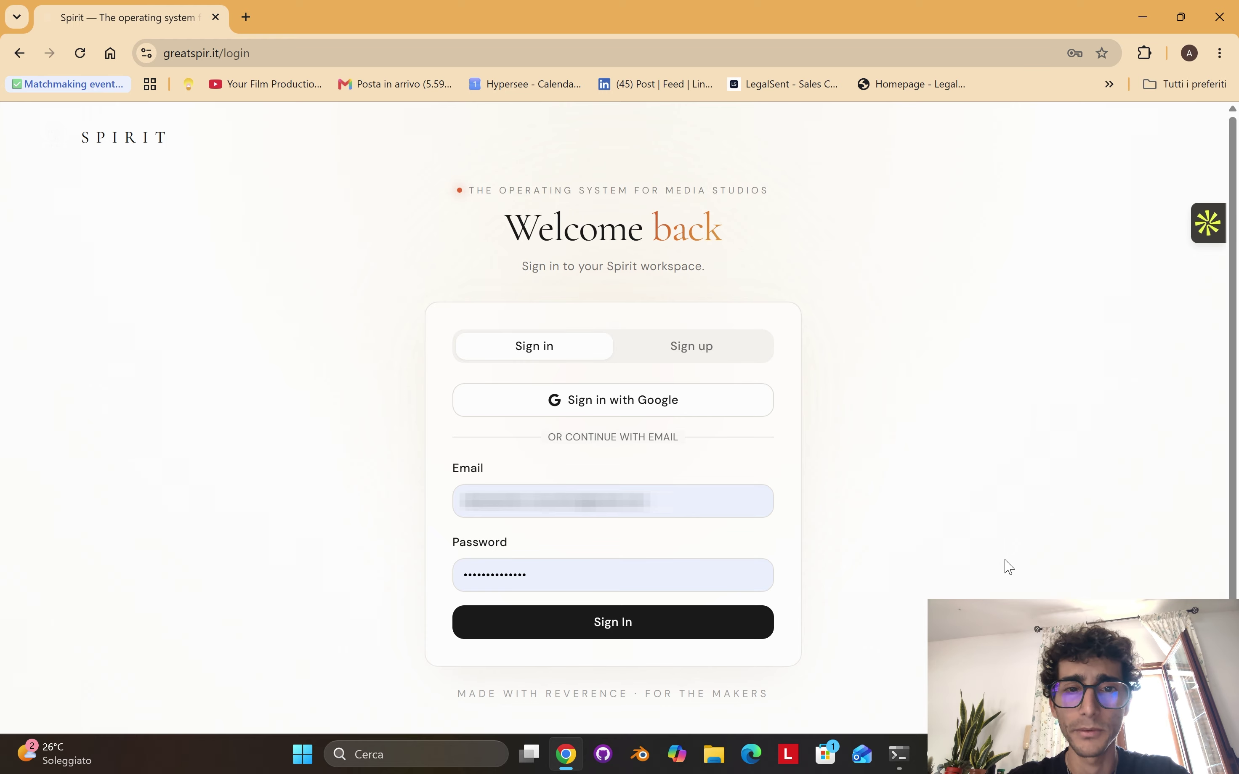
- Go to the Spirit home page and open the sign-up form for a new account
click(147, 153)
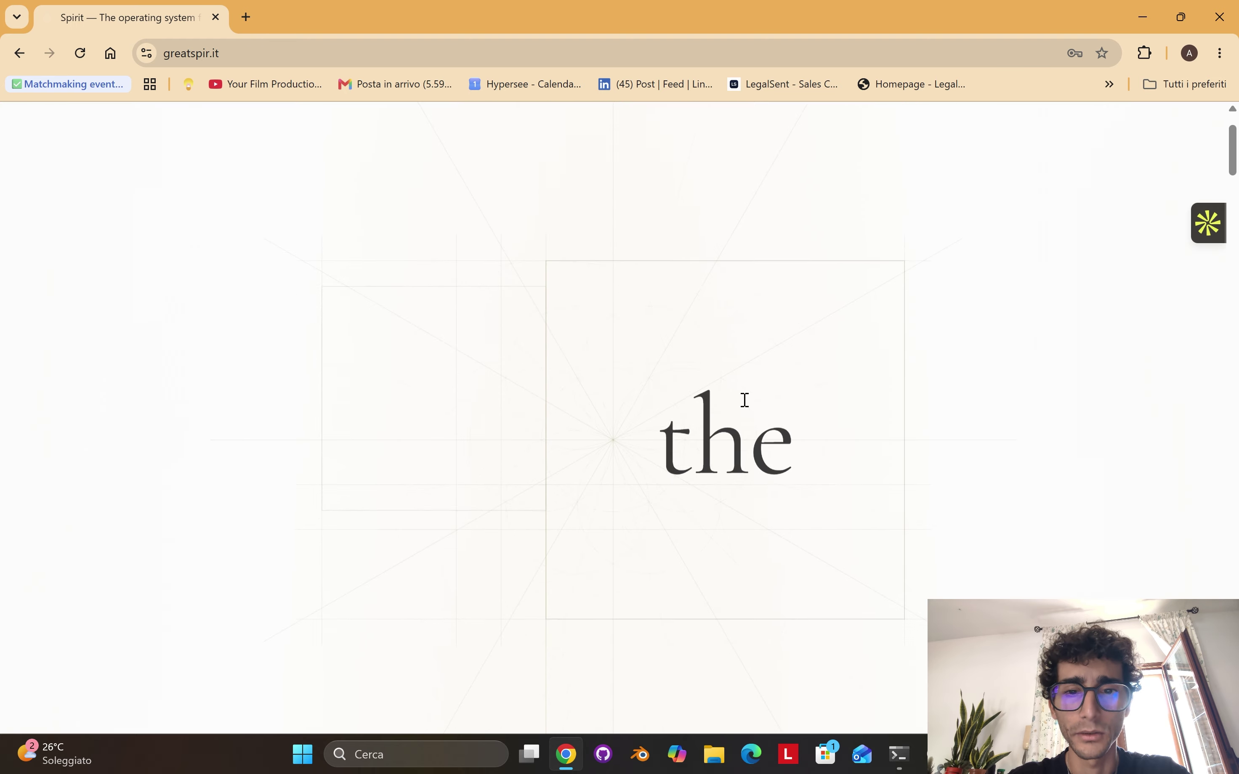
scroll(748, 406, down, 1)
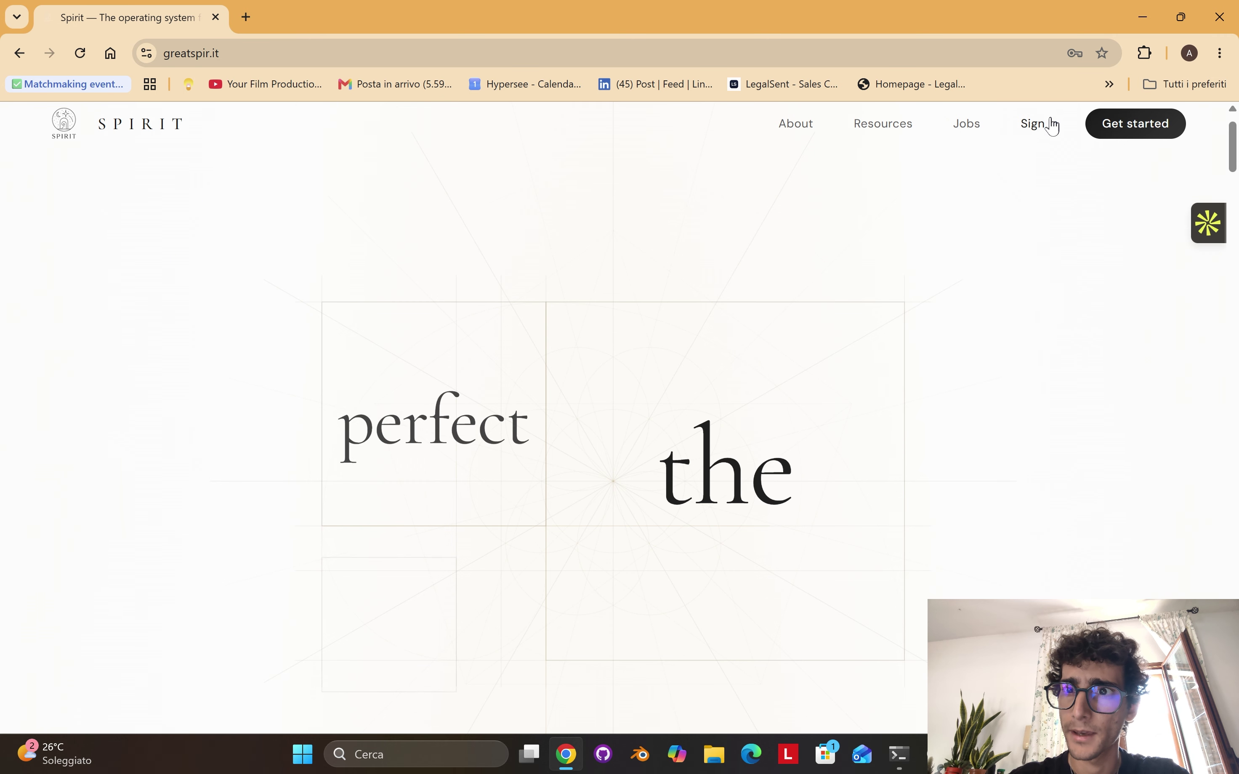
click(1128, 125)
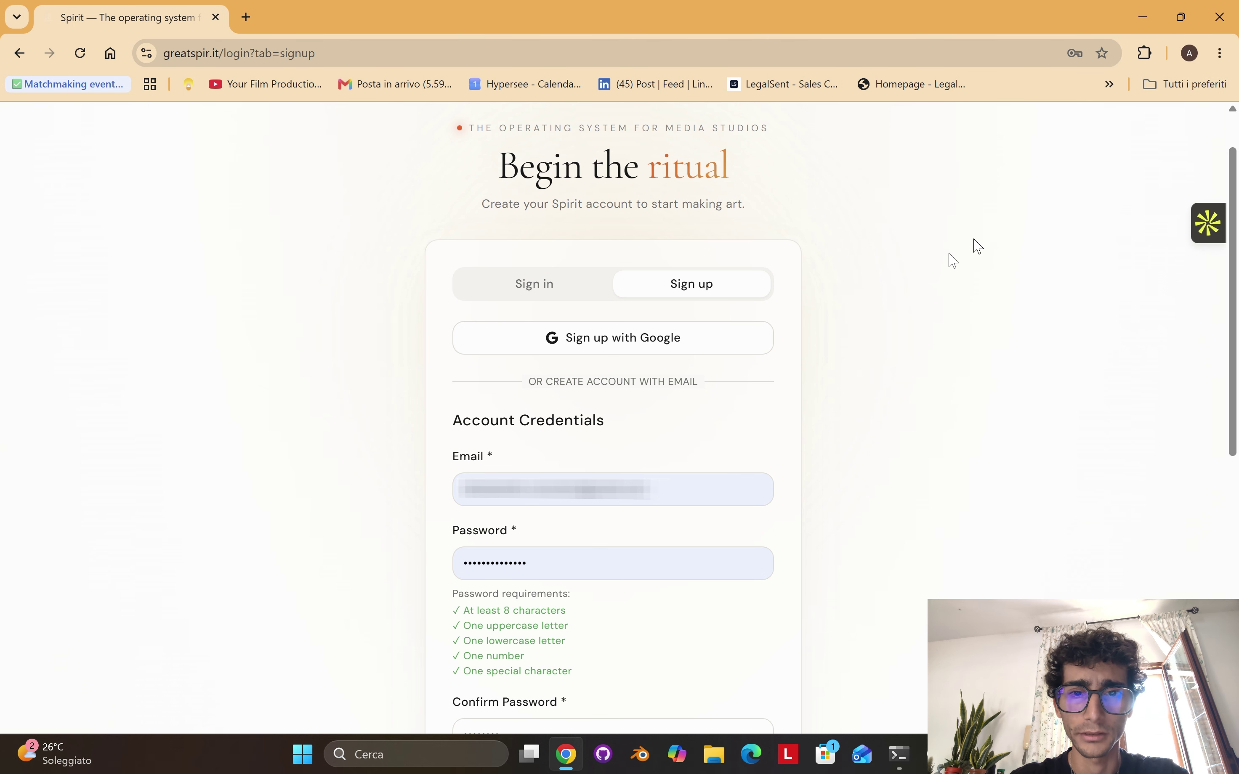
- Fill in the account holder's full name in the sign-up form using the saved autofill suggestion
scroll(573, 498, down, 6)
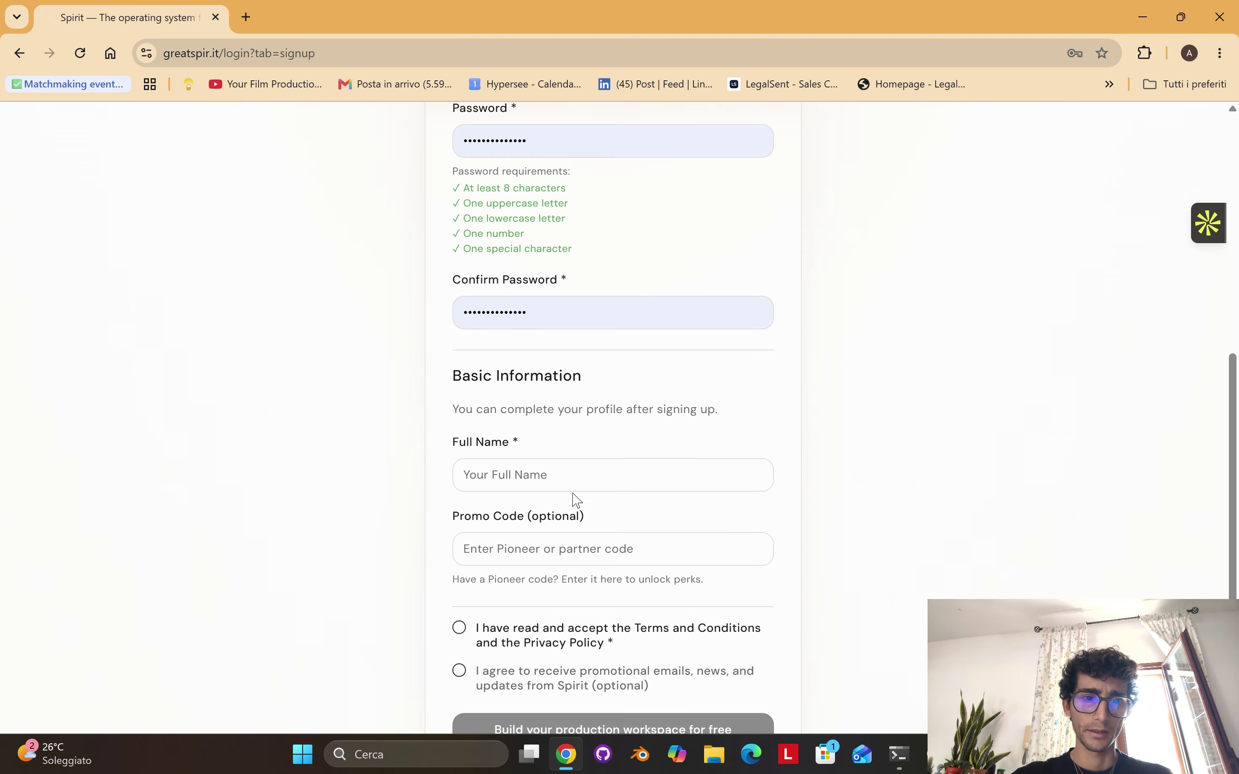
click(534, 469)
text(Alessa)
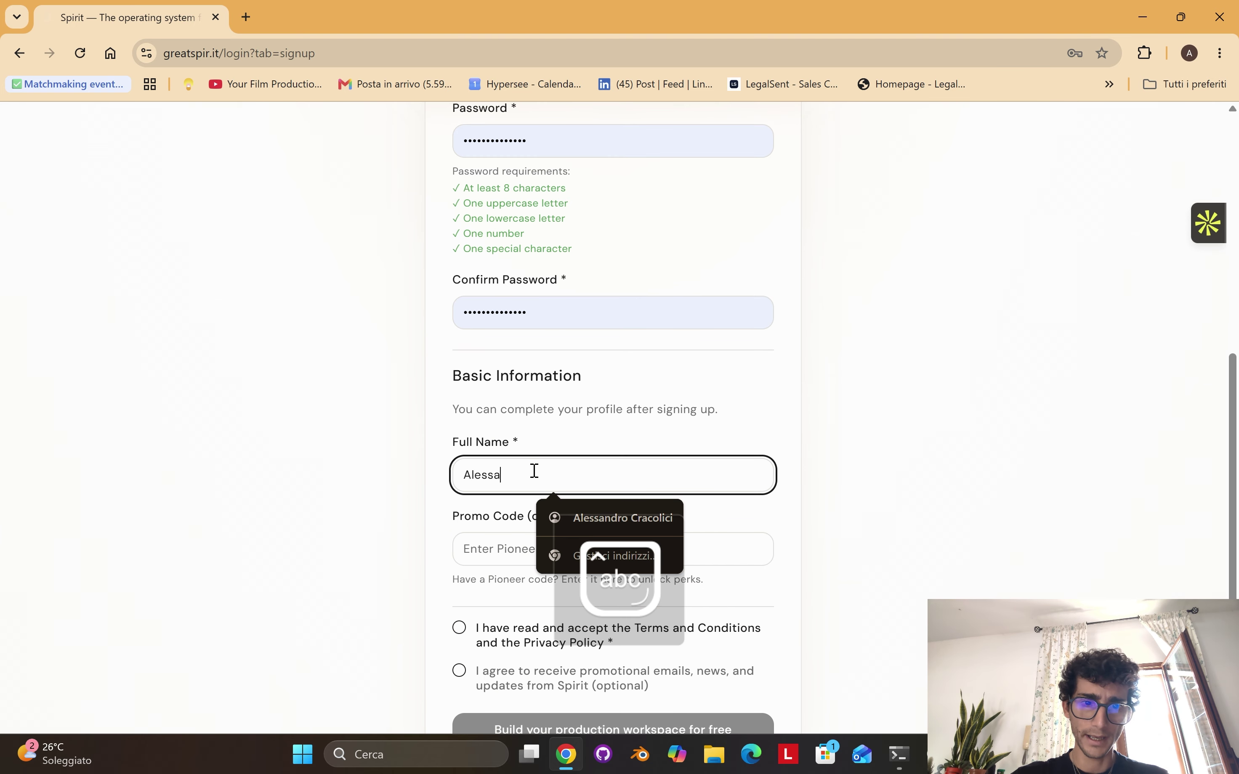
key(Down)
key(Return)
- Accept the Terms and Conditions and the optional promotional emails, and complete the sign-up
scroll(534, 470, down, 2)
key(Tab)
key(Tab)
key(space)
key(Tab)
key(space)
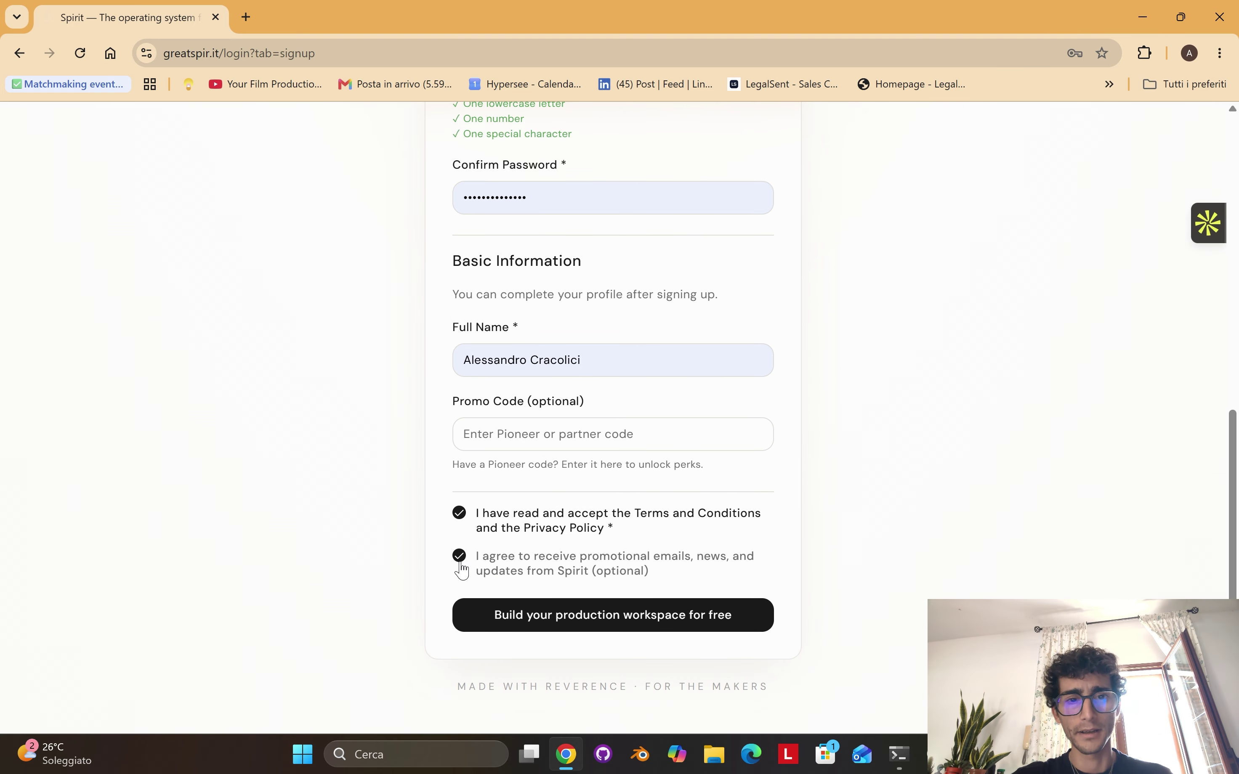
click(530, 424)
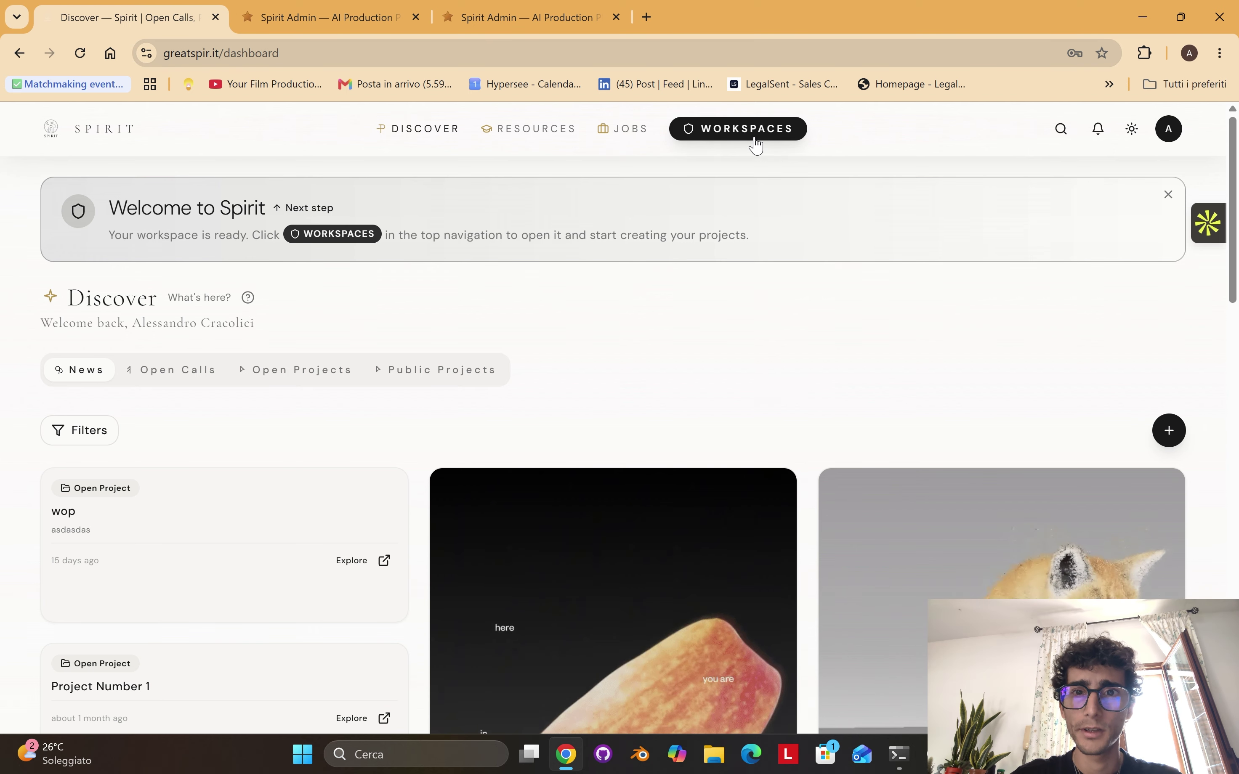
- Open the Workspaces area and sign in with the saved account email and password
click(718, 134)
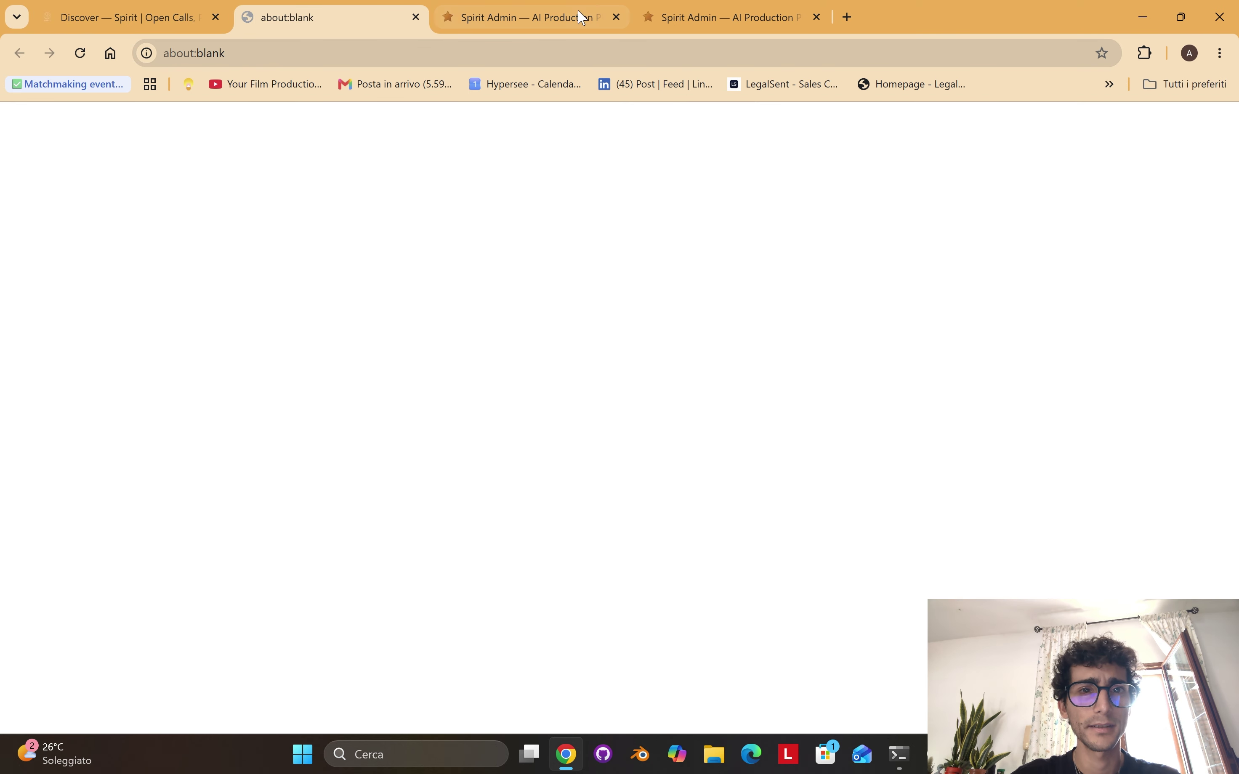
key(Down)
key(Down)
key(Down)
key(Down)
key(Return)
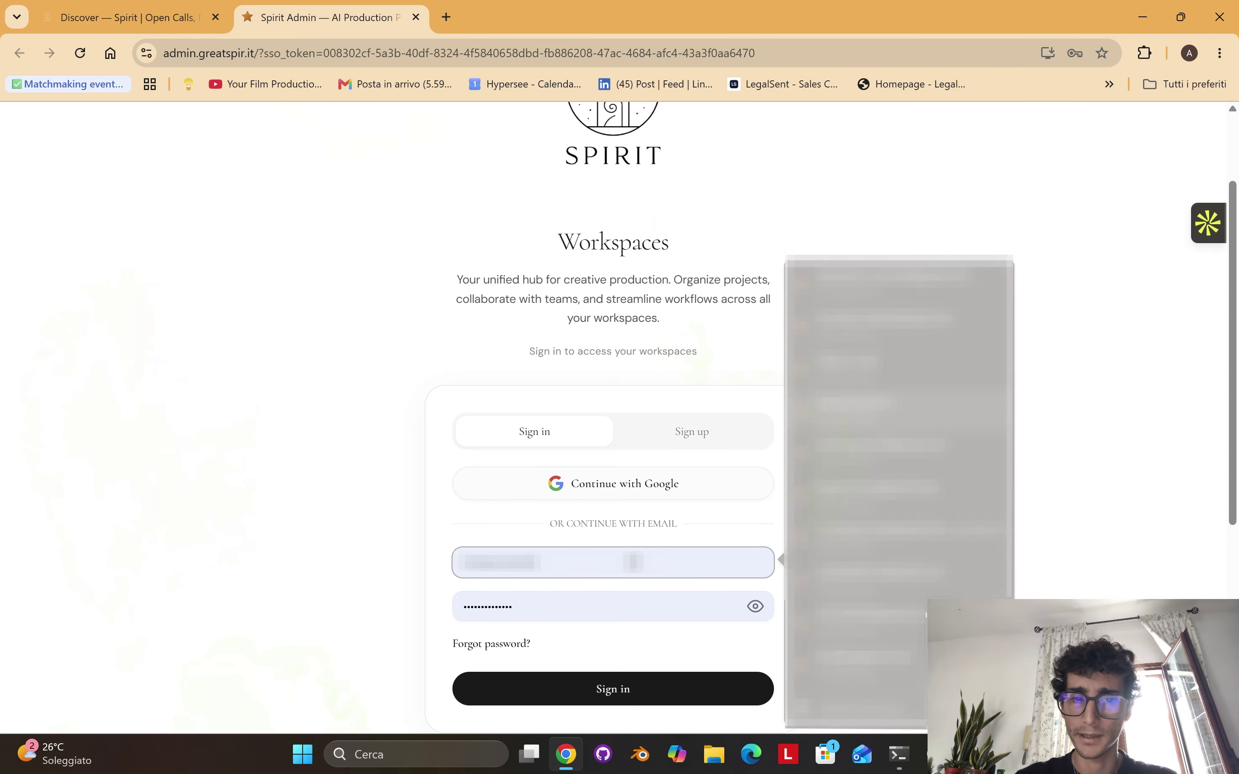
click(567, 674)
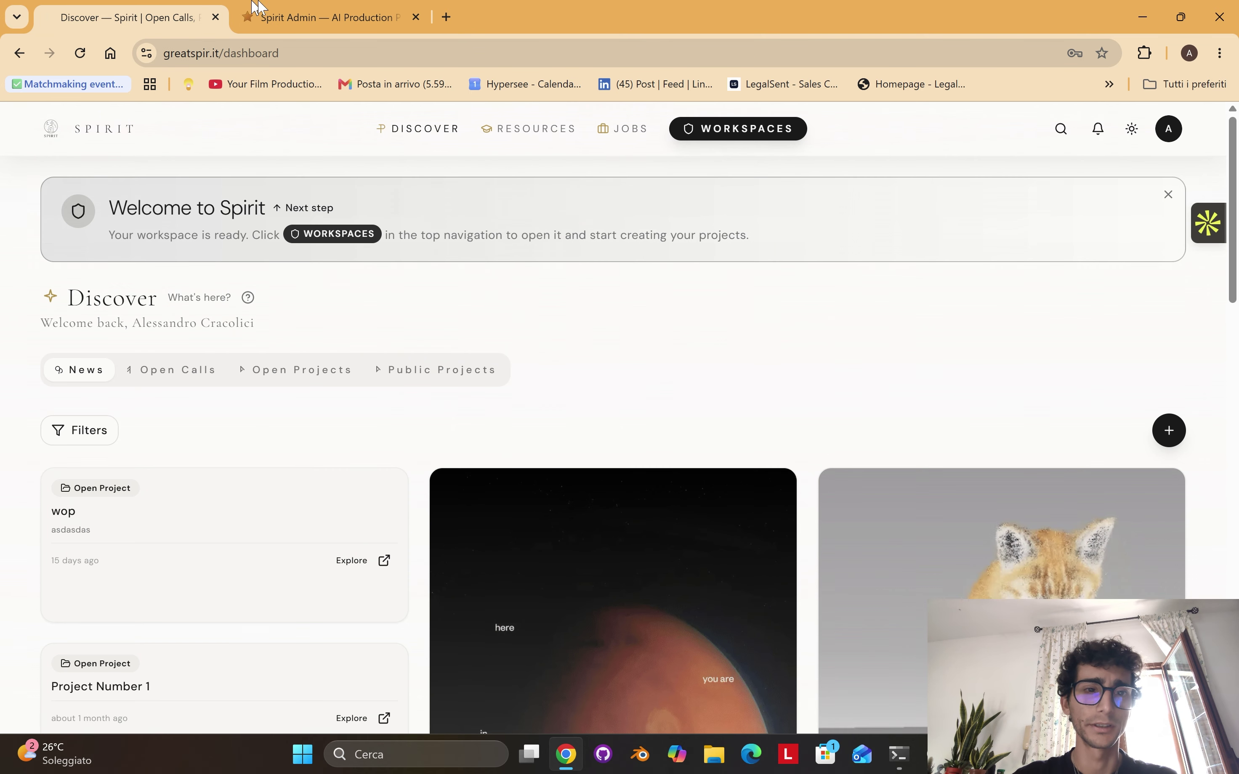
click(259, 11)
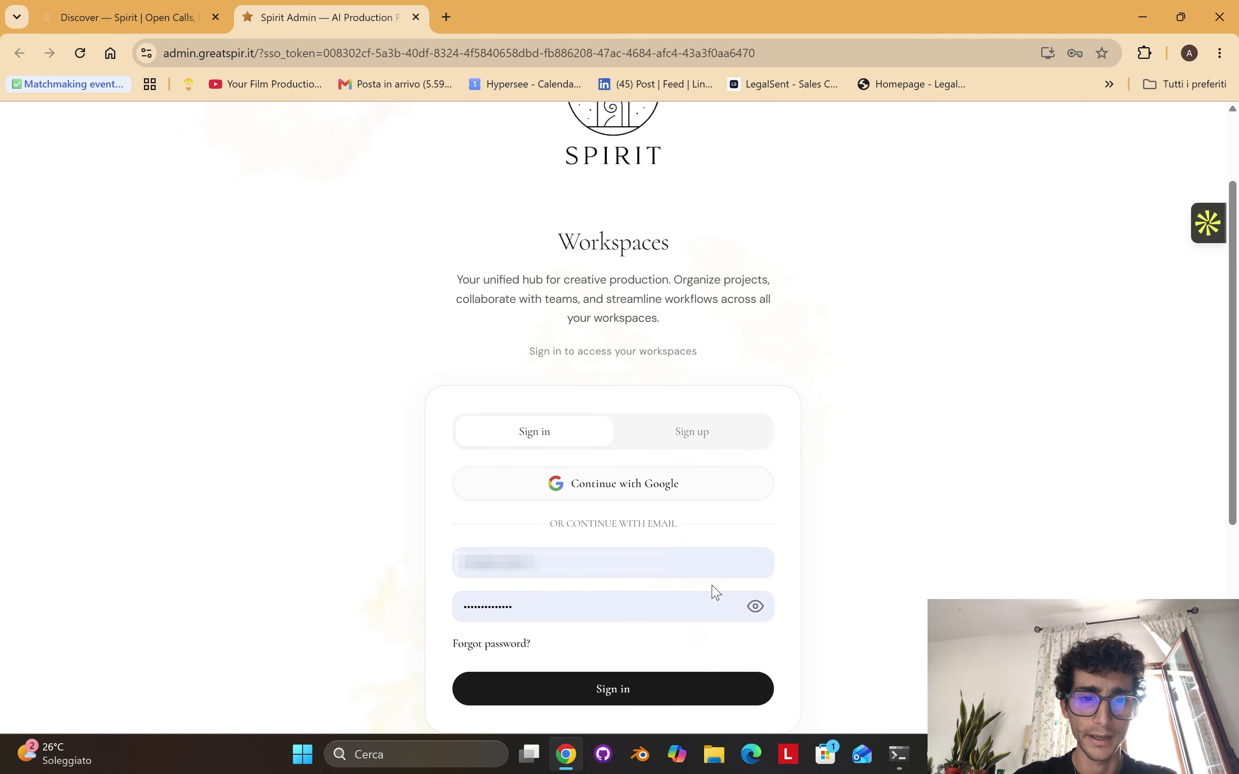
click(624, 681)
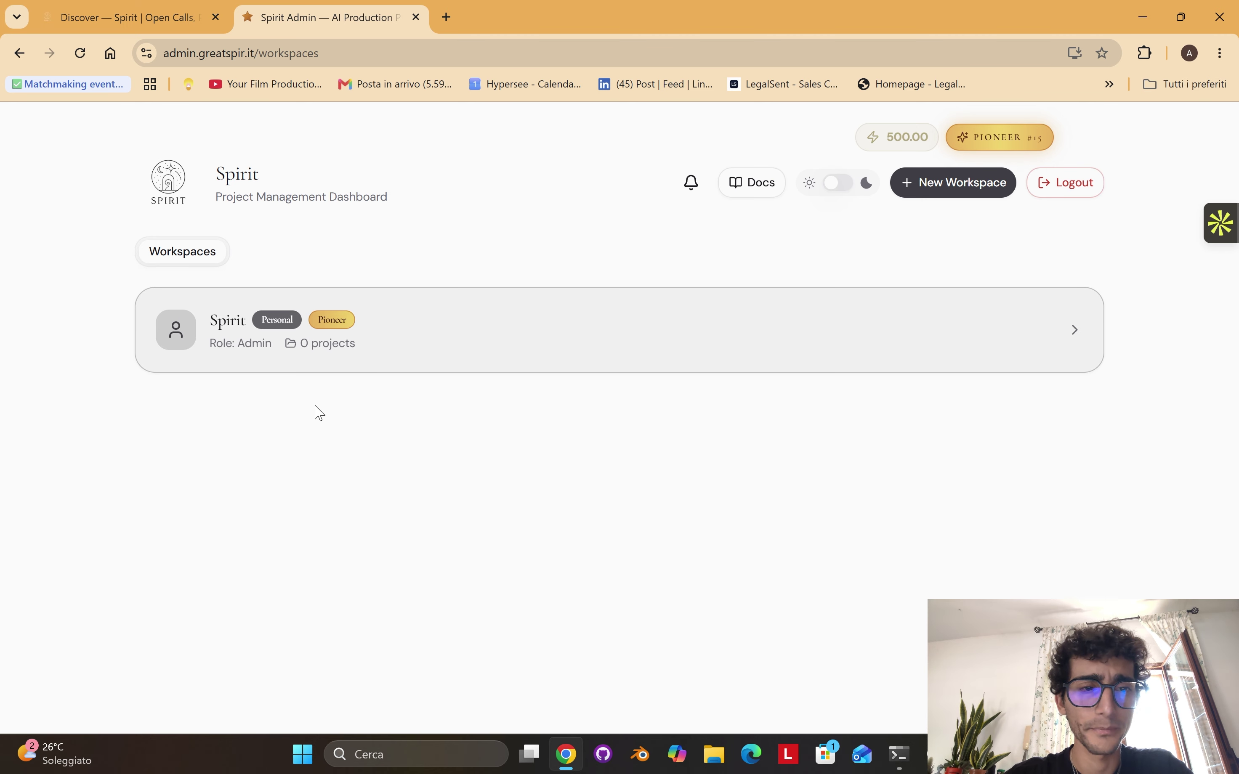
- Open the Spirit personal workspace and examine its Storage & Tools, Team, Your Tasks, Calendar and Dashboard pages
click(400, 340)
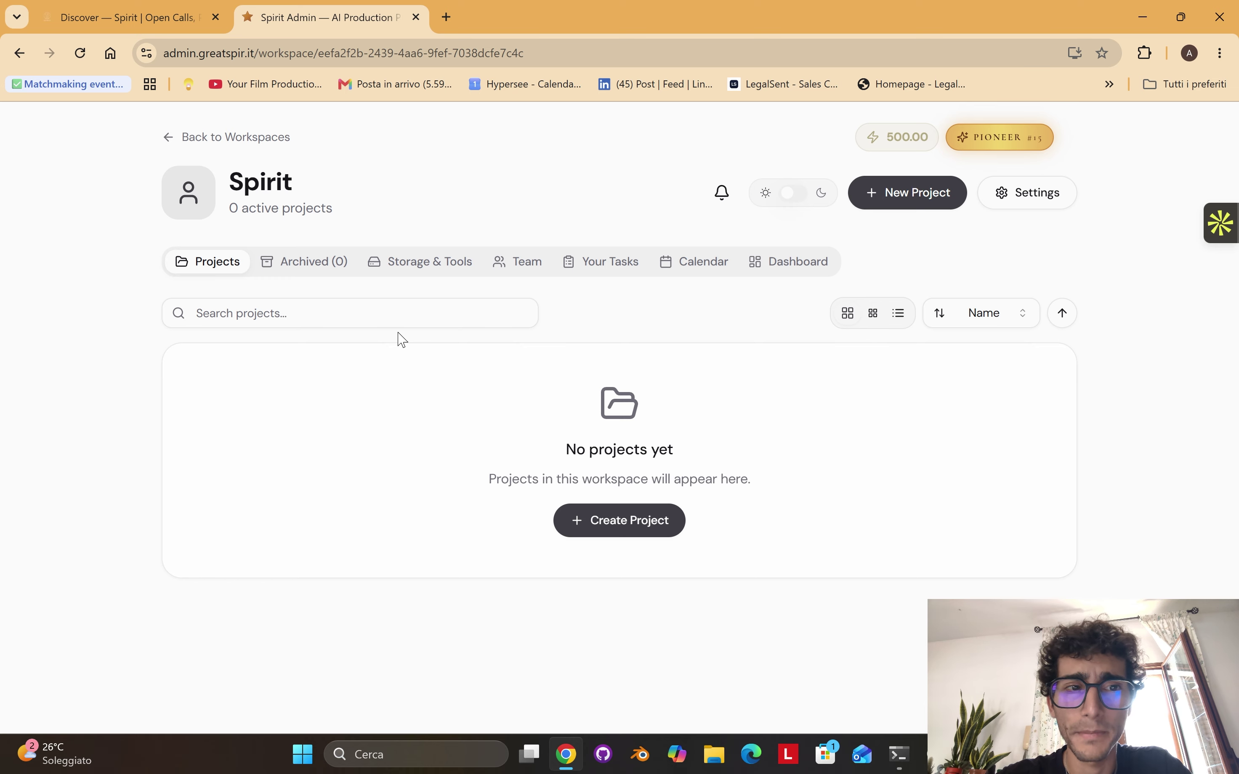
click(424, 264)
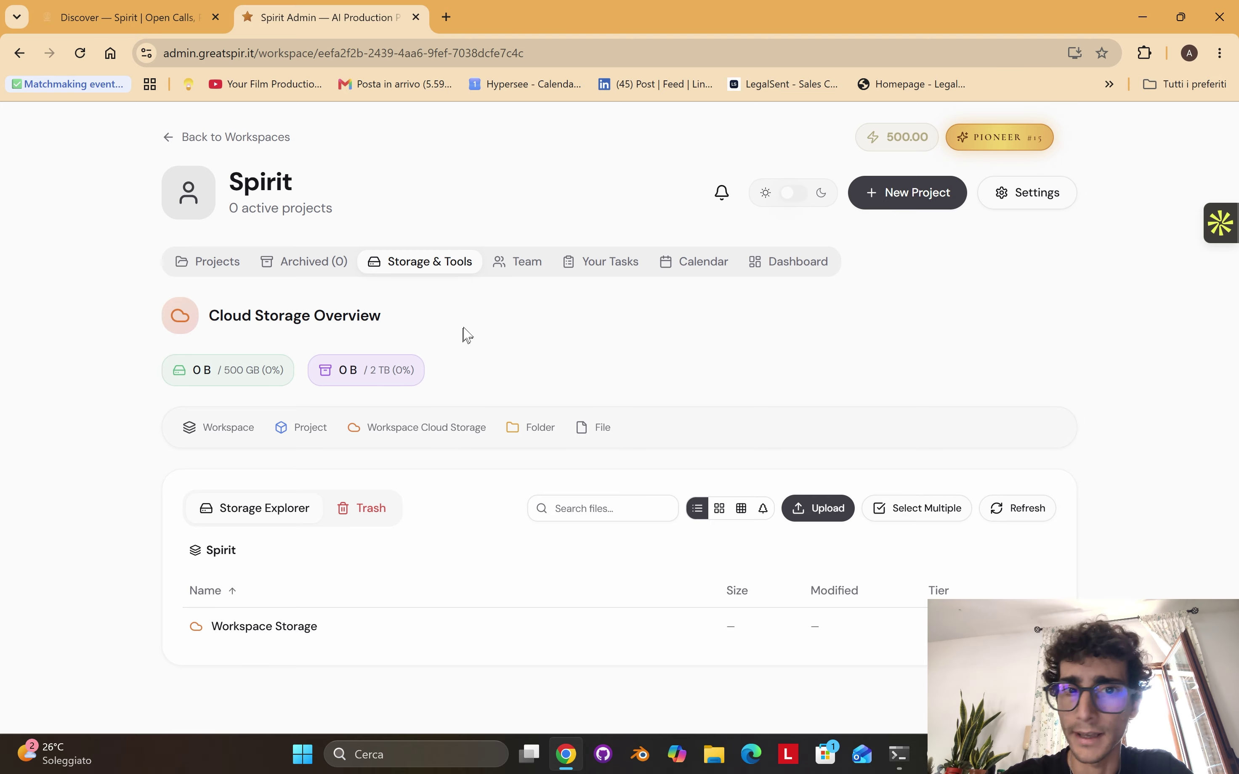
click(515, 262)
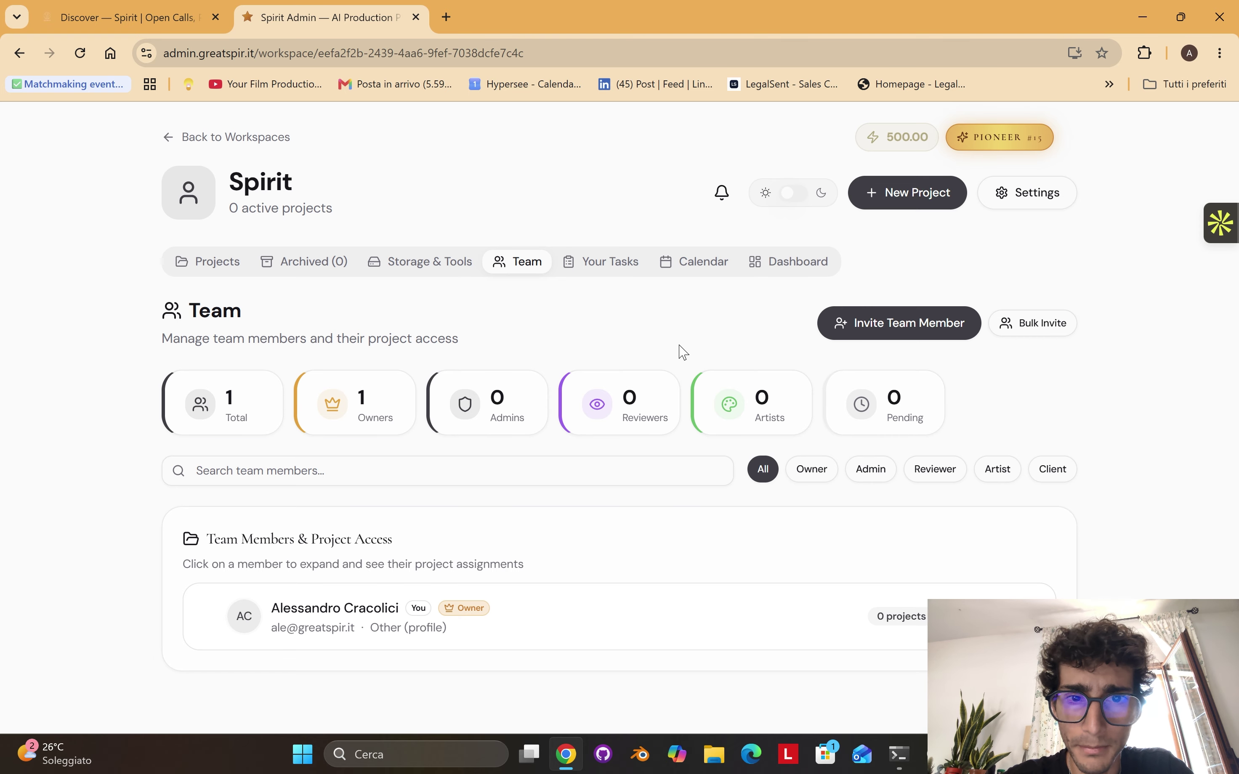
click(629, 269)
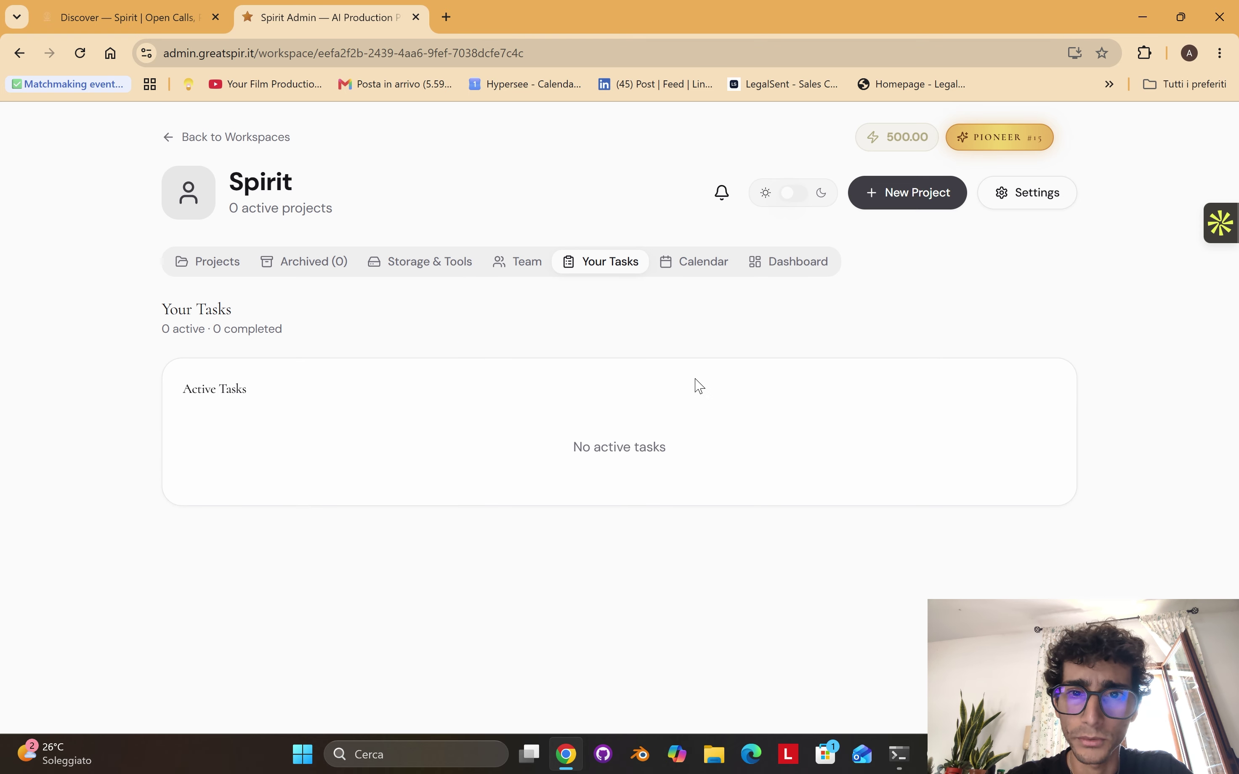
click(696, 263)
scroll(601, 540, down, 3)
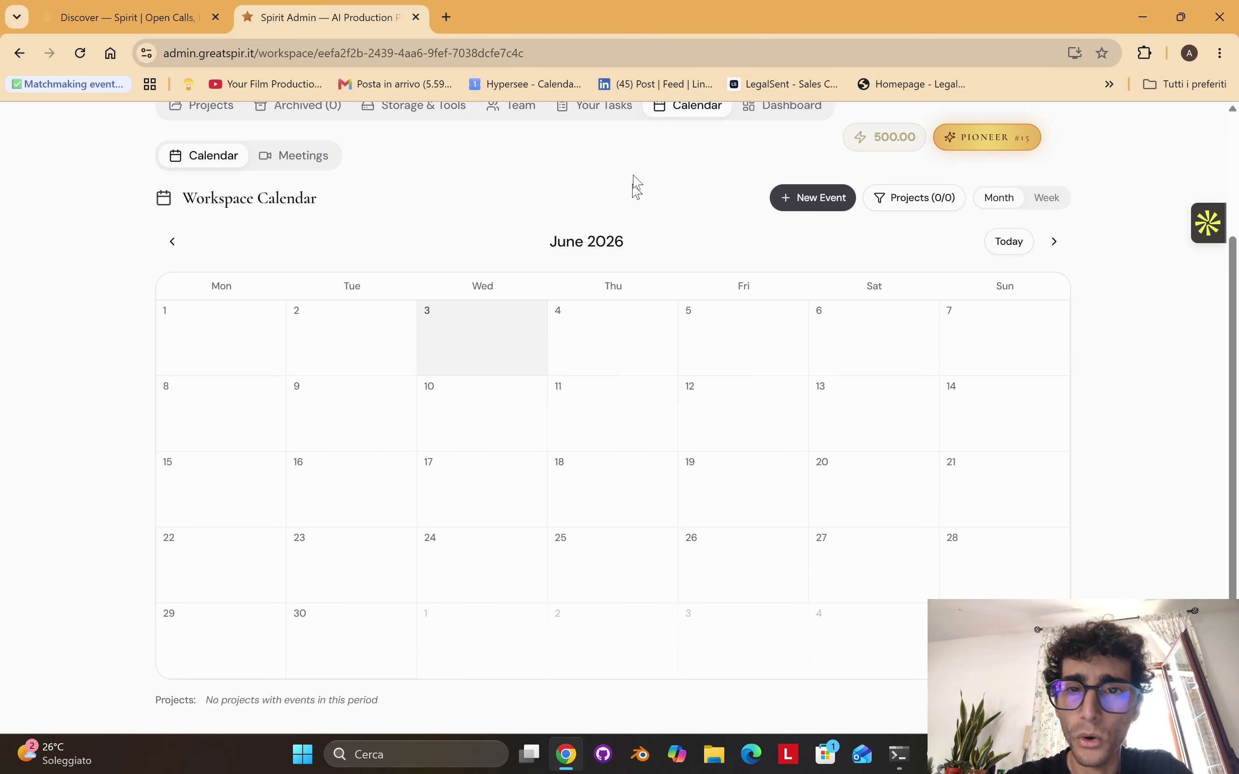
scroll(633, 186, up, 1)
scroll(633, 186, up, 2)
click(799, 150)
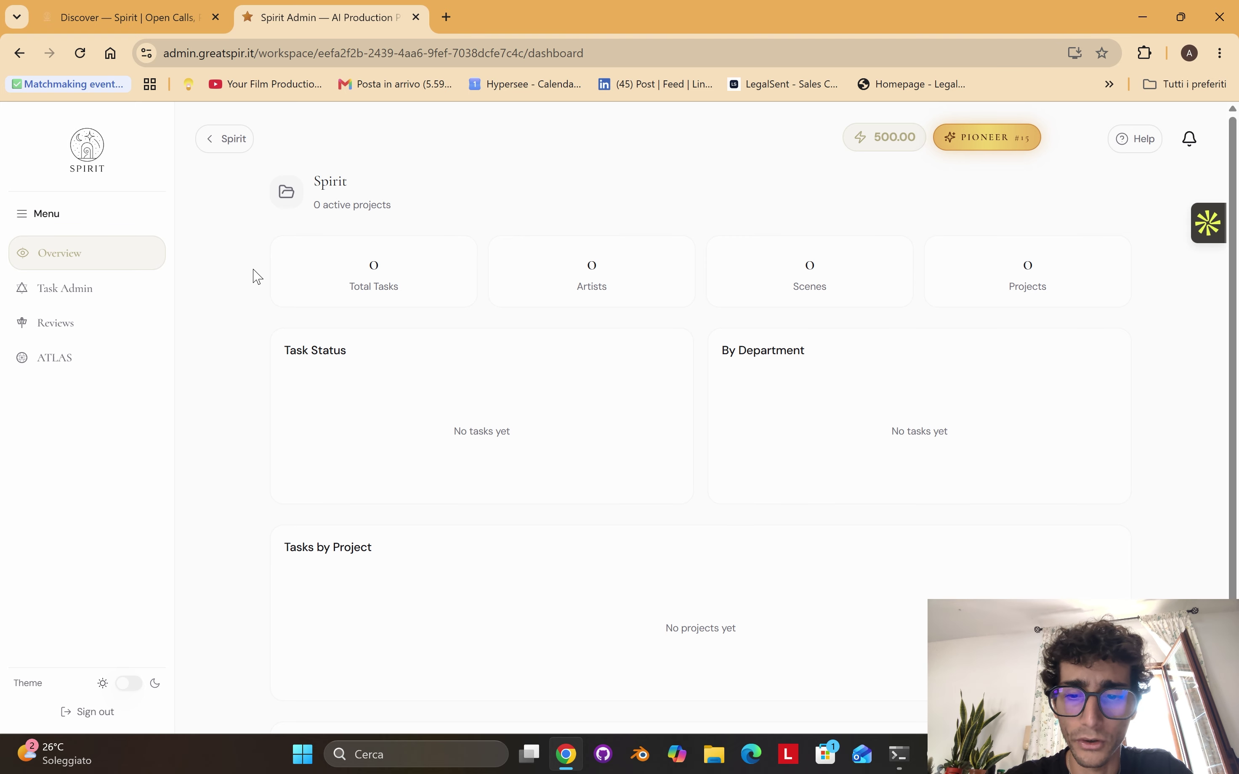
- Return to the workspace's projects and start a new project with "Demo project" as both name and description
click(210, 142)
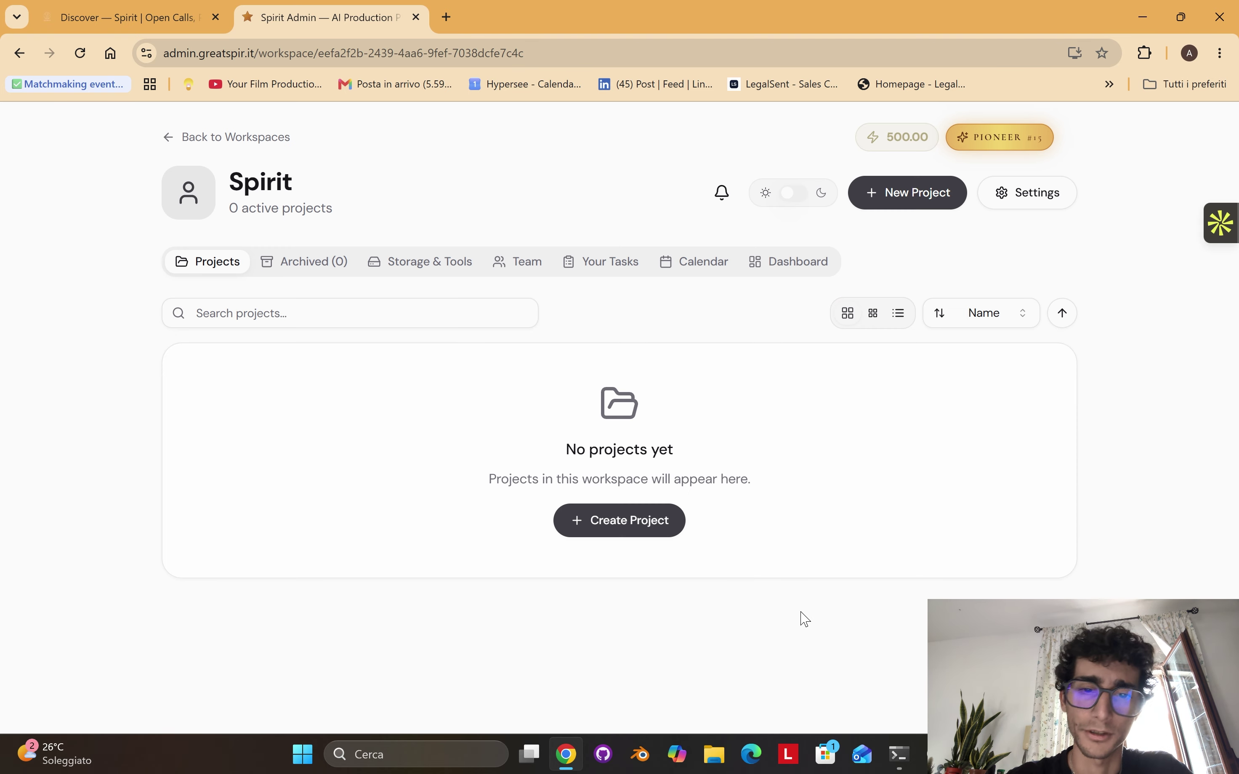
click(635, 528)
scroll(630, 276, down, 1)
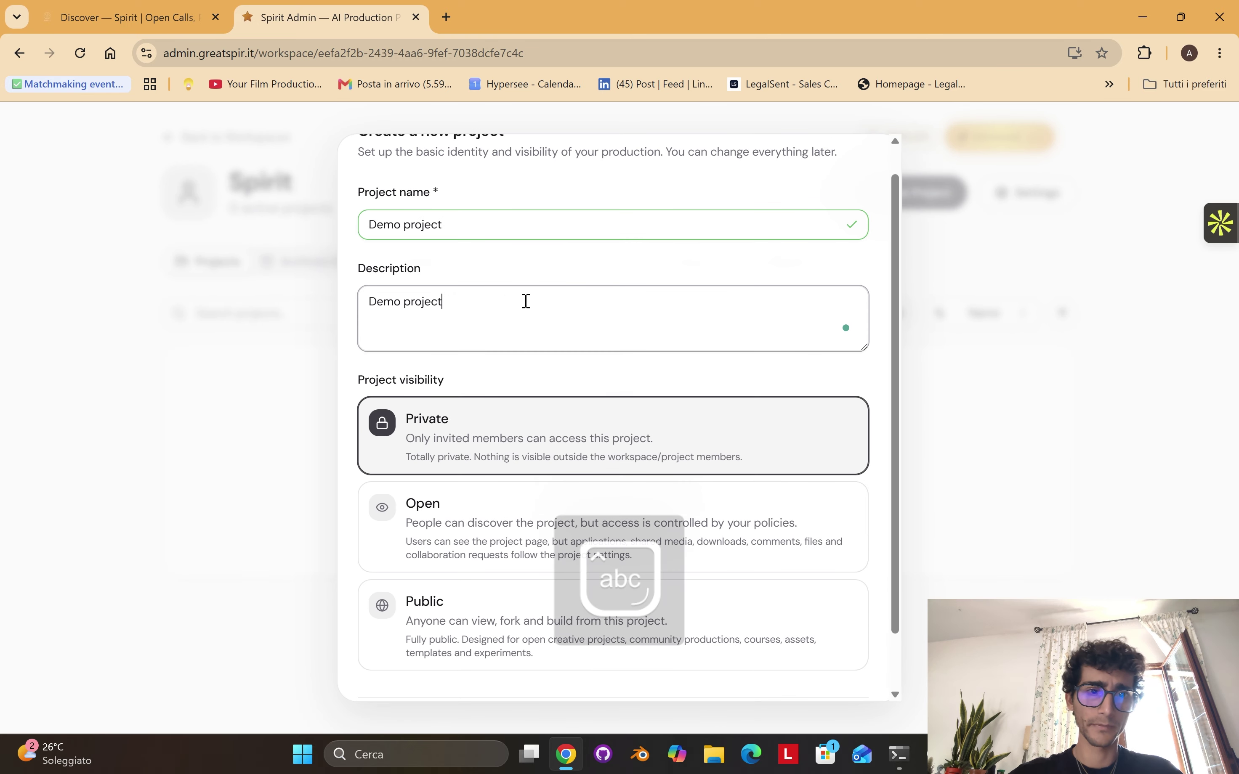
scroll(575, 379, down, 1)
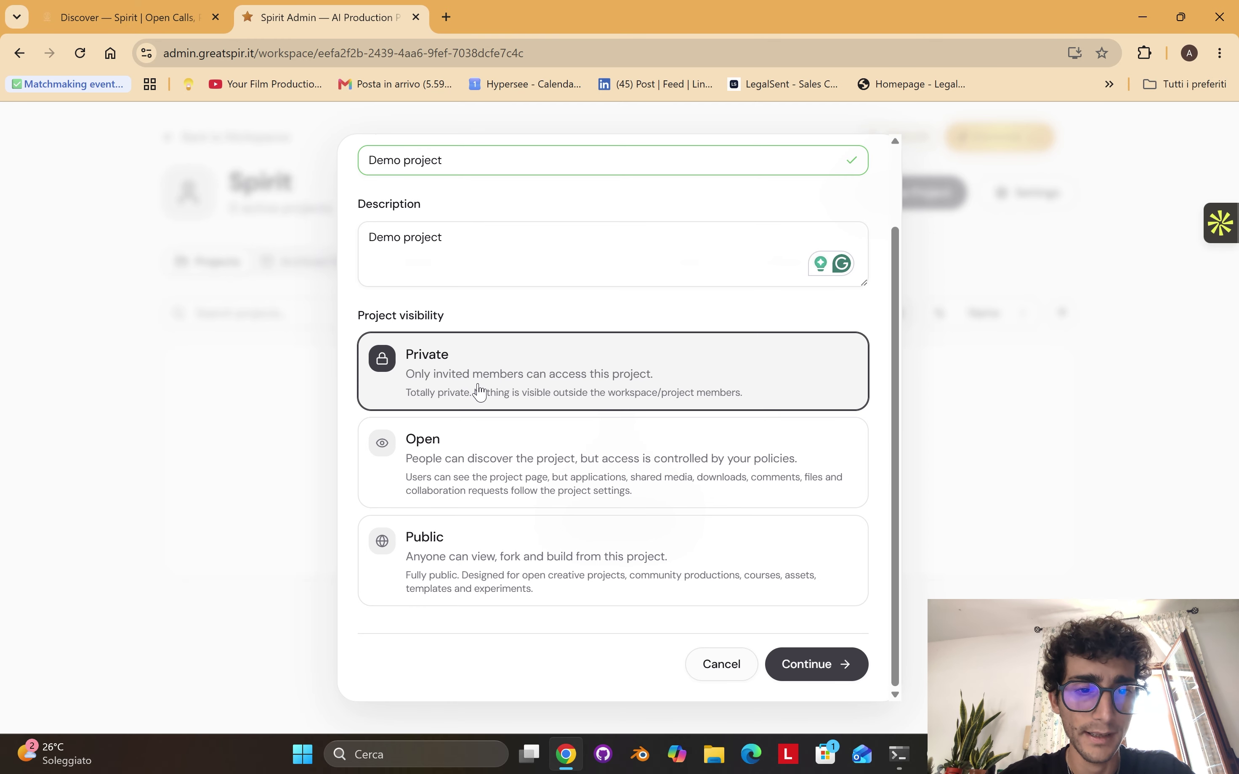
- Set the project visibility to Open and look at the open projects listed on the Discover page
click(484, 469)
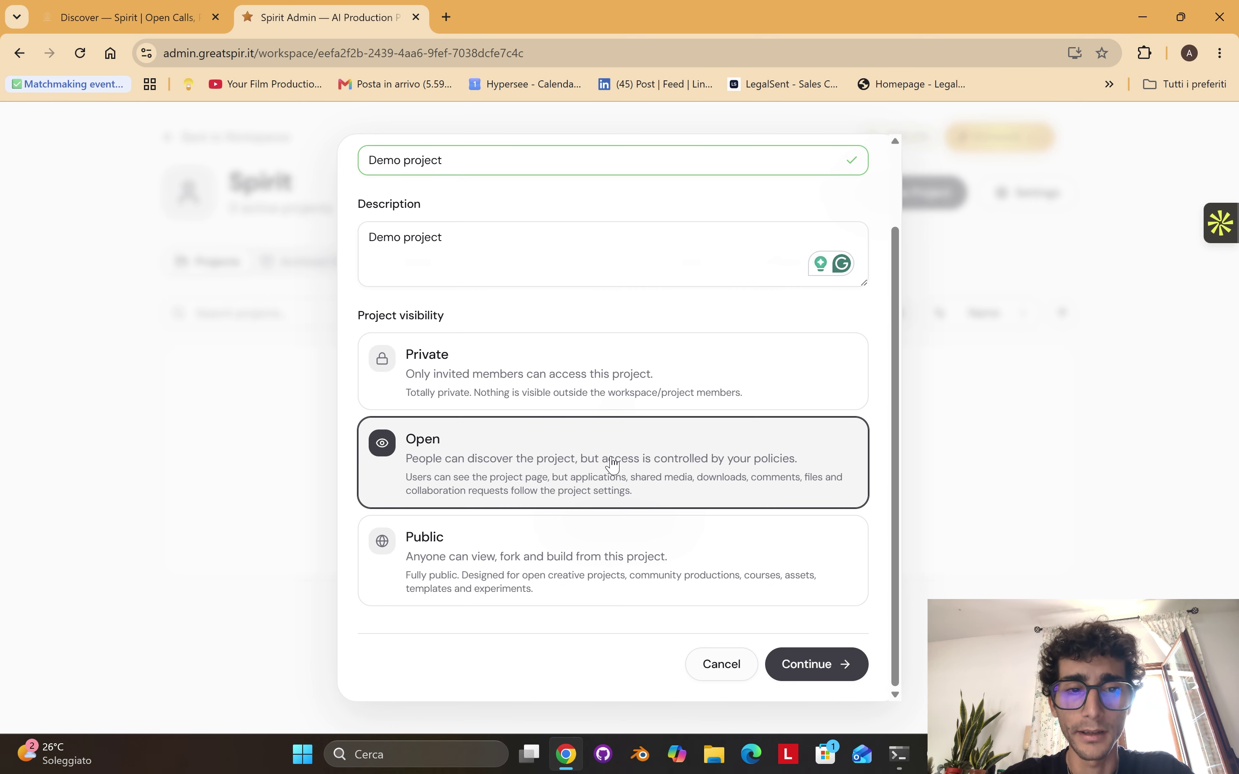
click(128, 18)
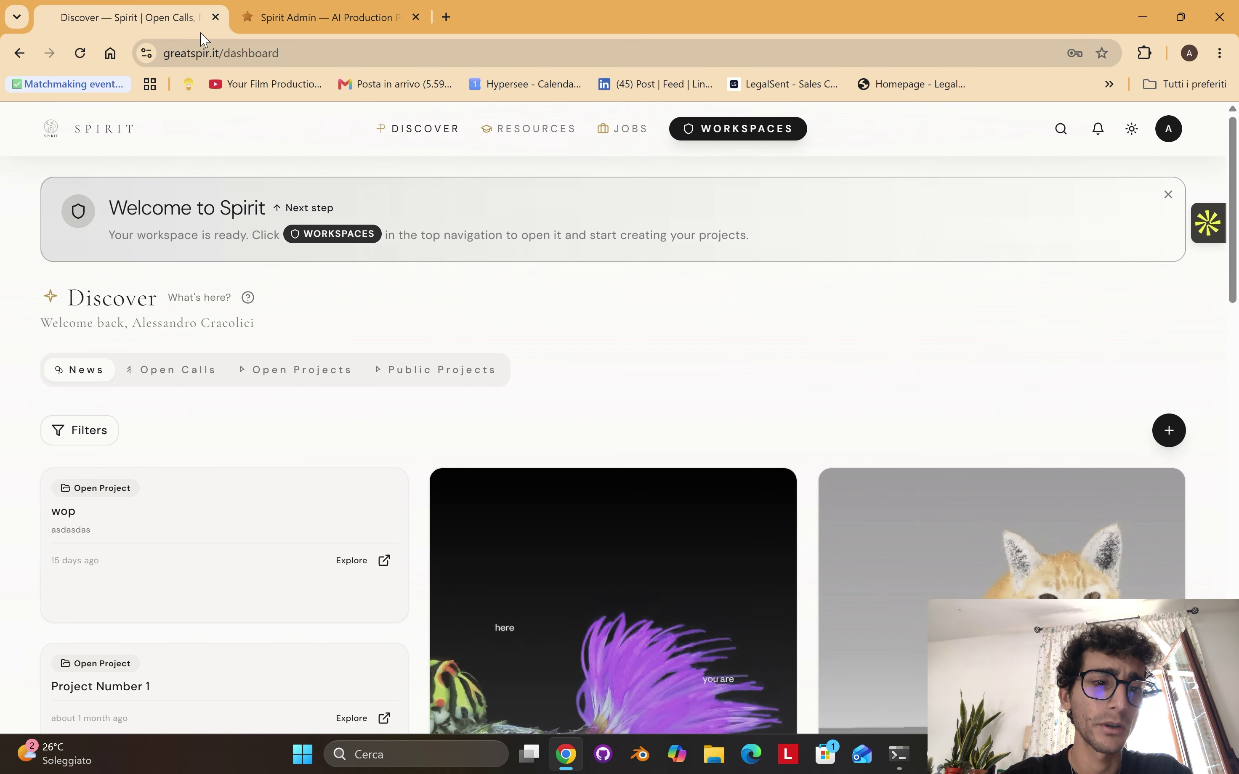
click(283, 381)
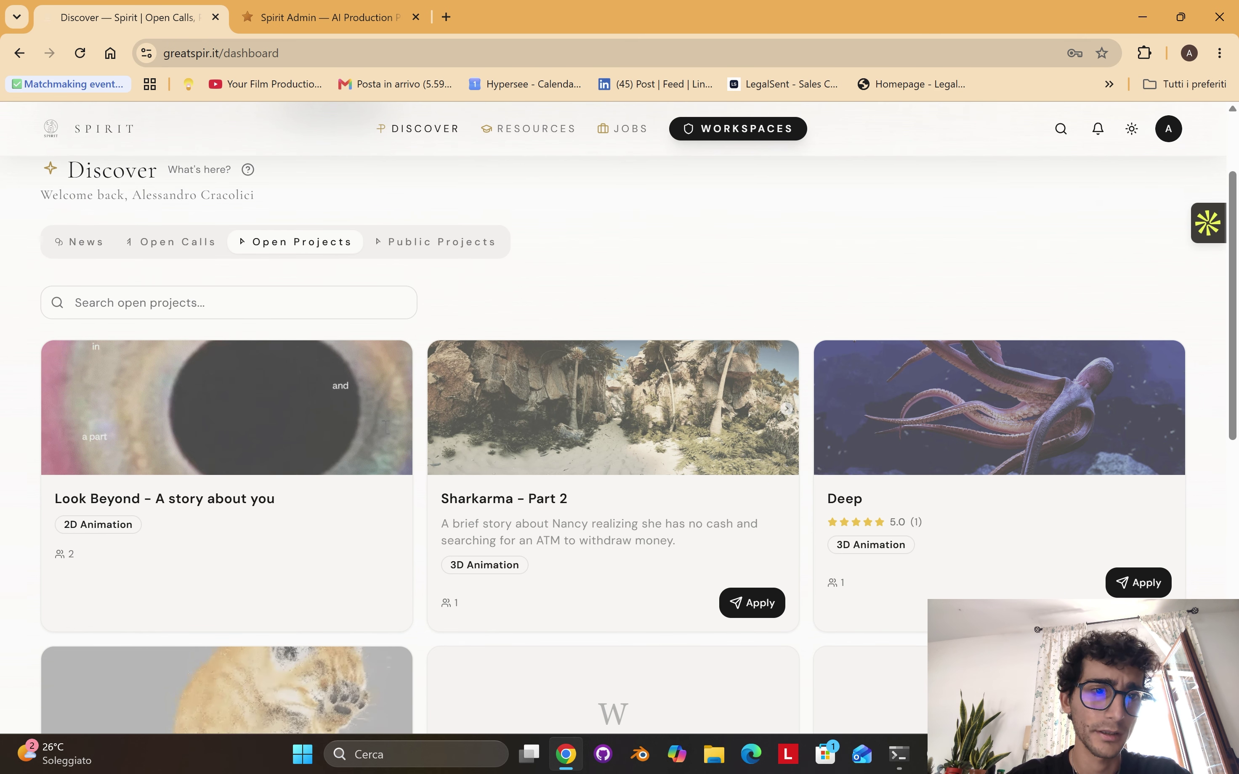
click(96, 255)
click(305, 10)
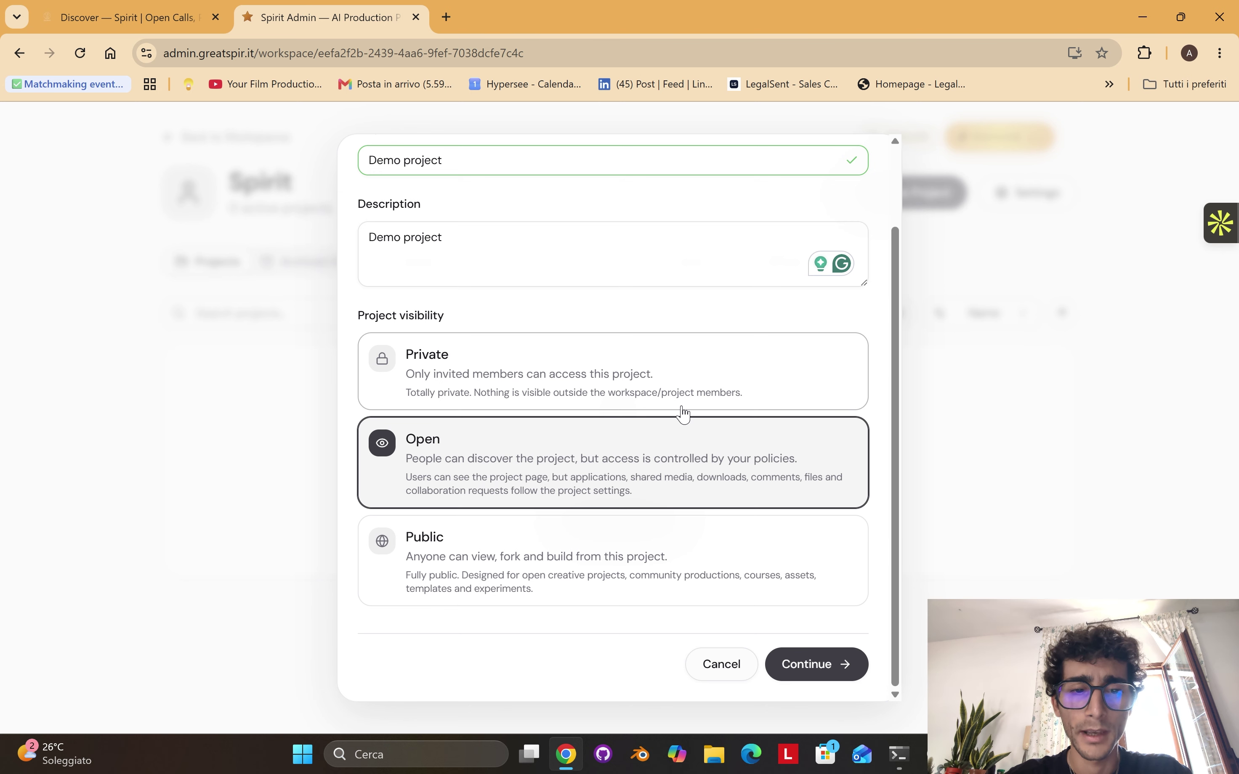
- Try the Public visibility, set the project to Private and continue to the category setup
click(582, 570)
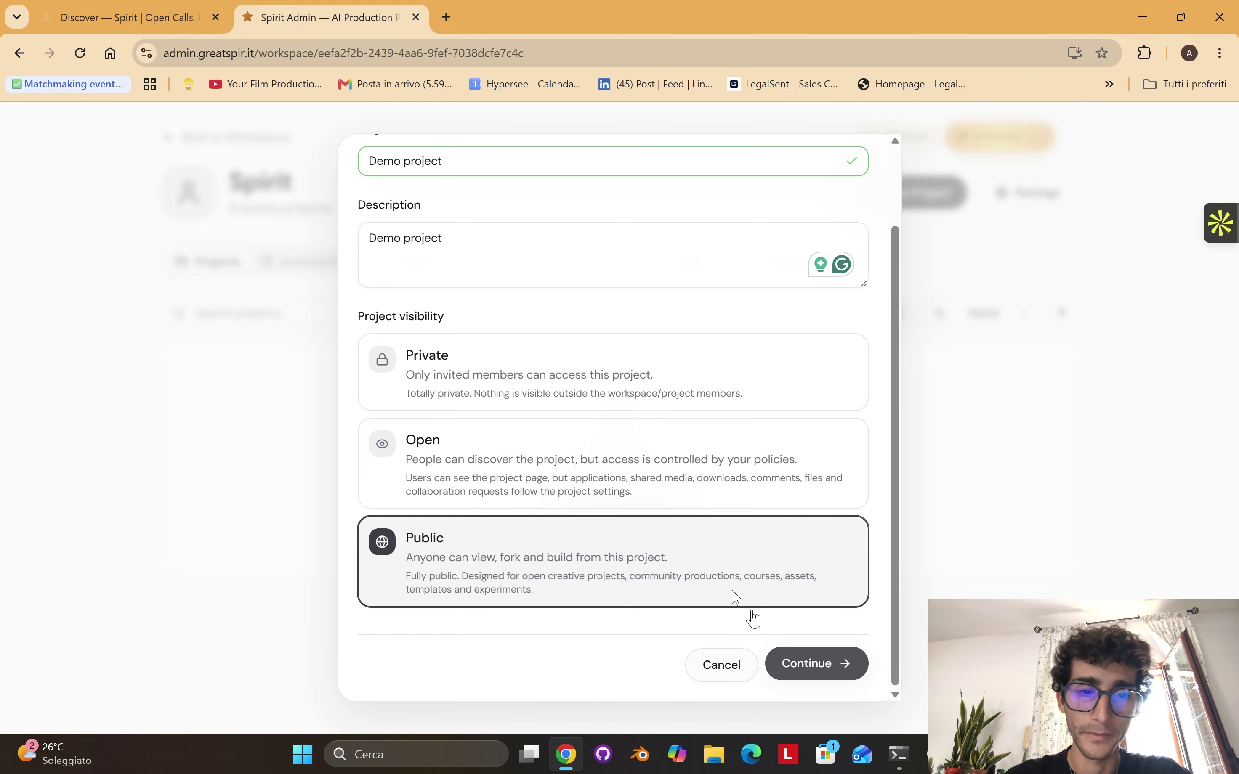
click(562, 401)
click(807, 664)
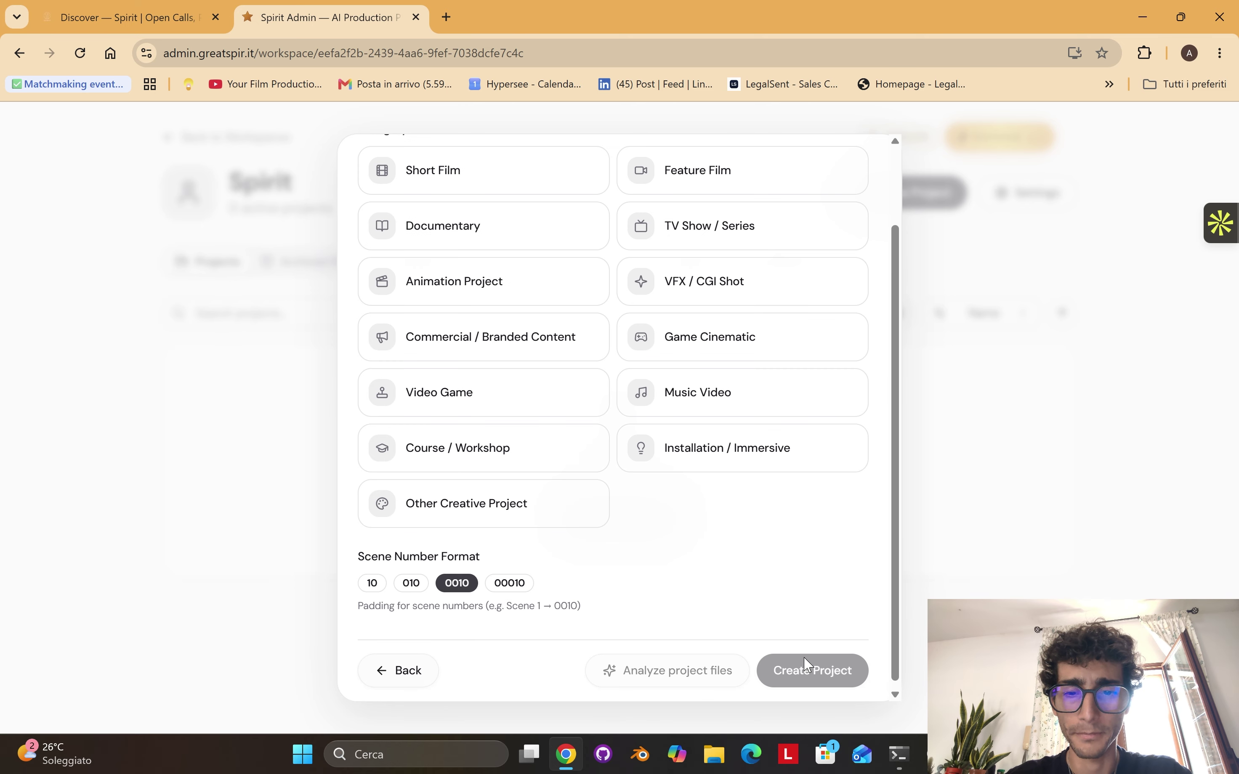
- Choose the Short Film category and the Film Production workflow preset for the project
scroll(589, 359, up, 3)
scroll(624, 328, down, 1)
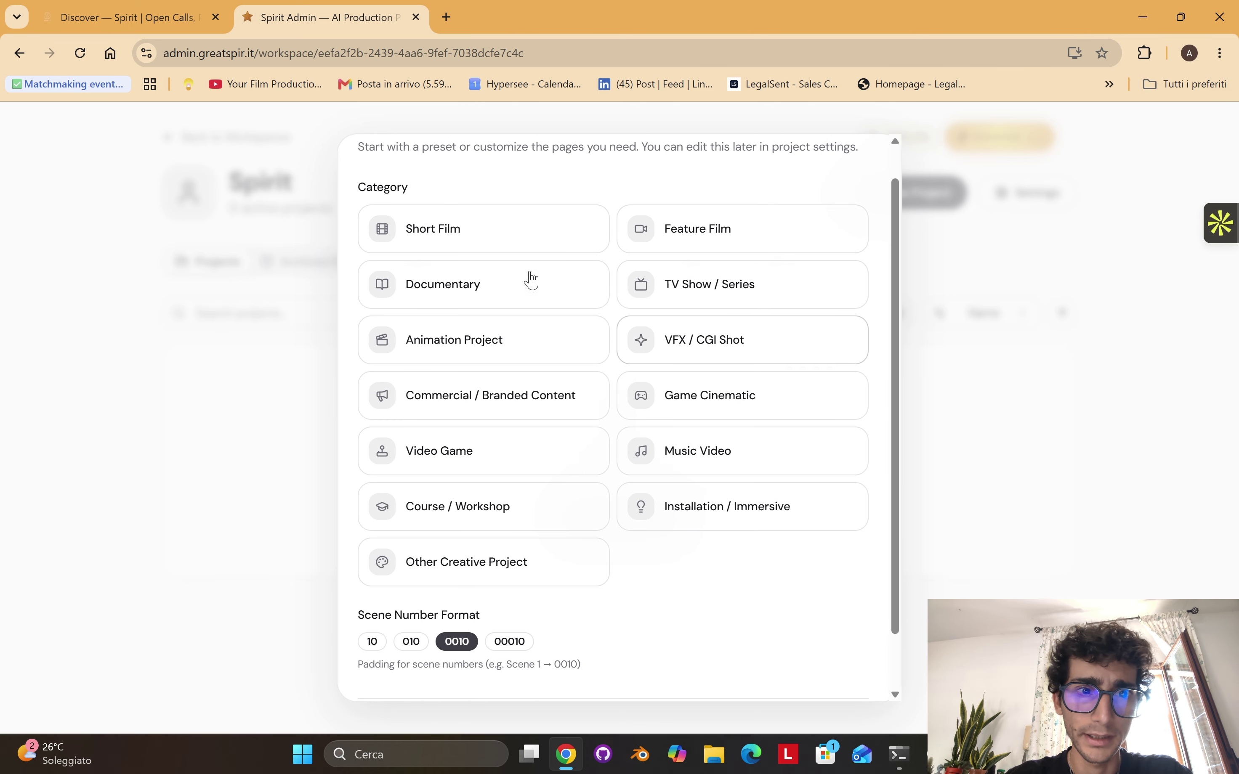
click(493, 245)
scroll(652, 294, down, 3)
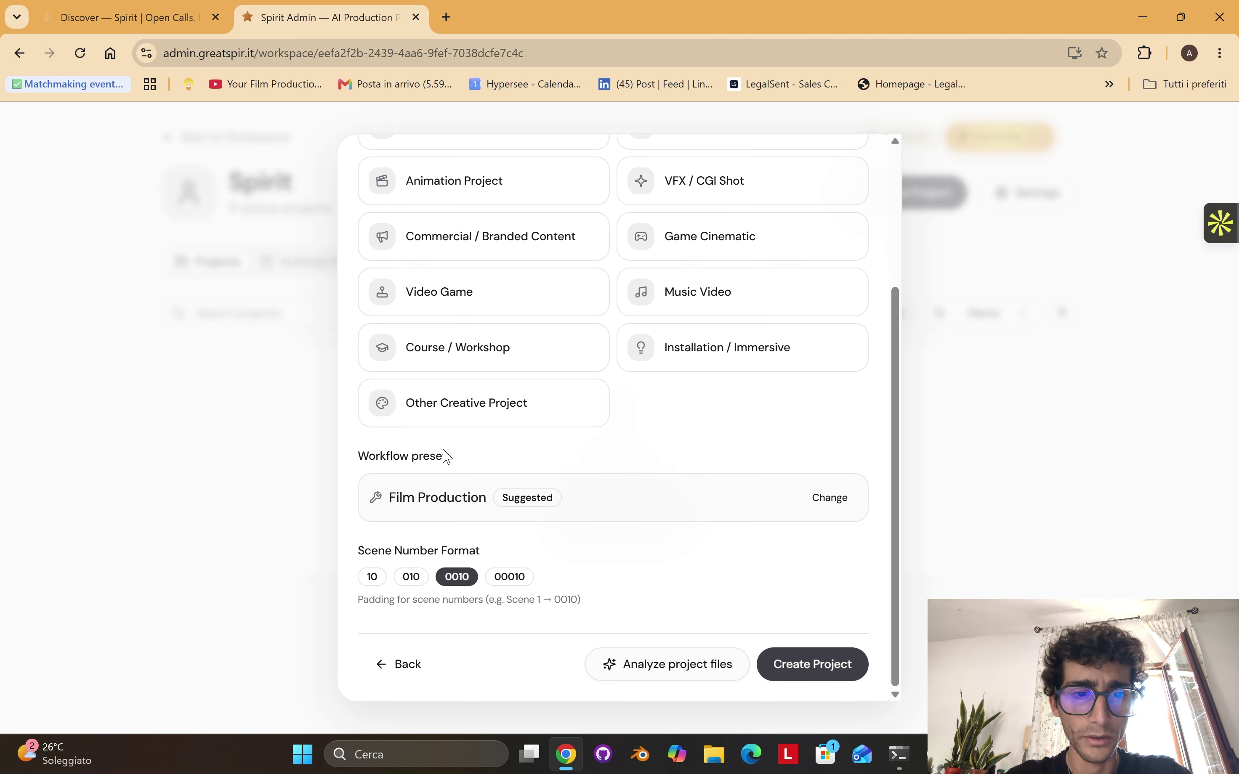
click(825, 500)
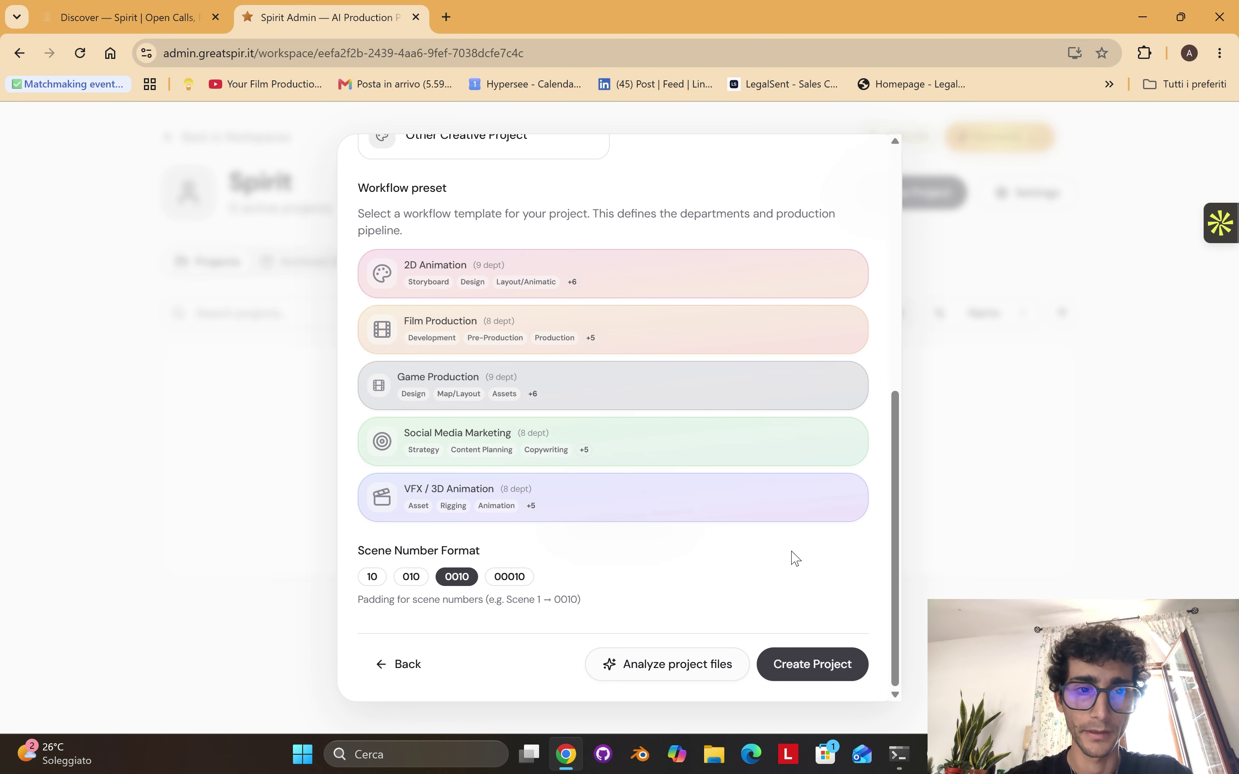
click(546, 349)
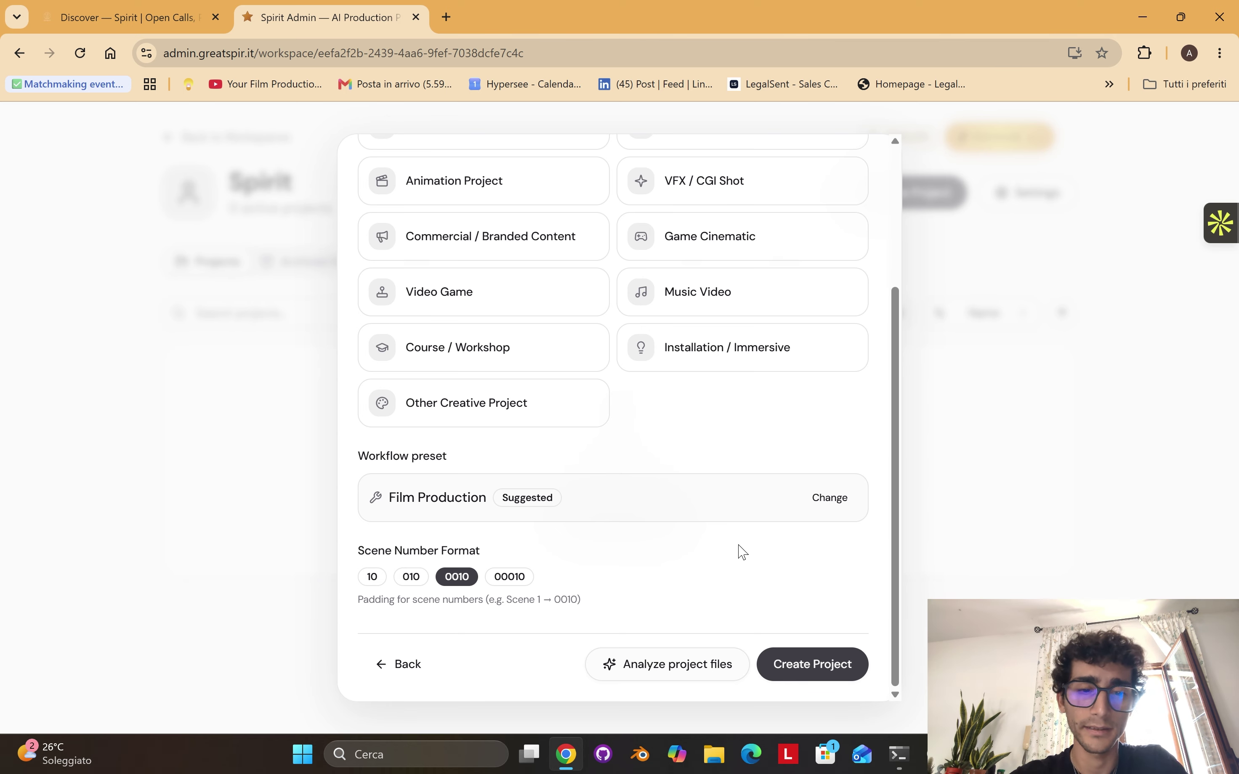
- Add Intake.pdf as a screenplay reference file and run the AI analysis on it with automatic output language
scroll(740, 551, up, 3)
scroll(740, 550, down, 3)
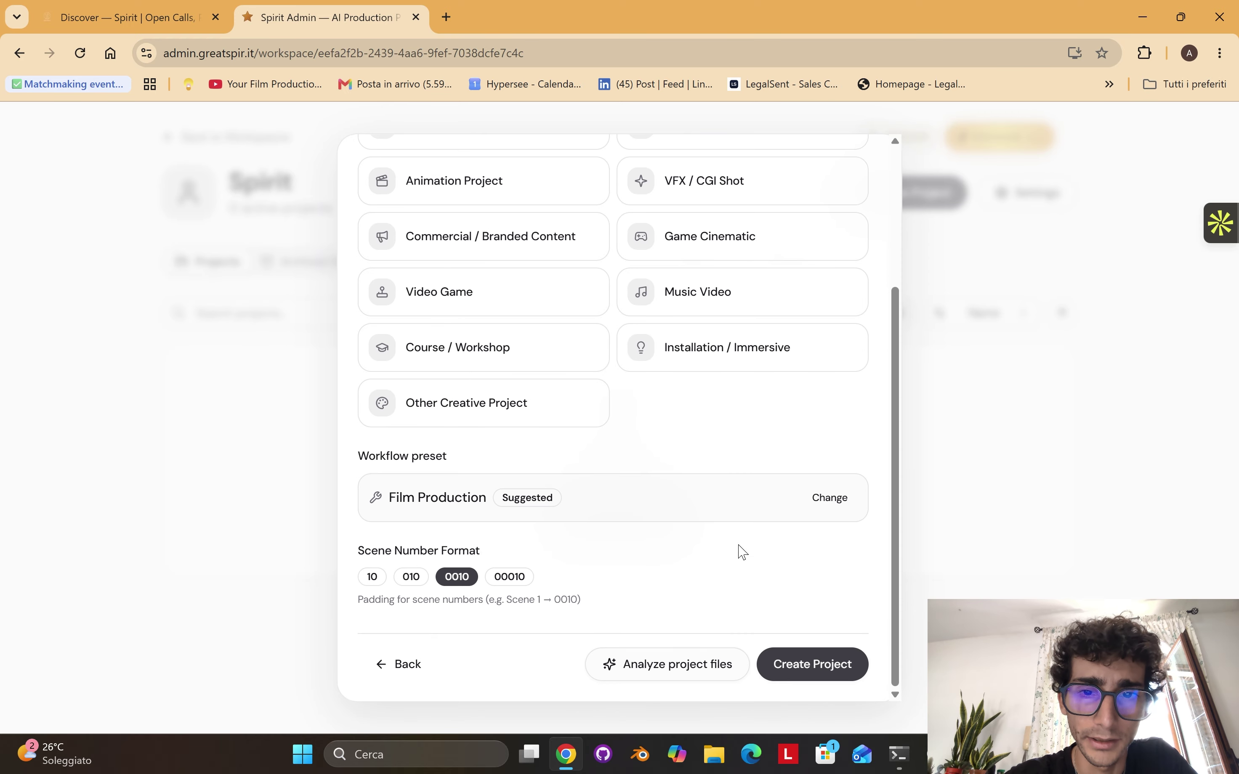
click(664, 660)
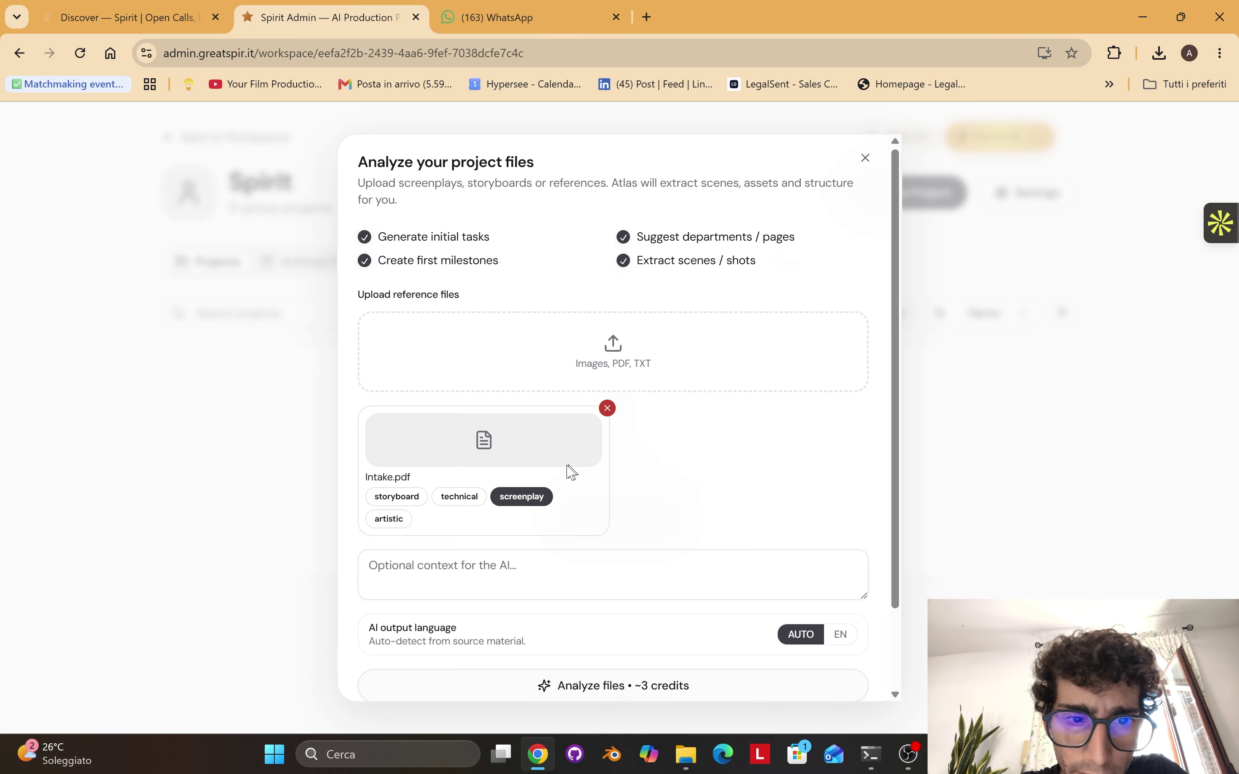
scroll(796, 489, down, 2)
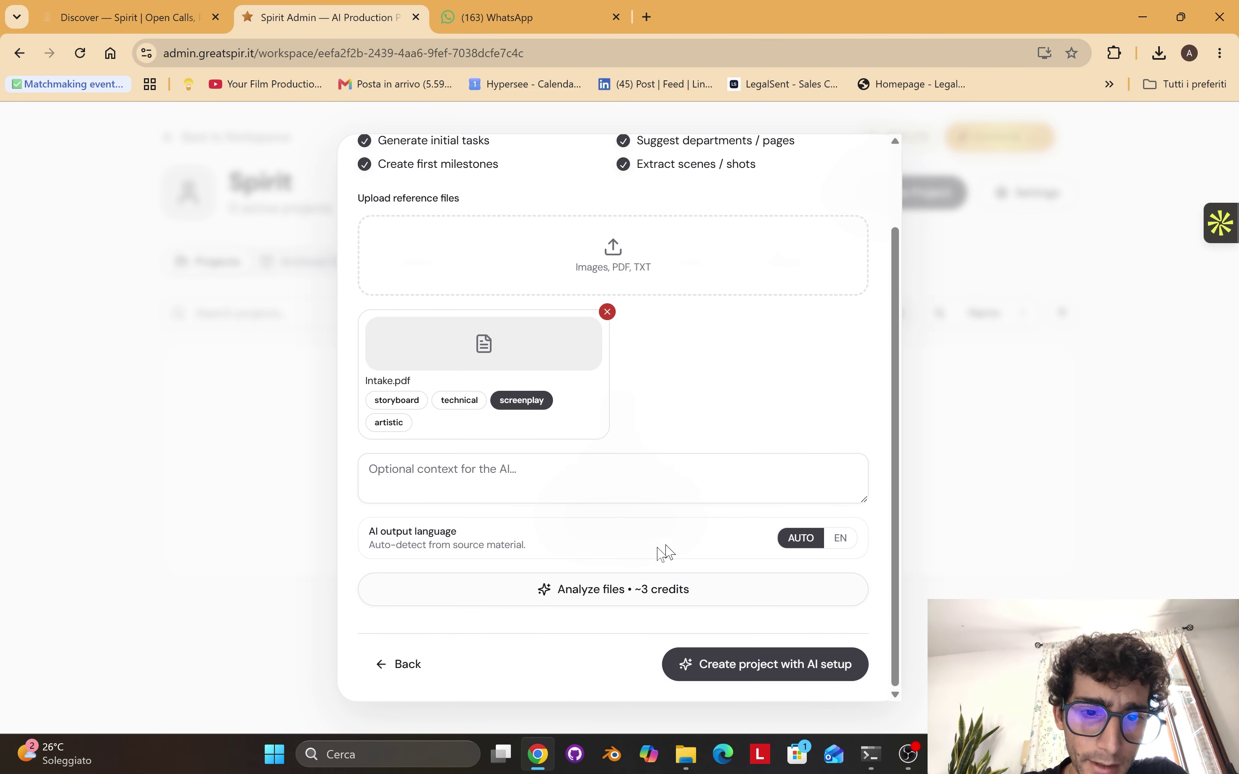
click(641, 588)
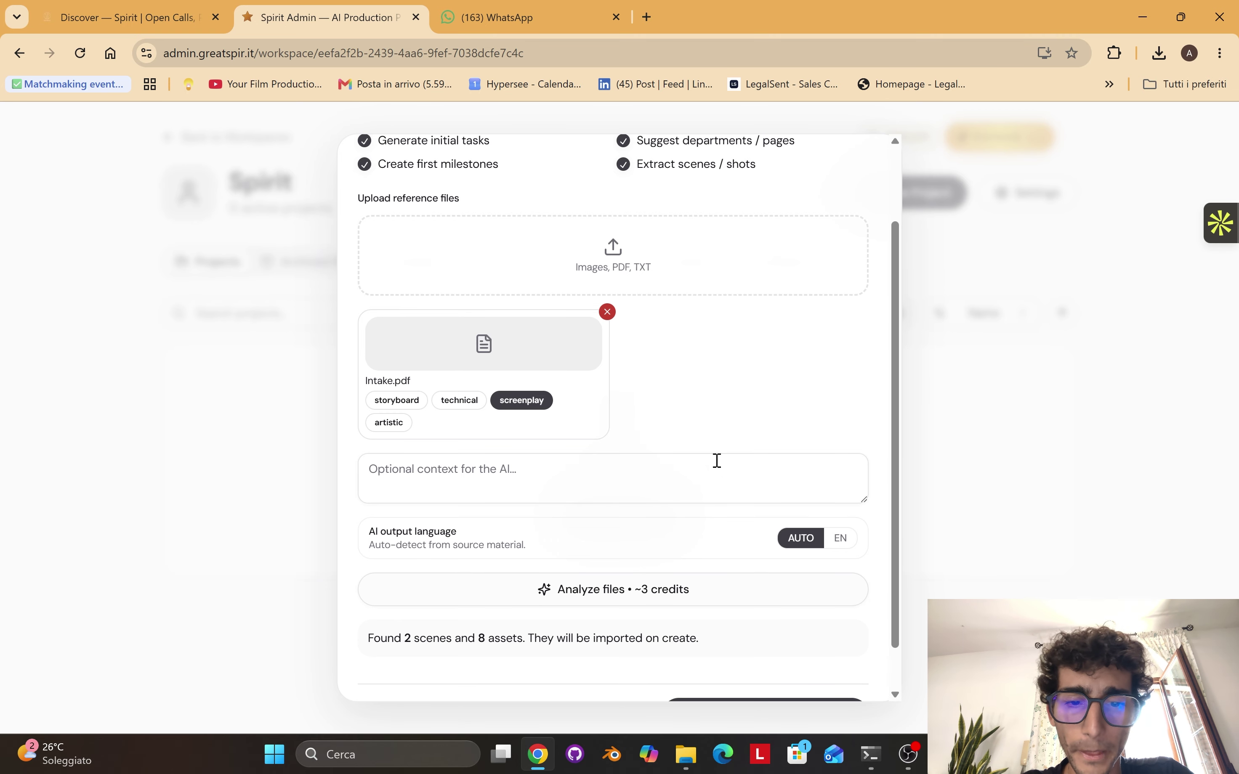
- Review the file analysis summary and create the project with AI setup
scroll(681, 459, down, 1)
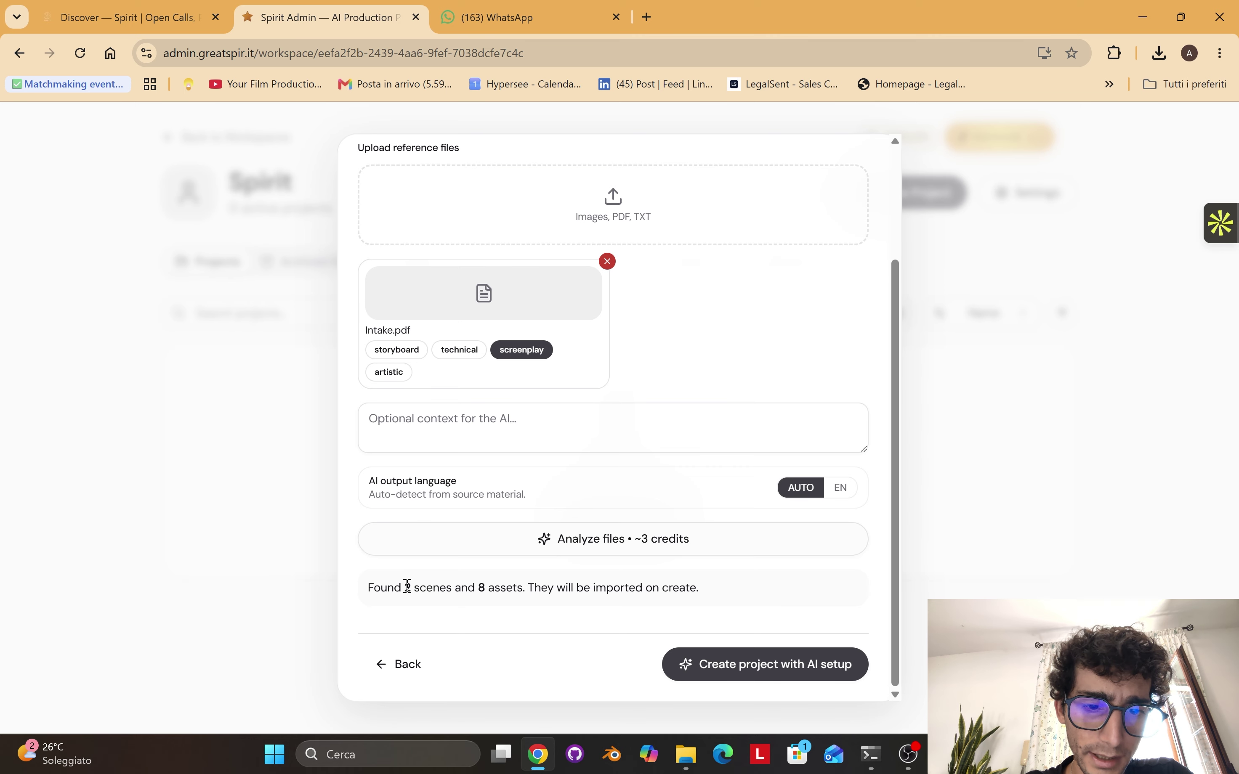
drag(405, 587, 522, 590)
click(560, 588)
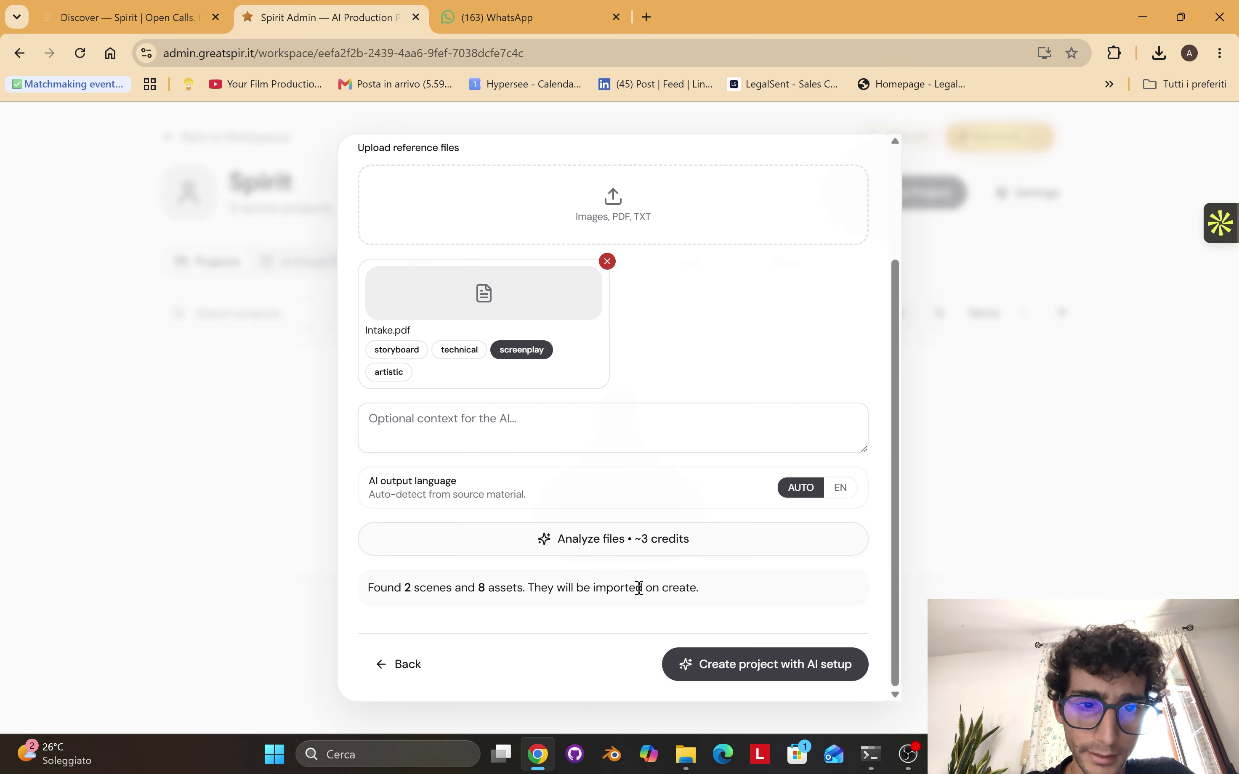
scroll(665, 583, up, 1)
scroll(665, 581, up, 1)
scroll(665, 582, down, 3)
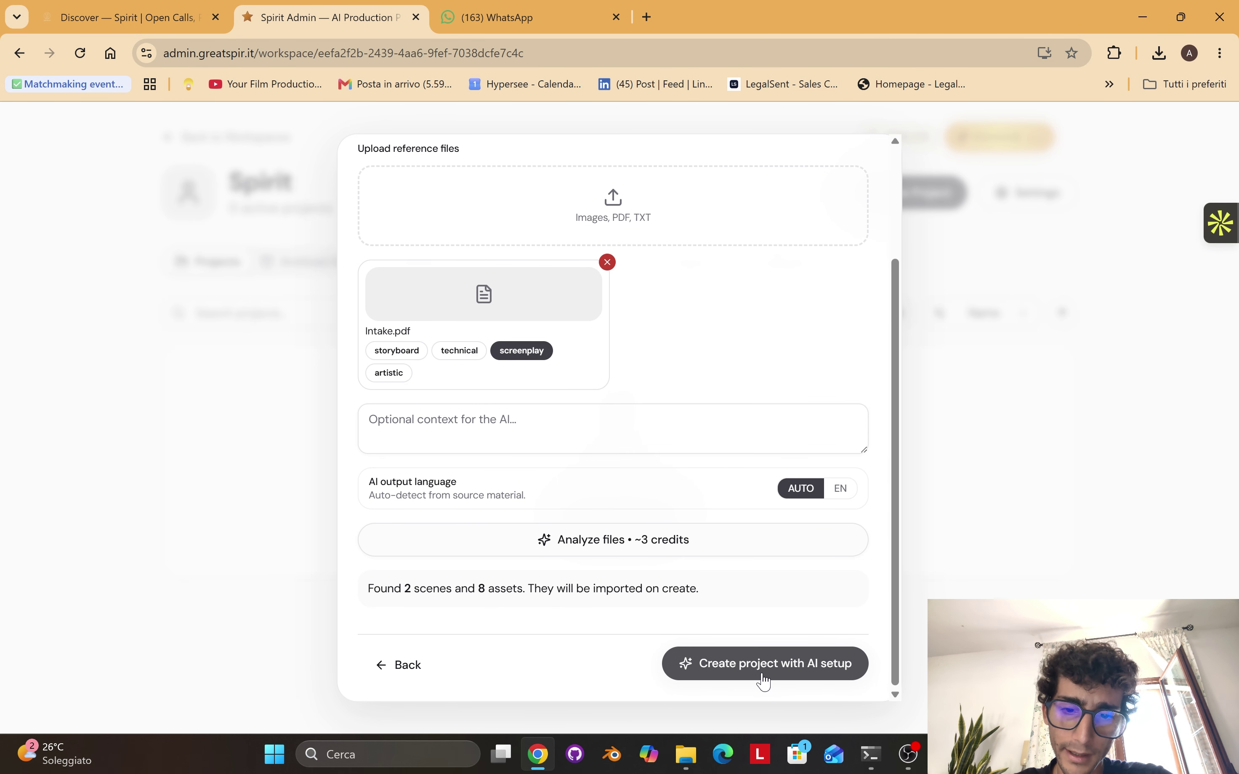
click(761, 672)
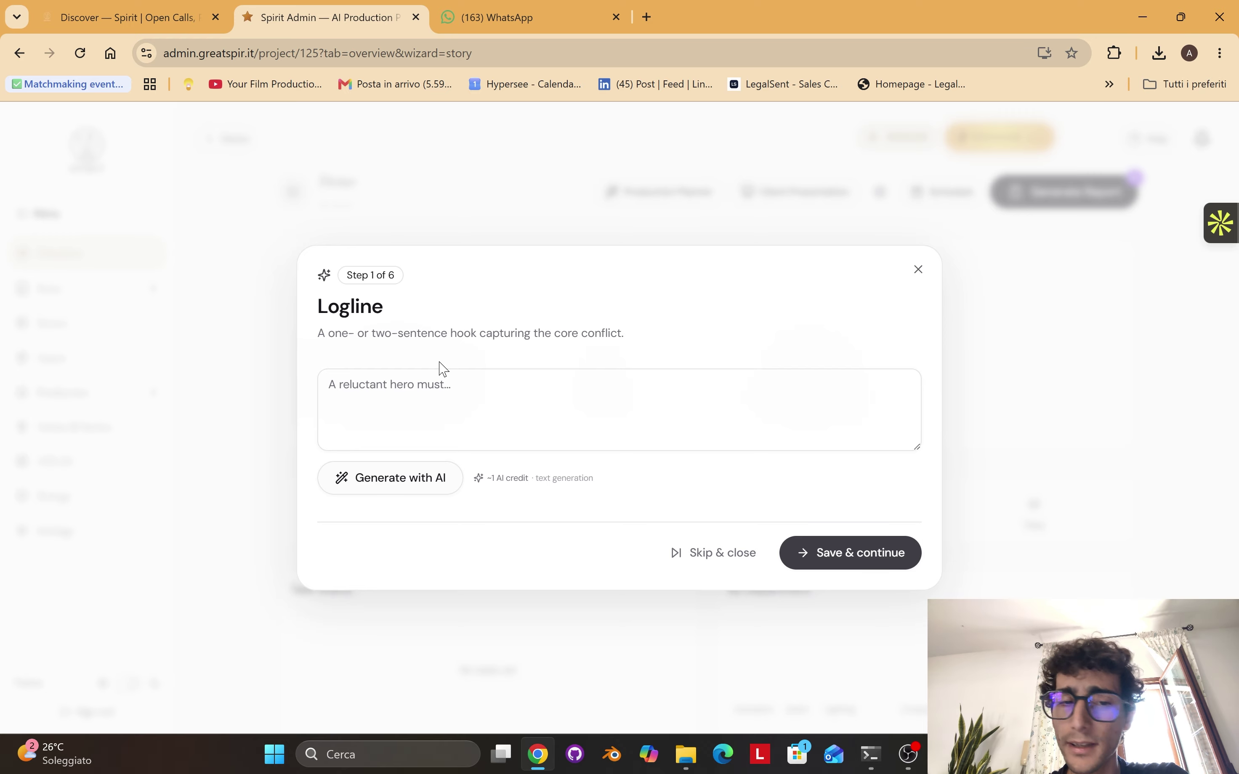
- Generate the logline and the synopsis with AI in the story wizard, saving each one
click(434, 484)
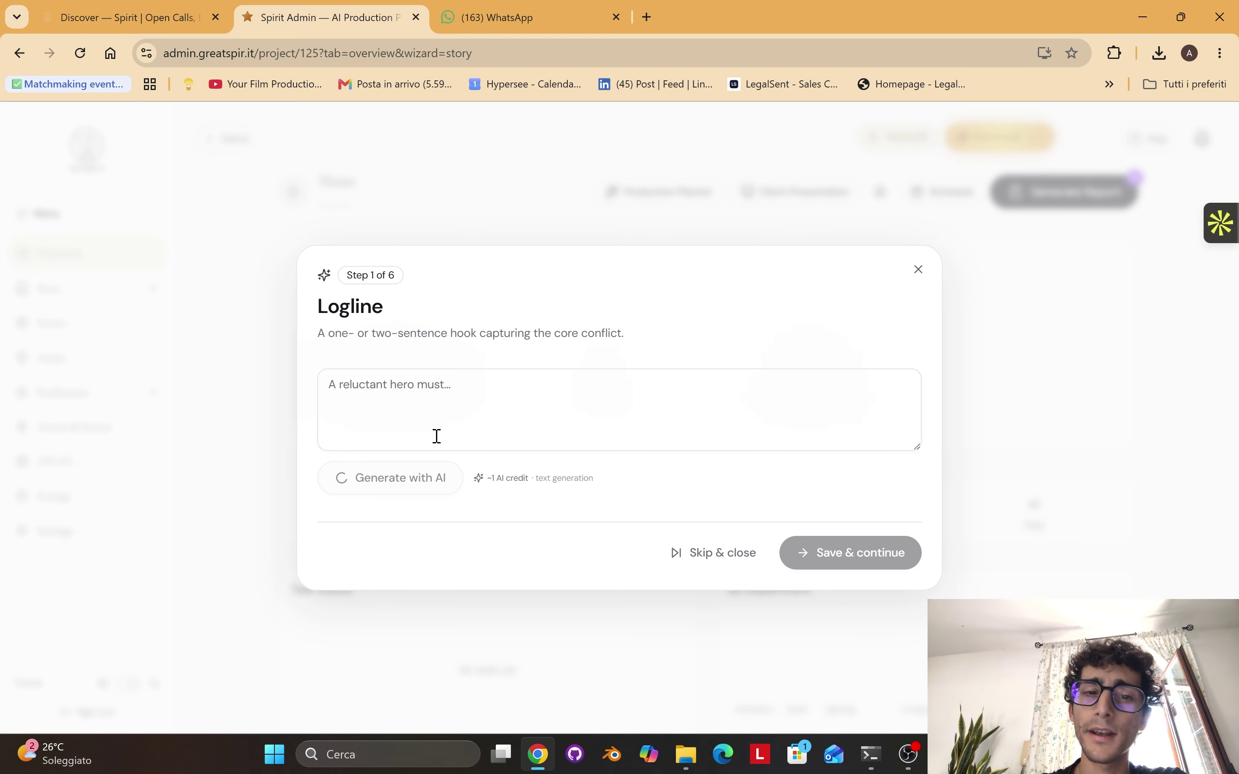
click(788, 561)
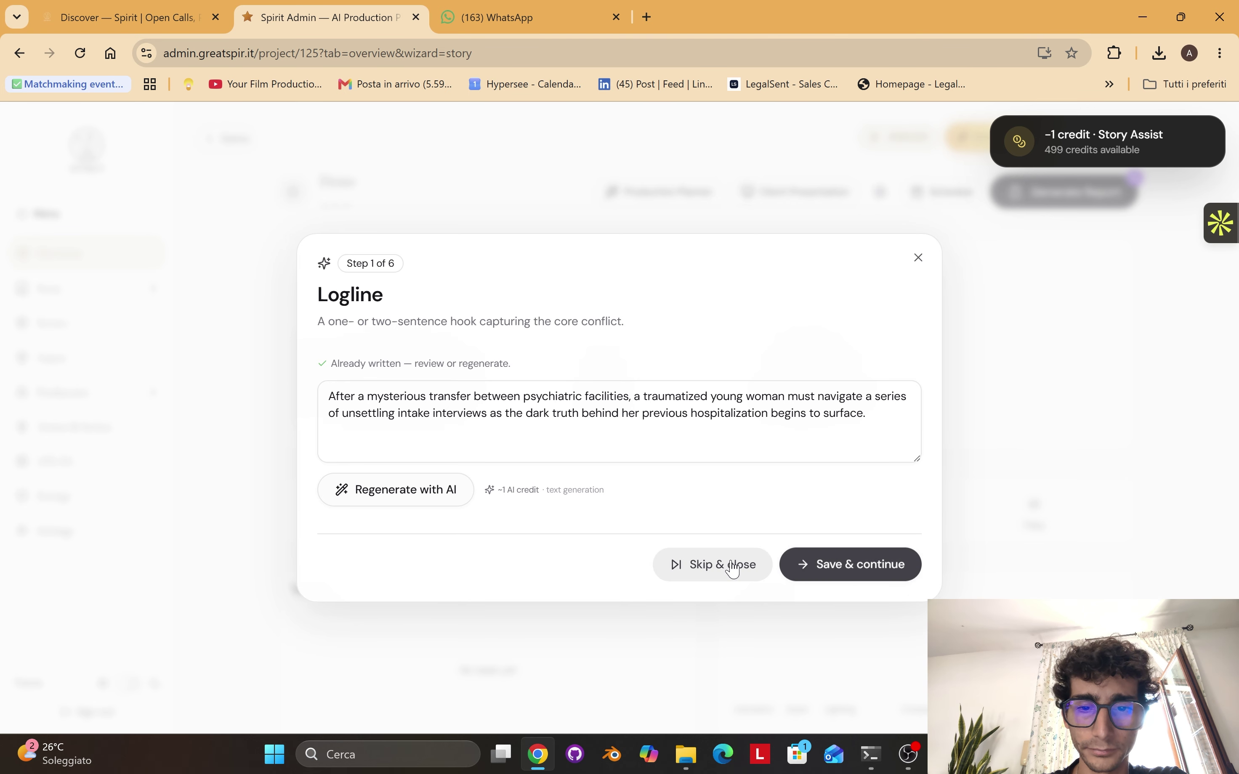
click(417, 524)
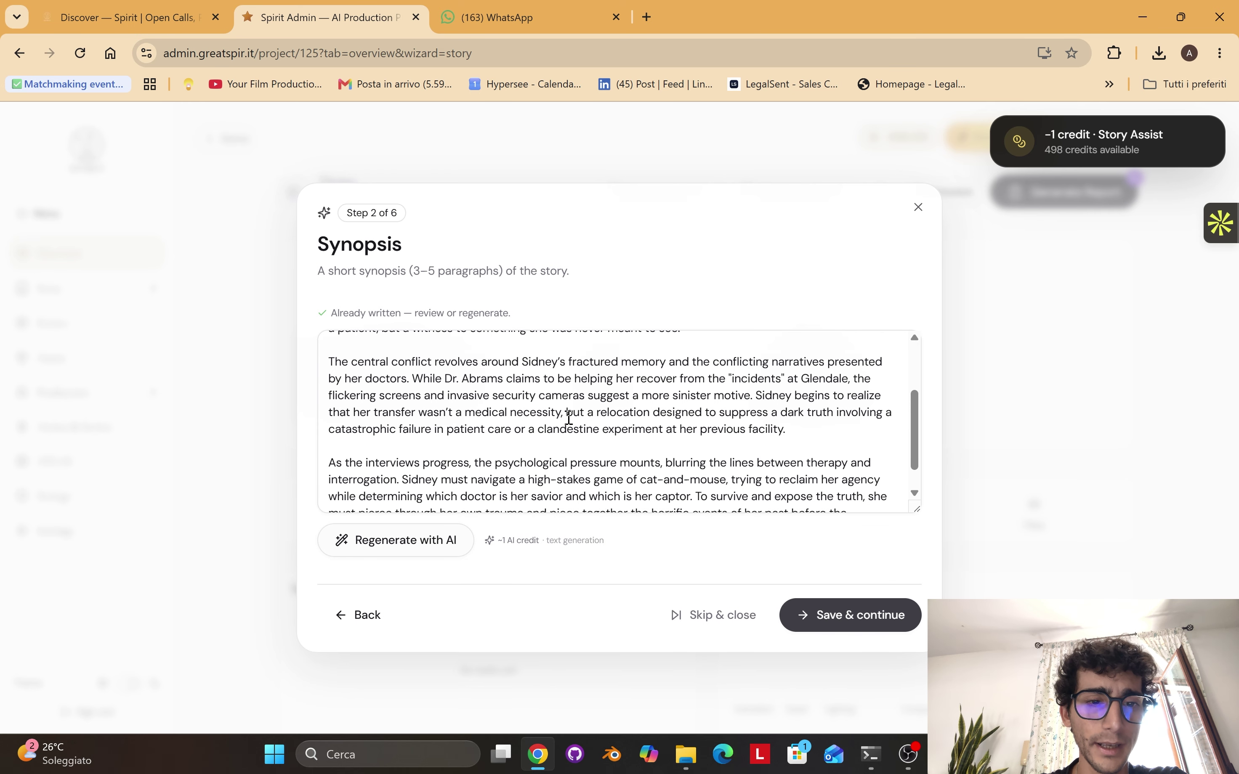
click(811, 614)
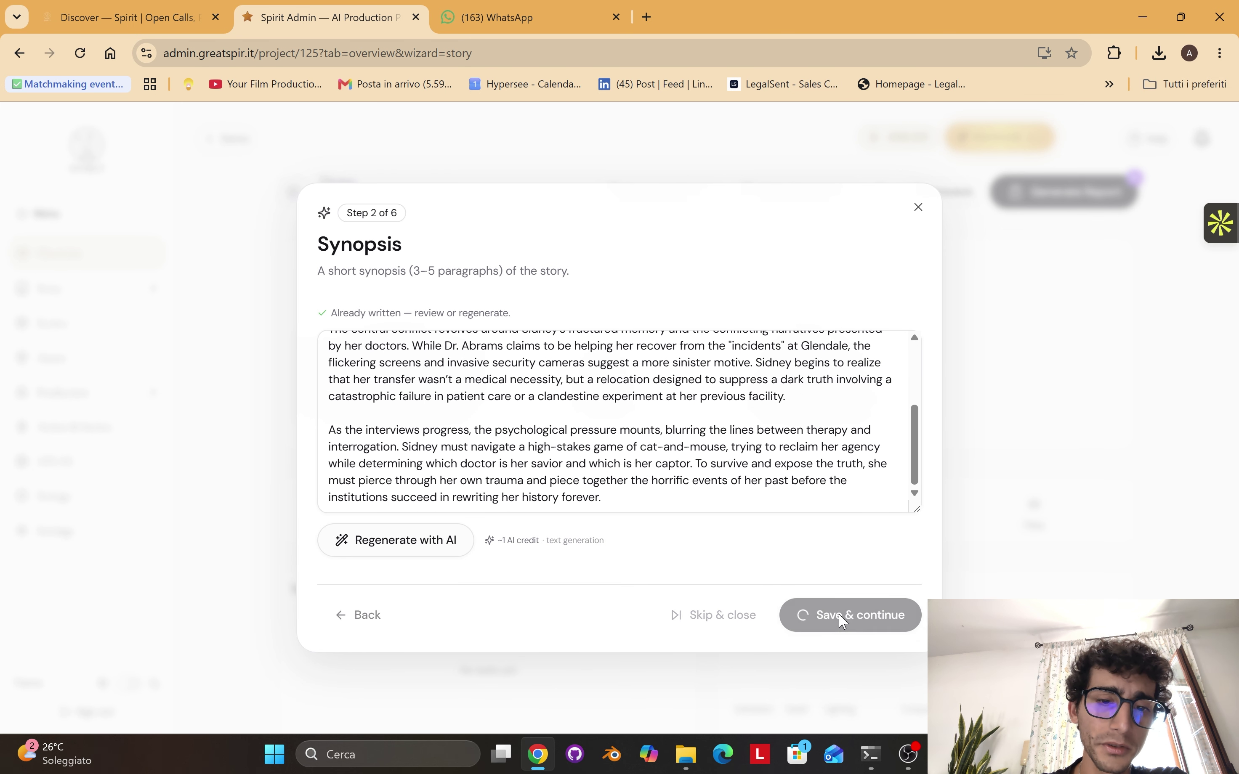
- Generate the outline beats with AI, save them and close the story wizard without writing a treatment
click(415, 439)
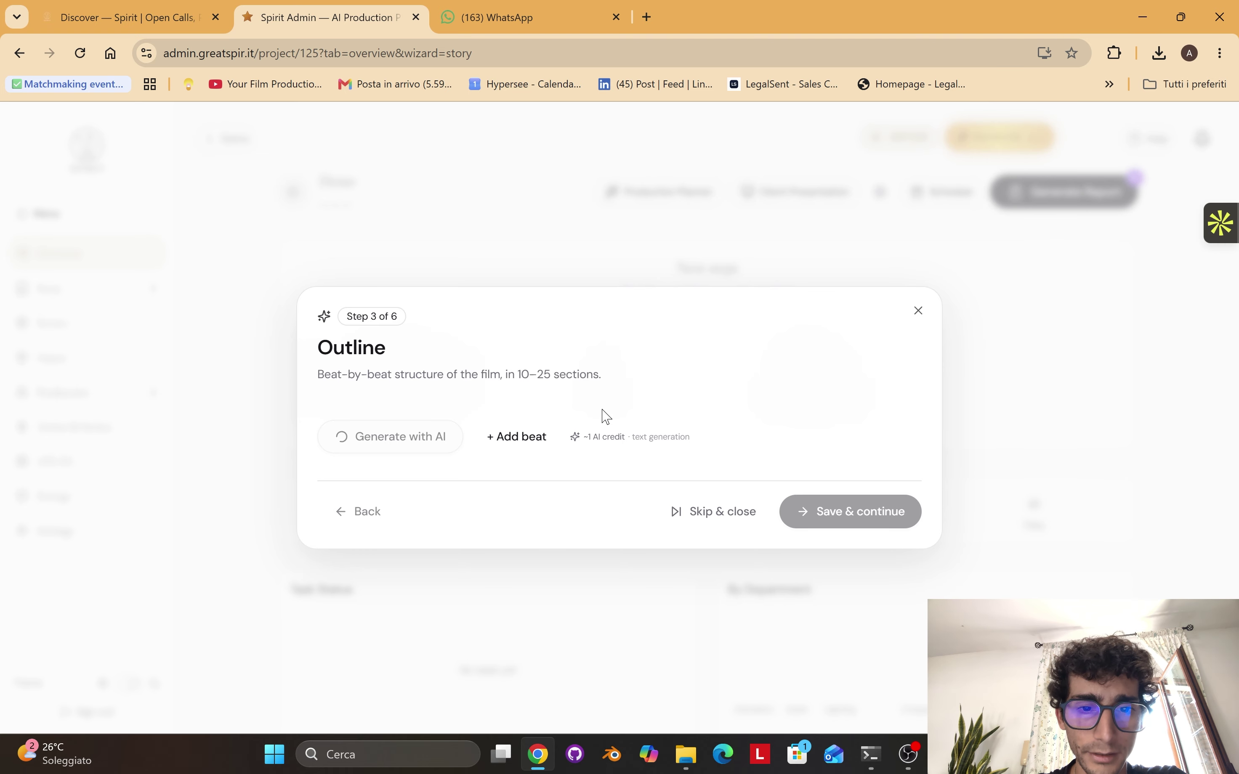
scroll(603, 409, down, 10)
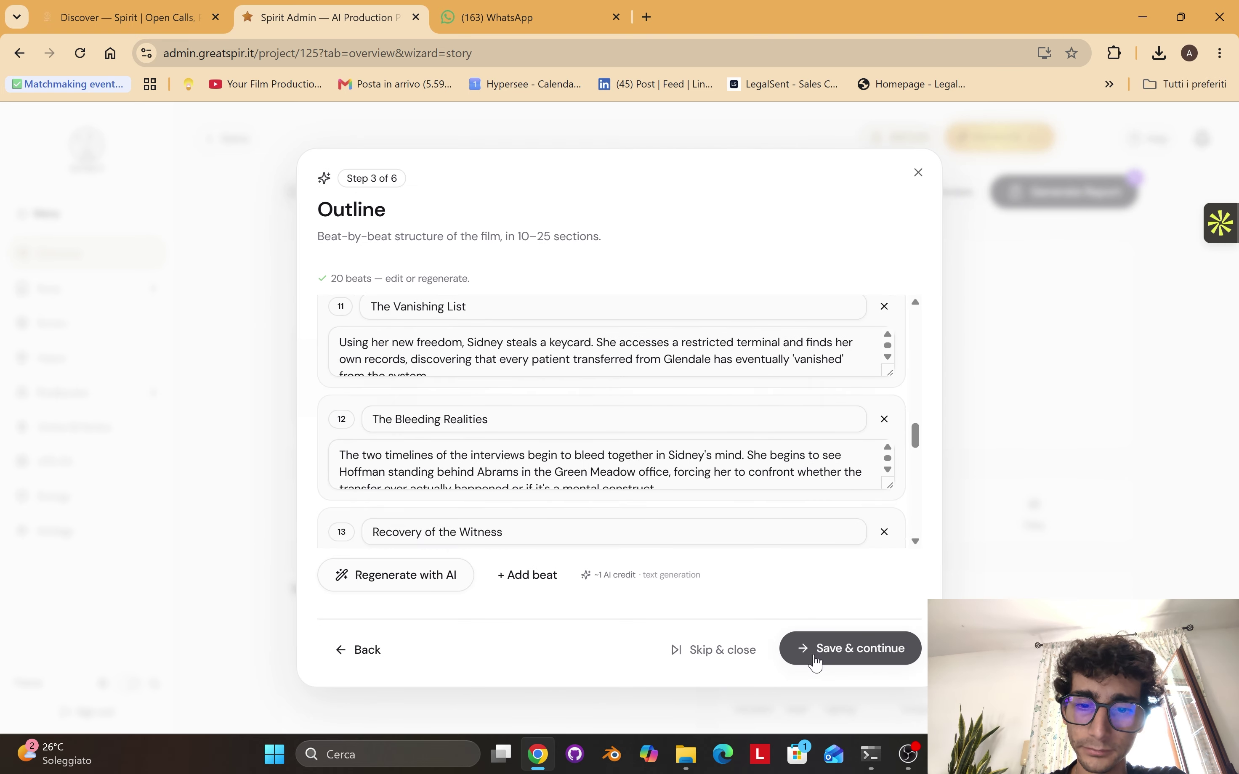
click(818, 656)
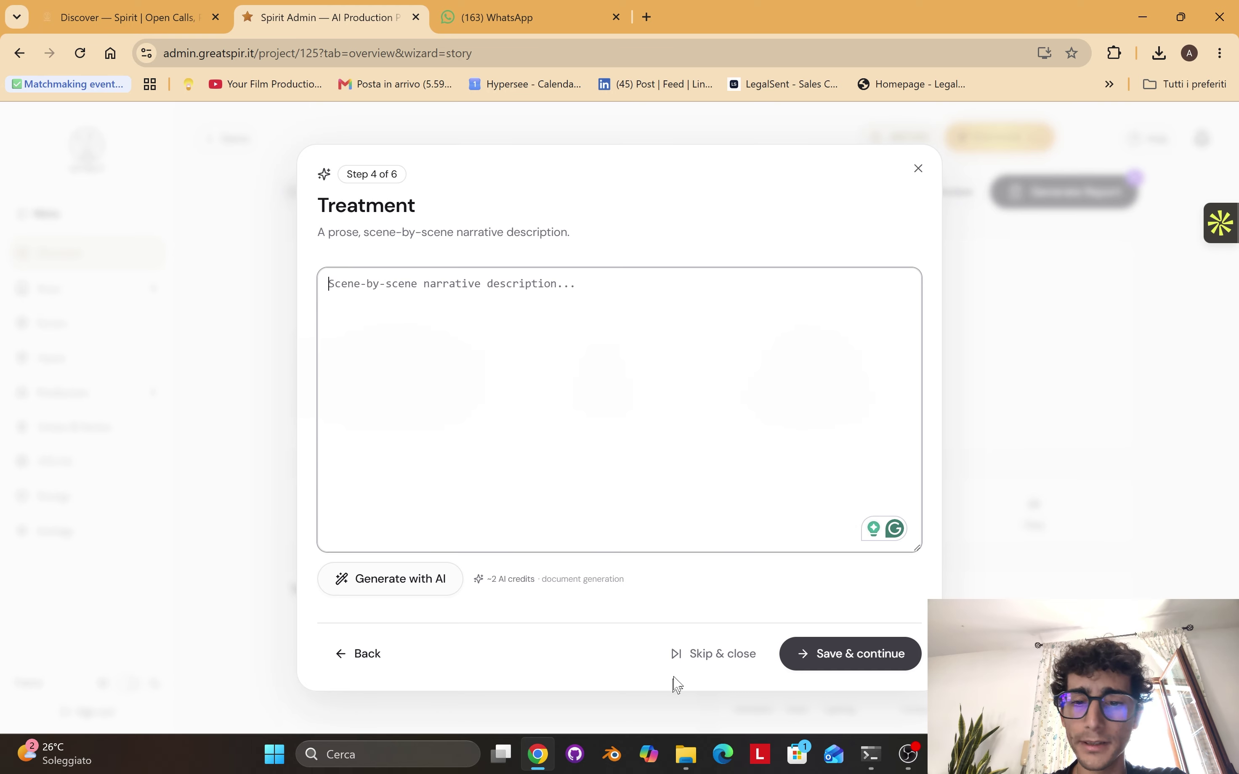
click(726, 659)
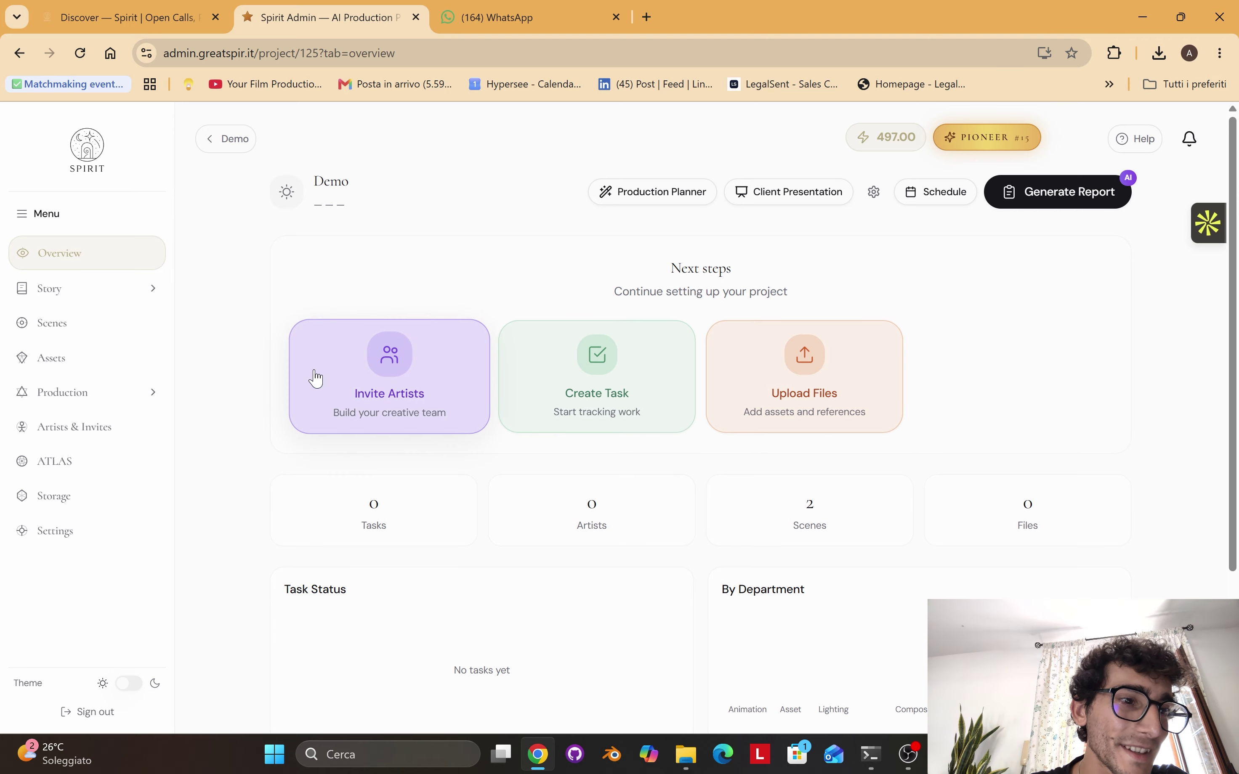
- Go back to the Spirit workspace's project list and reopen the Demo project
click(145, 288)
click(145, 288)
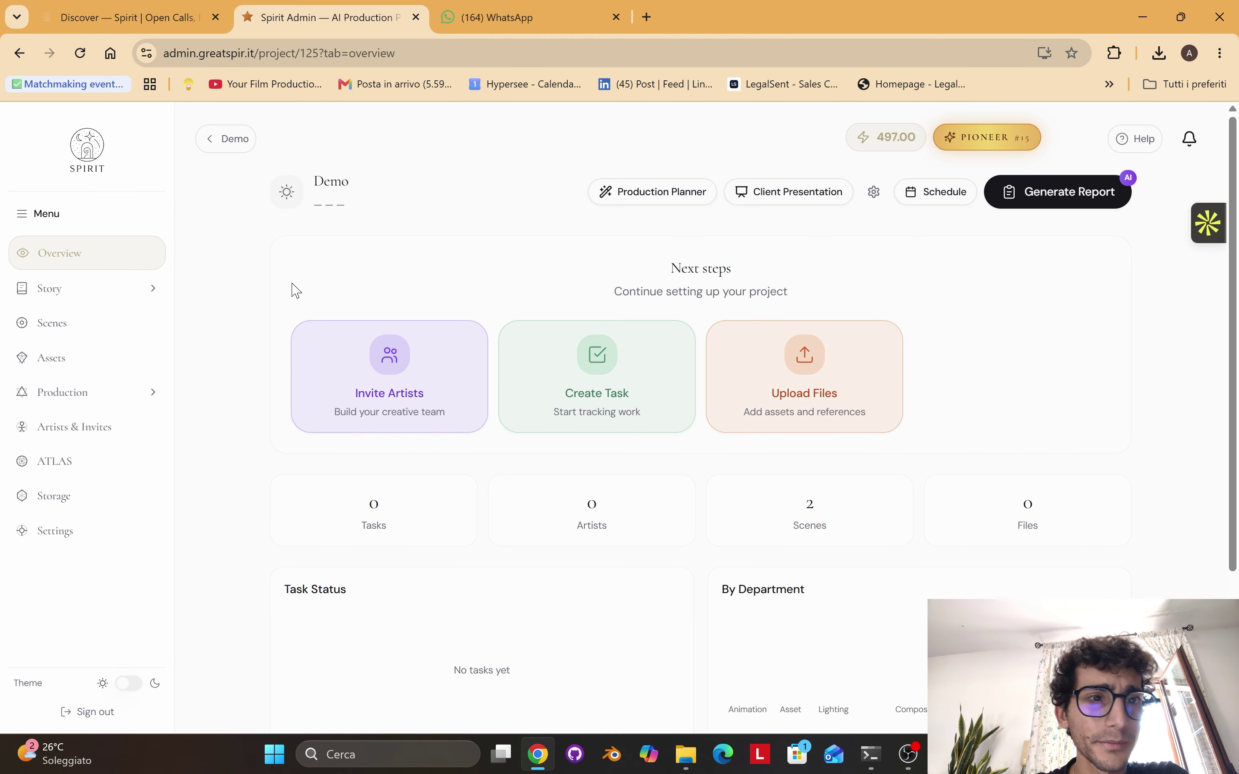
click(236, 147)
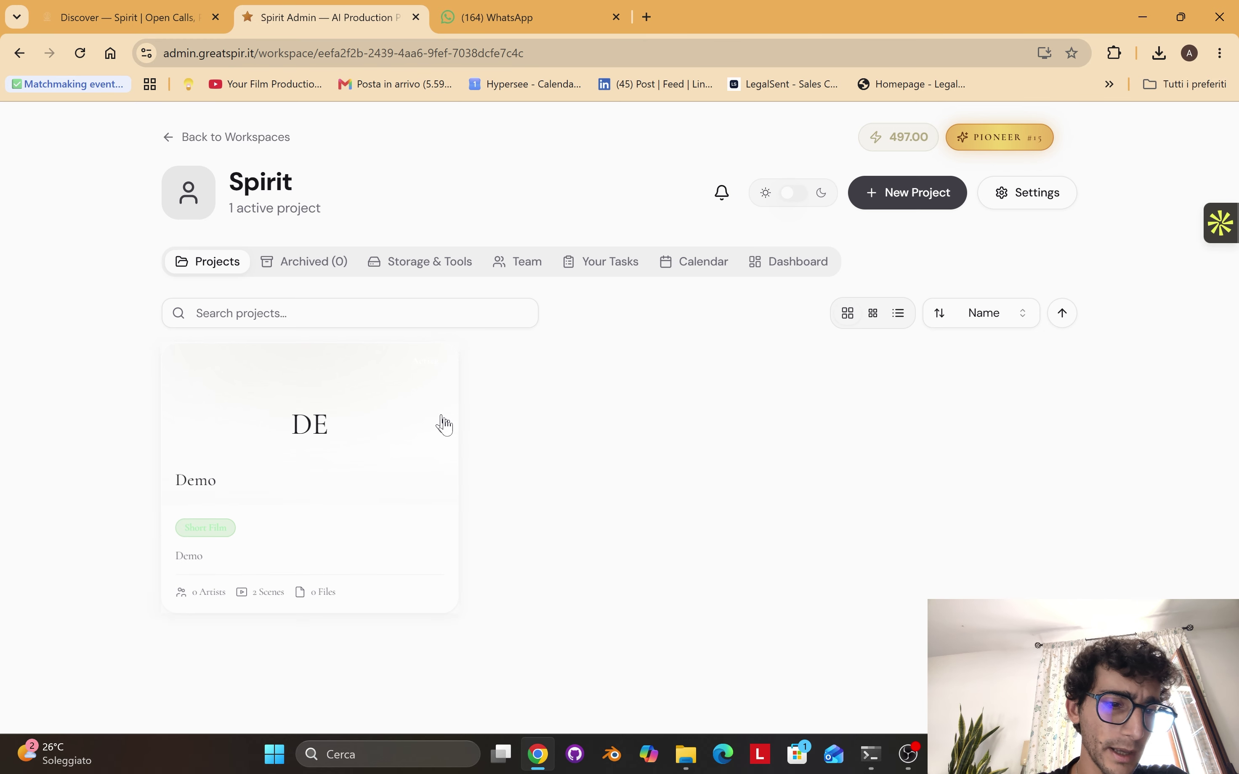
click(379, 503)
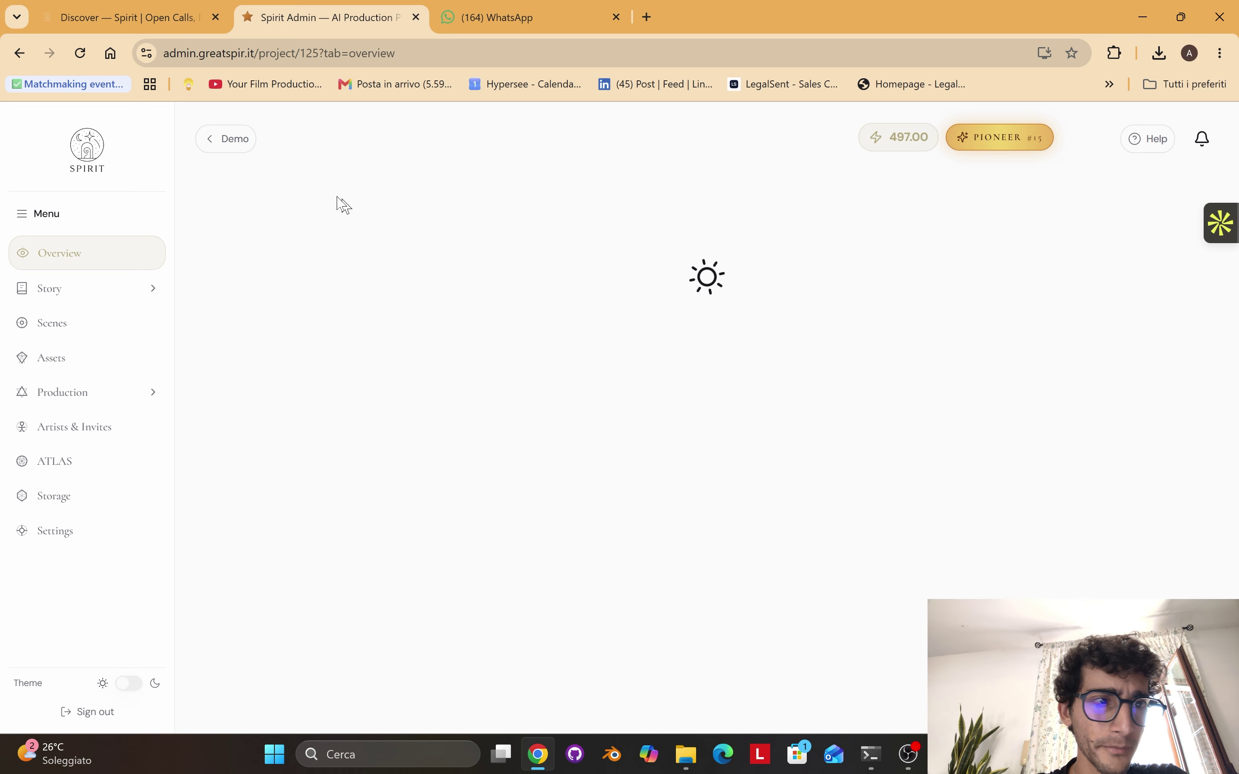
- Inspect the Demo project's folder in the workspace's cloud storage and return to the Demo project
click(224, 149)
click(432, 267)
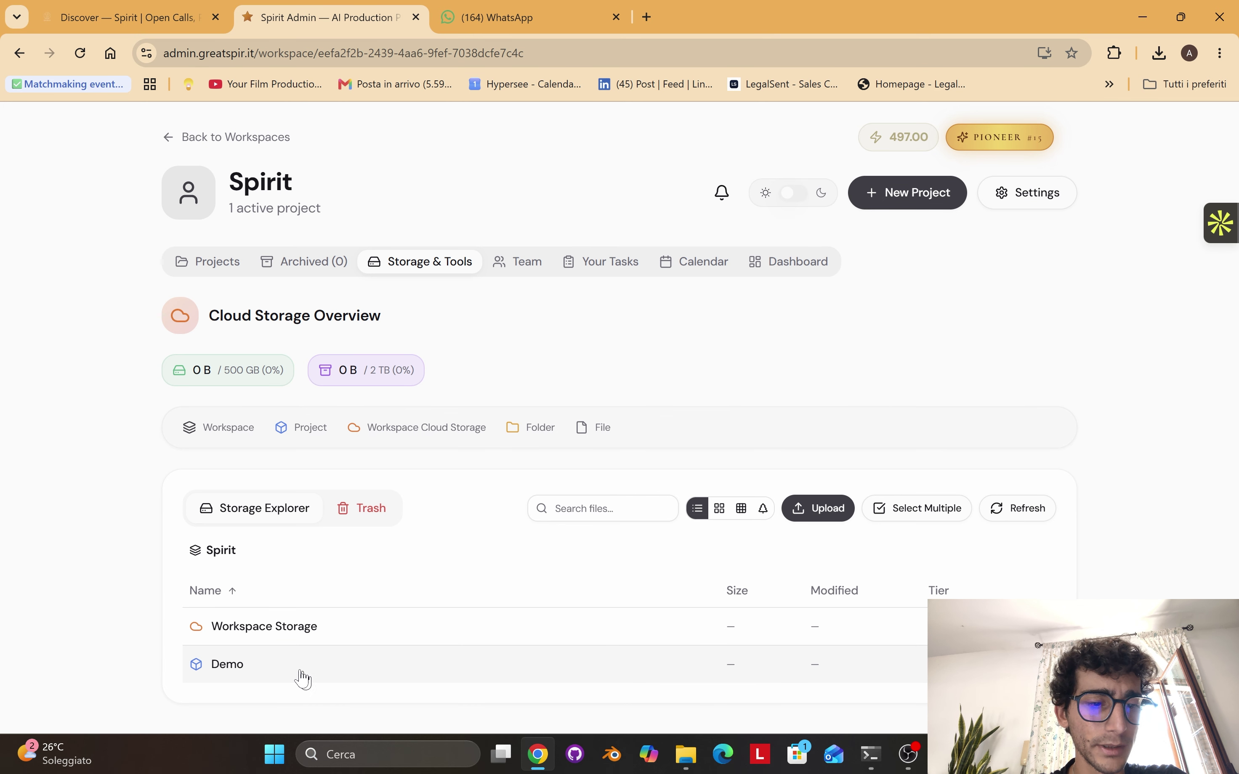
click(241, 670)
scroll(565, 604, down, 1)
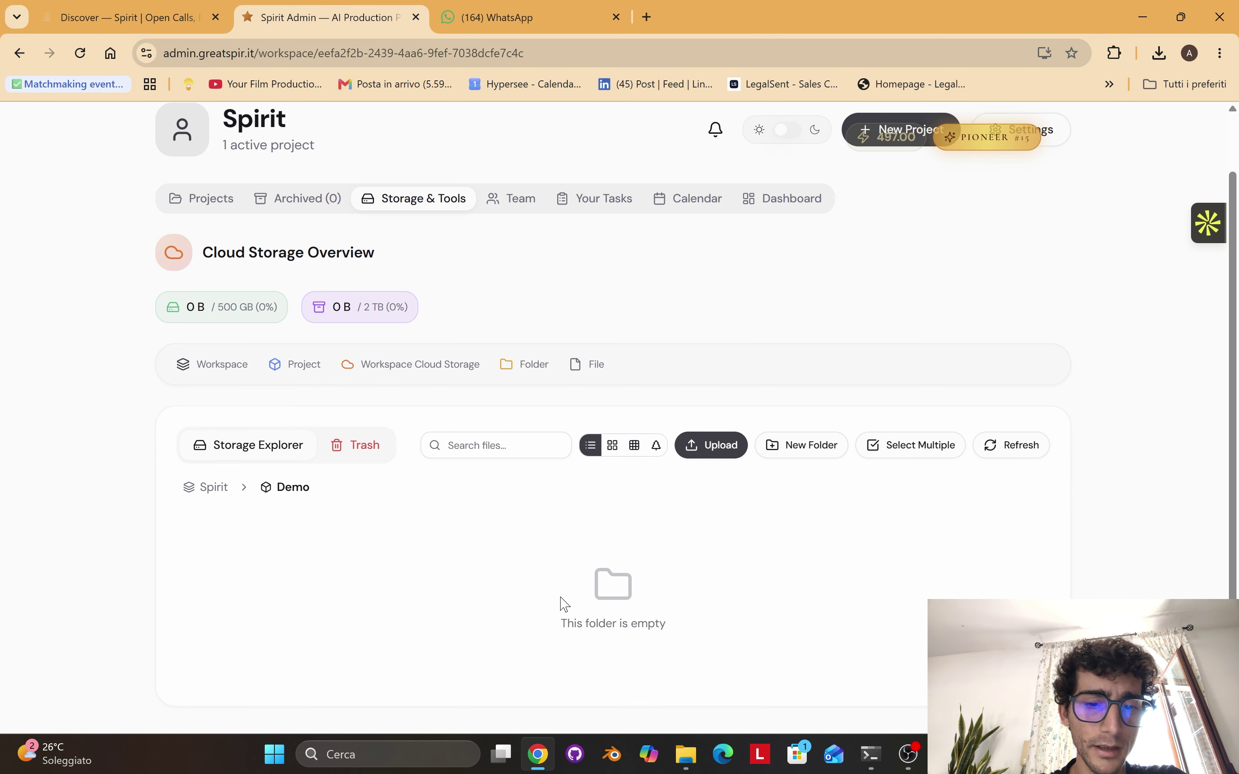
click(381, 495)
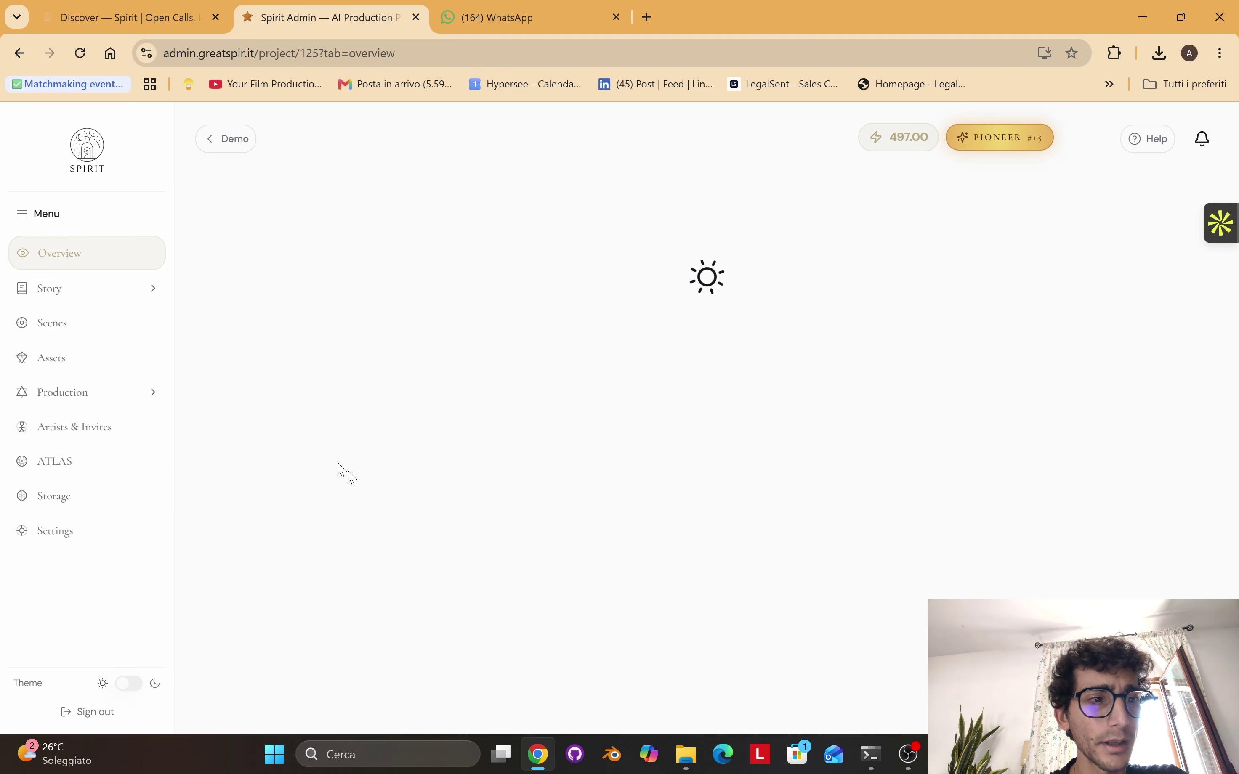
- Open the project's Logline & Synopsis page and review the generated logline and subject texts
click(130, 294)
scroll(116, 366, down, 1)
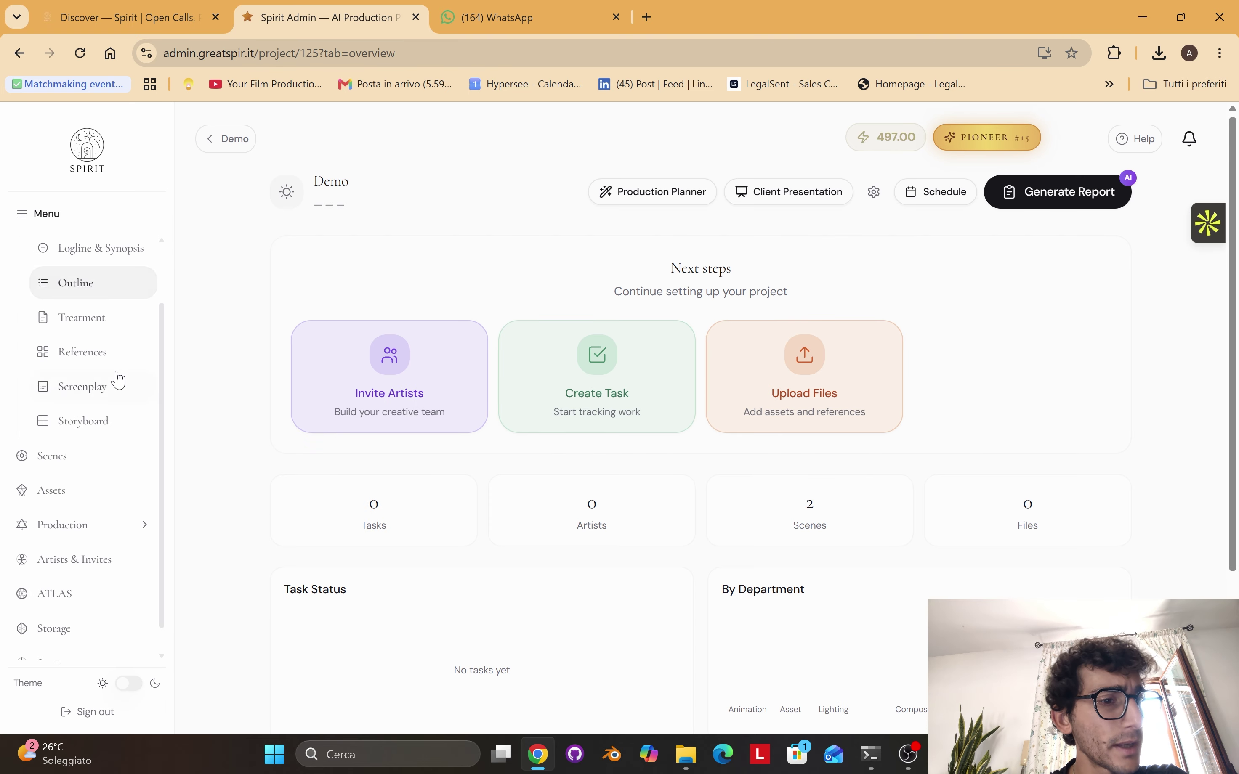
scroll(116, 380, up, 1)
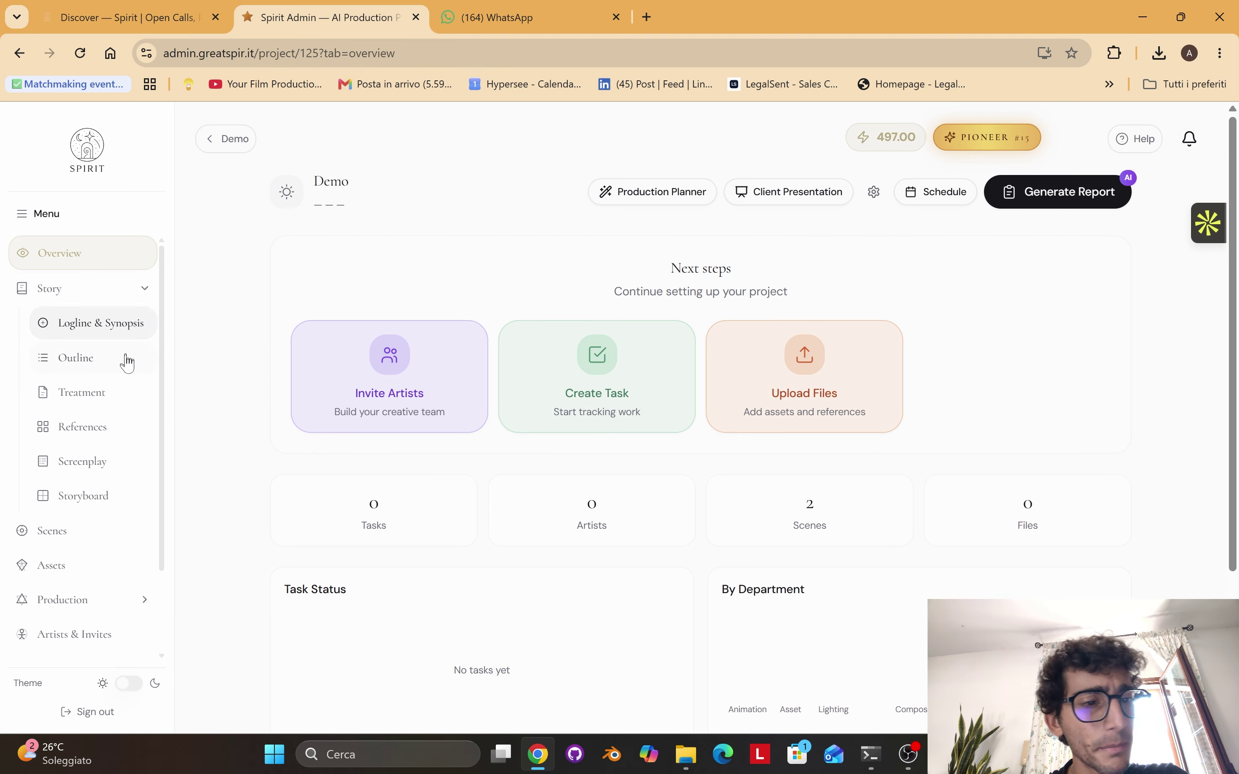
click(117, 327)
scroll(435, 417, down, 5)
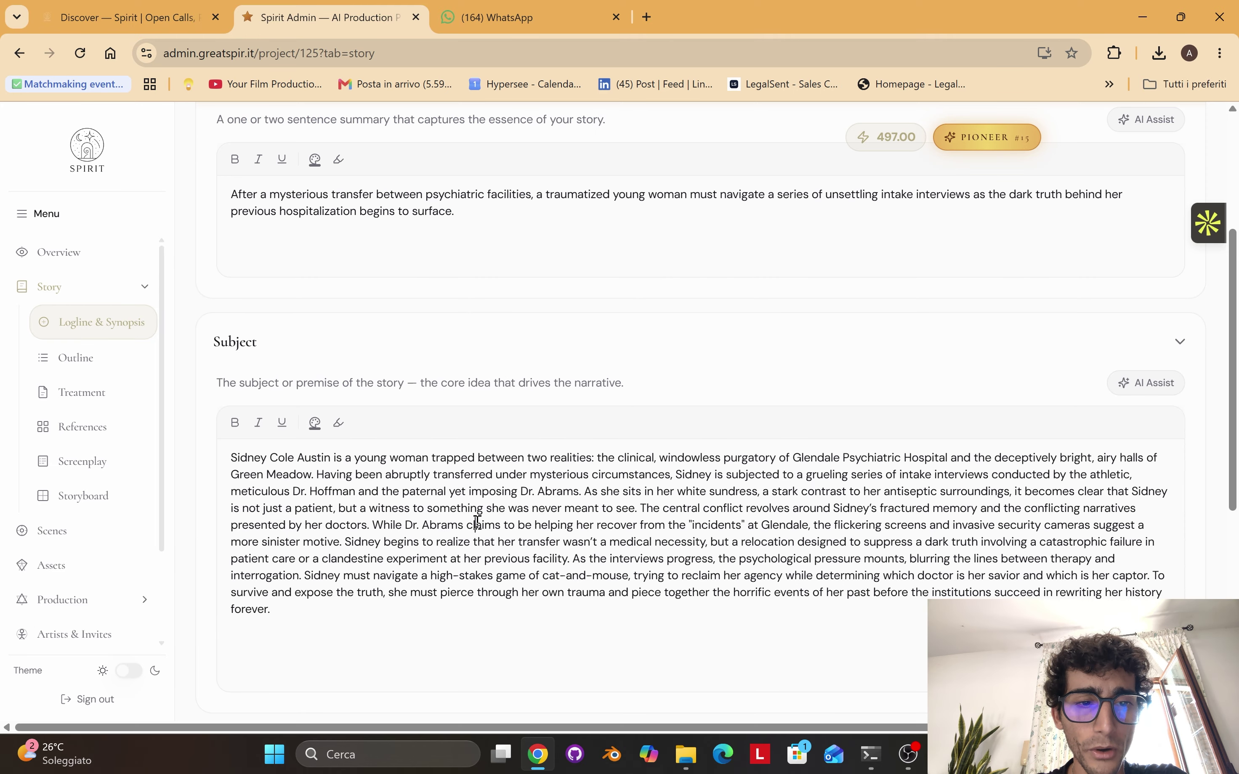
- Look through the generated beats on the project's Outline page
click(76, 357)
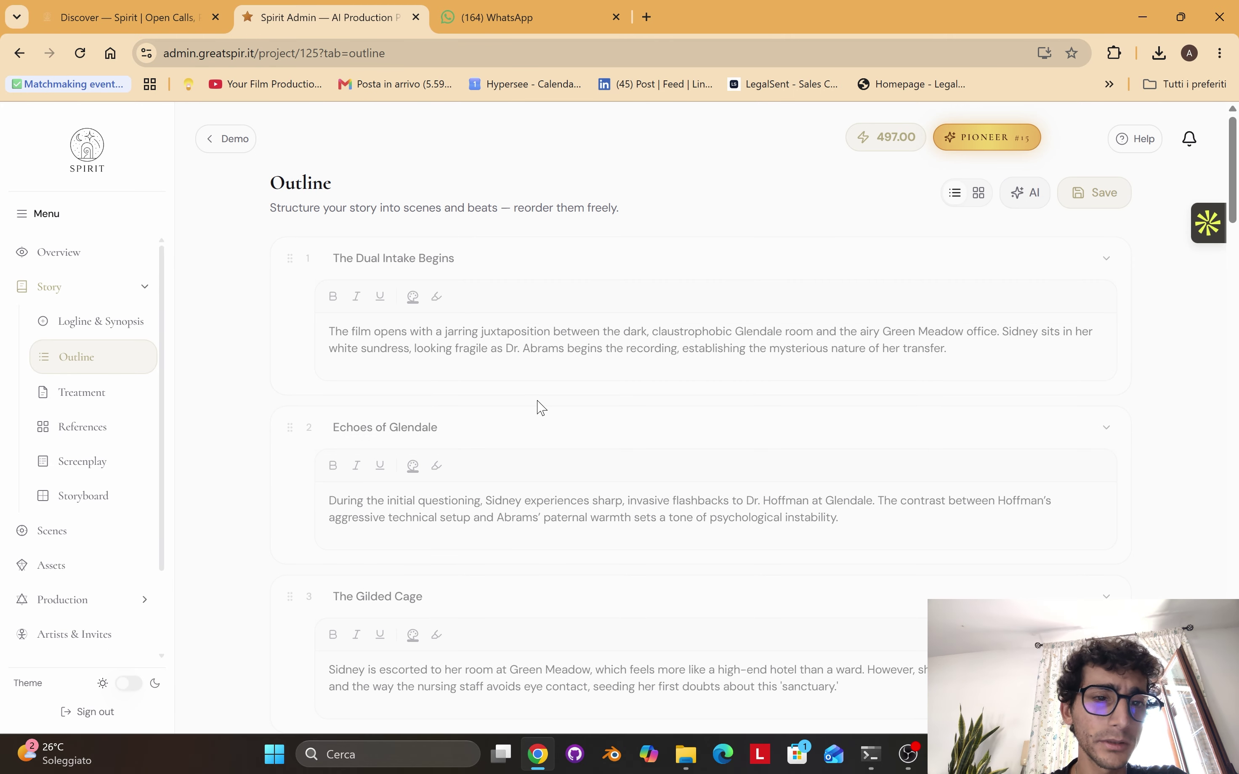
scroll(607, 522, down, 15)
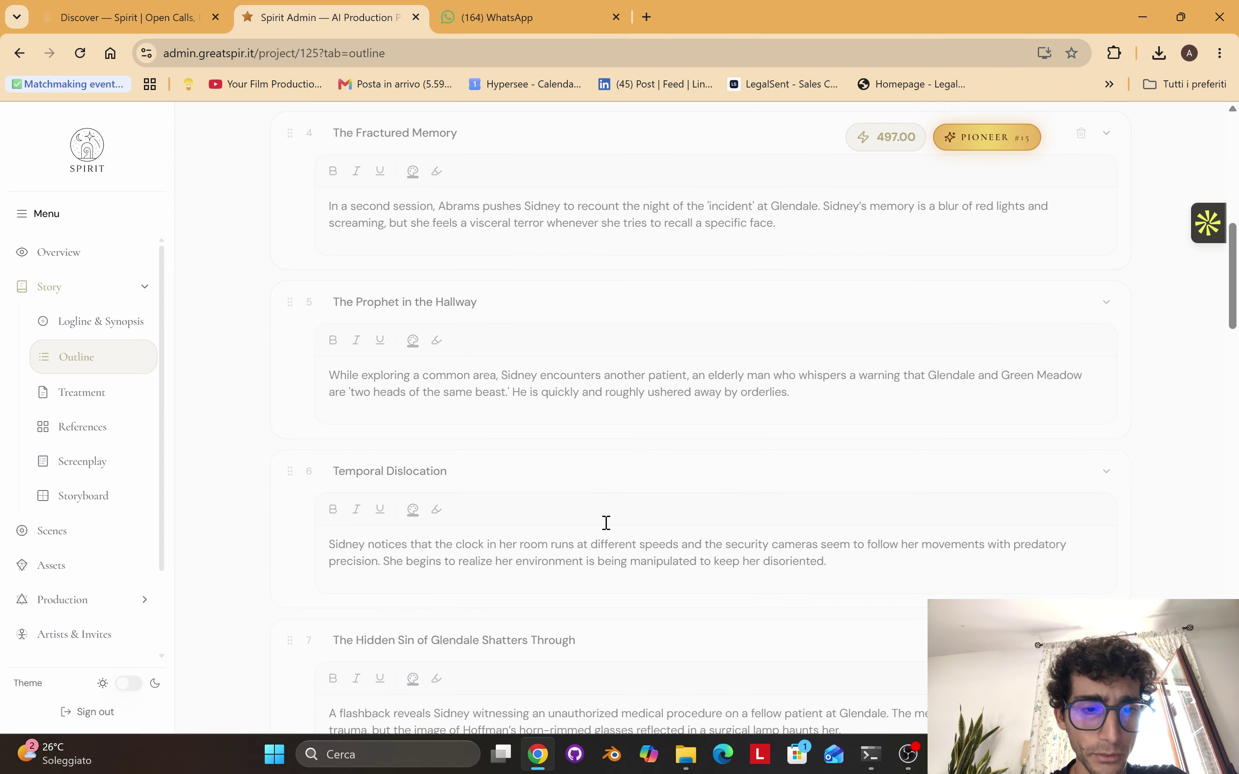
scroll(525, 461, up, 15)
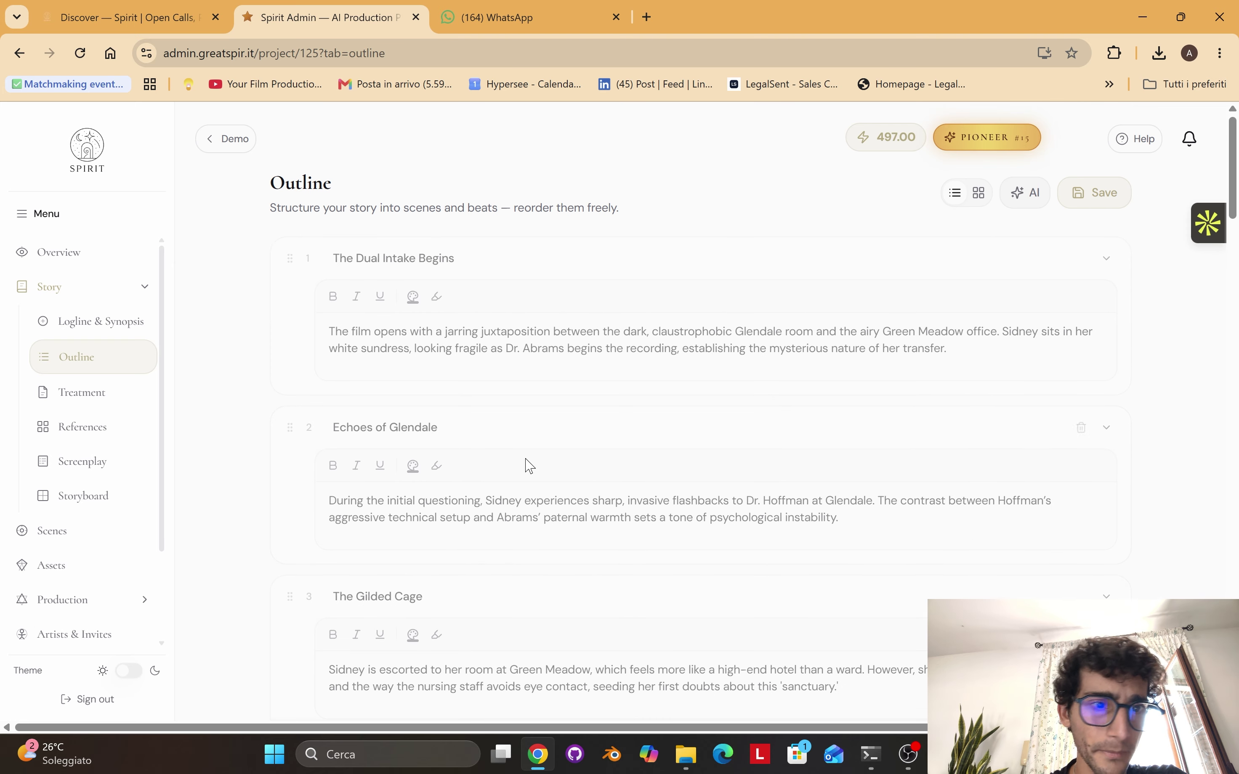
- Open the Treatment page, leaving the outline without saving, and place the cursor in the empty treatment editor
click(56, 401)
click(682, 158)
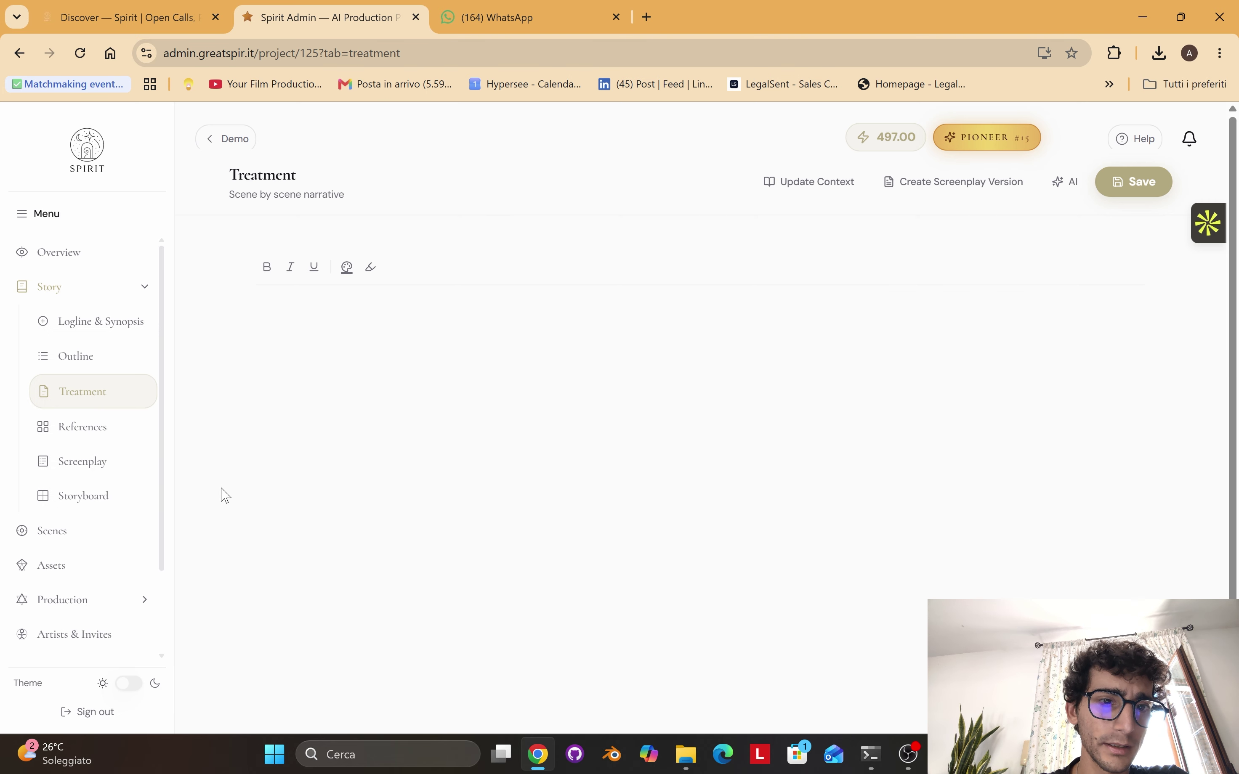
right_click(483, 369)
click(353, 401)
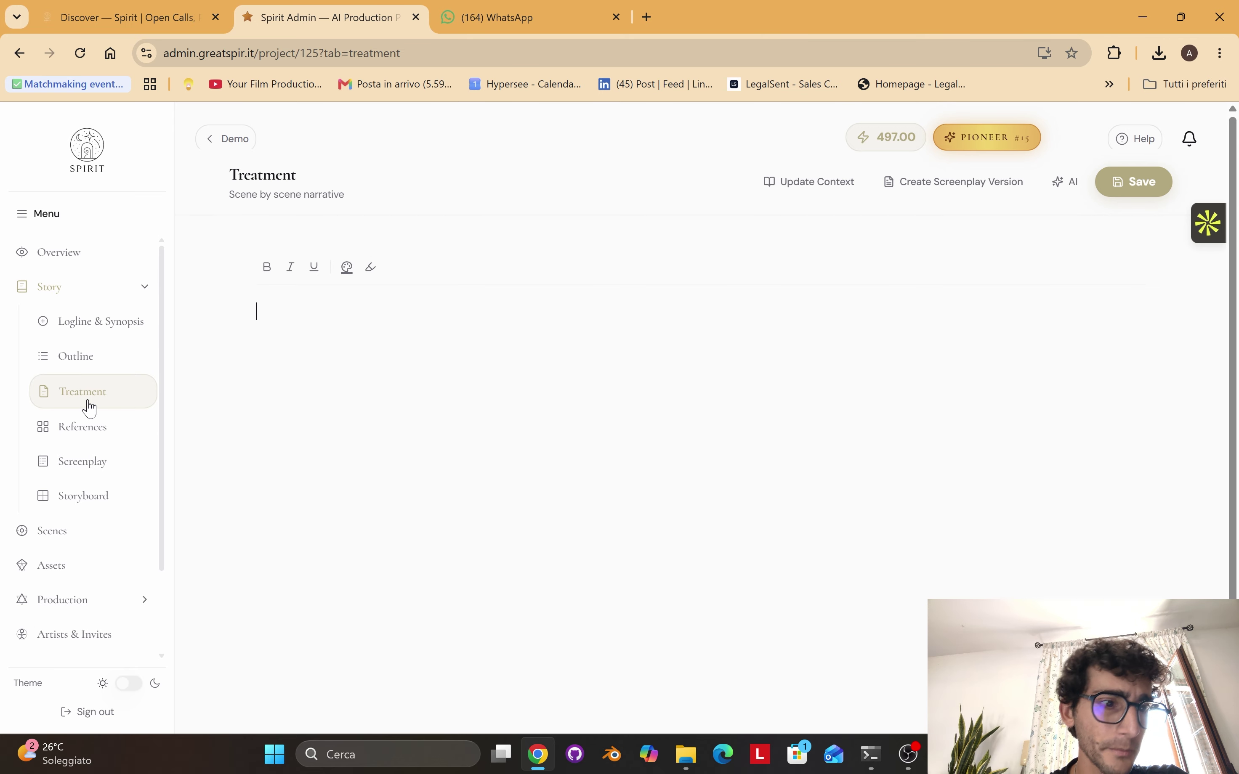
- Open the References page, leaving the treatment without saving, and look through the characters, environments and FX
click(125, 429)
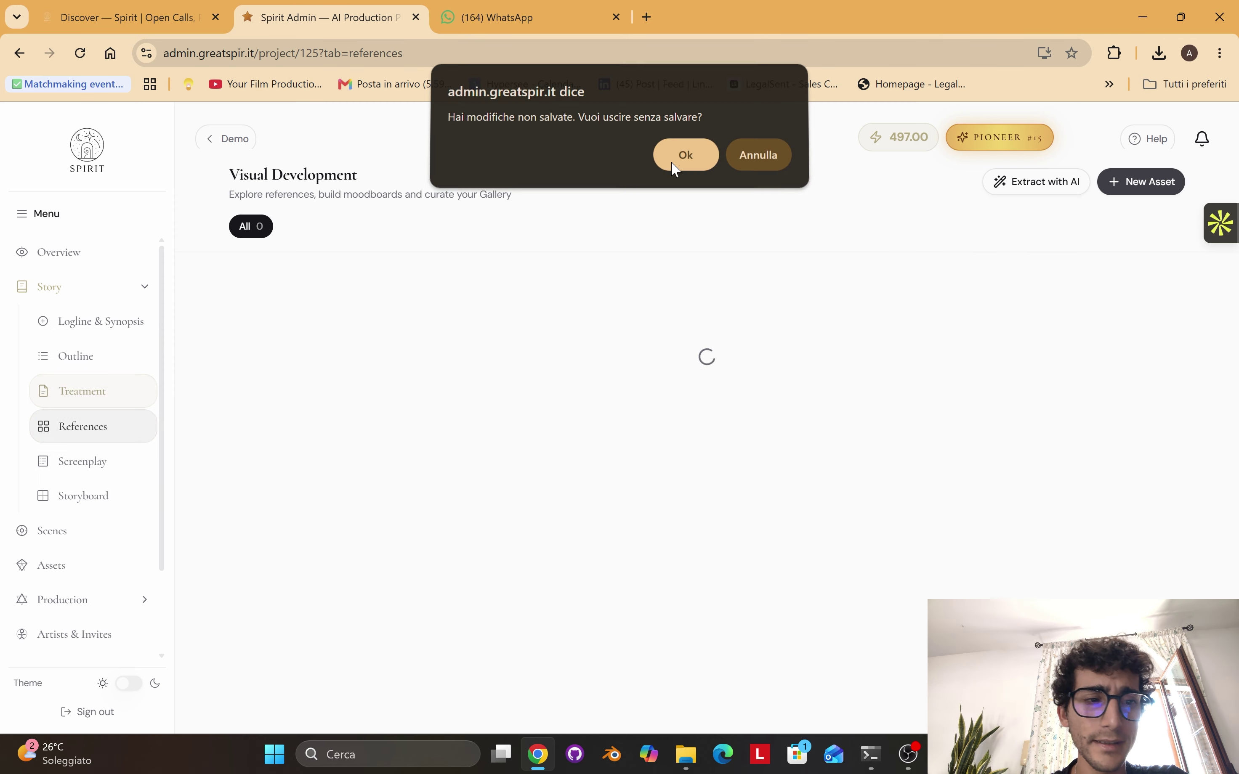
click(674, 169)
scroll(501, 497, down, 3)
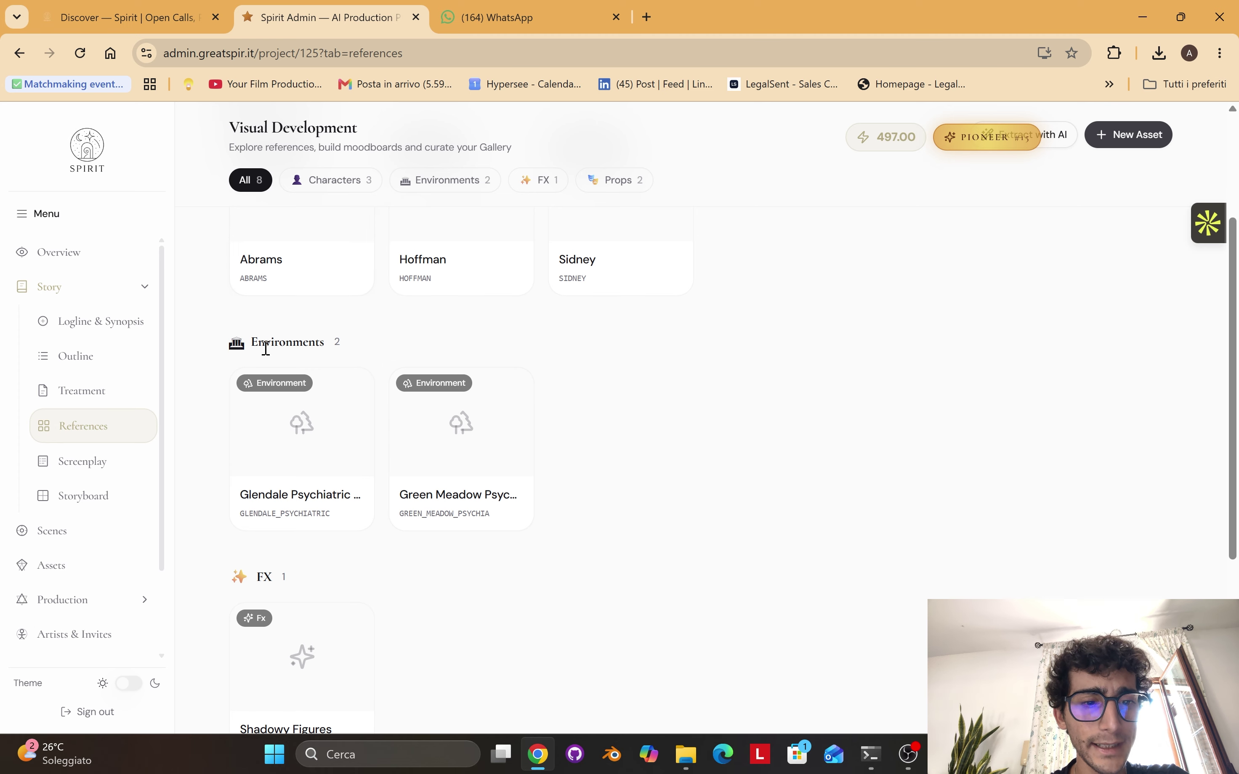
scroll(265, 348, up, 3)
scroll(629, 634, down, 3)
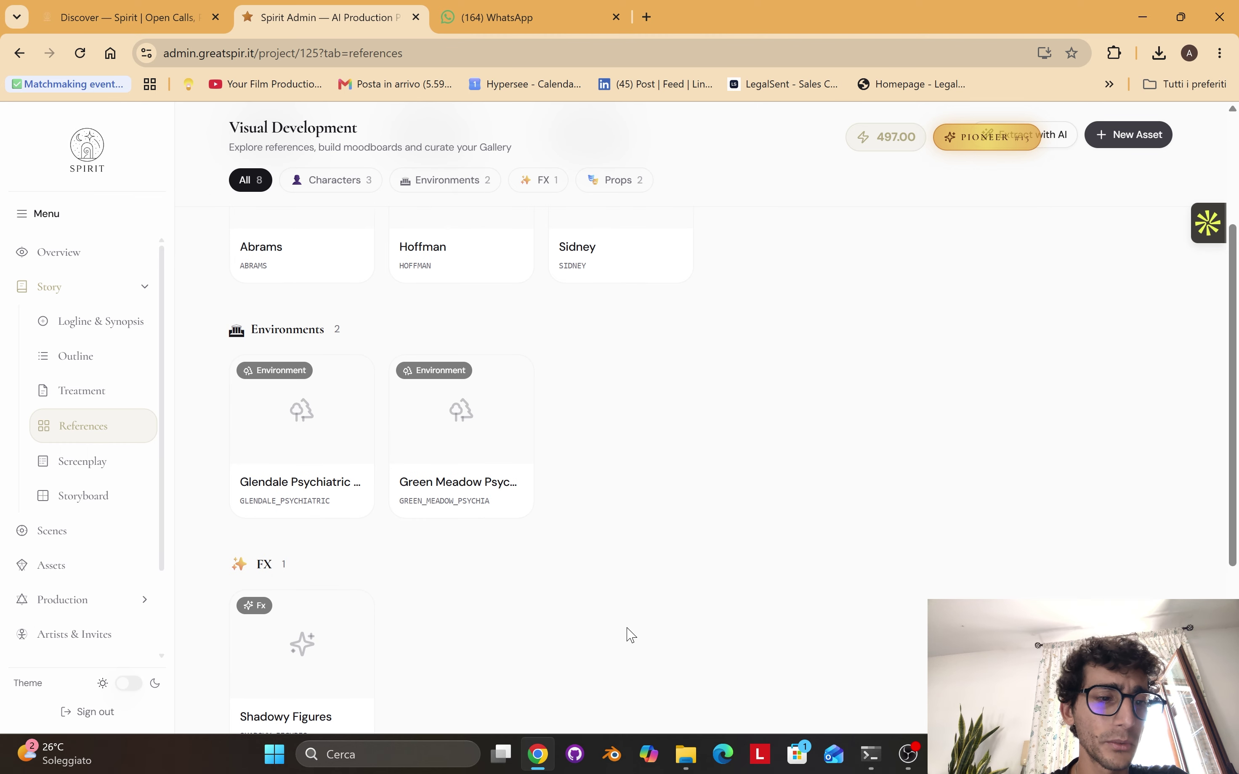
- Compare the Assets Library with the asset cards on the References page
click(105, 567)
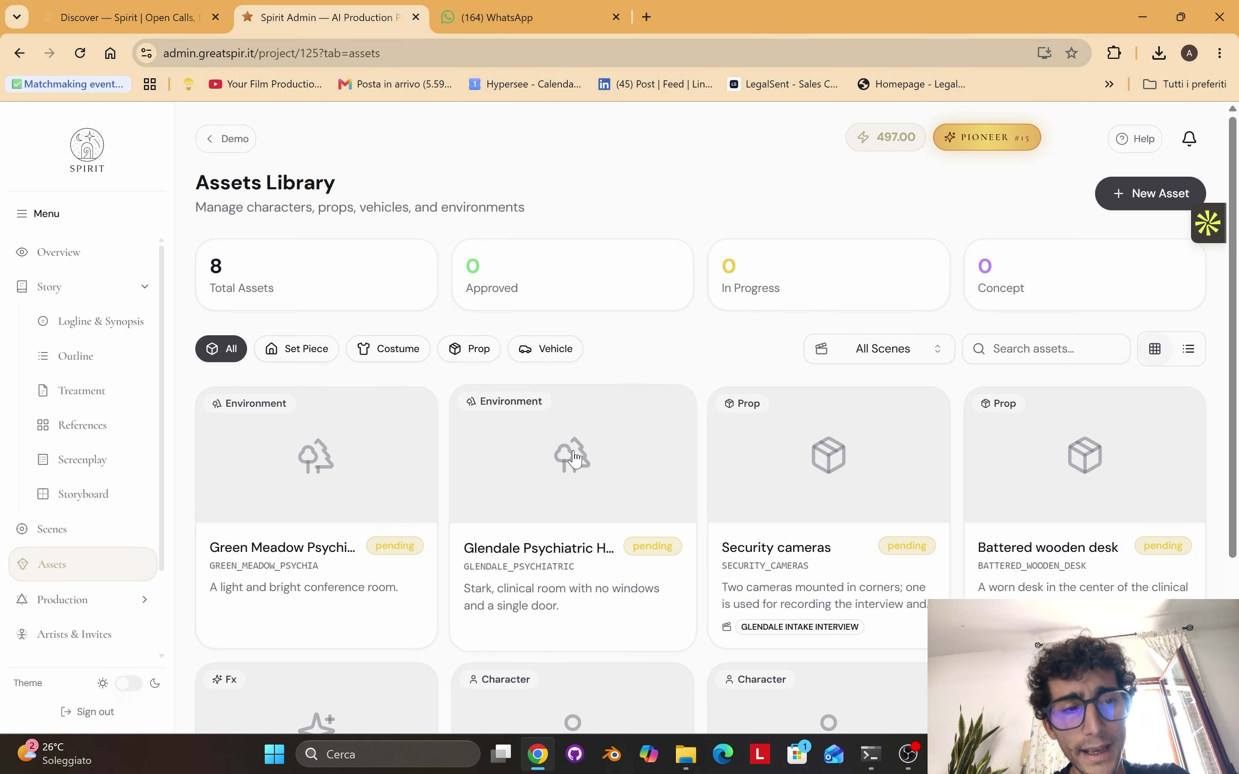
click(130, 425)
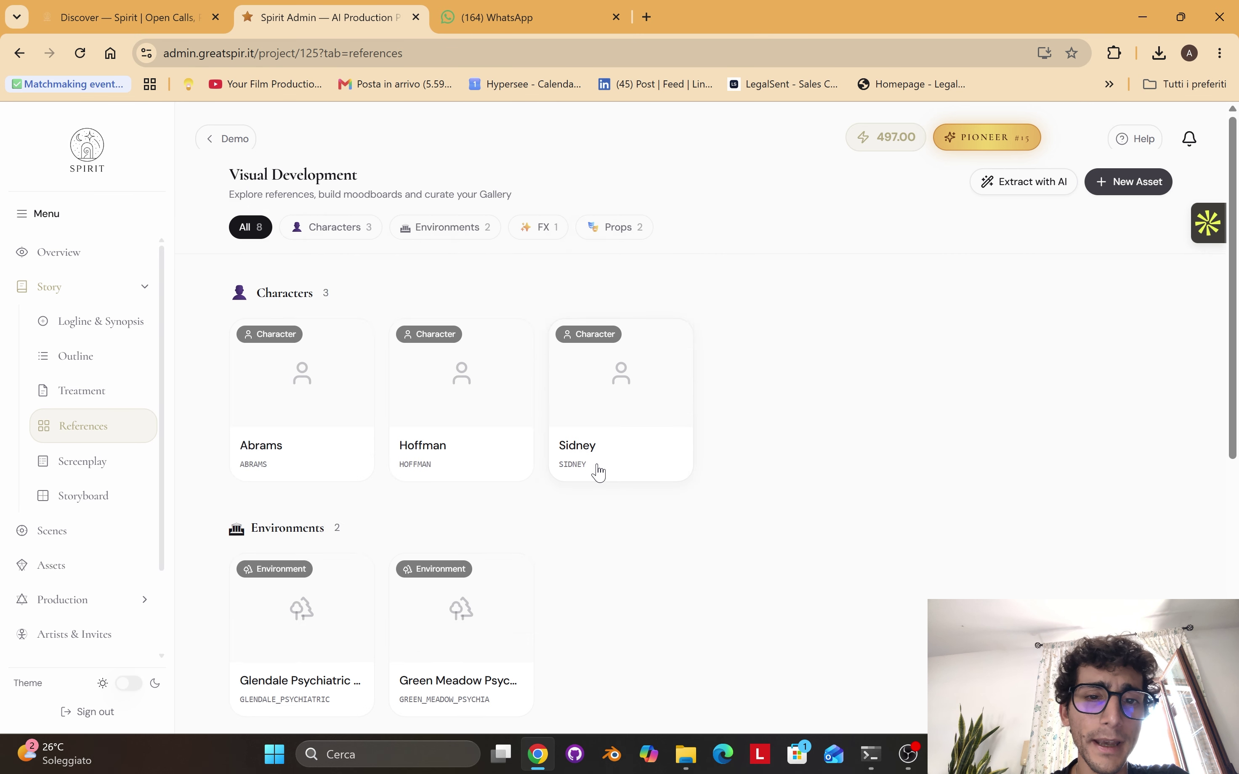
scroll(603, 450, down, 5)
scroll(308, 404, up, 4)
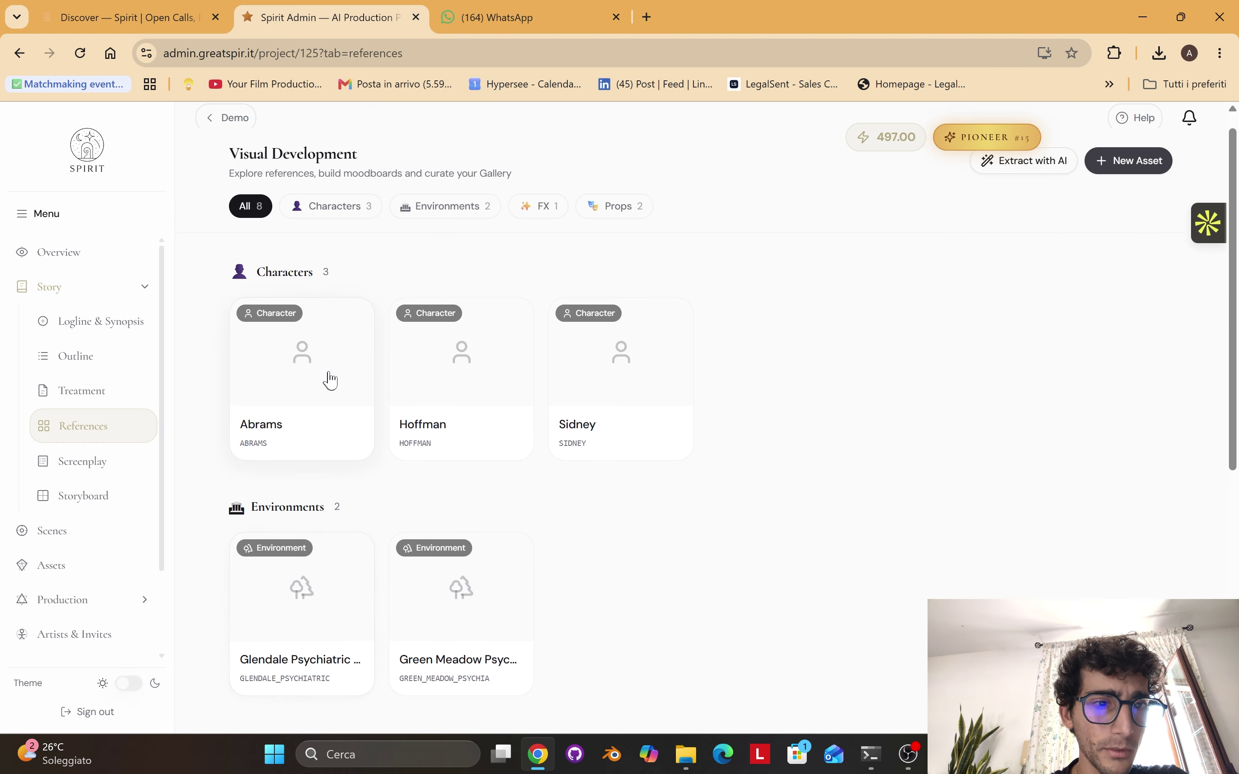
- View the Abrams character's reference board, close it and open the project's Scenes page
click(331, 381)
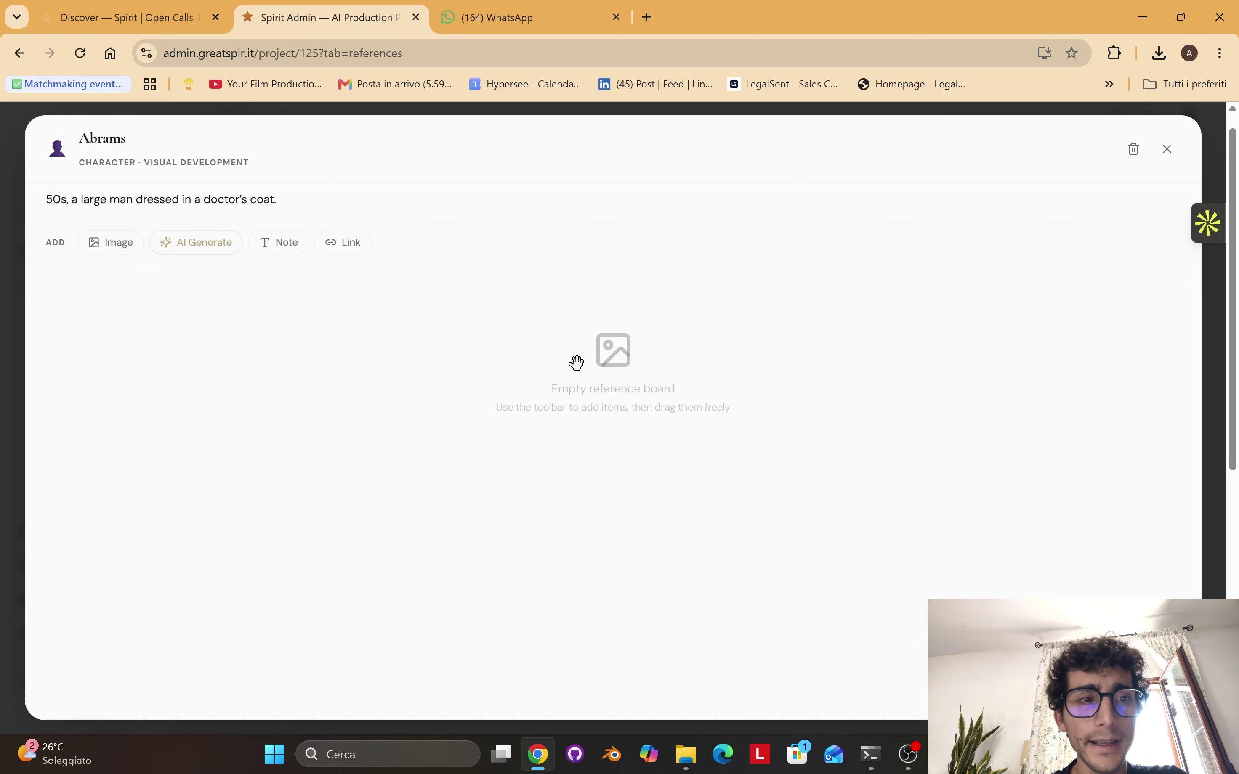
key(Escape)
scroll(87, 420, down, 2)
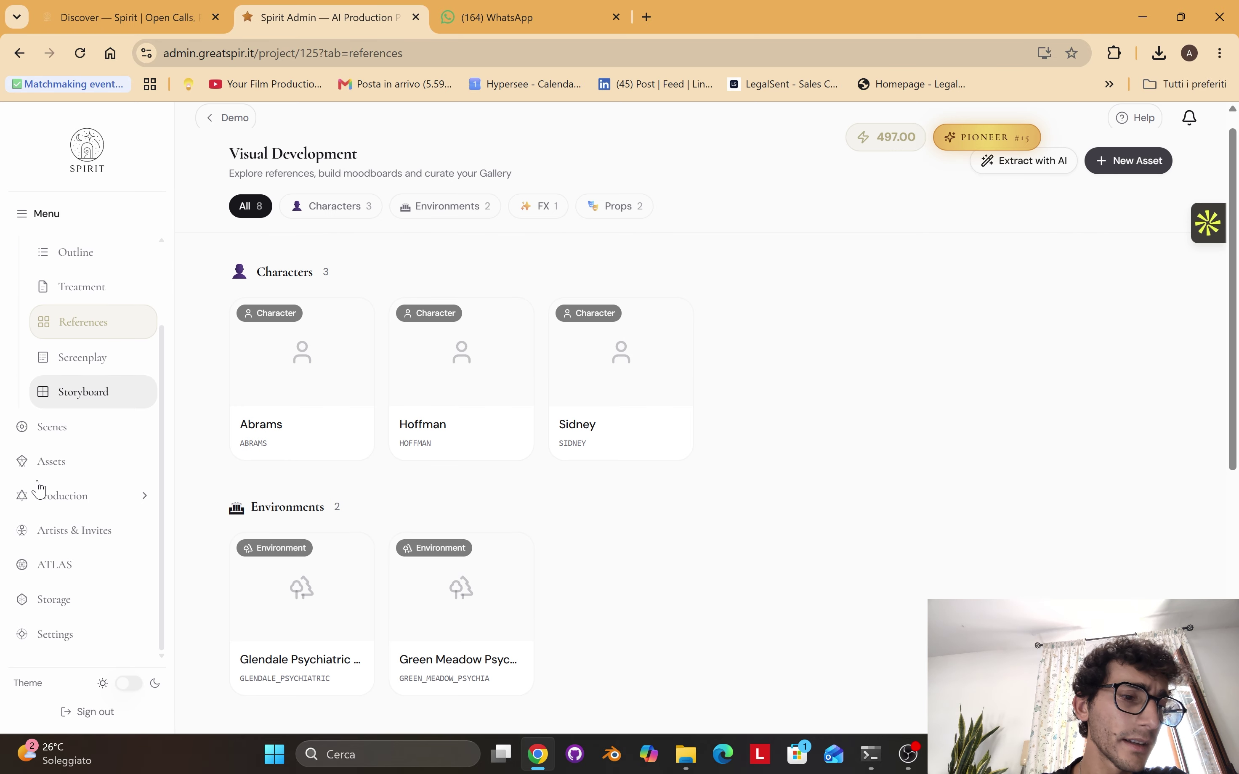
click(91, 425)
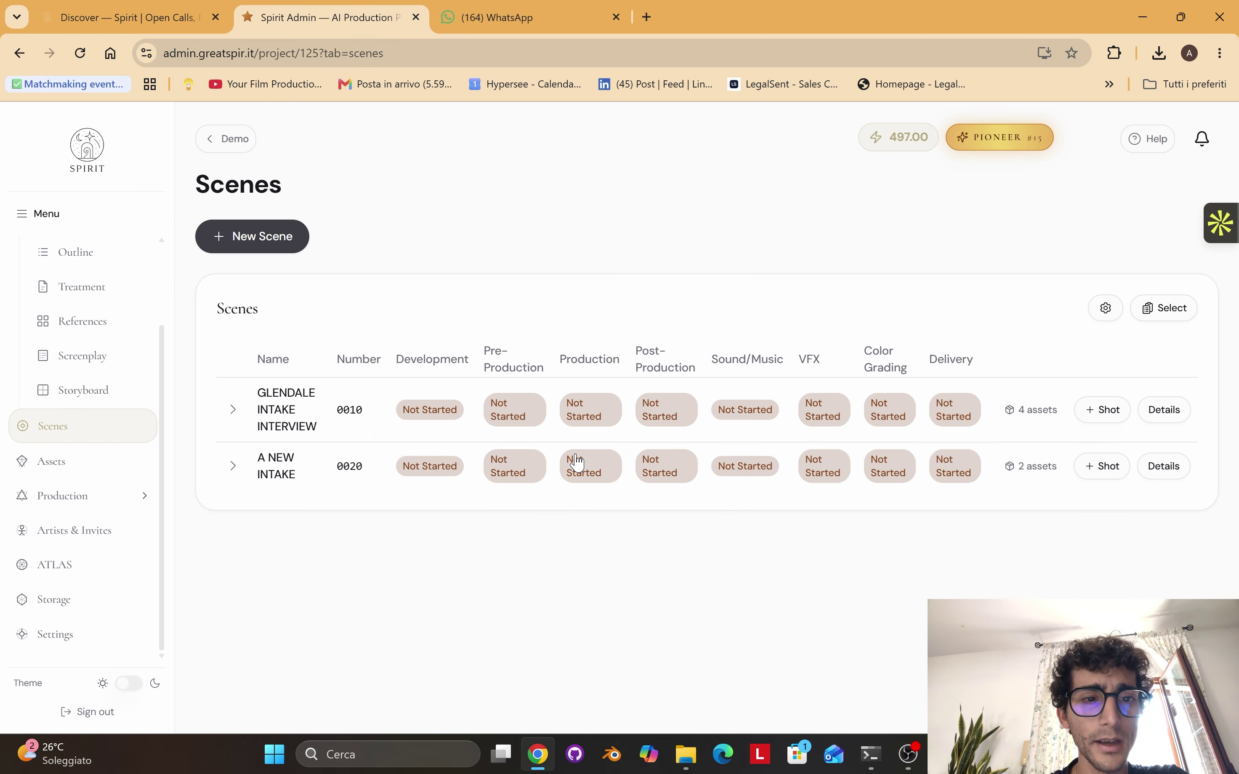
- Expand both scenes to view their shots, and open the project's Assets page
click(235, 412)
click(233, 539)
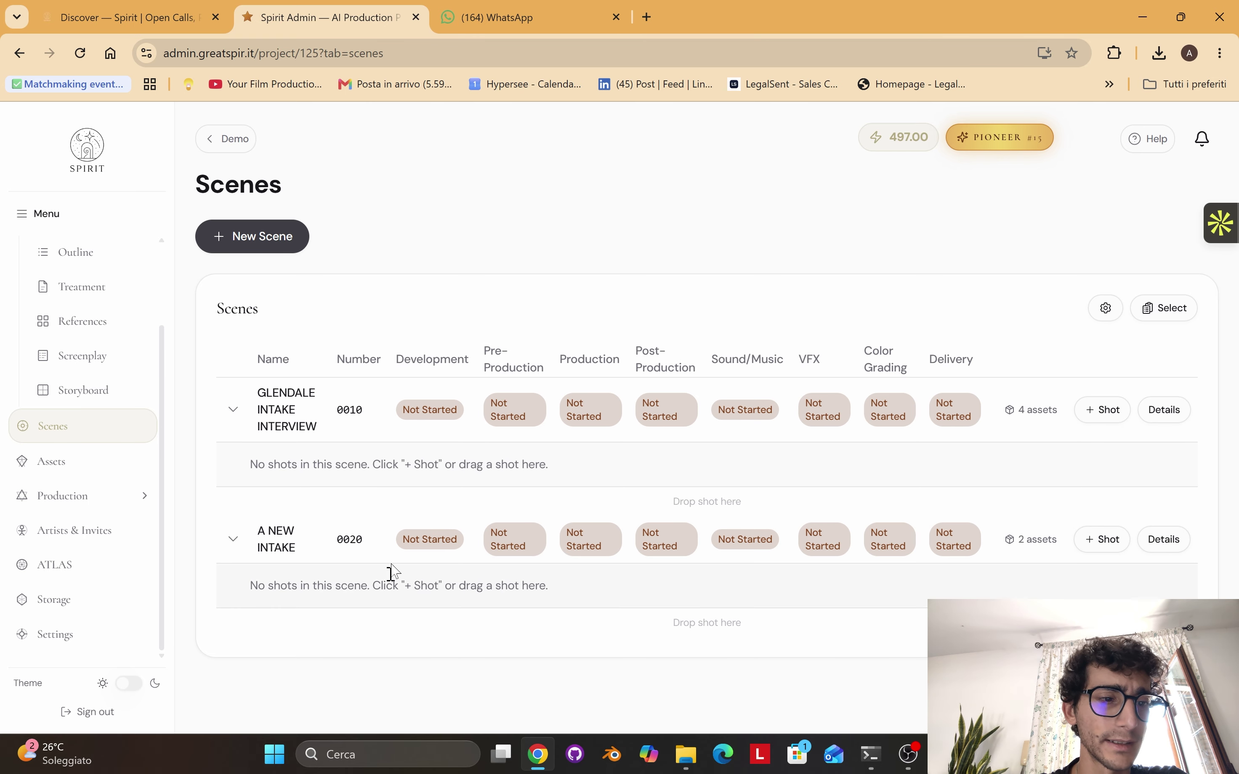
click(90, 468)
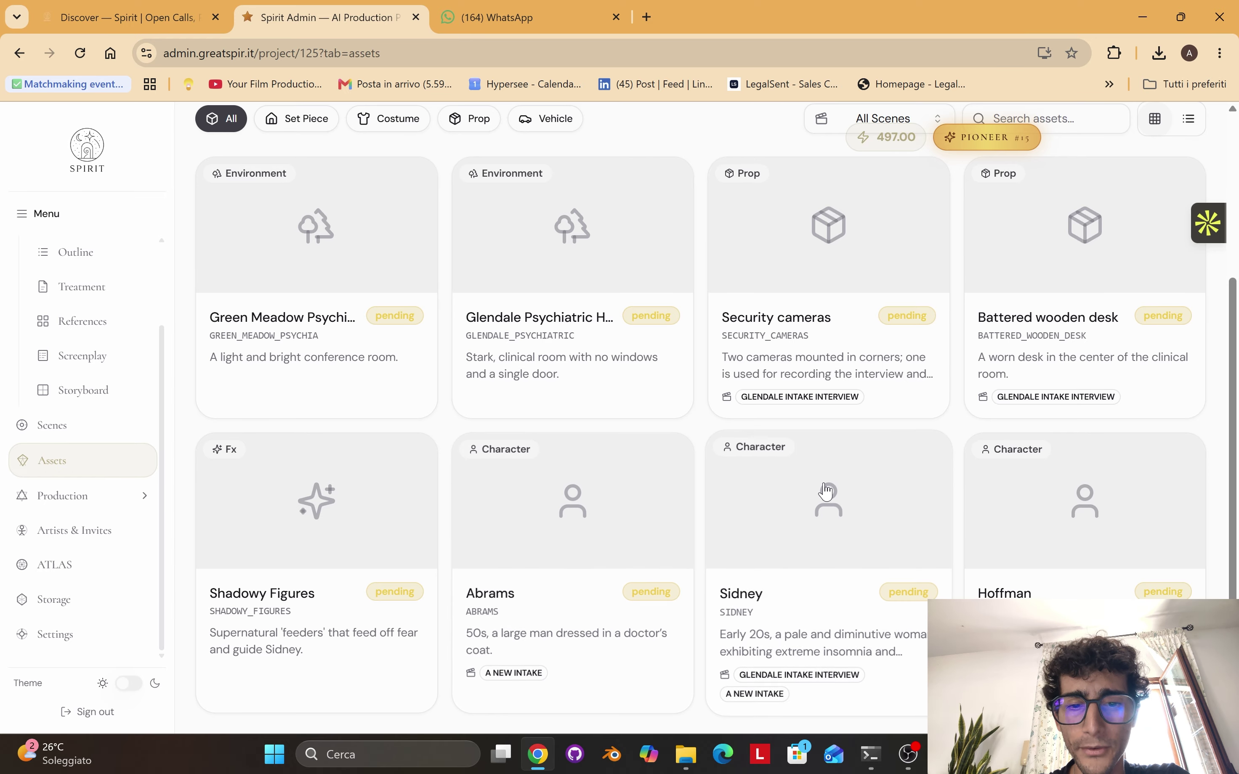
- Look through the Assets Library and view the details of the Glendale Psychiatric Hospital Conference Room, closing them without changes
scroll(826, 492, up, 4)
scroll(826, 491, down, 4)
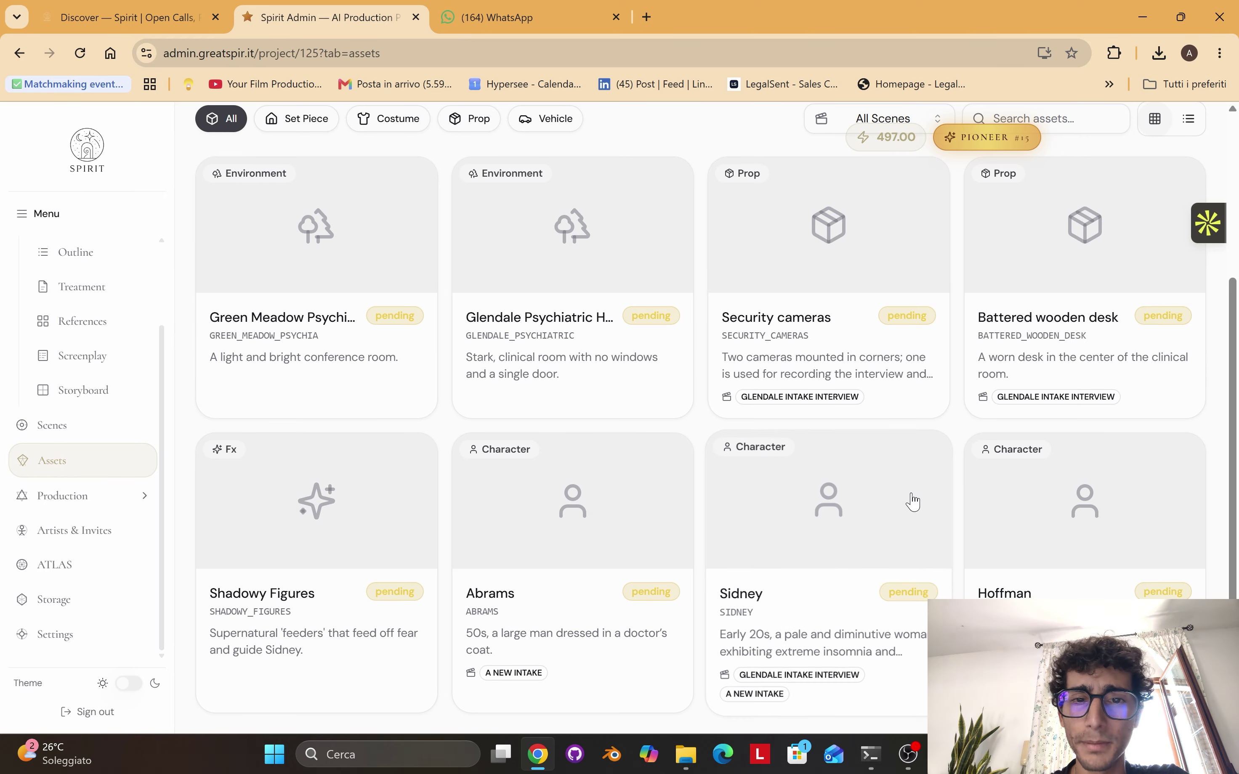
click(520, 345)
scroll(1040, 486, down, 3)
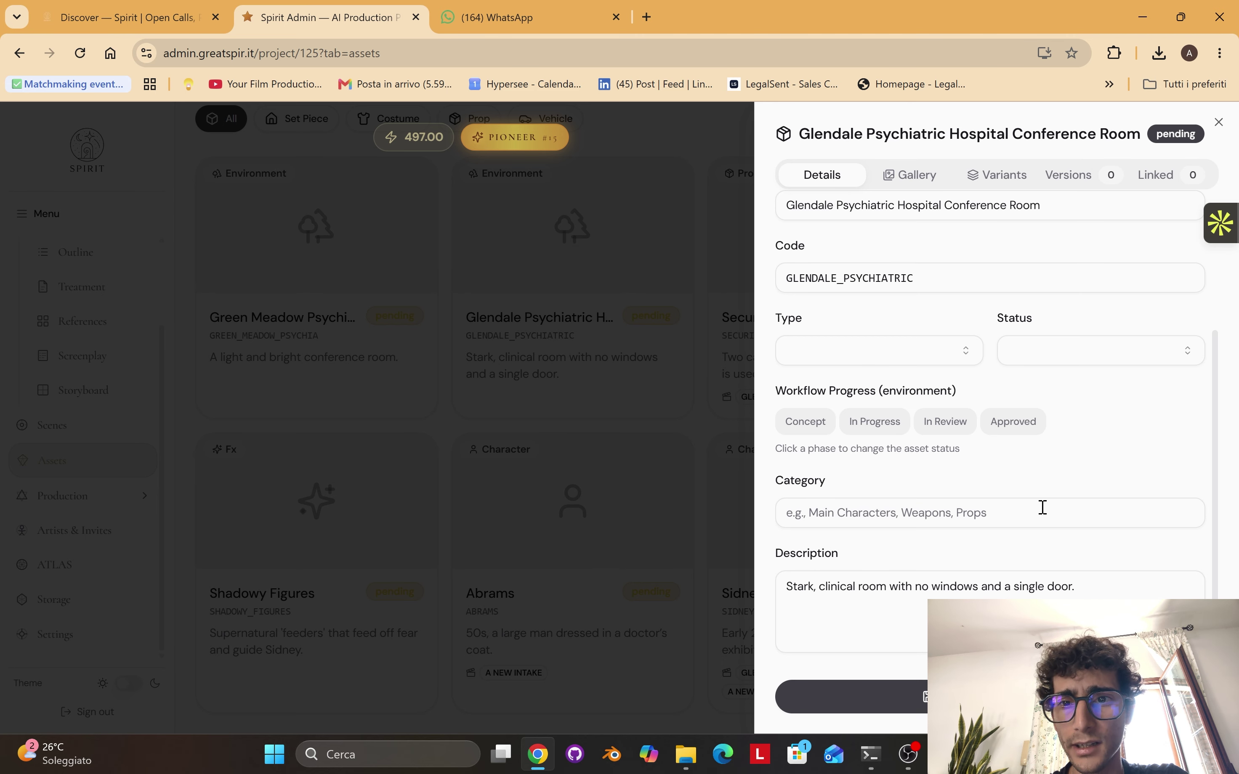
click(659, 500)
scroll(659, 500, up, 4)
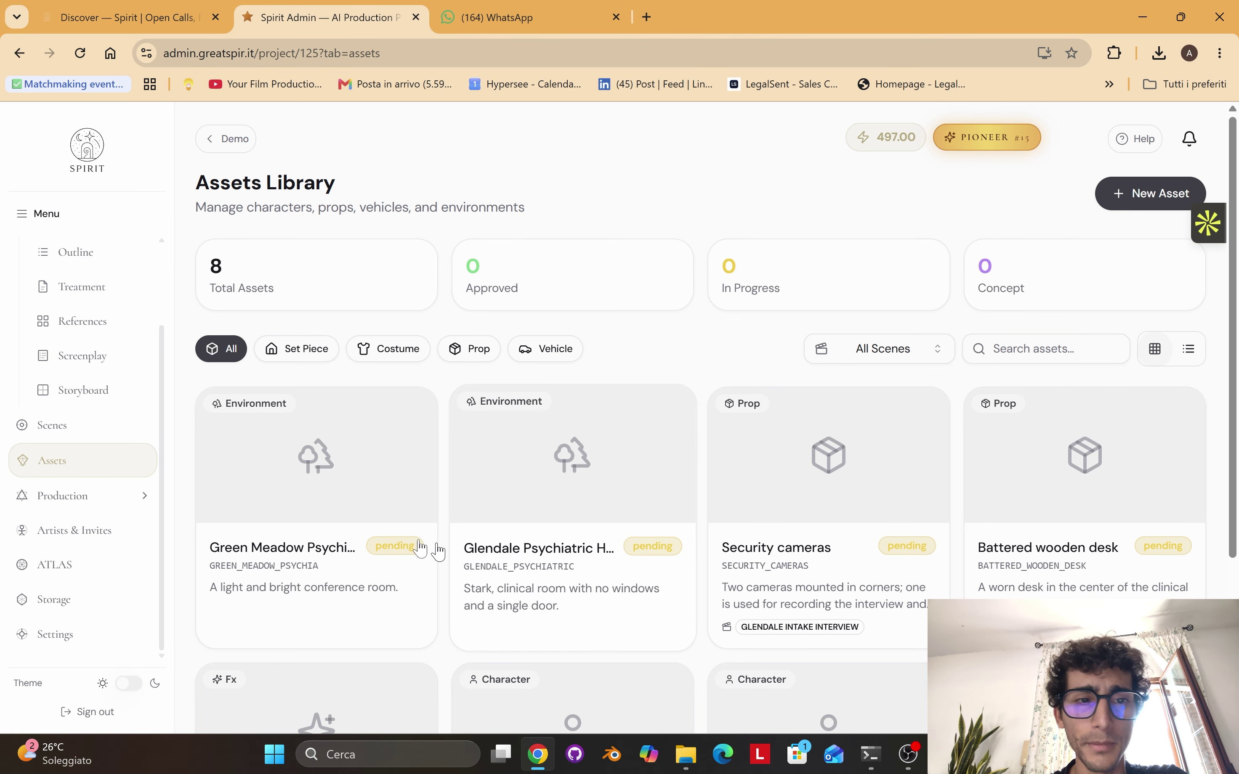
scroll(548, 366, down, 4)
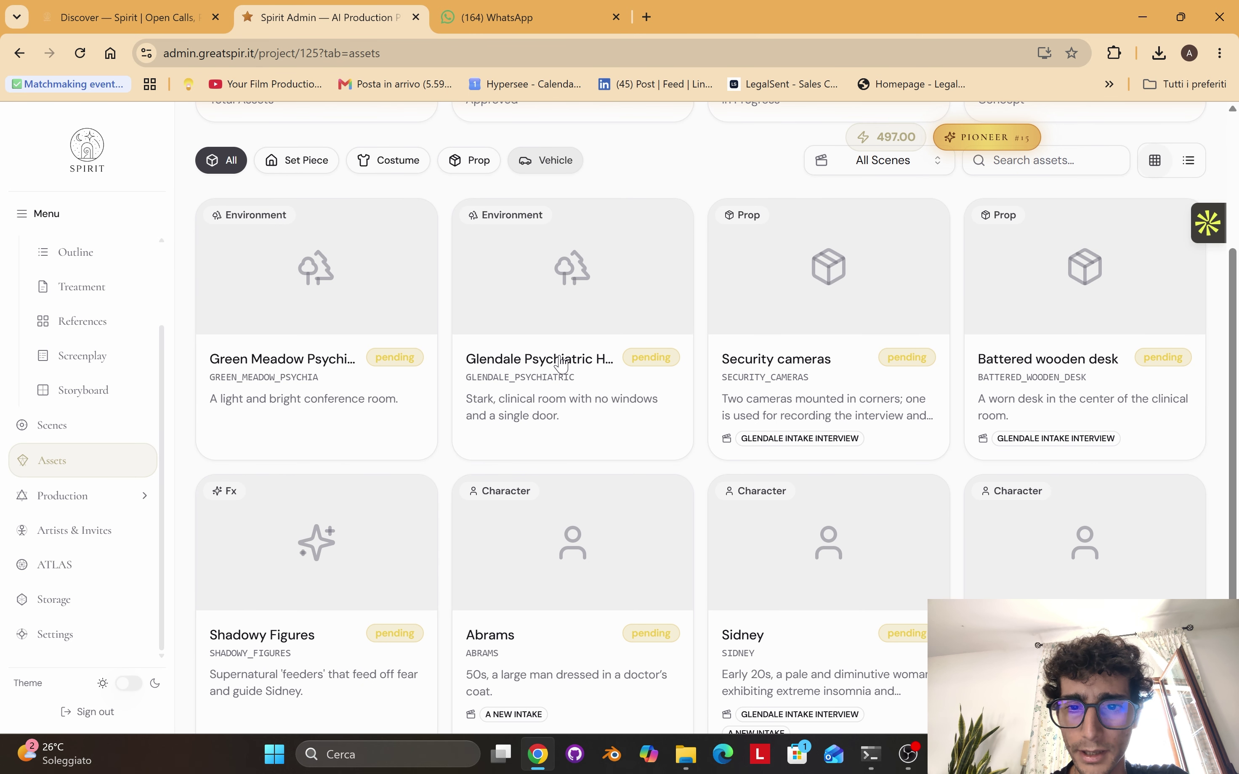
scroll(562, 364, up, 3)
- Expand the Production section and view its Task Admin and Your Tasks pages
click(128, 495)
click(132, 533)
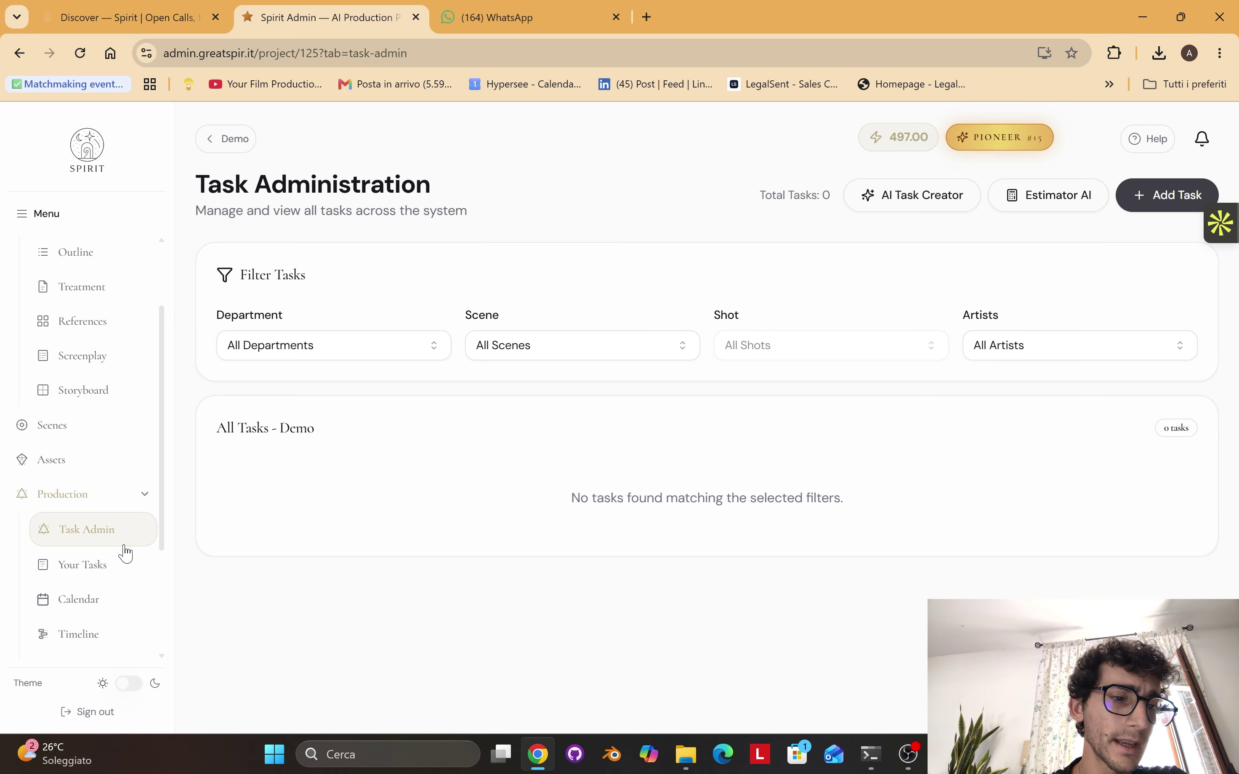
scroll(120, 551, down, 3)
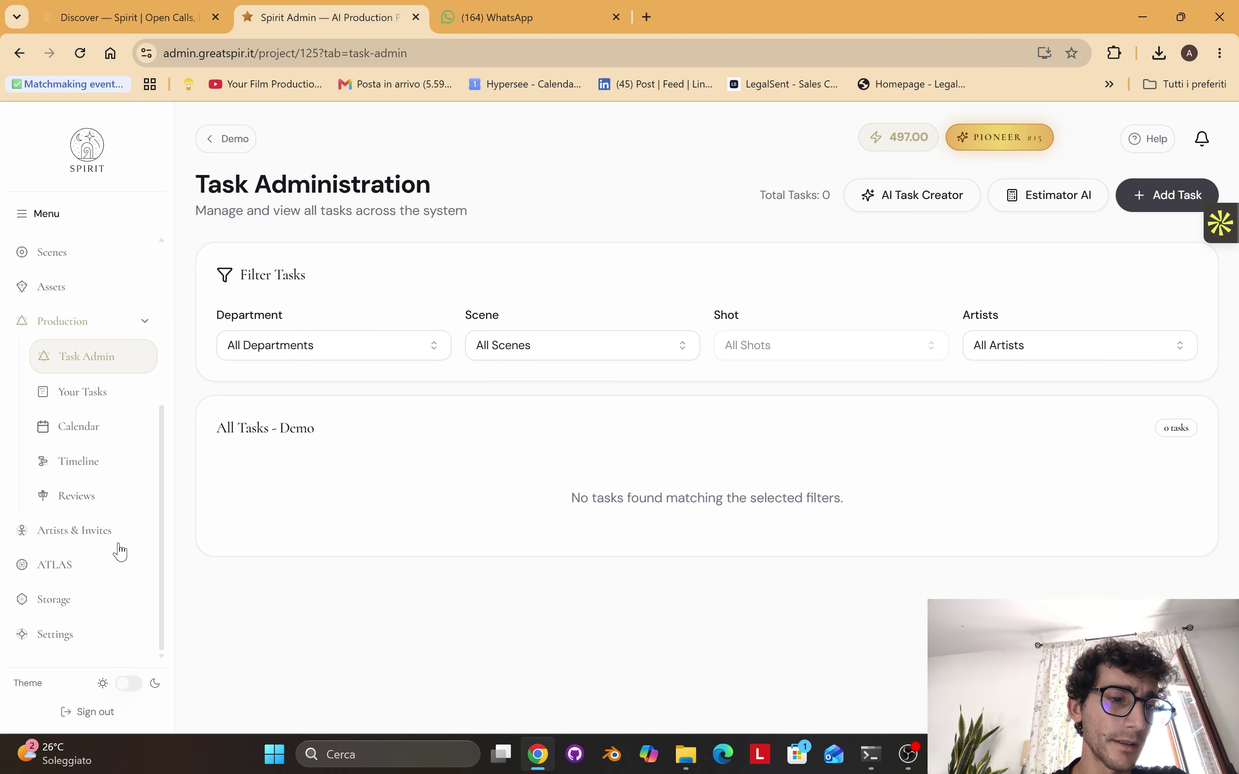
click(123, 401)
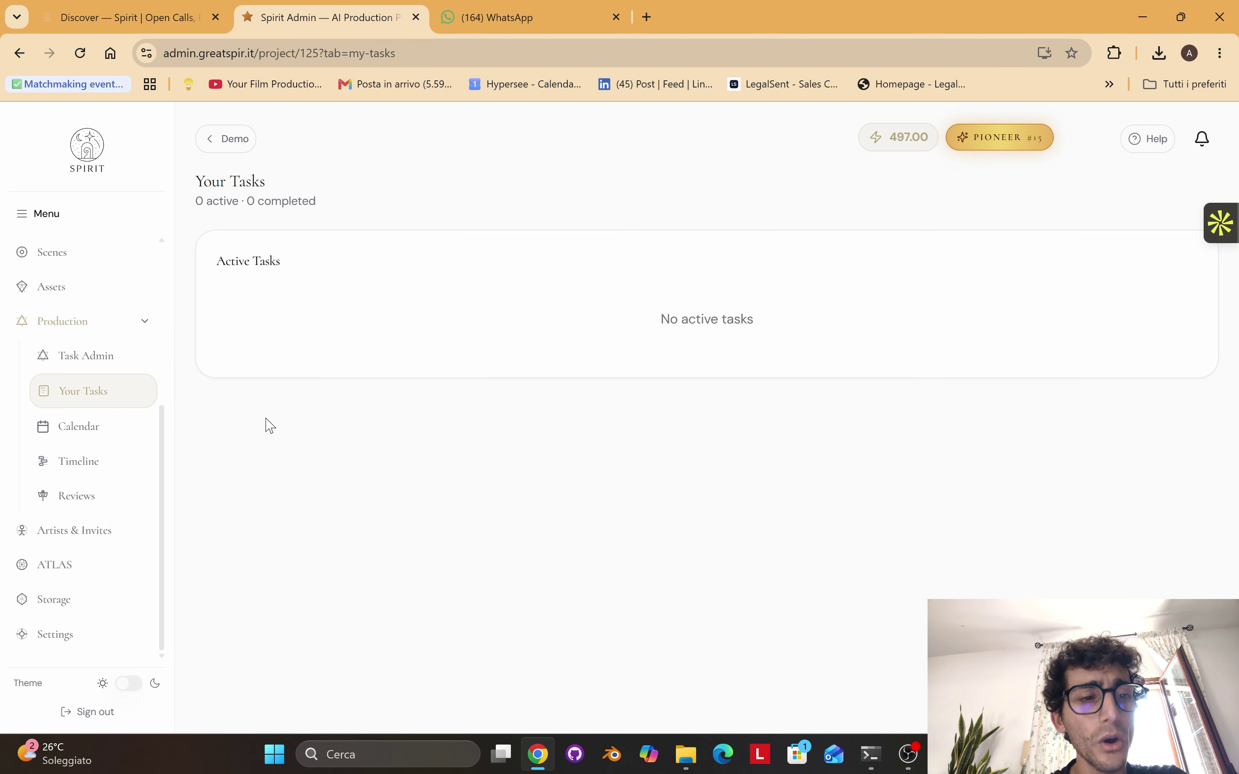
- View the Production Calendar and its new event form for June 10th, 2026, closing the form without creating an event
click(118, 429)
click(561, 434)
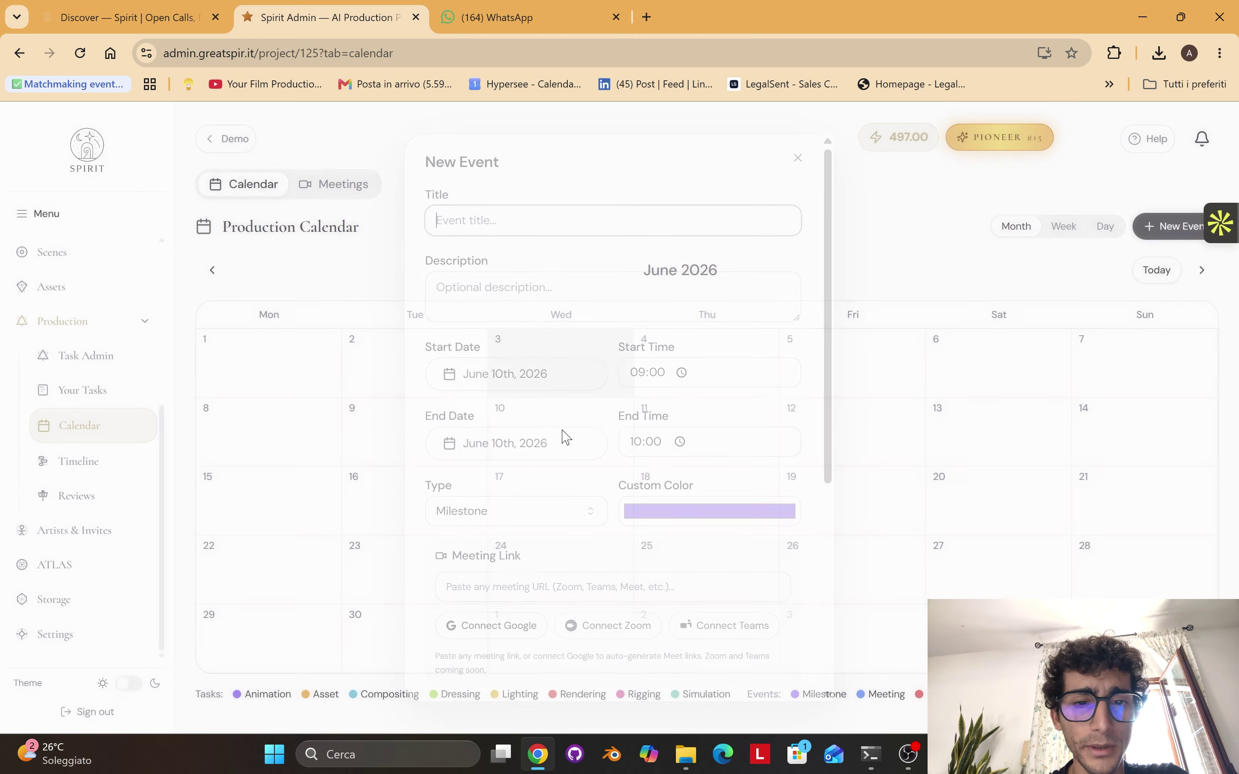
scroll(556, 420, down, 2)
click(266, 512)
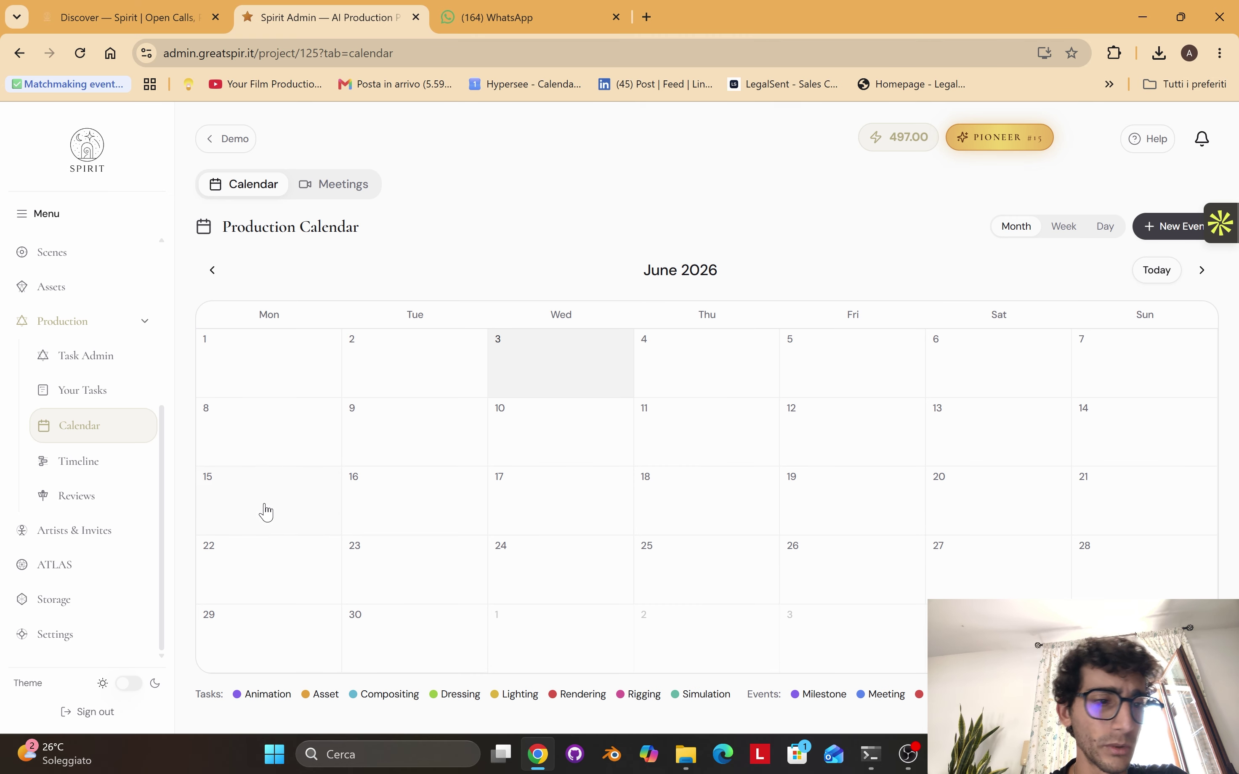
- View the production Timeline, return to the project and open the Reviews page
click(77, 463)
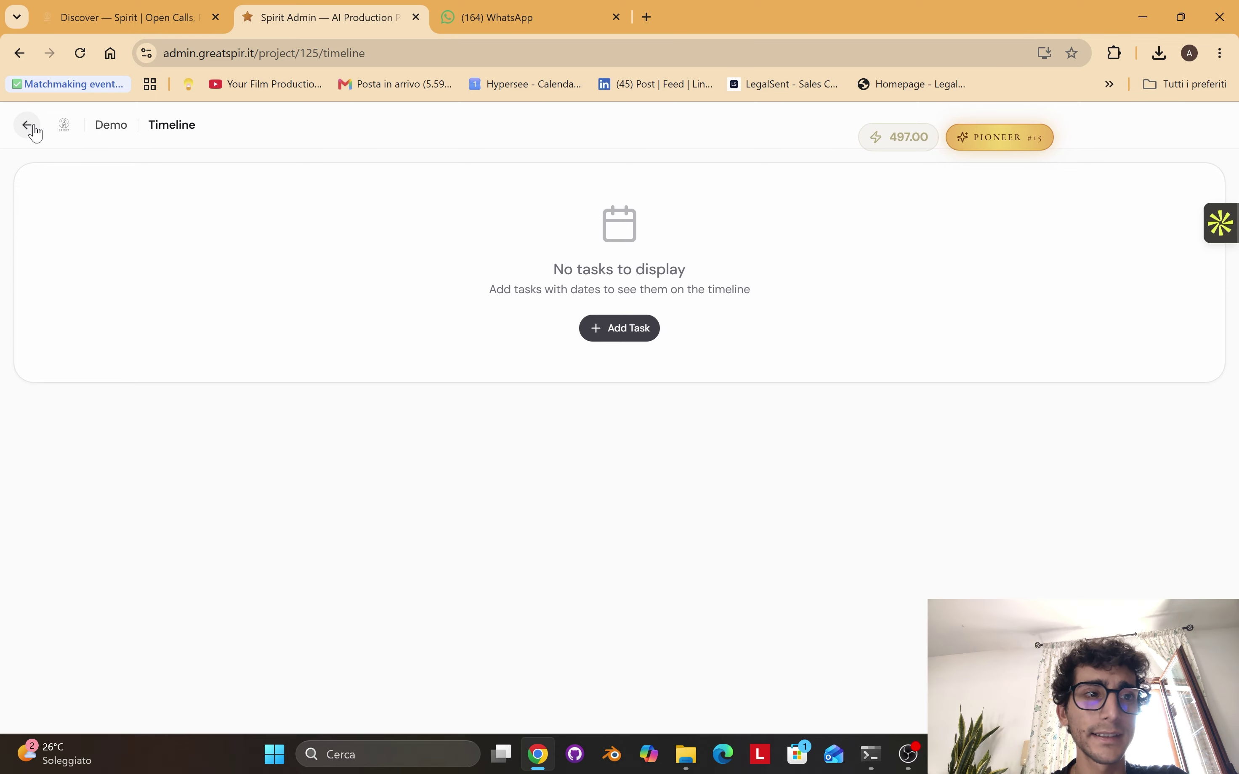
click(35, 142)
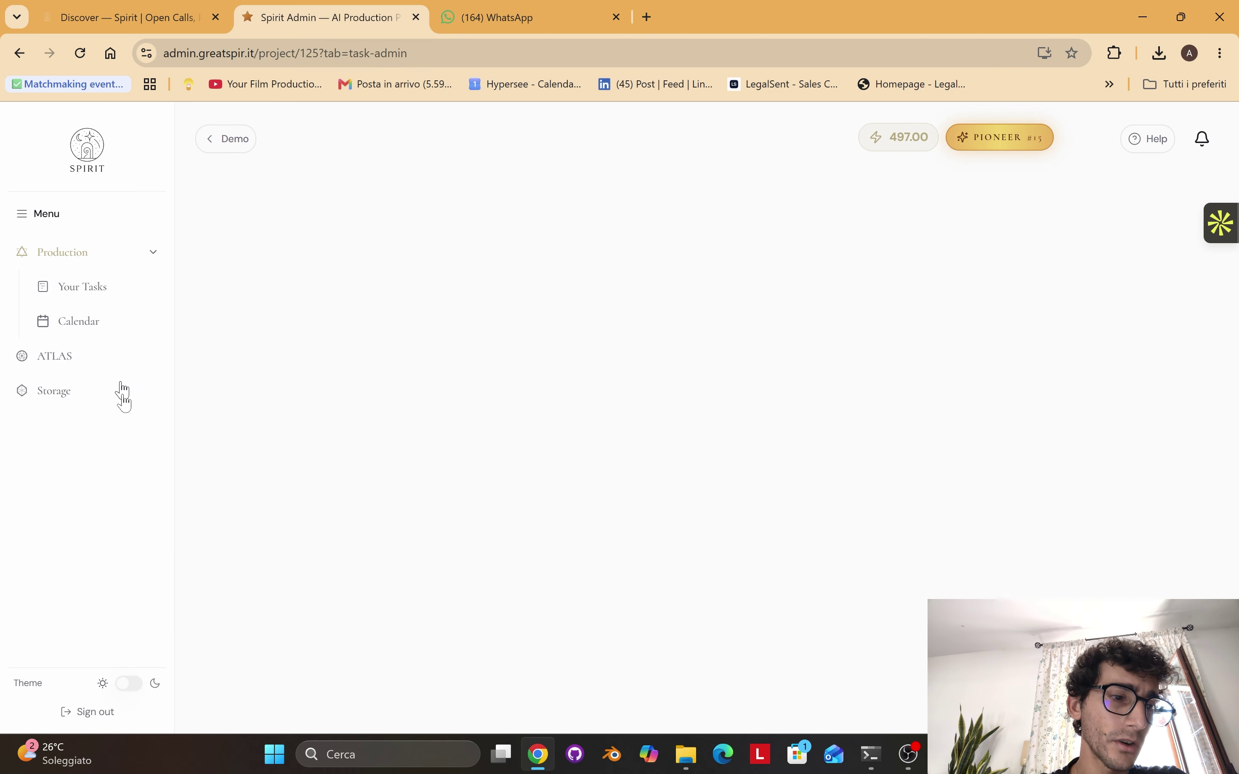
click(80, 564)
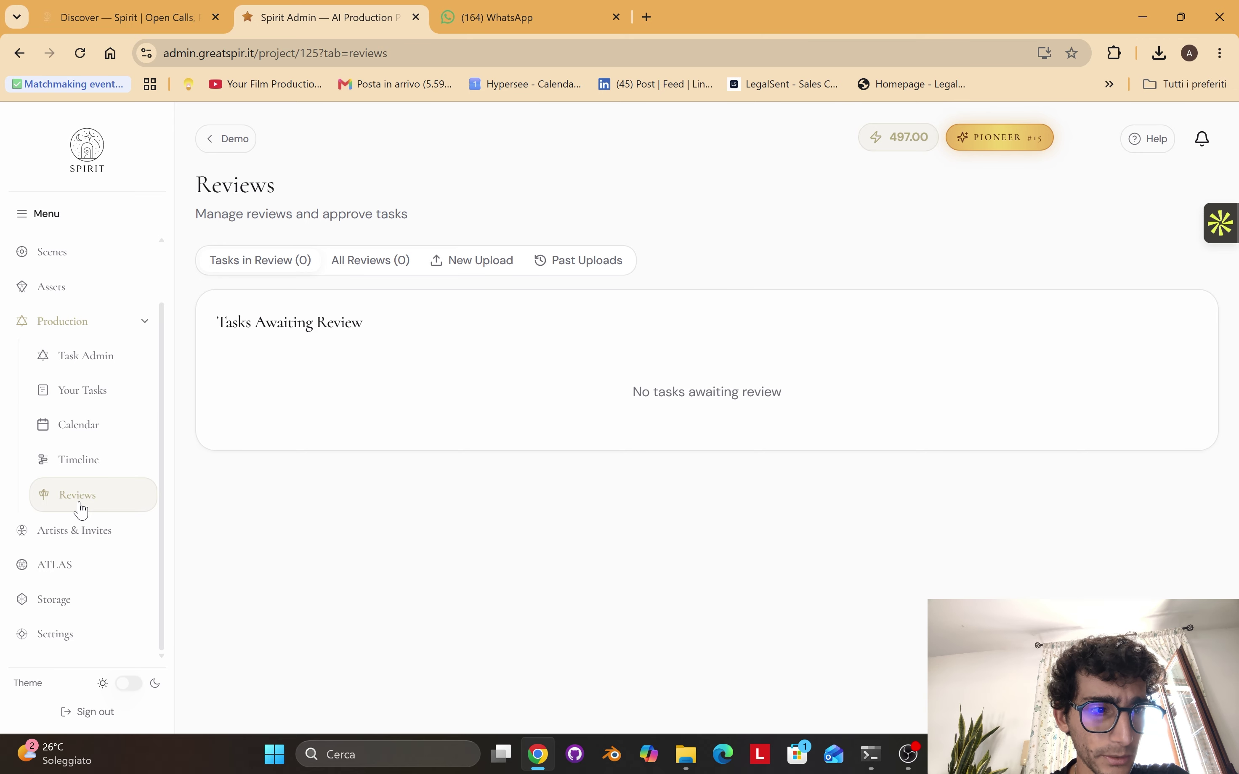
scroll(82, 510, up, 2)
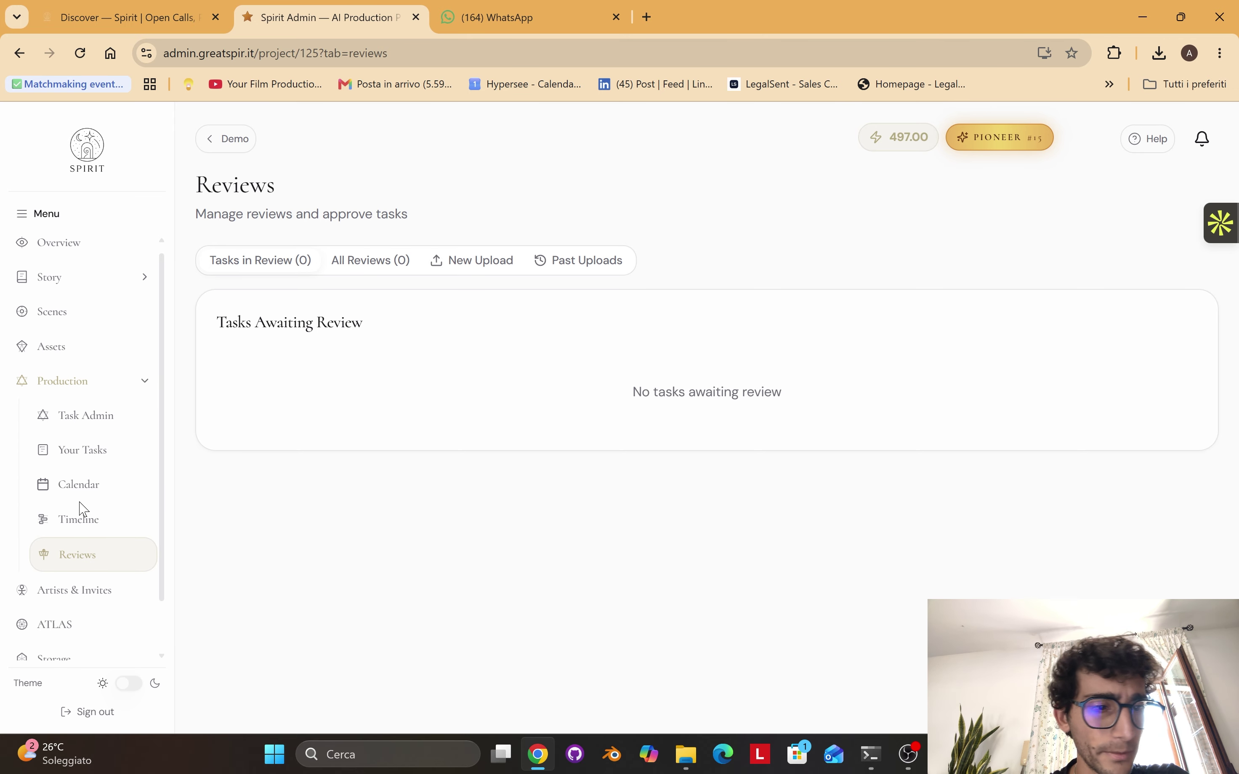
scroll(108, 496, up, 1)
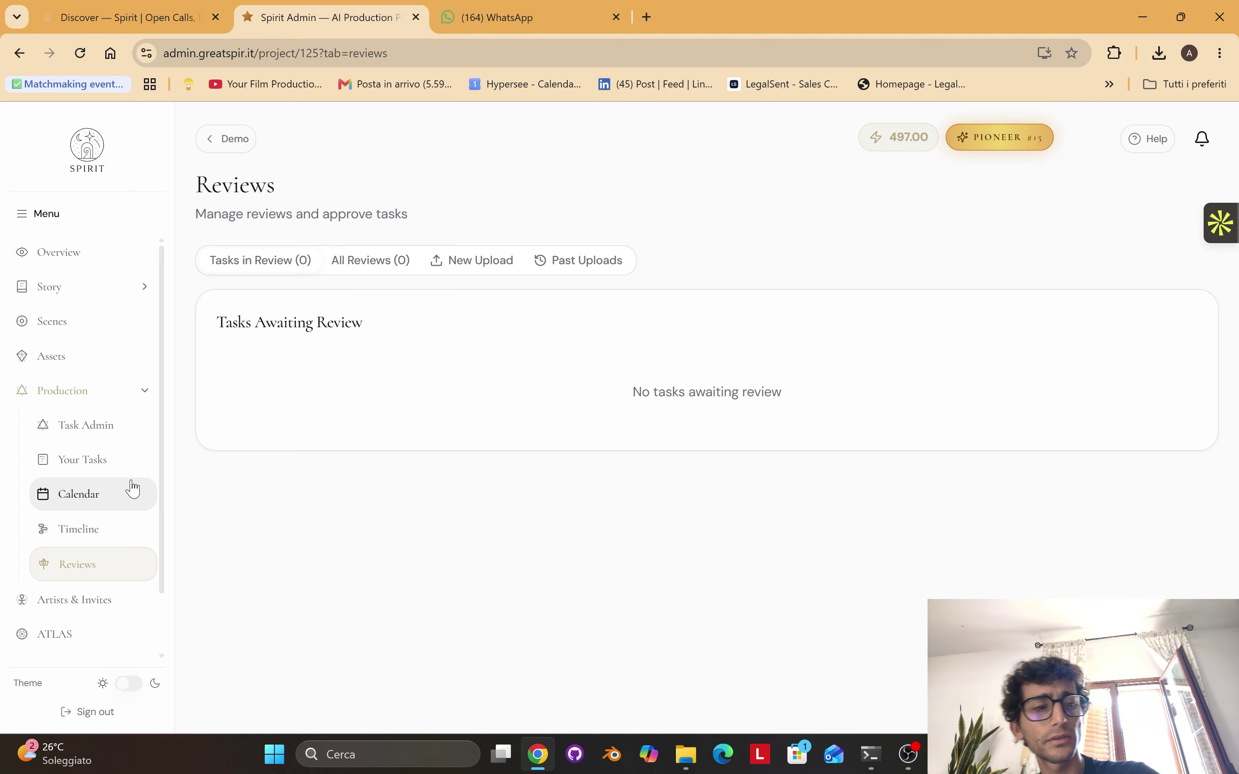
- Open the story's Logline & Synopsis page and review the subject and logline texts
click(83, 290)
click(144, 327)
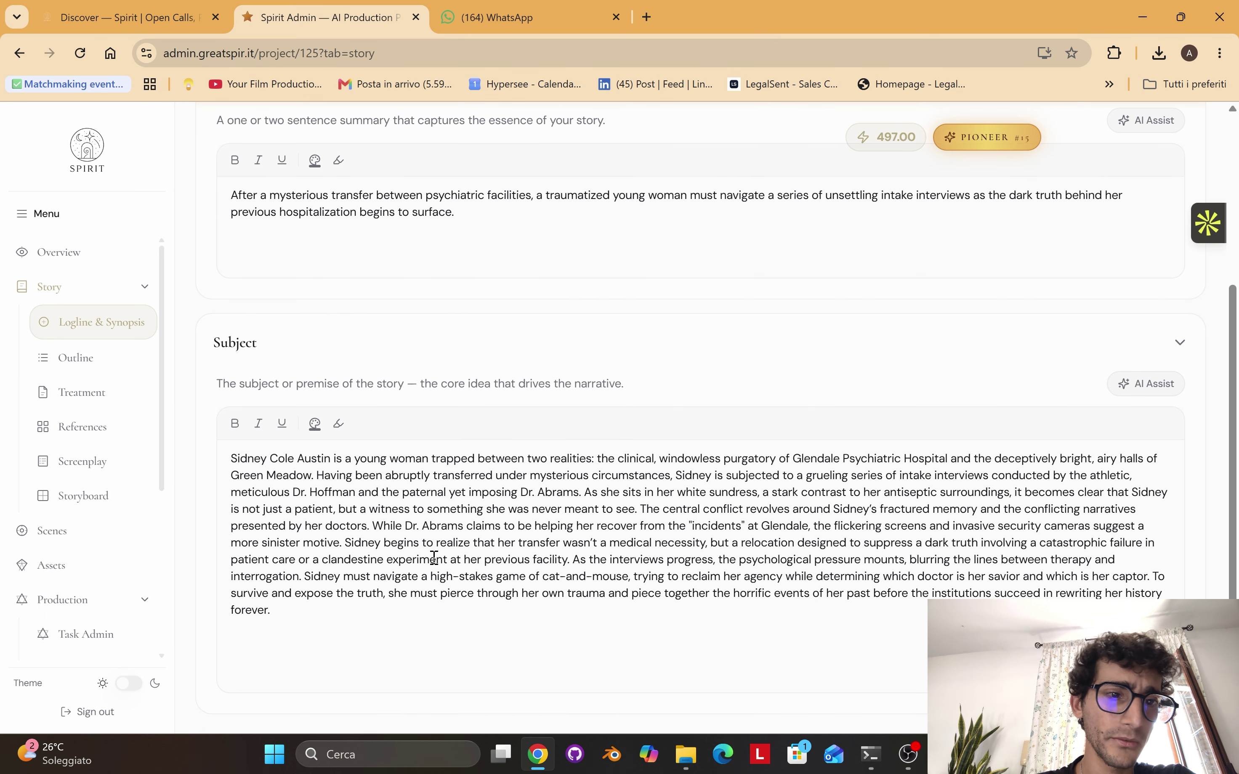
click(428, 554)
scroll(425, 558, up, 2)
scroll(425, 558, up, 1)
- Select the whole logline text, undo its last changes and redo them
click(496, 372)
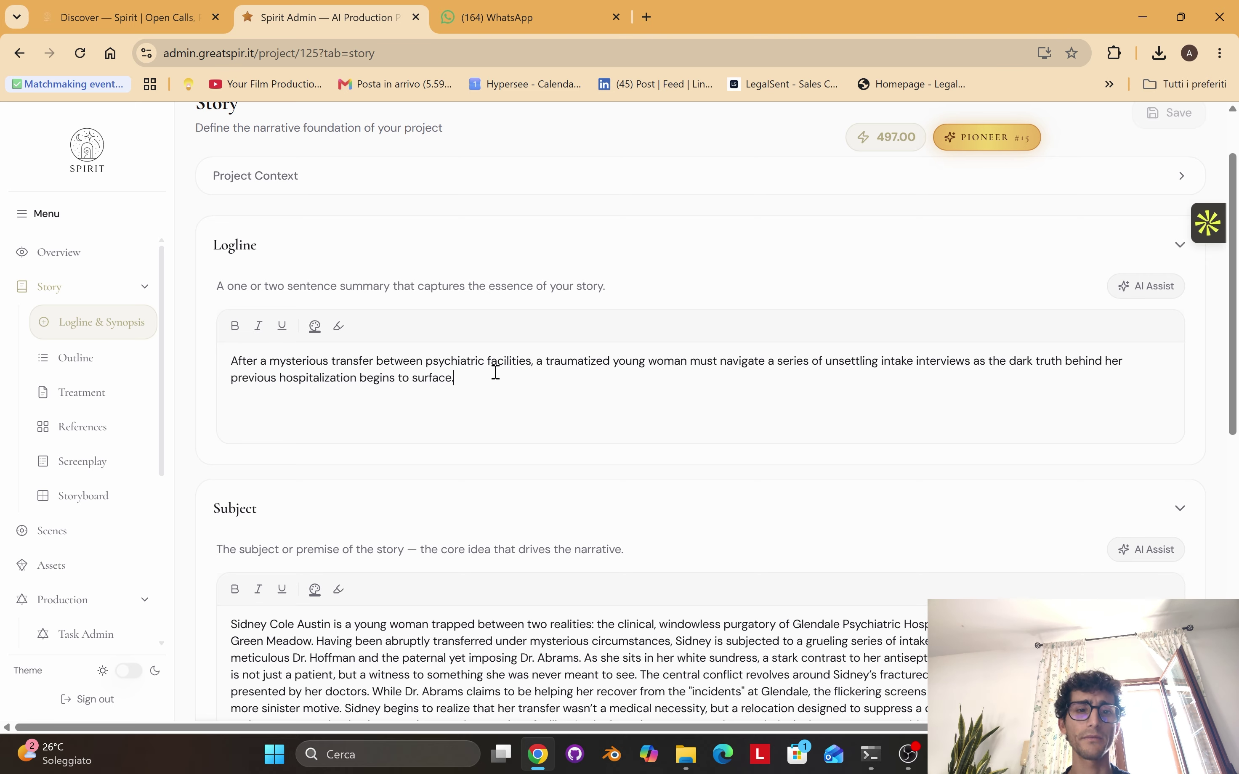
drag(473, 374, 221, 367)
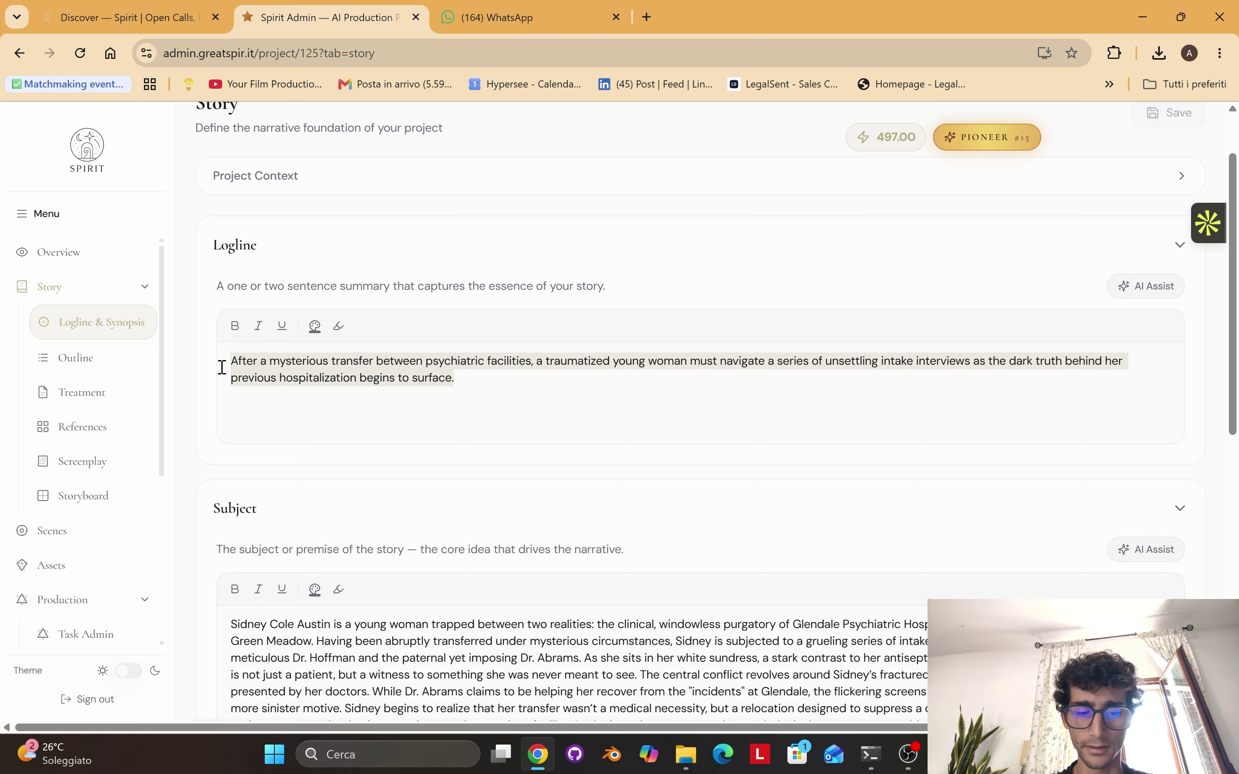
key(ctrl+z)
key(ctrl+z)
key(ctrl+shift+z)
key(ctrl+shift+z)
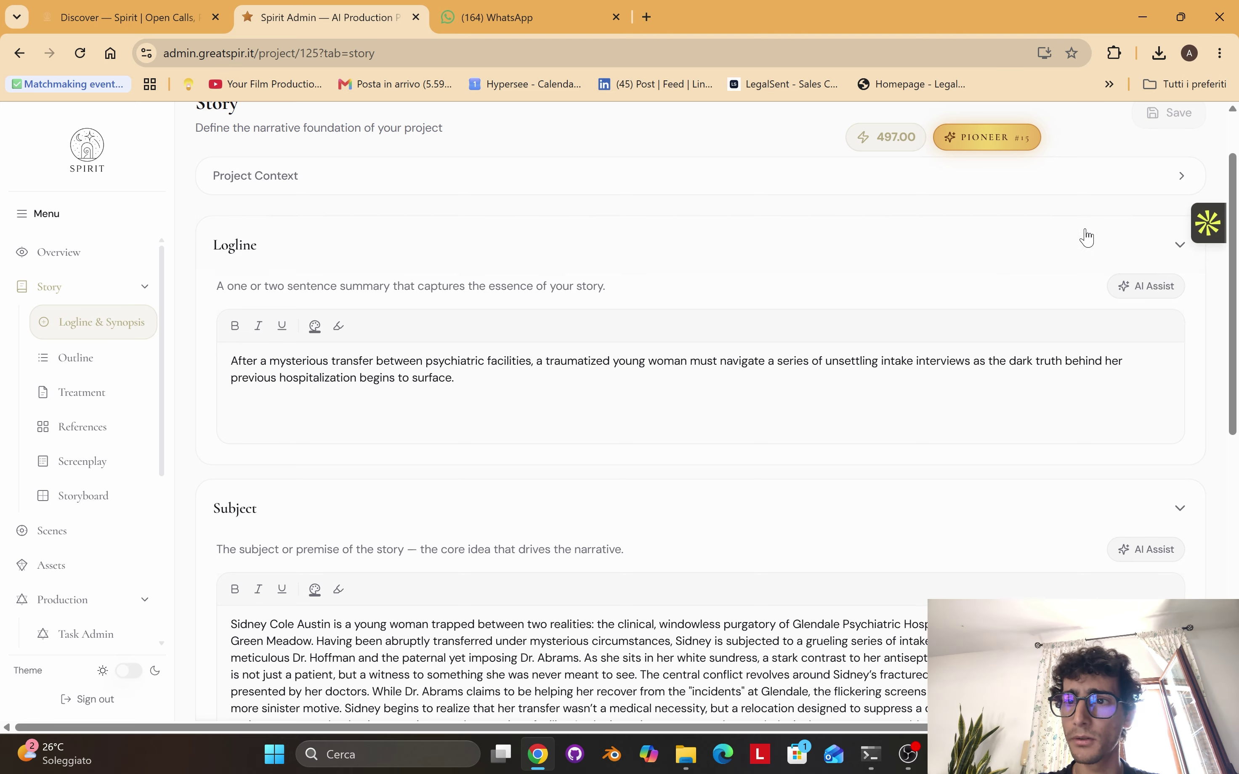
- Have the AI assistant rewrite the logline with the prompt "Change it in a more poetic way"
click(1148, 288)
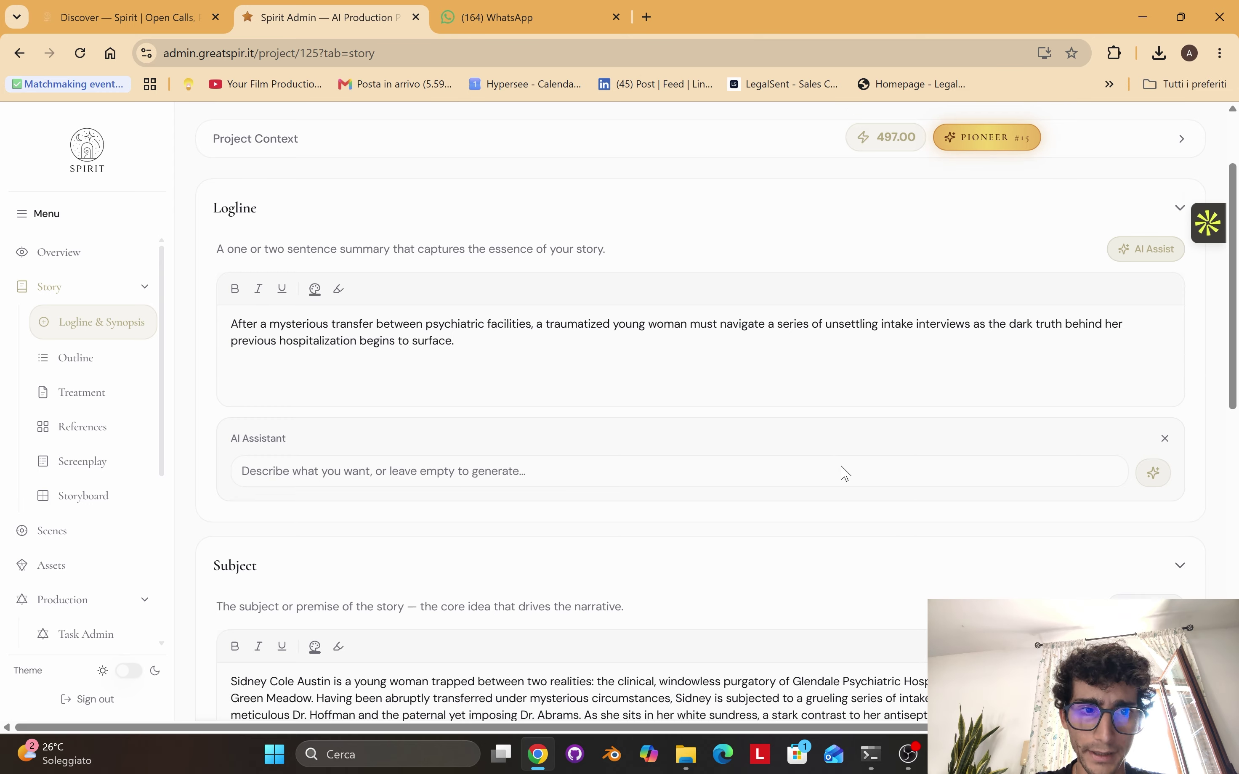
click(341, 497)
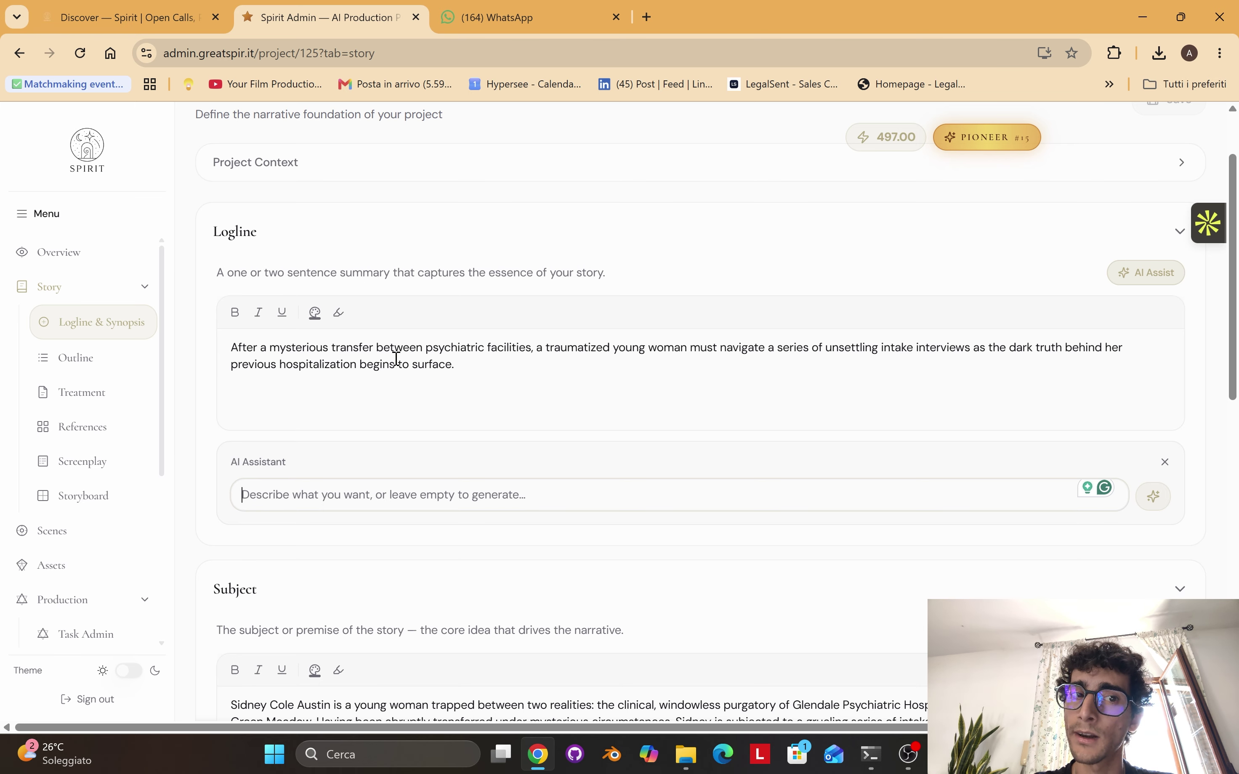
scroll(492, 445, up, 1)
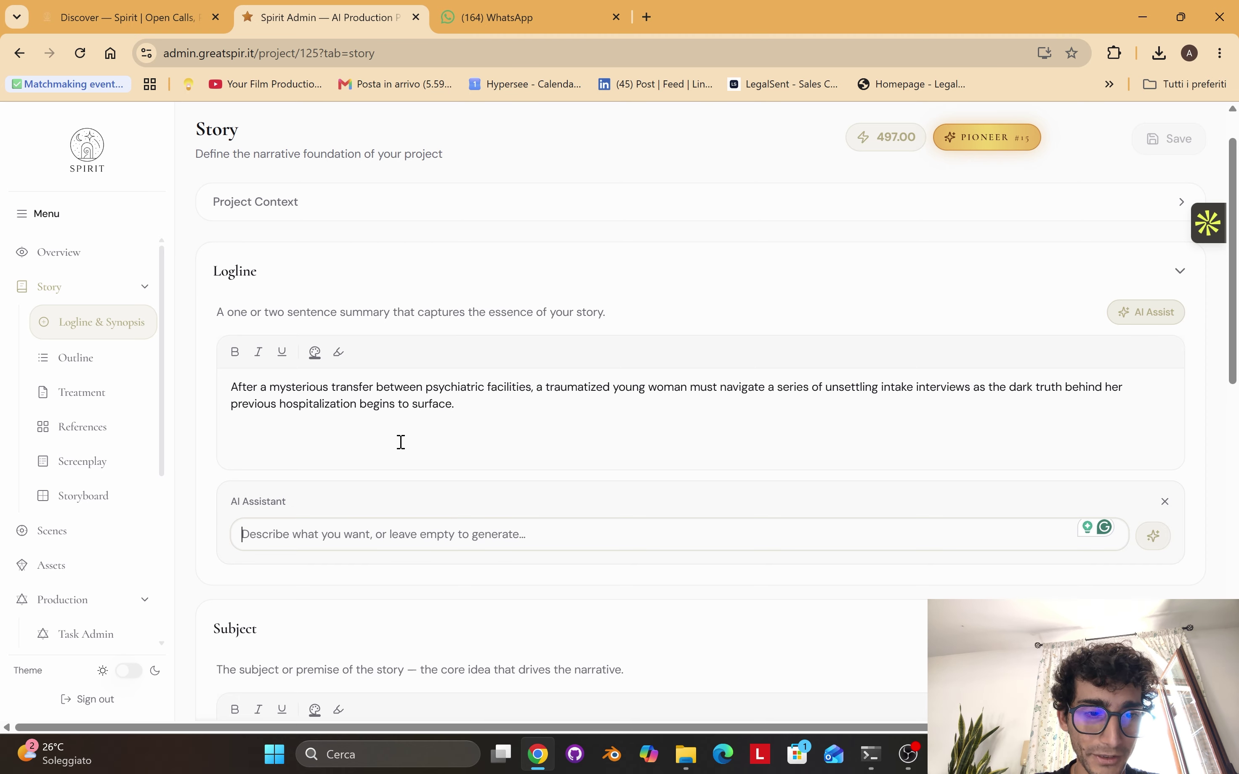
key(Caps_Lock)
text(Change it in a)
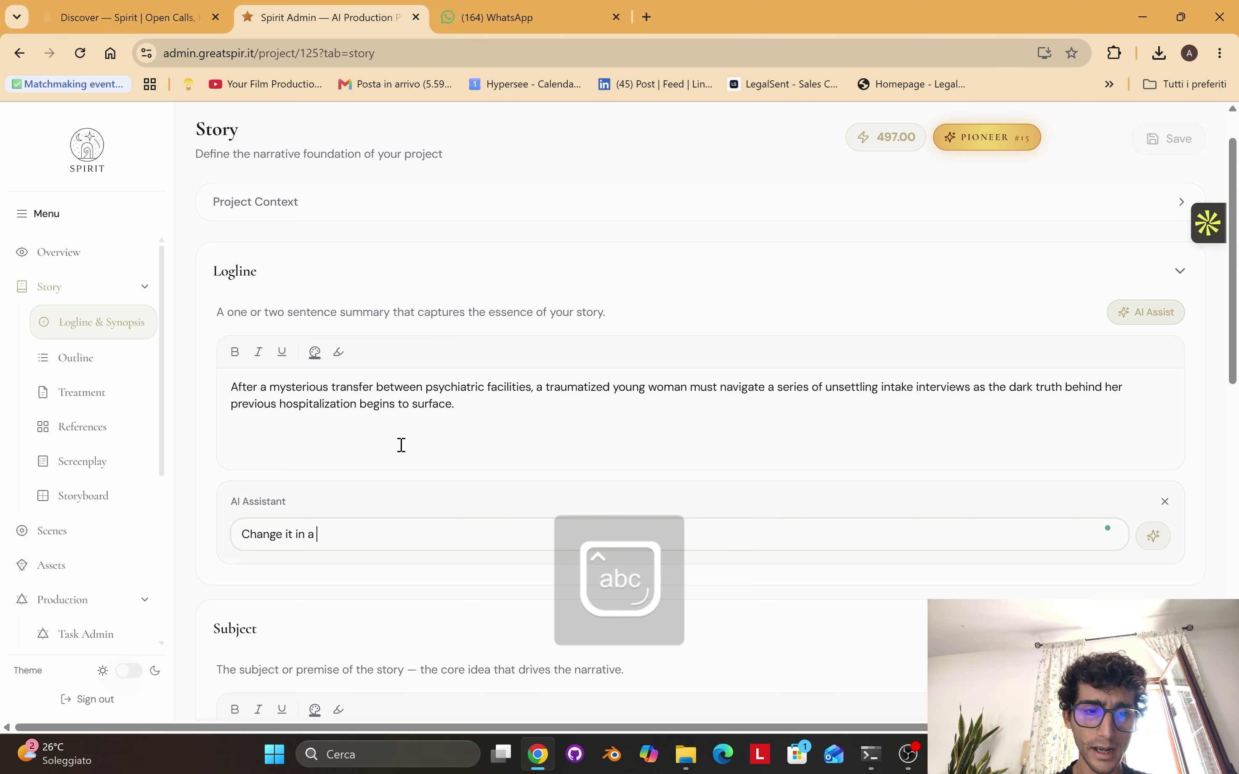
text( more poetic way)
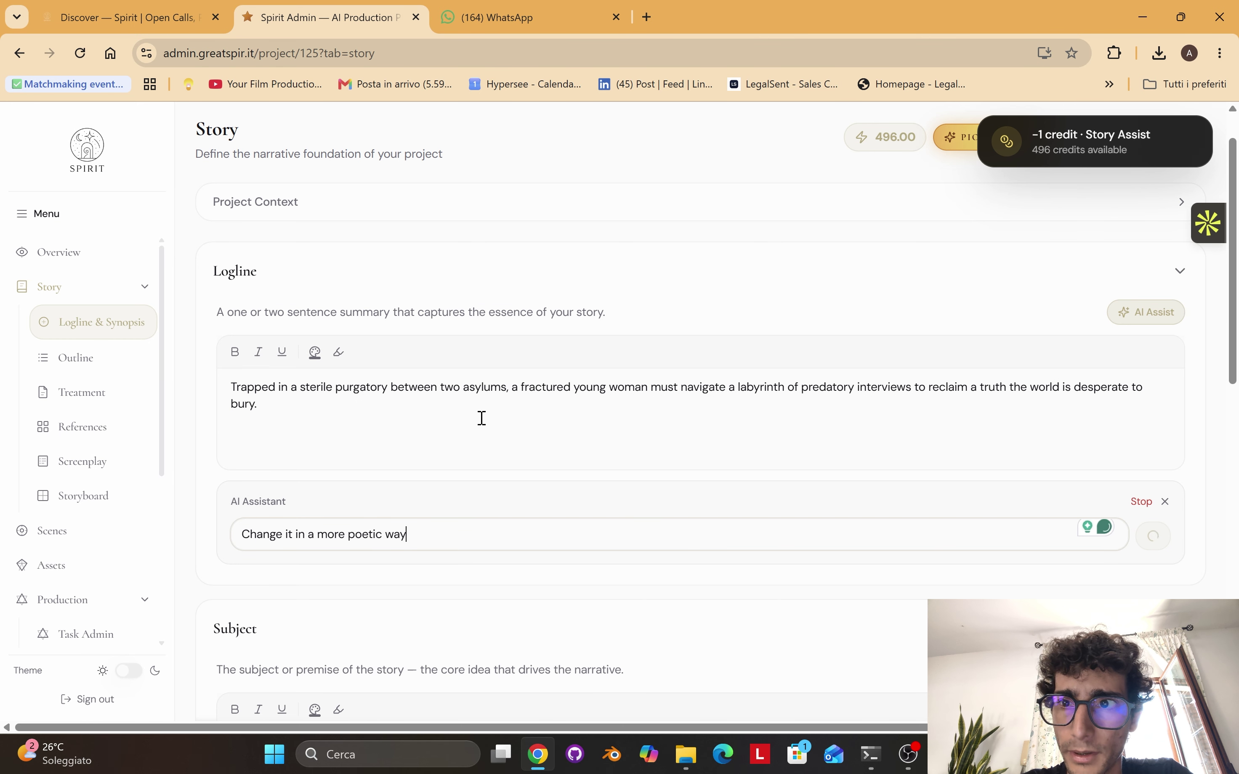
- Rewrite "fractured young" in the logline with the AI prompt "change it" and apply the suggestion "shattered young"
drag(521, 385, 606, 384)
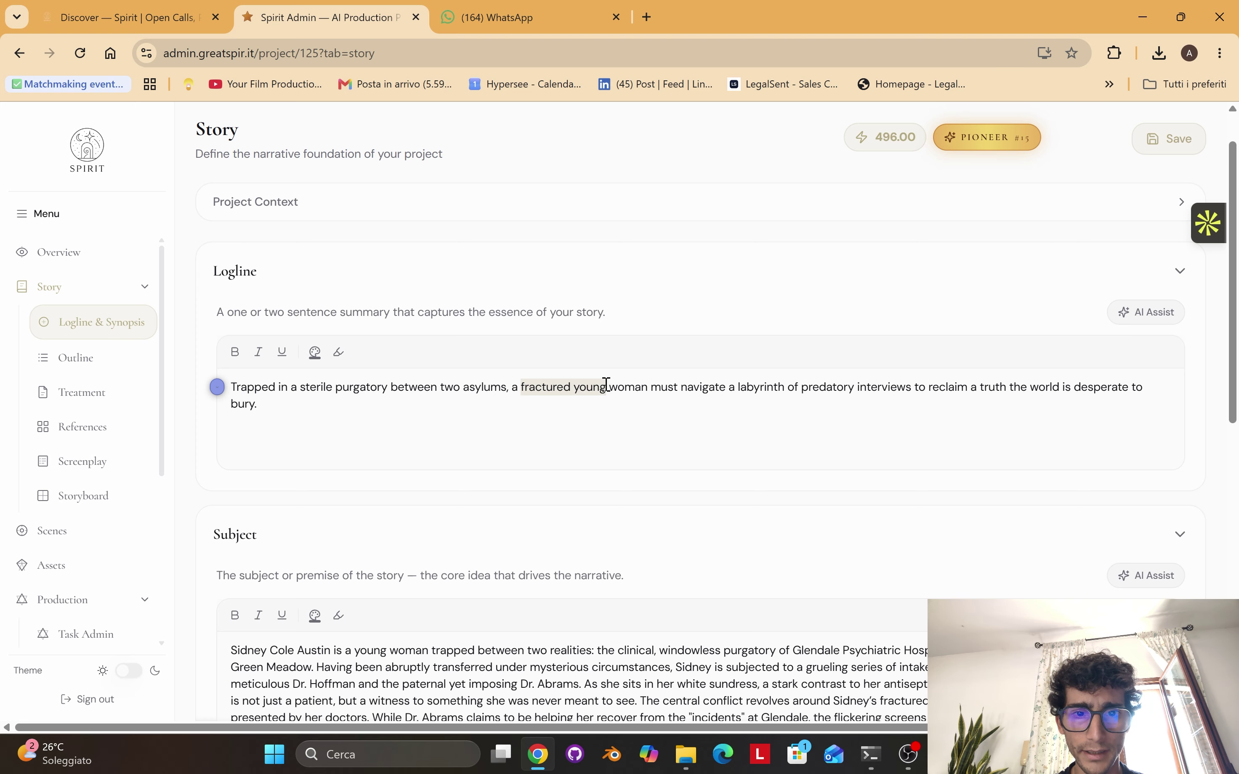
key(ctrl+k)
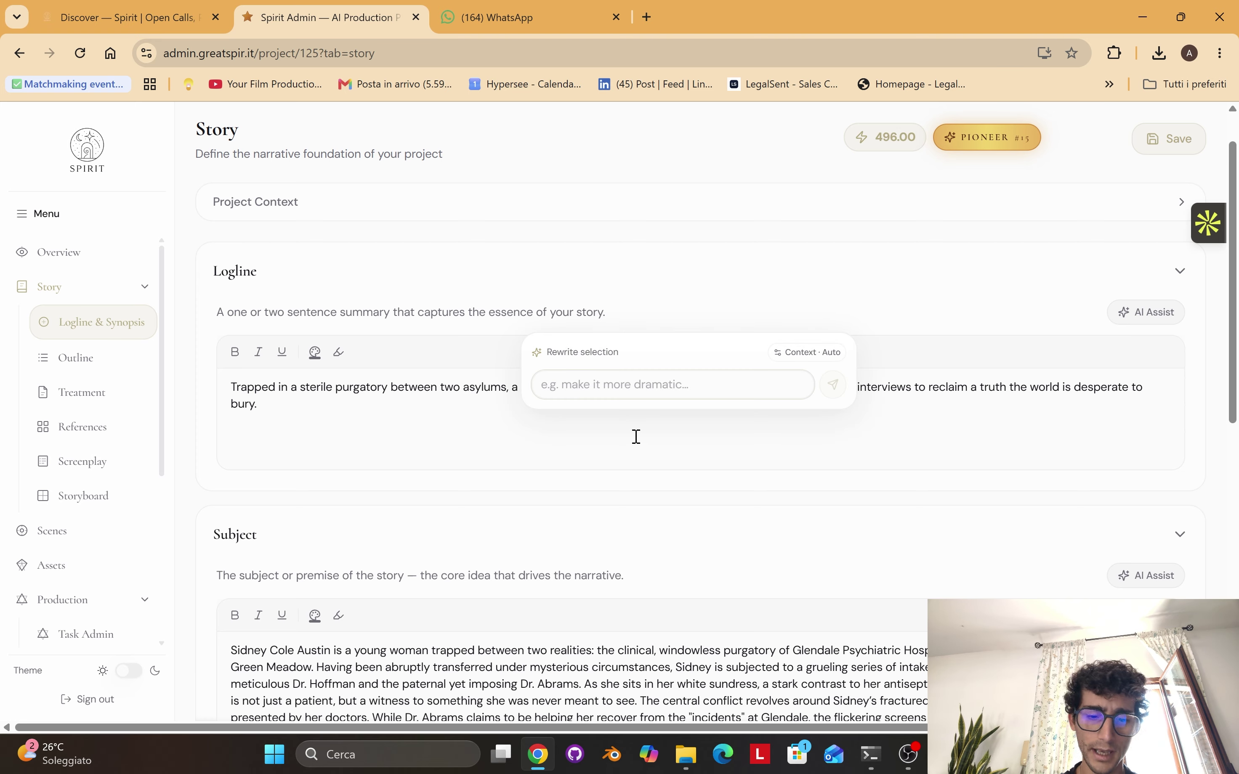
text(ch)
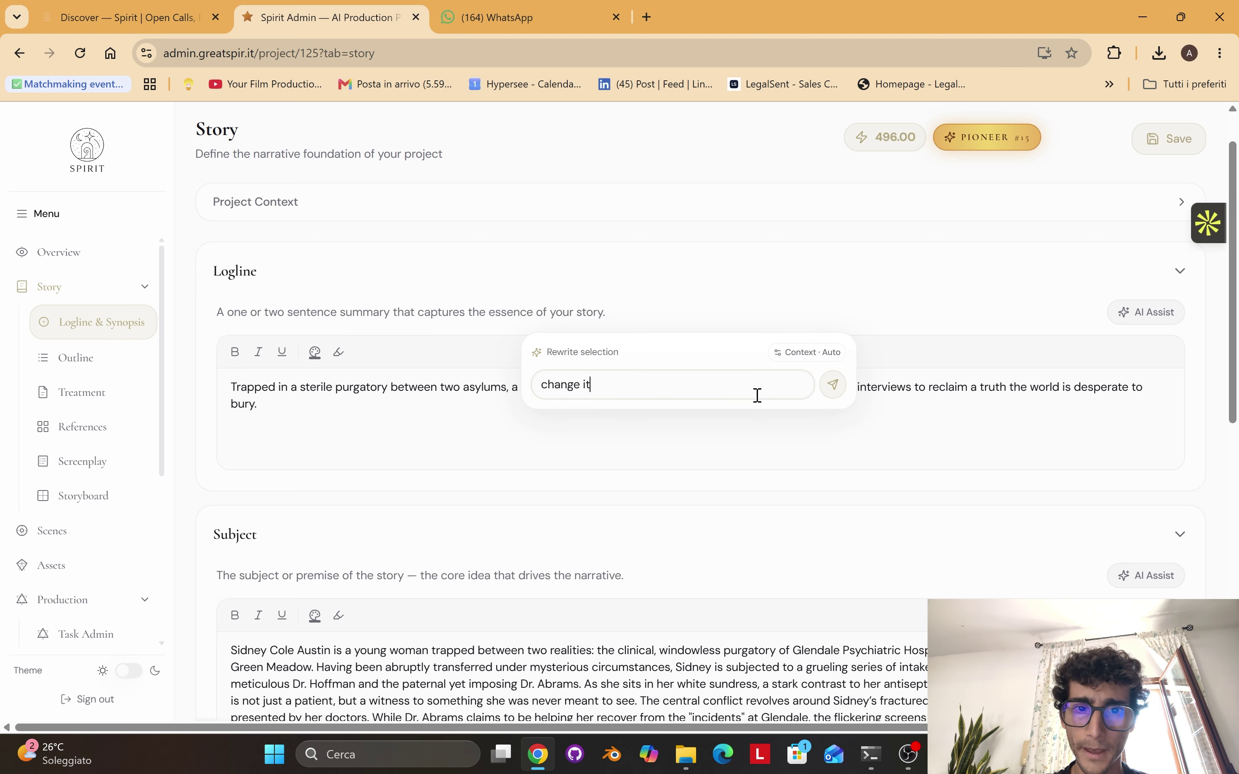
text(ange it)
click(833, 395)
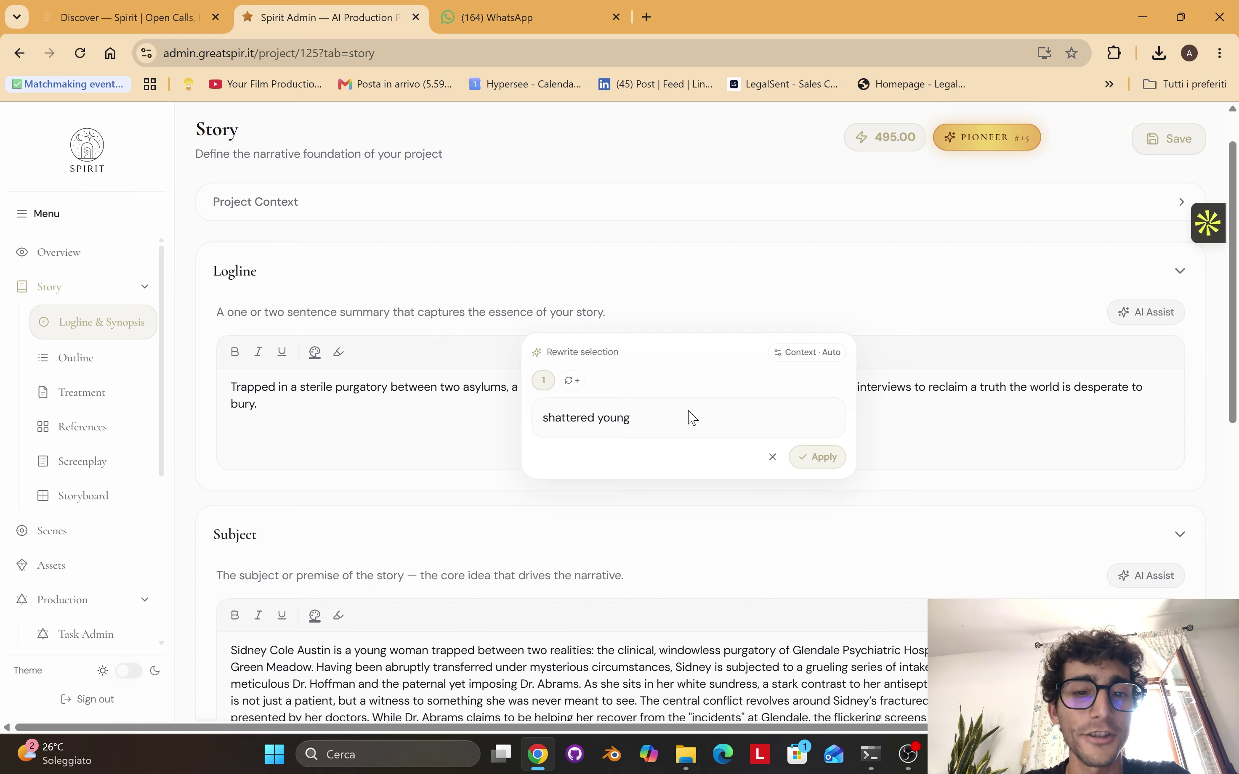
click(814, 456)
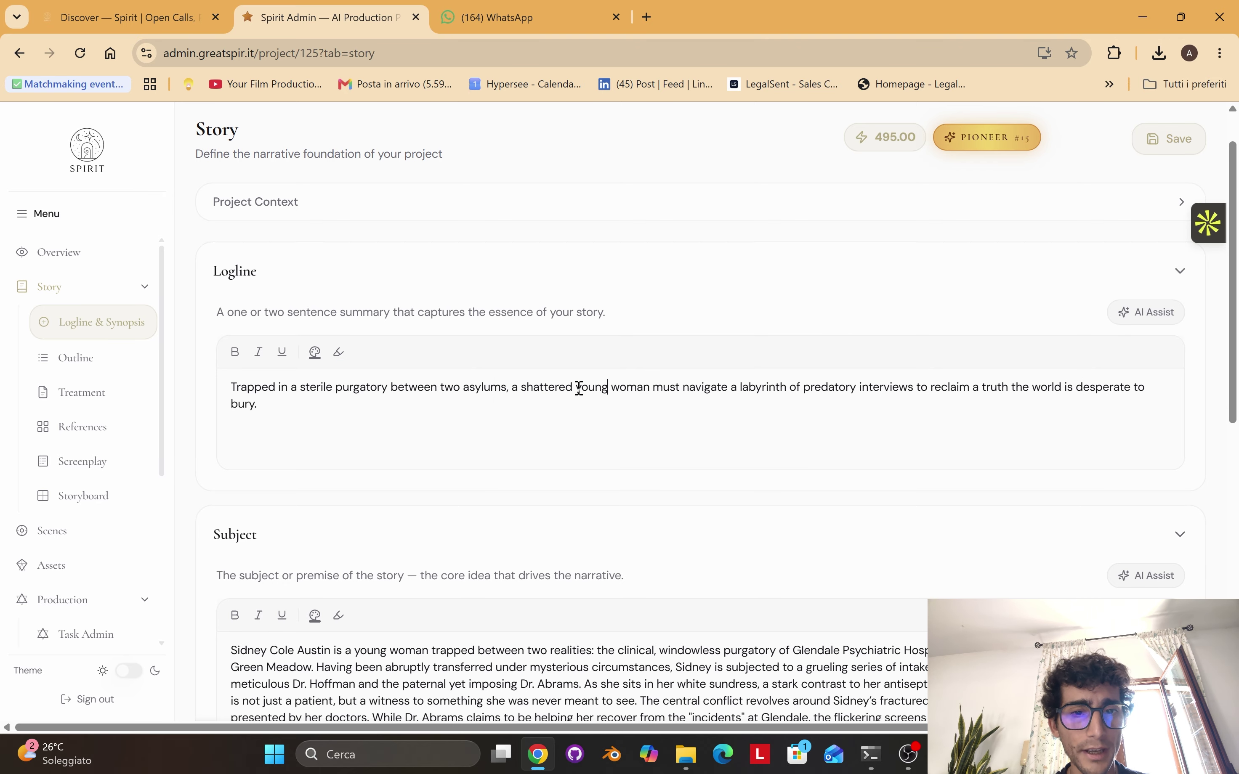
- Open the AI rewrite for "shattered", try excluding the Logline and Project Context sources, and restore the Auto context
double_click(546, 387)
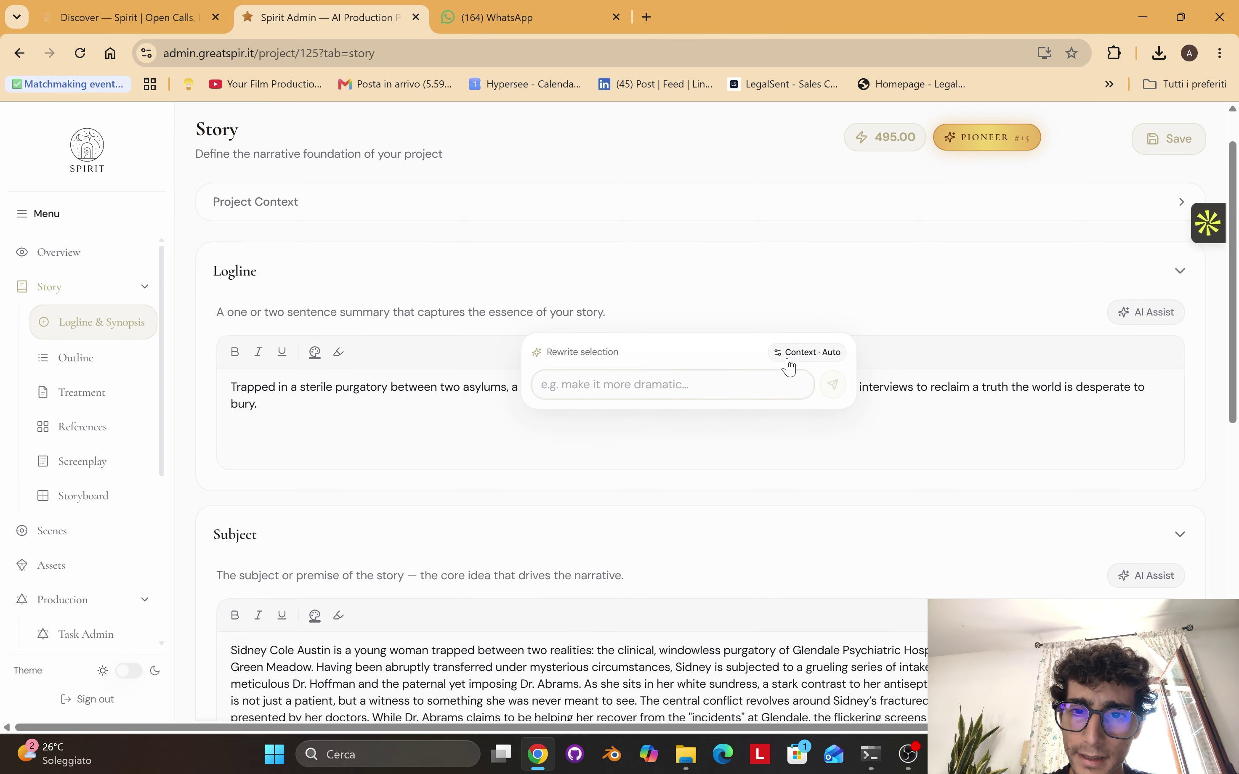
click(791, 356)
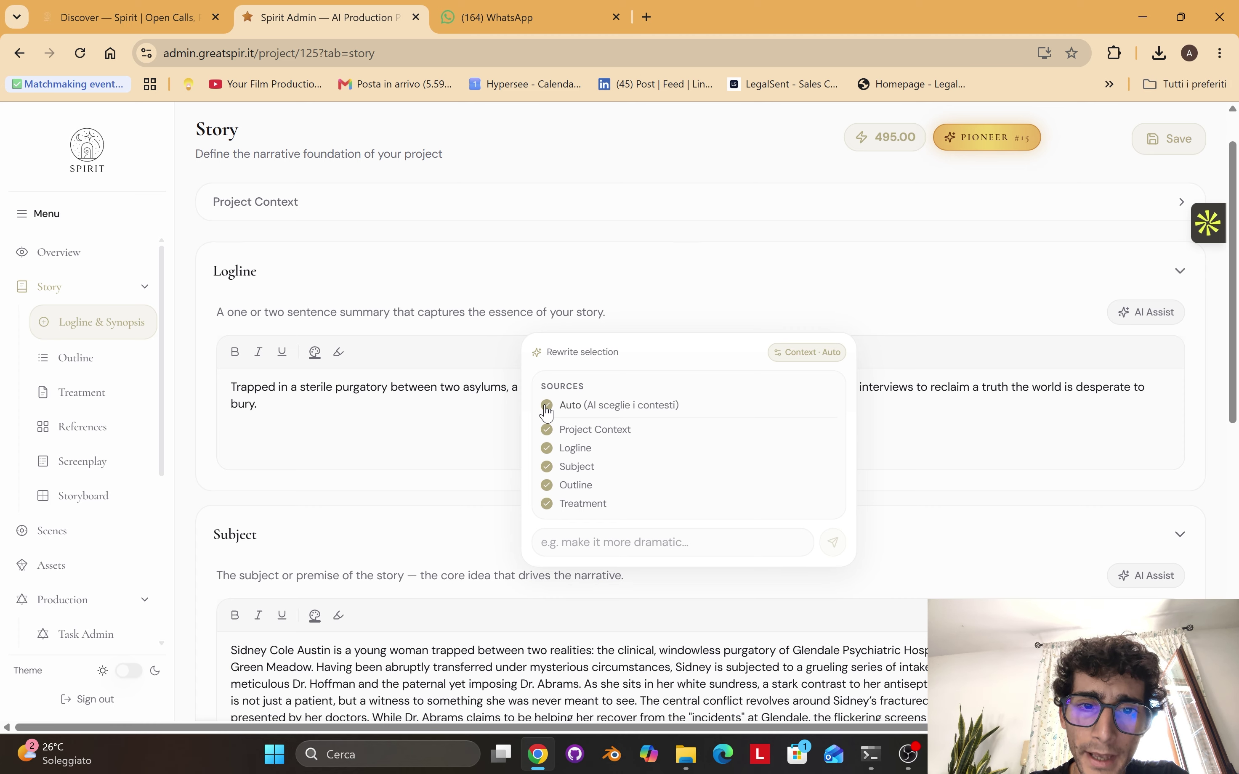
click(548, 447)
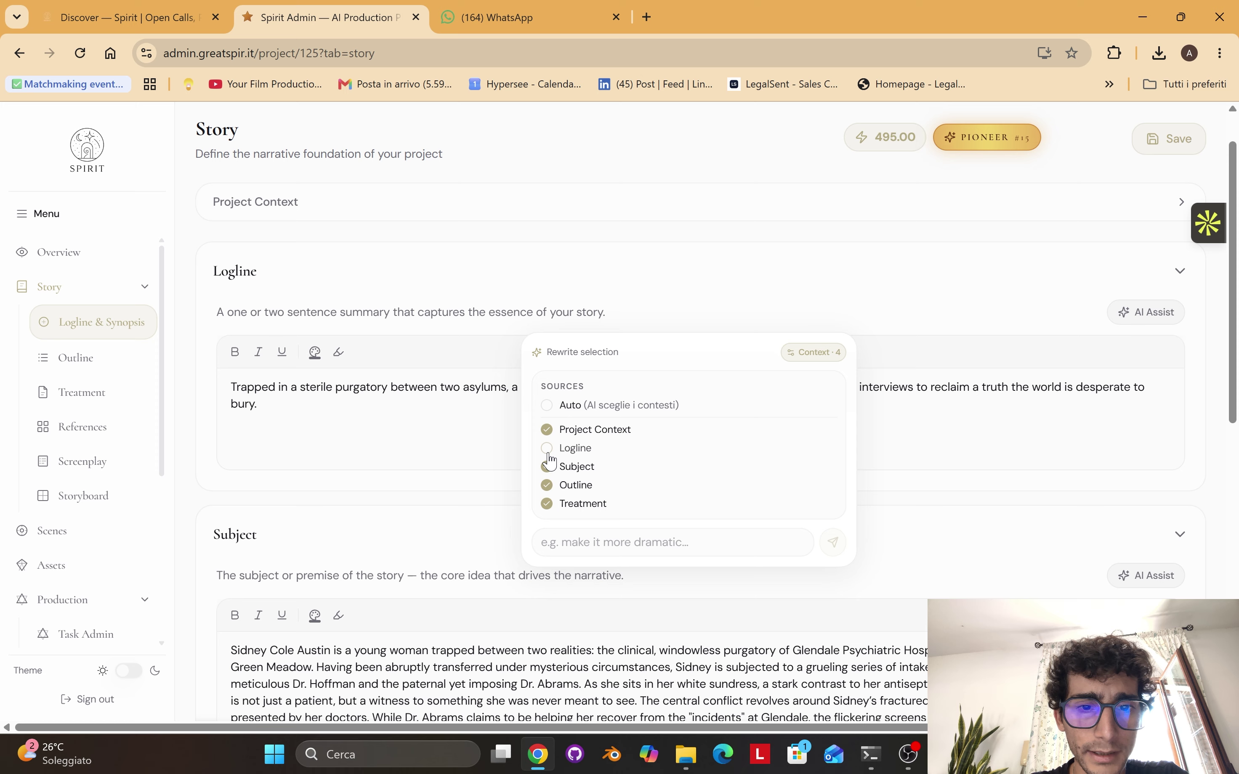
click(546, 406)
click(548, 428)
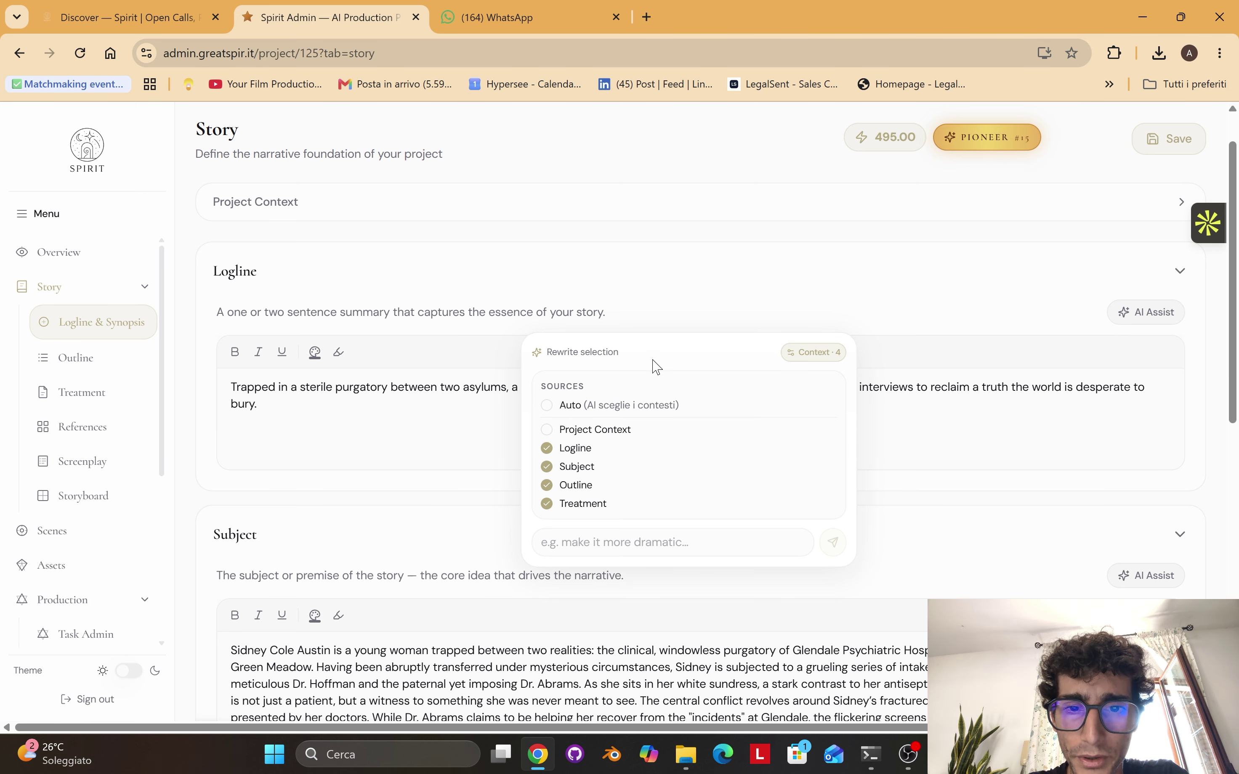
click(552, 408)
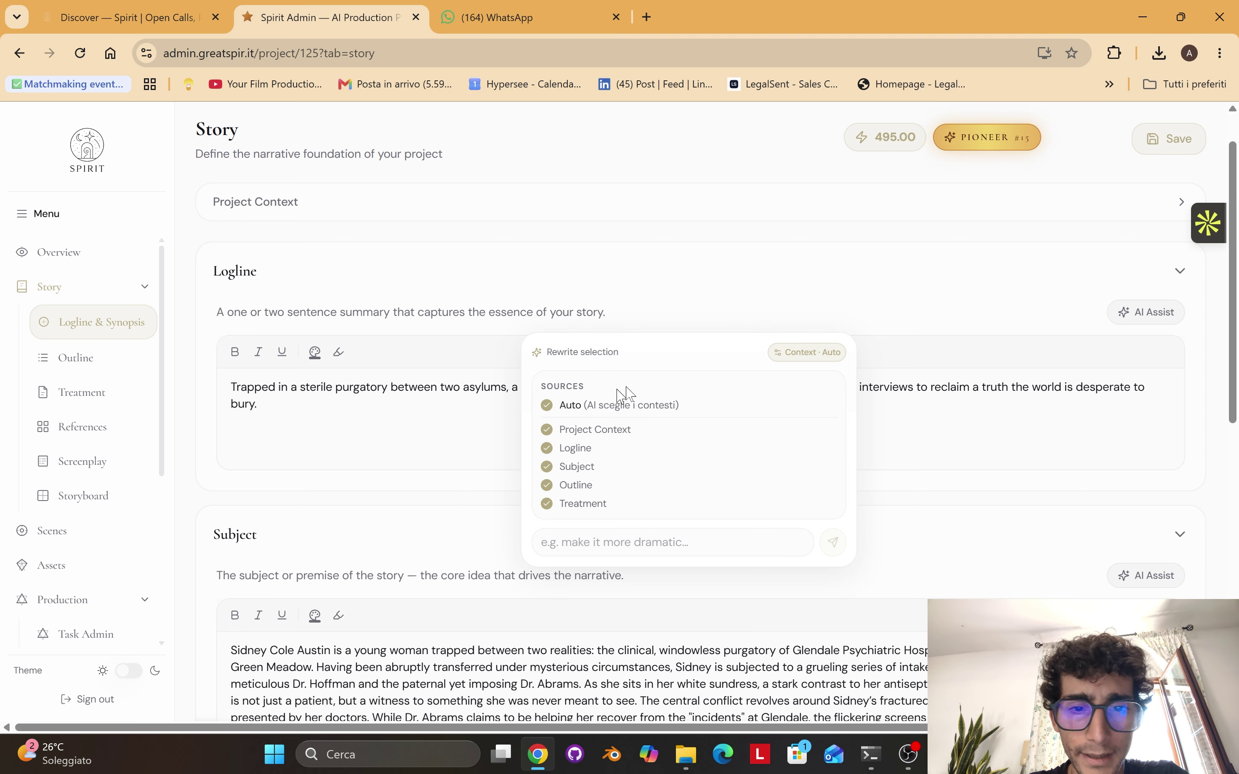
- Look through the Logline and Subject texts of the story
scroll(564, 553, down, 5)
triple_click(428, 494)
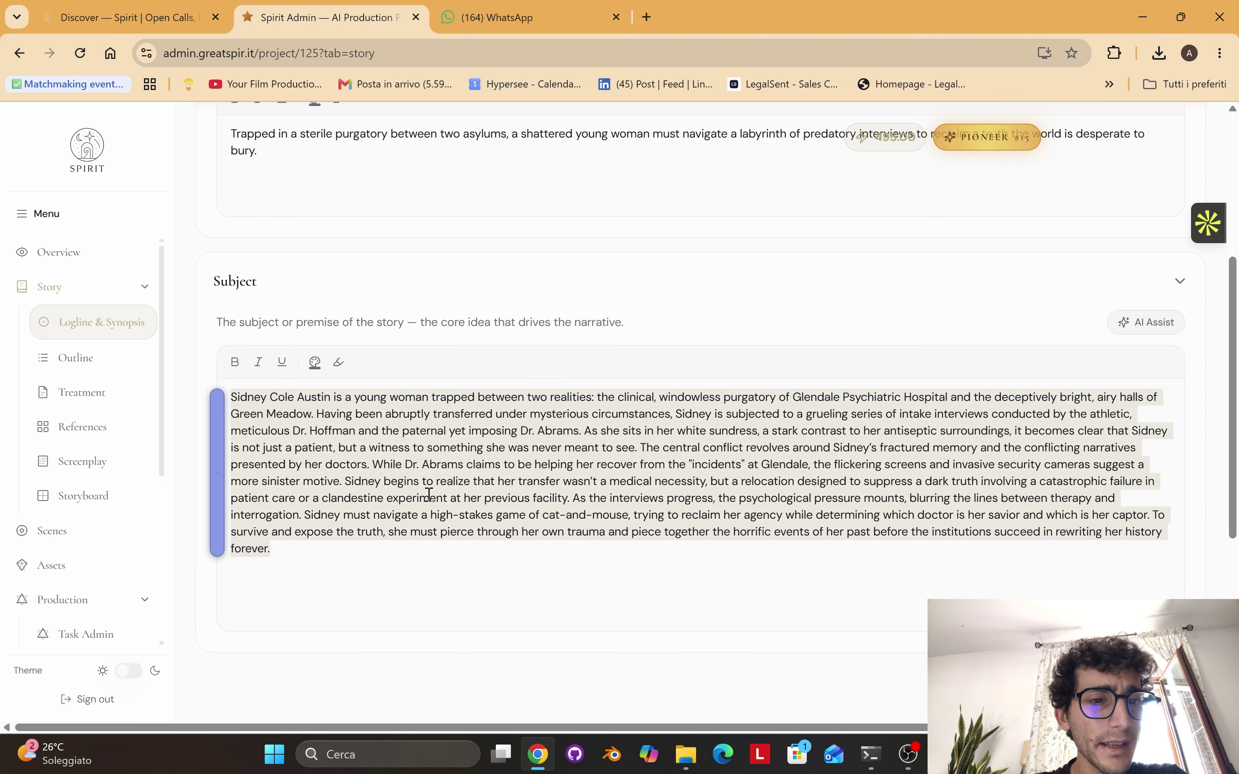
click(463, 602)
scroll(463, 602, up, 5)
scroll(463, 602, down, 4)
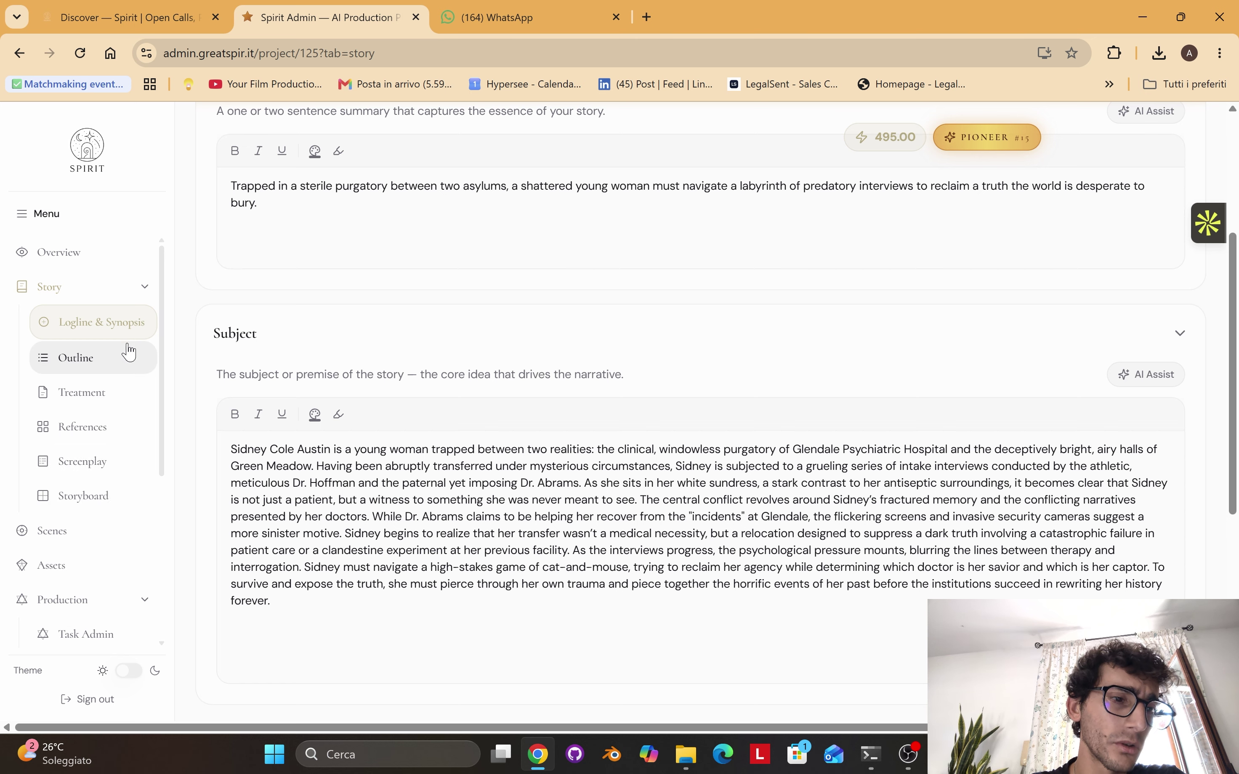
- Open the Outline and look through its scene beats
click(122, 358)
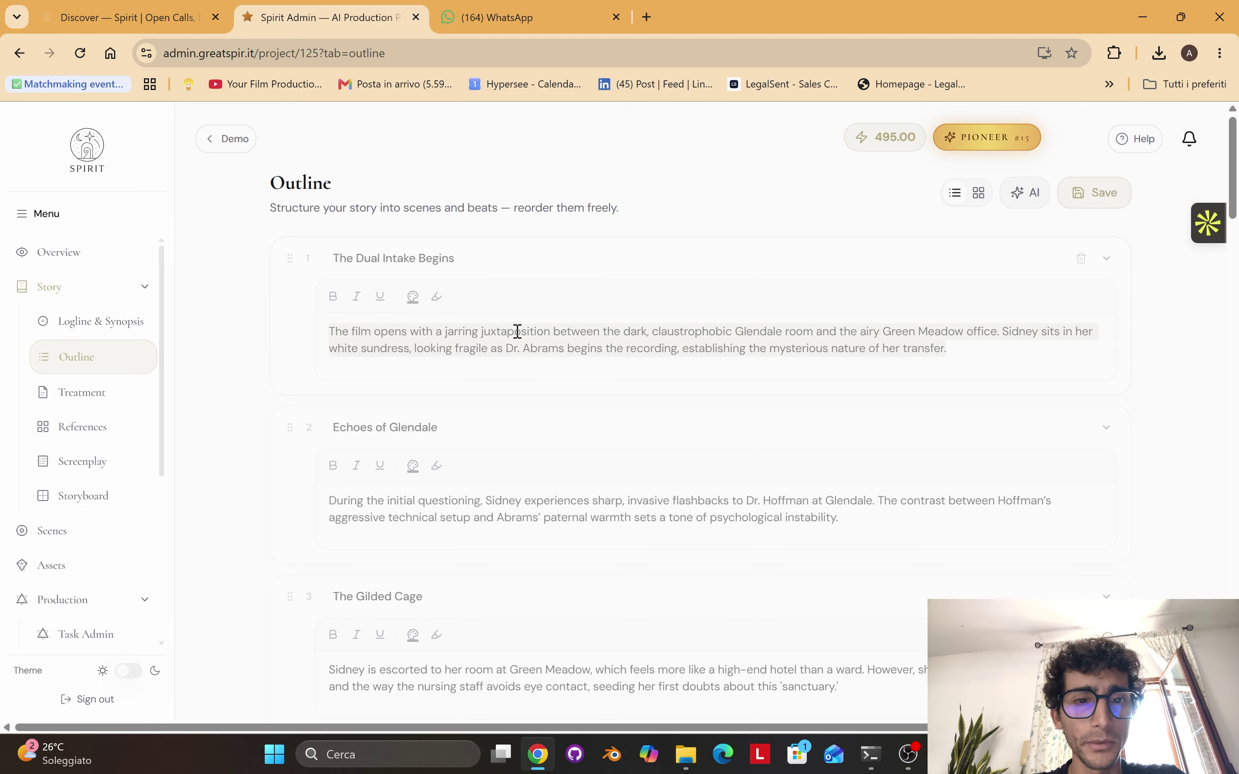
click(539, 367)
scroll(539, 368, down, 20)
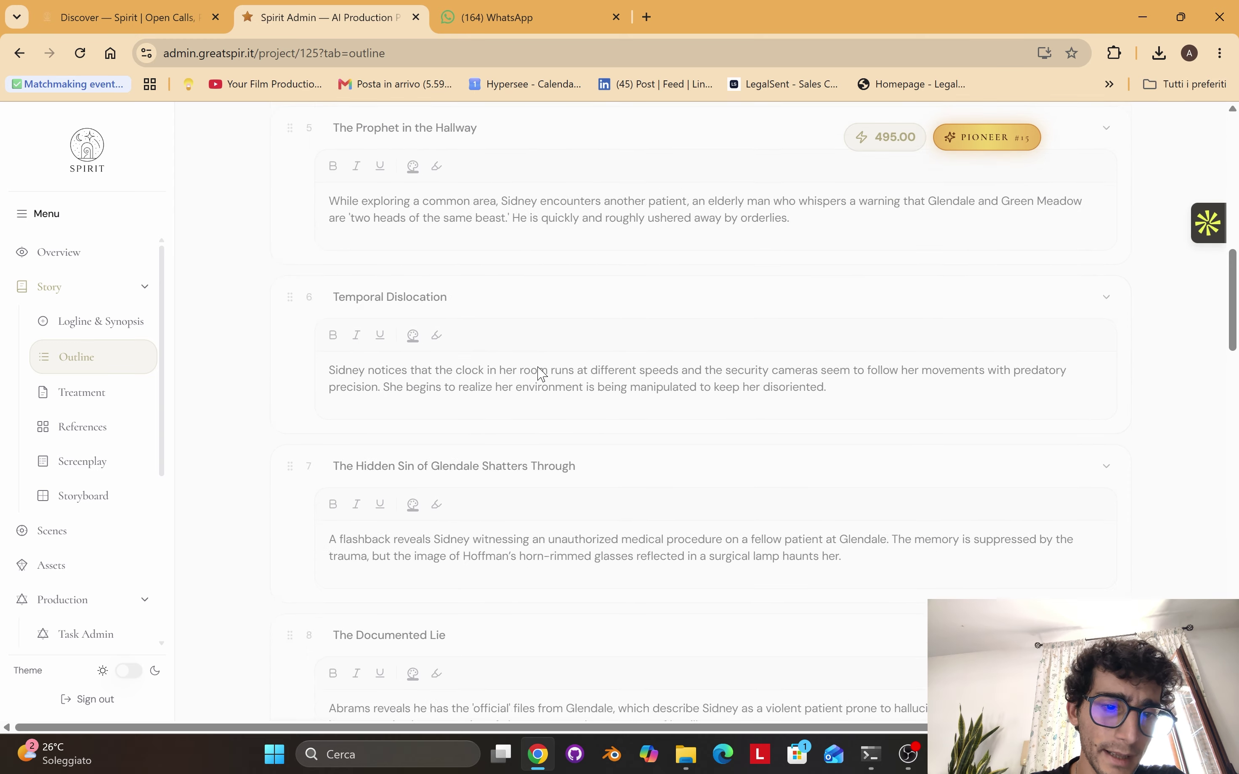
- Generate the Treatment with the AI assistant at Standard detail using the prompt "Write the treatment of my story", and look through the text
click(87, 406)
key(Return)
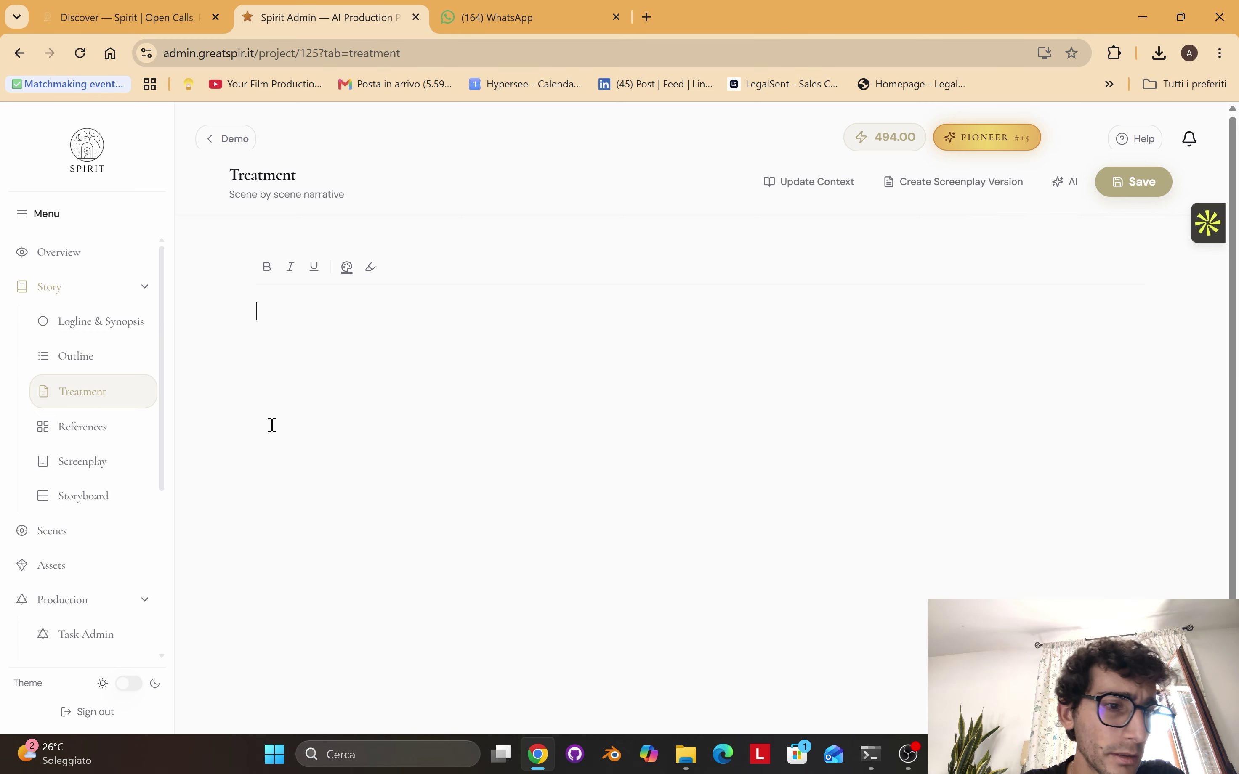
click(1066, 187)
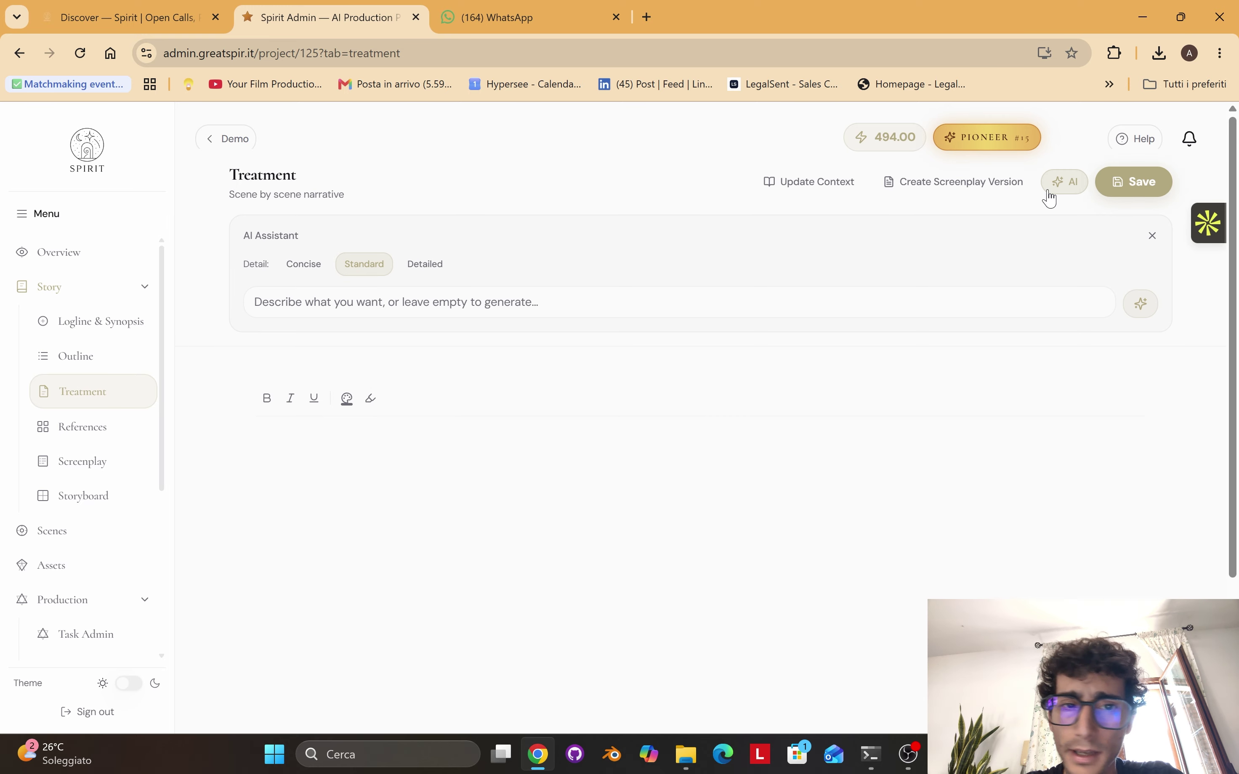
click(459, 465)
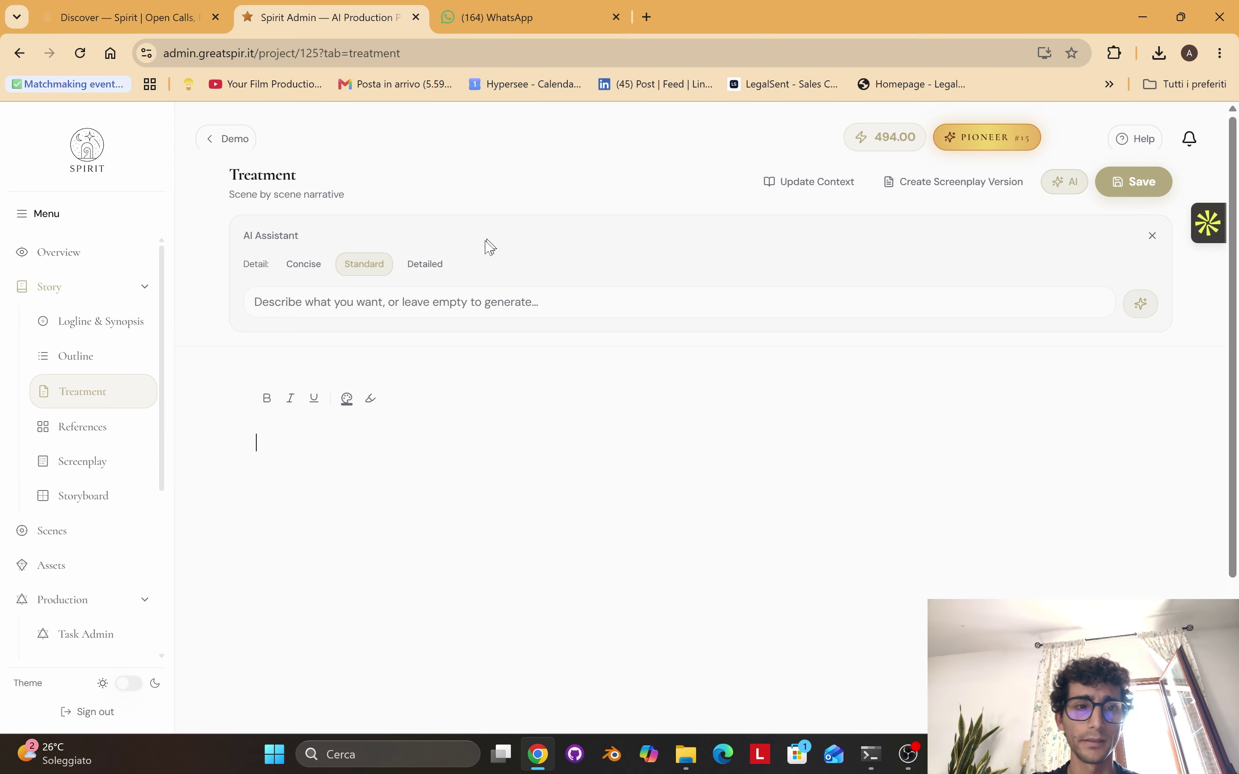
click(390, 304)
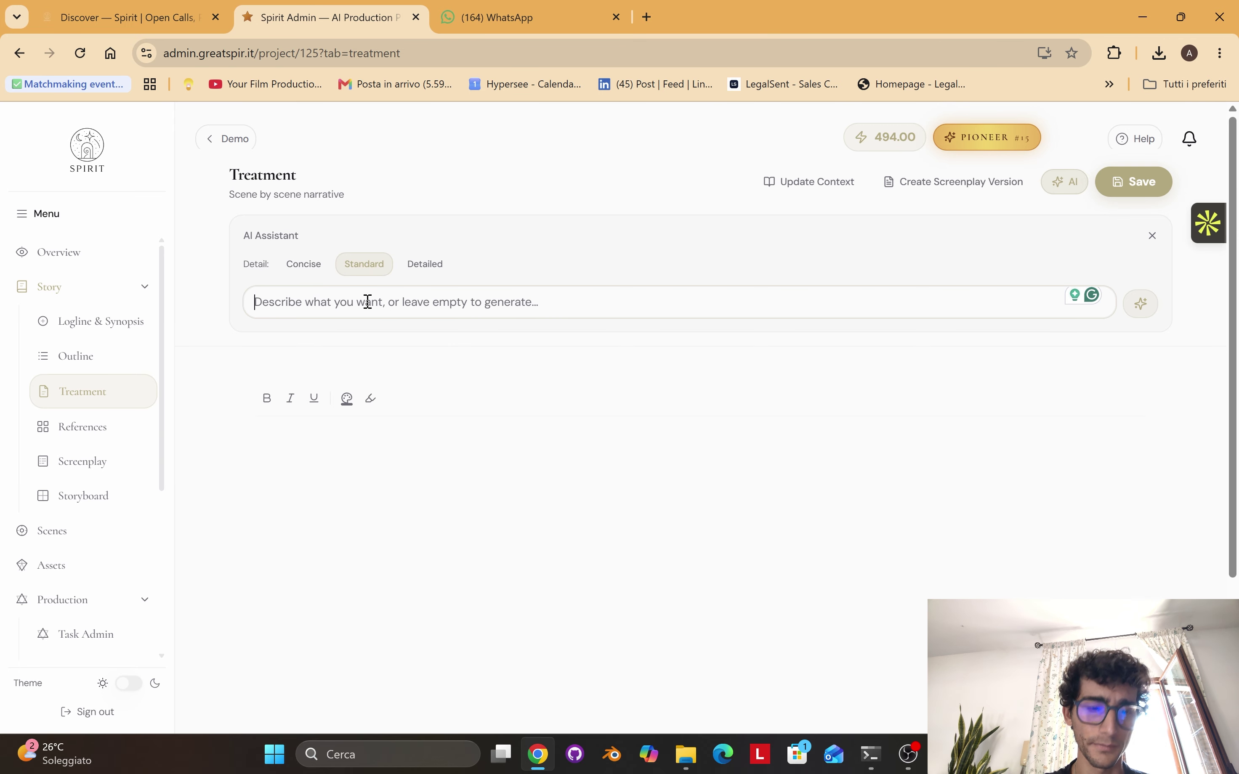
text(Write the treatment of my story)
key(Return)
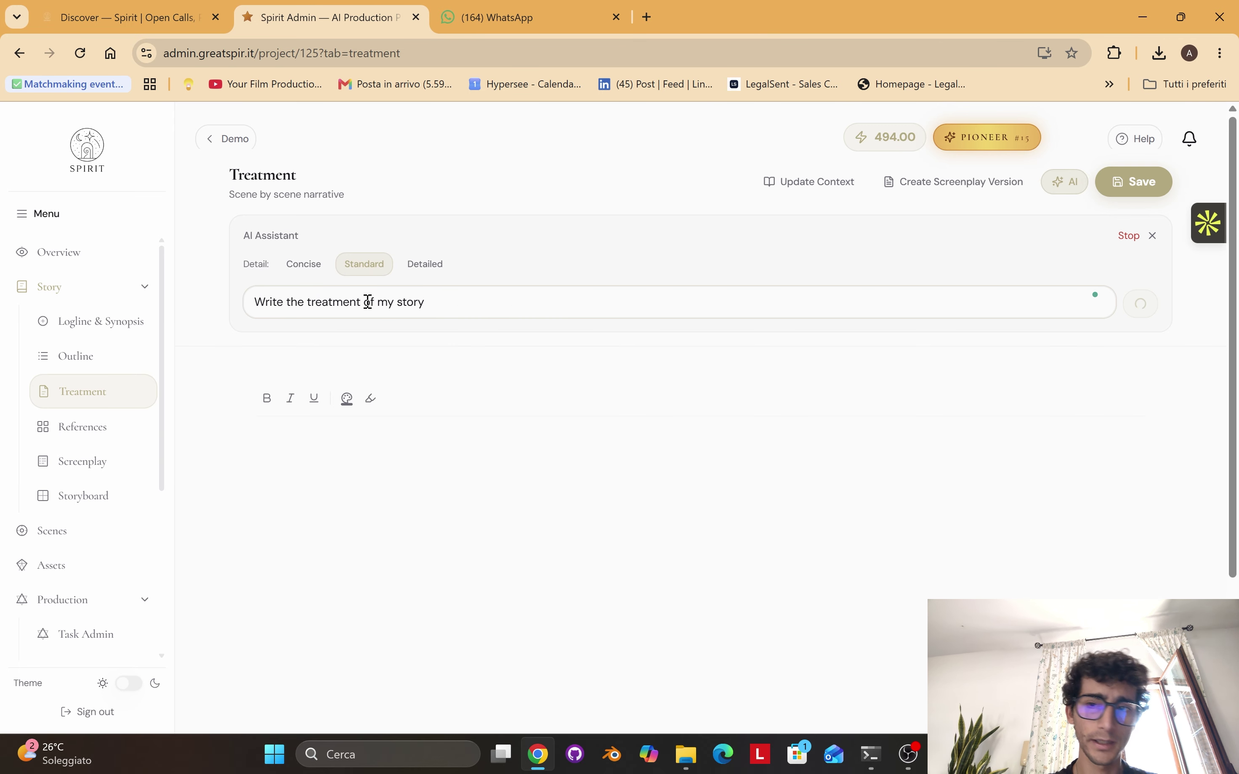
scroll(619, 692, down, 10)
scroll(593, 361, down, 20)
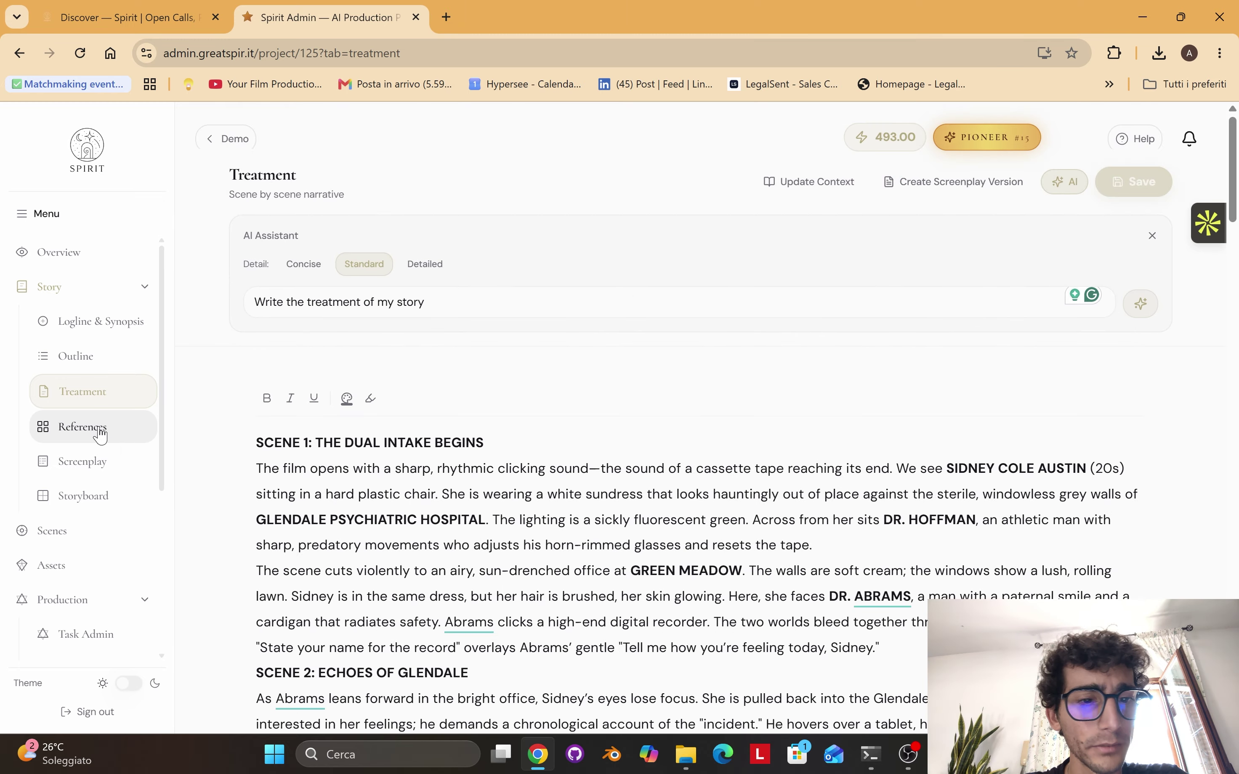
- Open the story's References and look through the character, environment, FX and prop assets
click(97, 427)
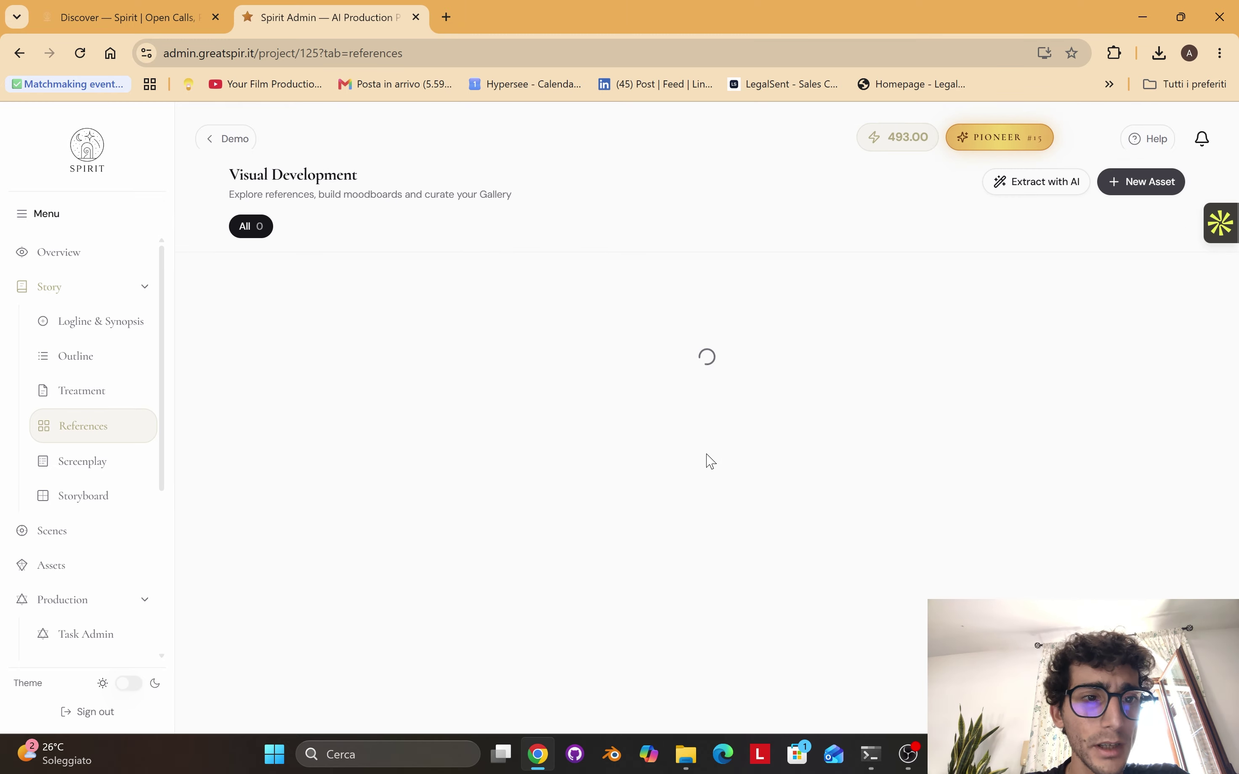
scroll(842, 559, down, 2)
scroll(843, 559, up, 2)
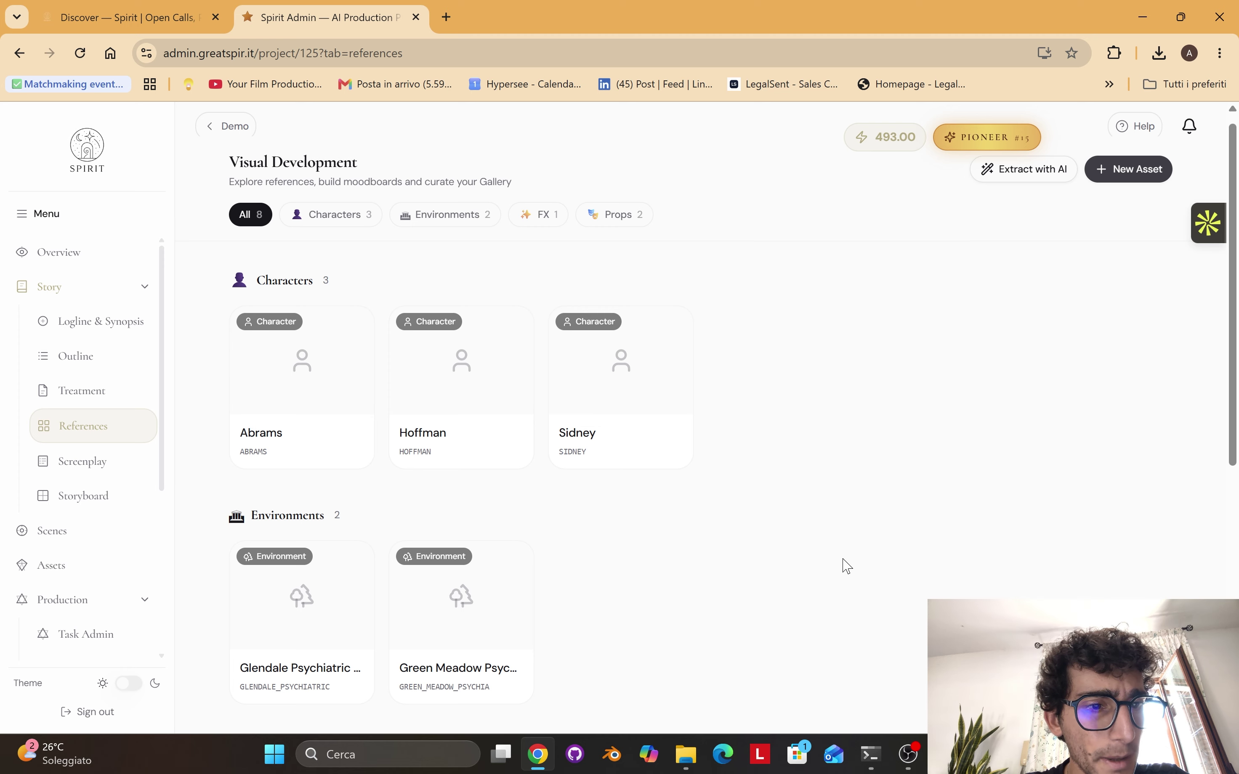
scroll(842, 559, down, 1)
scroll(843, 567, down, 2)
scroll(371, 517, up, 1)
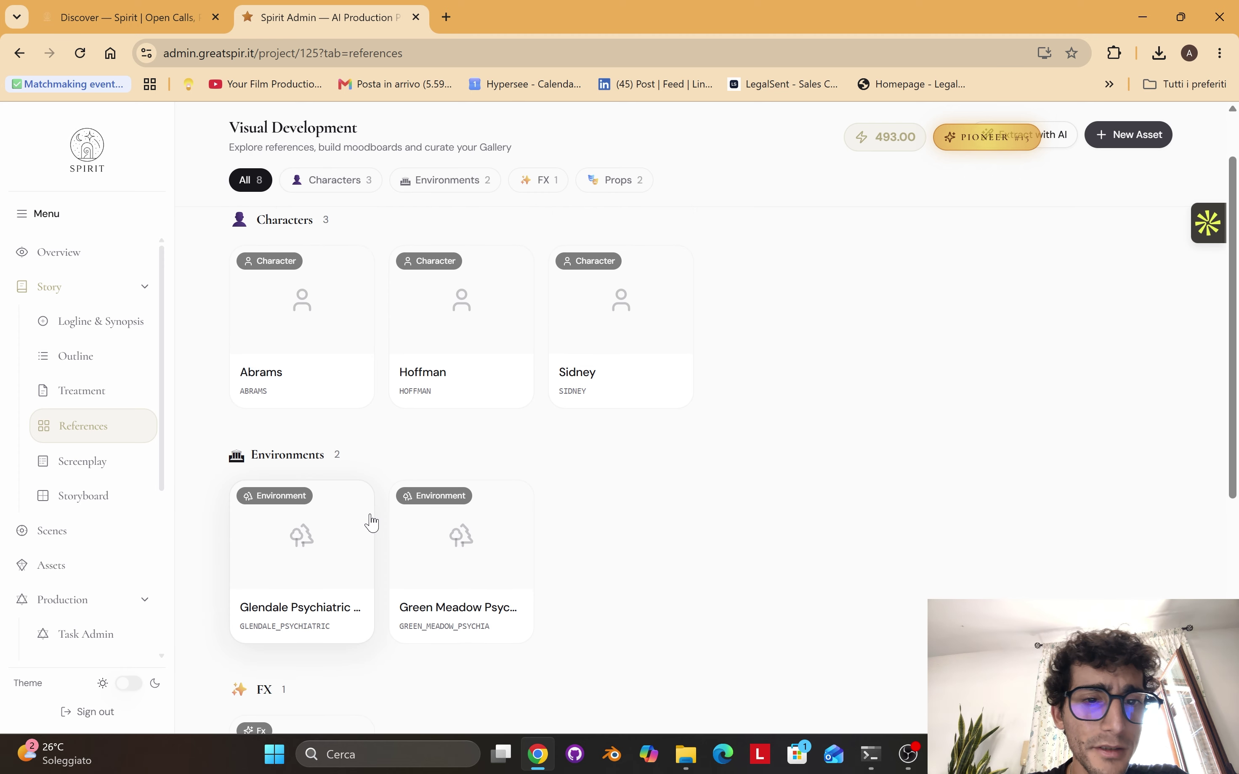
scroll(91, 539, down, 5)
scroll(91, 542, up, 4)
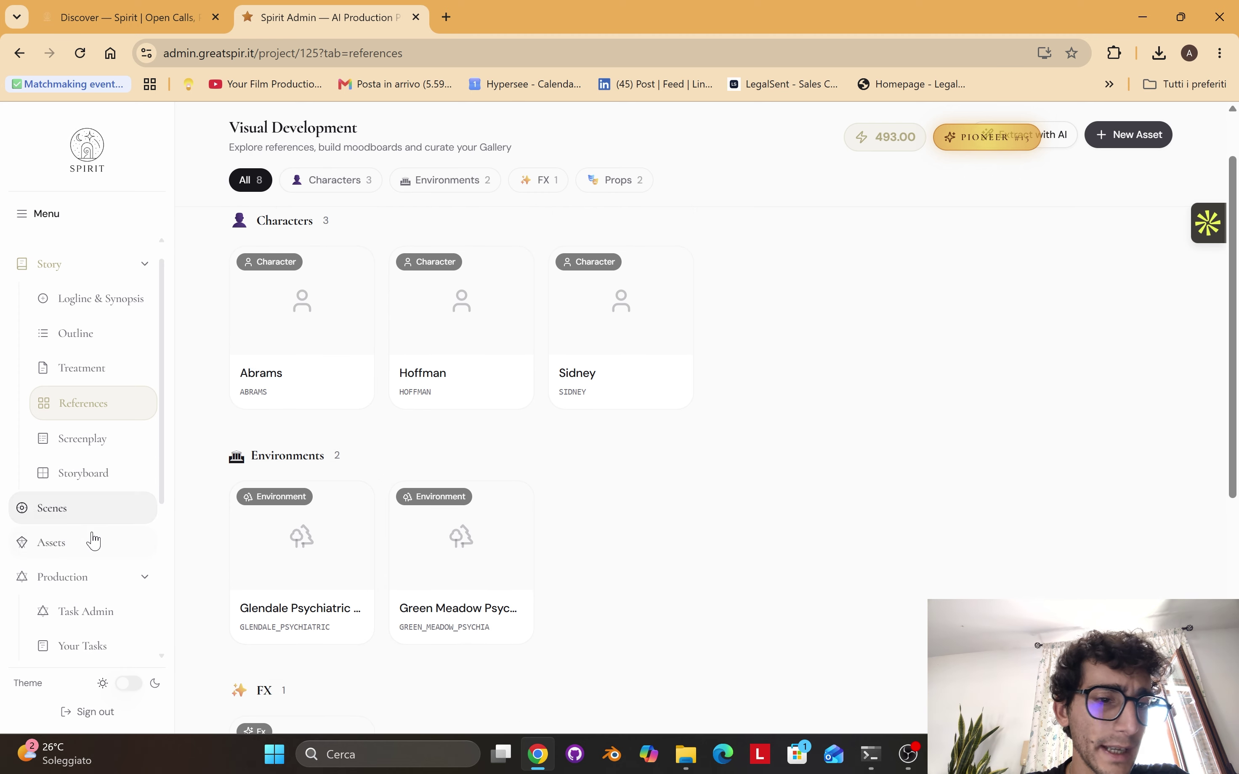
scroll(466, 367, down, 4)
scroll(640, 579, down, 4)
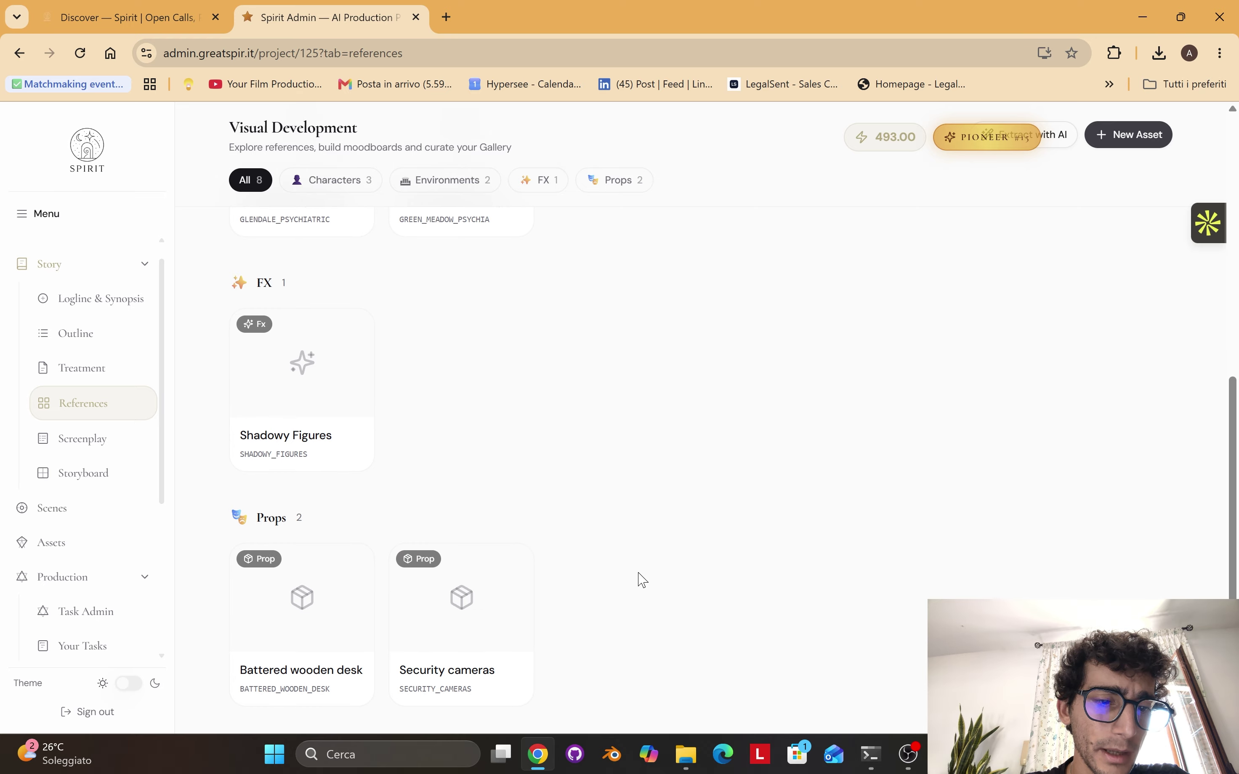
scroll(642, 581, up, 8)
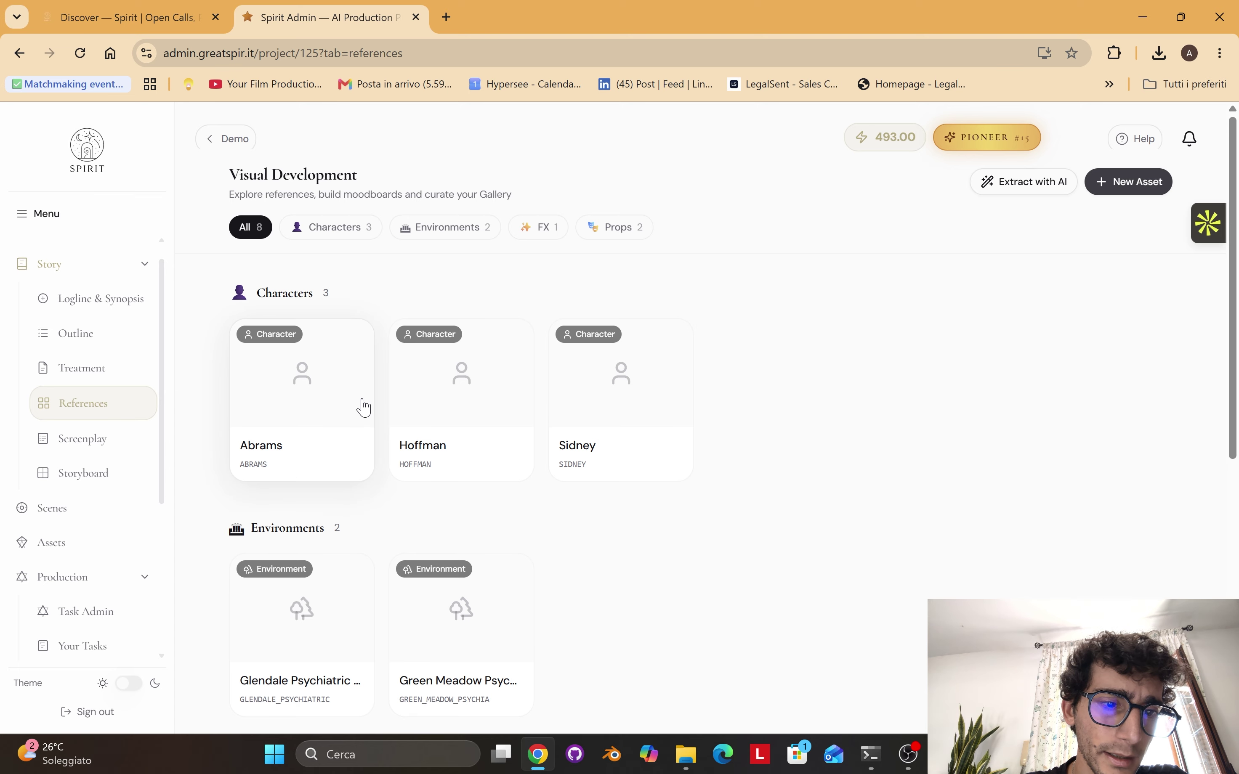
- Open the Sidney character's reference board, add the image 174463_ppl and look over the board's Gallery area
click(617, 413)
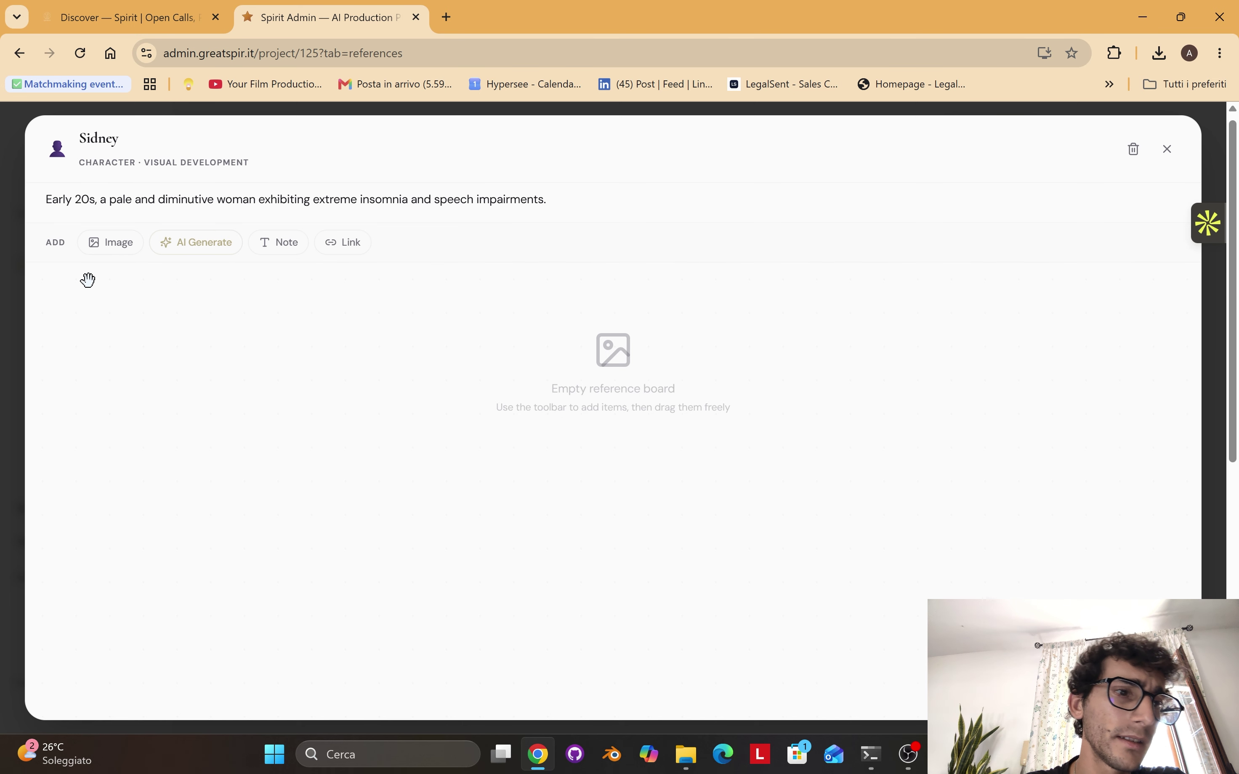
click(114, 243)
drag(144, 379, 255, 389)
scroll(625, 417, right, 4)
scroll(624, 418, down, 2)
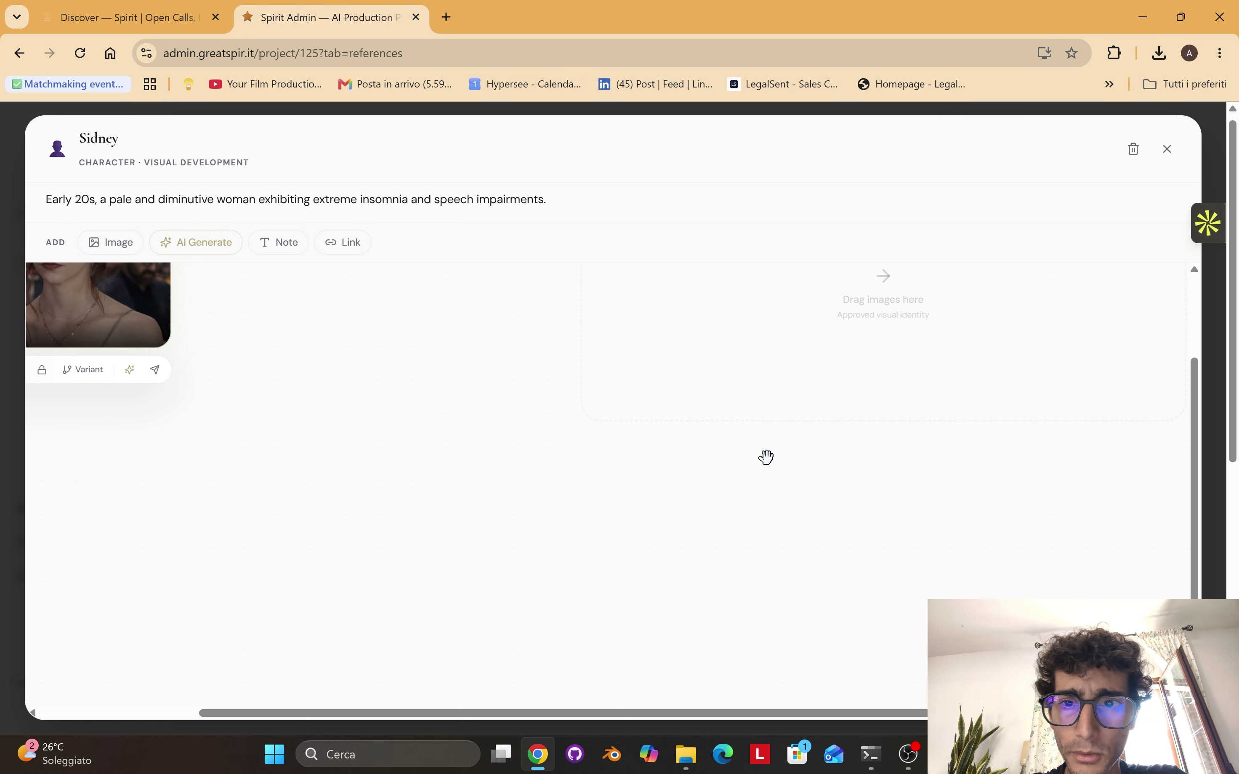
scroll(765, 456, up, 2)
scroll(470, 379, left, 2)
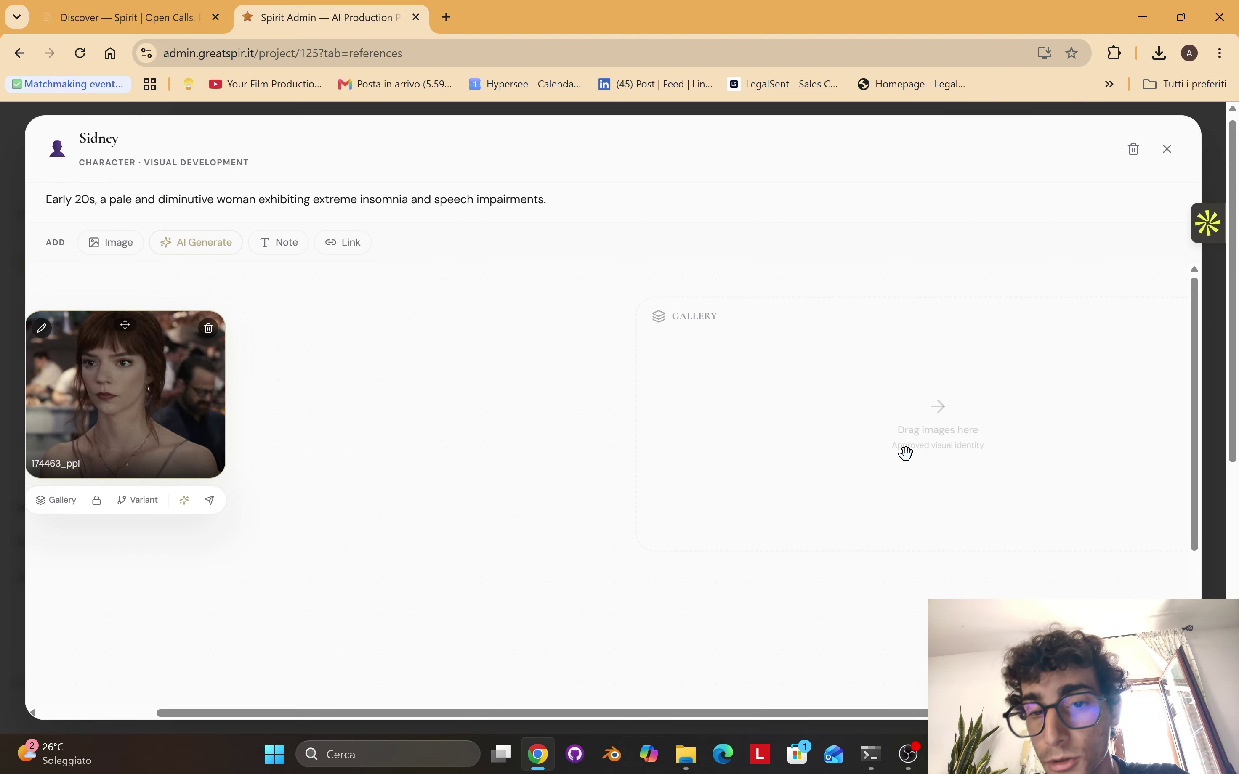
scroll(374, 425, left, 5)
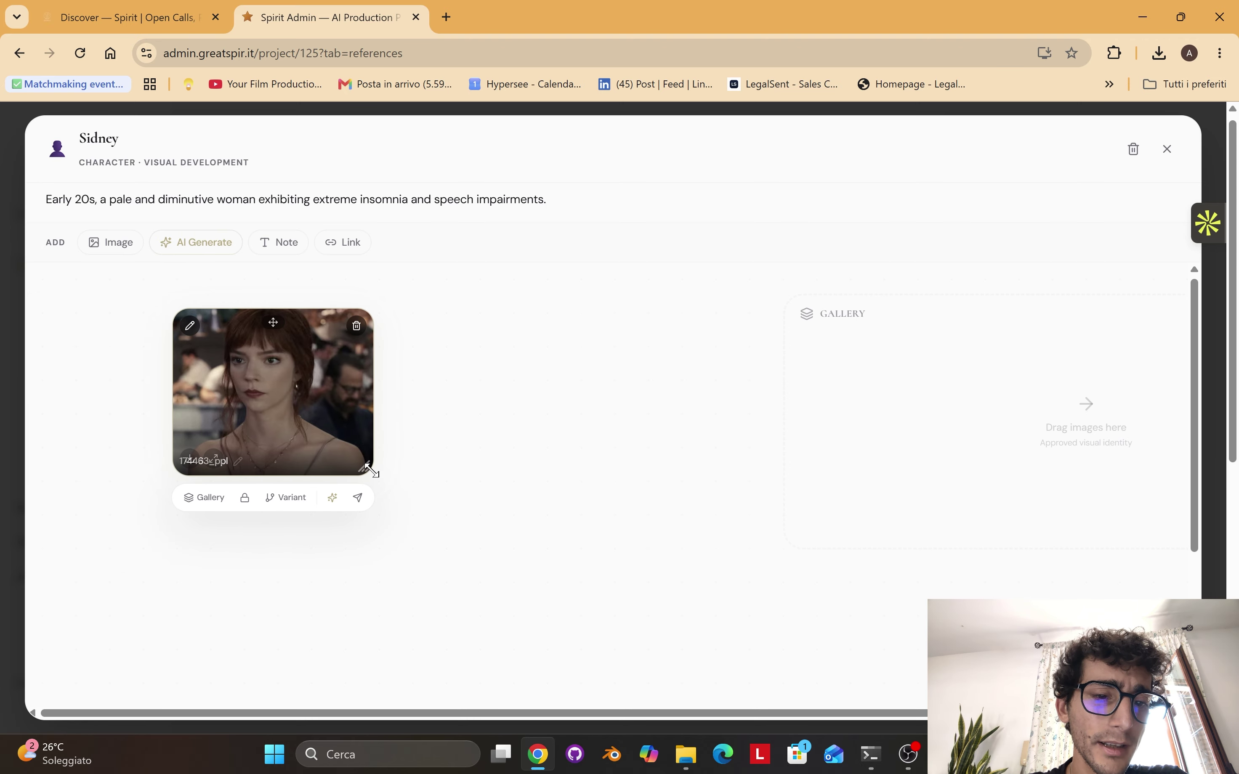
- Shrink the 174463_ppl image and place it in the upper-left corner of Sidney's reference board
scroll(233, 437, right, 1)
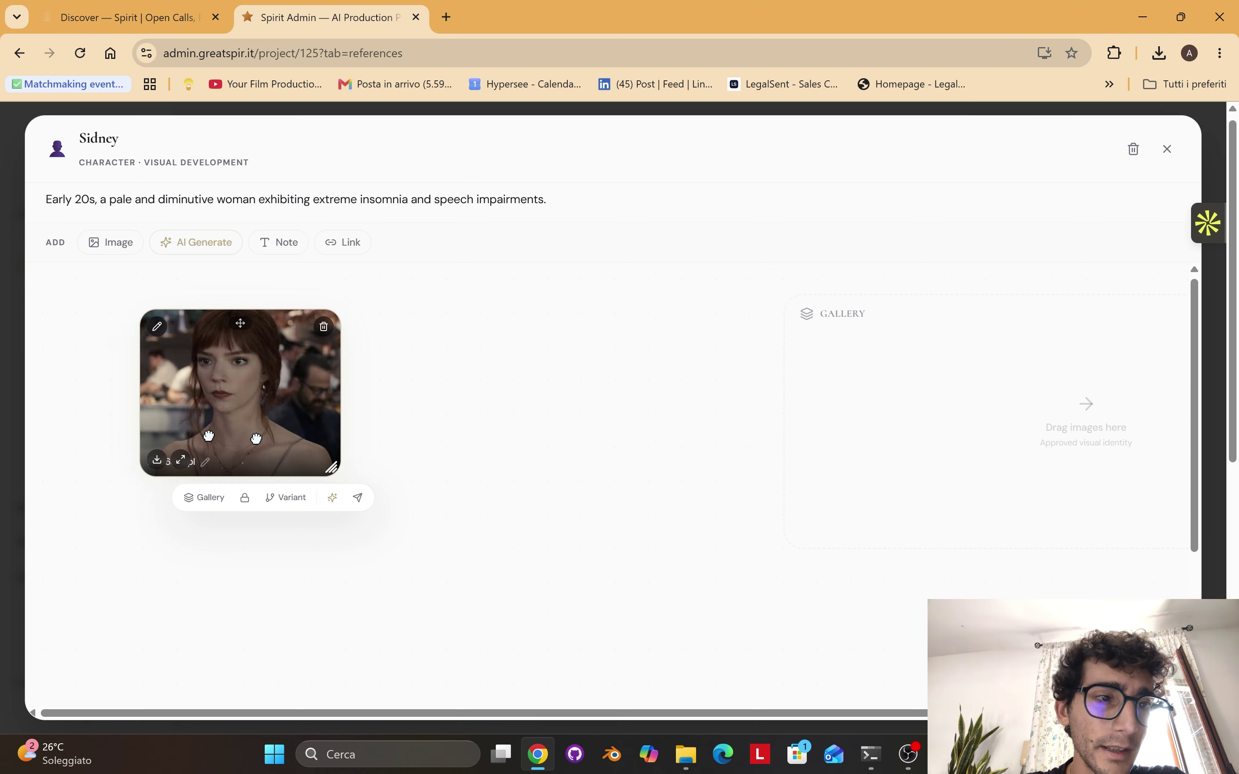
scroll(257, 438, right, 1)
drag(312, 469, 276, 428)
drag(199, 366, 147, 334)
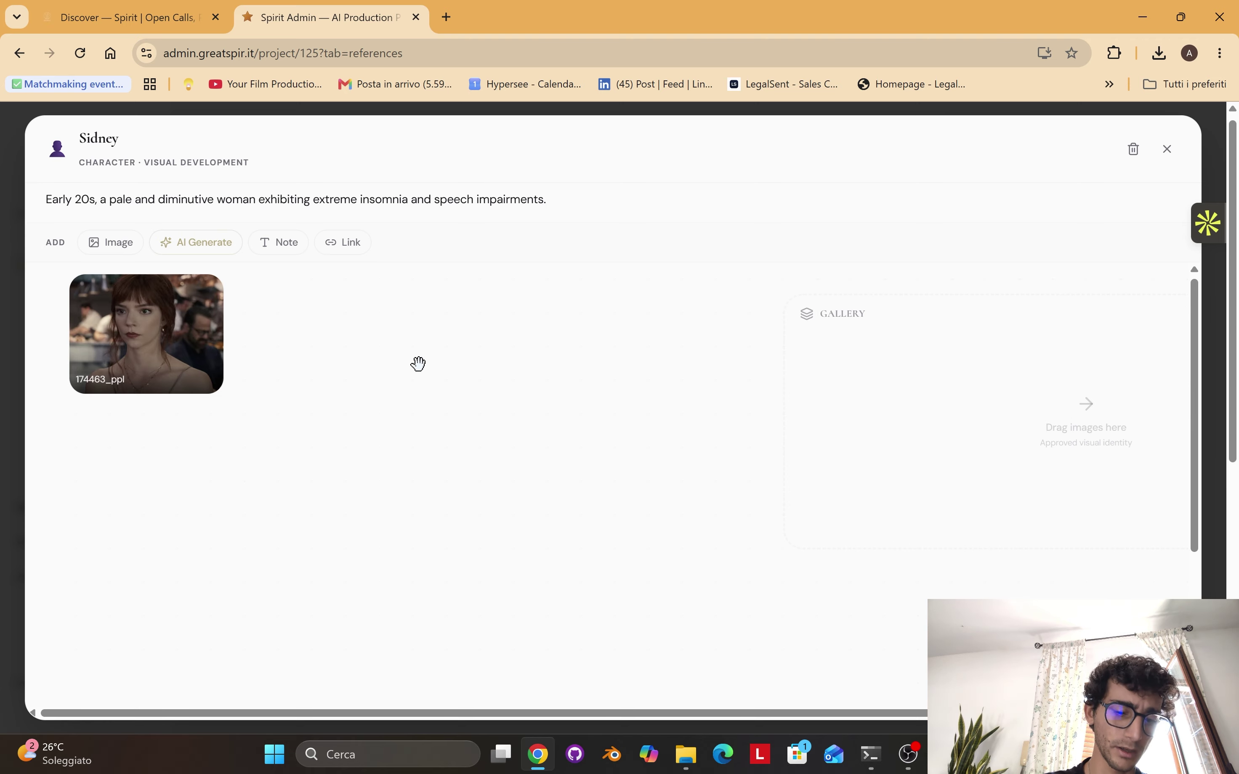
- Open AI Generate on an empty area of the board, examine its context sources and close it
double_click(419, 364)
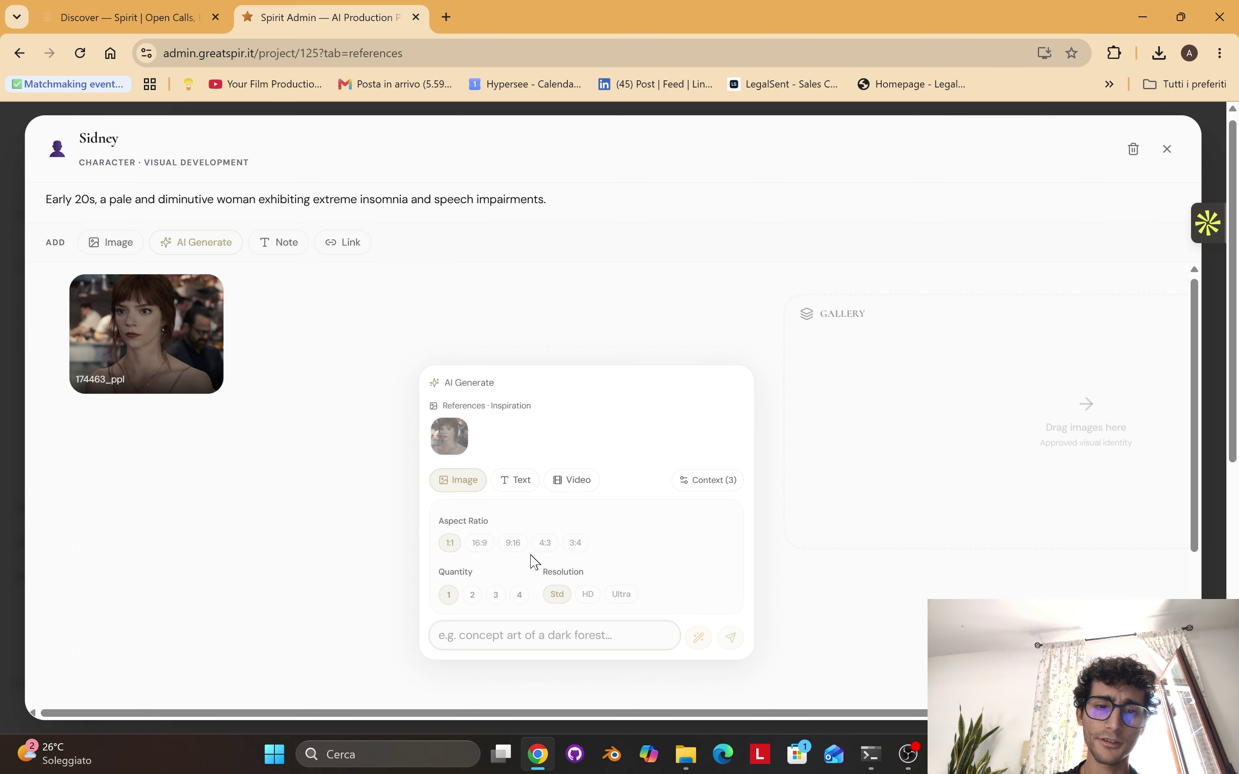
click(705, 486)
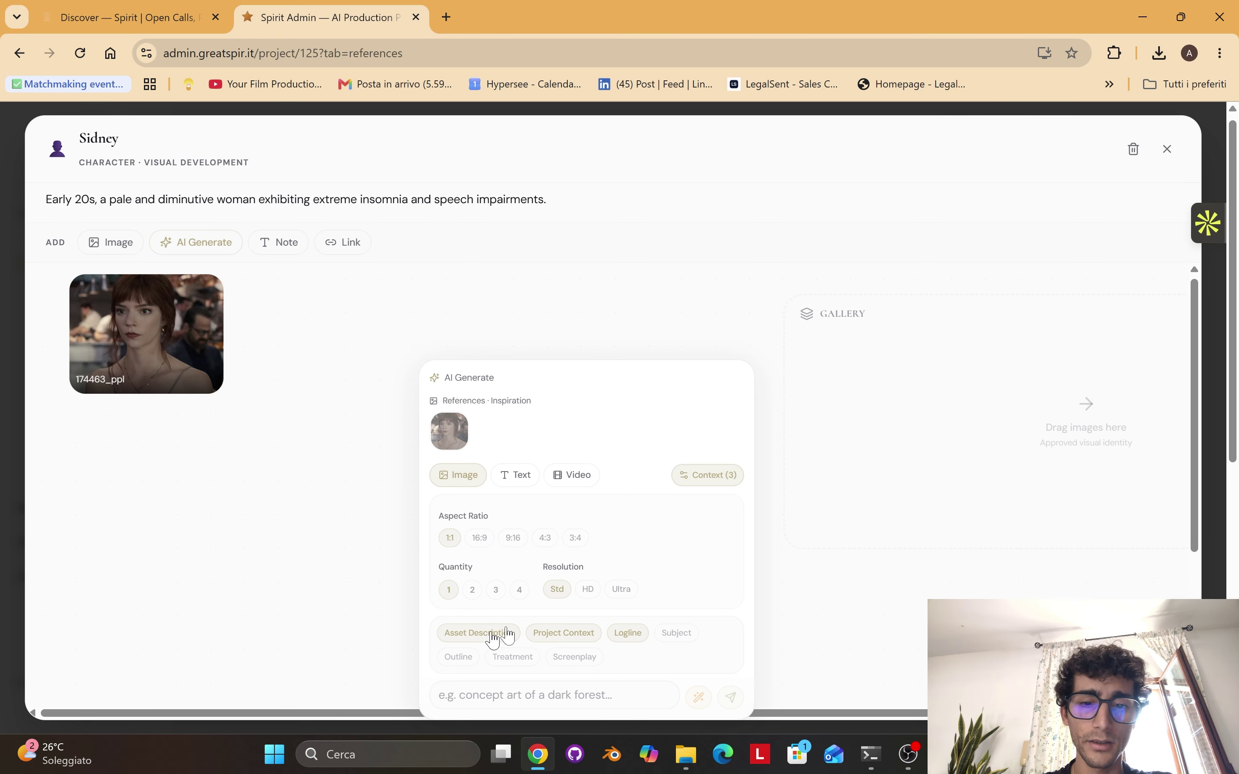
click(720, 475)
click(279, 347)
- Open AI Generate for the 174463_ppl image, extract a prompt from it, set the quantity to 2 and read through the prompt
mouse_move(167, 344)
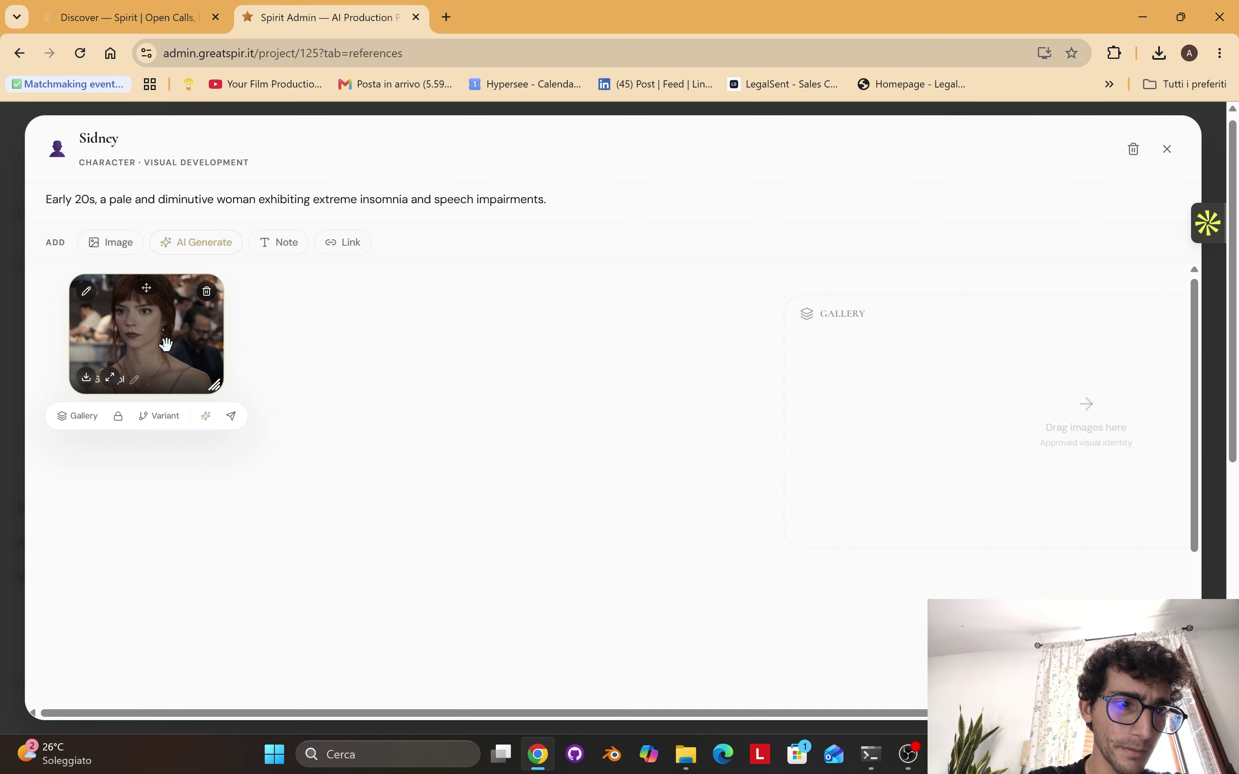
click(167, 344)
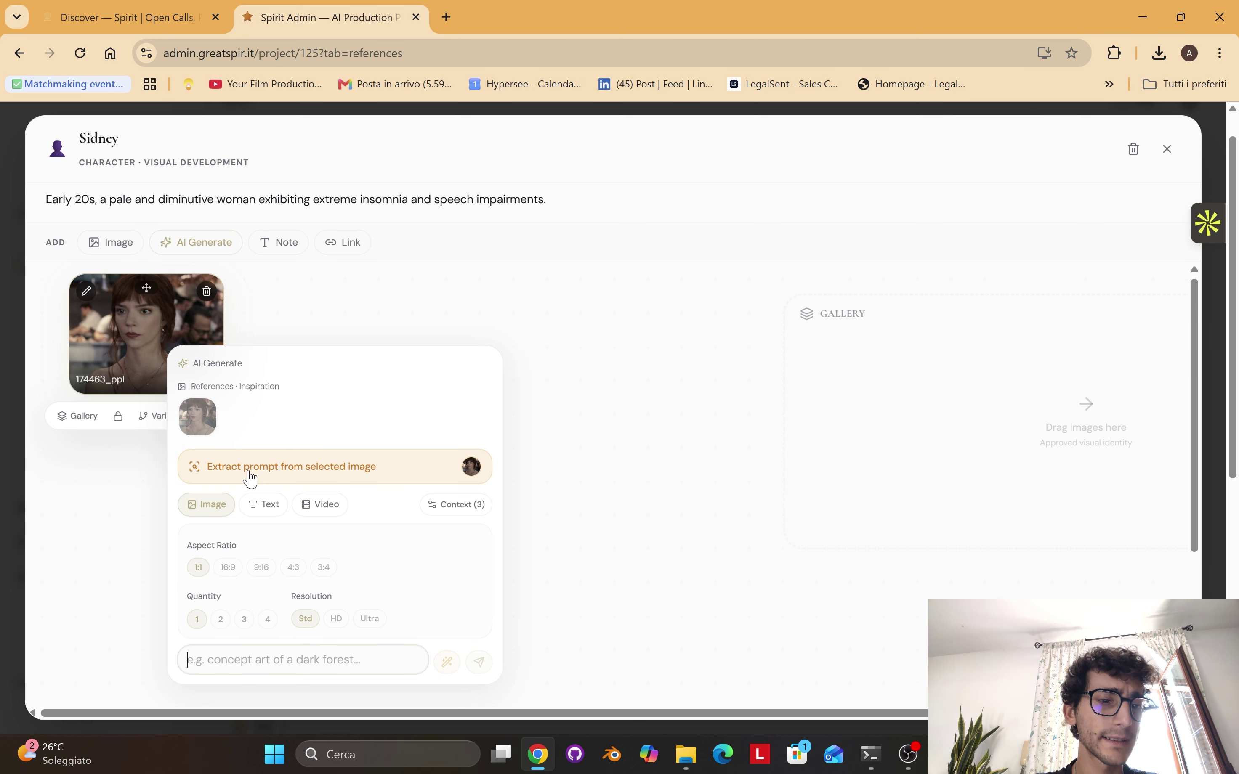
click(343, 480)
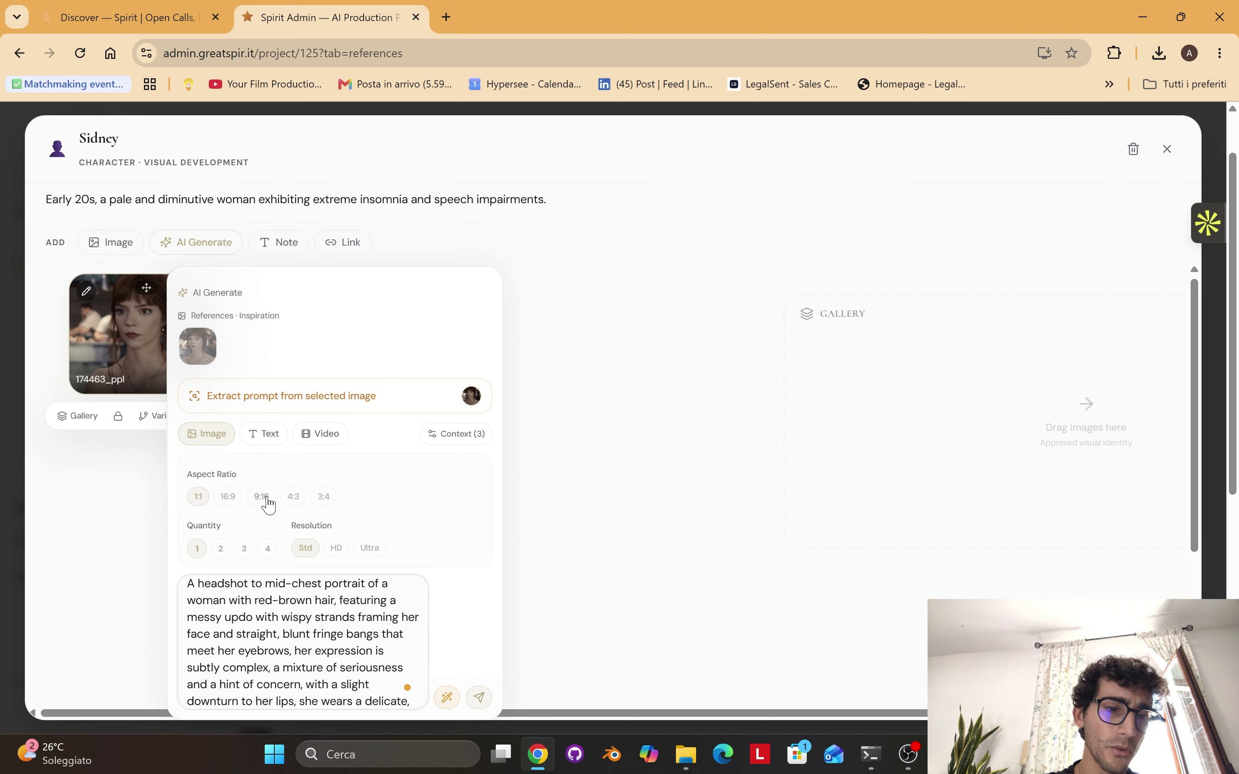
click(220, 549)
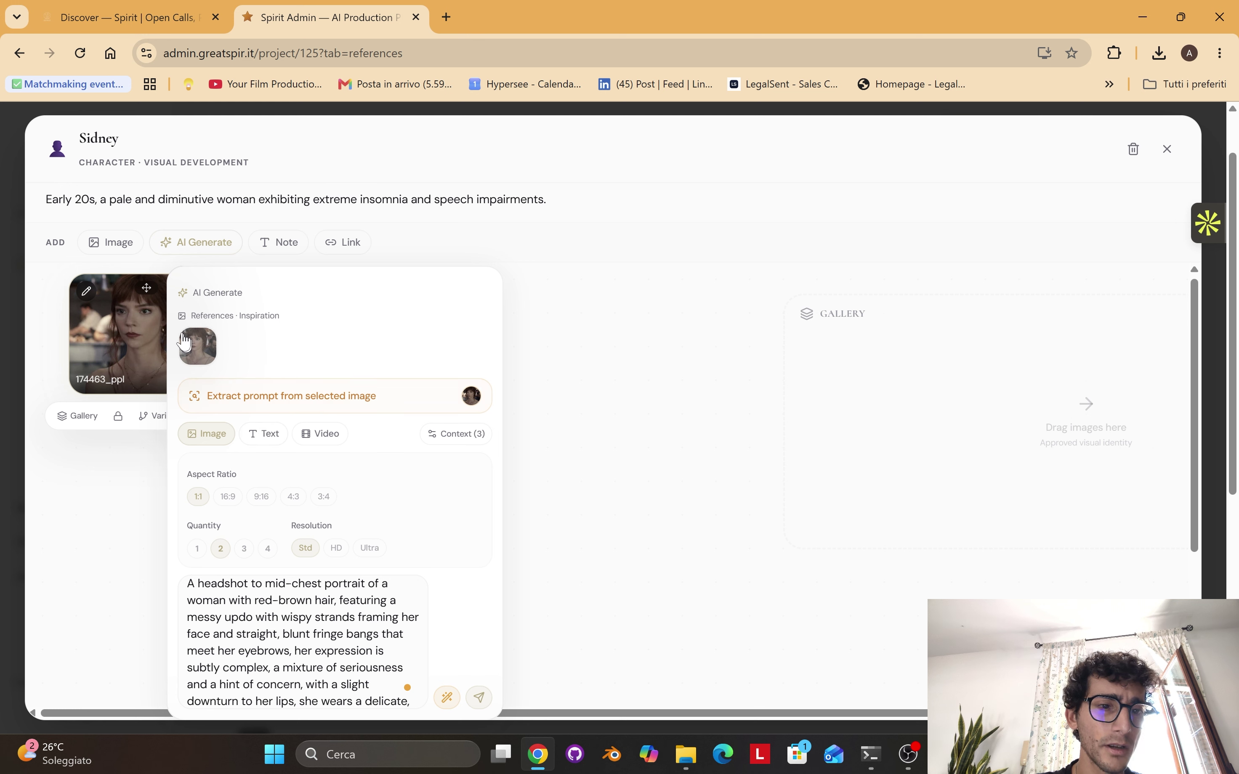
scroll(338, 537, down, 3)
scroll(365, 606, up, 1)
click(365, 606)
scroll(399, 638, down, 1)
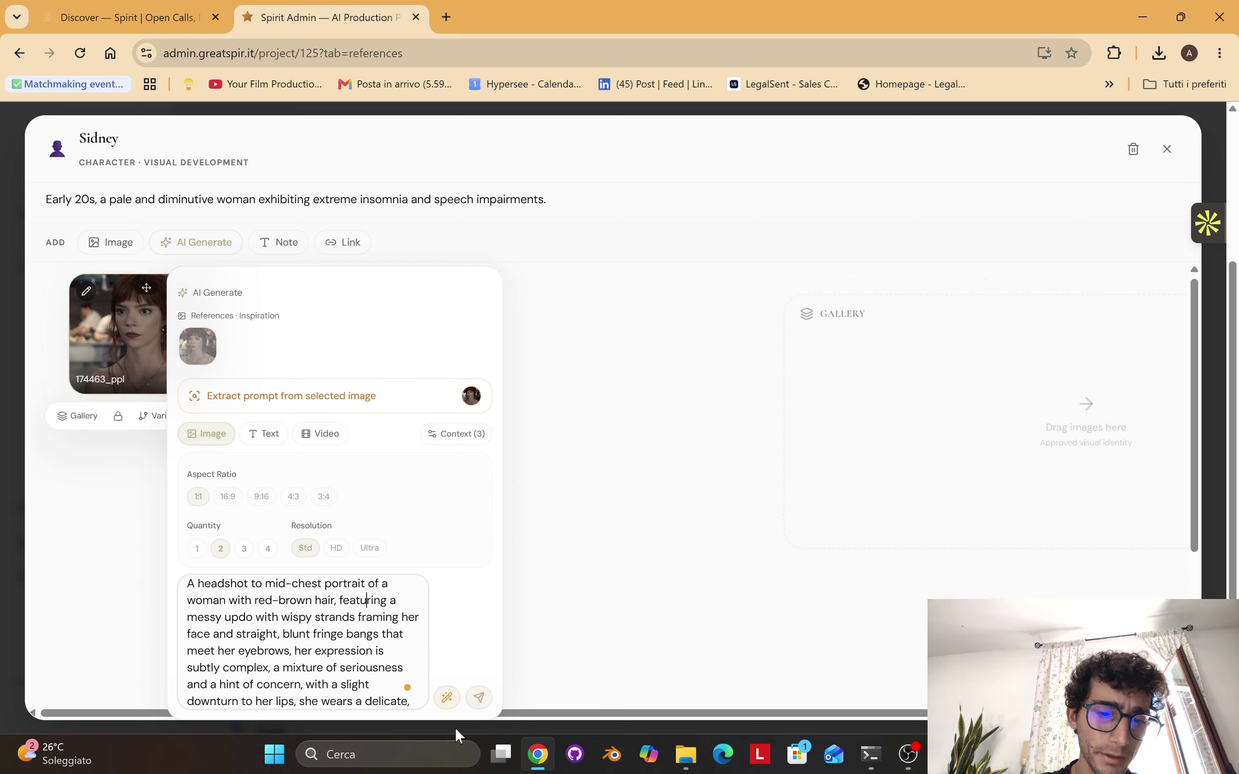
- Enhance the extracted image prompt with the custom instruction "Make here blonde"
click(447, 698)
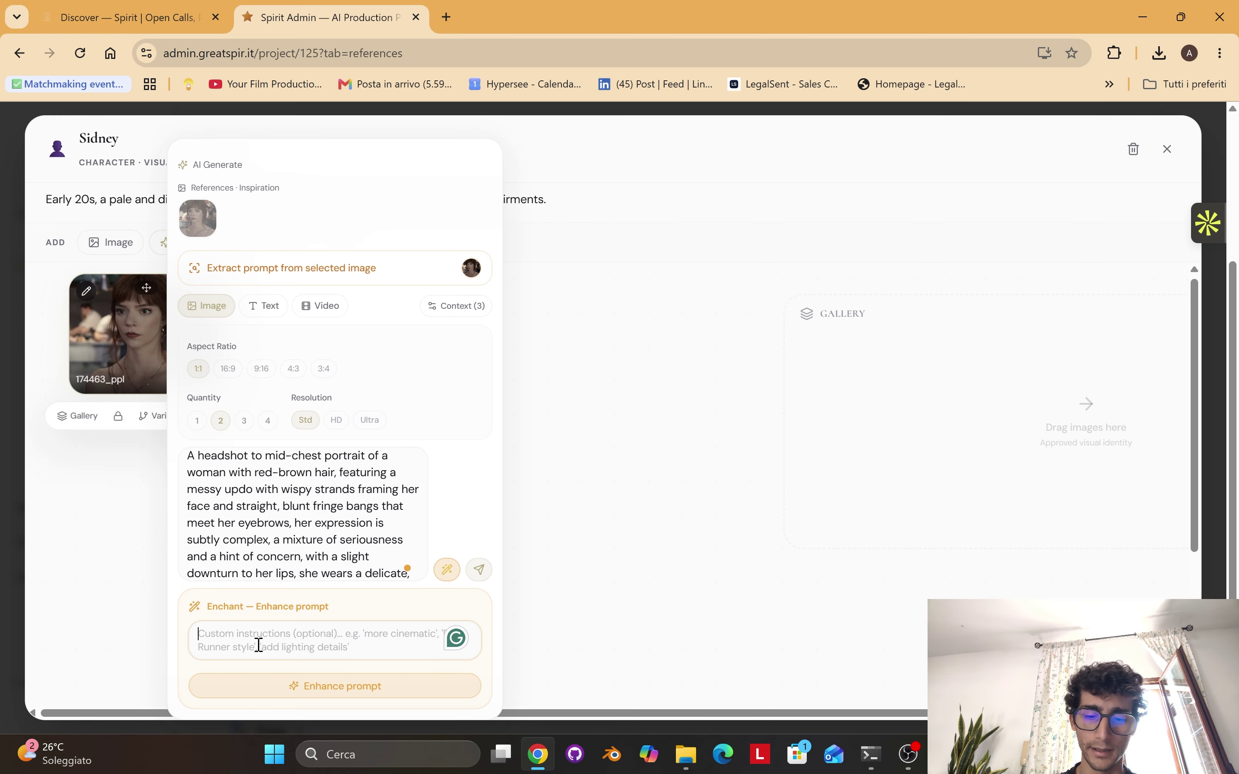
key(Caps_Lock)
text(Make he)
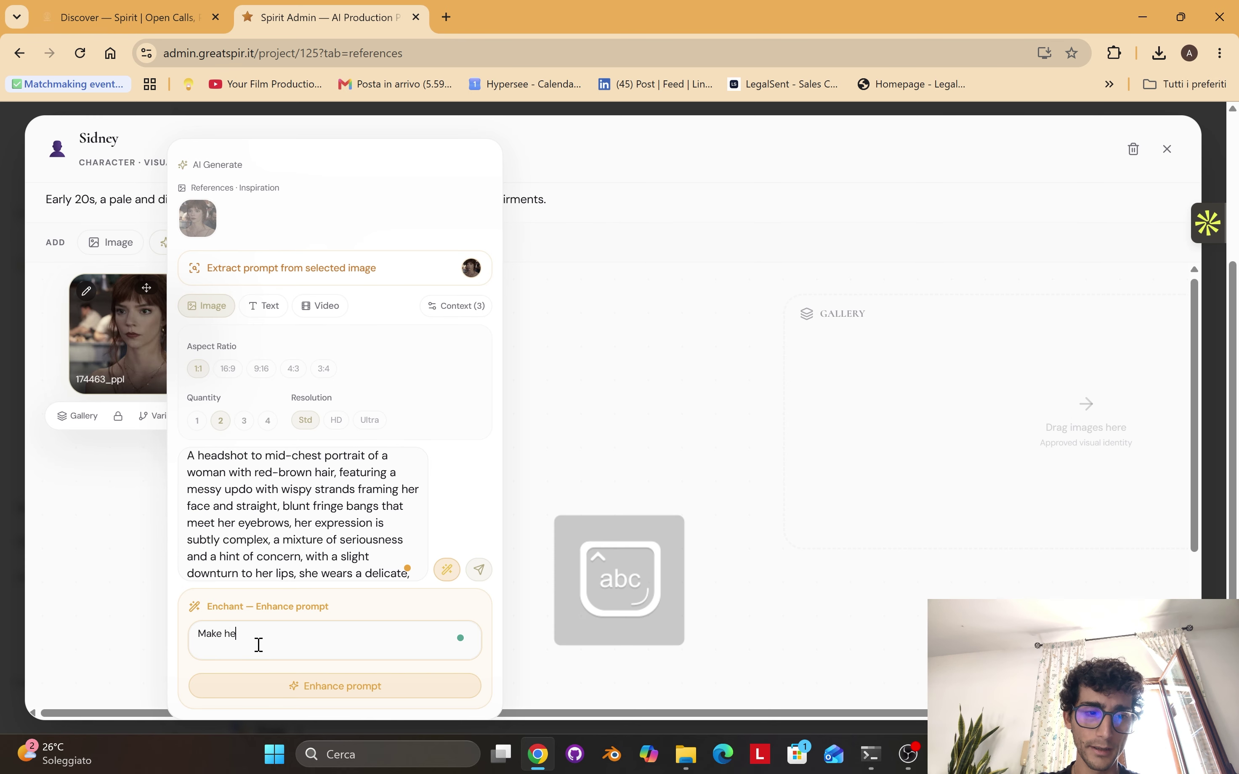
text(re blonde)
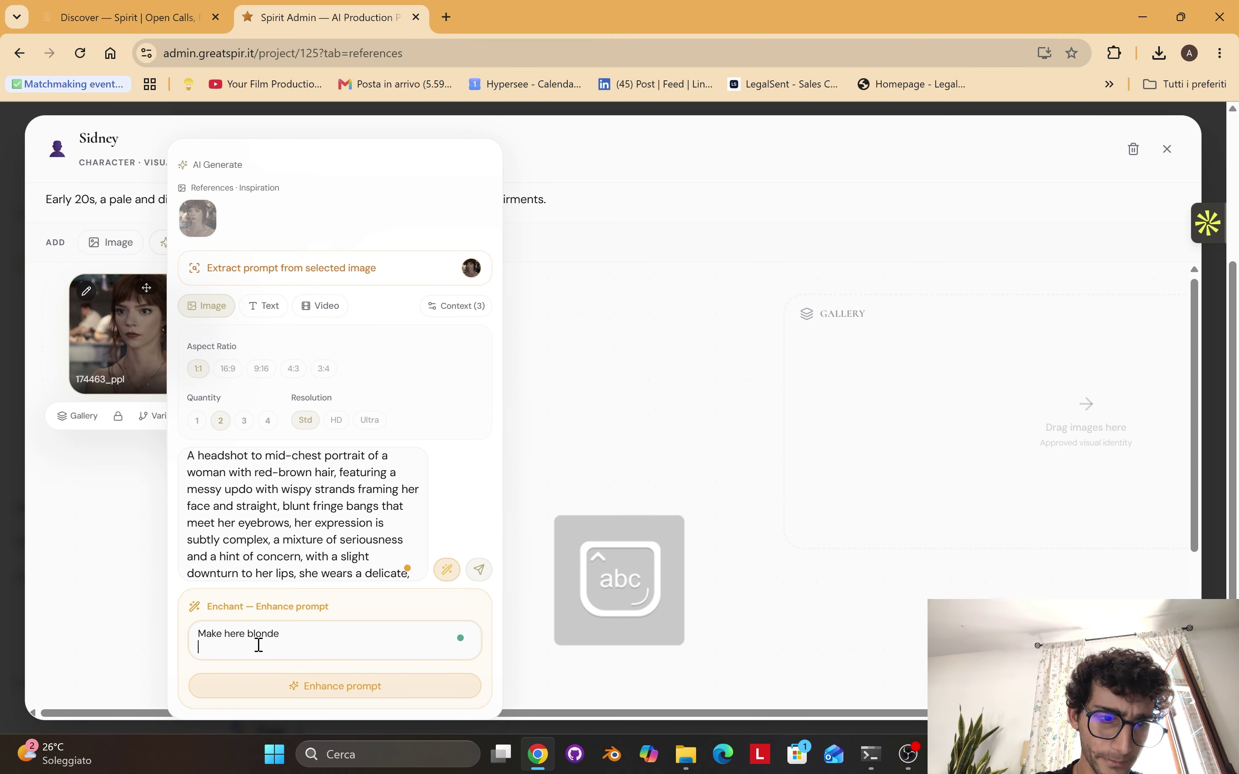
click(353, 686)
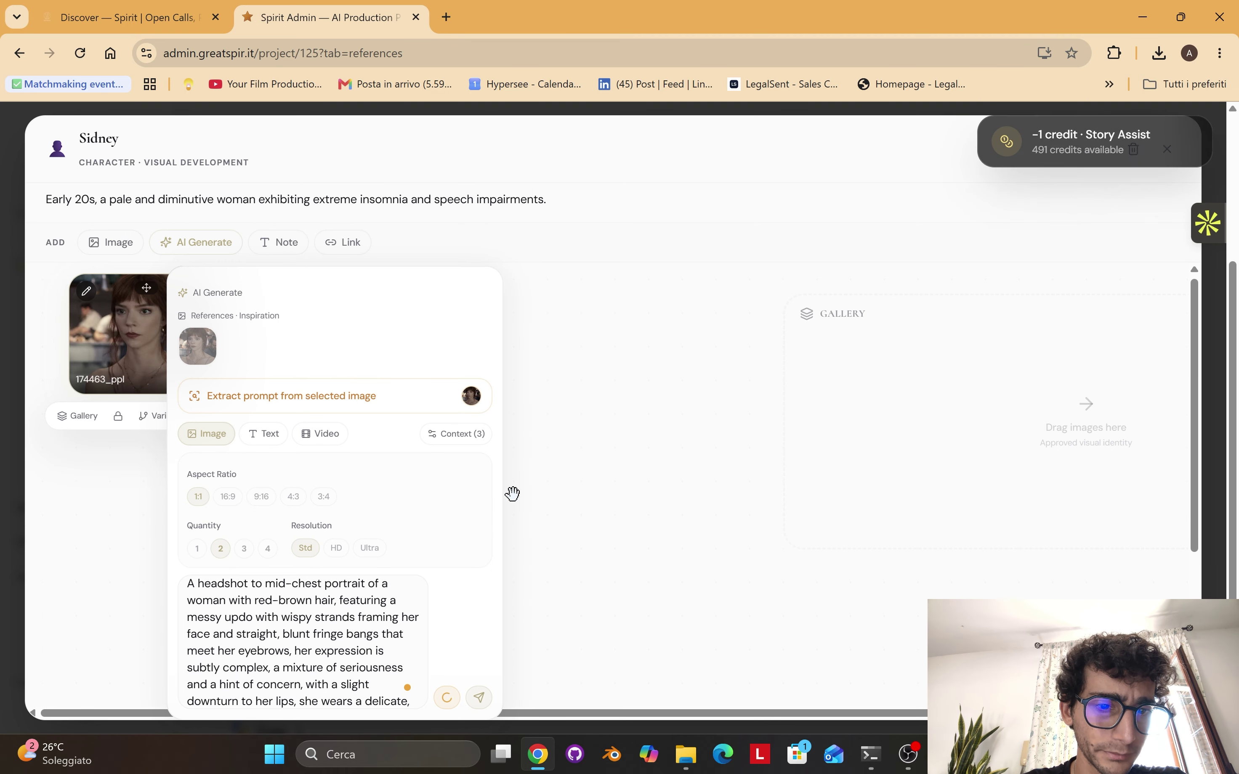
- Add Subject to the image generation's context sources and exclude Project Context
click(468, 435)
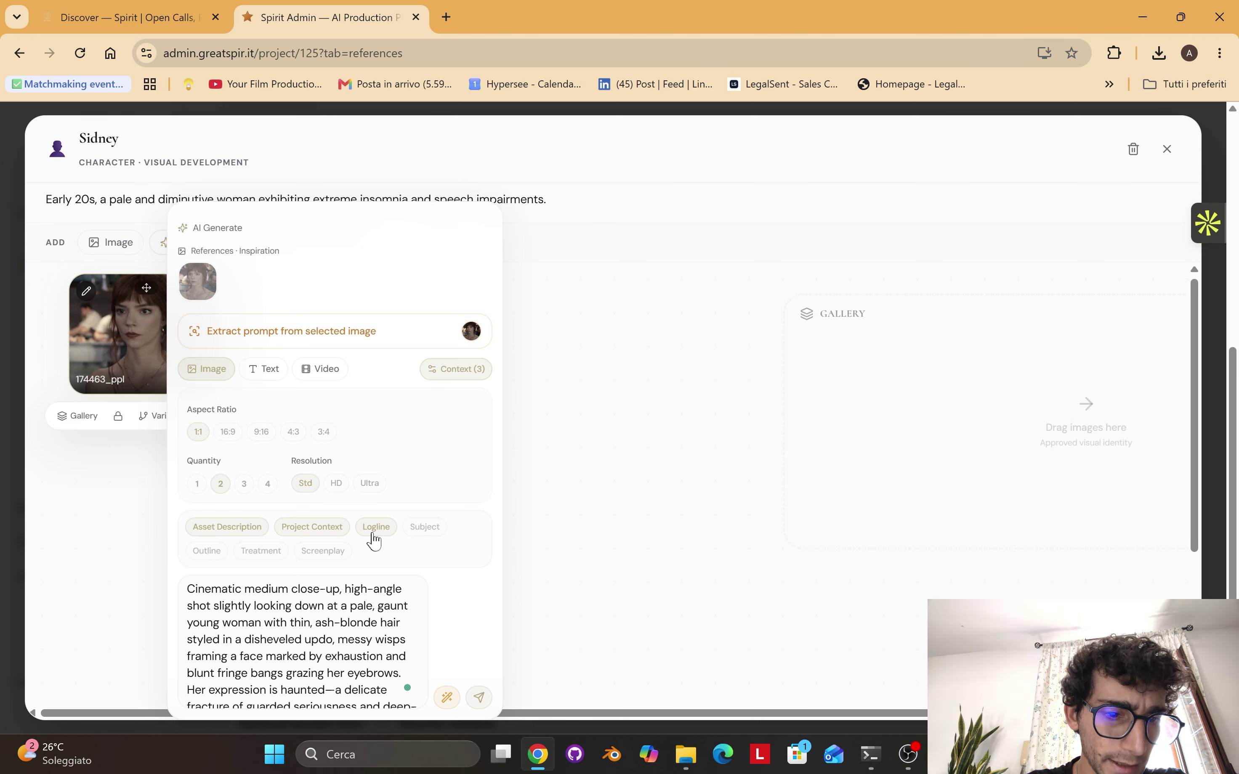
click(425, 528)
click(226, 532)
click(313, 531)
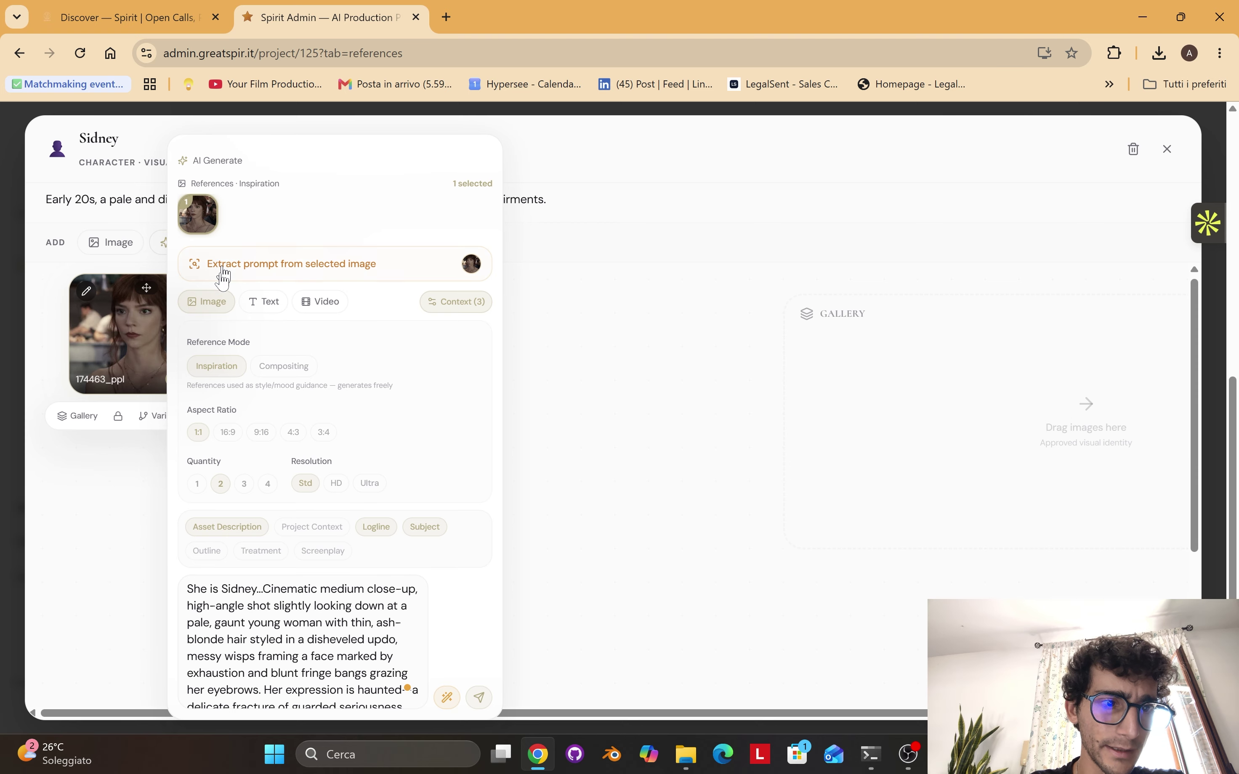
- Generate the two images from the enhanced prompt and arrange them beside the 174463_ppl reference on Sidney's board
click(484, 697)
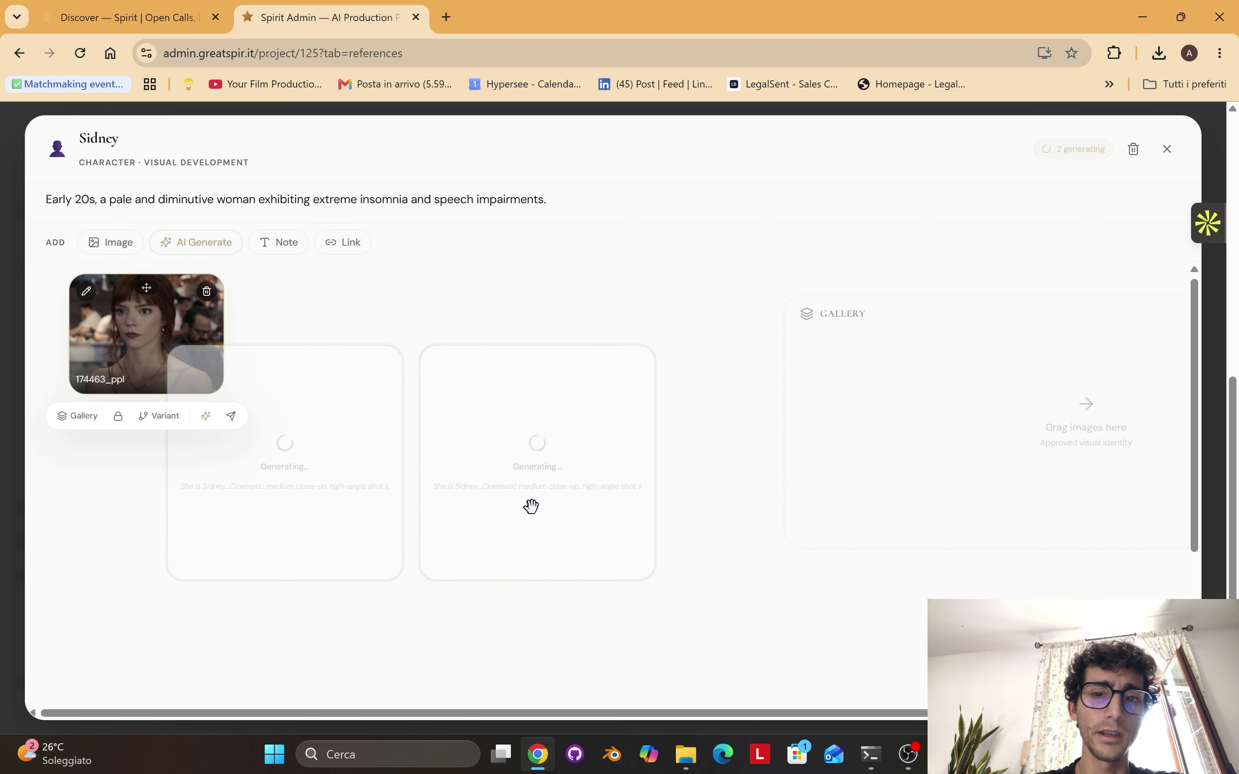
drag(531, 506, 672, 500)
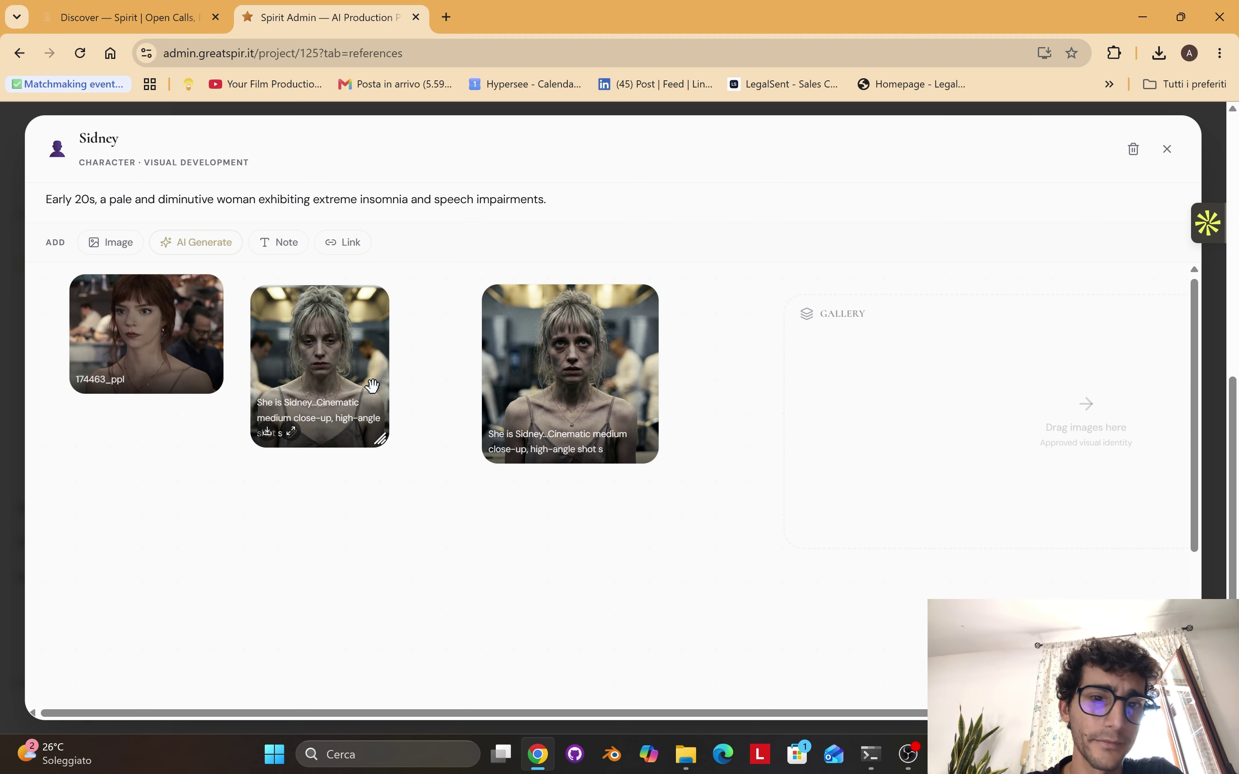
key(Escape)
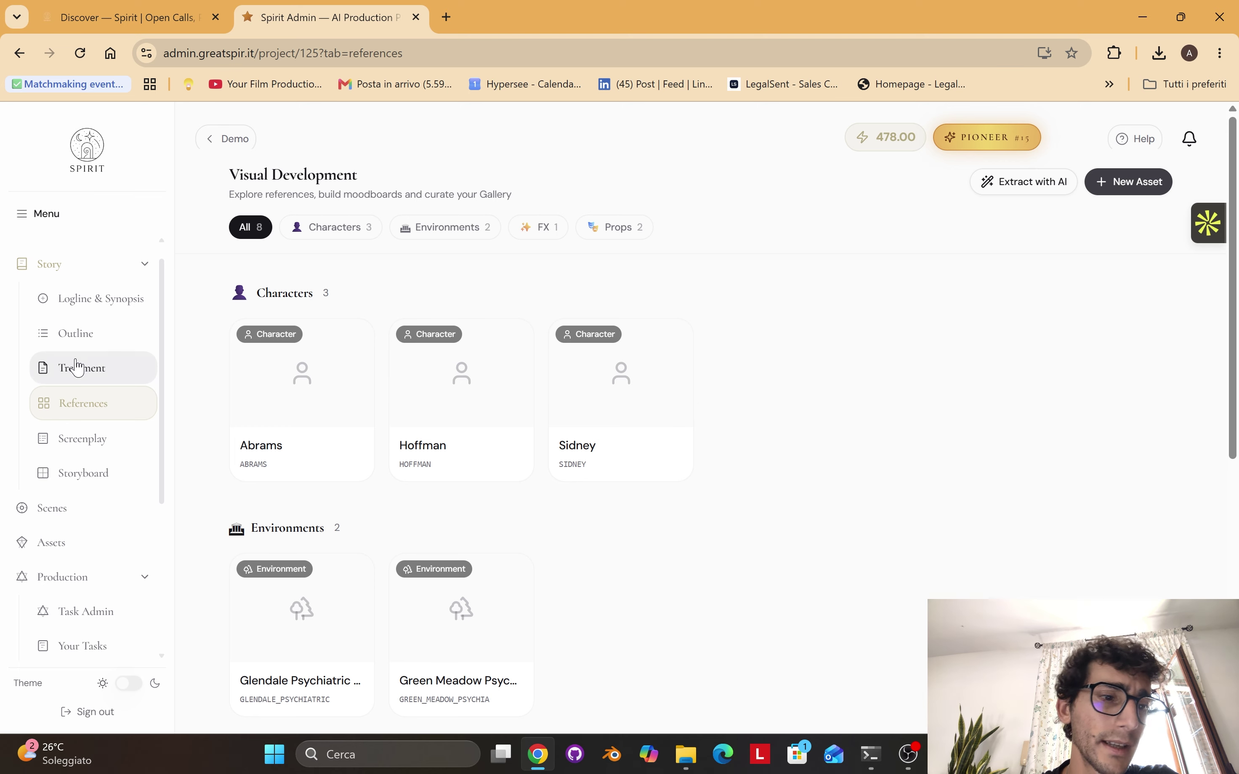
- Open the project's screenplay and look through the opening of the Glendale Psychiatric Hospital scene
click(88, 437)
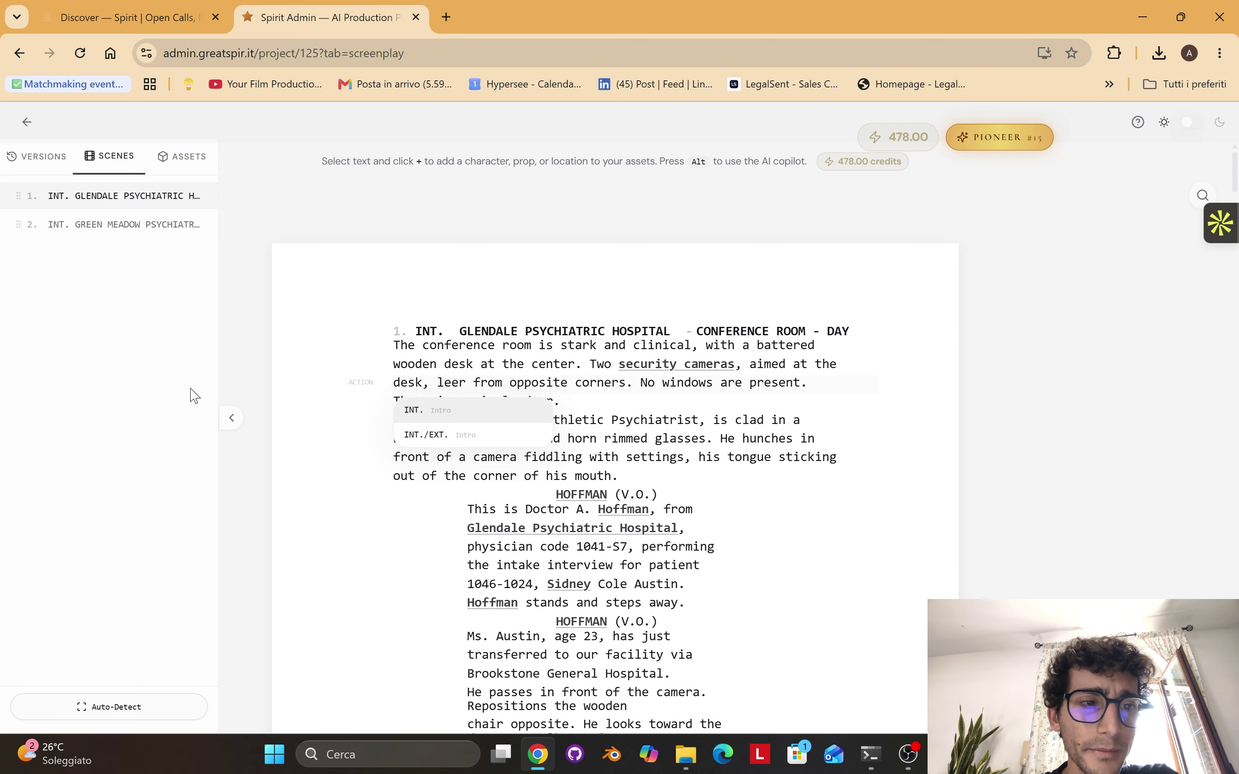
click(539, 329)
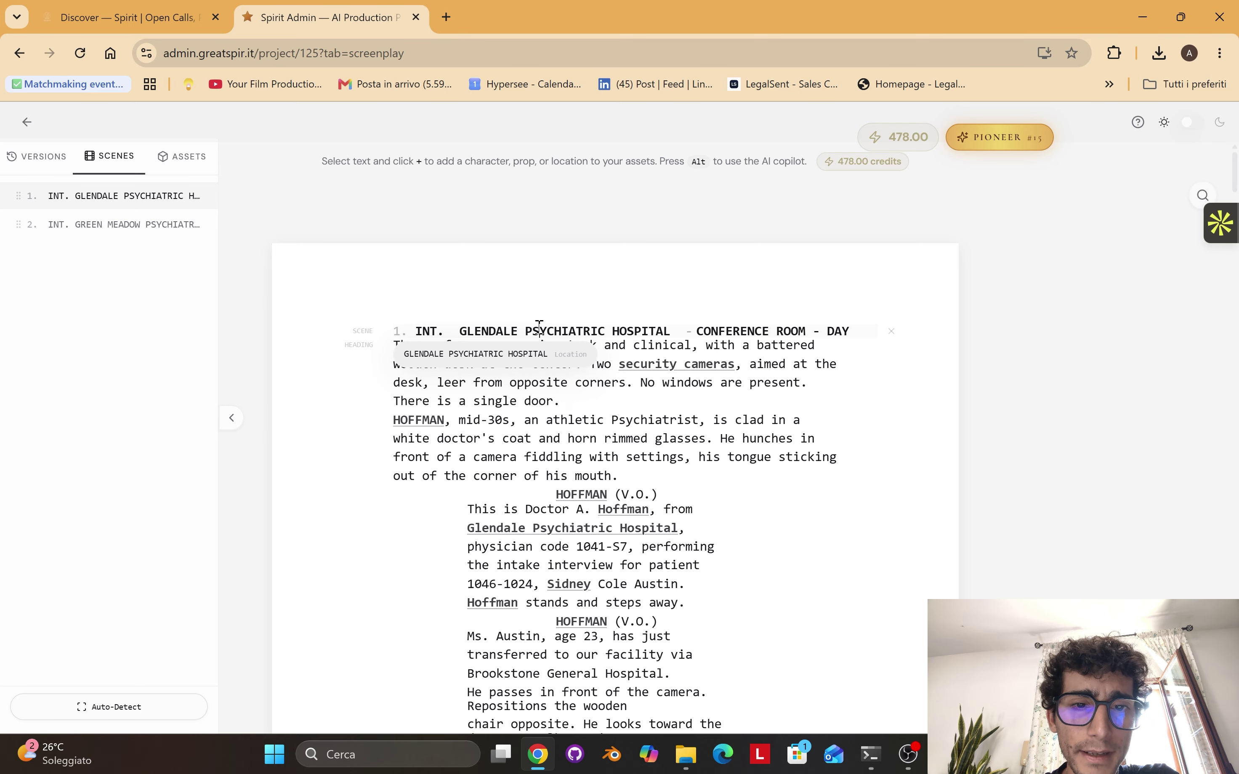
scroll(883, 497, down, 8)
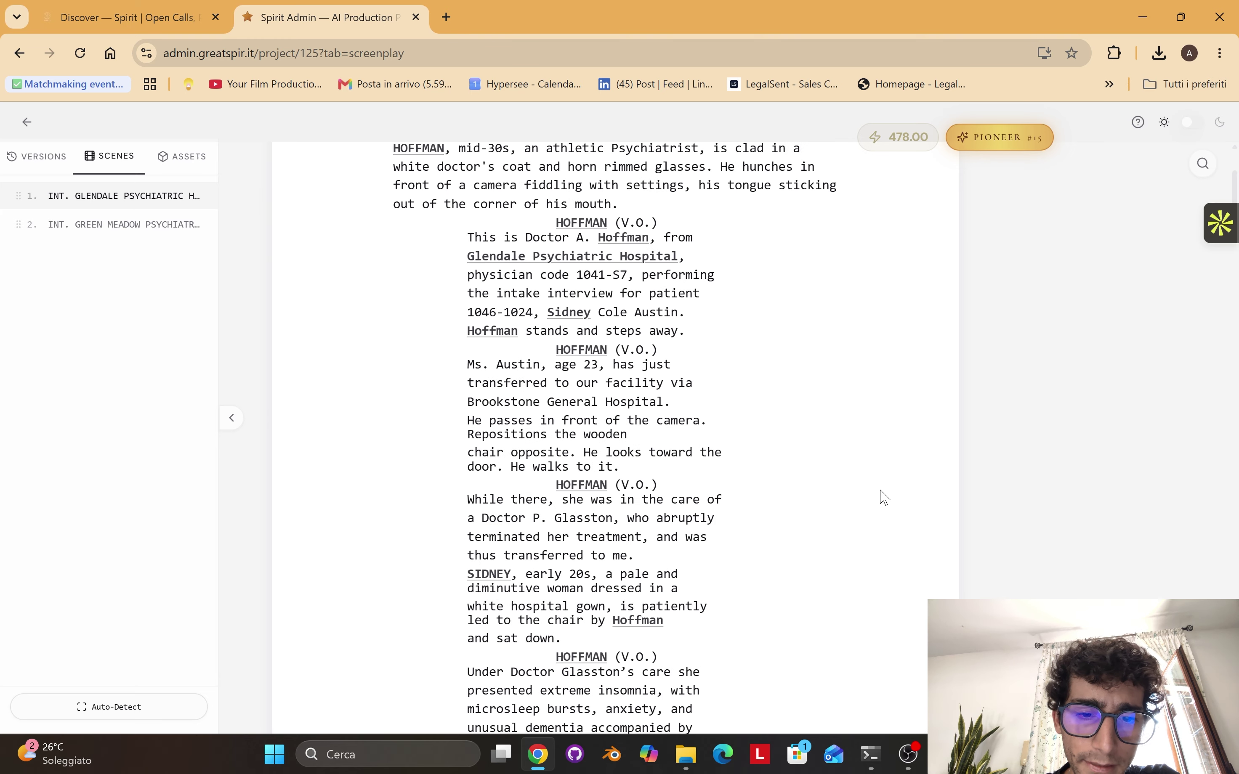
scroll(879, 498, up, 8)
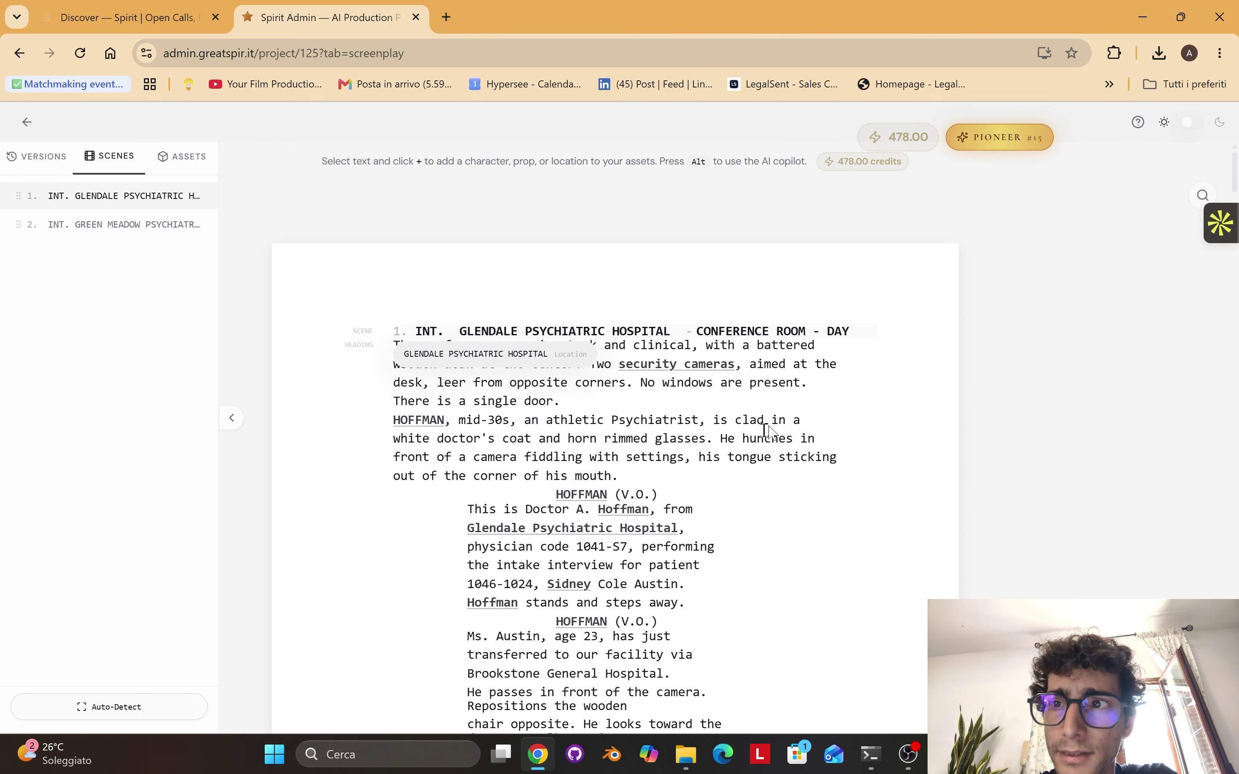
- Read through the screenplay editor's how-to guide and display the screenplay's list of assets
click(1138, 122)
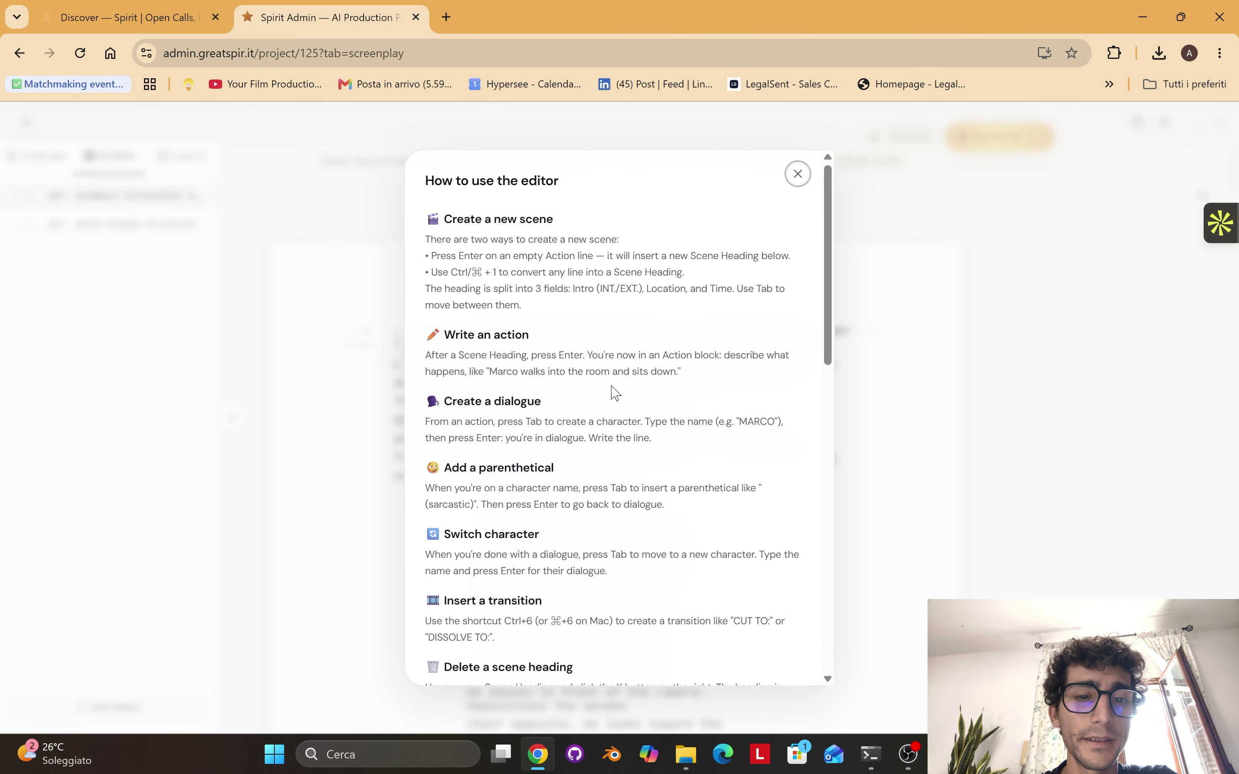
scroll(615, 393, down, 15)
scroll(614, 389, up, 12)
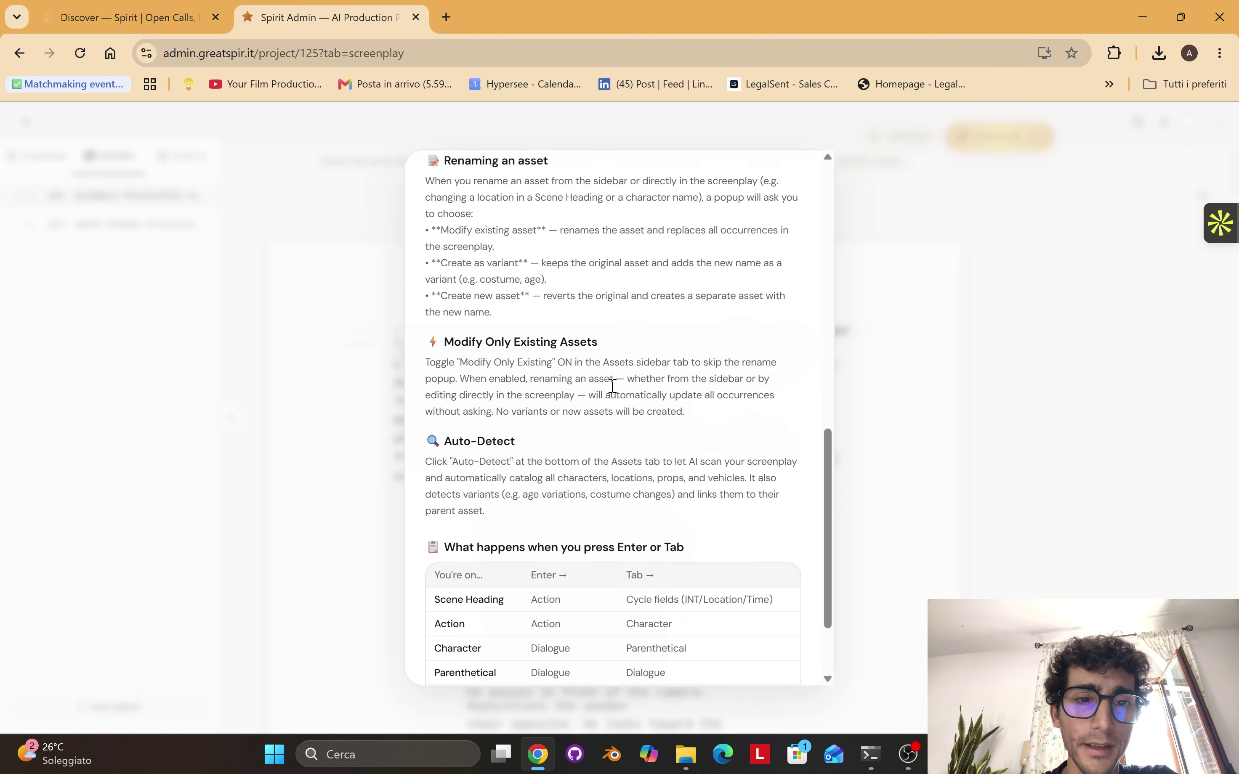
click(105, 238)
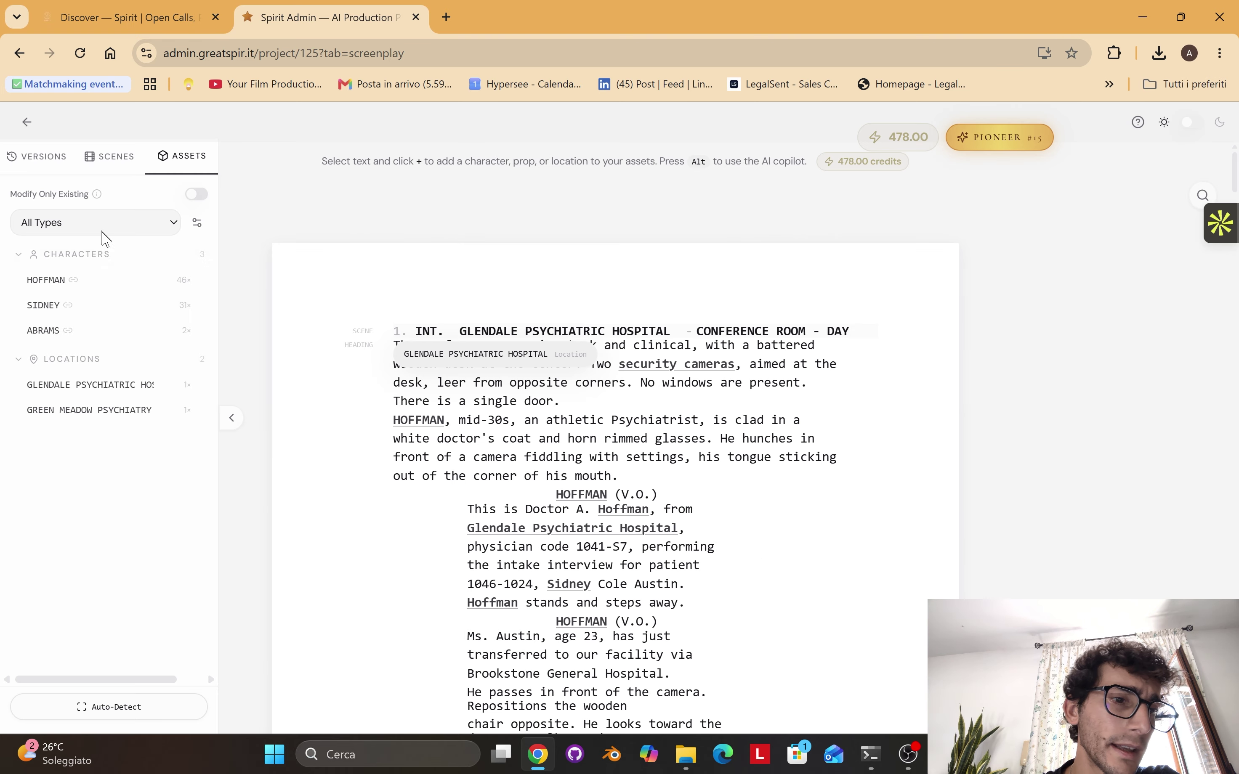
- Select "athletic" in Hoffman's introduction, examine the asset types it can be added as and dismiss the choices
double_click(576, 419)
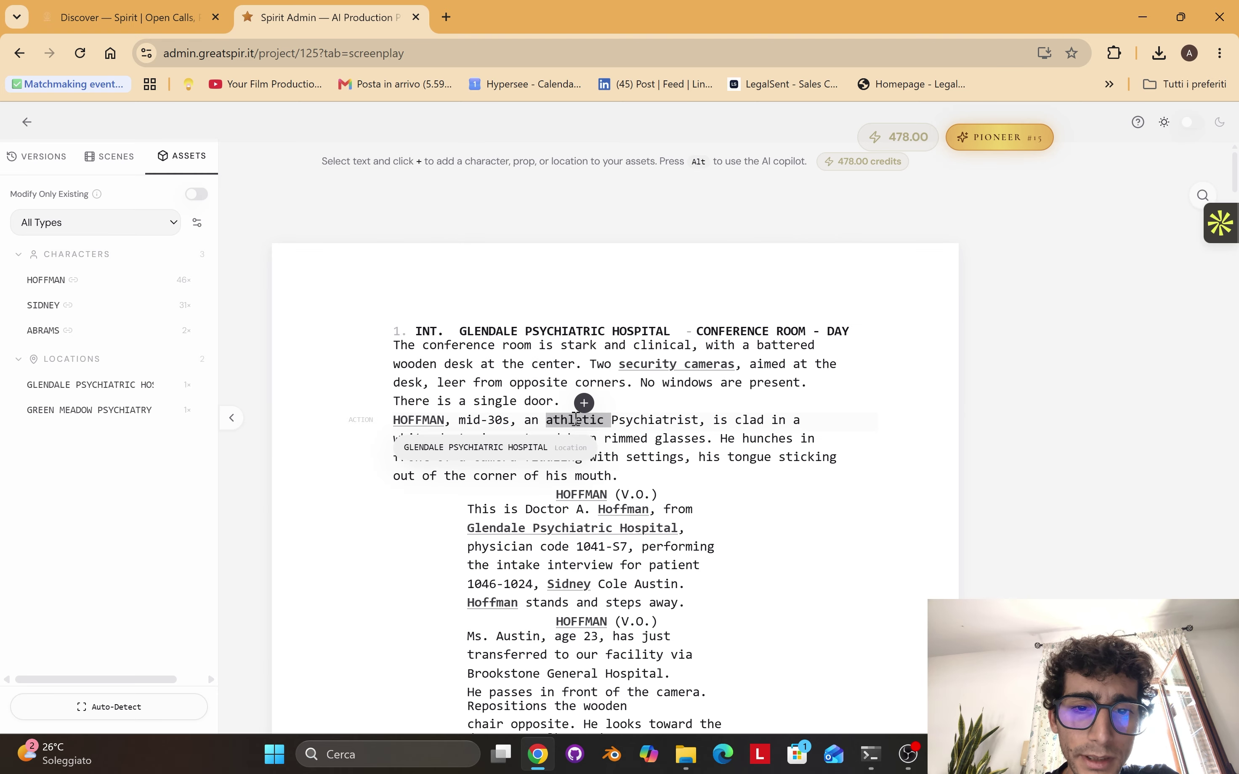
click(584, 403)
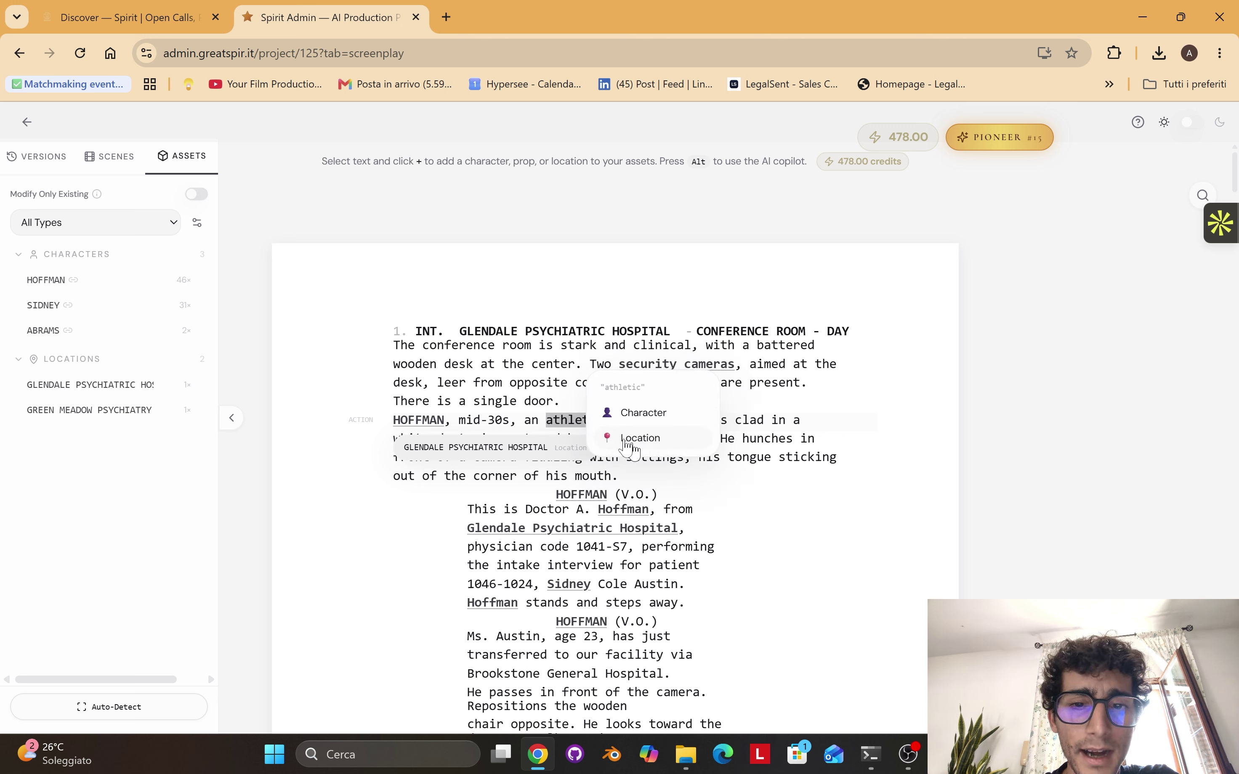
click(513, 368)
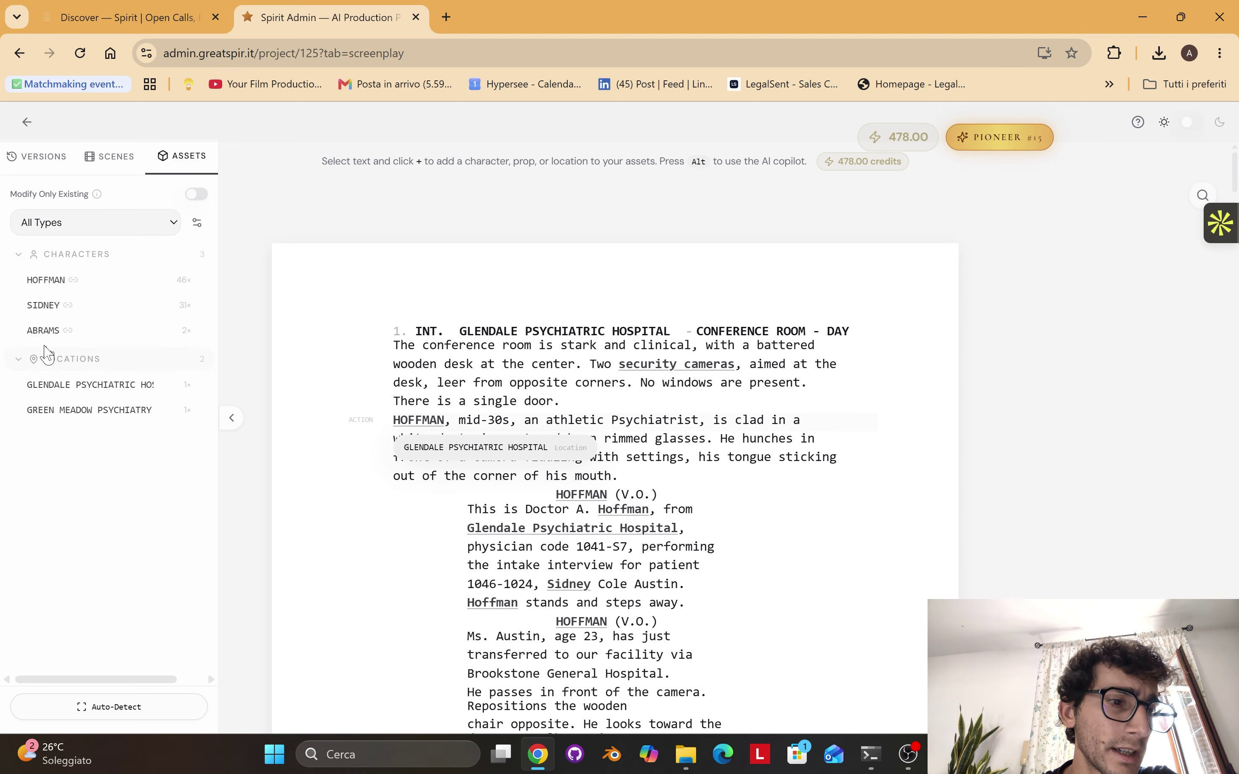
- Try converting ABRAMS to a variant of SIDNEY, cancel the conversion, and briefly open the Spirit Copilot in the screenplay
drag(41, 336, 102, 307)
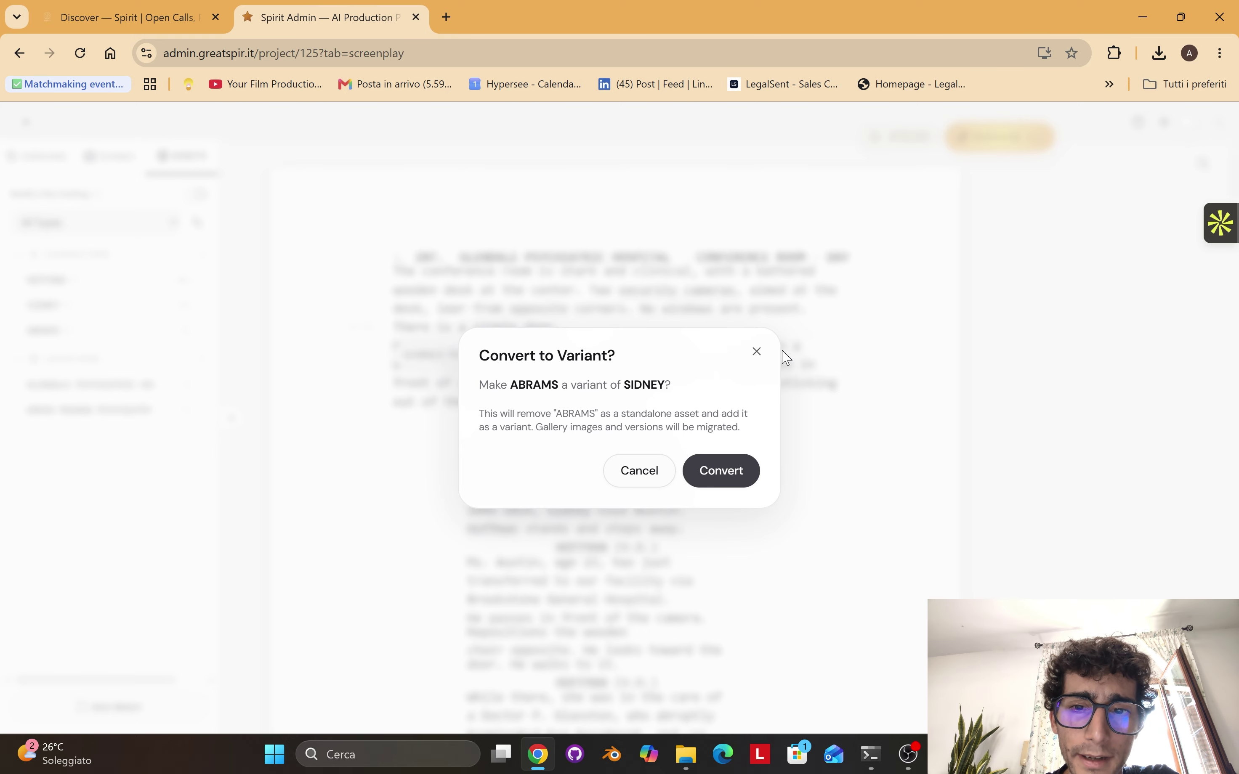
click(756, 352)
key(alt)
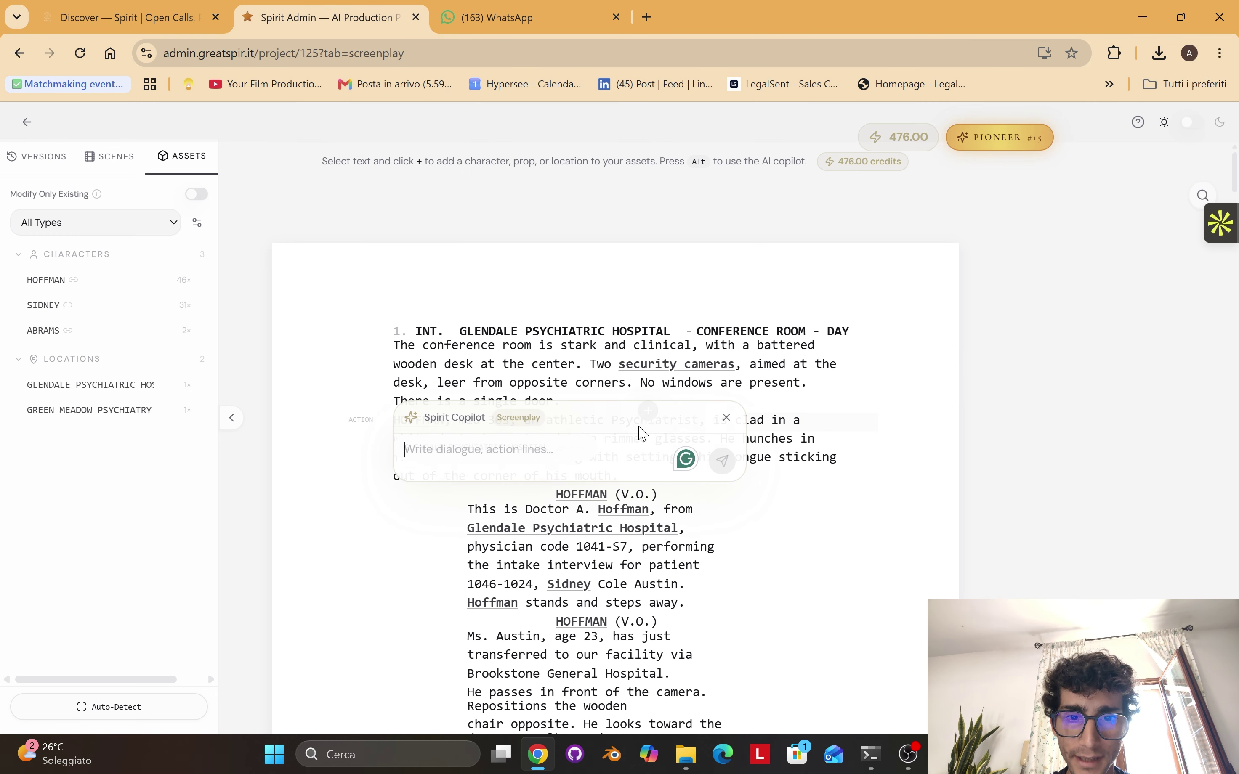
click(706, 325)
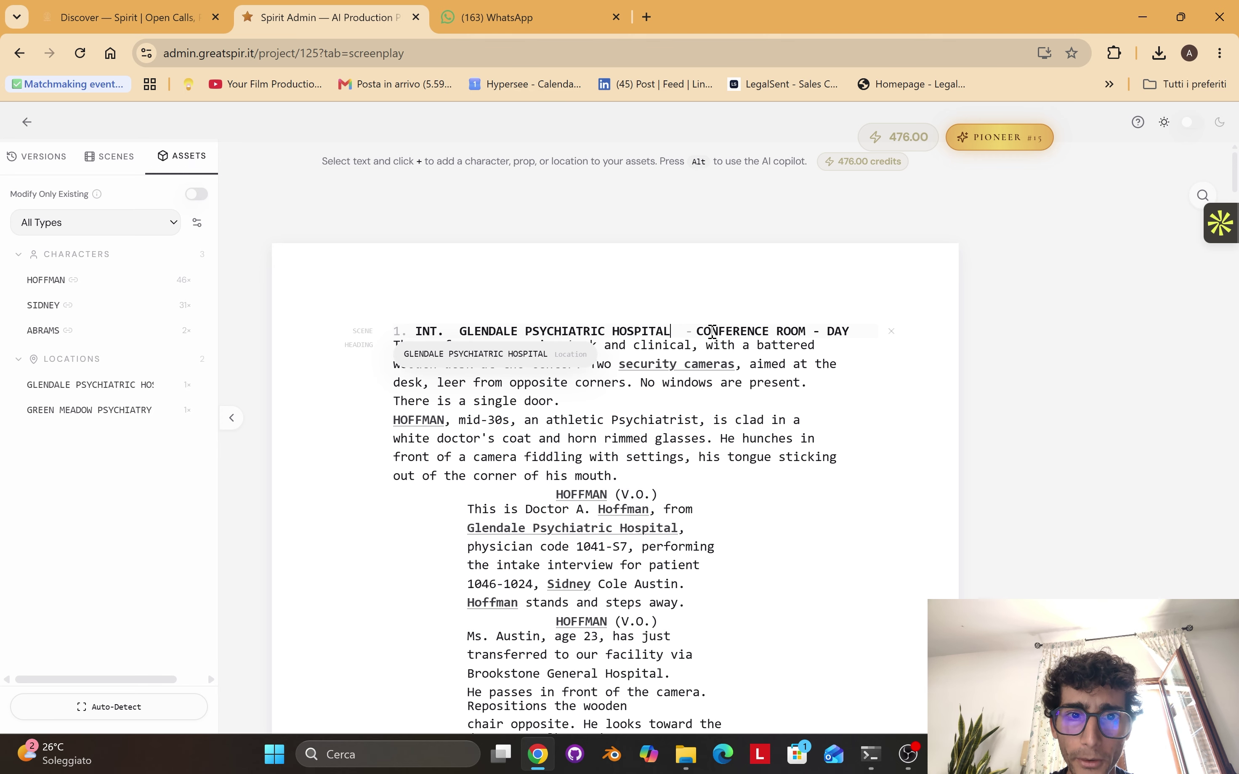
- Check the parts of the first scene heading and view the asset details of GLENDALE PSYCHIATRIC HOSPITAL
scroll(719, 520, down, 3)
scroll(719, 520, up, 3)
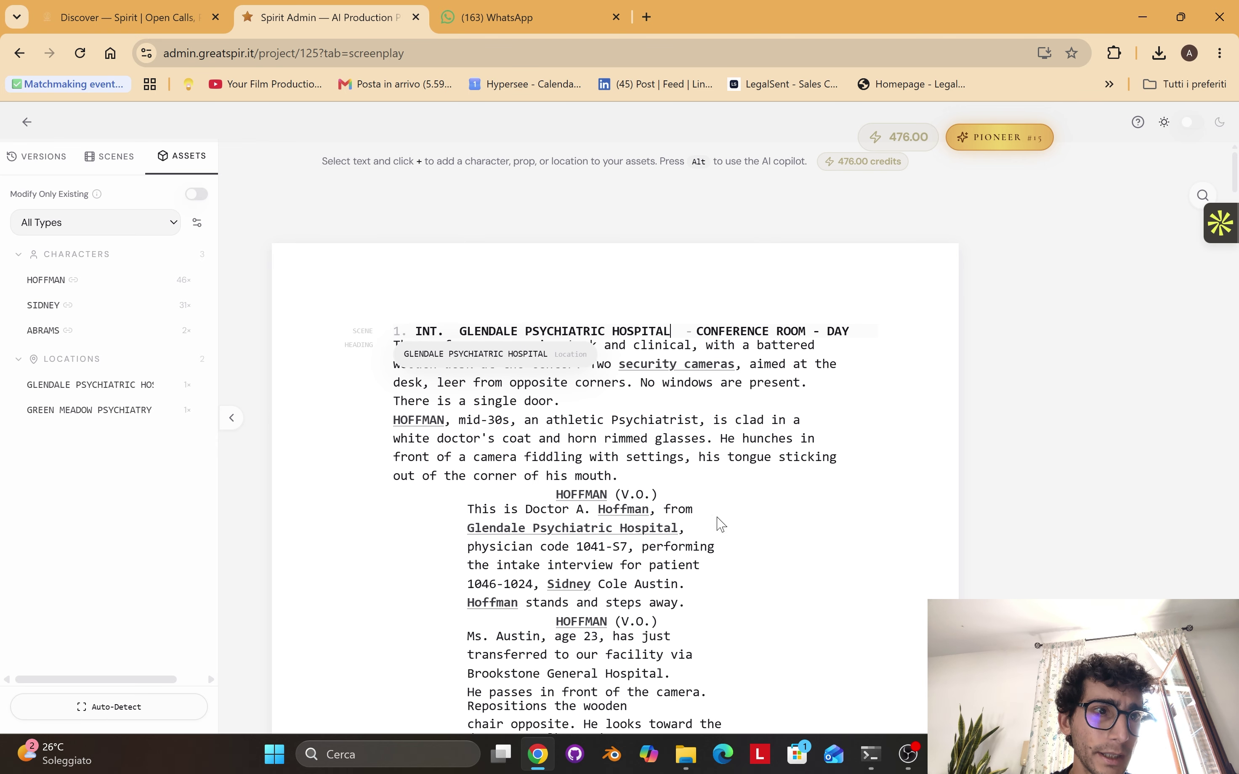
key(shift+End)
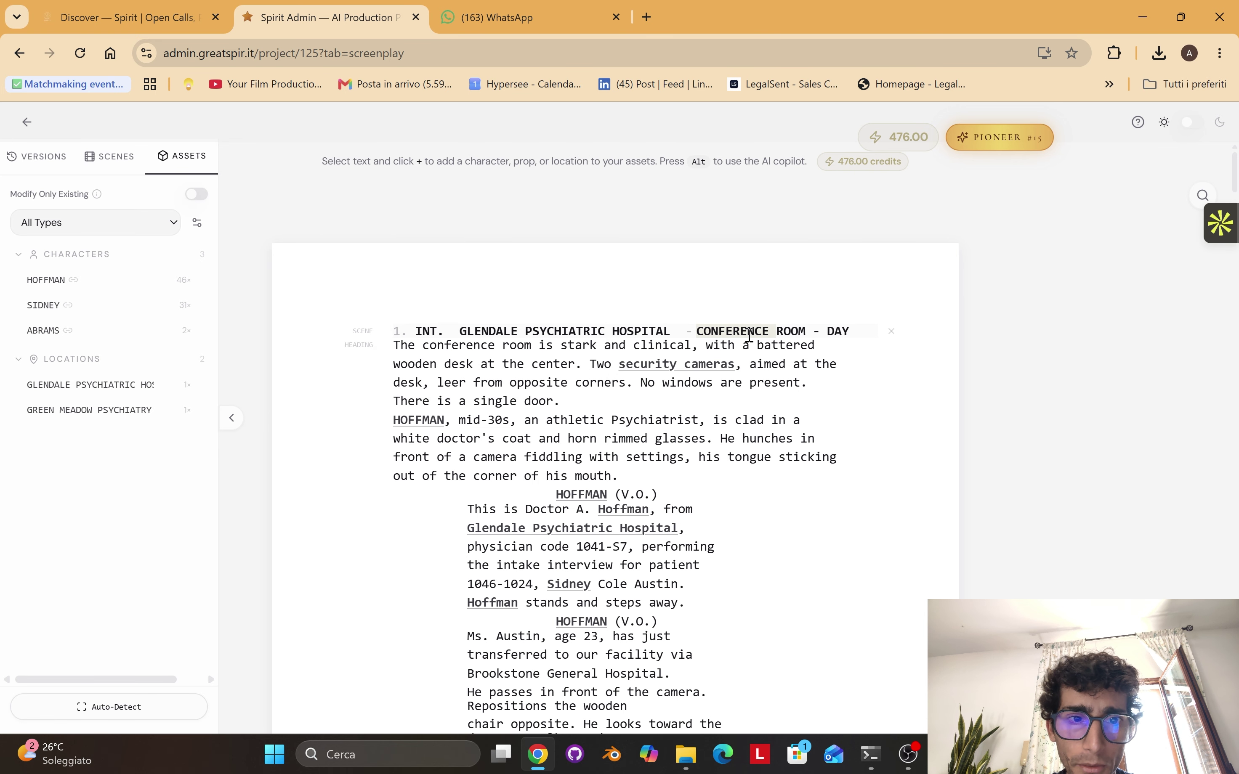
click(639, 330)
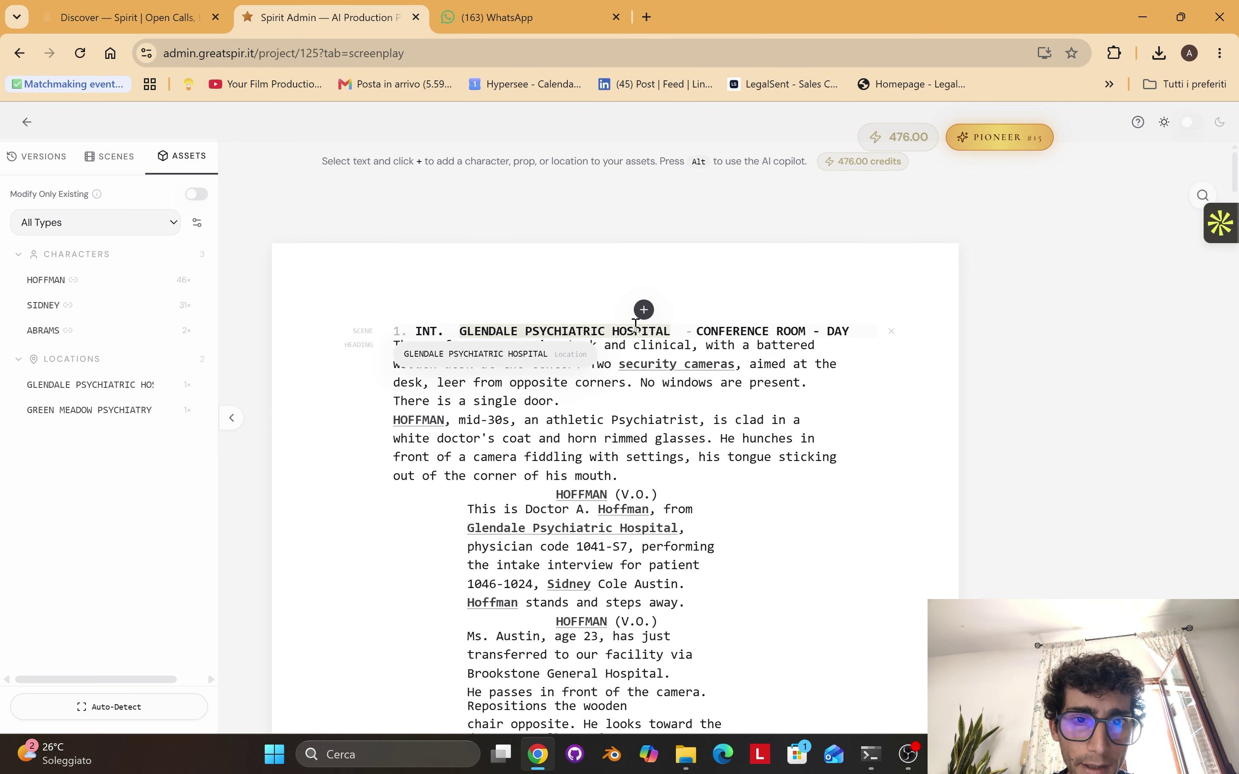
double_click(734, 333)
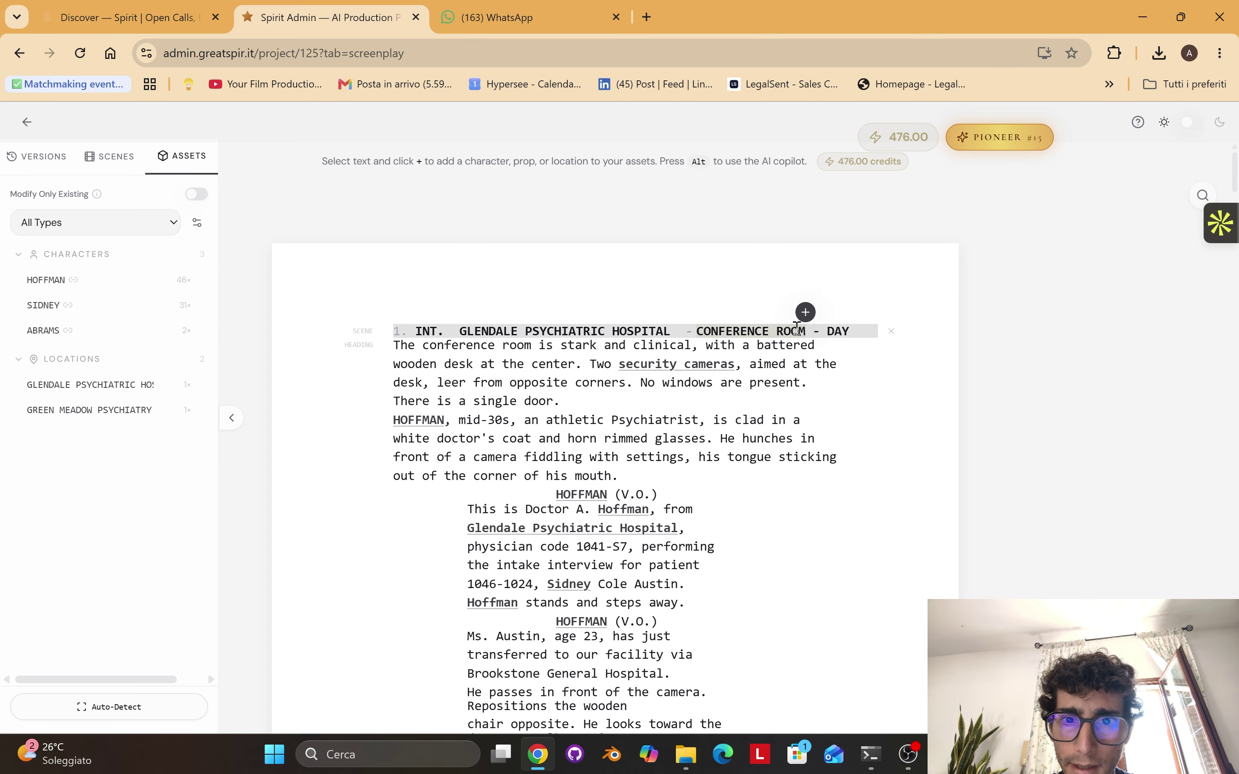
click(762, 329)
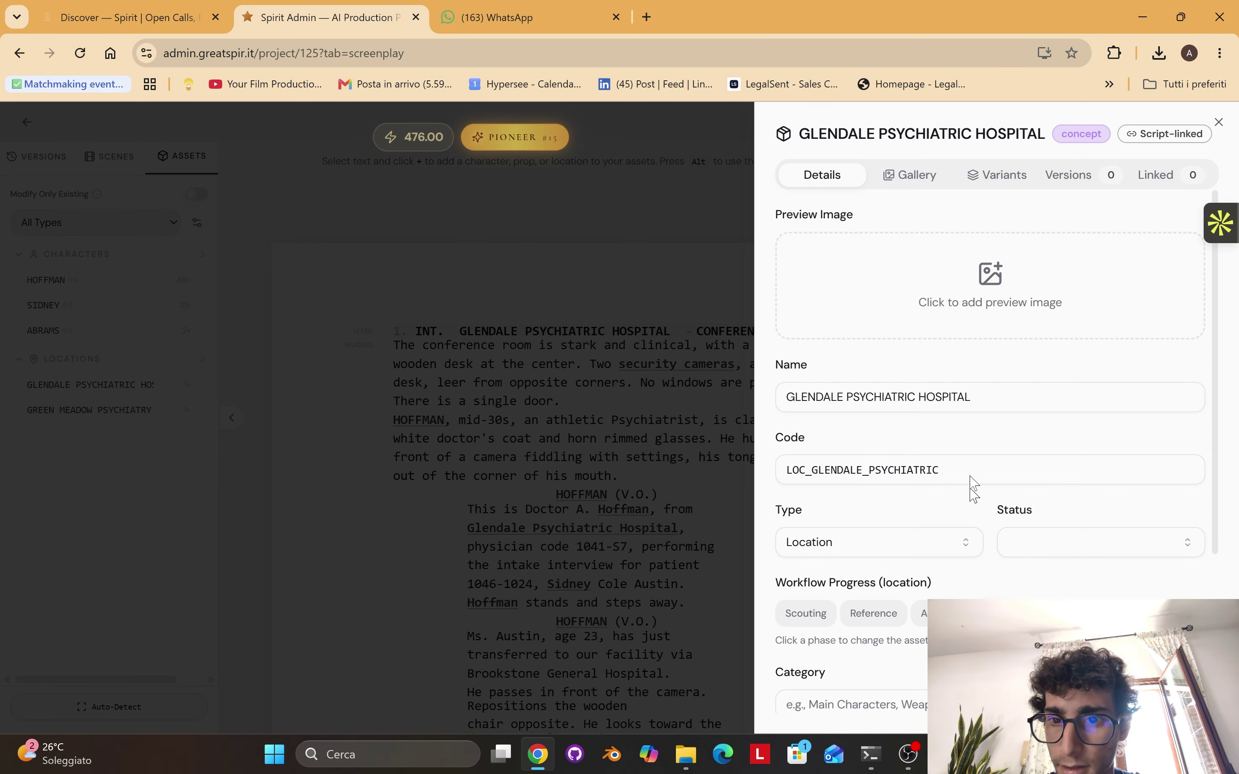
key(Escape)
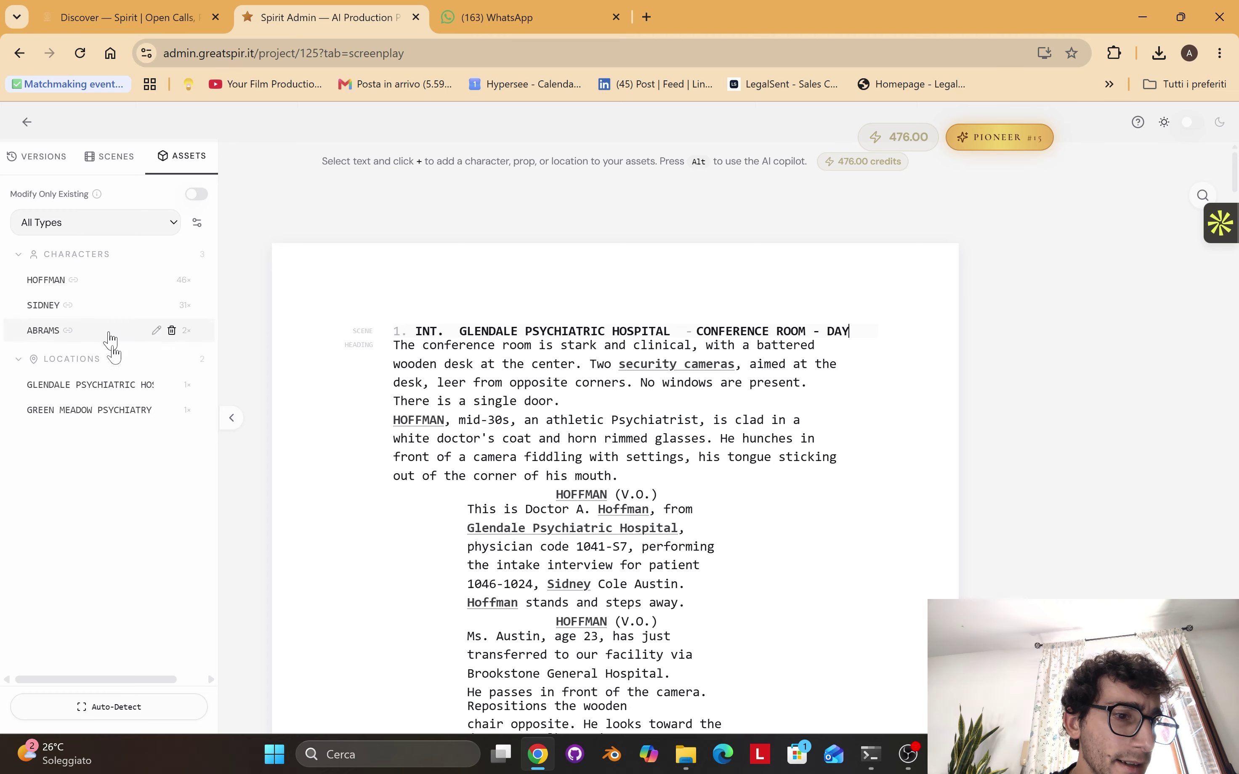
- View the gallery images in Sidney's asset details and go to her visual development references
click(94, 308)
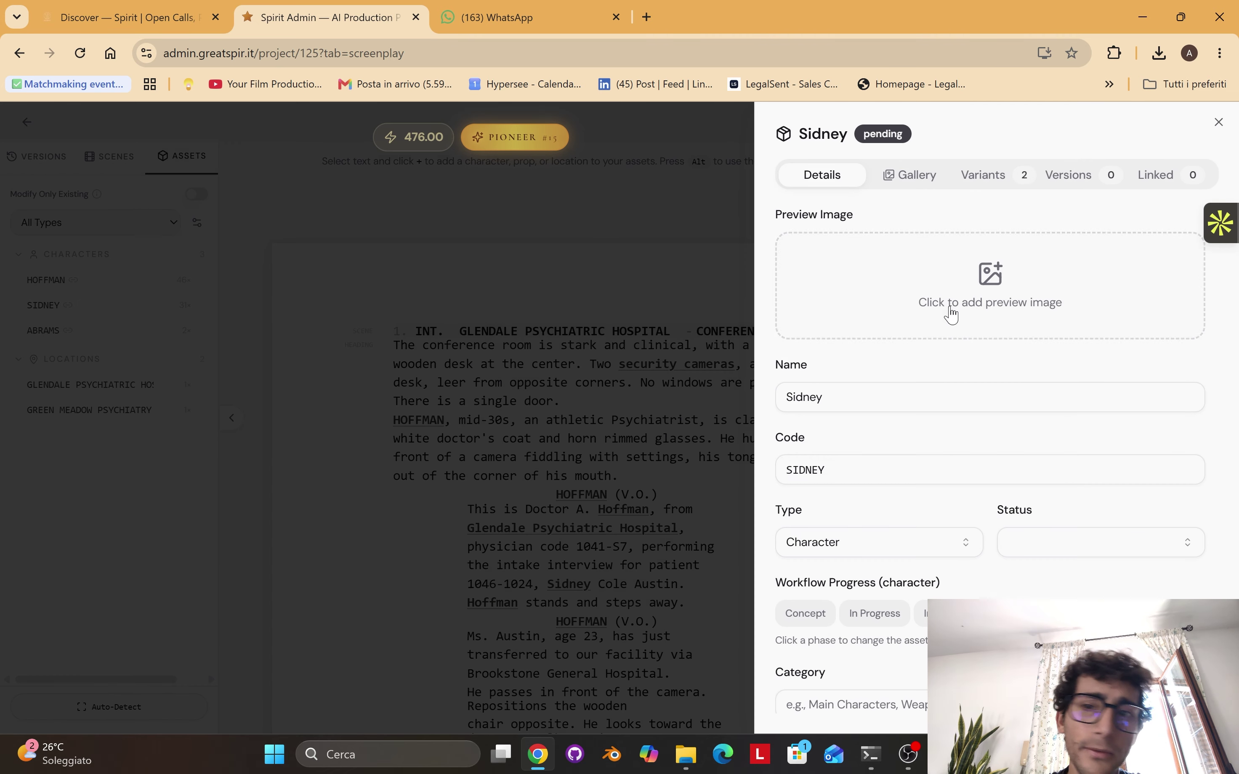
click(911, 184)
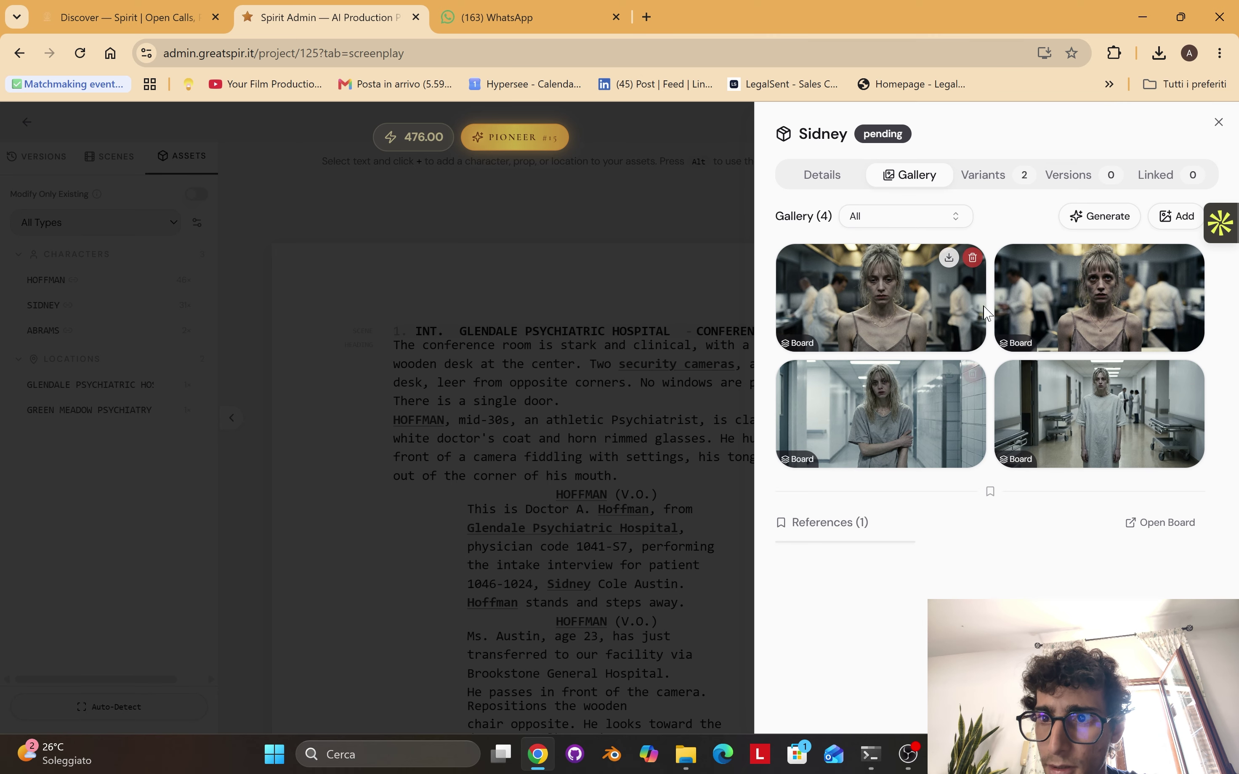
mouse_move(1161, 452)
click(1160, 522)
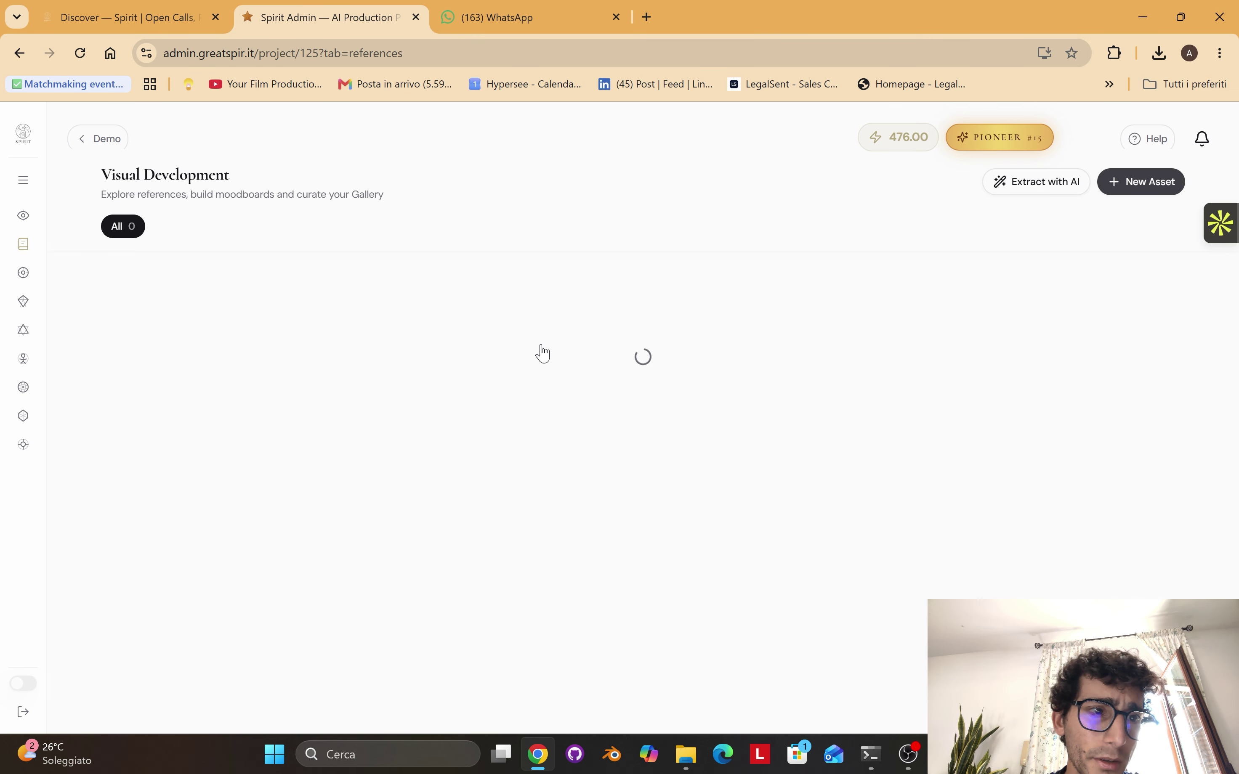
scroll(417, 630, down, 3)
scroll(417, 631, up, 3)
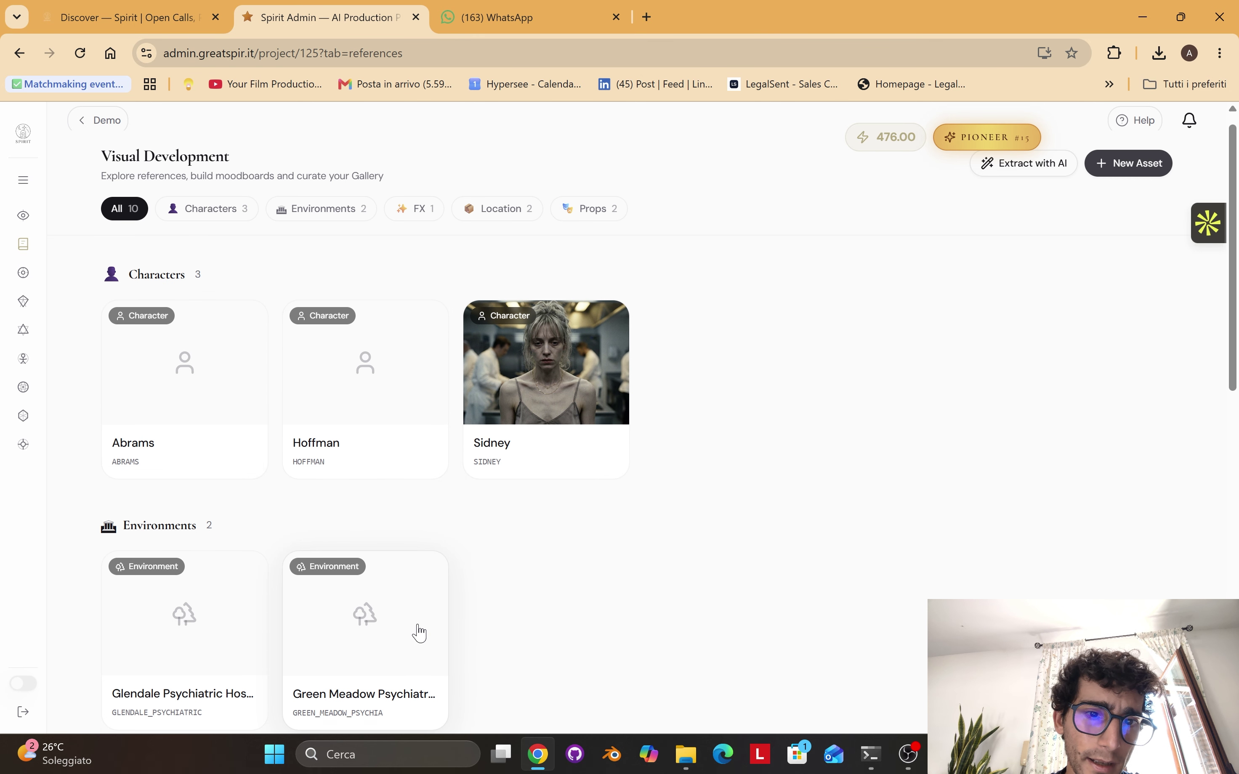
- Open the storyboard for scene 1 and look through the scene's screenplay text
click(547, 438)
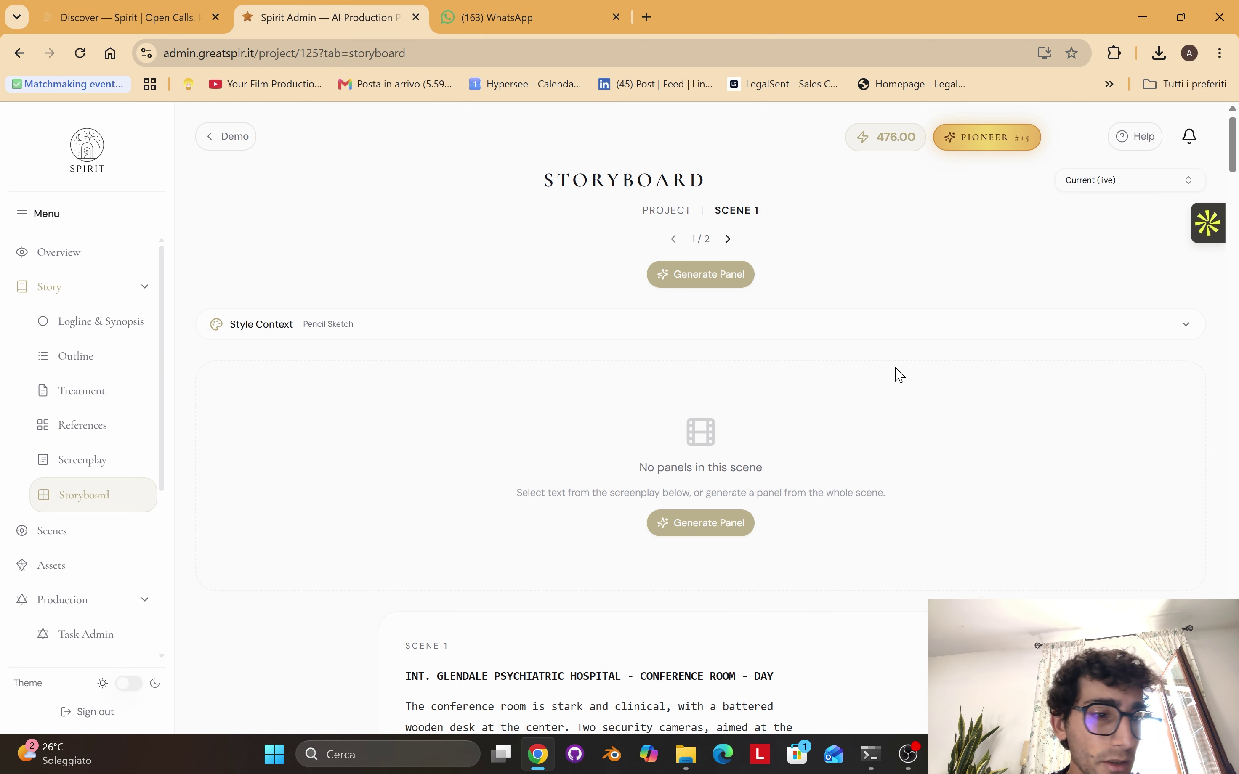
scroll(666, 413, down, 15)
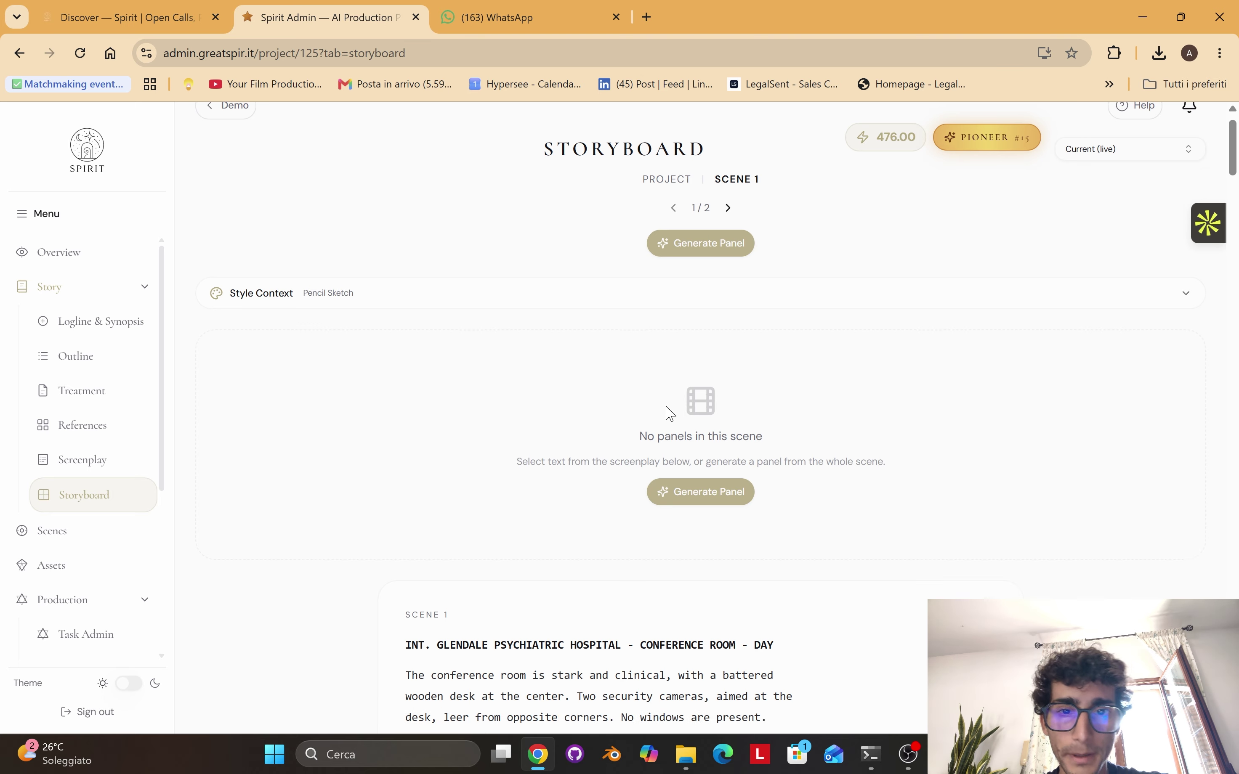
scroll(670, 414, down, 20)
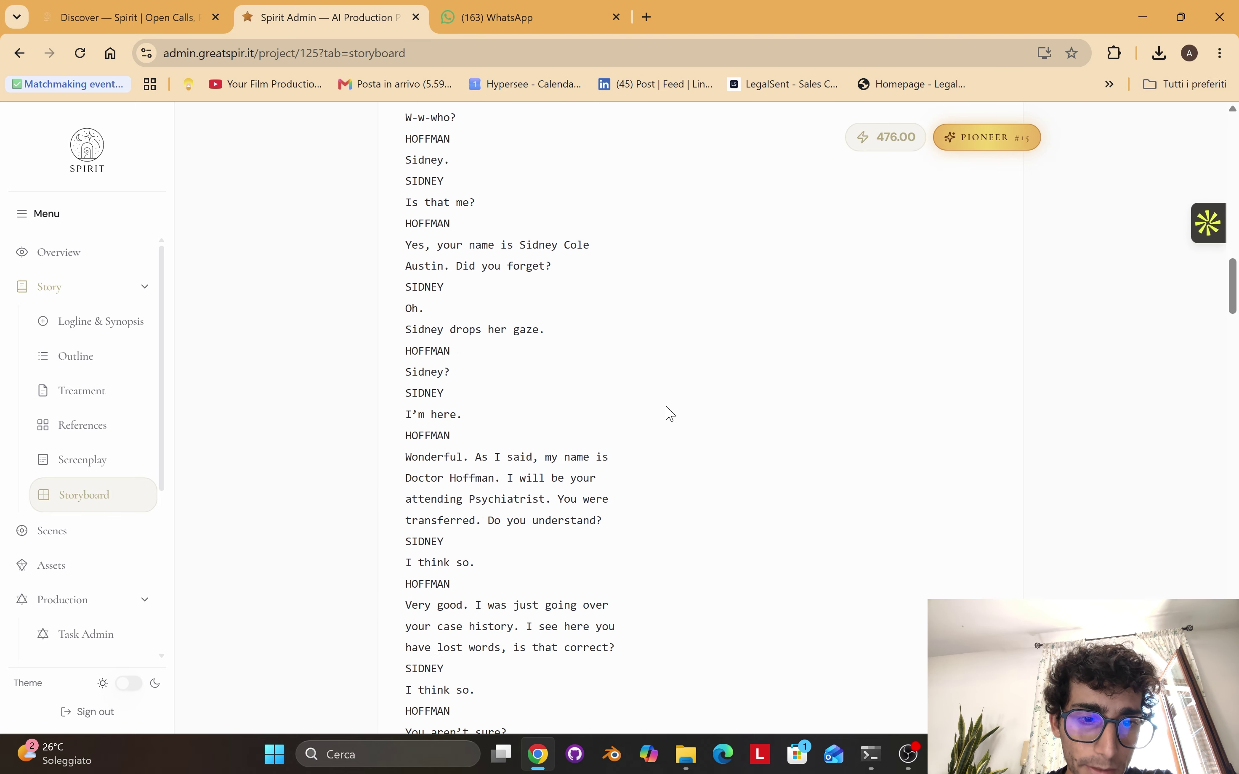
scroll(670, 414, up, 20)
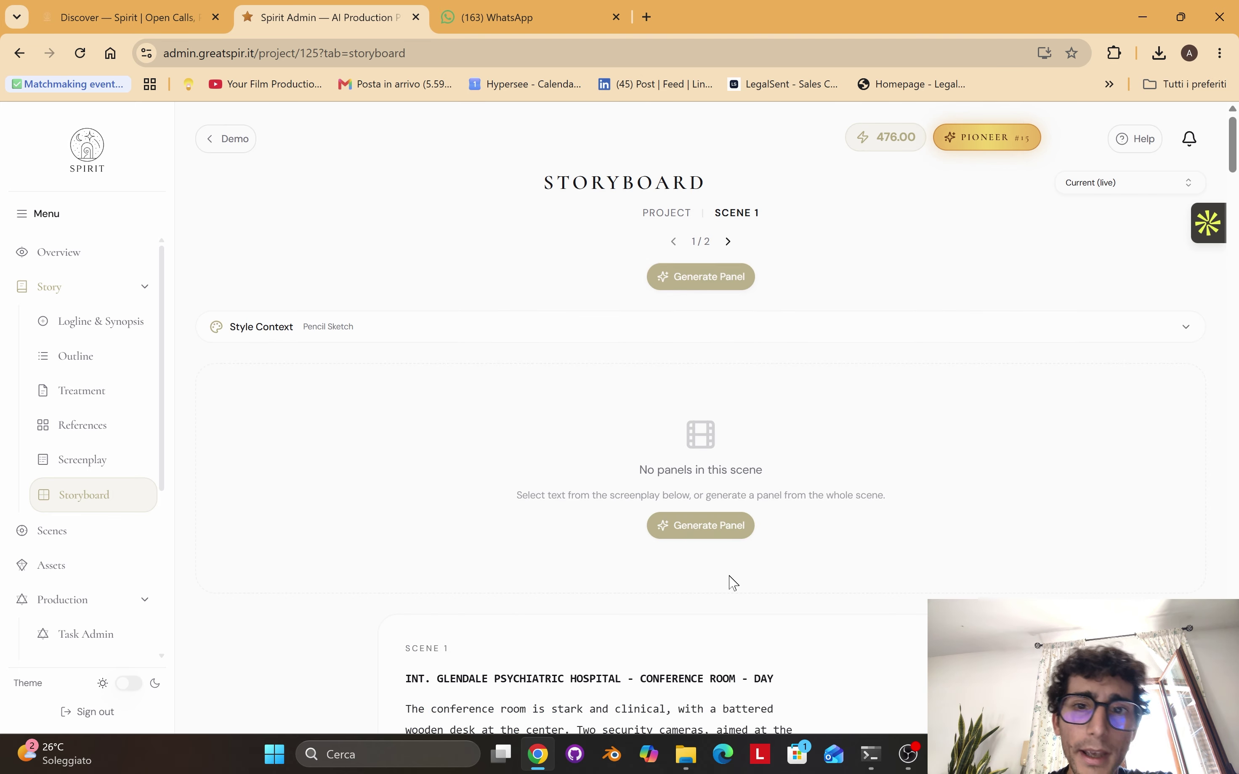
- Create a Wide Shot panel from scene 1's conference room description and open its AI board with the scene assets shown
scroll(576, 406, down, 5)
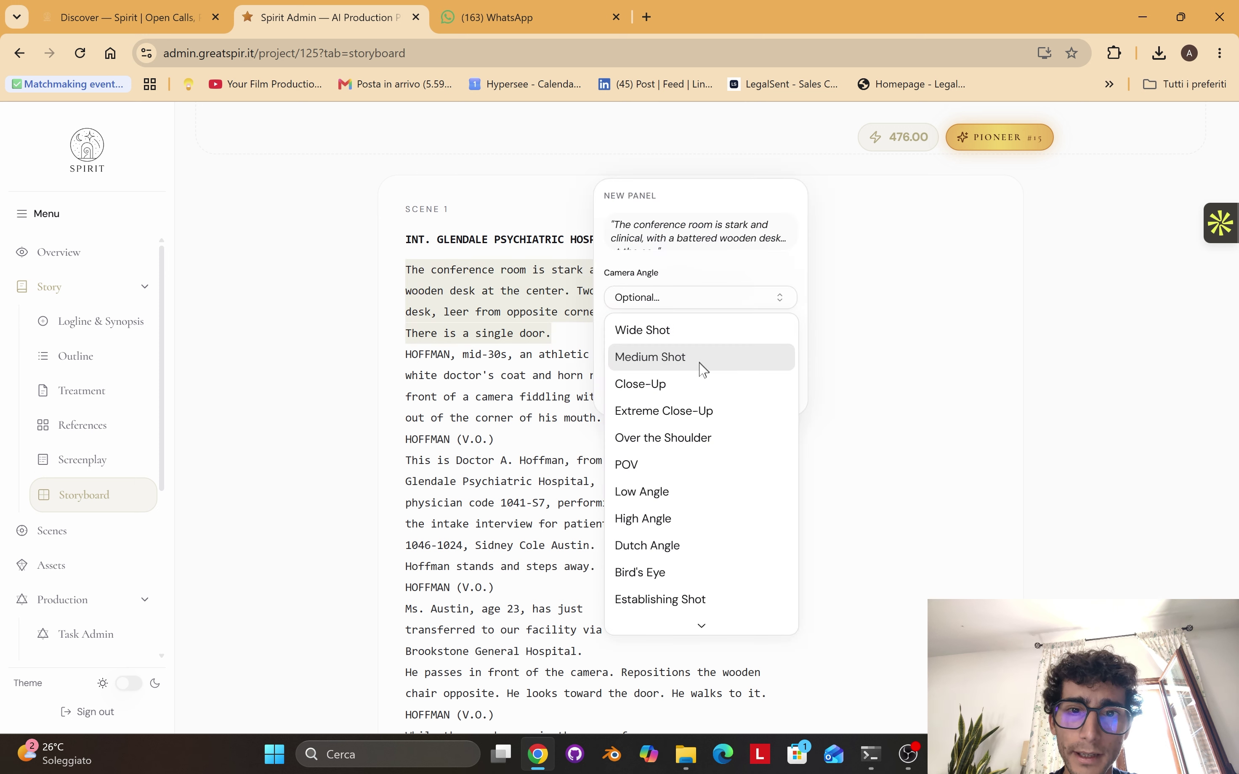
click(690, 339)
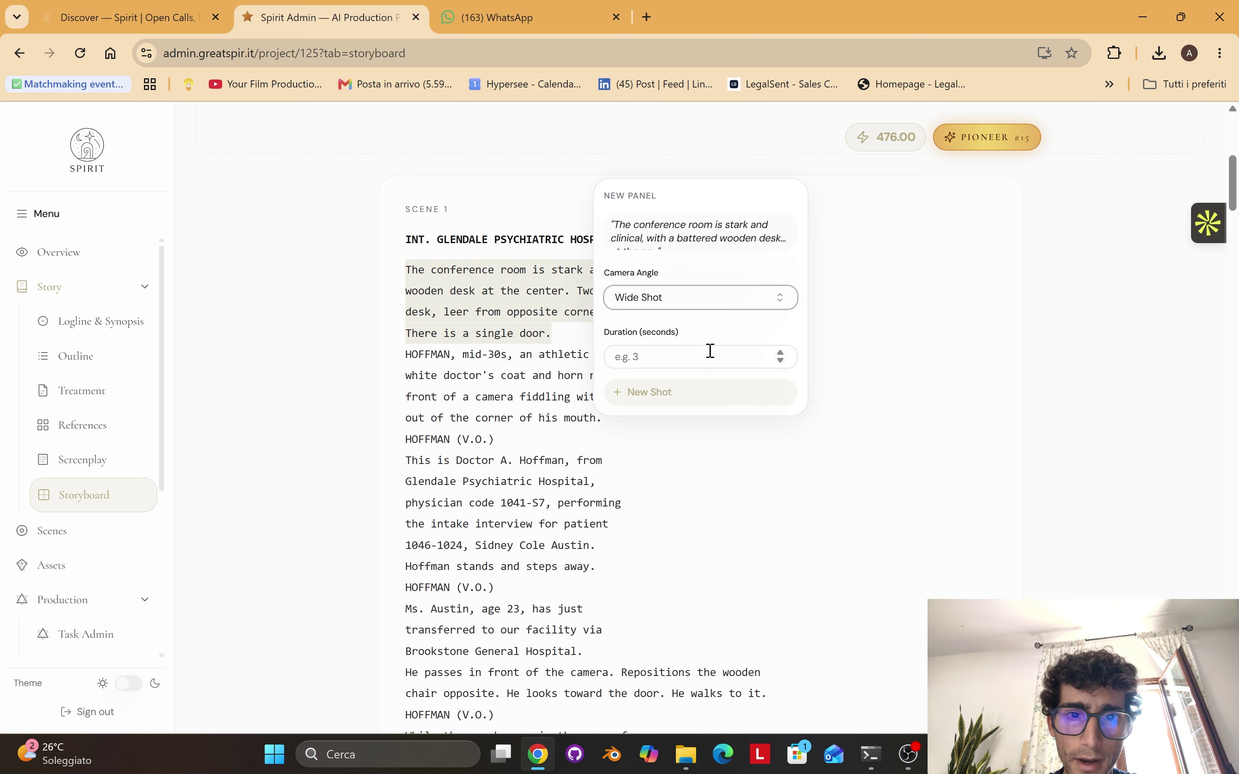
click(693, 363)
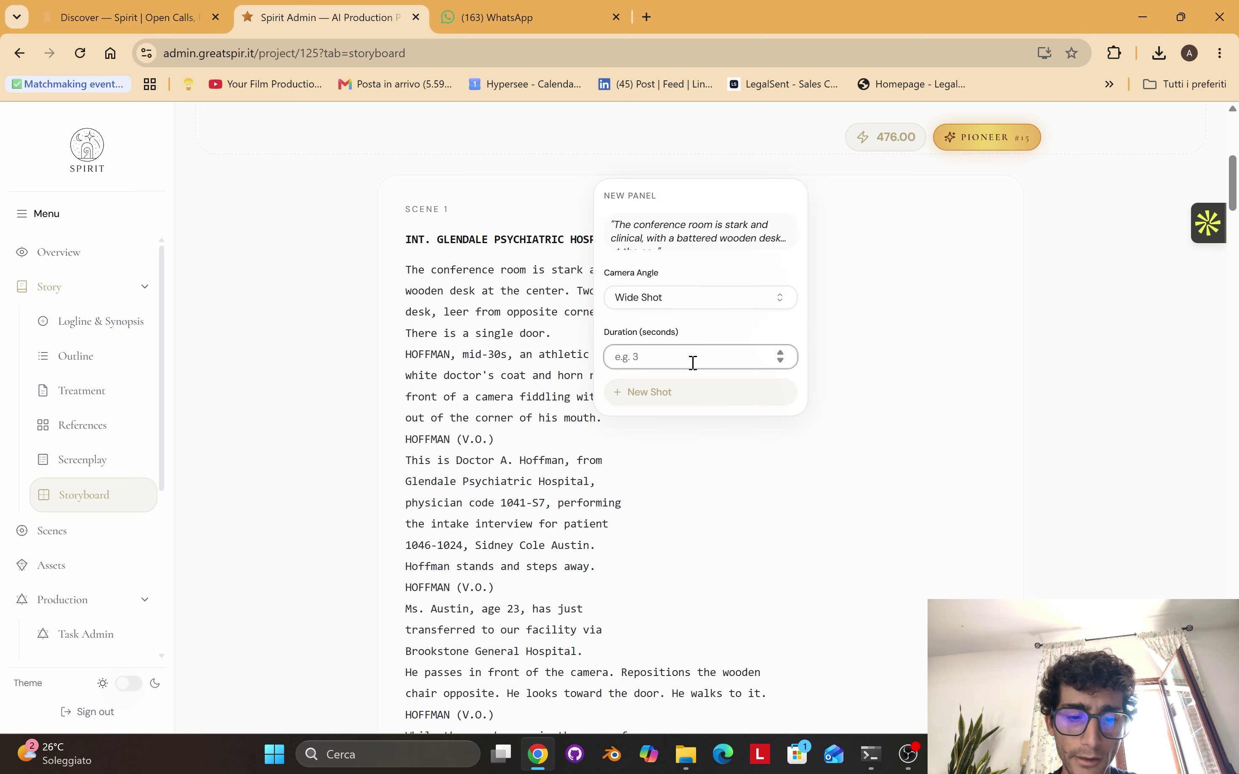
click(693, 394)
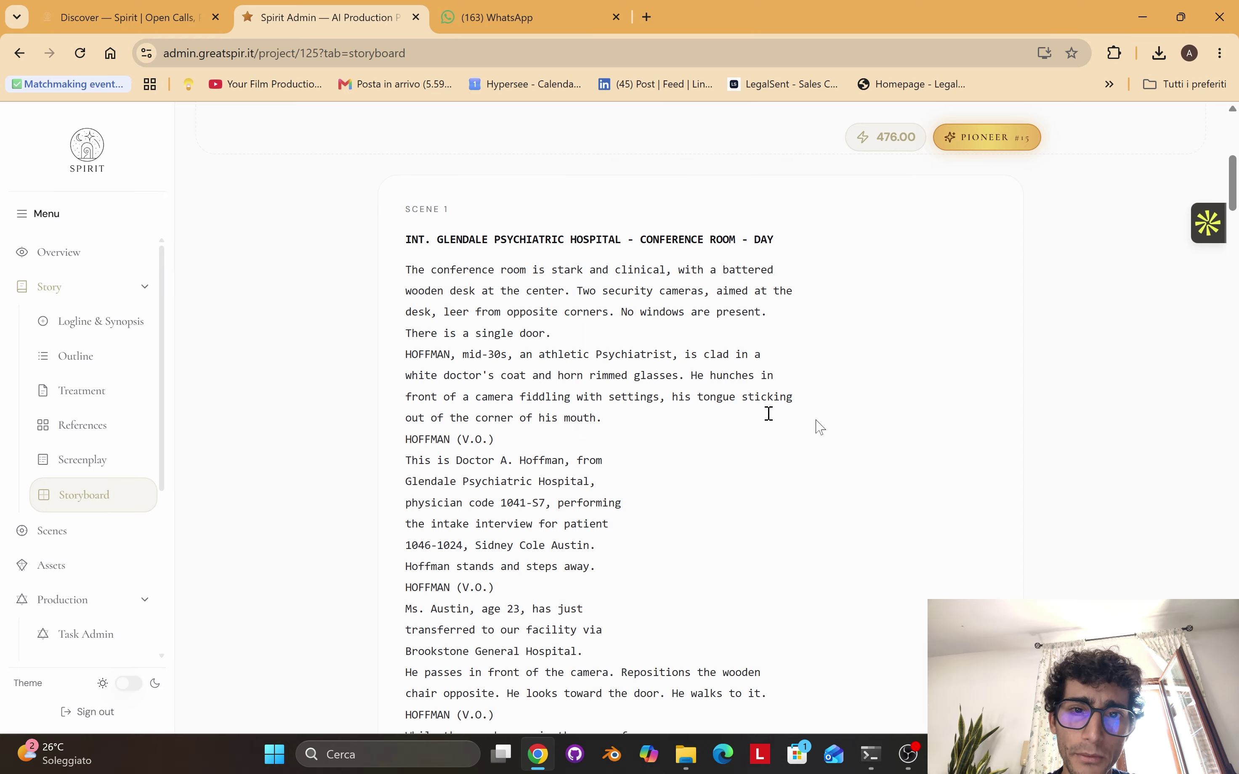
click(265, 430)
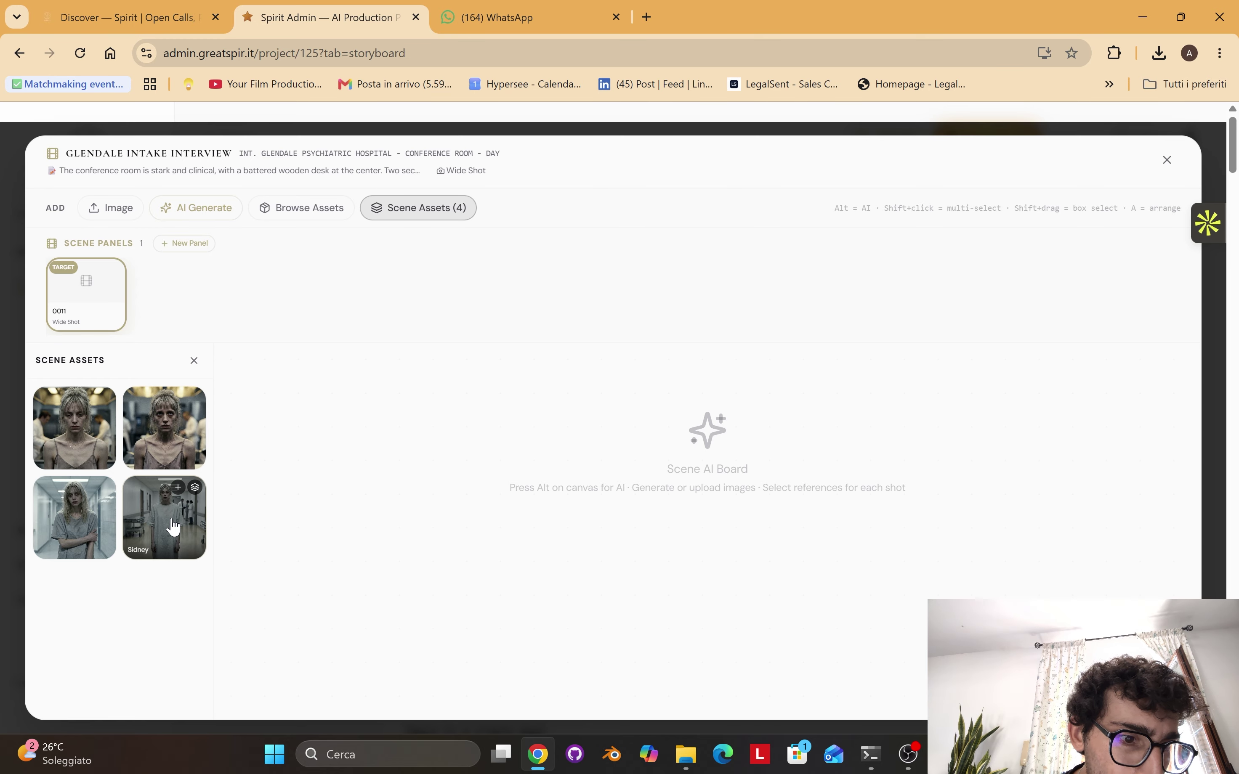
- Place Sidney's full body shot on the board and include Shot Description and Camera, without Project Context, in the AI generation context
drag(164, 517, 507, 466)
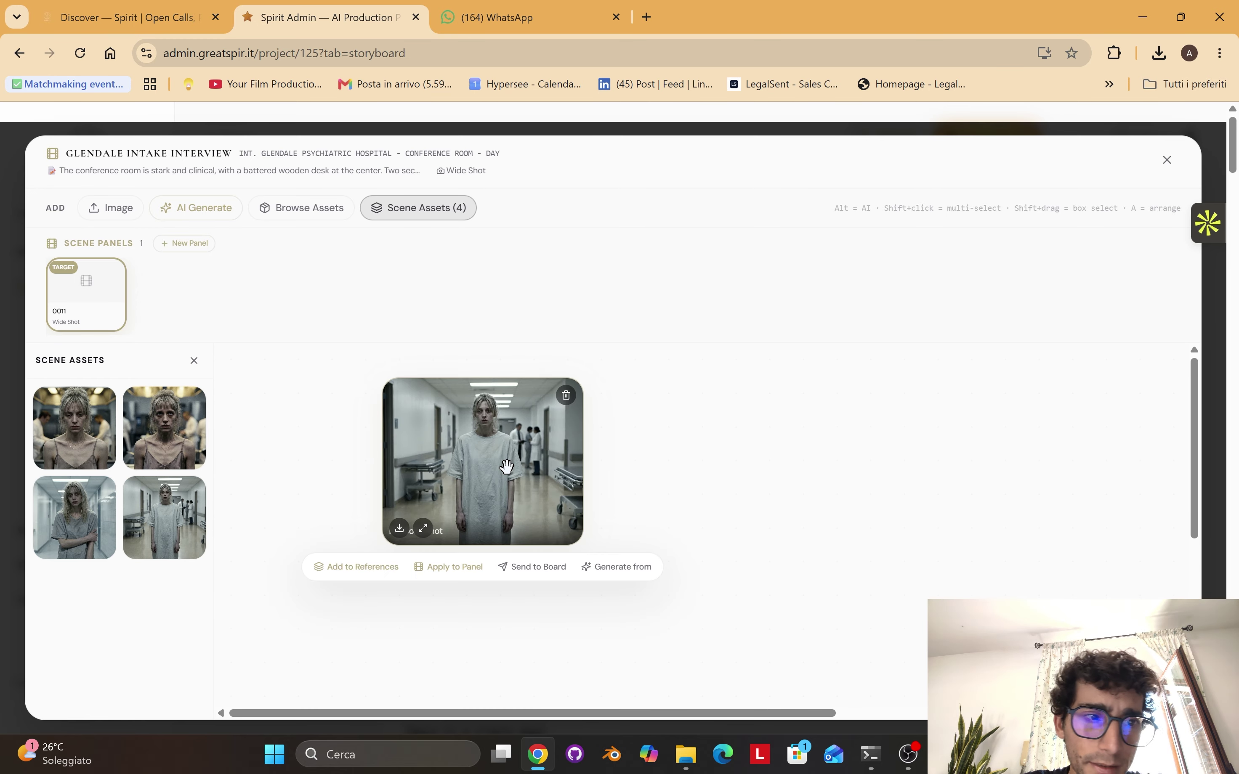
key(alt)
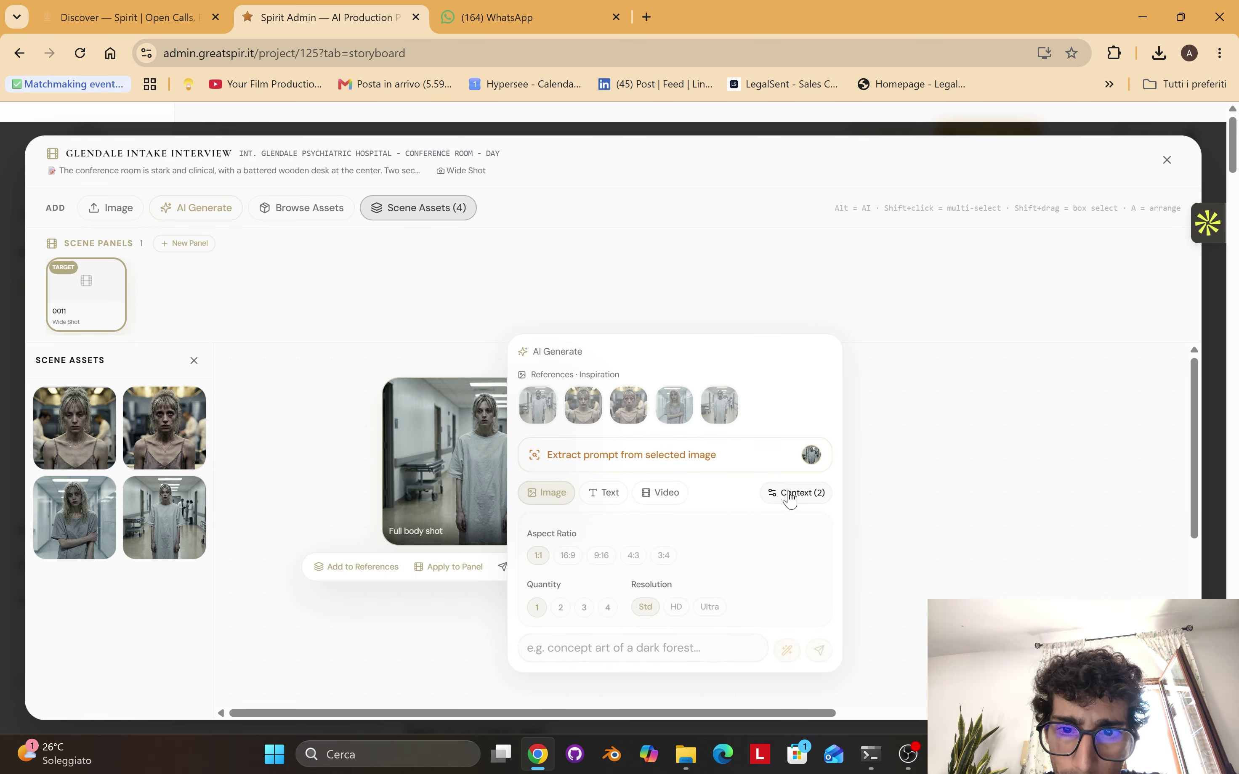
click(791, 493)
click(655, 630)
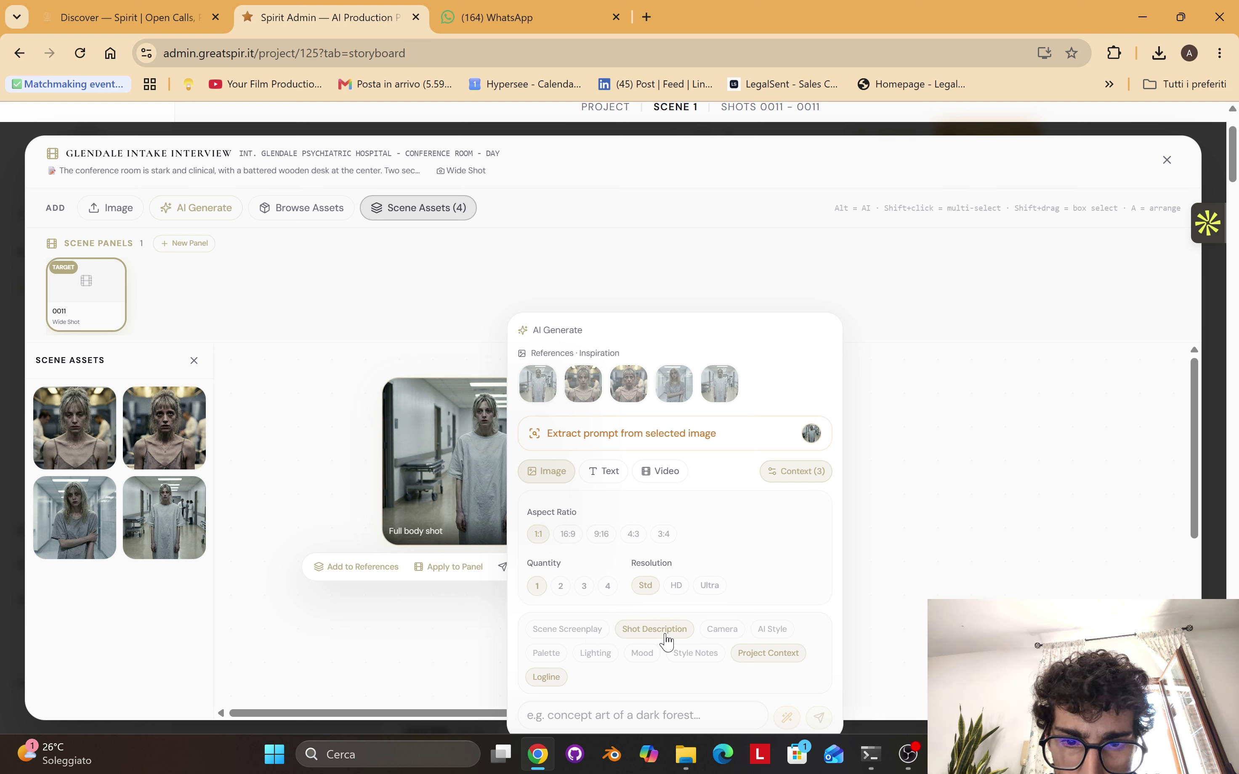
click(722, 630)
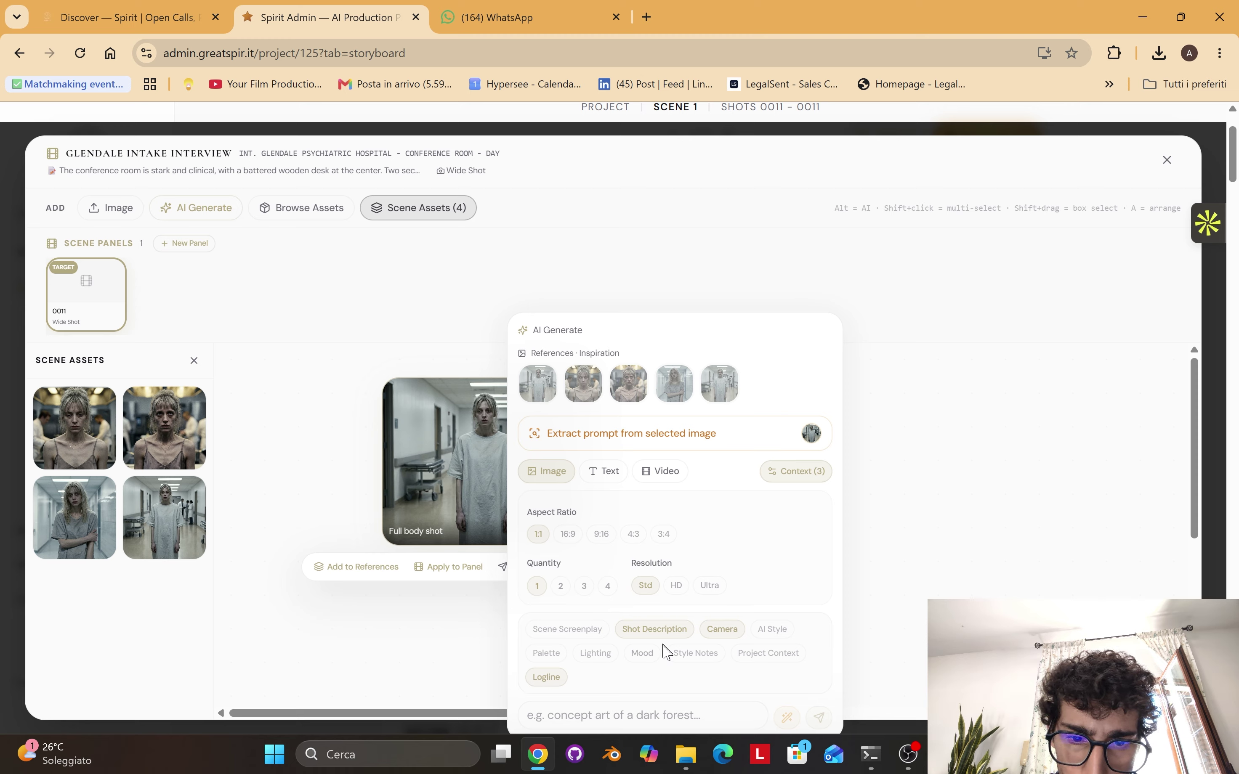
- Add Scene Screenplay to the context and generate two HD images from the prompt "Make the firts shot of the scene"
click(561, 586)
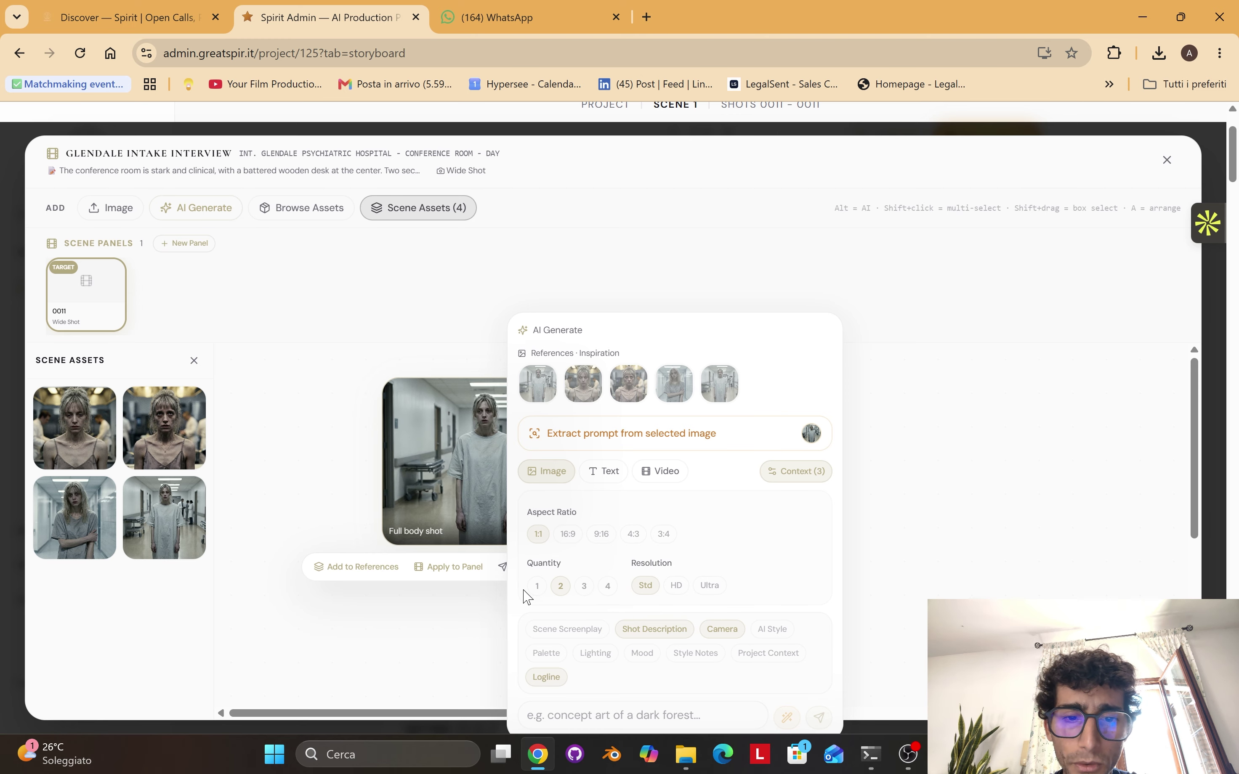
click(676, 586)
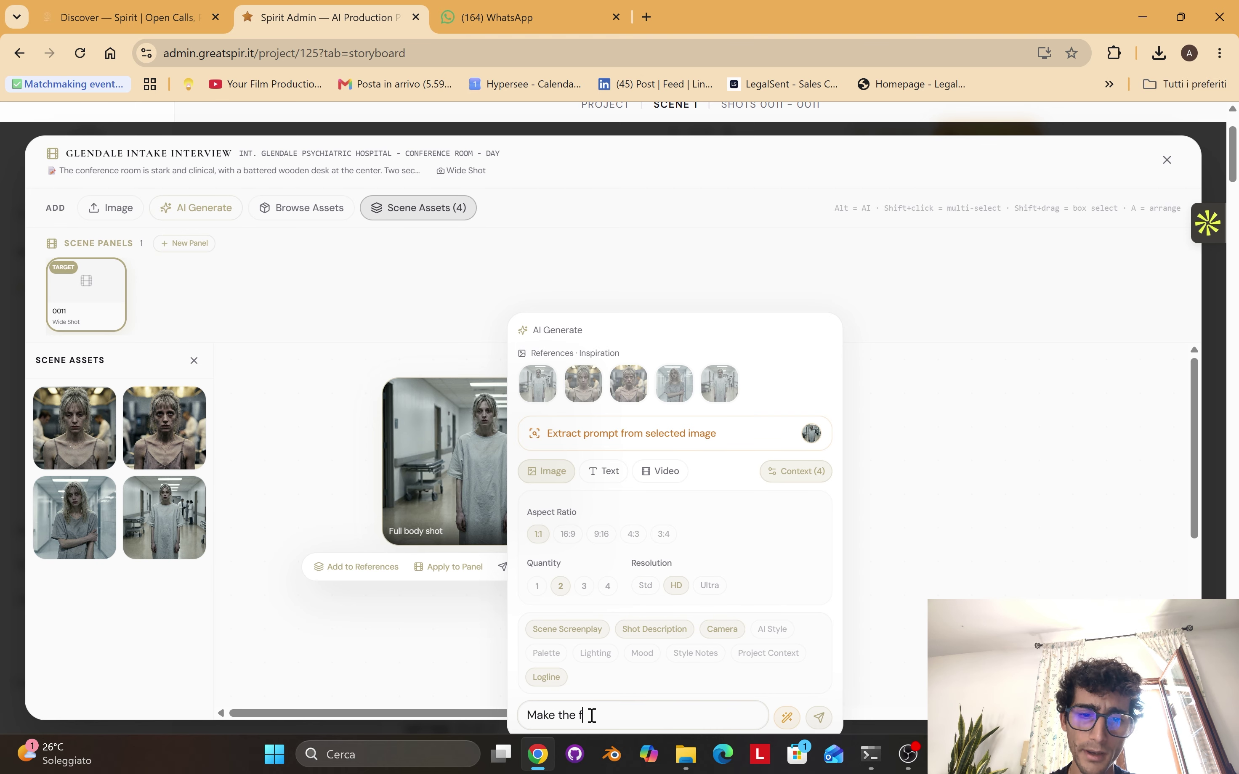
text(i)
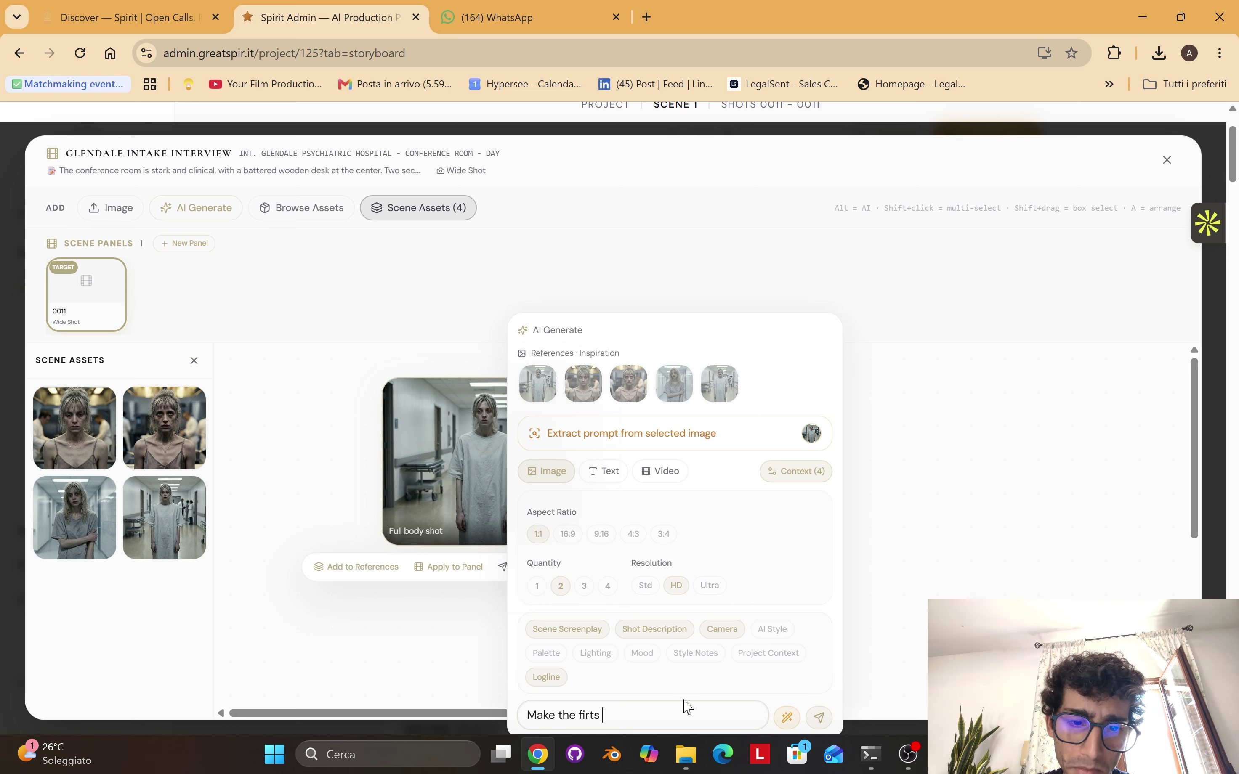
text(rts)
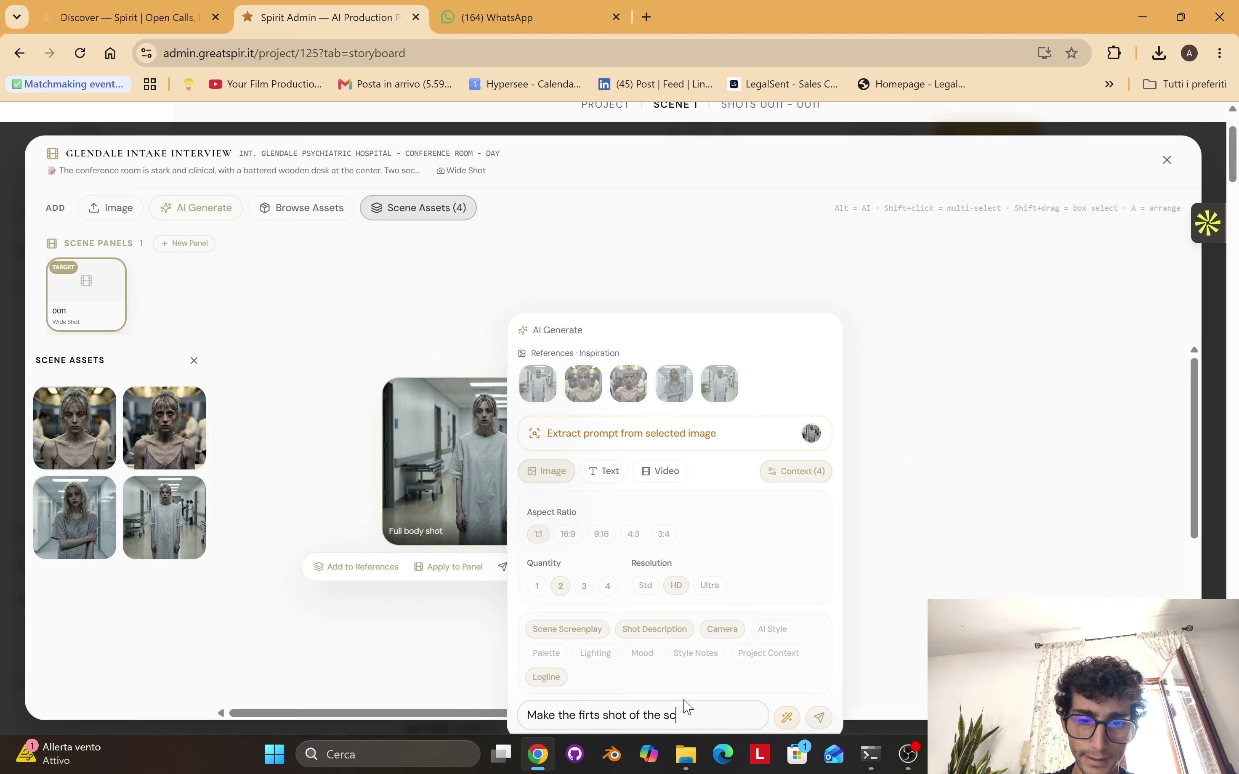
text( shot of the scene)
key(Return)
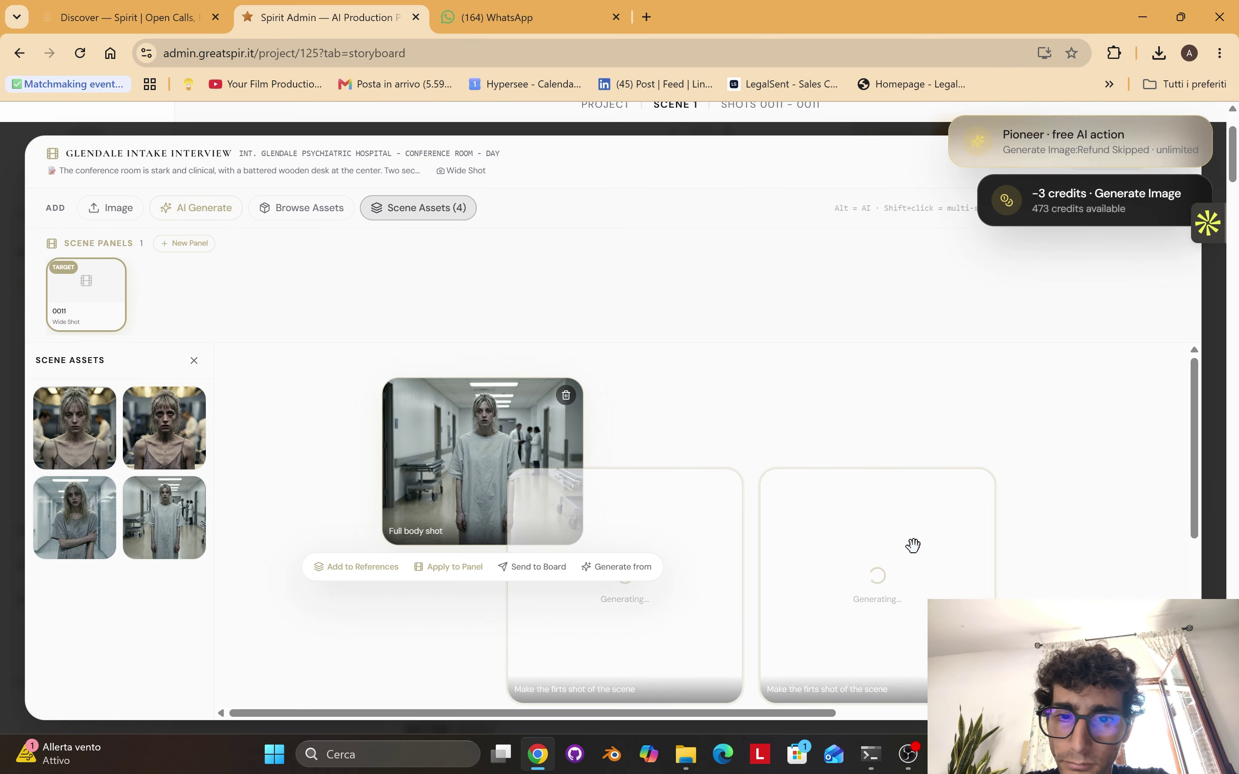
- Spread the two generated conference room images apart on the board, beside the full body shot
drag(581, 500, 649, 500)
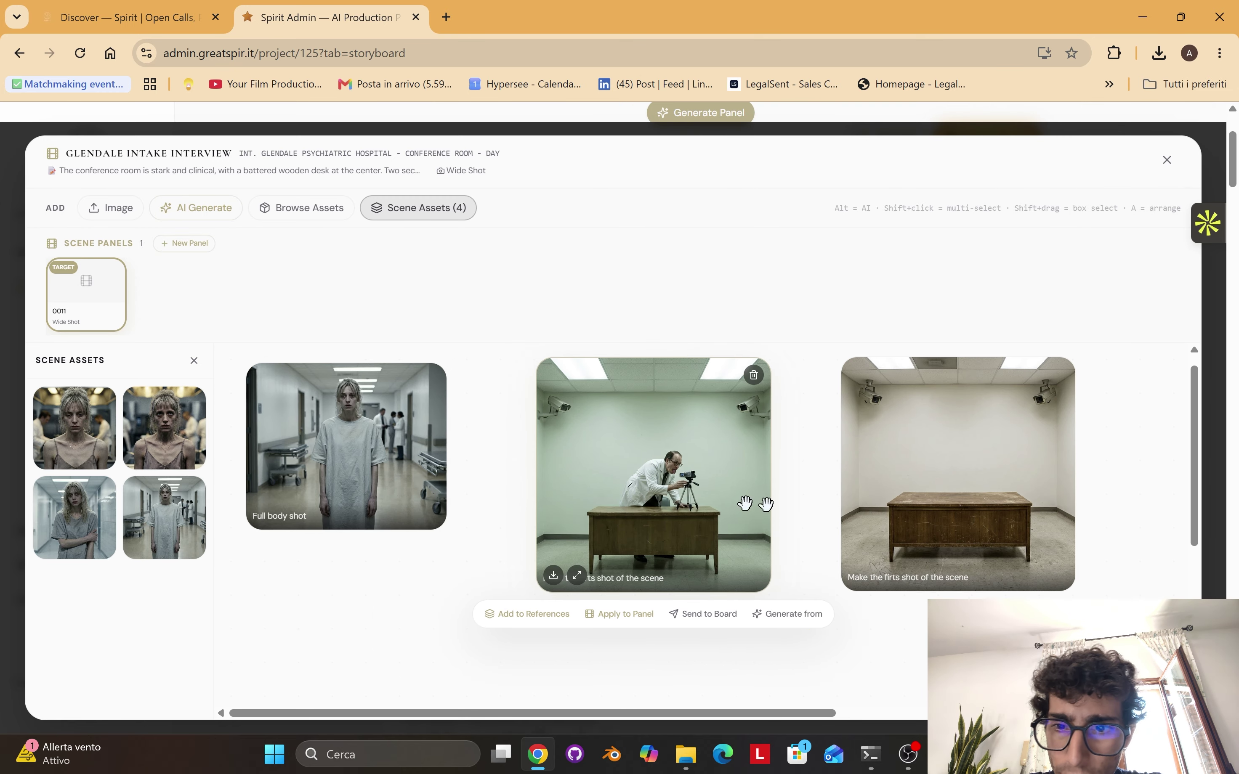
drag(935, 518, 902, 519)
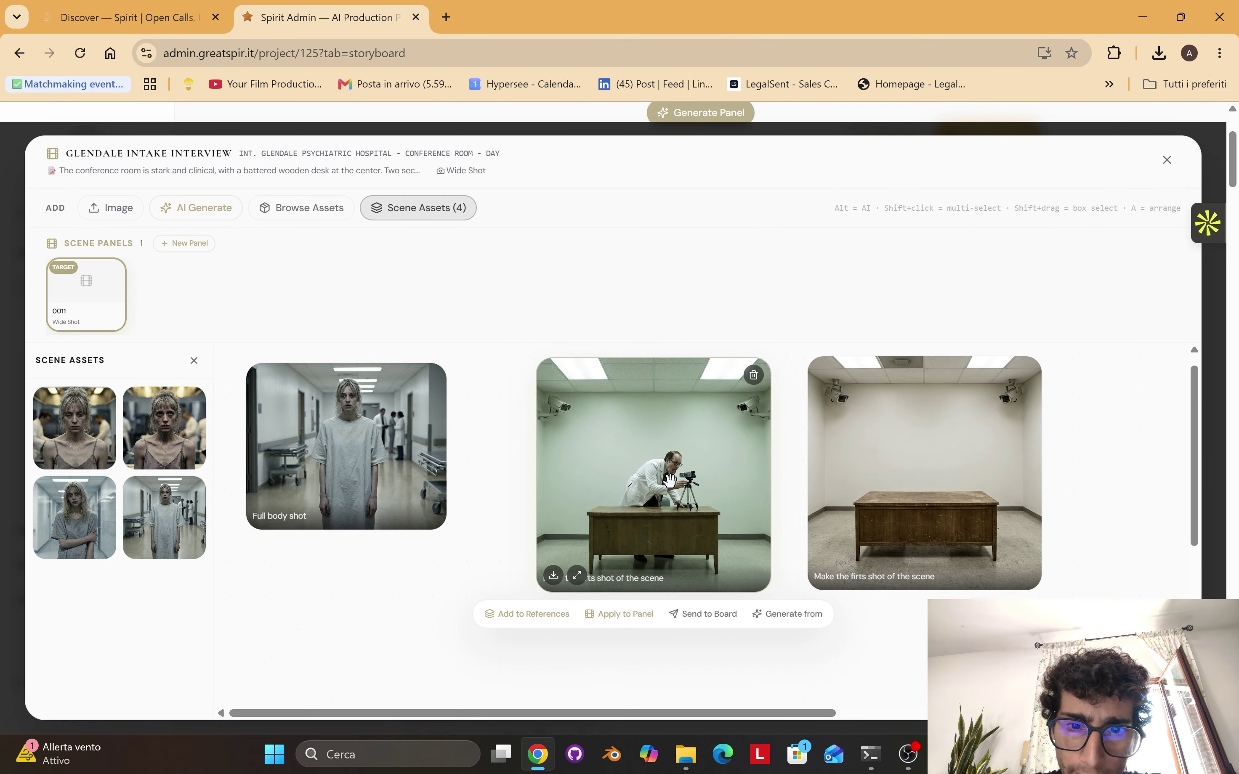
drag(708, 483, 631, 481)
drag(940, 514, 1108, 514)
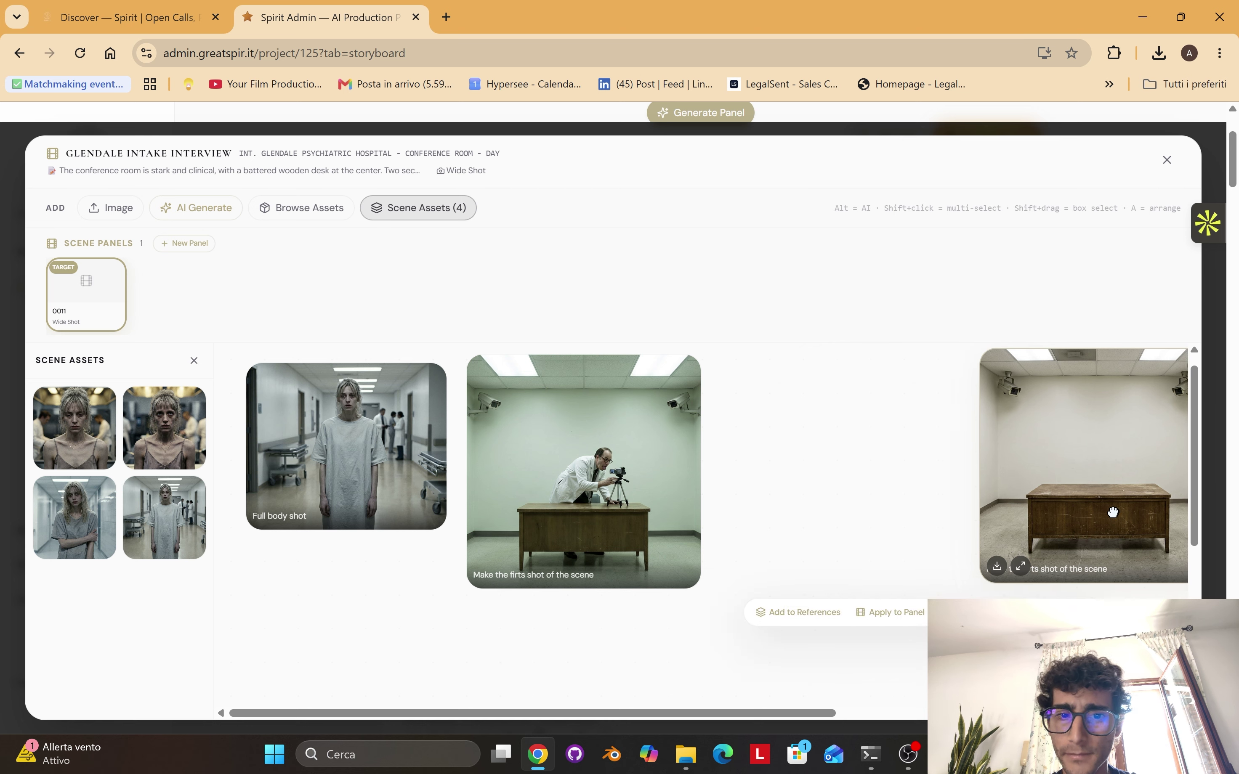
- Generate two images with the prompt "Close up of the doctor", using the doctor-at-the-desk image as an inspiration reference
click(574, 500)
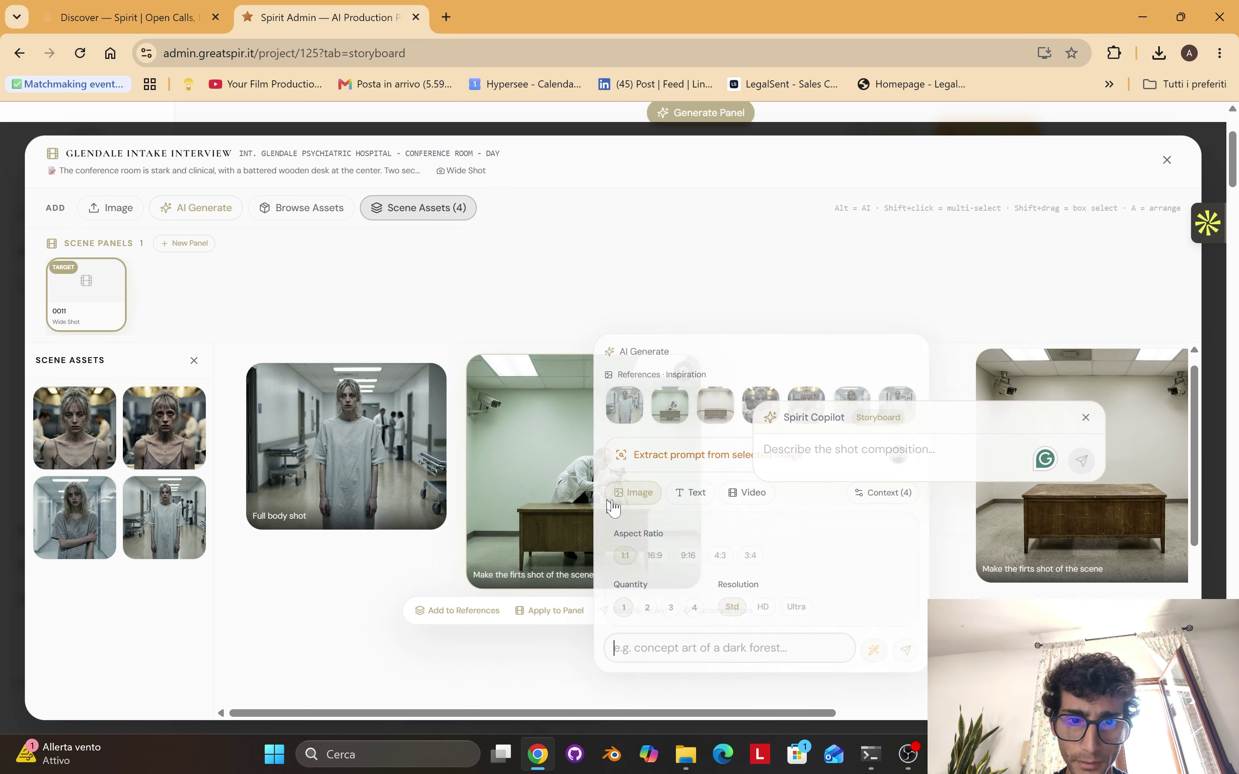
key(alt)
click(668, 419)
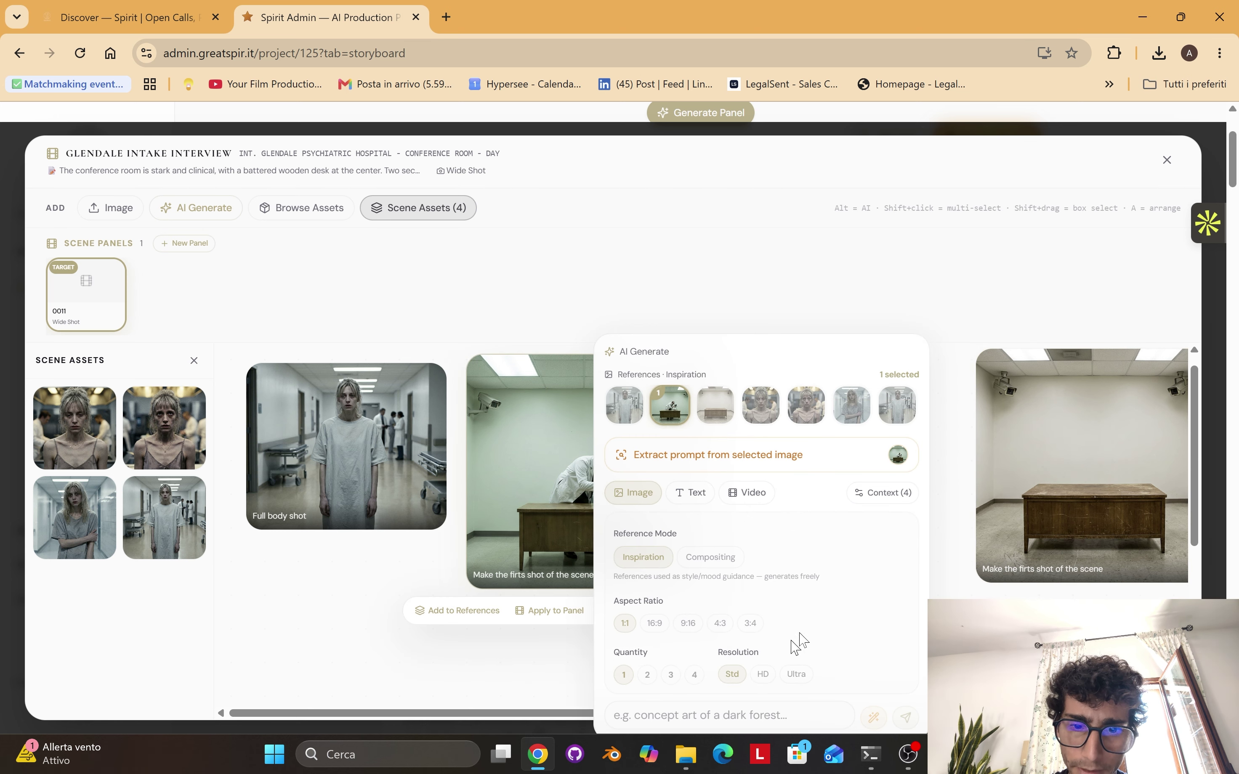
click(768, 715)
text(Close up)
click(904, 718)
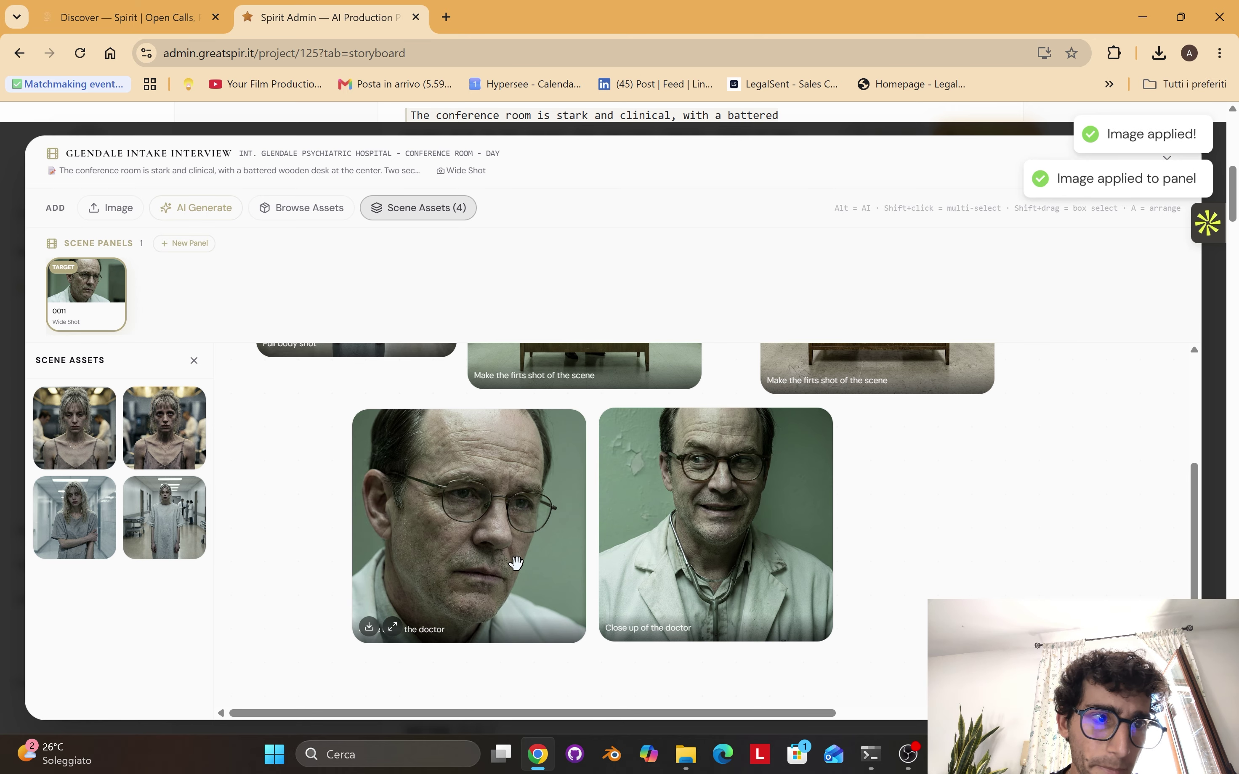
- Apply the wide image of the doctor at the desk to the first panel and add a new target panel
scroll(515, 564, up, 3)
click(550, 559)
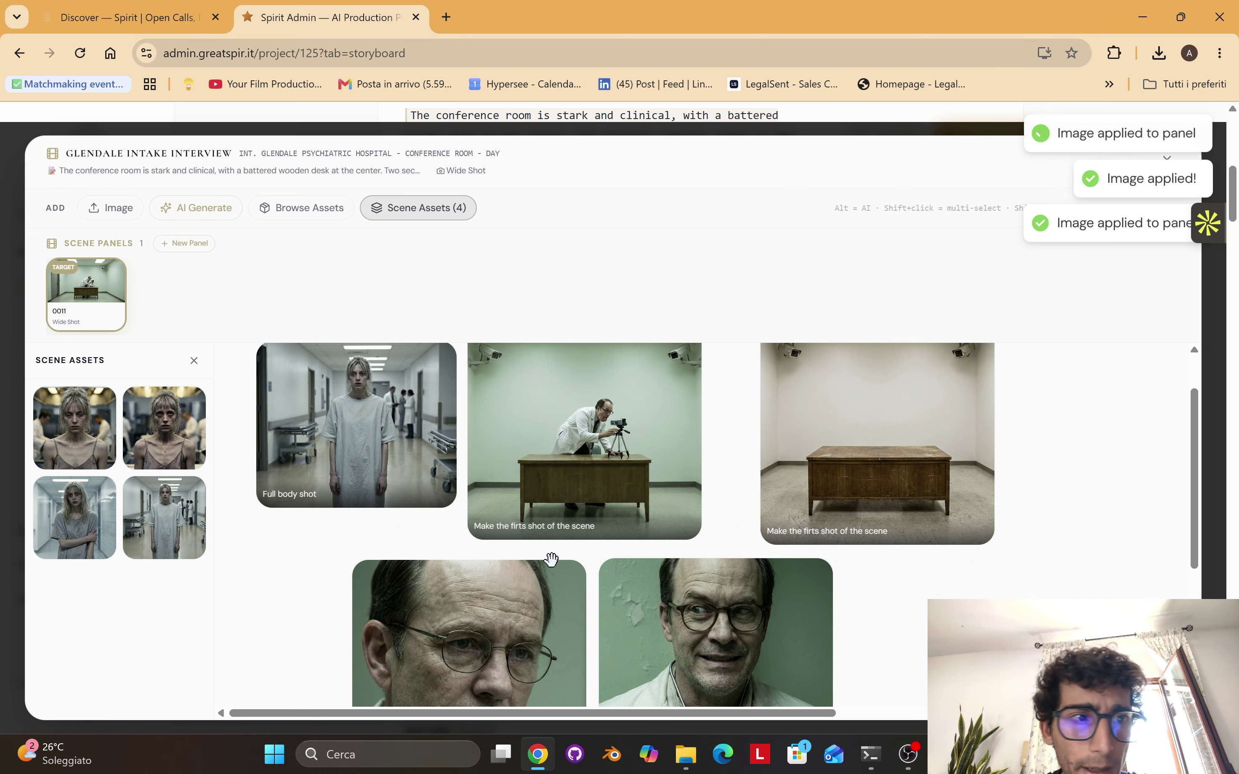
click(177, 243)
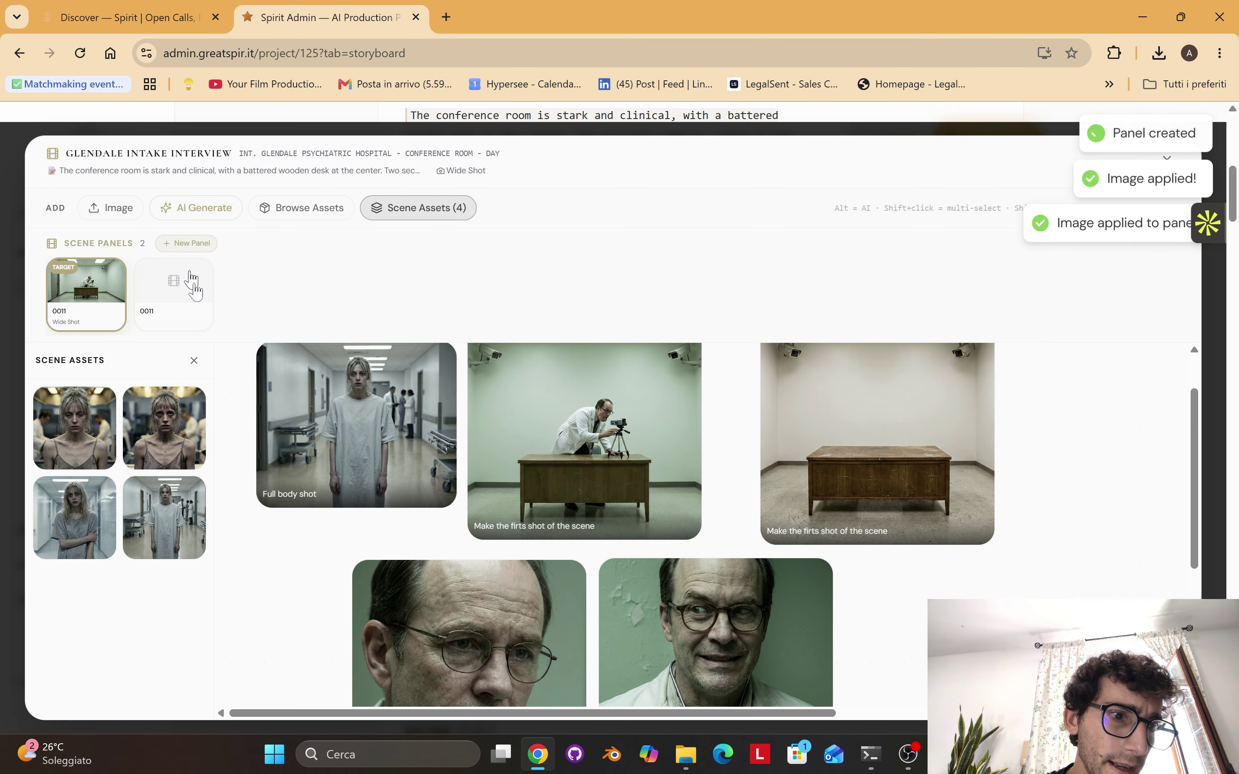
click(193, 287)
- Apply the serious close-up of the doctor to the second panel and return to the scene 1 storyboard
scroll(496, 507, down, 3)
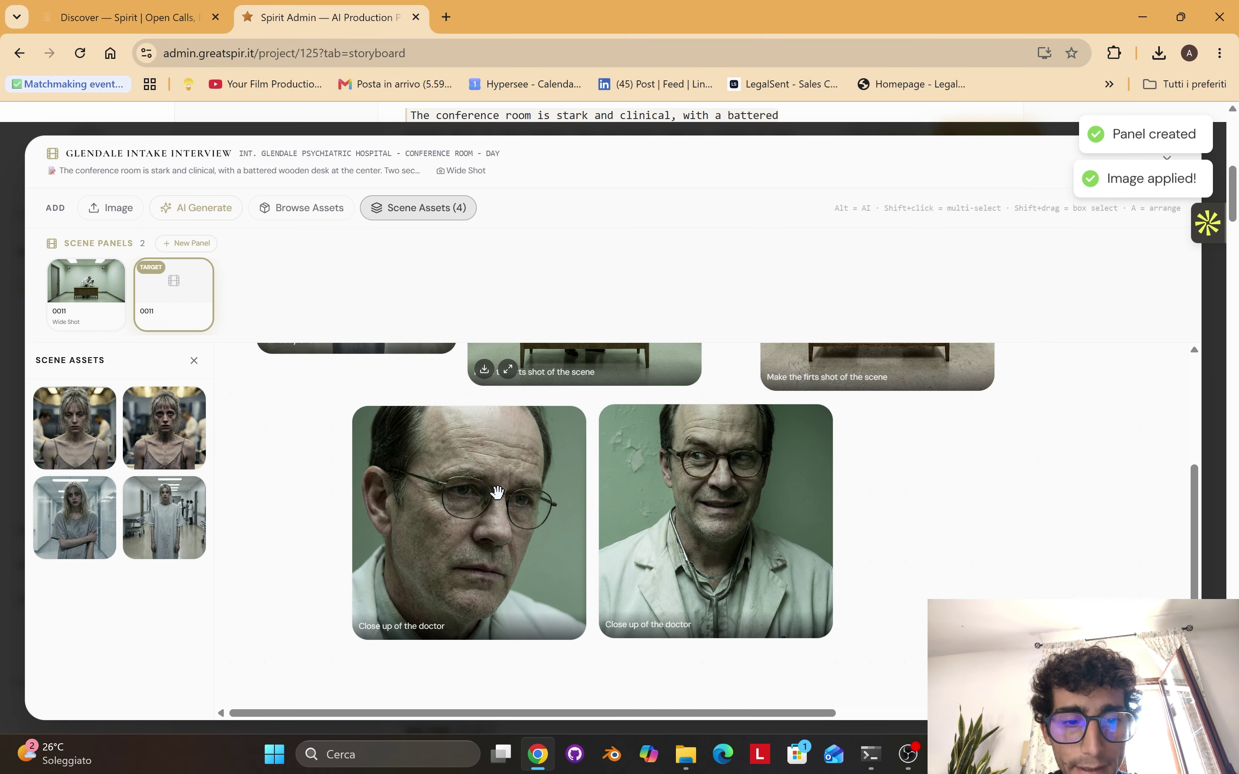
click(470, 583)
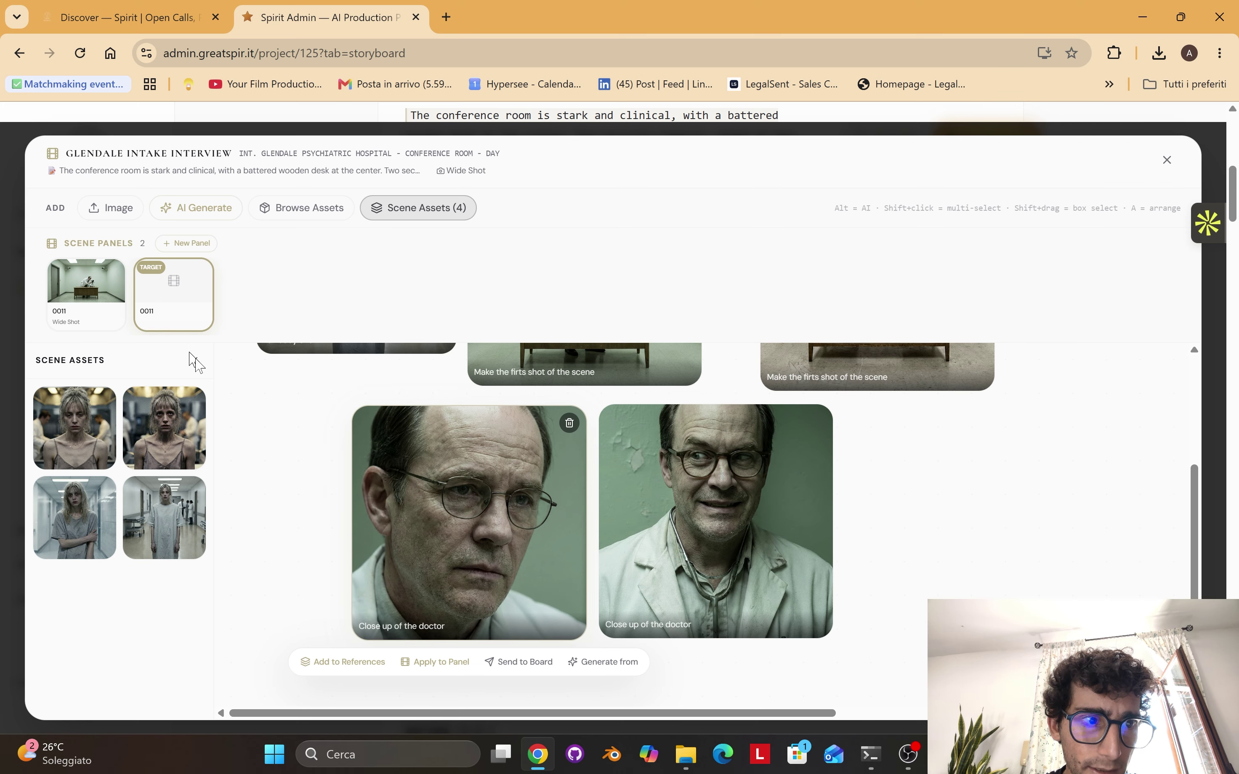
click(456, 666)
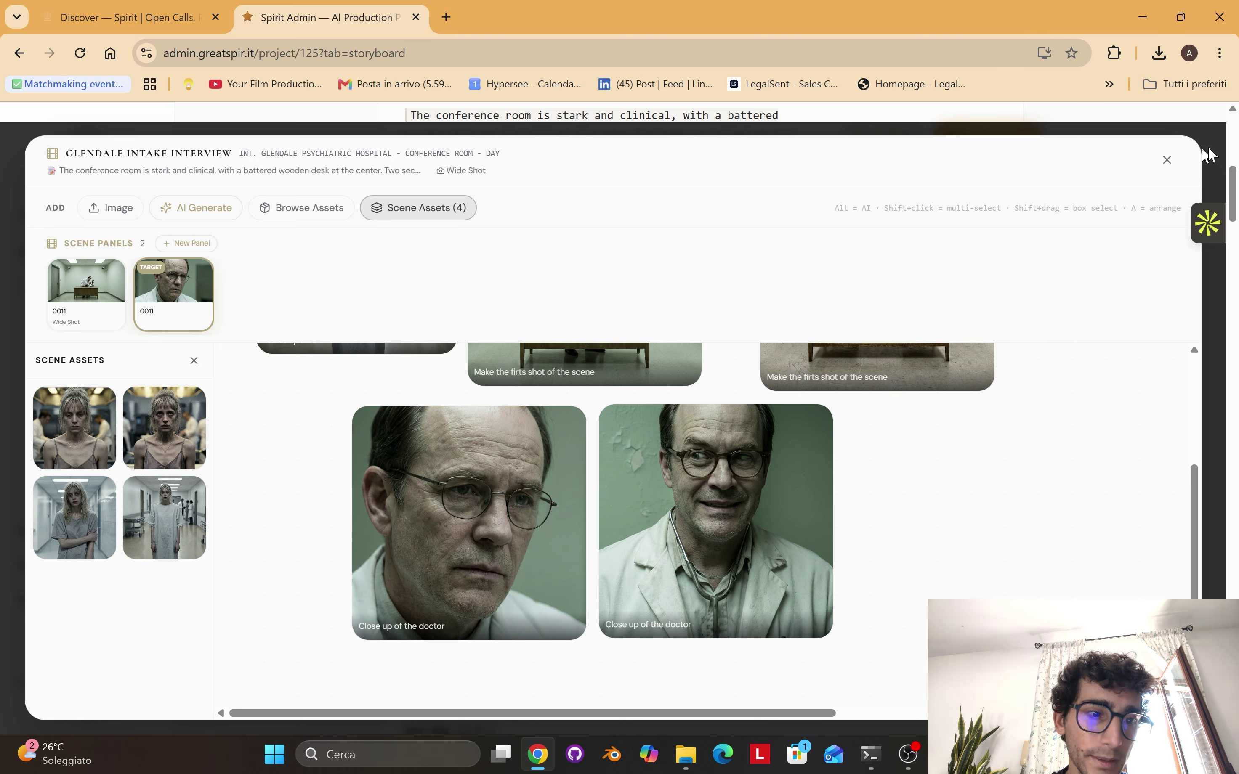
click(1167, 159)
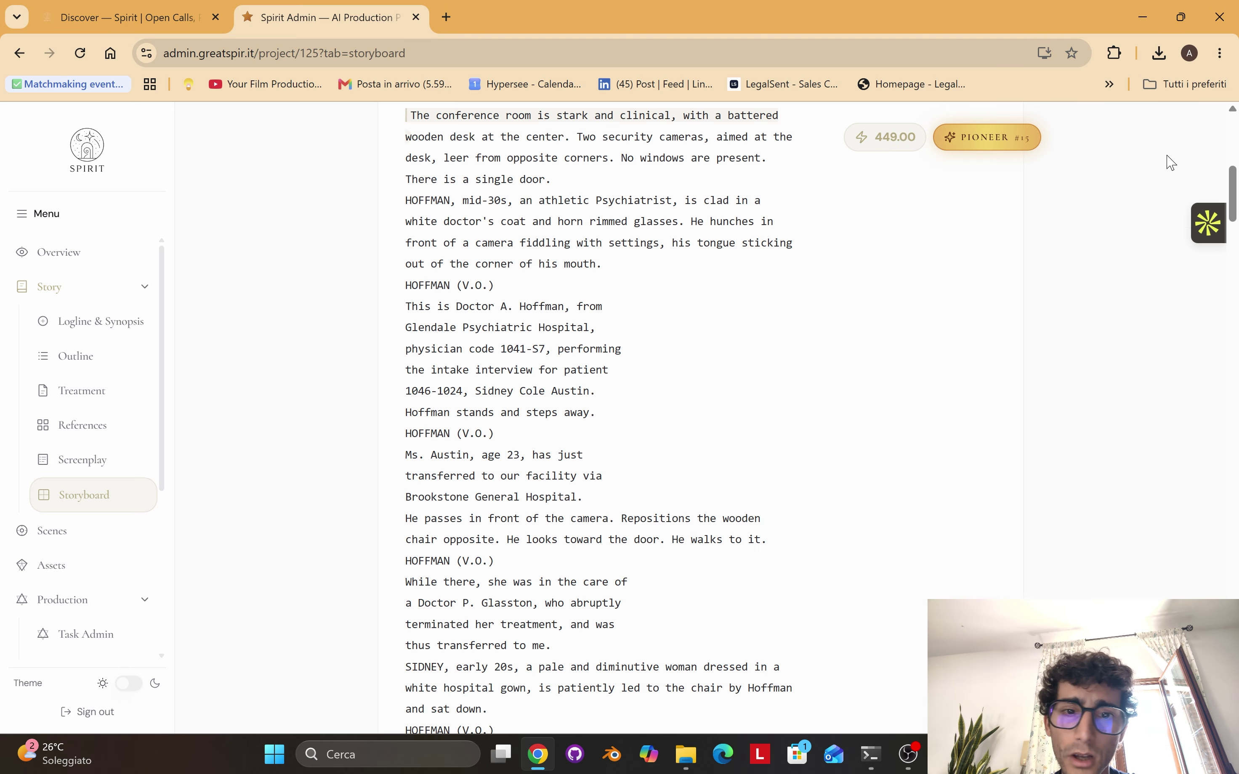
scroll(848, 333, up, 8)
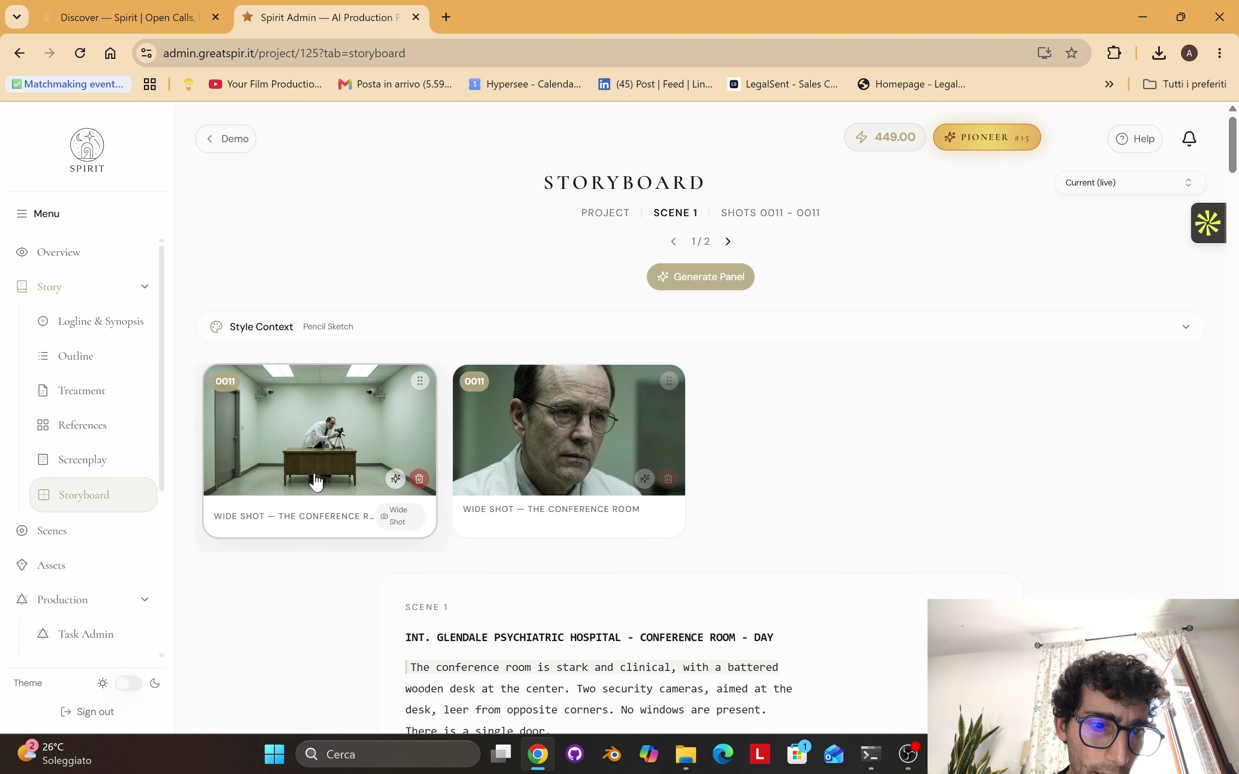
- Open the project's Scenes list and examine the shots under GLENDALE INTAKE INTERVIEW
click(97, 546)
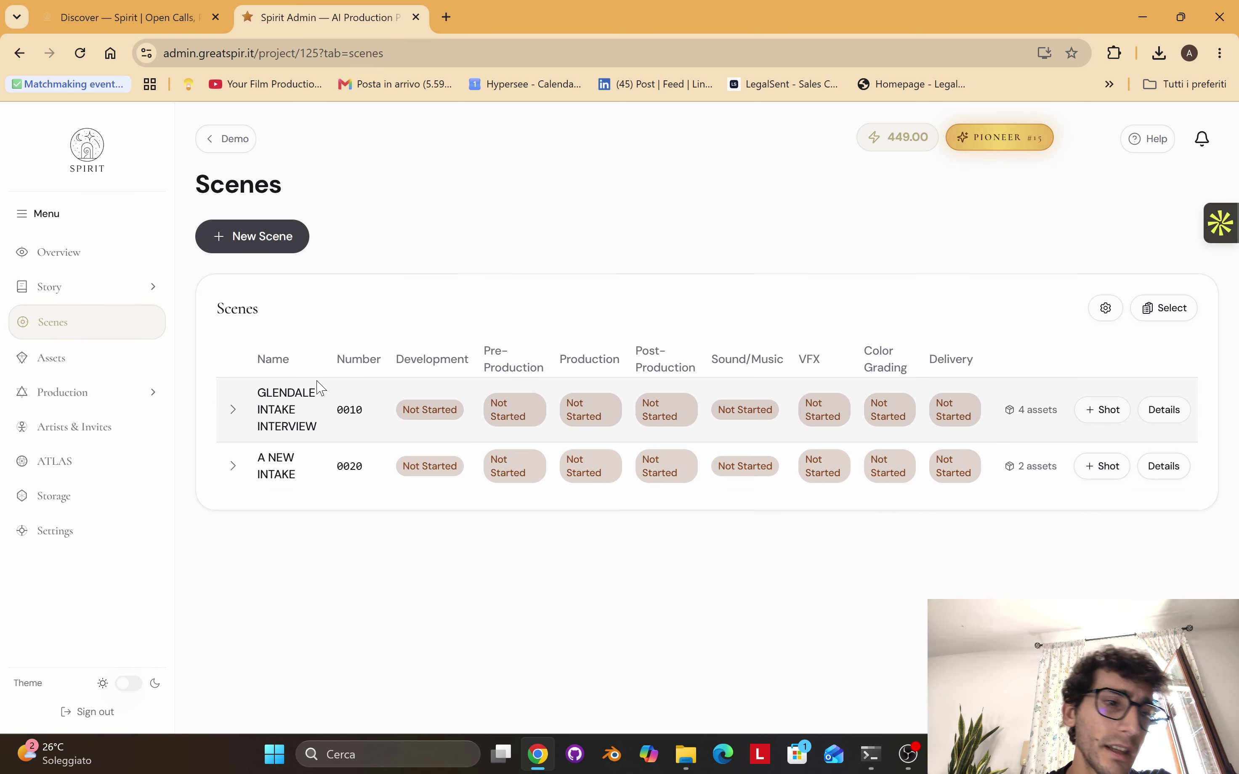
click(164, 296)
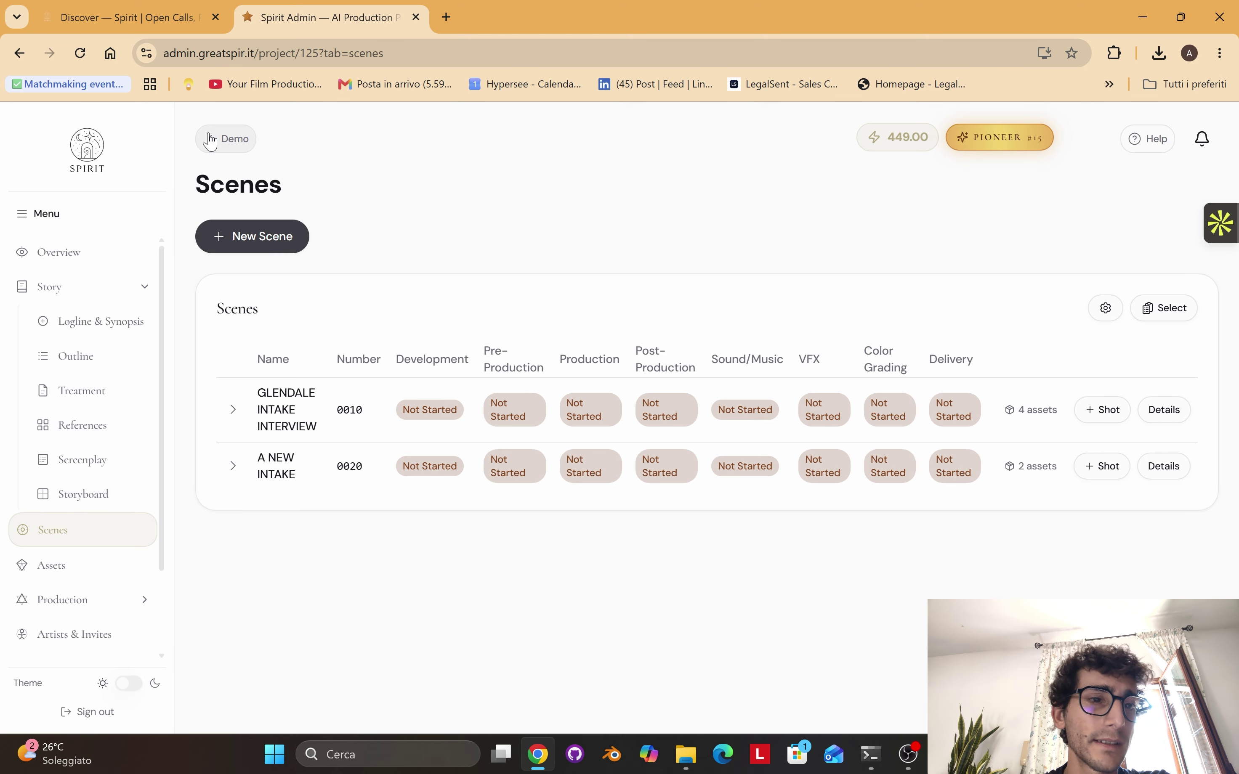
click(114, 285)
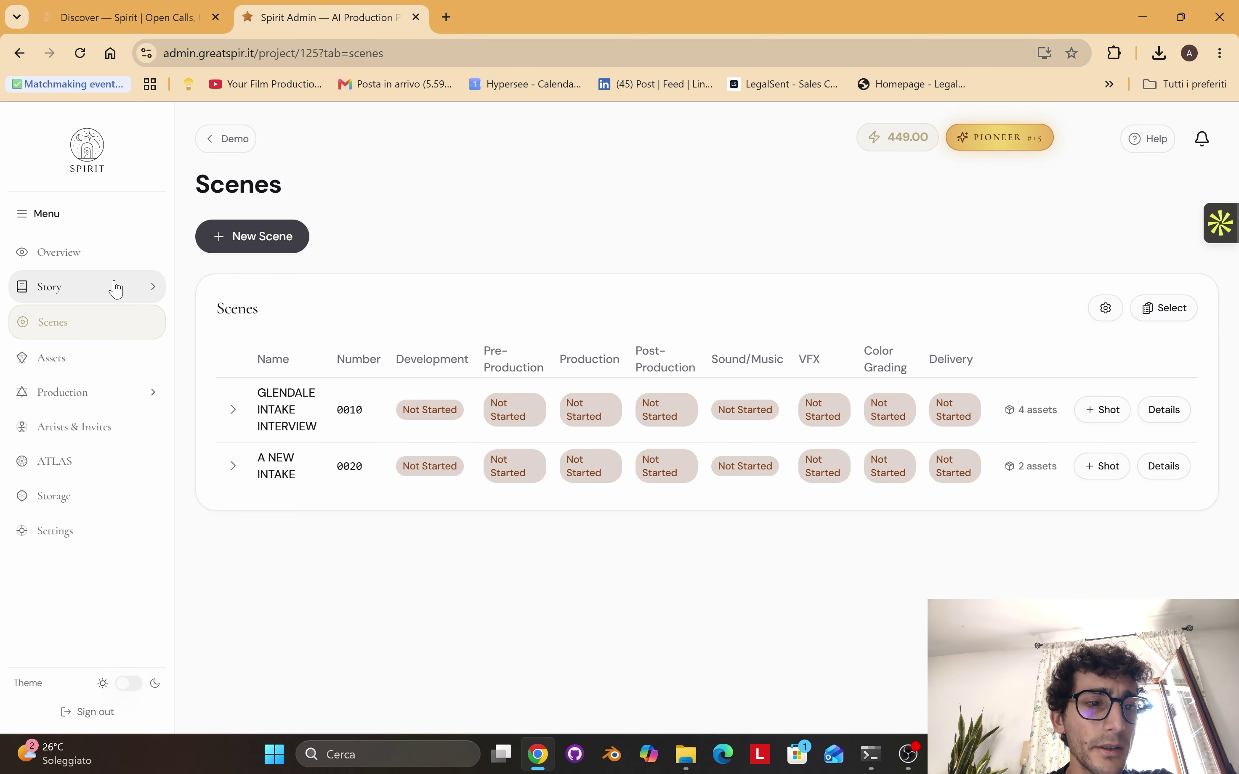
click(232, 412)
drag(260, 456, 313, 517)
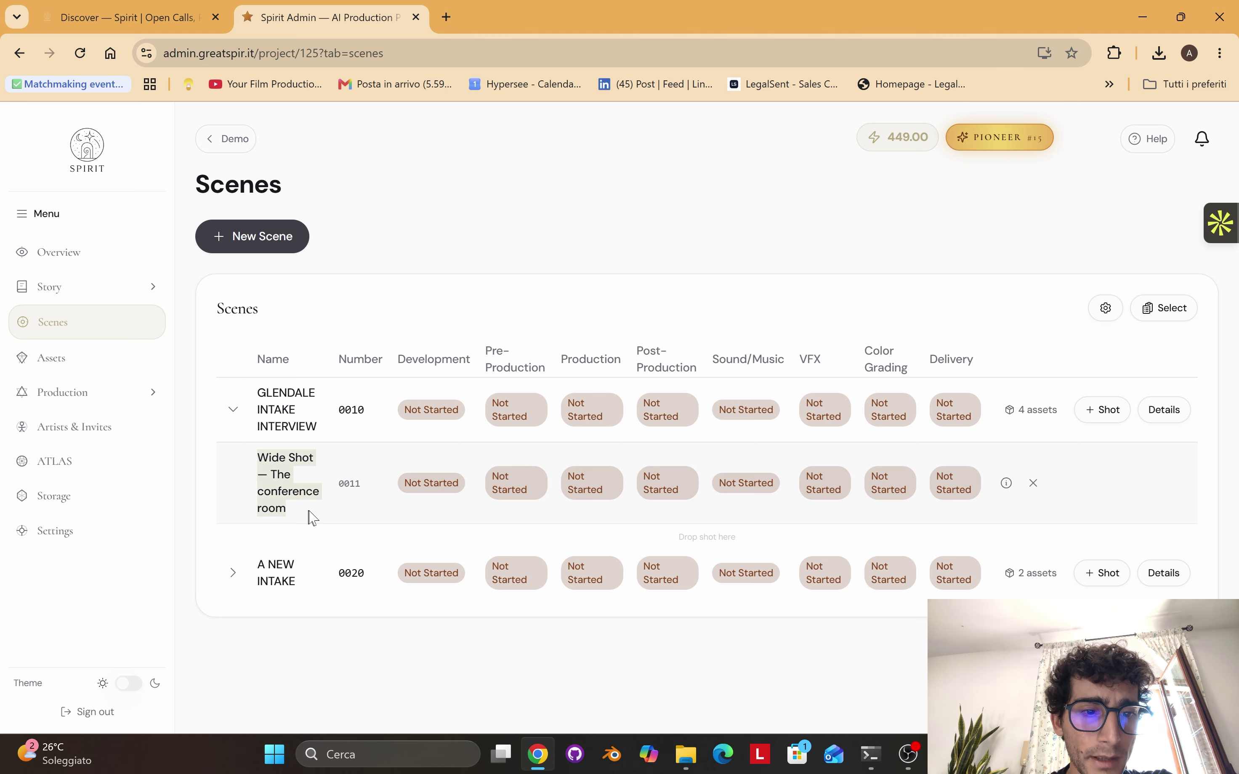
click(367, 508)
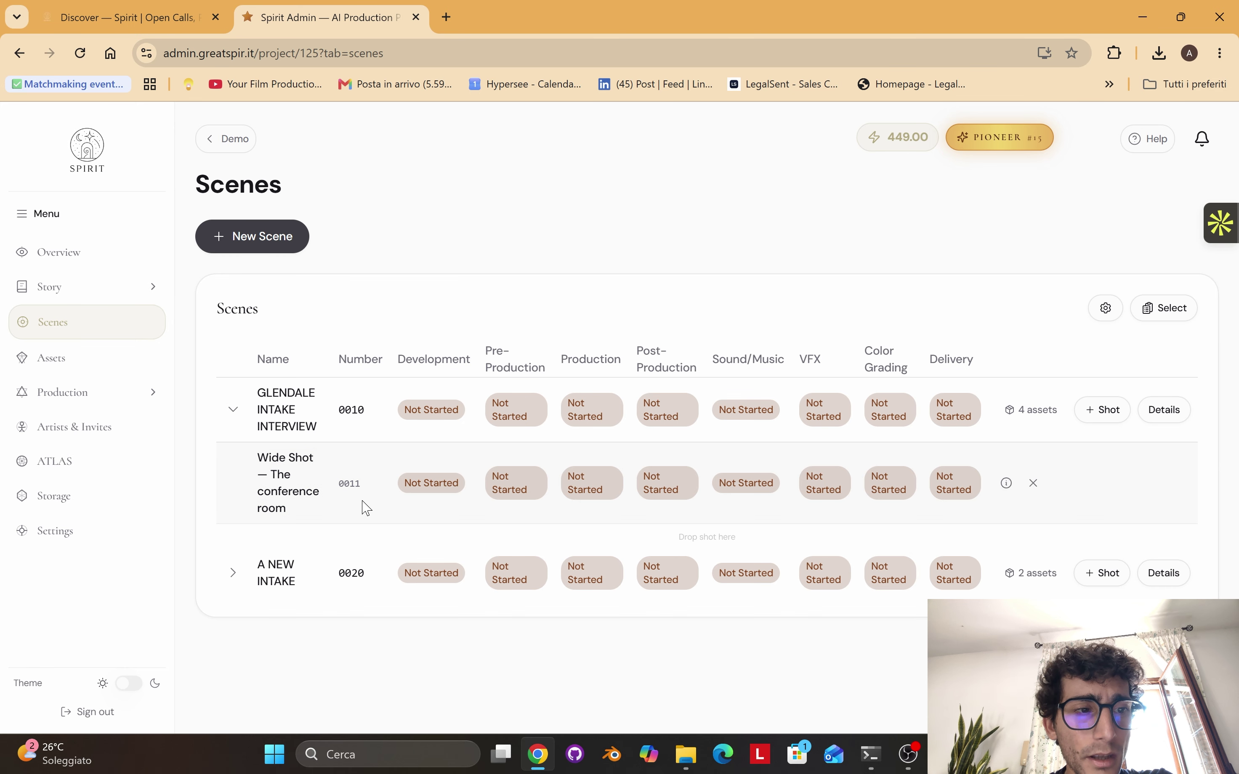
- Add a shot named "Second shot" with number 0012 to GLENDALE INTAKE INTERVIEW
click(1092, 417)
click(515, 408)
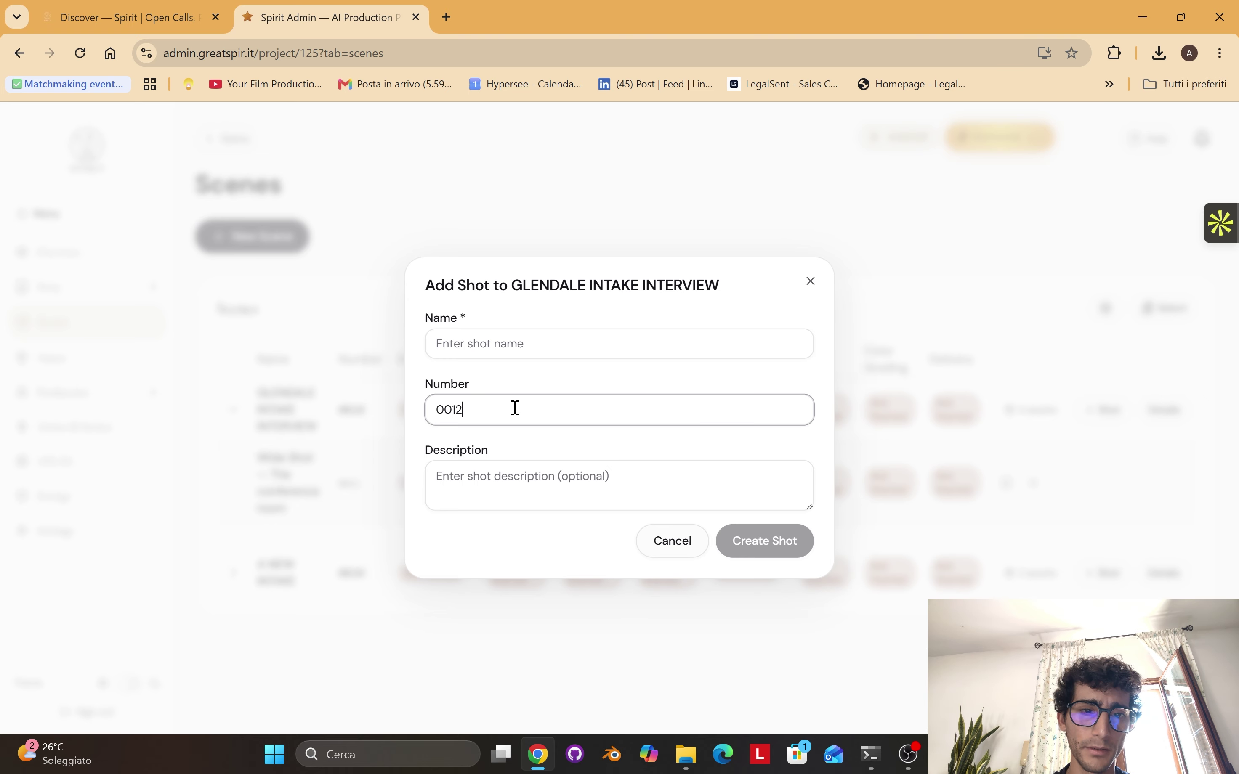
click(567, 332)
key(Caps_Lock)
text(GL)
key(BackSpace)
key(BackSpace)
key(Caps_Lock)
text(Second shot)
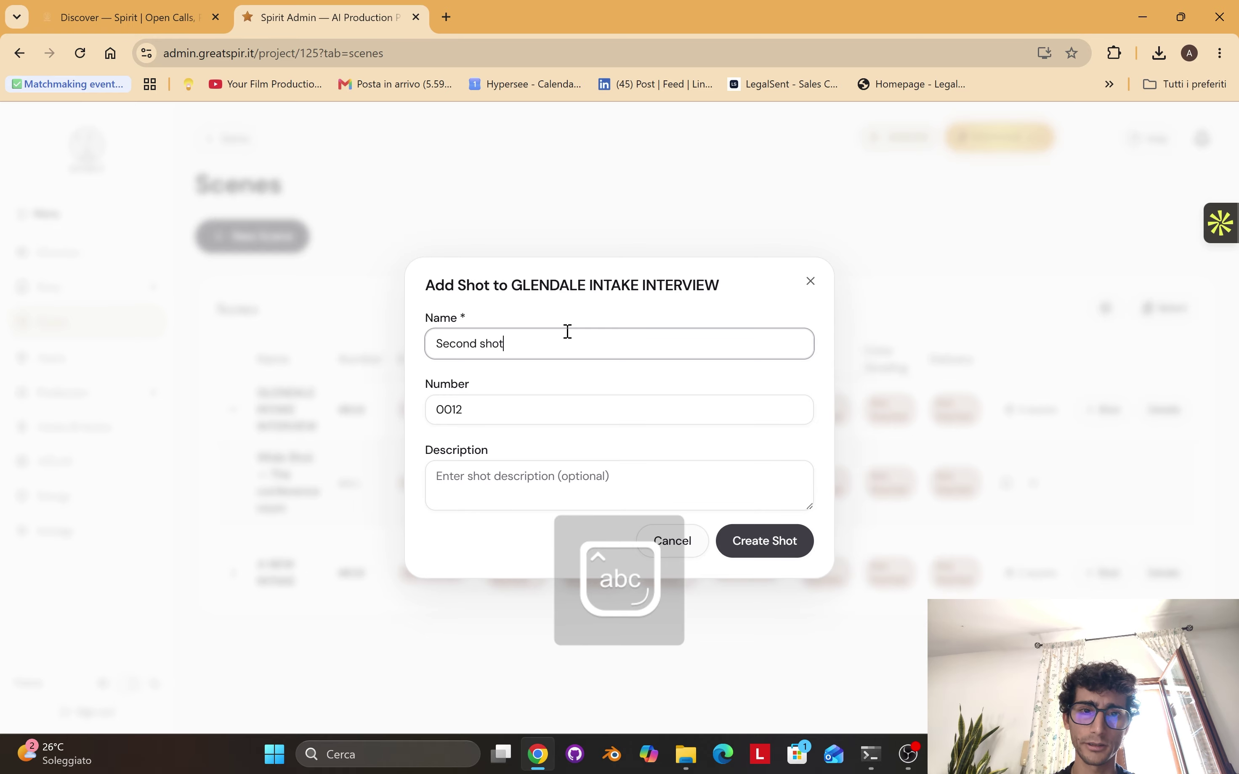
key(Return)
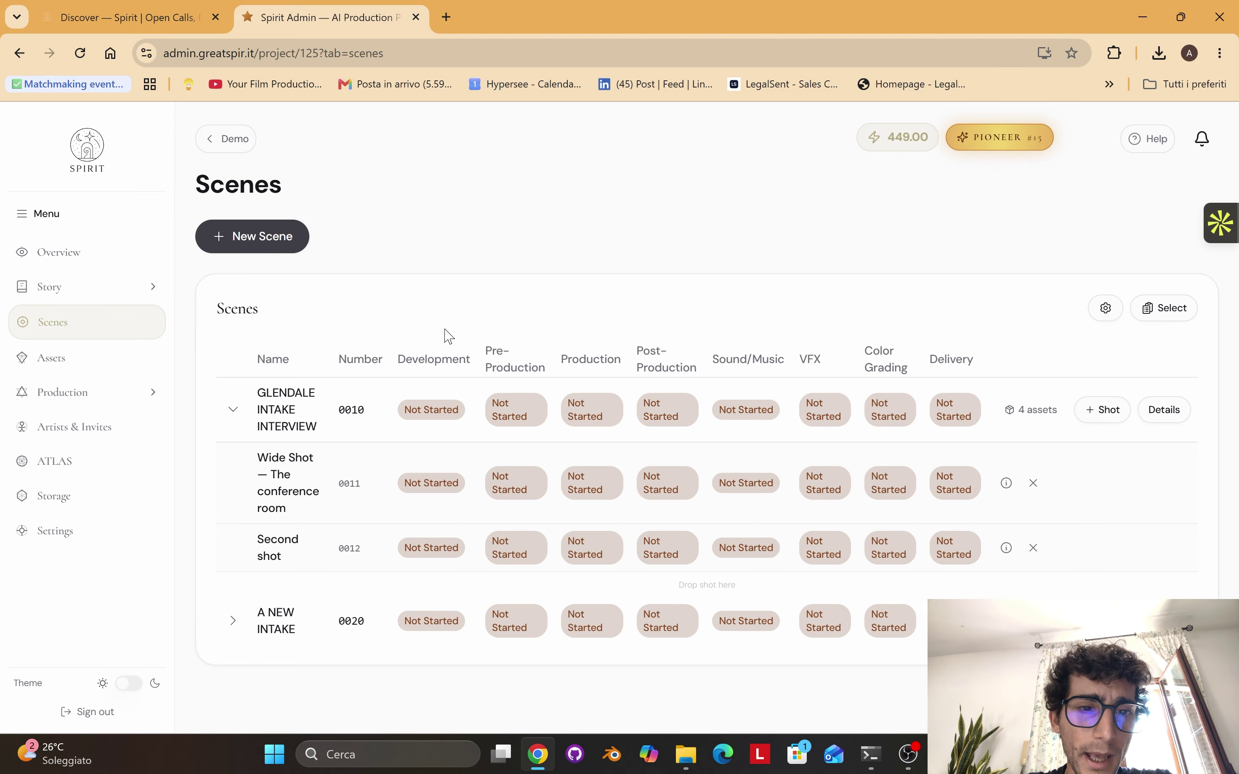
- Set the Development status of the scene A NEW INTAKE to In Progress and save it
click(430, 622)
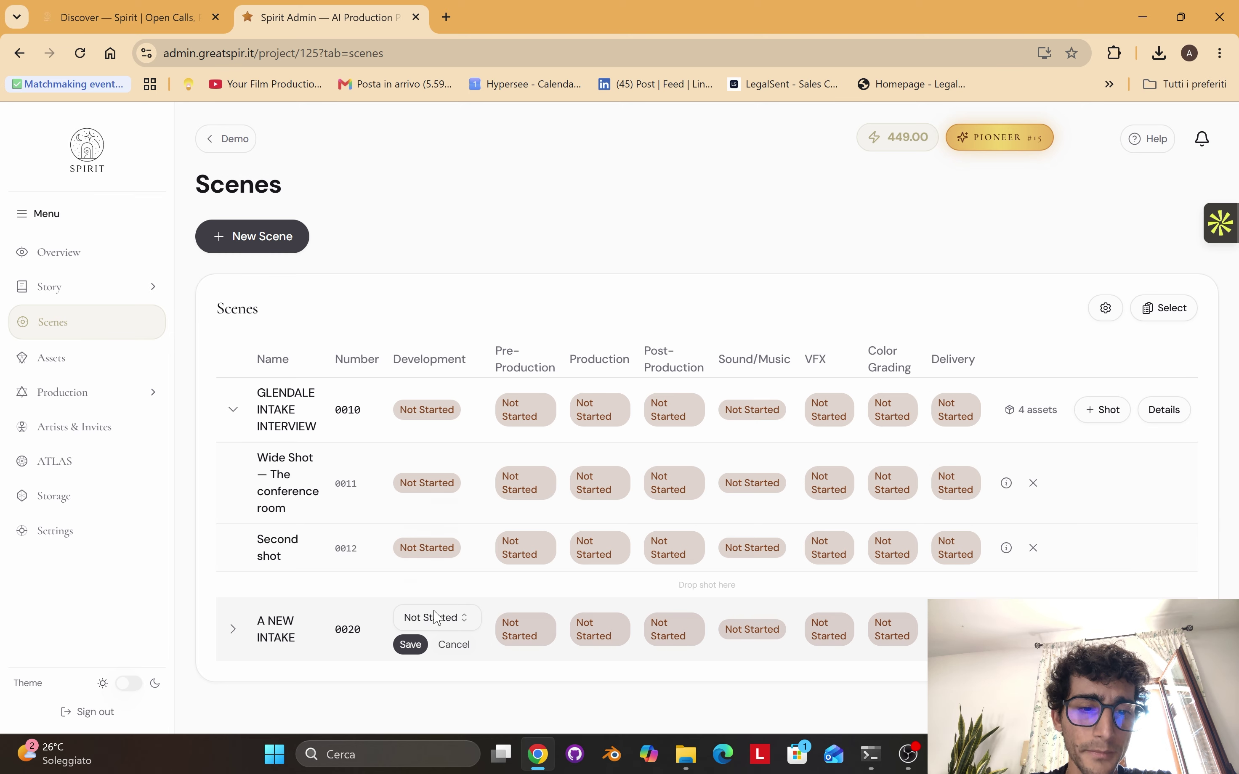
click(437, 618)
click(451, 531)
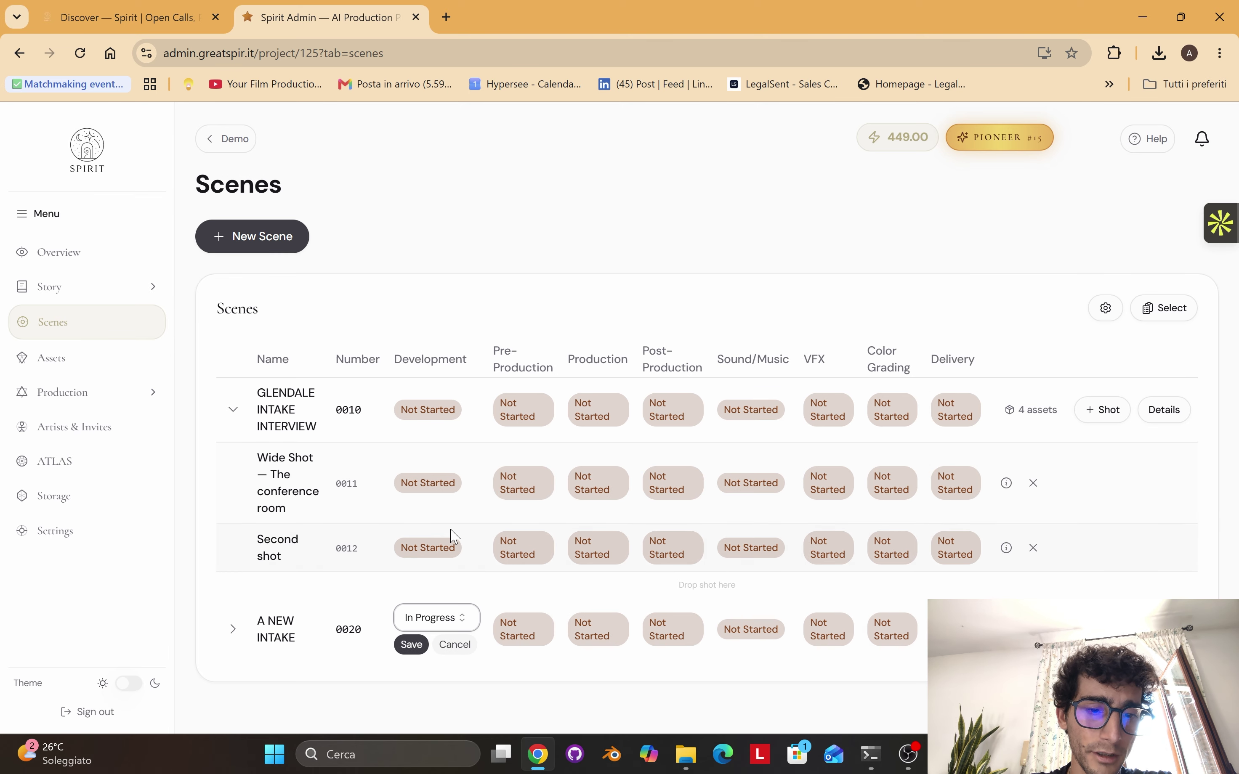
click(410, 645)
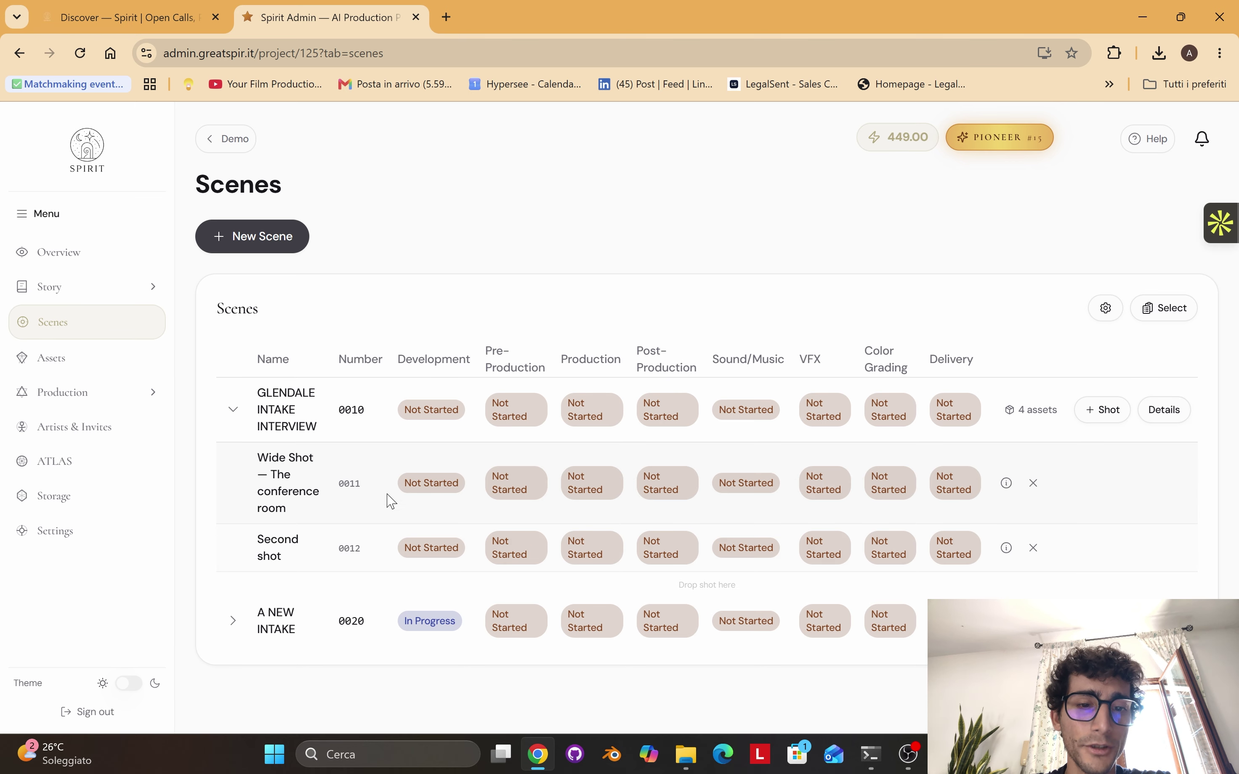
- Set the Development status of the conference room wide shot 0011 to In Progress and save it
click(432, 480)
click(439, 472)
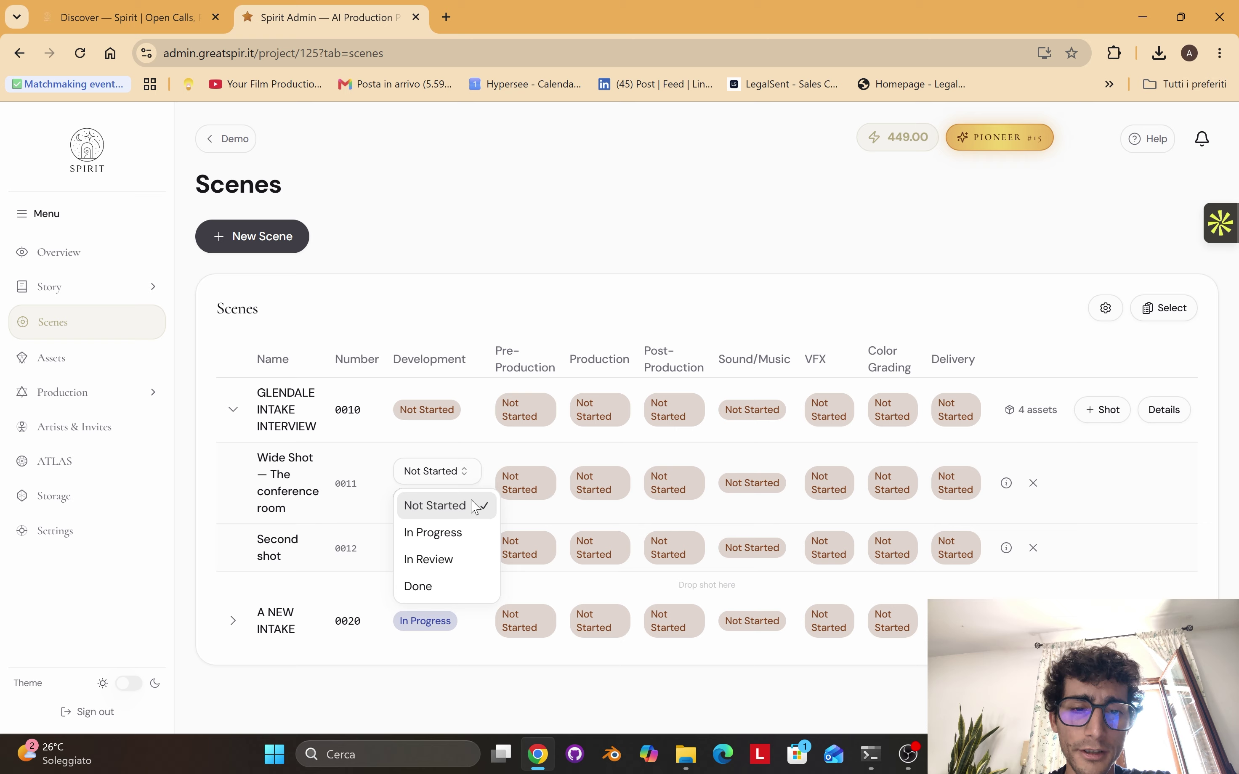
click(489, 533)
click(414, 500)
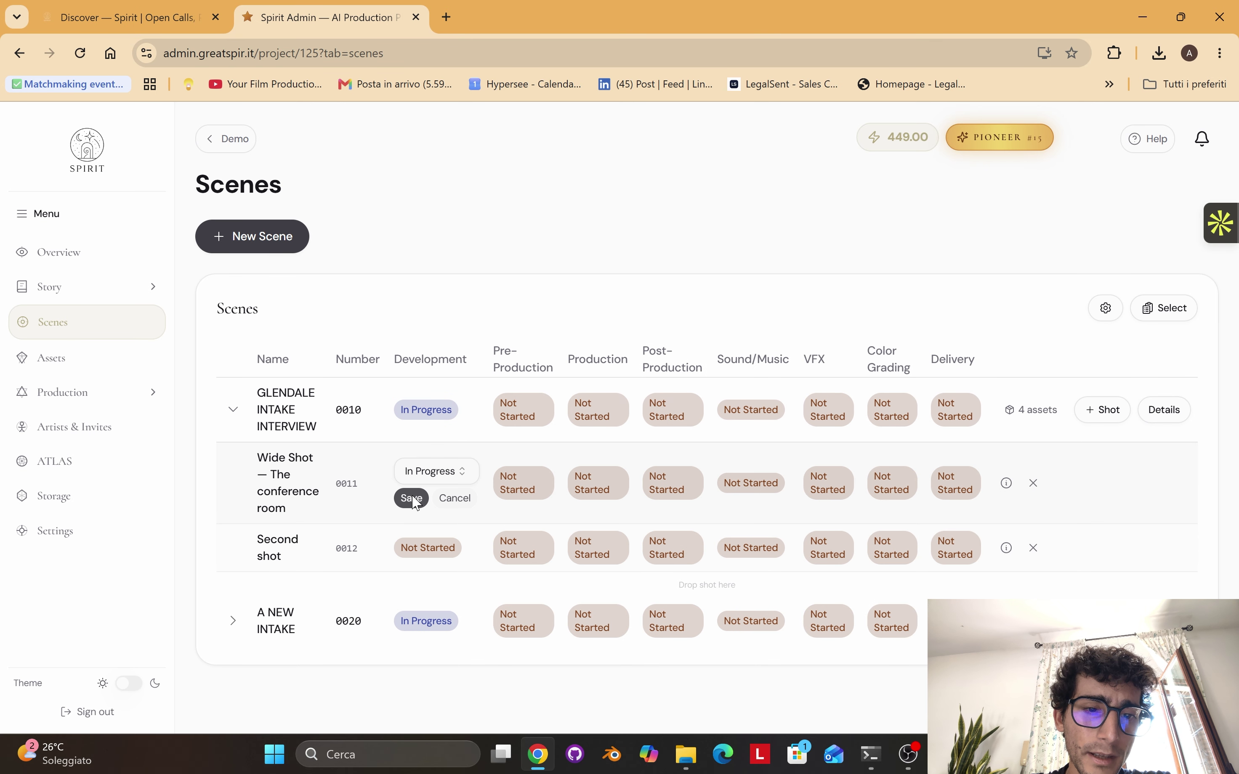
- Set the Development status of Second shot 0012 to Done and save it
click(443, 550)
click(449, 544)
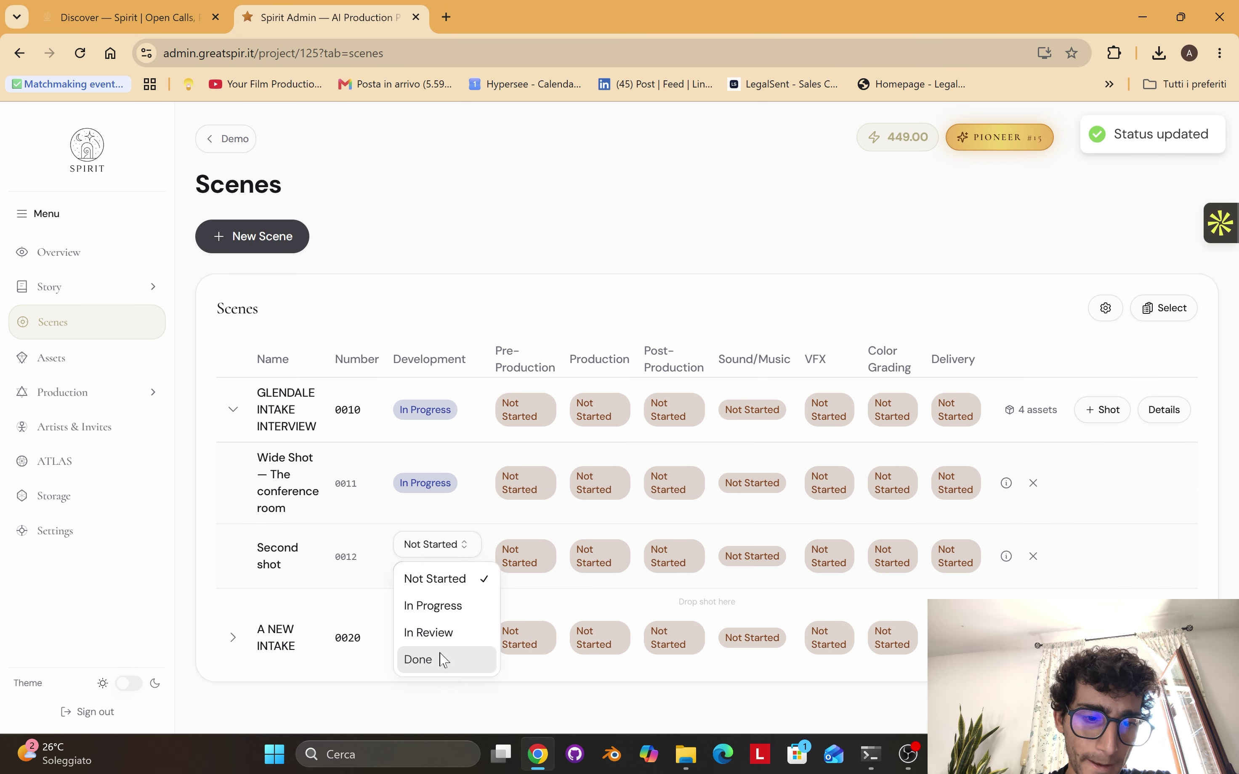
click(443, 661)
click(412, 571)
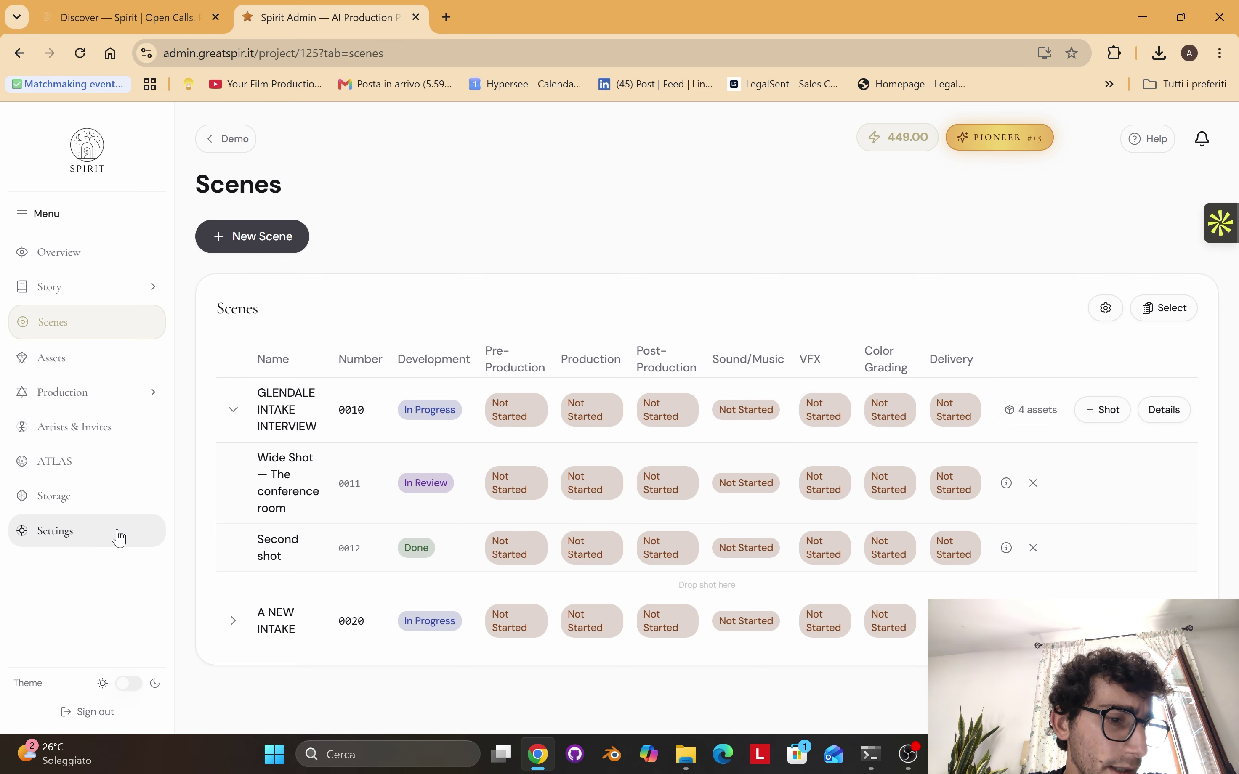
- Open the project's workflow settings from the Scenes list and examine the workflow presets and page visibility options
click(1107, 309)
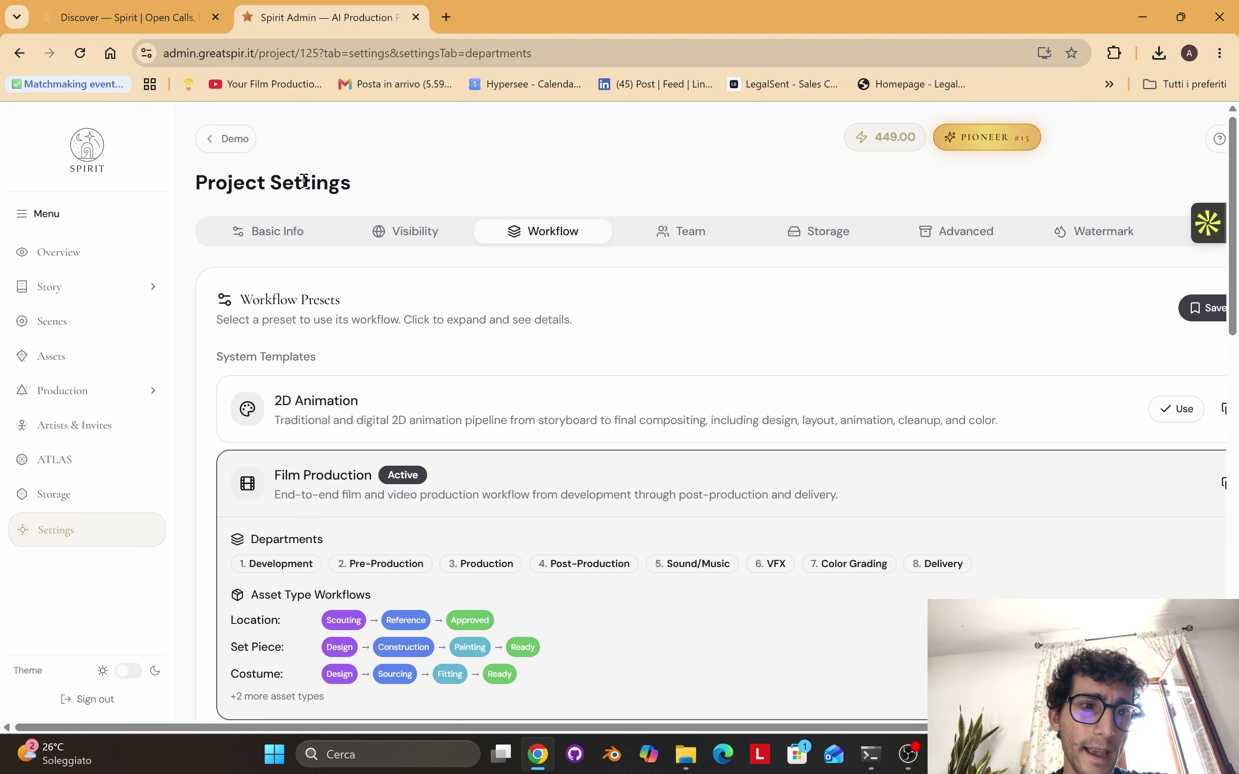
scroll(788, 445, down, 3)
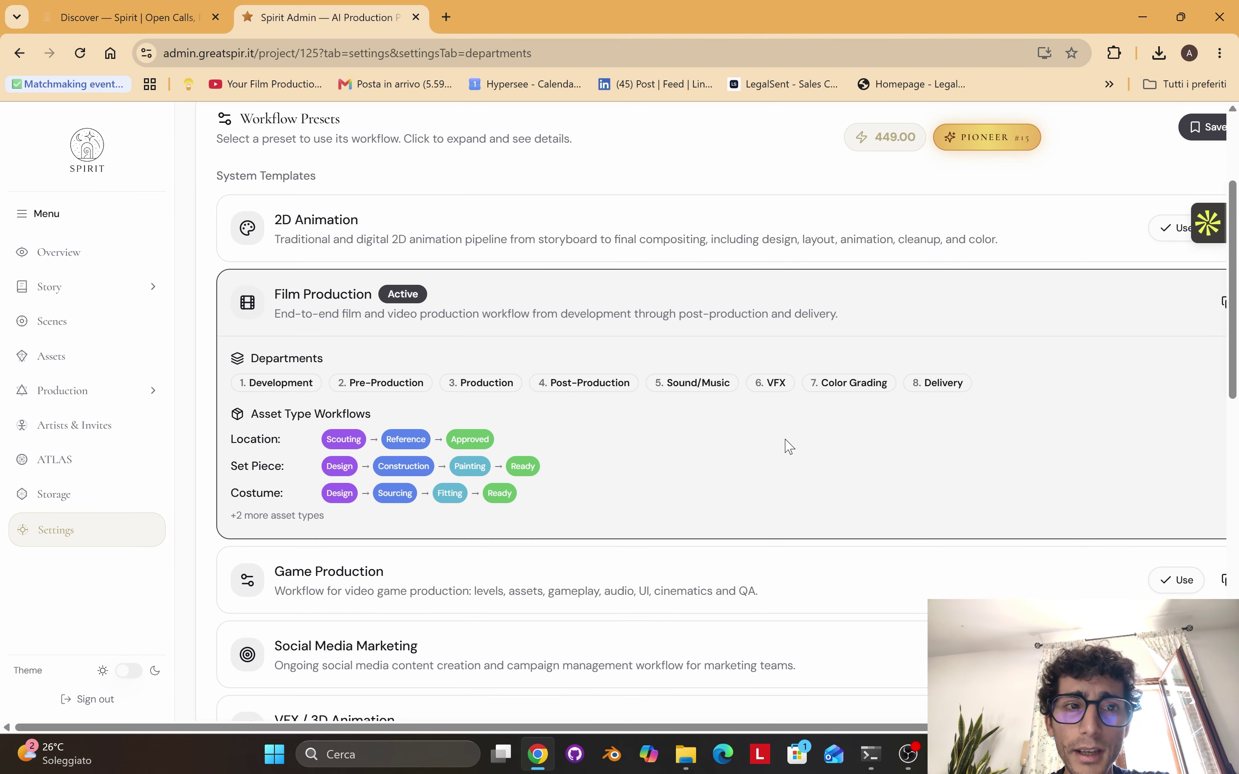
scroll(458, 516, down, 4)
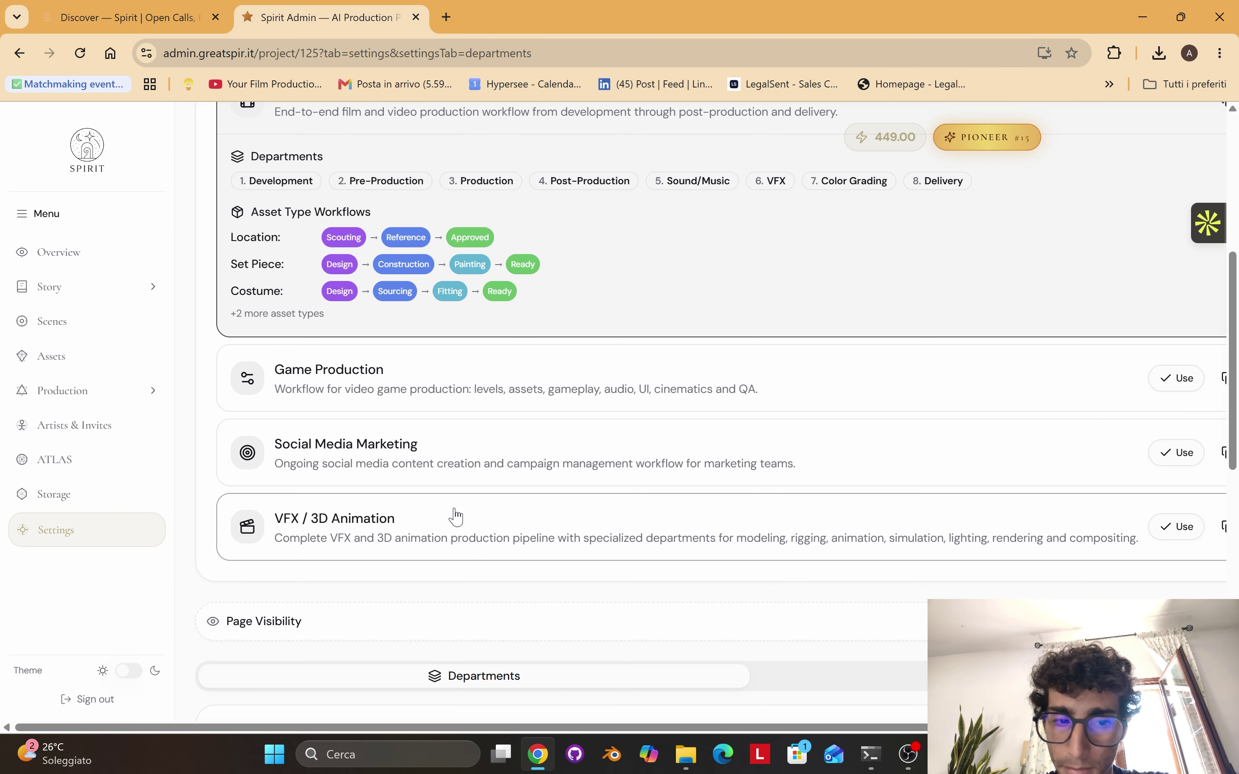
scroll(525, 602, down, 9)
scroll(525, 599, right, 2)
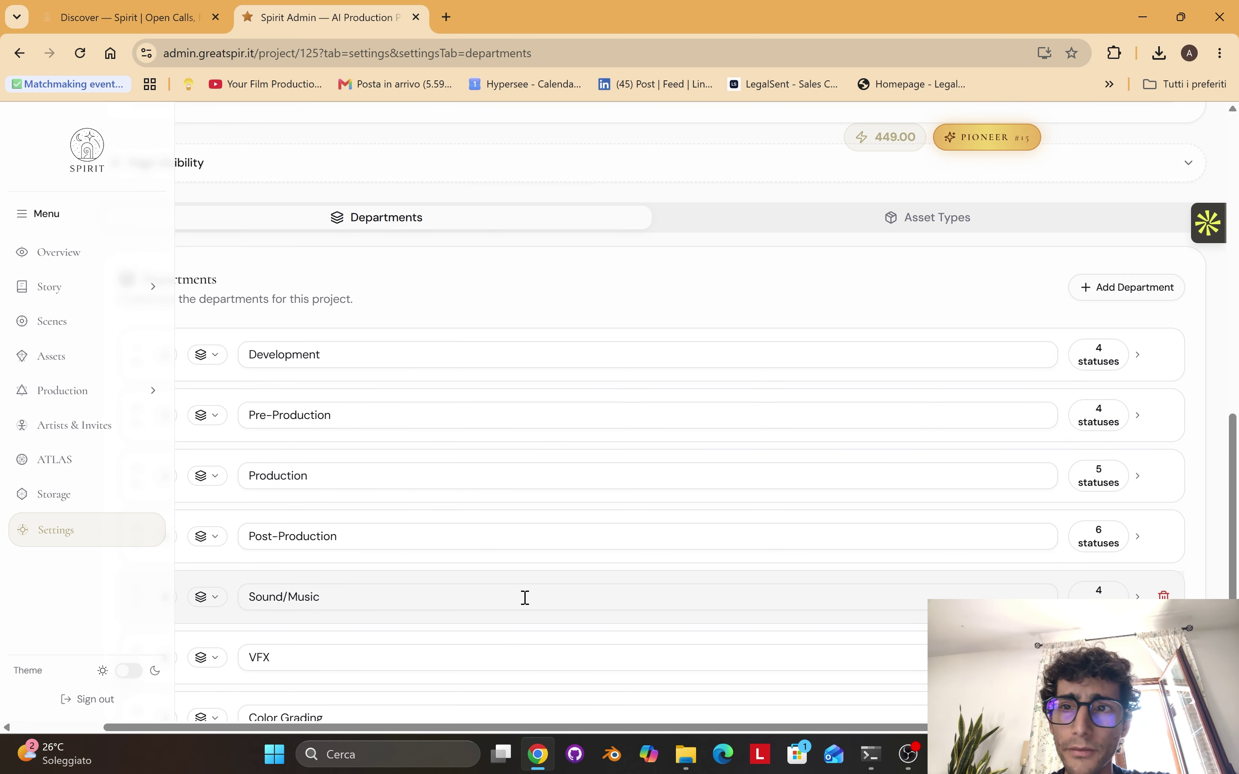
scroll(525, 597, up, 4)
click(729, 397)
scroll(559, 484, left, 2)
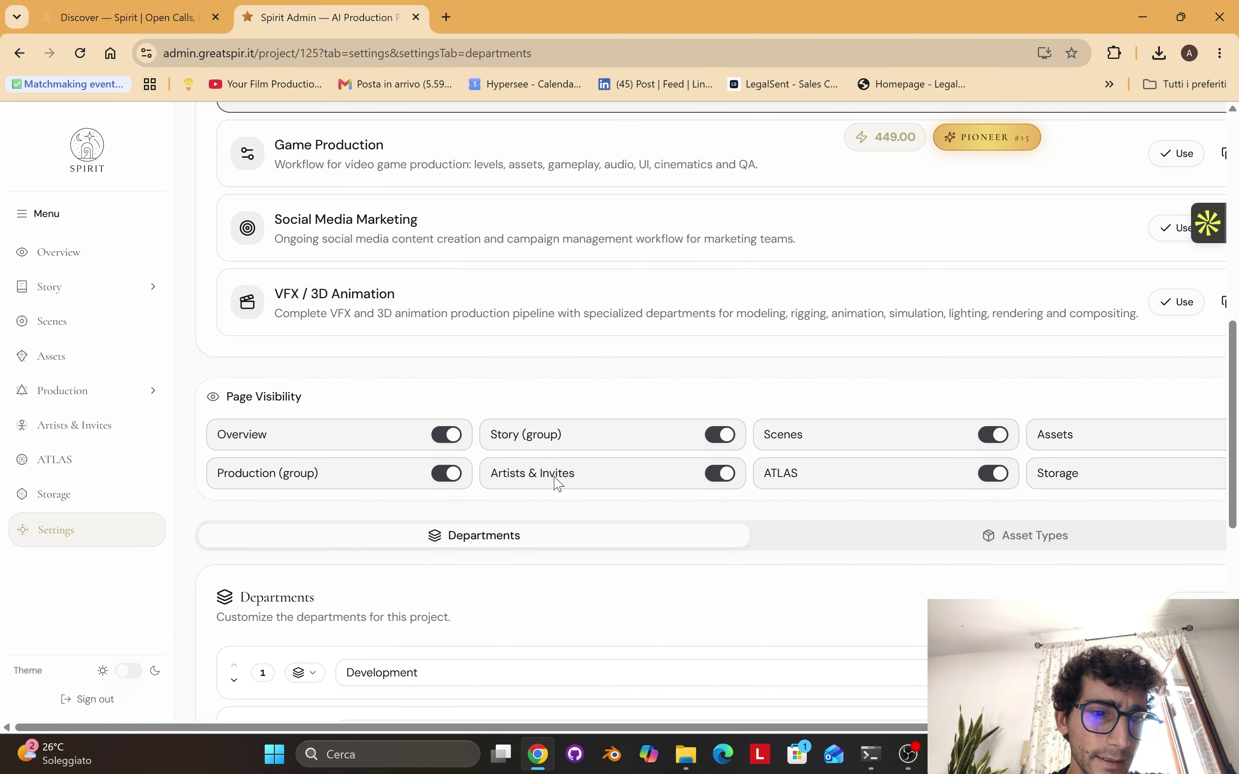
scroll(980, 452, right, 2)
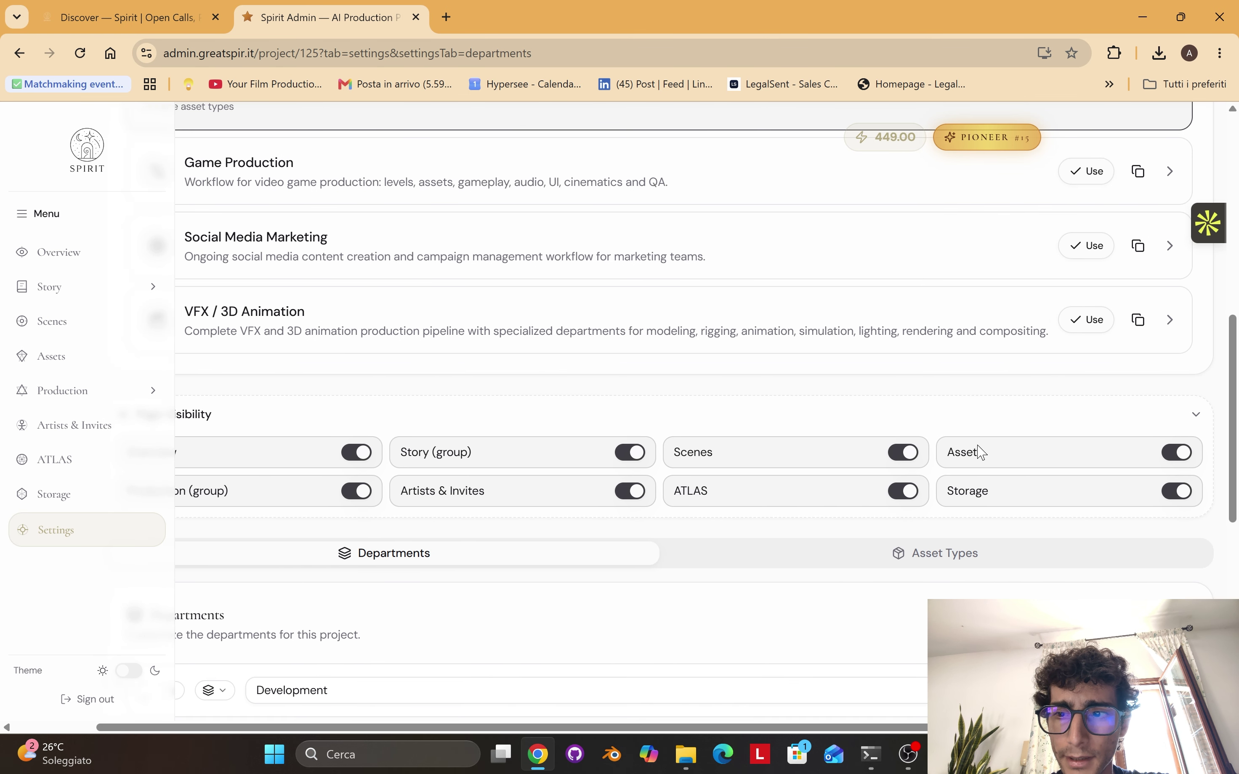
scroll(979, 450, left, 2)
click(633, 398)
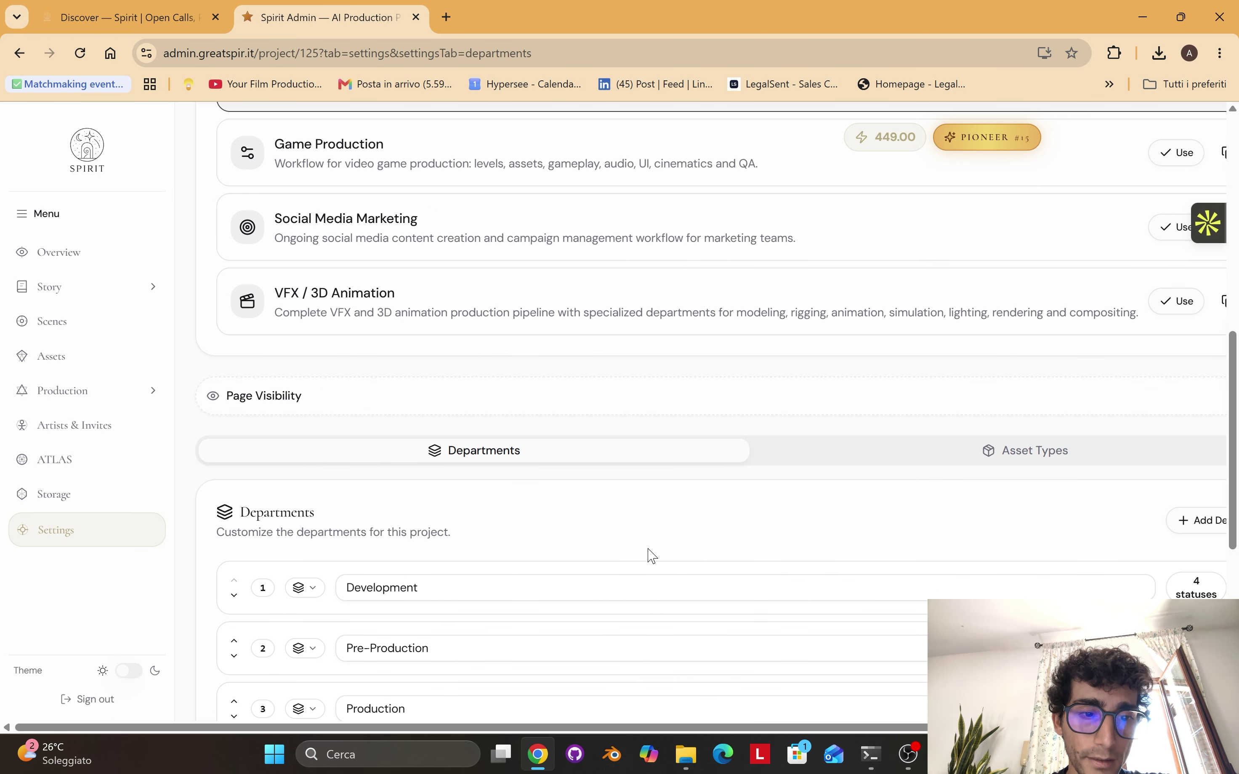
- Examine the project's department list, the library of additional departments and the form for adding a custom department
scroll(652, 556, down, 7)
scroll(652, 556, up, 1)
scroll(653, 555, right, 1)
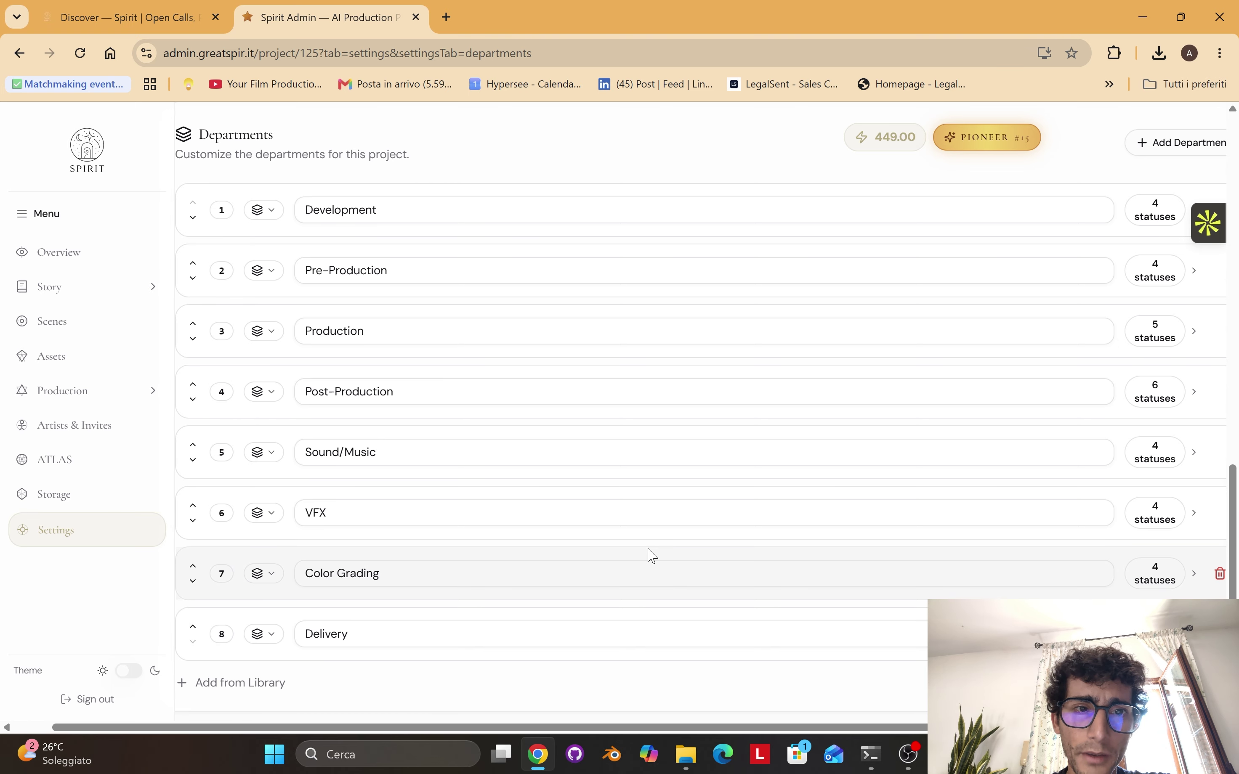
scroll(653, 555, left, 1)
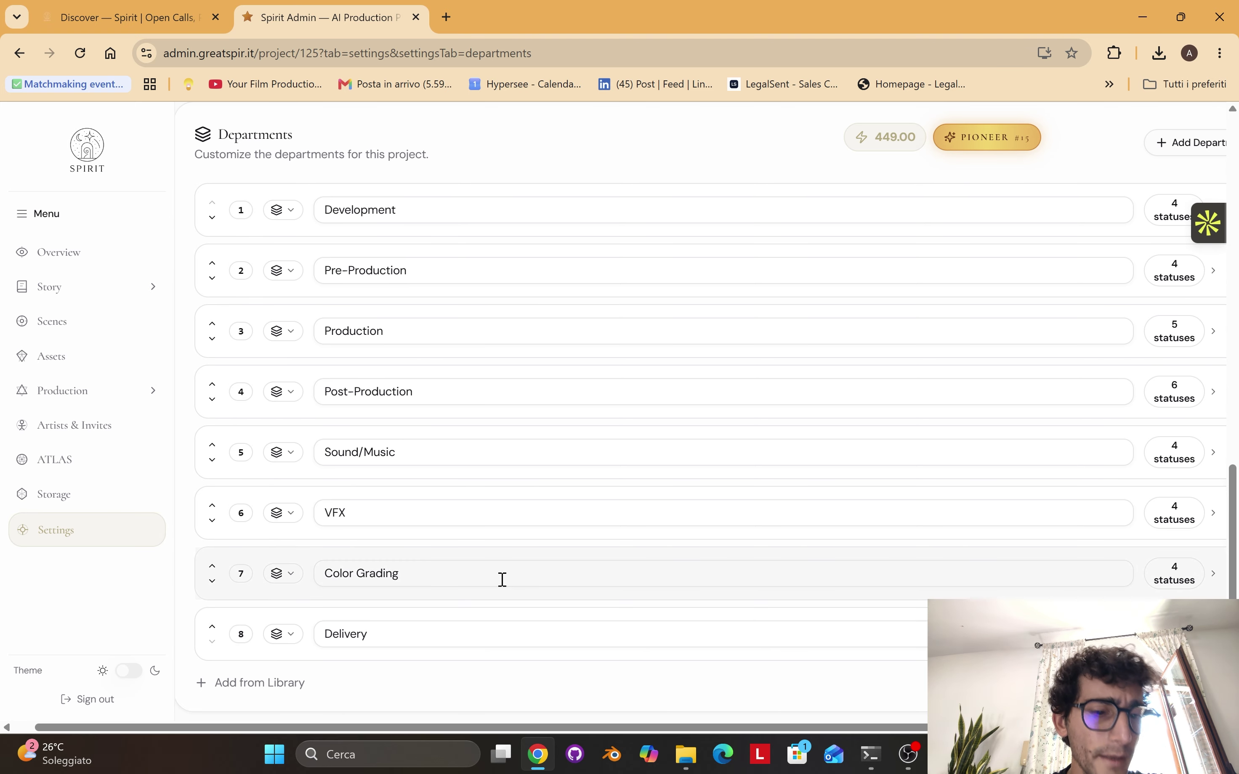
click(284, 689)
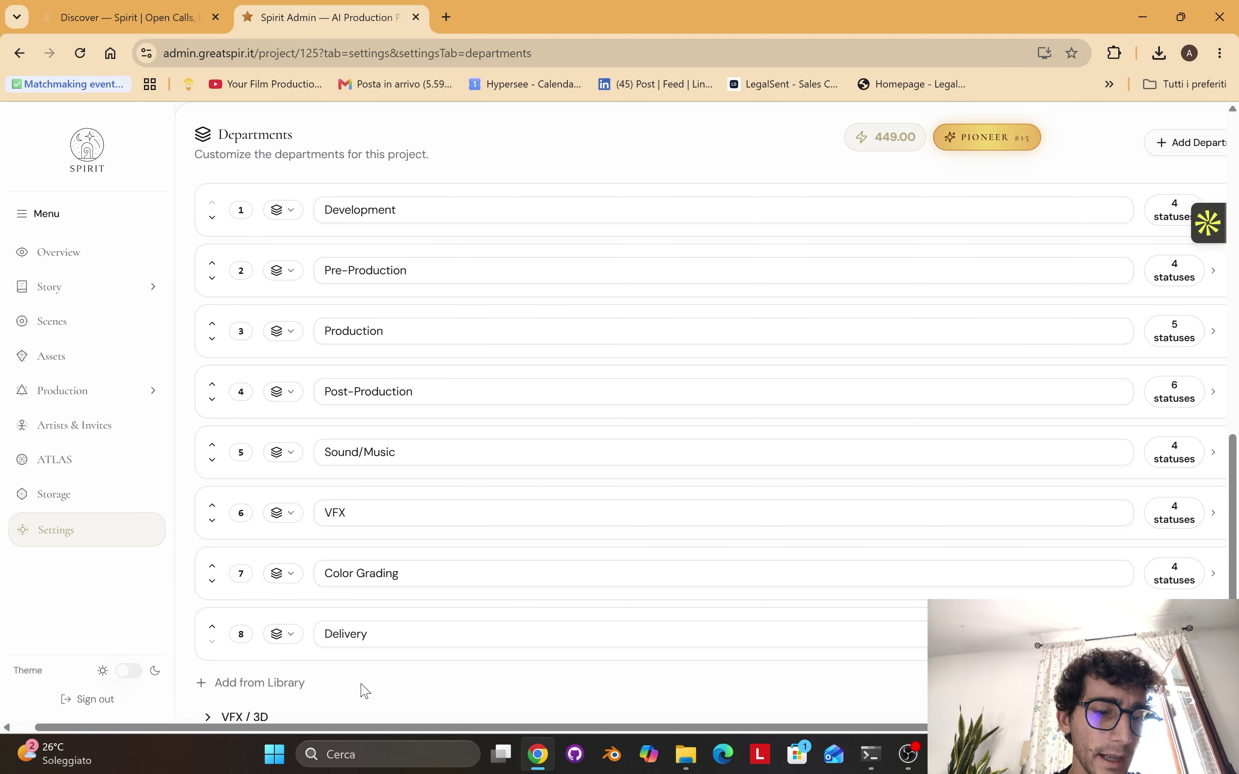
scroll(361, 689, down, 4)
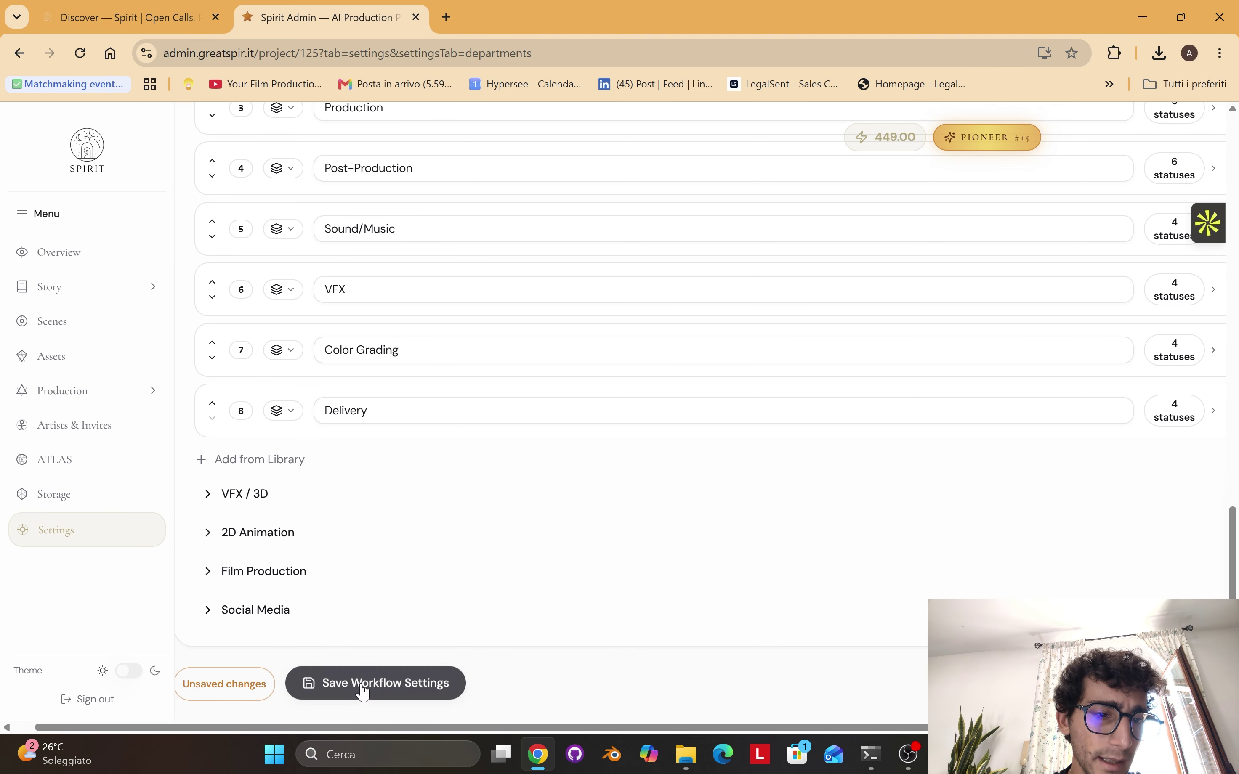
click(294, 461)
scroll(559, 434, up, 3)
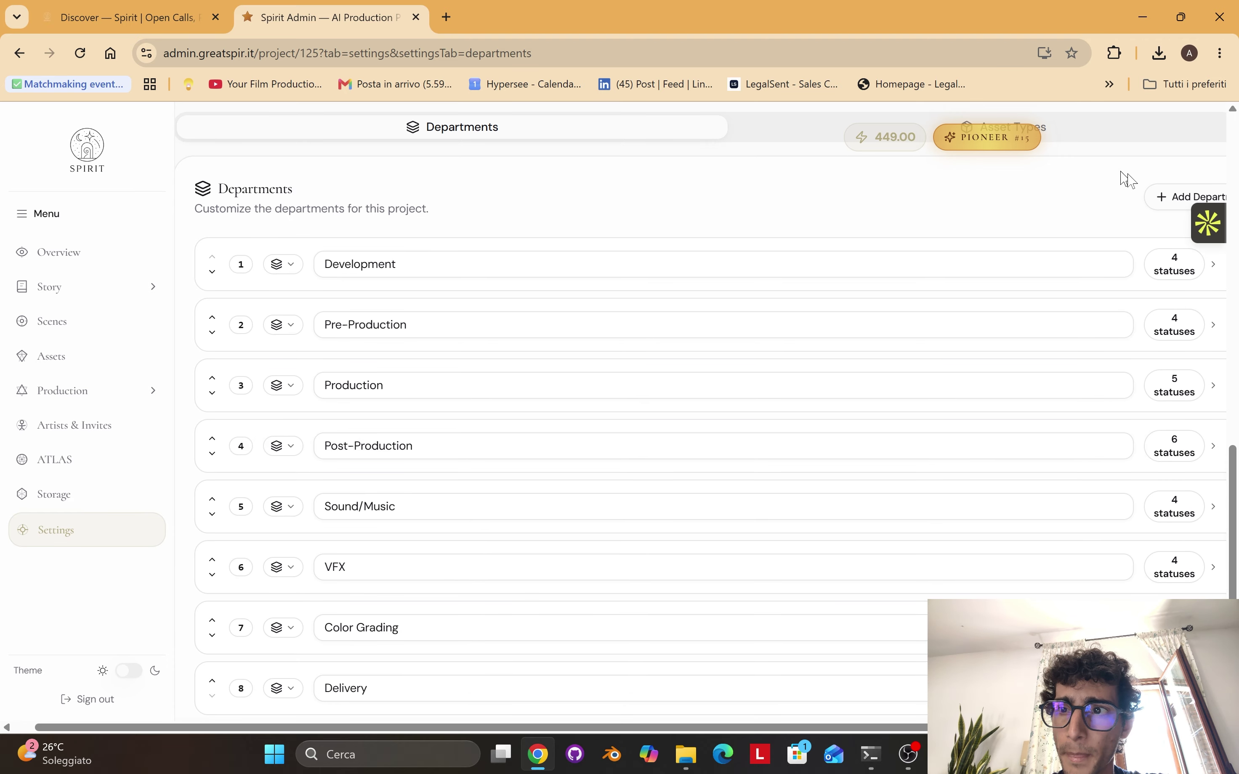
click(1187, 201)
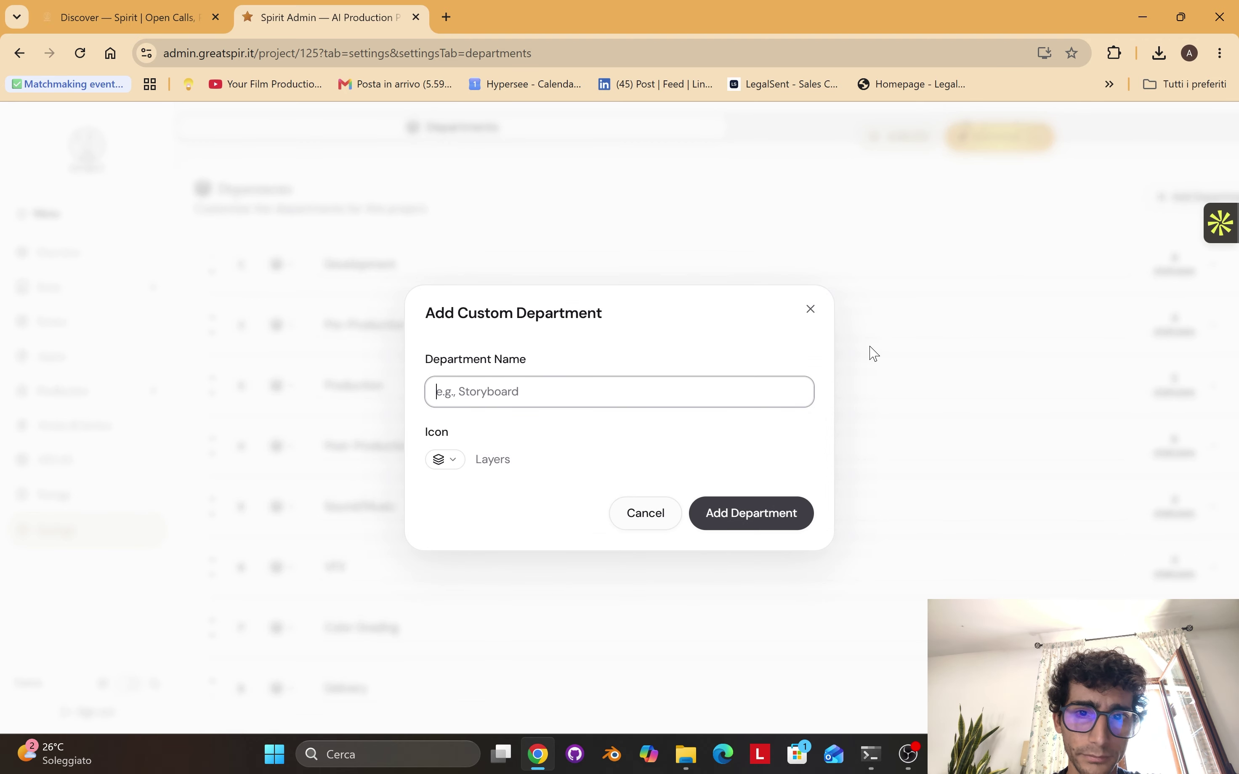
click(811, 310)
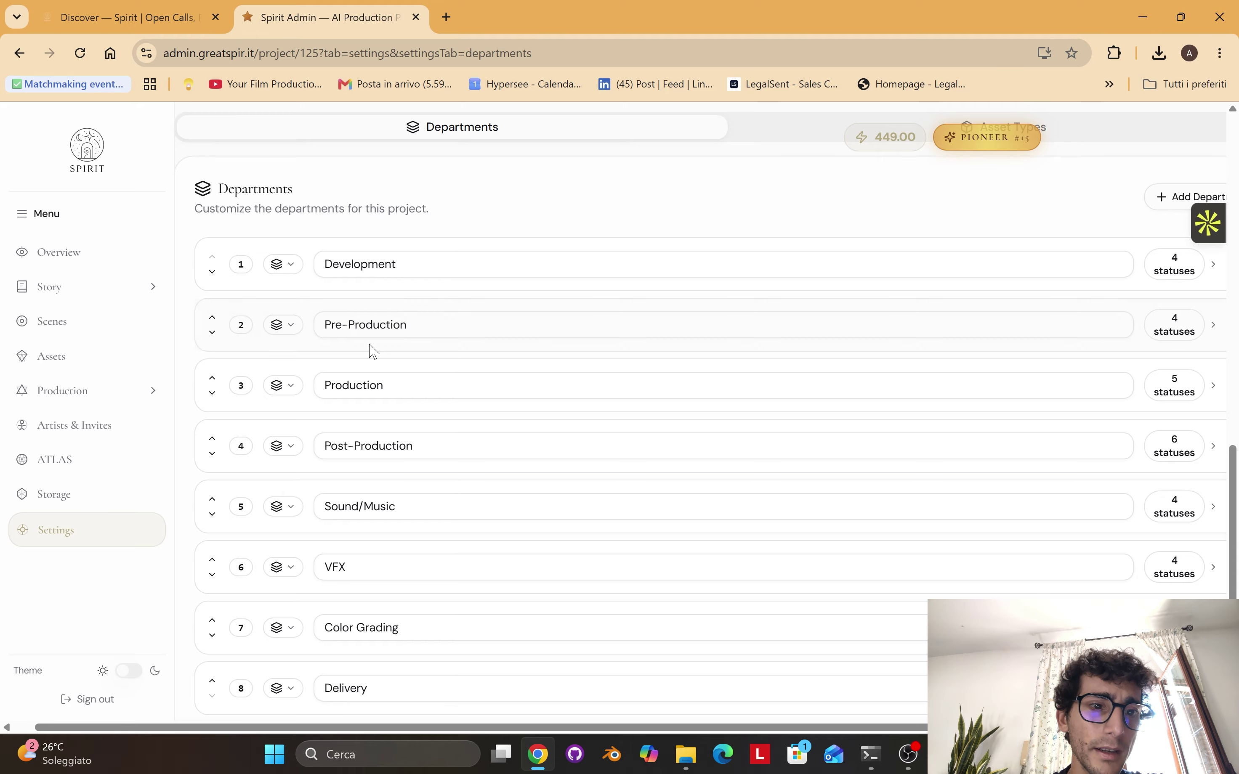
click(410, 264)
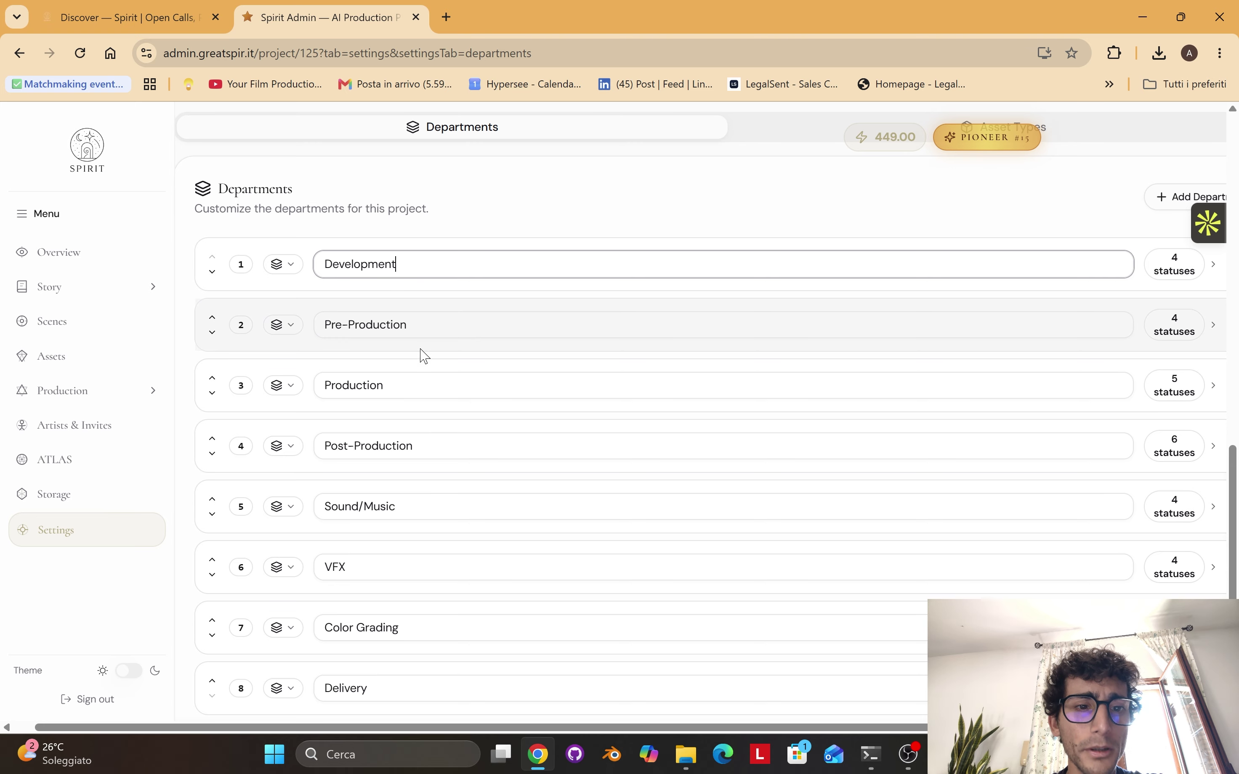
click(426, 384)
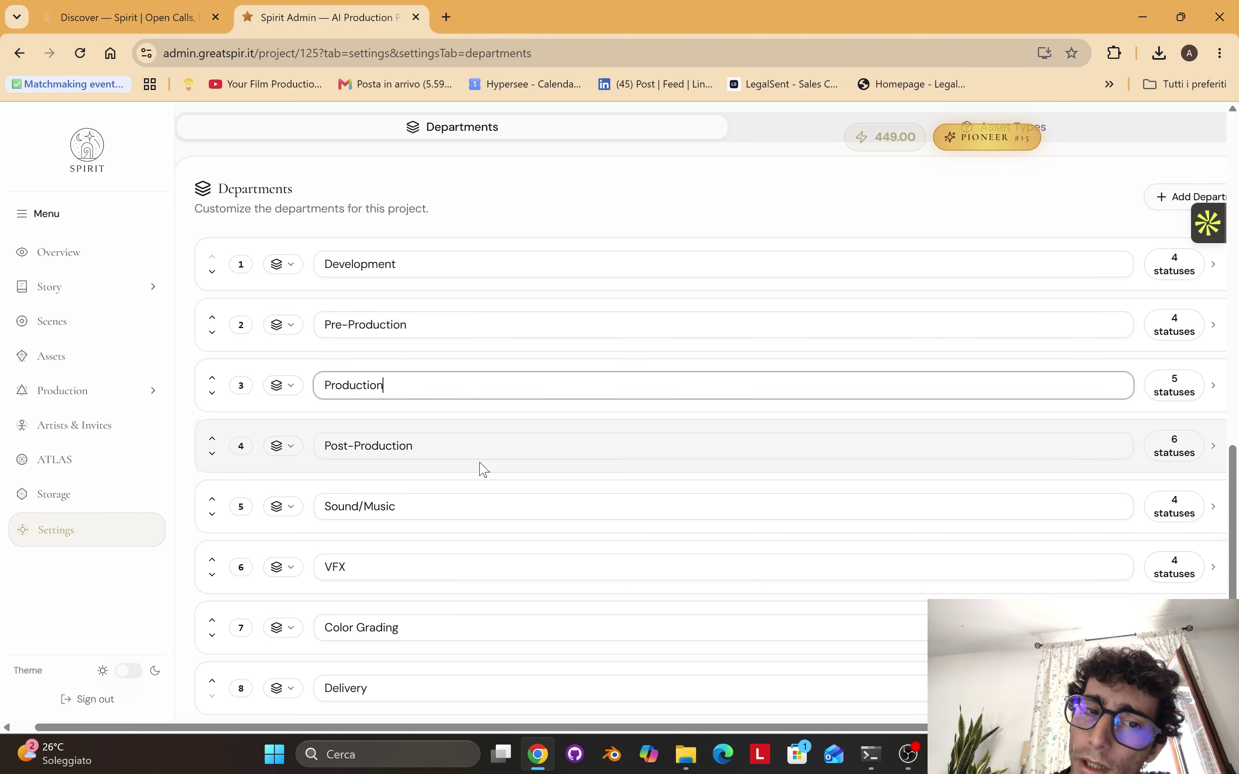
click(447, 446)
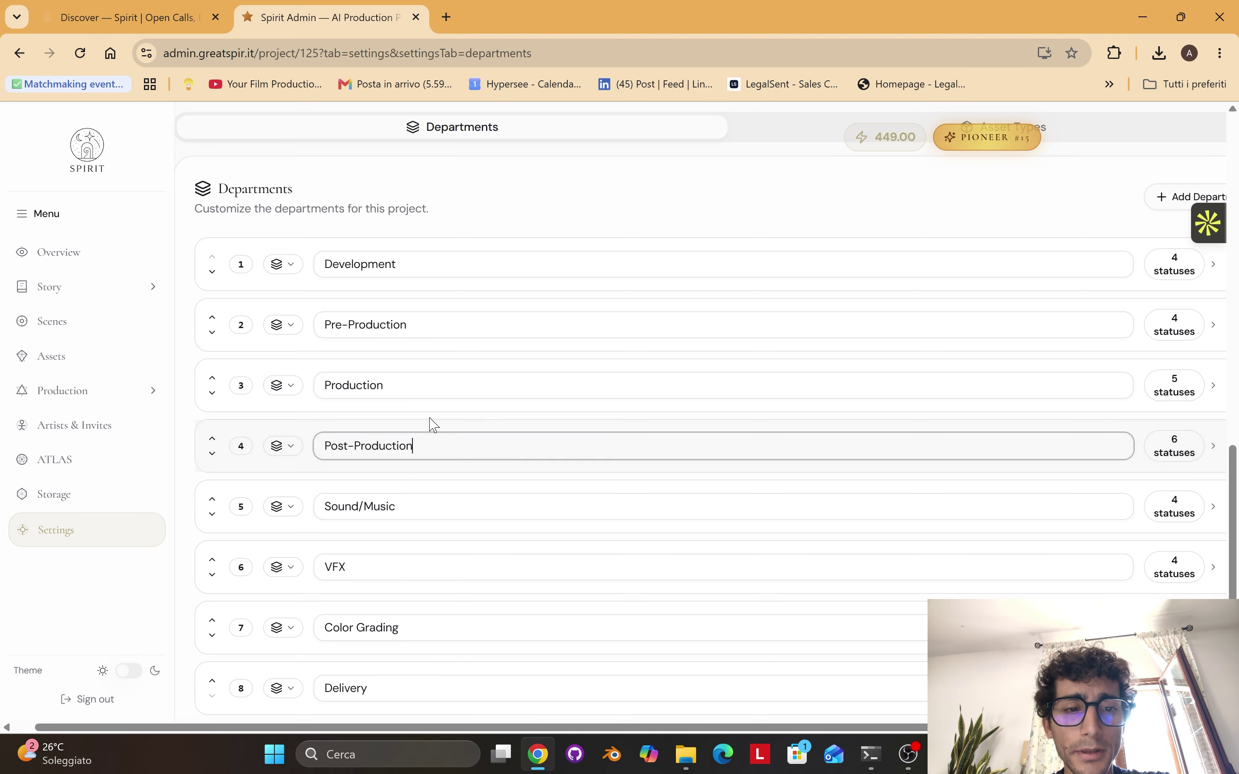
- Expand the Post-Production department's task statuses and enter a new status label starting with "Jo"
scroll(468, 452, right, 1)
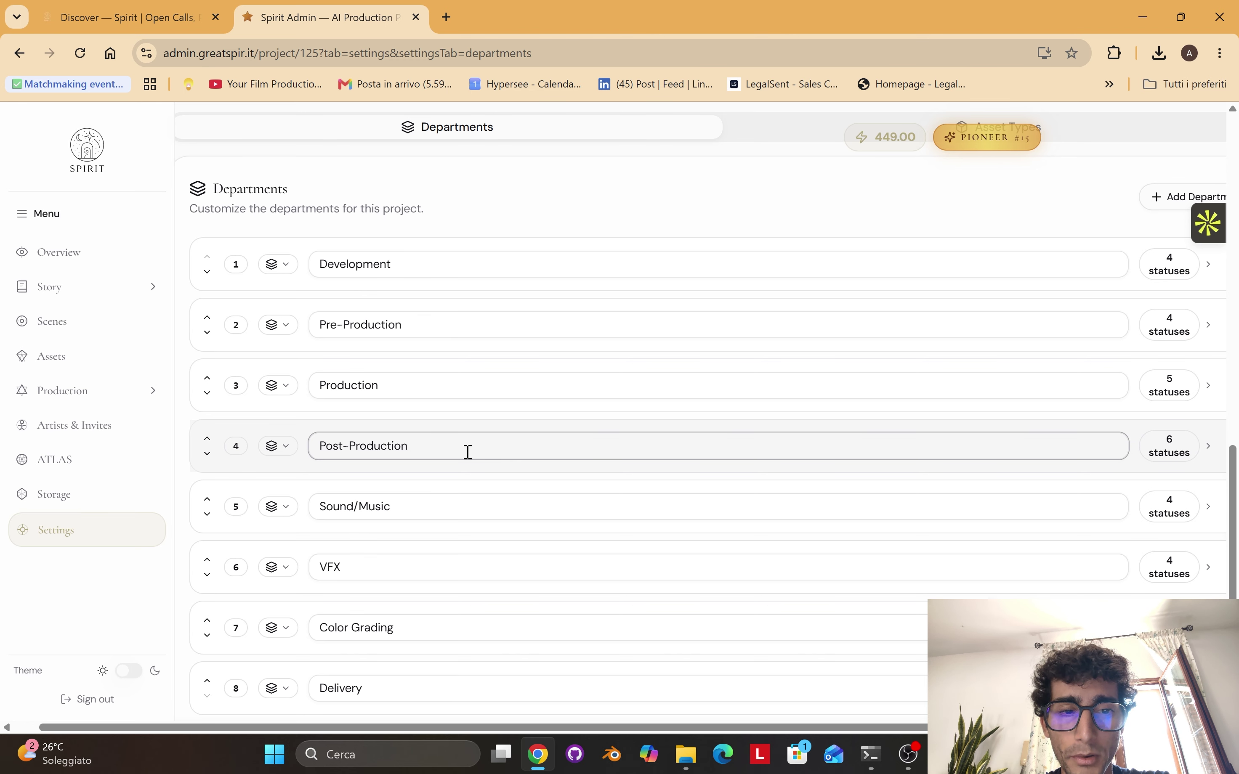
scroll(669, 454, right, 3)
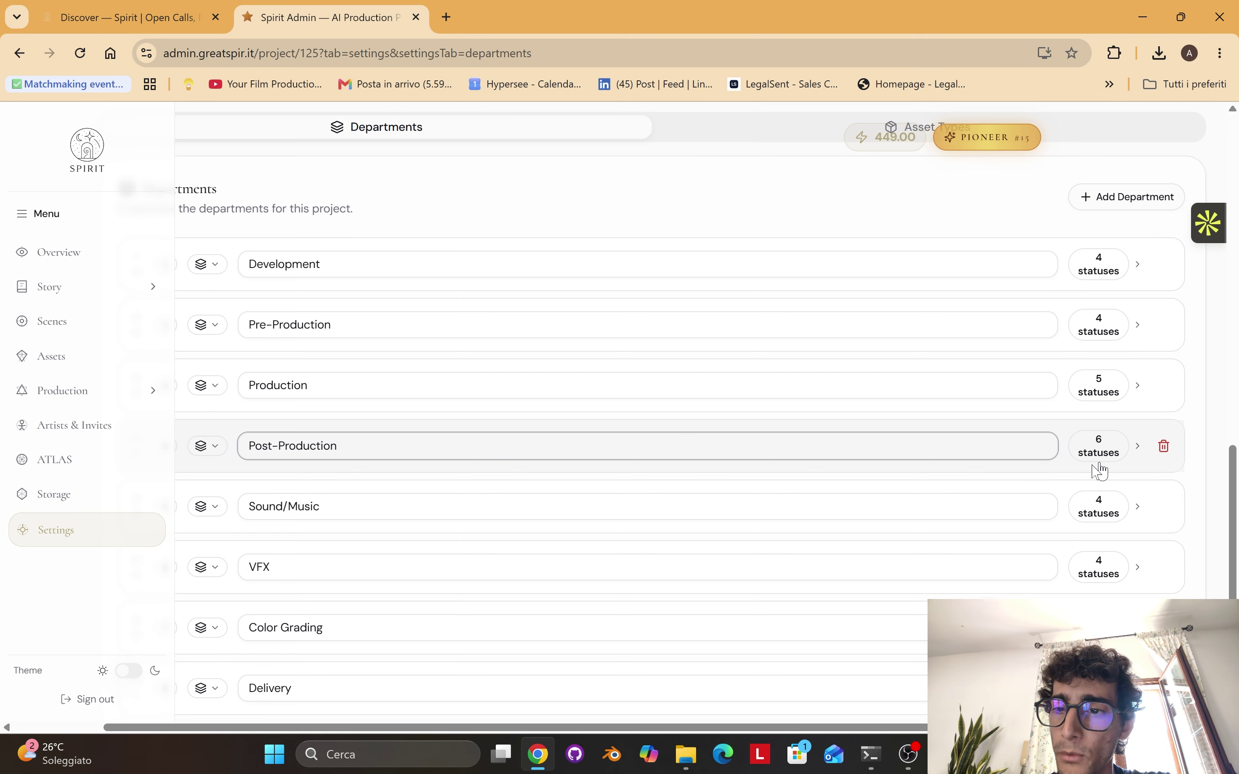
click(1137, 445)
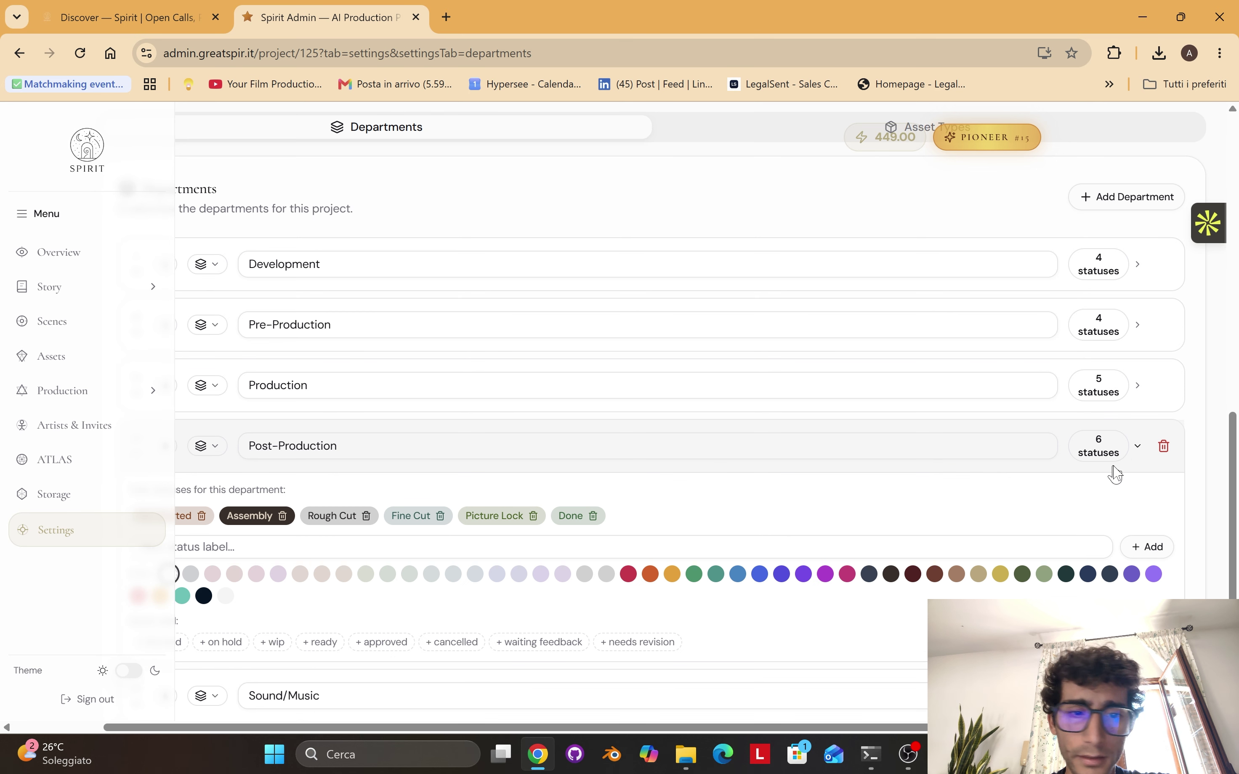
click(319, 465)
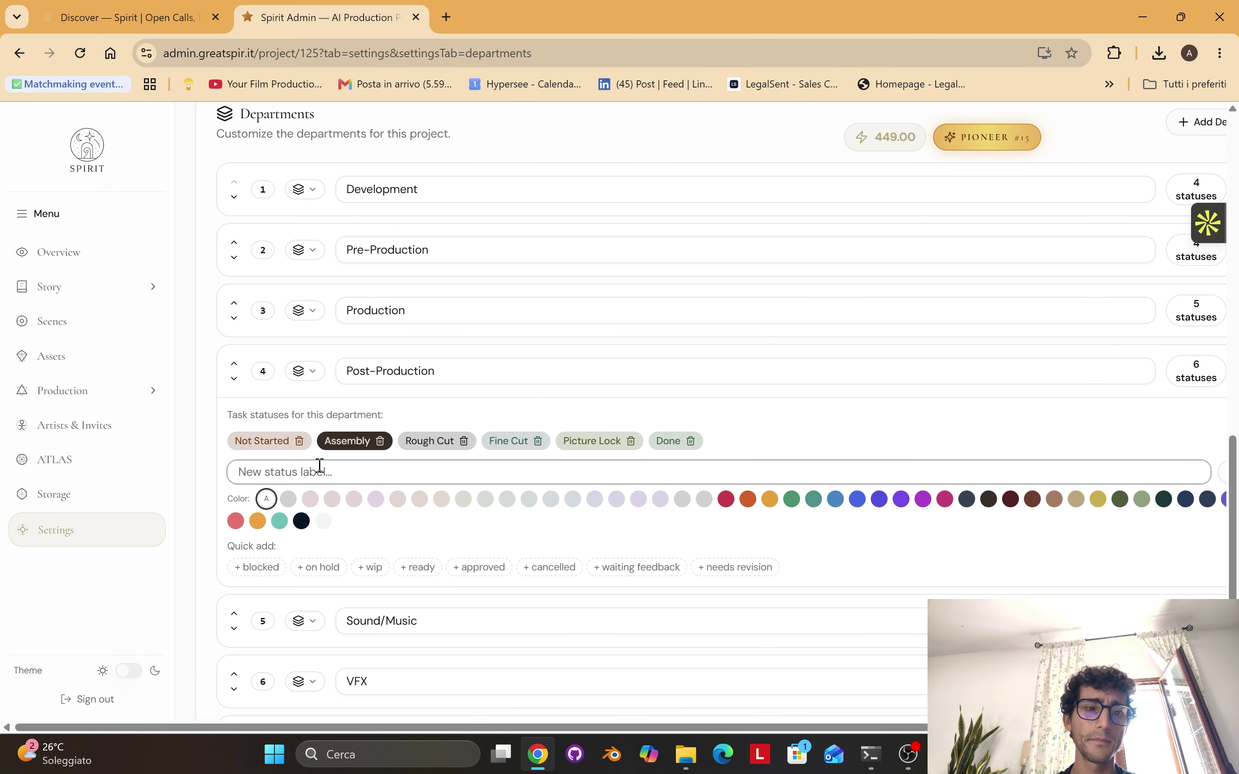
text(Jo)
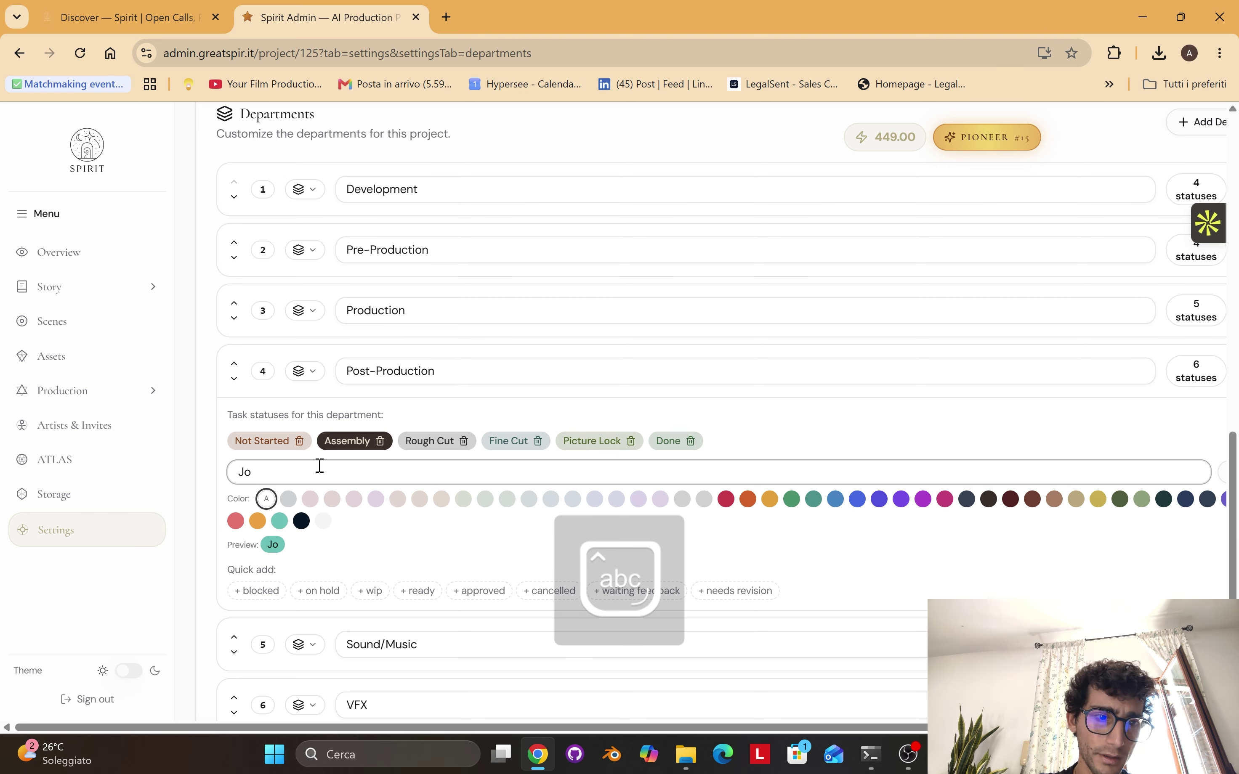
- Add a custom task status for a named person's approval to the Post-Production department, using the teal color
text(nh's approval)
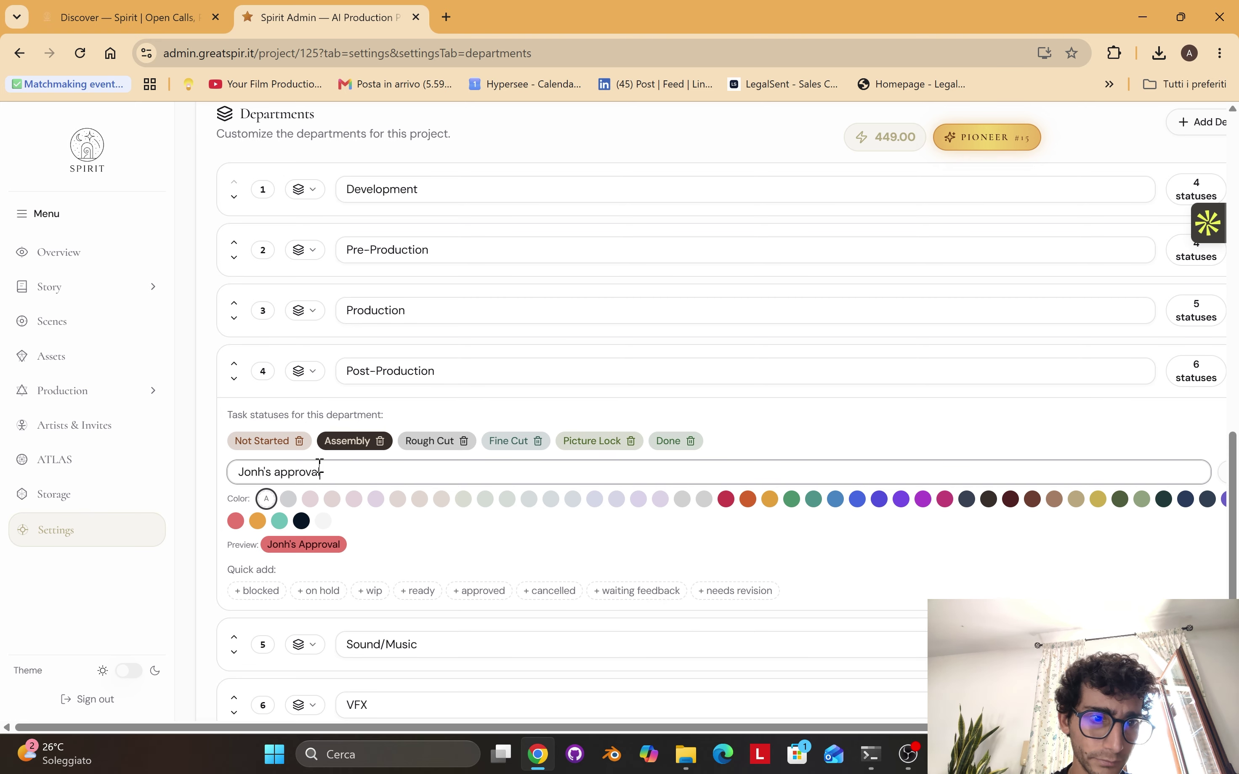
click(420, 559)
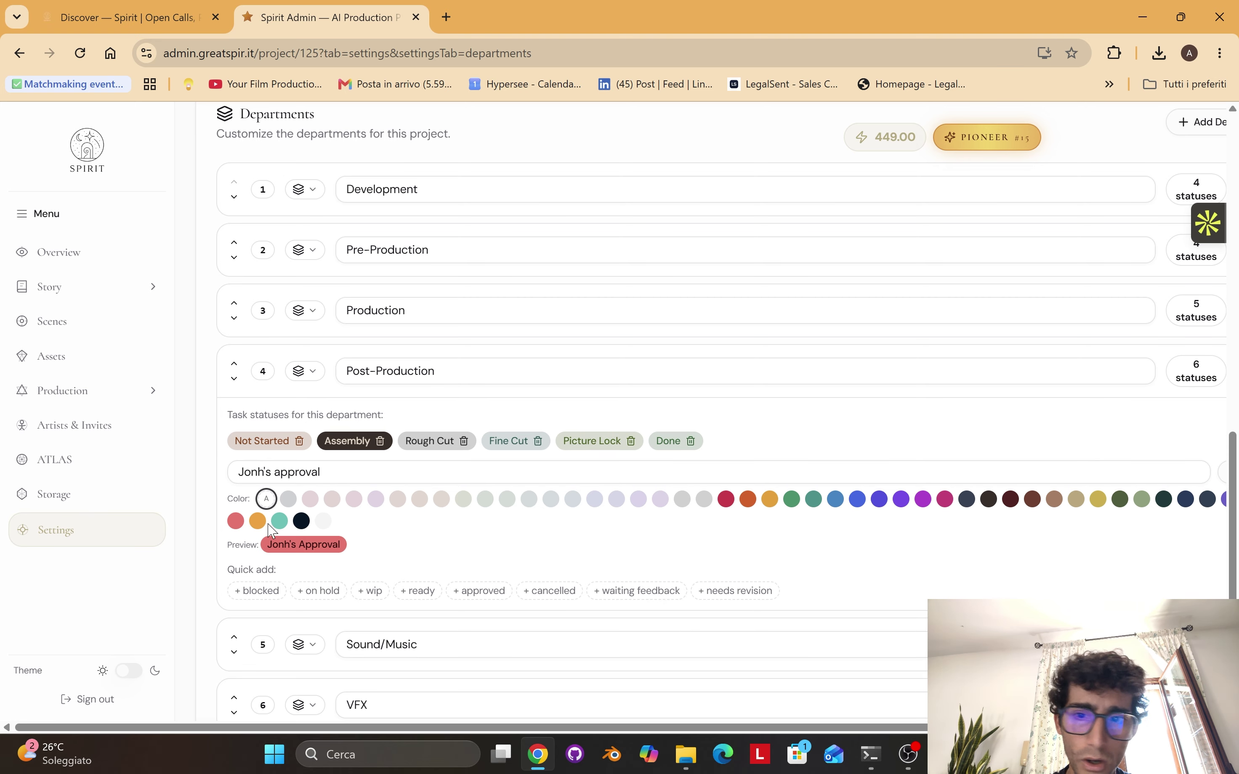
click(235, 520)
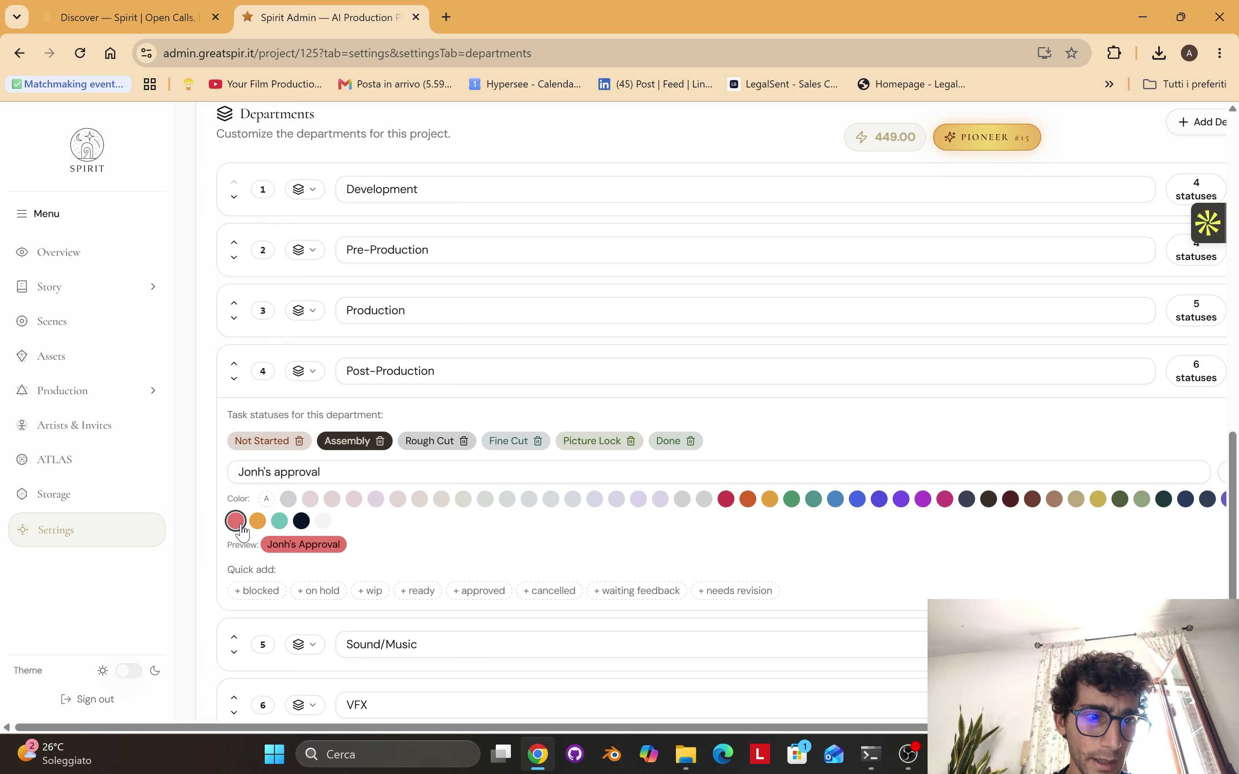
click(258, 520)
click(279, 521)
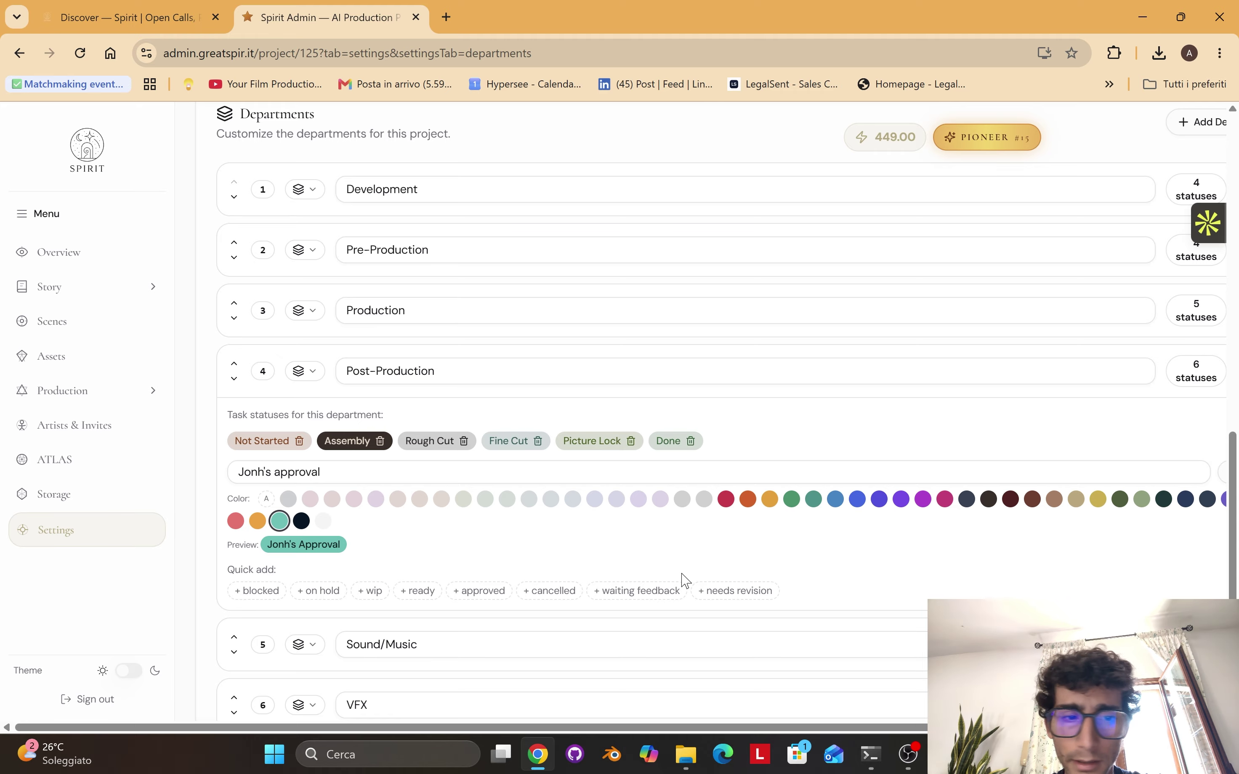
scroll(686, 580, right, 2)
scroll(686, 580, left, 2)
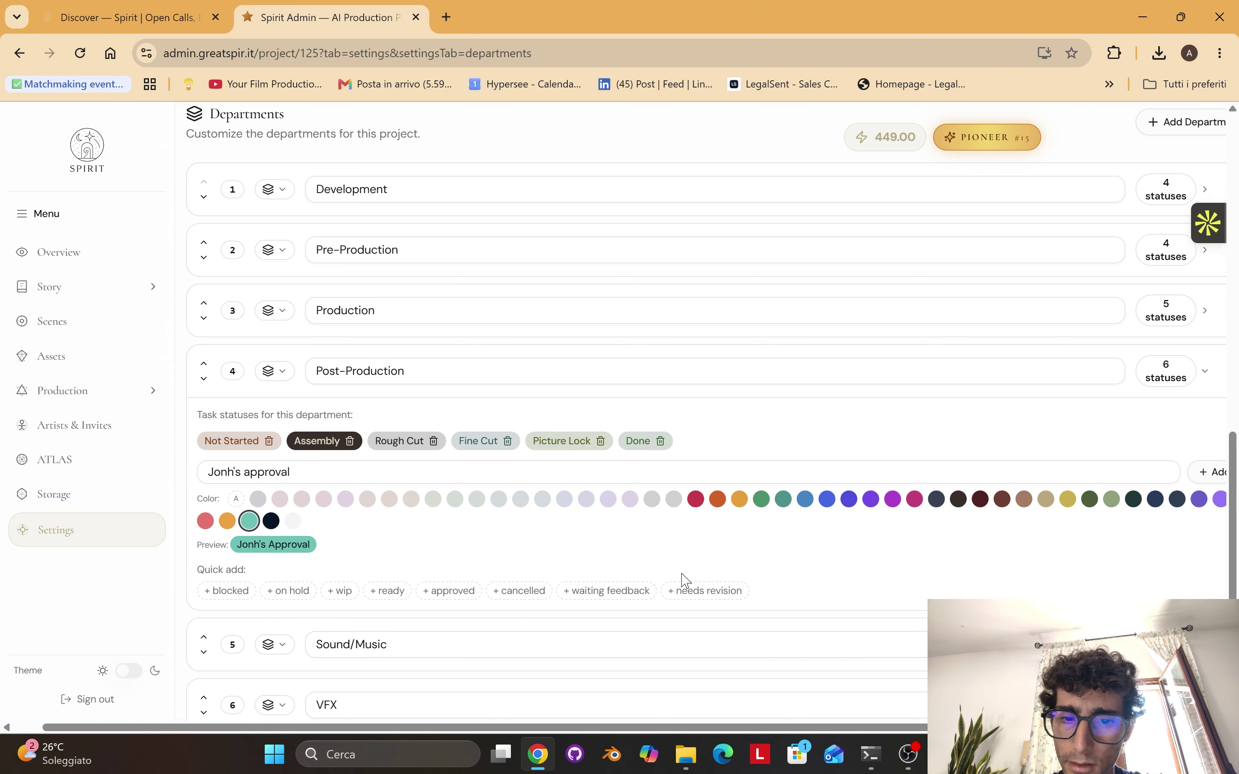
scroll(465, 470, right, 2)
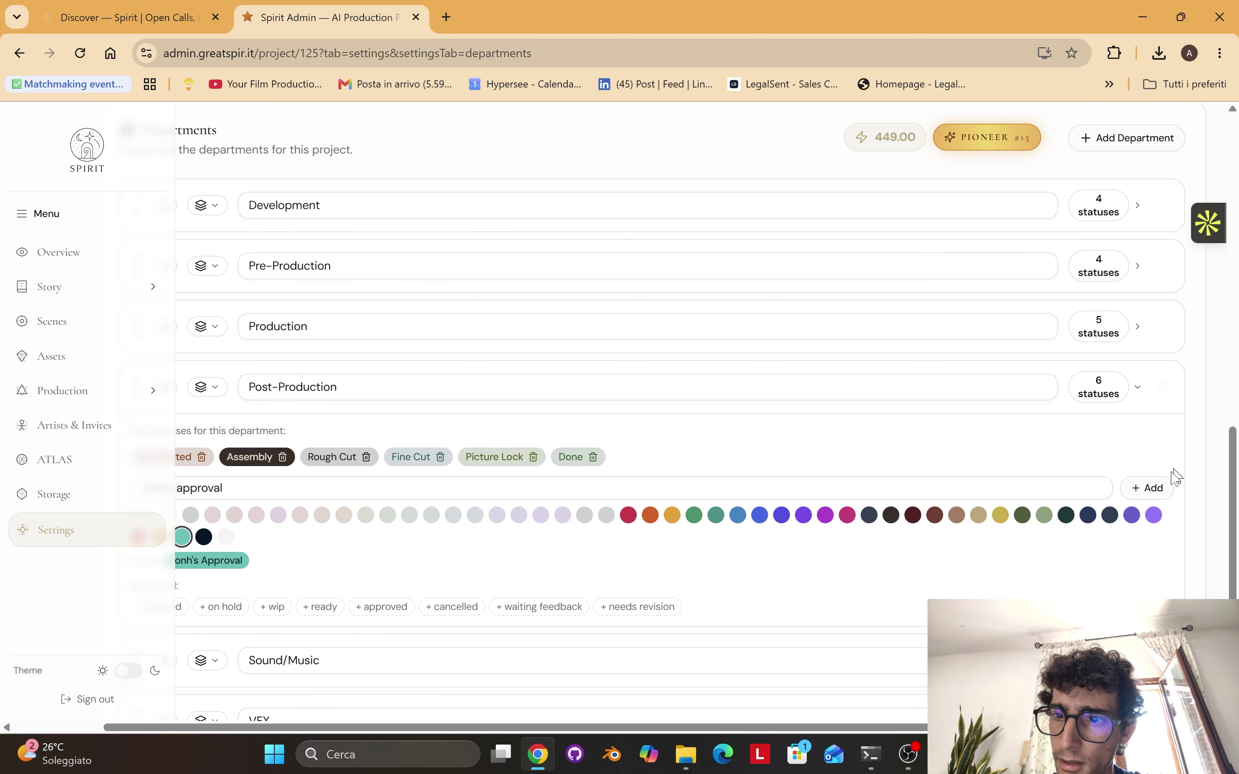
click(1148, 488)
scroll(705, 519, left, 2)
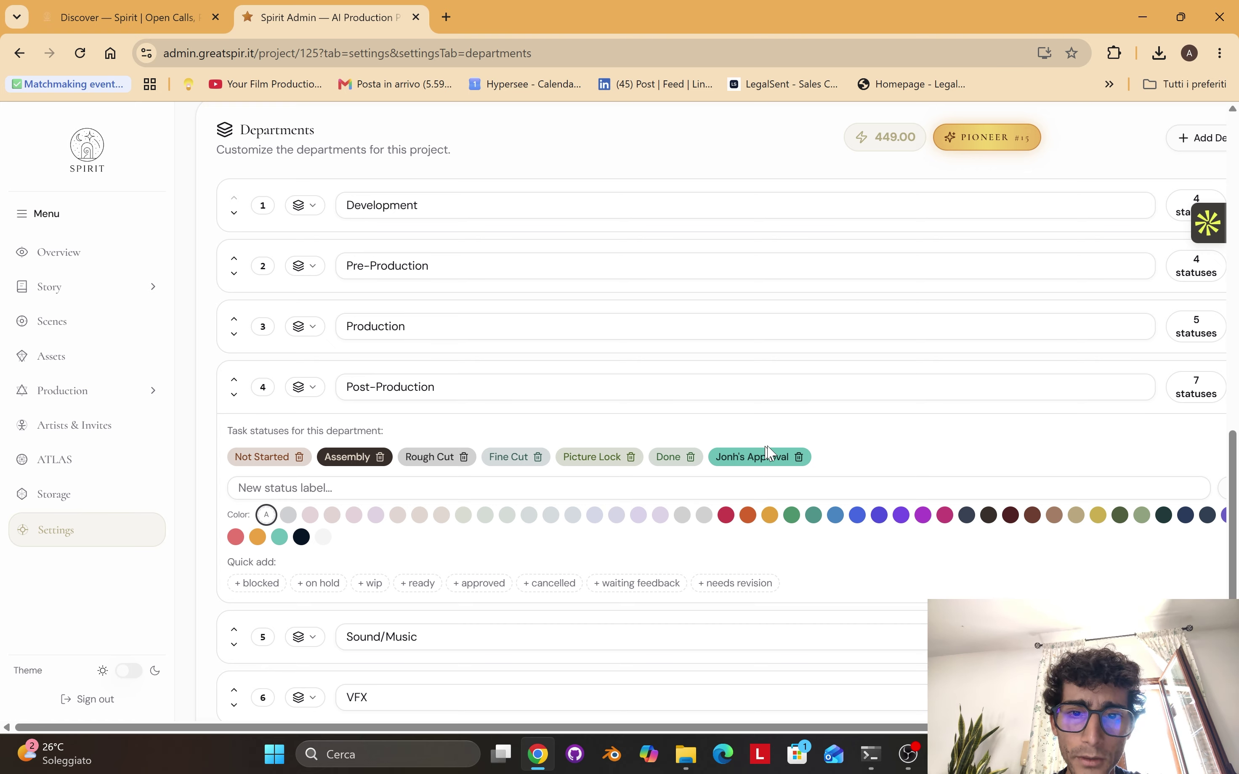
- Save the project's workflow settings with the edited department statuses
scroll(703, 465, up, 8)
scroll(702, 467, up, 5)
scroll(700, 465, right, 2)
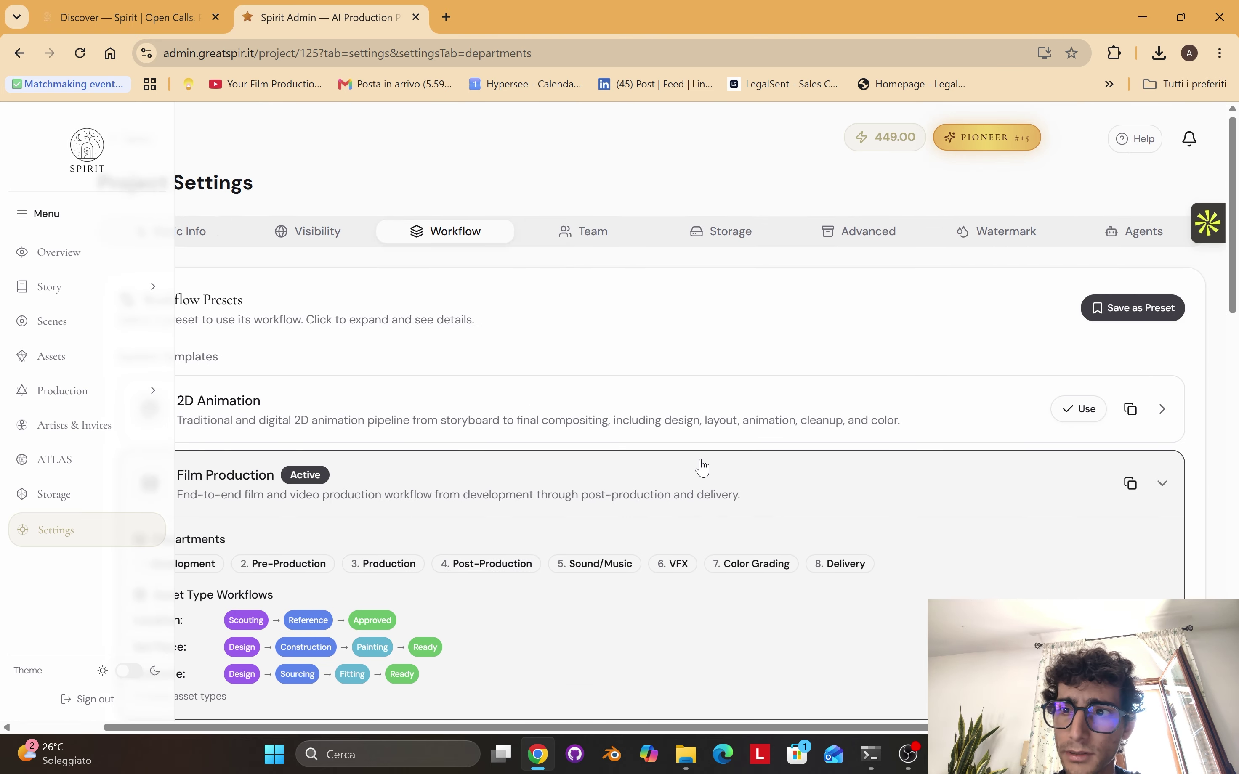
scroll(1218, 332, down, 10)
scroll(697, 578, down, 3)
scroll(429, 730, left, 2)
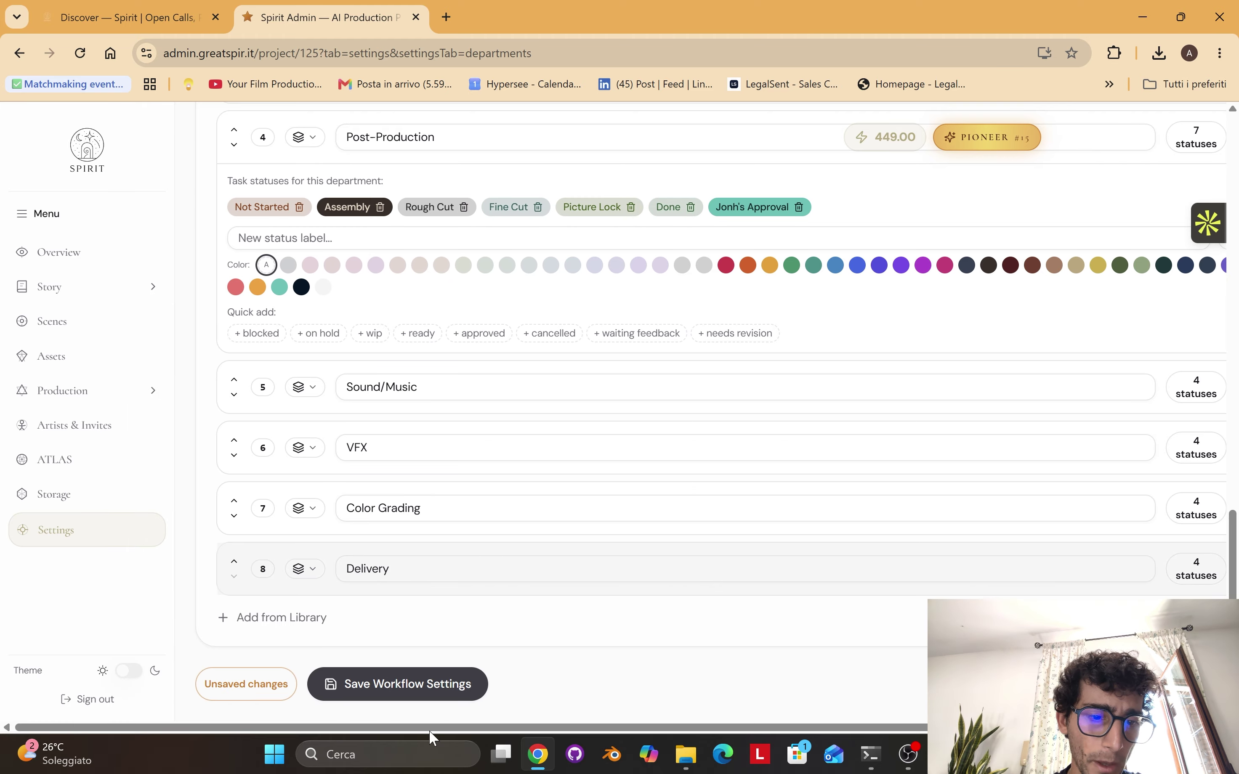
click(371, 687)
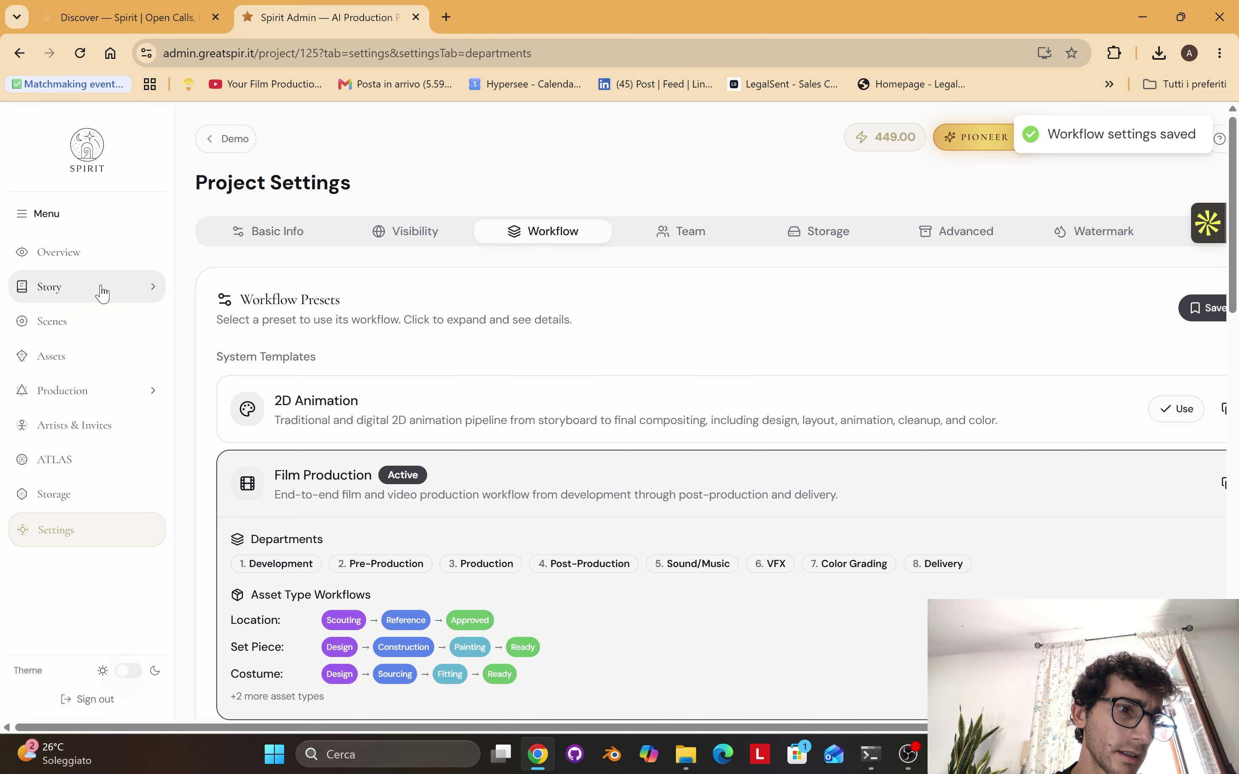
- In Scenes, set the Post-Production status of the "Wide Shot — The conference room" shot to the custom approval status and save it
click(84, 323)
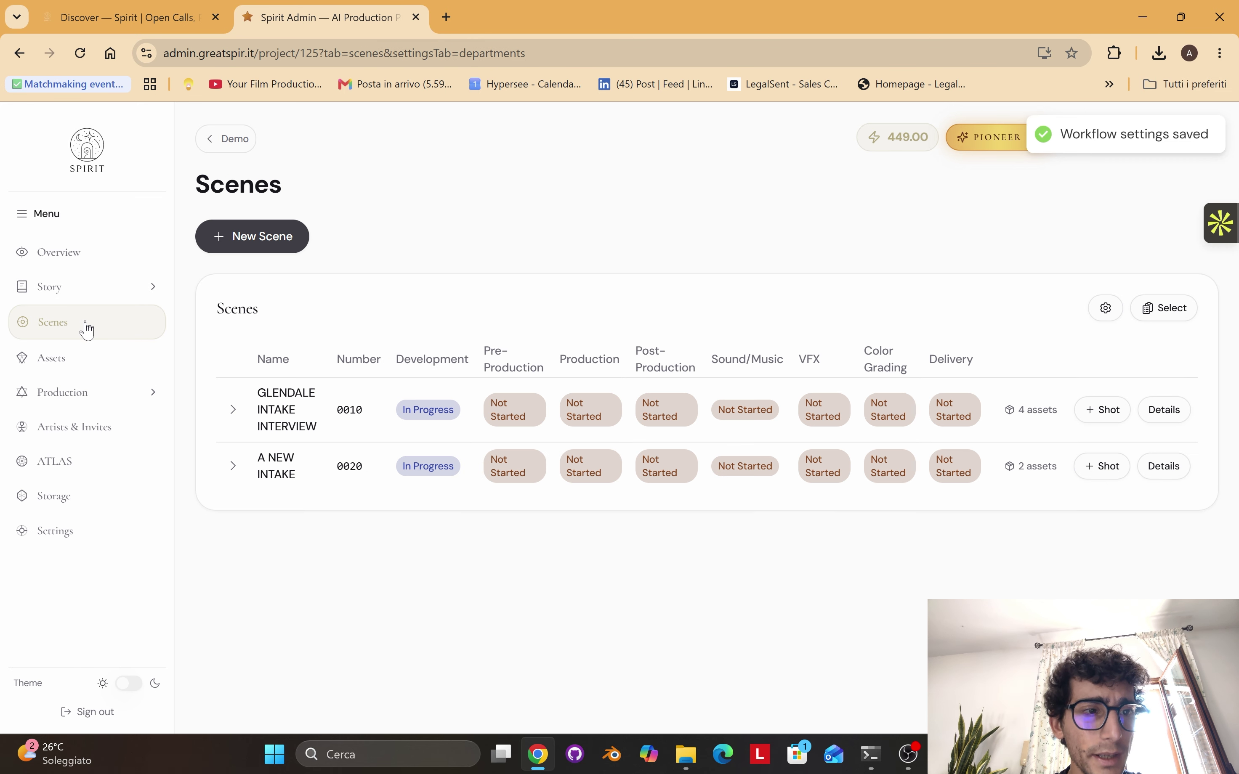
click(312, 422)
click(666, 484)
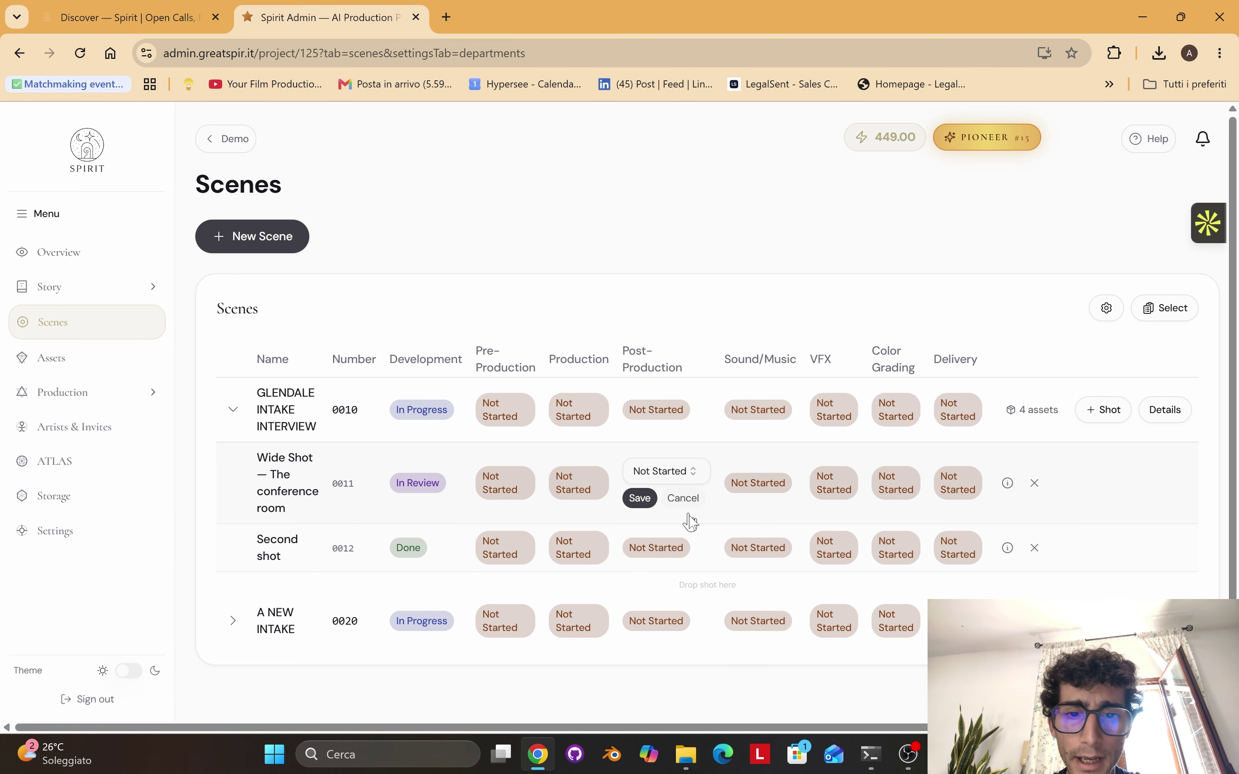
click(684, 484)
click(708, 668)
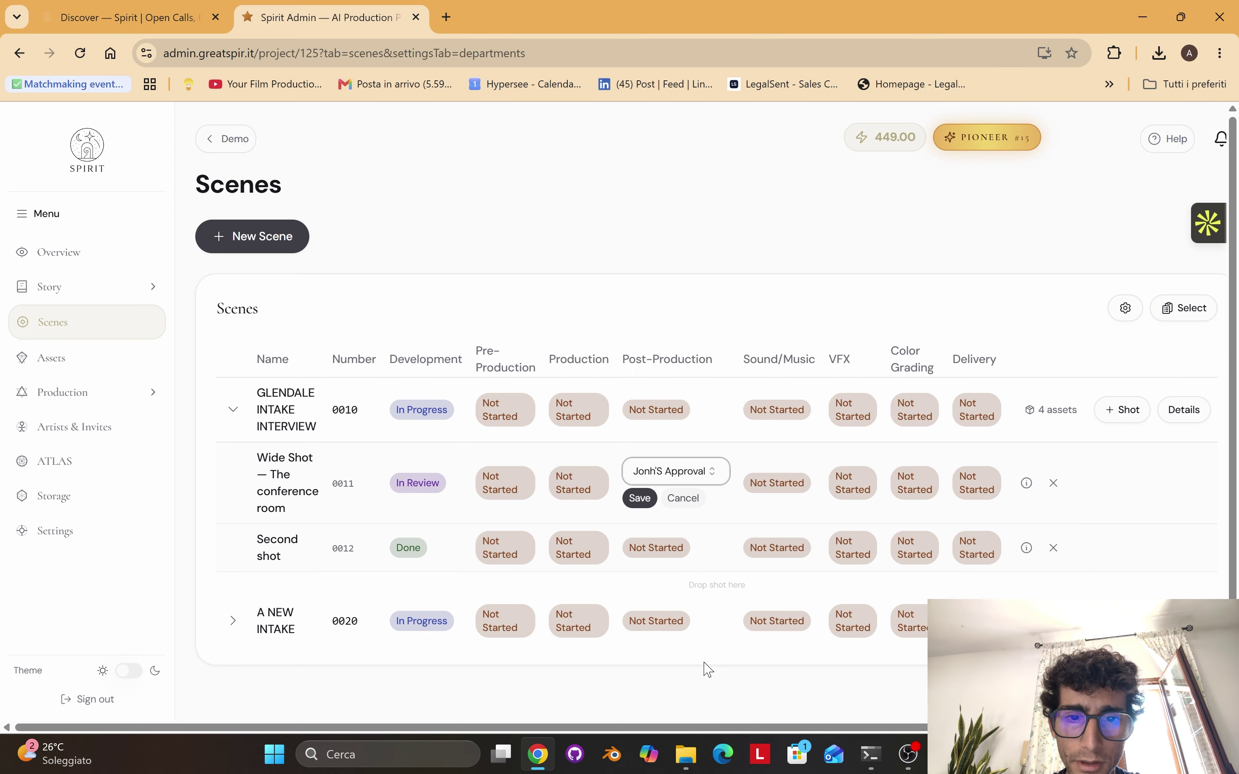
click(641, 504)
- Browse the Assets library and examine the details, gallery and references of the GLENDALE PSYCHIATRIC HOSPITAL location, then close it
click(113, 368)
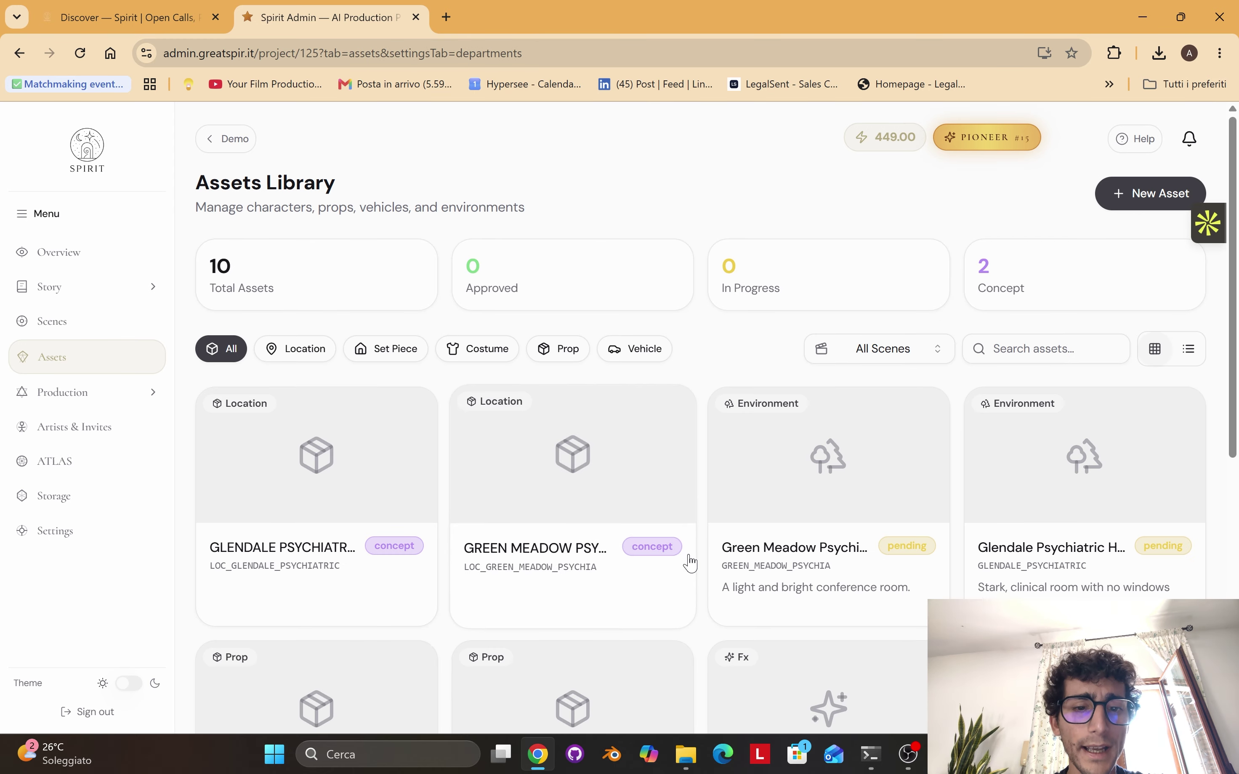
scroll(691, 563, down, 6)
scroll(690, 563, up, 4)
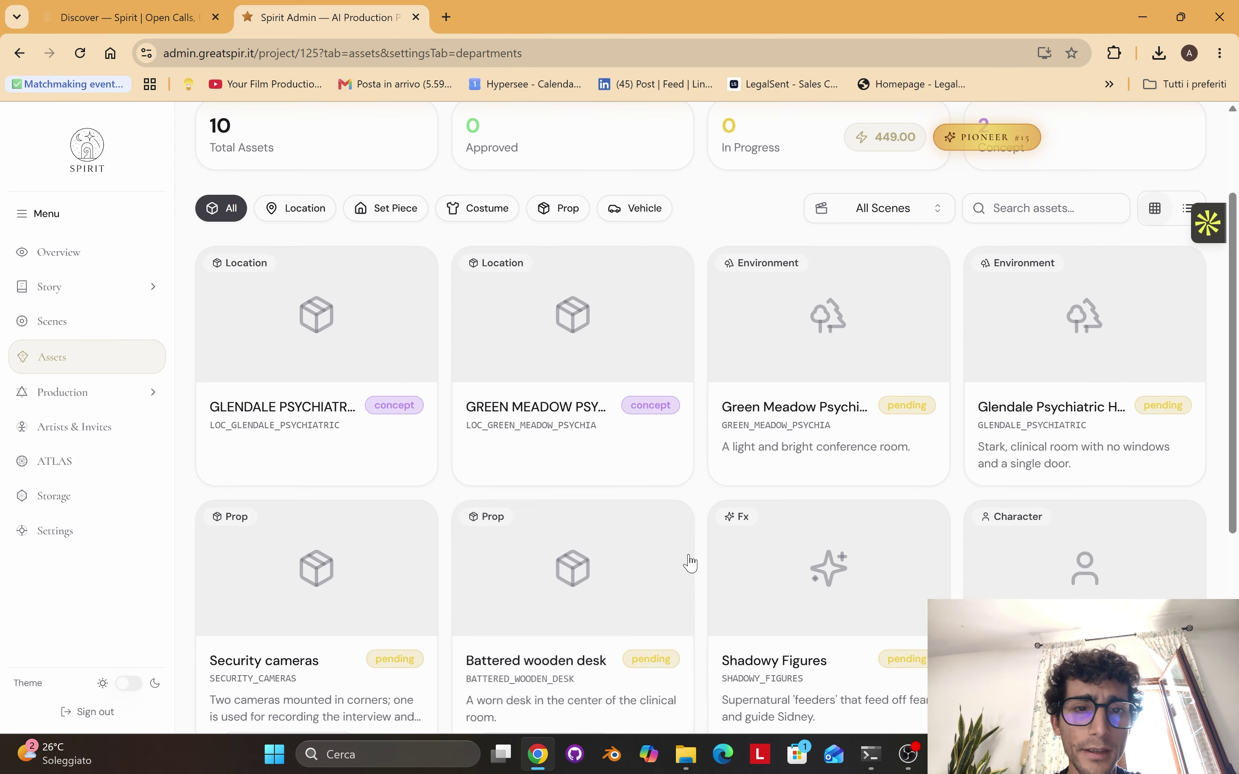
click(340, 385)
scroll(990, 456, down, 1)
scroll(989, 456, up, 1)
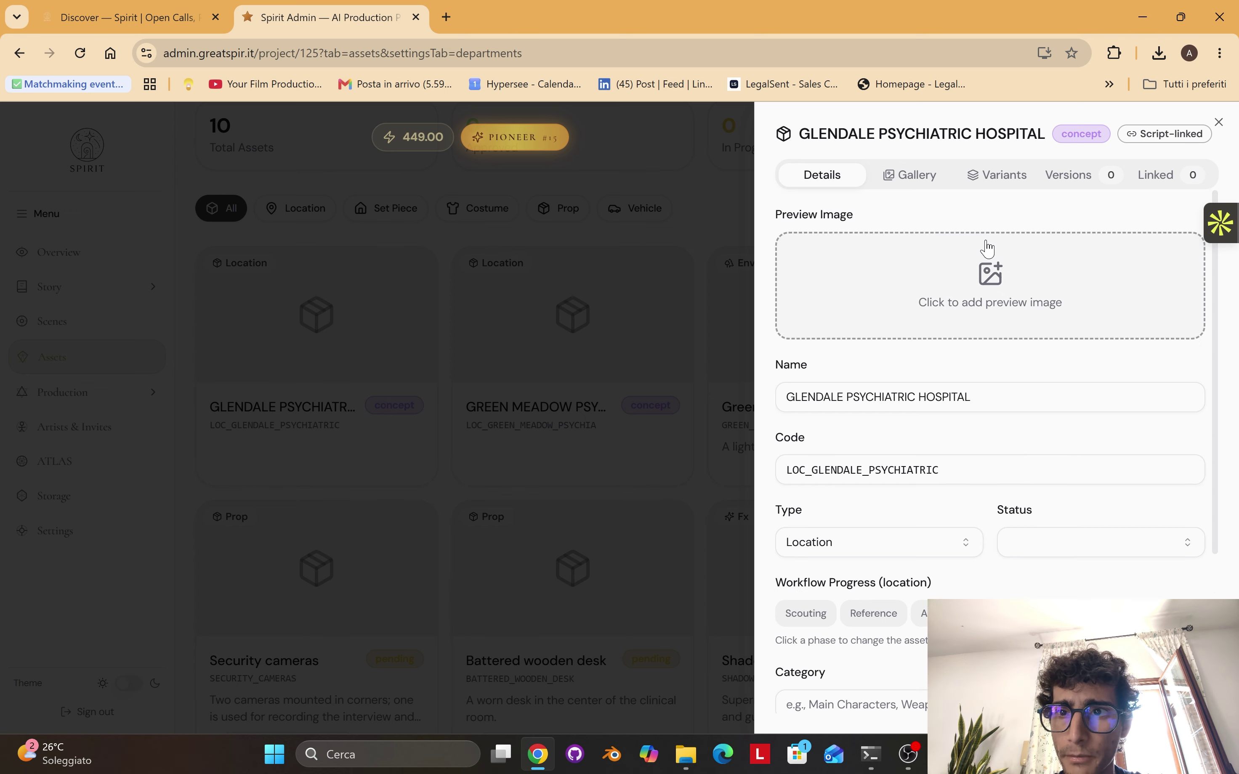
click(908, 180)
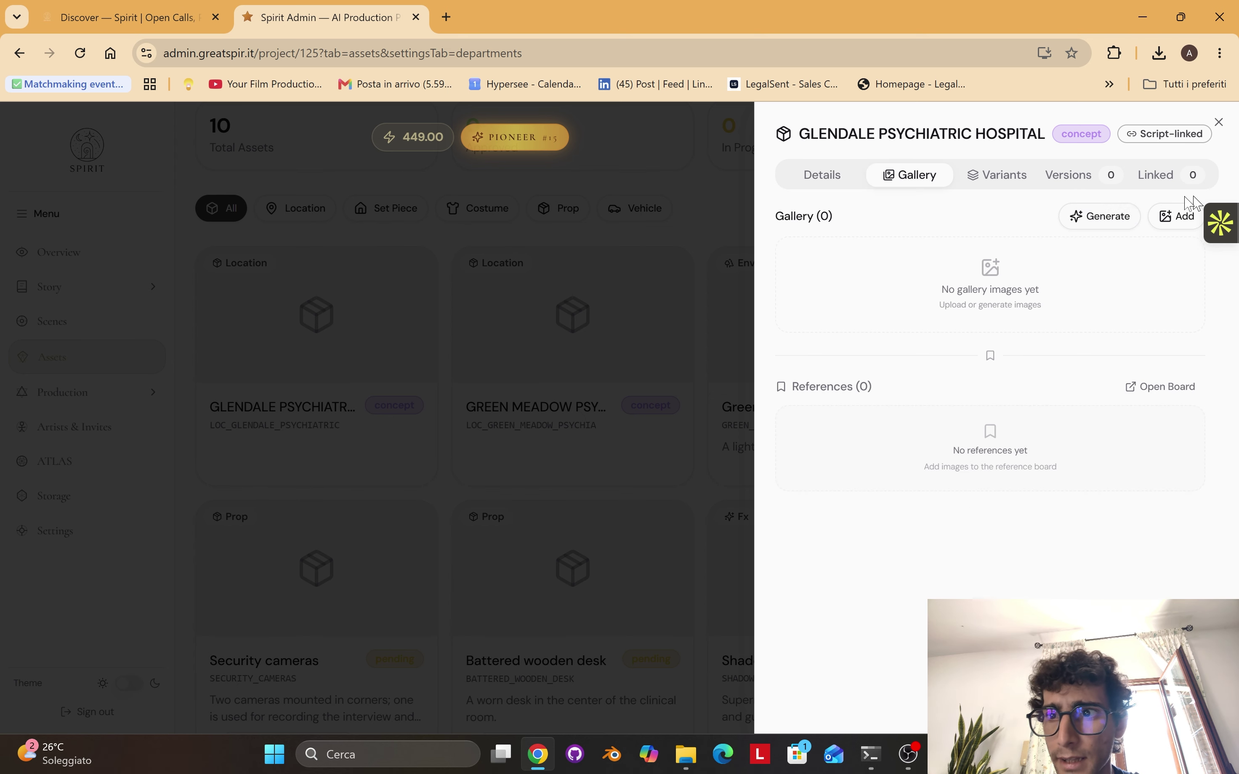
double_click(788, 217)
double_click(821, 384)
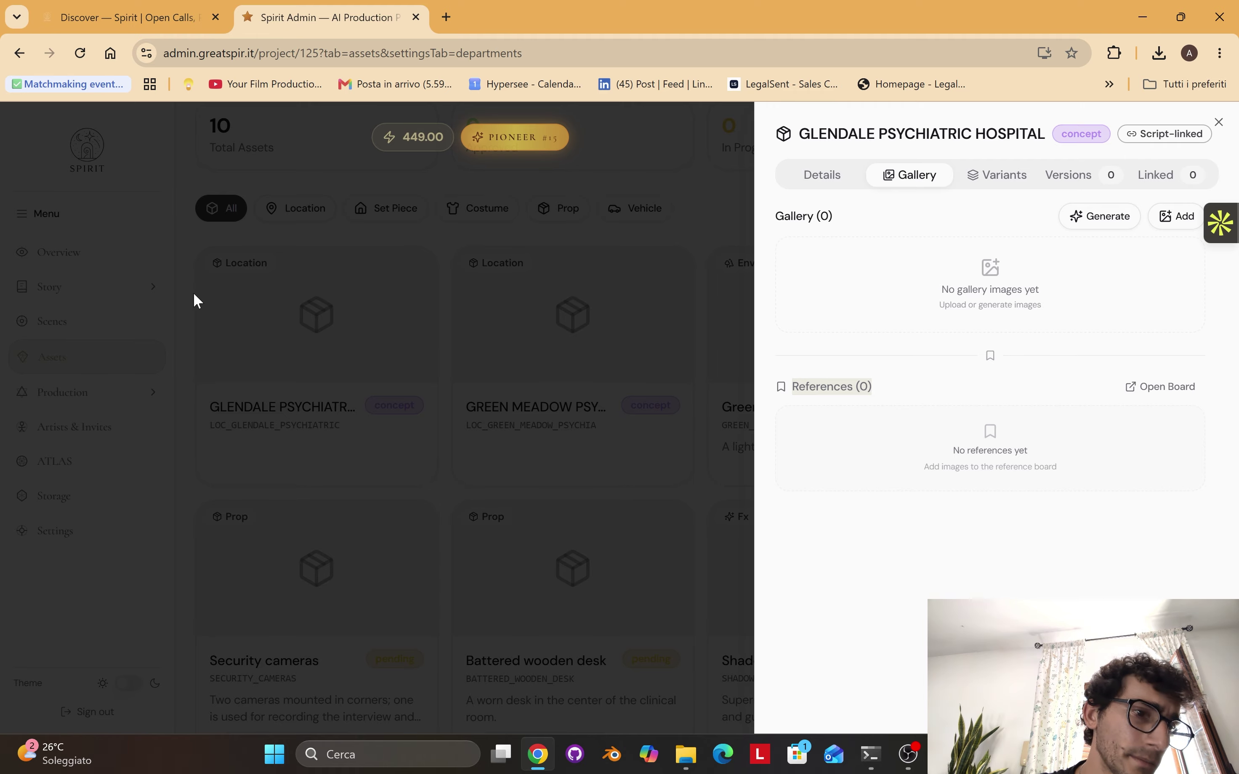
click(708, 381)
- Open the Sidney character asset and set its workflow progress to Concept
scroll(644, 404, down, 2)
scroll(644, 404, down, 2)
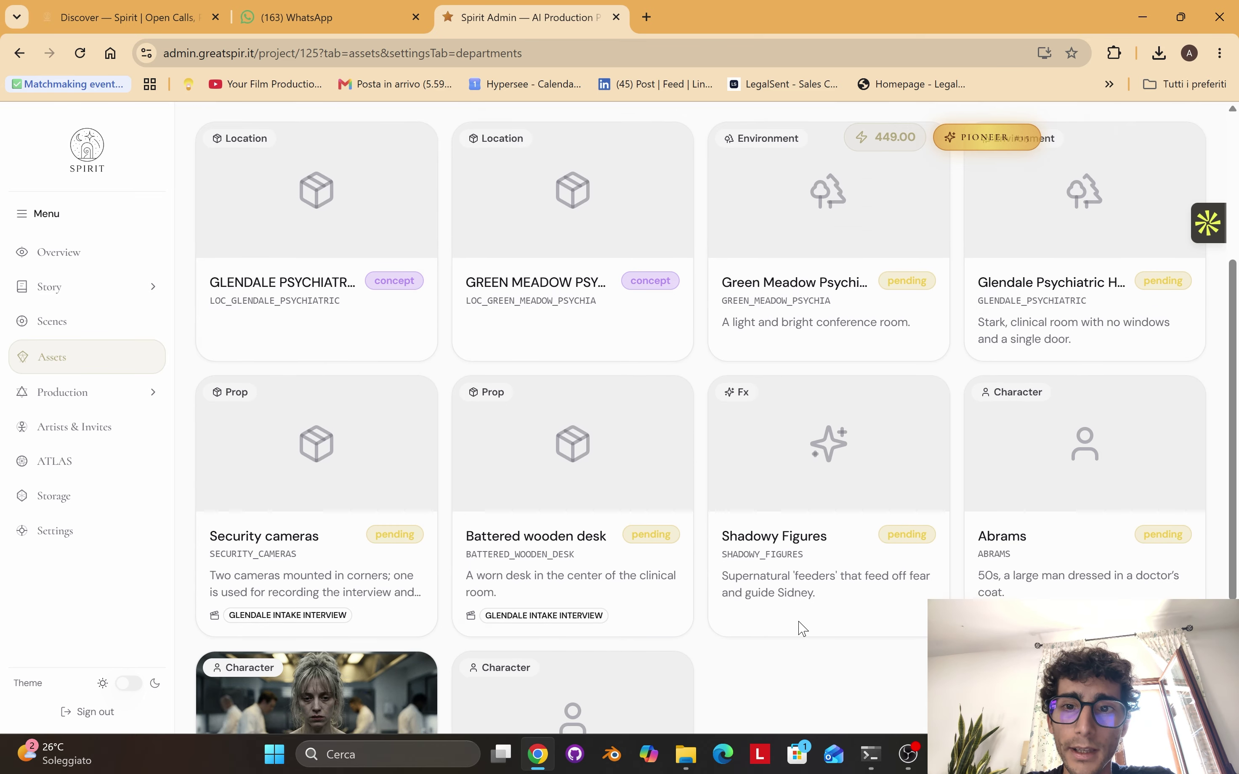
click(366, 672)
scroll(1081, 511, down, 5)
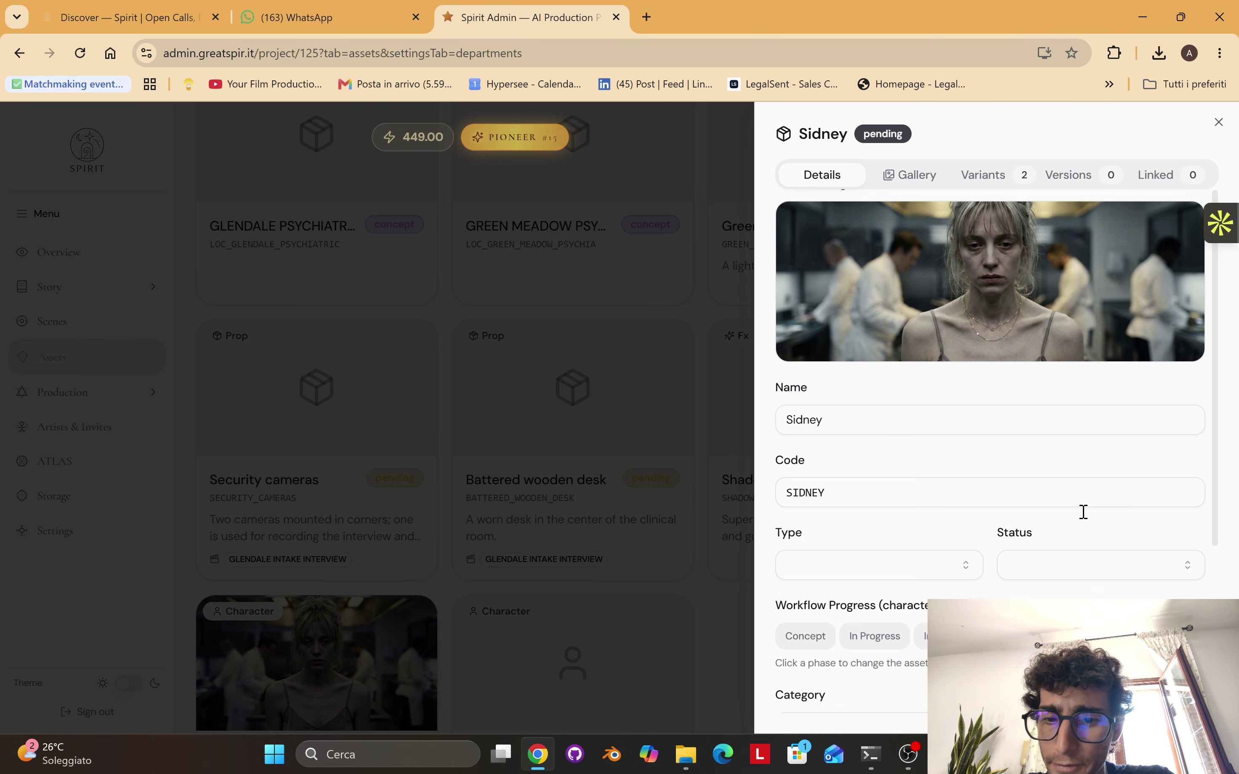
click(806, 425)
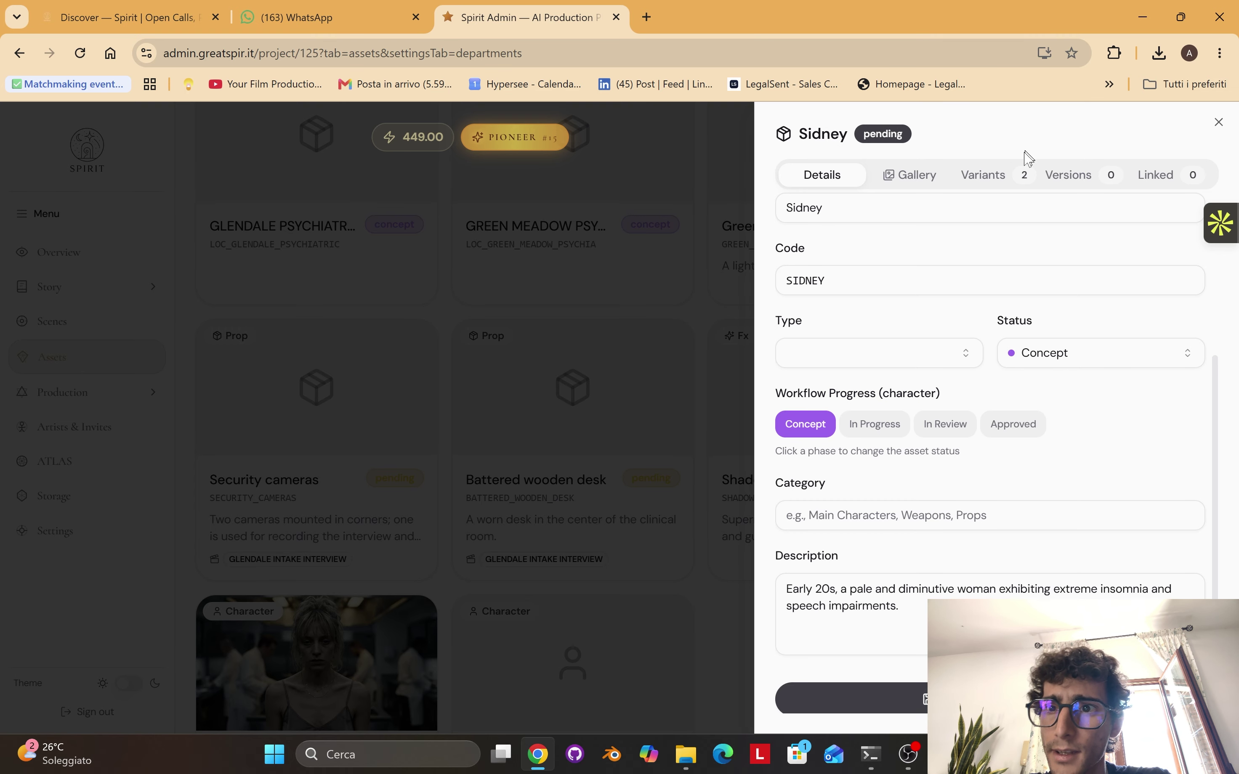
- Examine the Sidney asset's variants, version history, new version form and linked tasks, then close the asset
click(1015, 173)
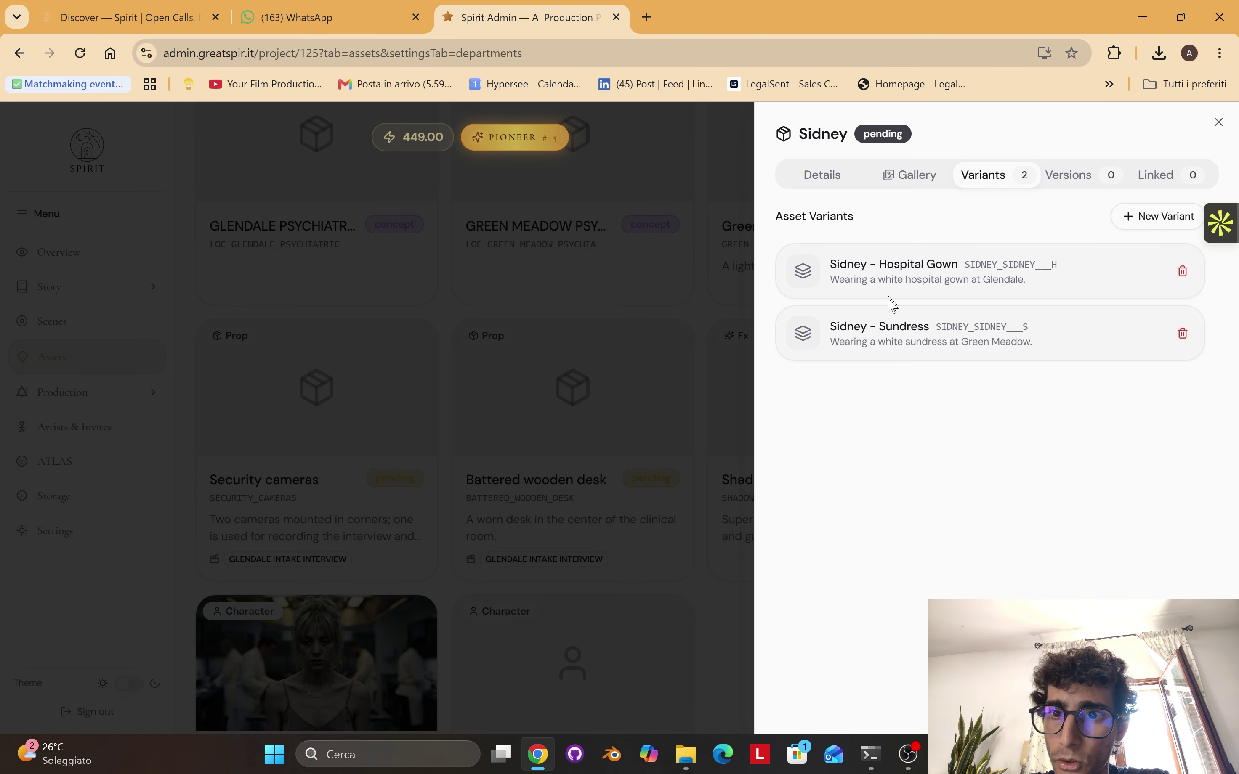
click(1082, 172)
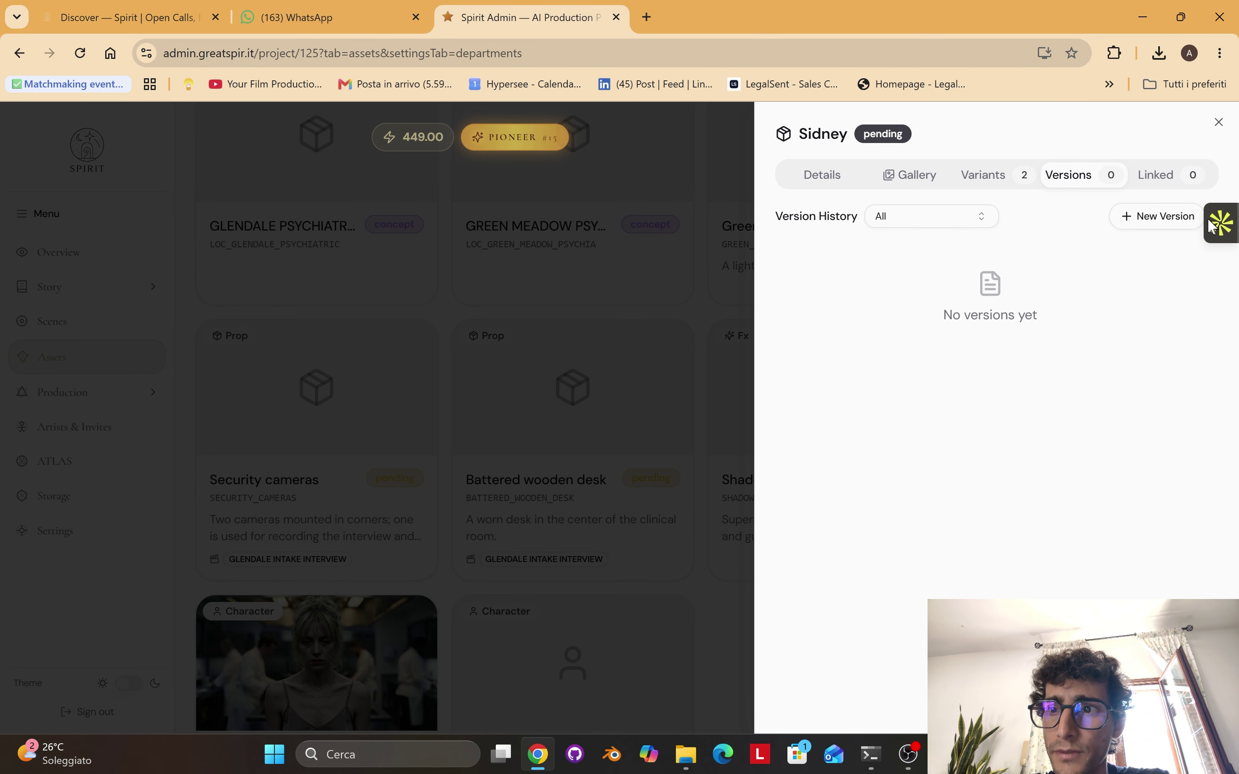
click(1172, 220)
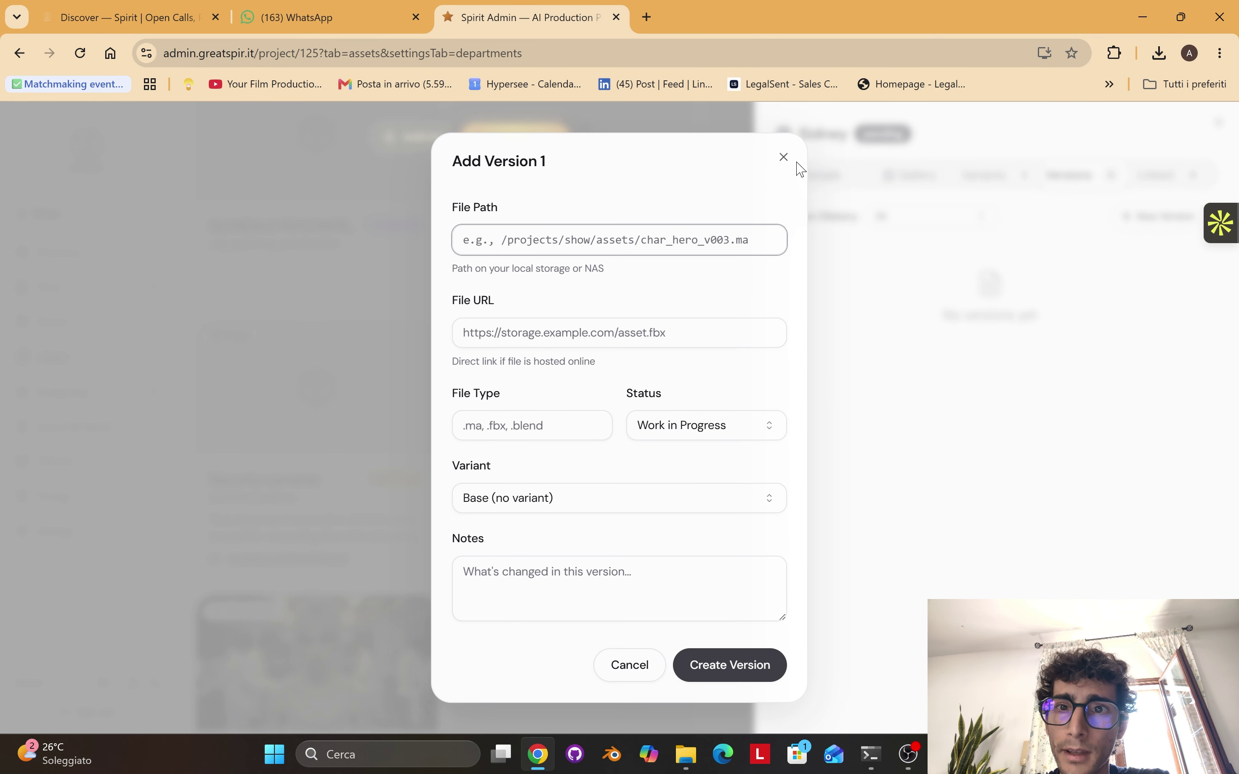
click(783, 158)
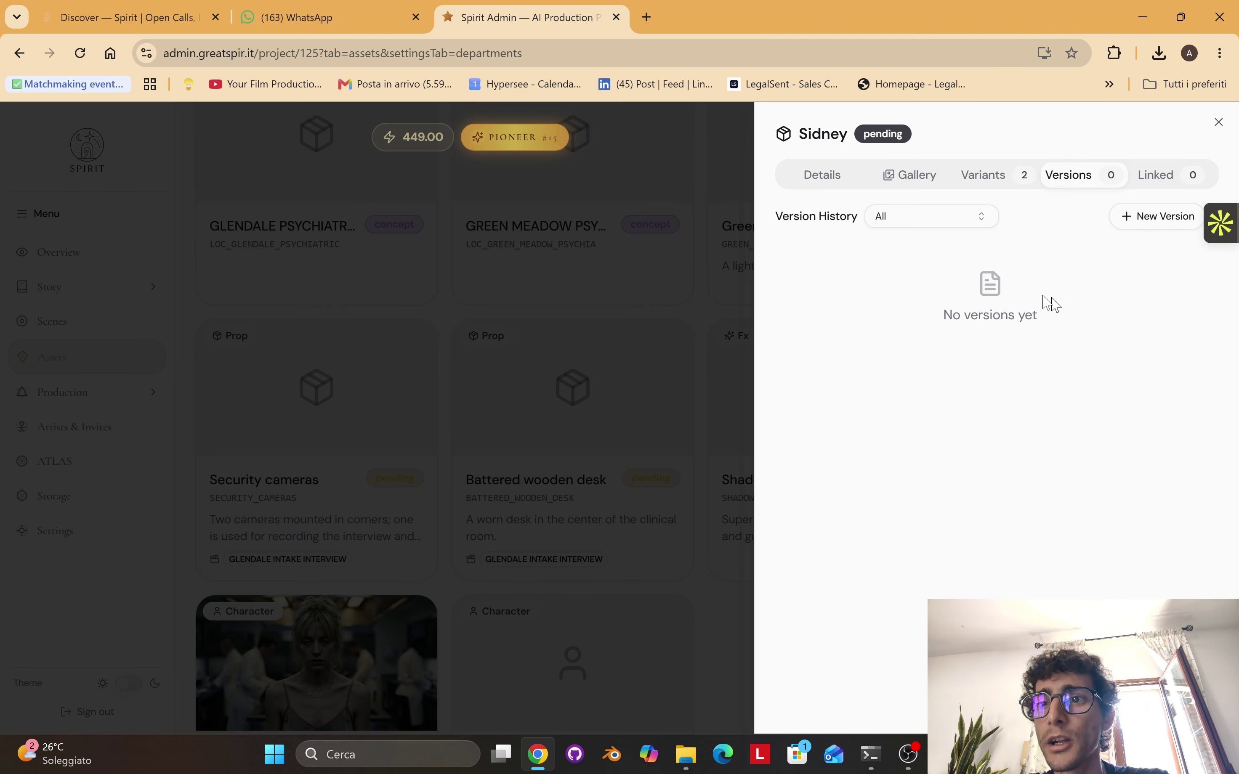
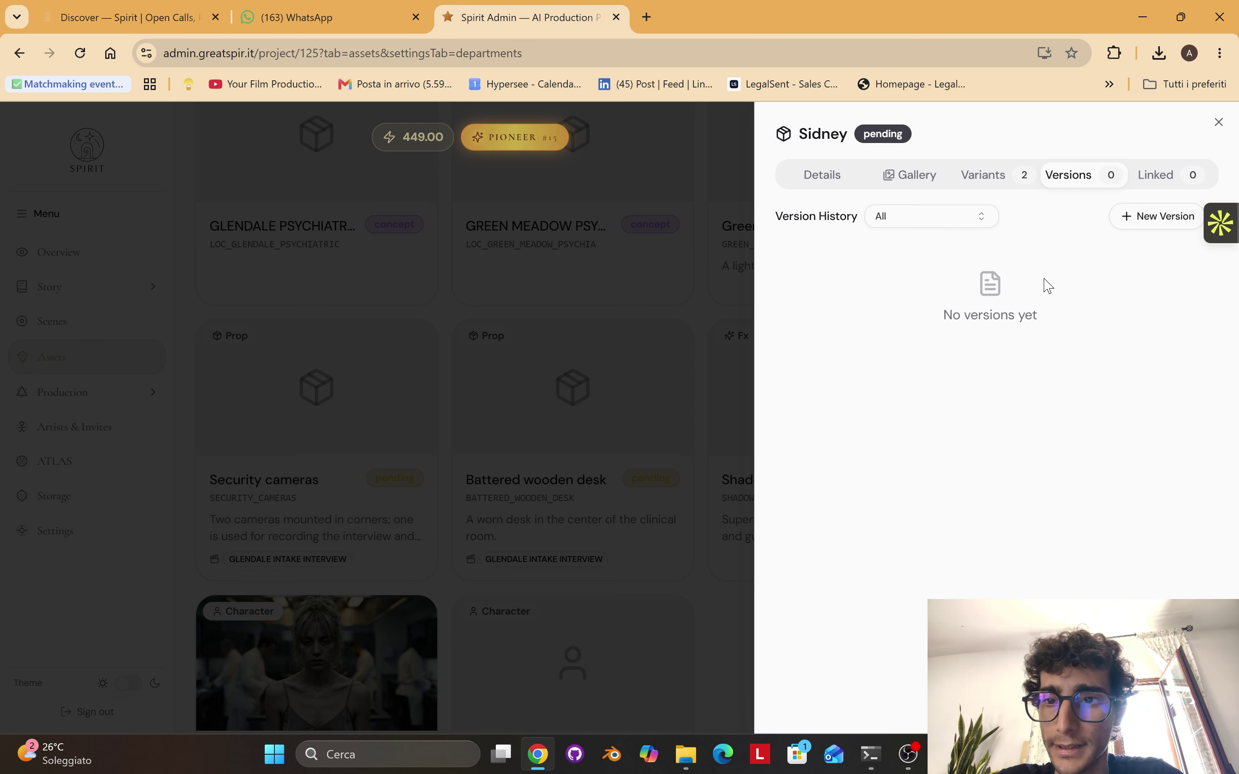
click(1157, 175)
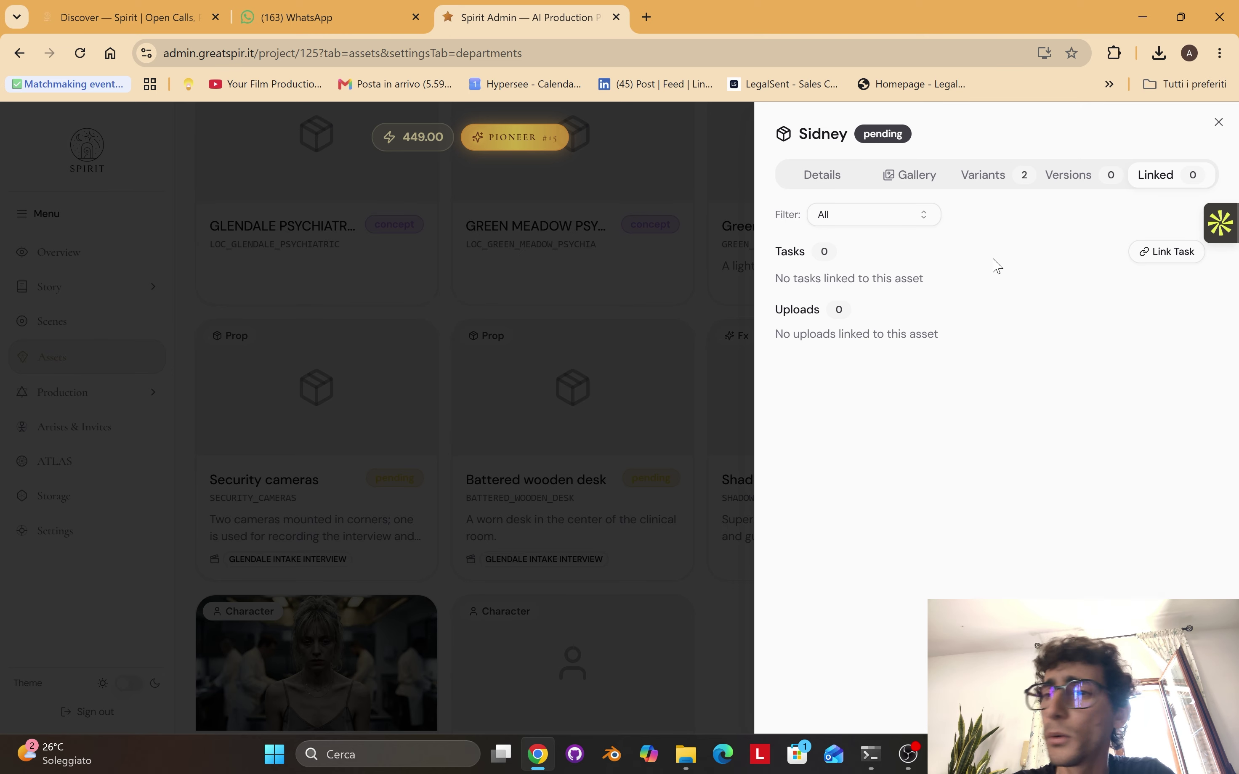
click(1216, 124)
- Examine the fields of the Create New Asset form in the Assets library and cancel it
scroll(923, 441, down, 1)
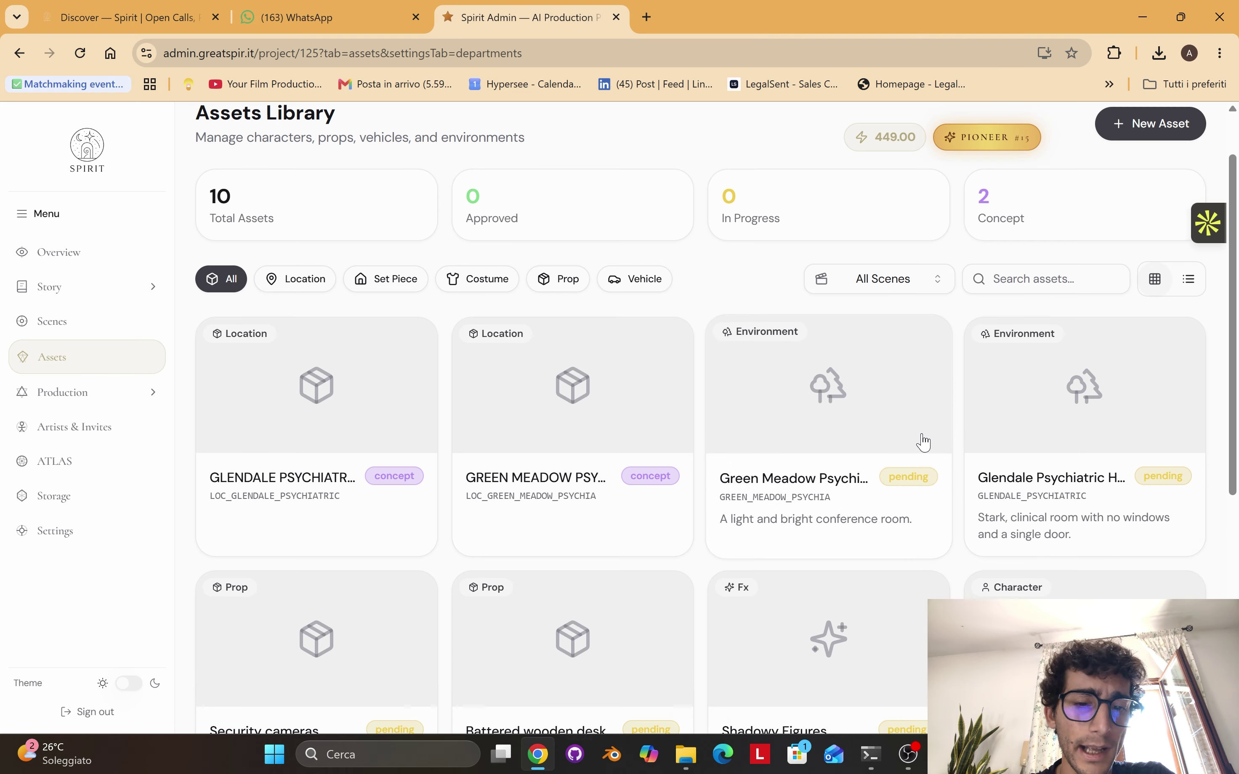
scroll(924, 442, up, 1)
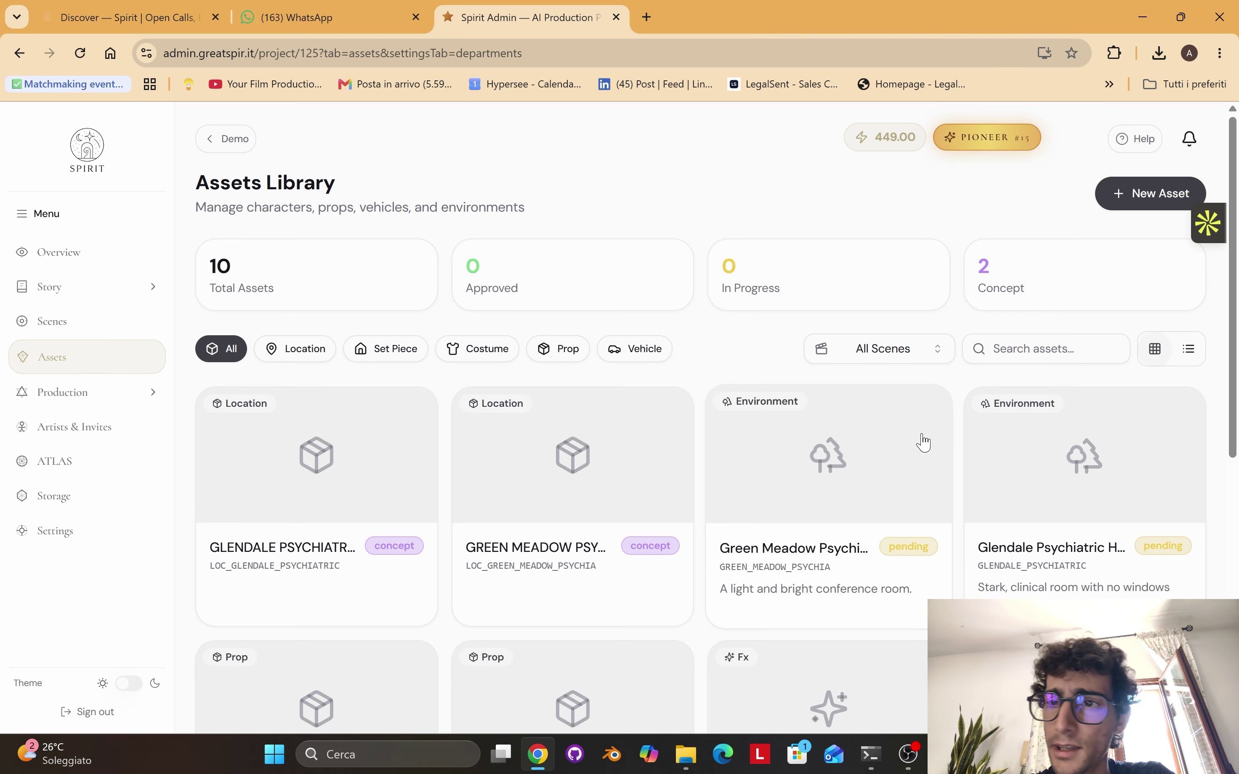
click(1152, 202)
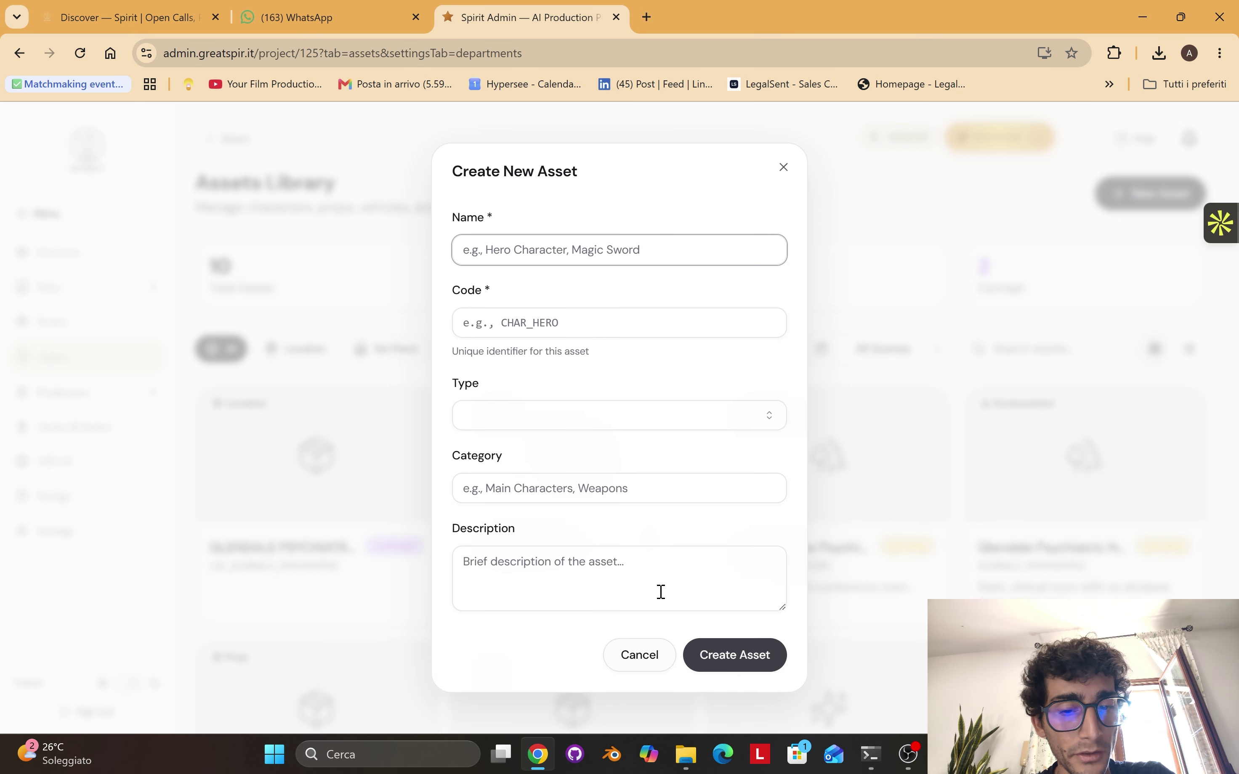
click(646, 666)
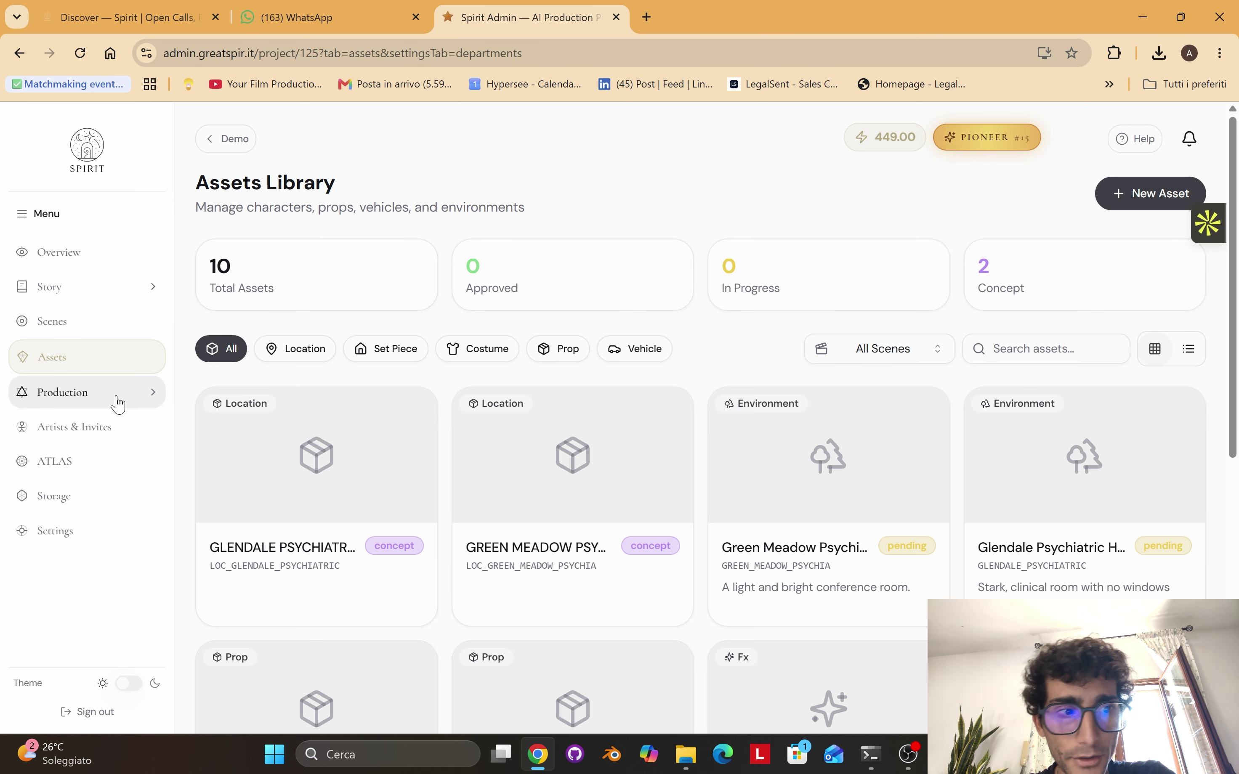
- Start a new task in the project's Task Administration and look through the form's fields
click(118, 404)
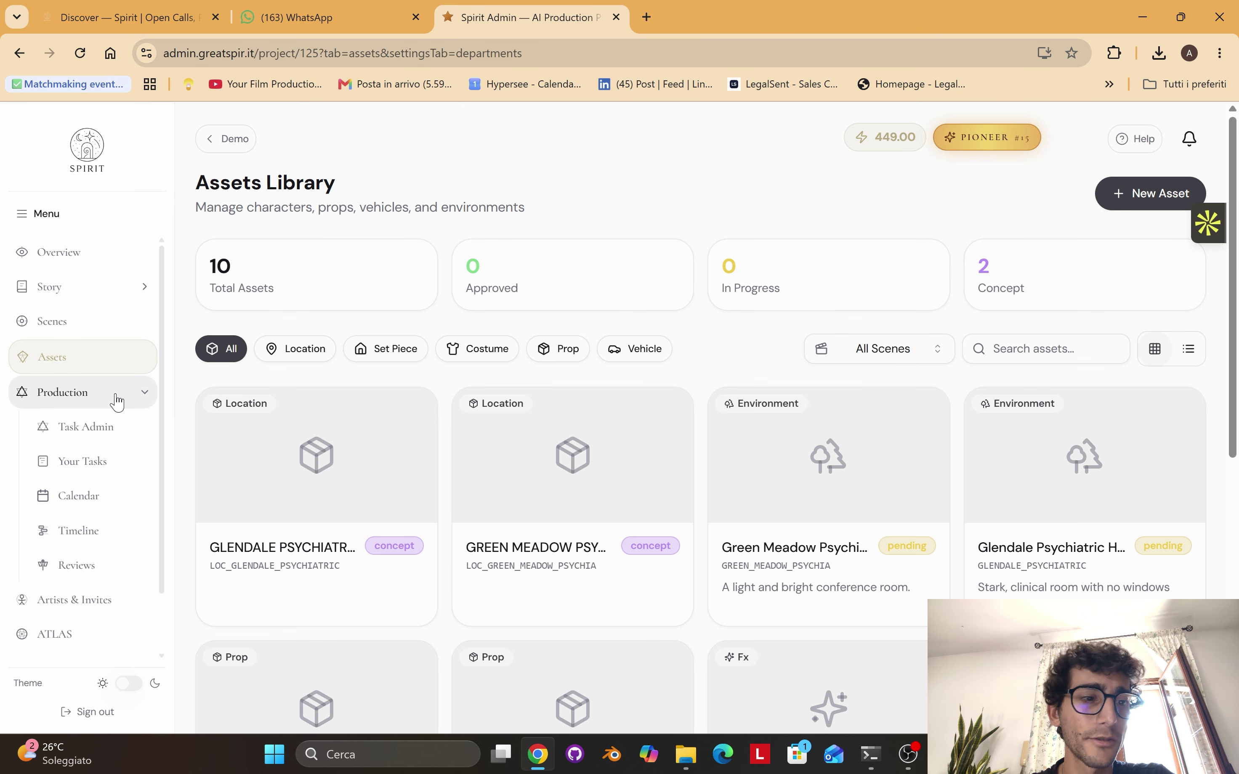
click(128, 439)
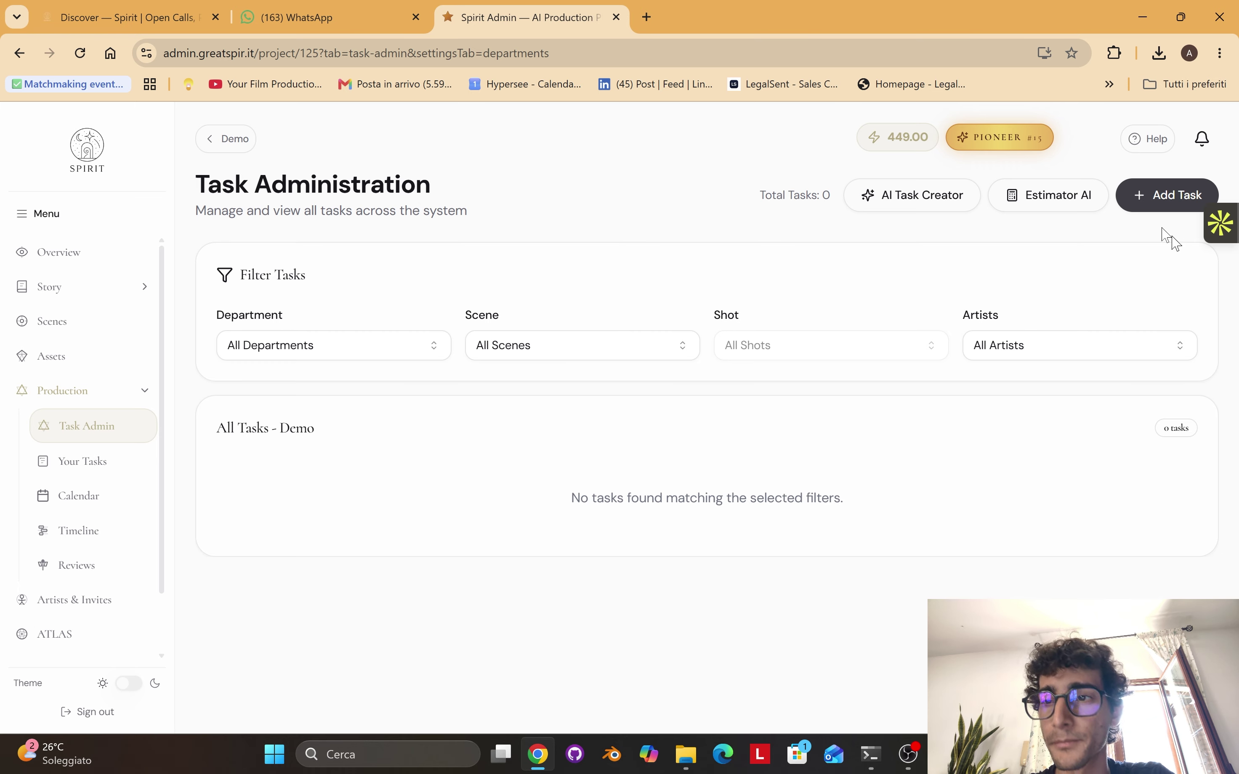
click(1134, 205)
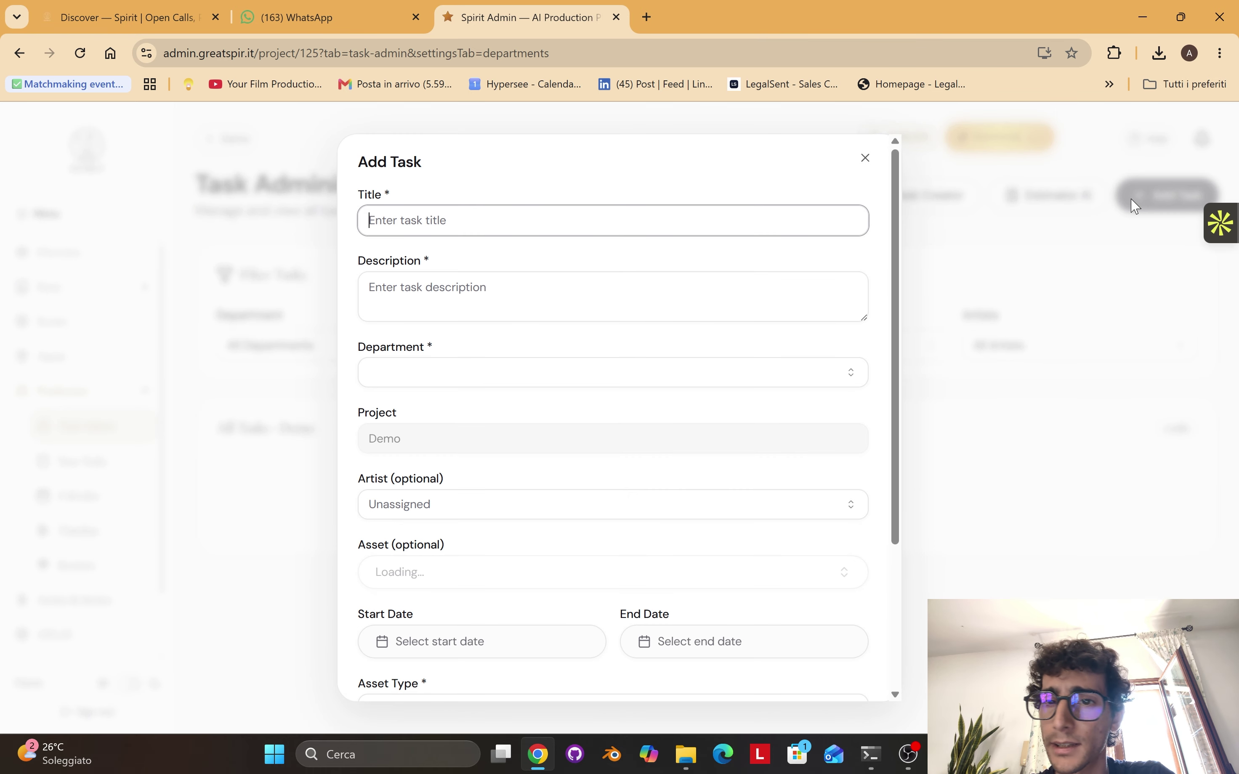
scroll(468, 318, down, 2)
scroll(468, 318, up, 2)
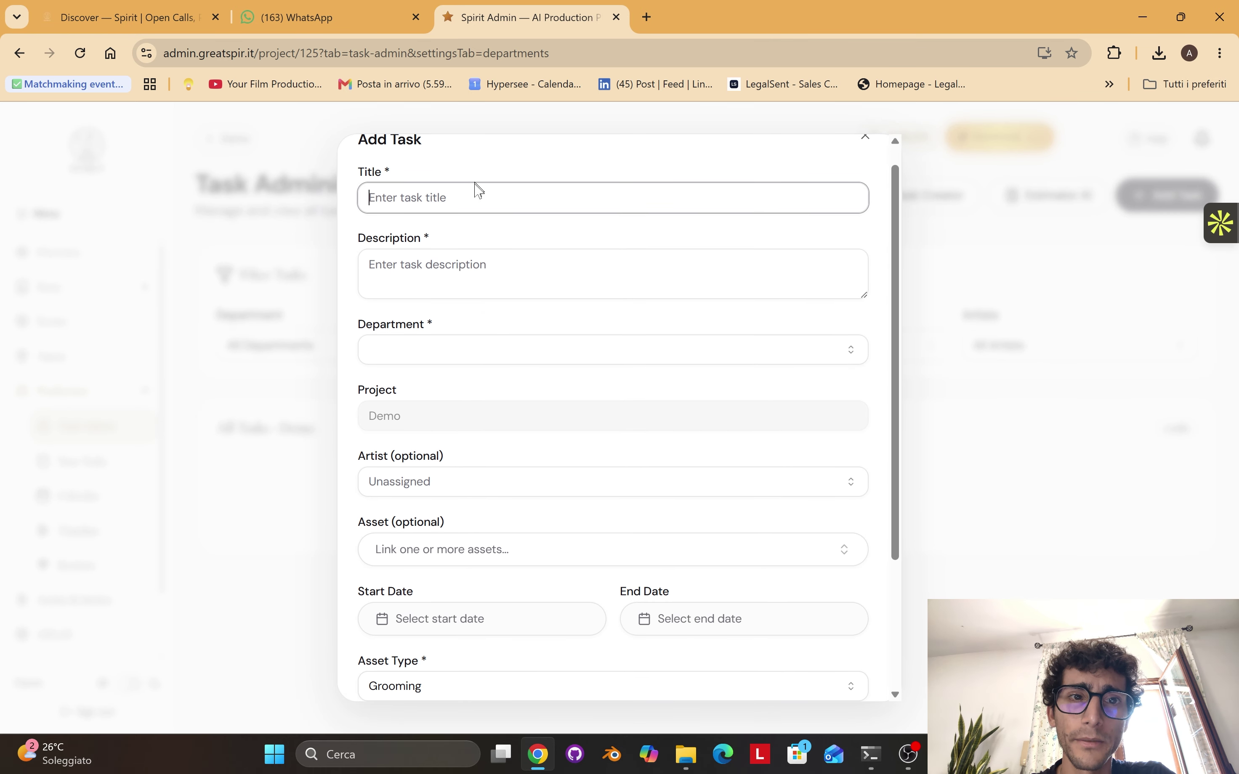
scroll(476, 404, down, 3)
scroll(470, 420, up, 4)
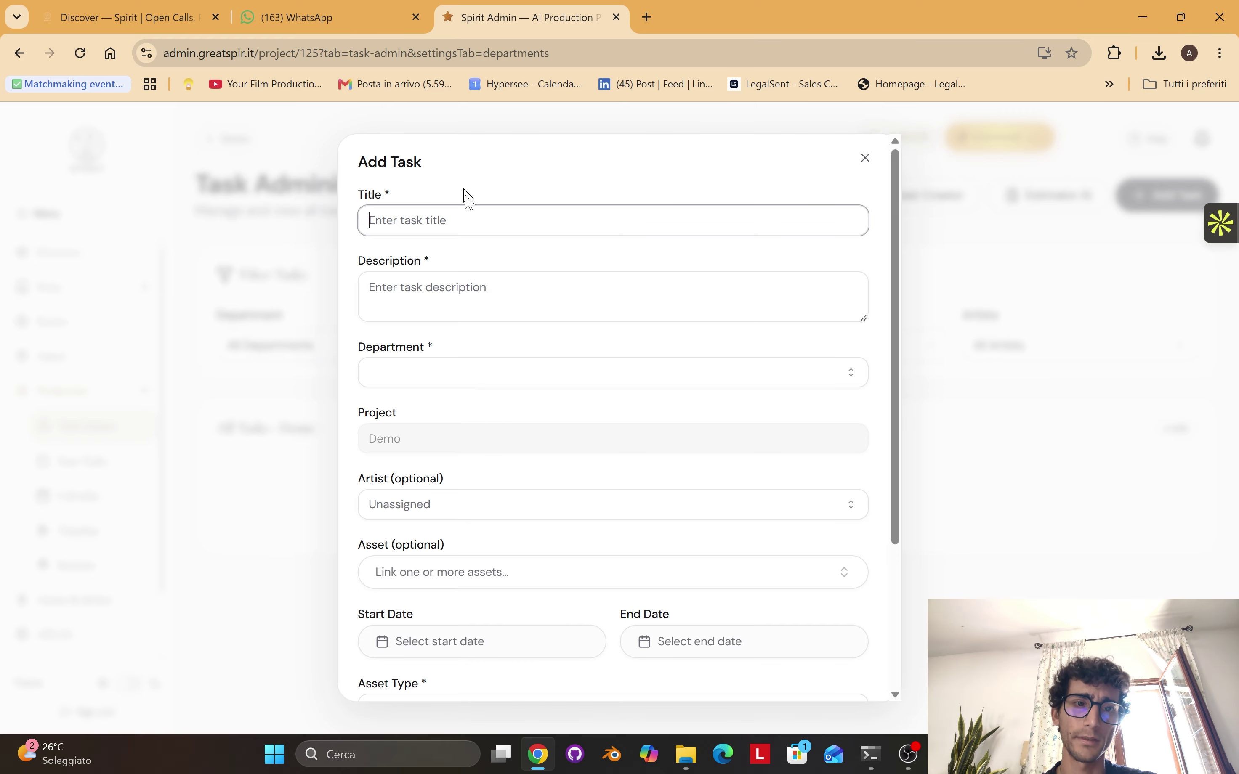
- Enter "Demo task" as both the title and the description of the new task
click(475, 220)
text(Dem)
key(BackSpace)
key(BackSpace)
key(BackSpace)
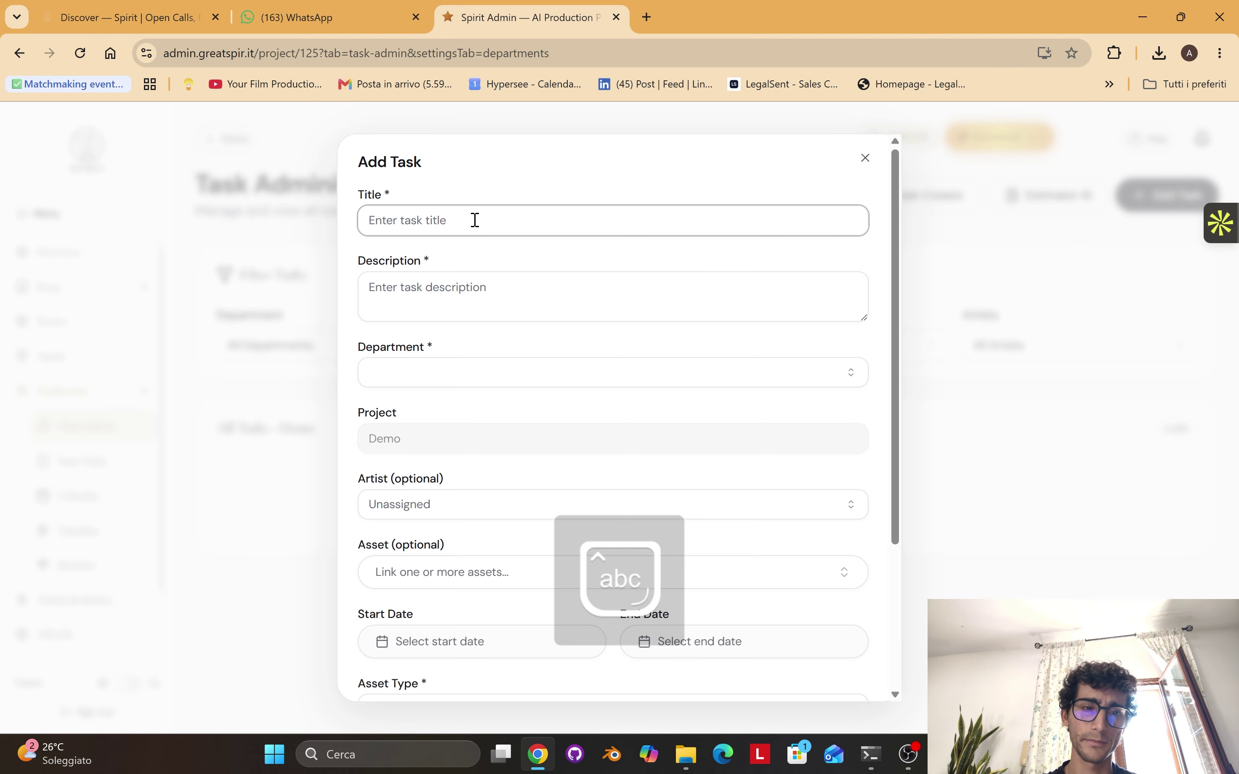
text(Demo task)
key(Tab)
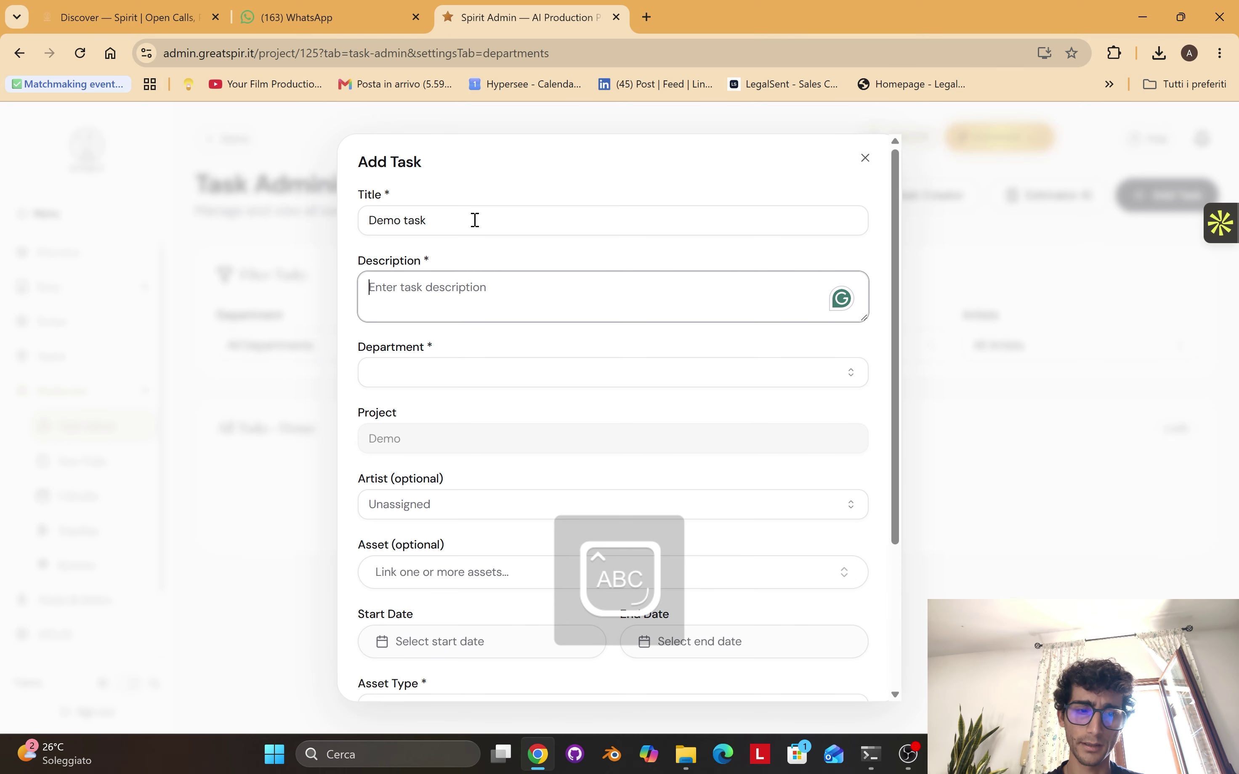
text(Demo task)
key(Tab)
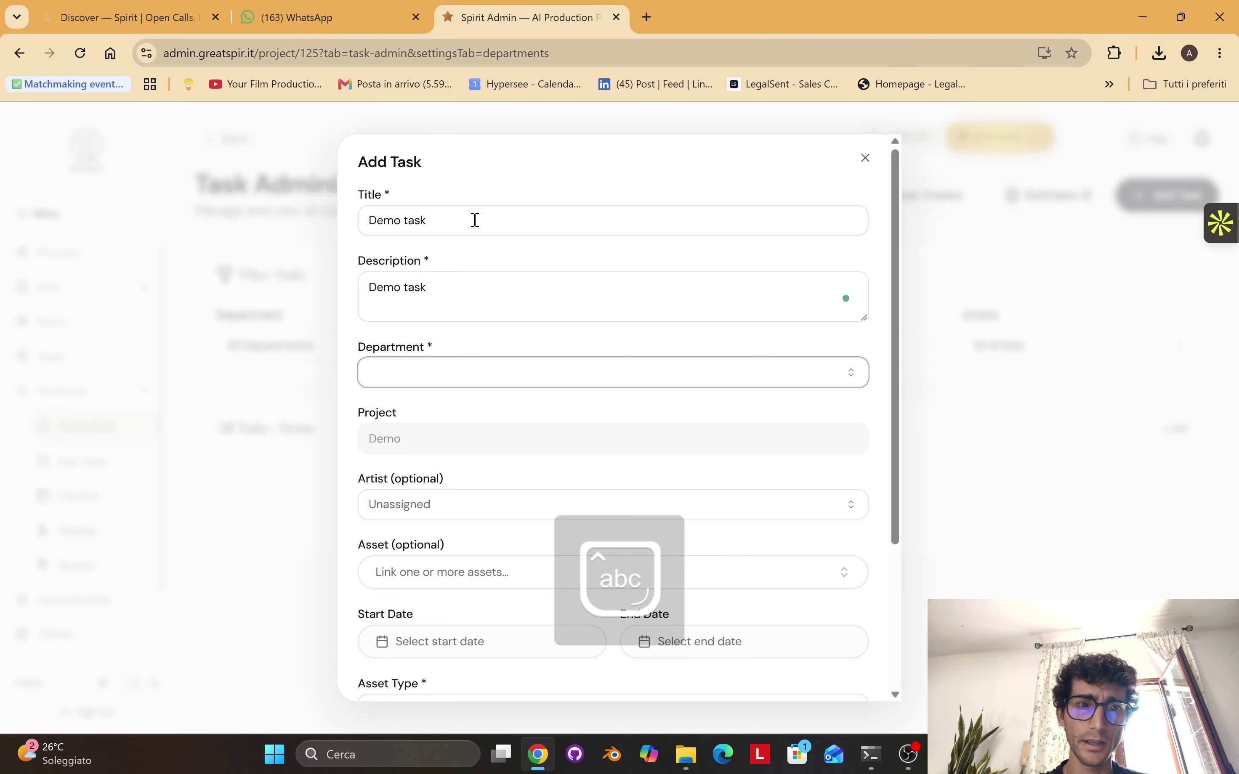
- Set the new task's department to Pre-Production and assign it to the only listed artist
click(578, 377)
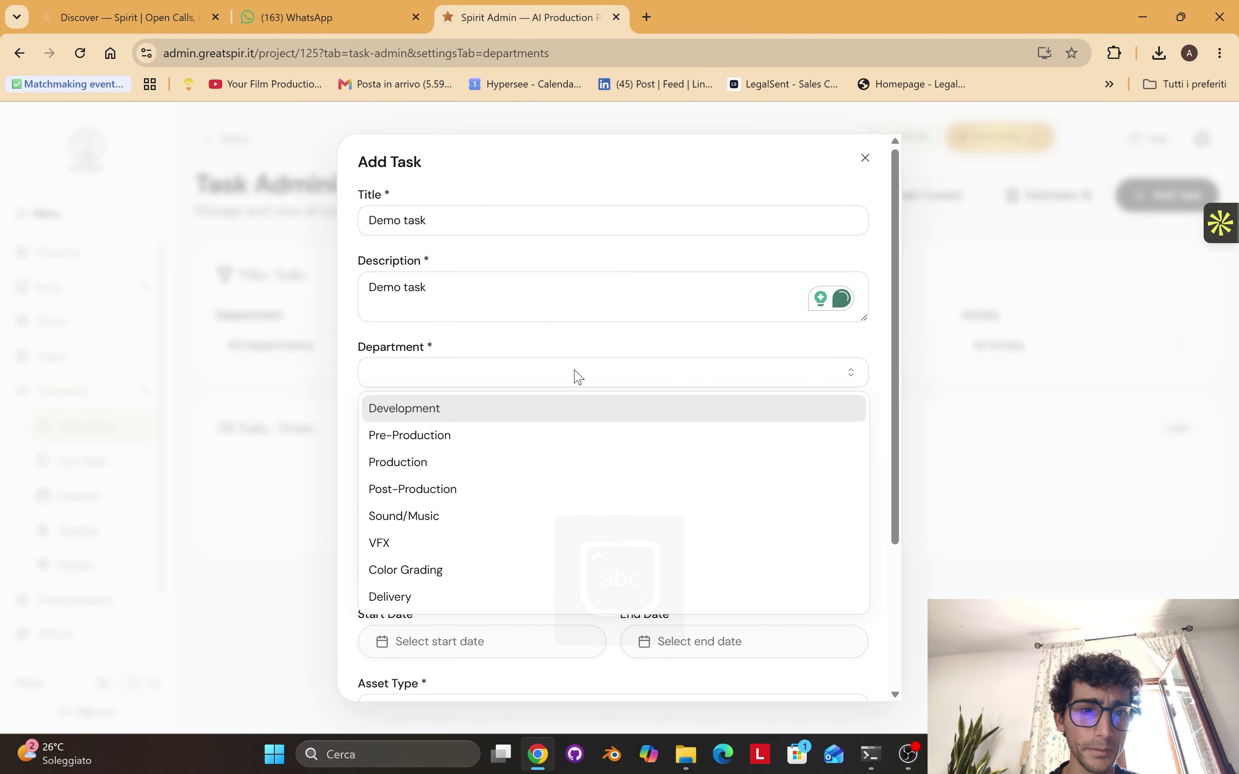
key(Down)
key(Down)
key(Up)
key(Return)
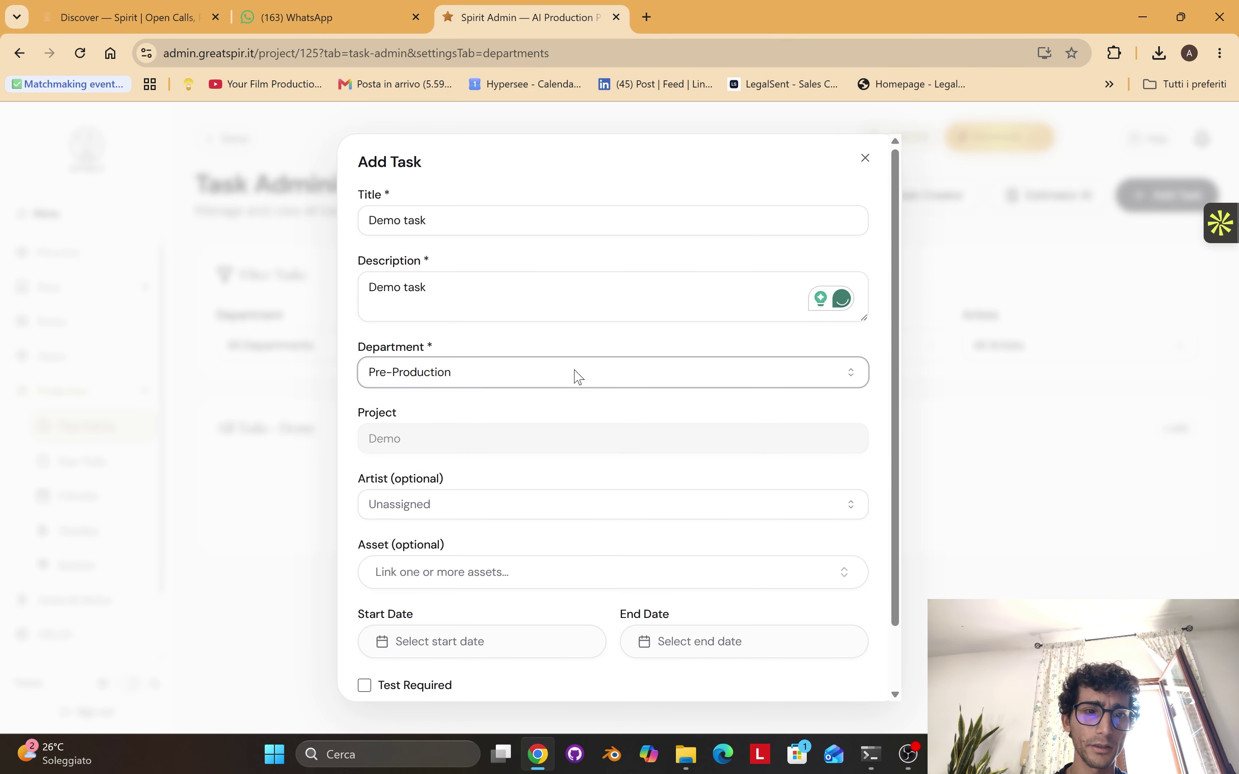
scroll(570, 489, down, 1)
click(435, 435)
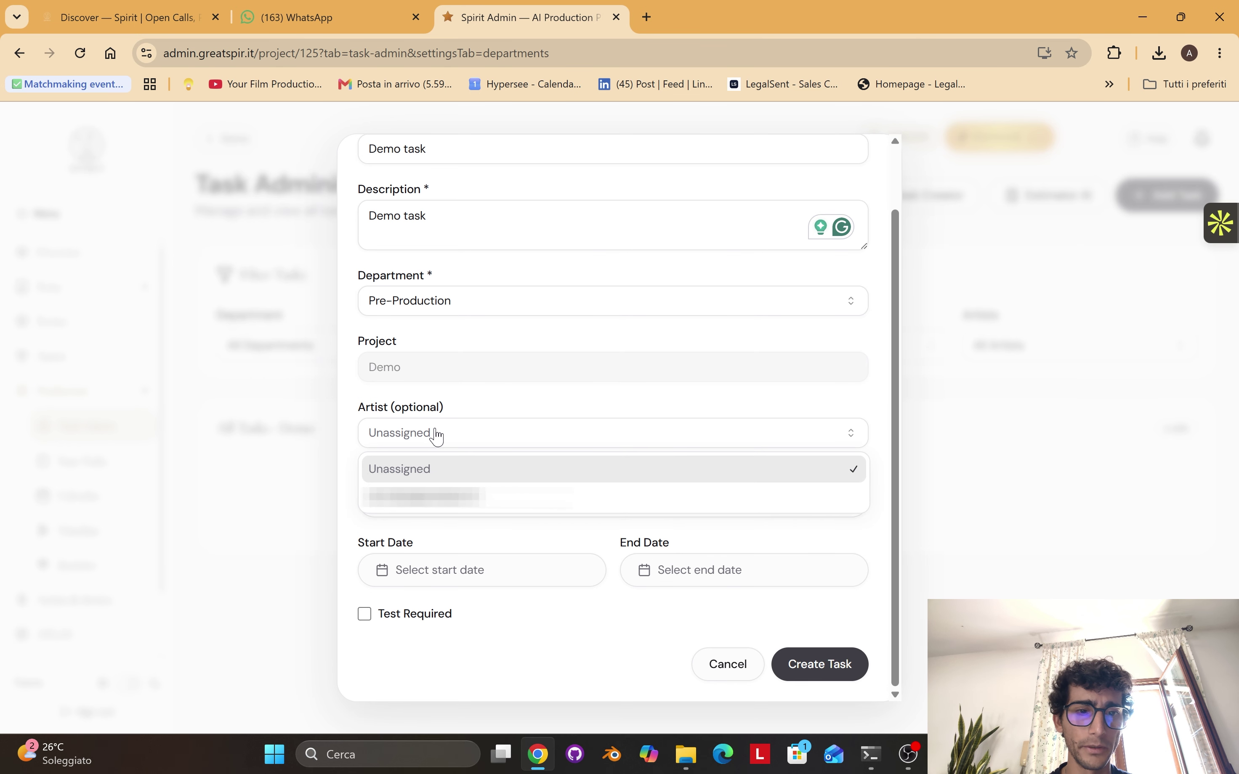
key(Down)
key(Return)
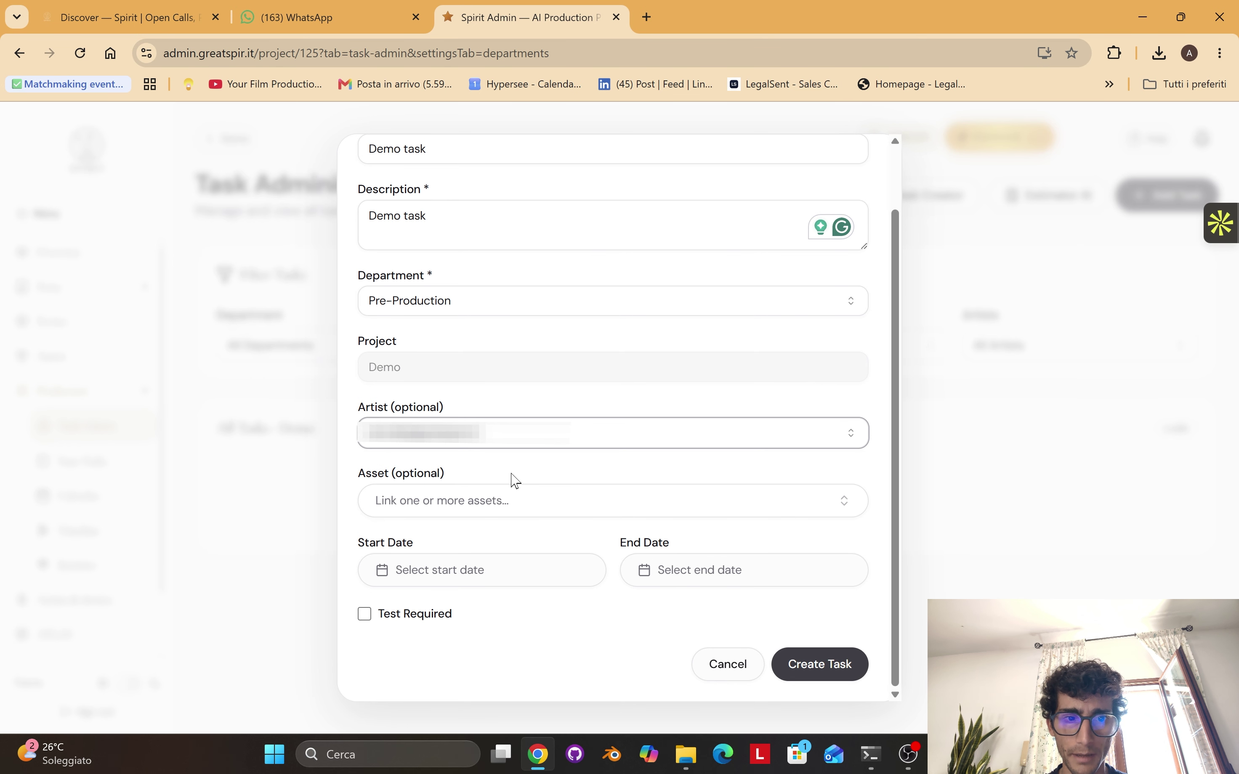
- Search the assets for "Si" and link the Sidney asset to the new task
click(508, 467)
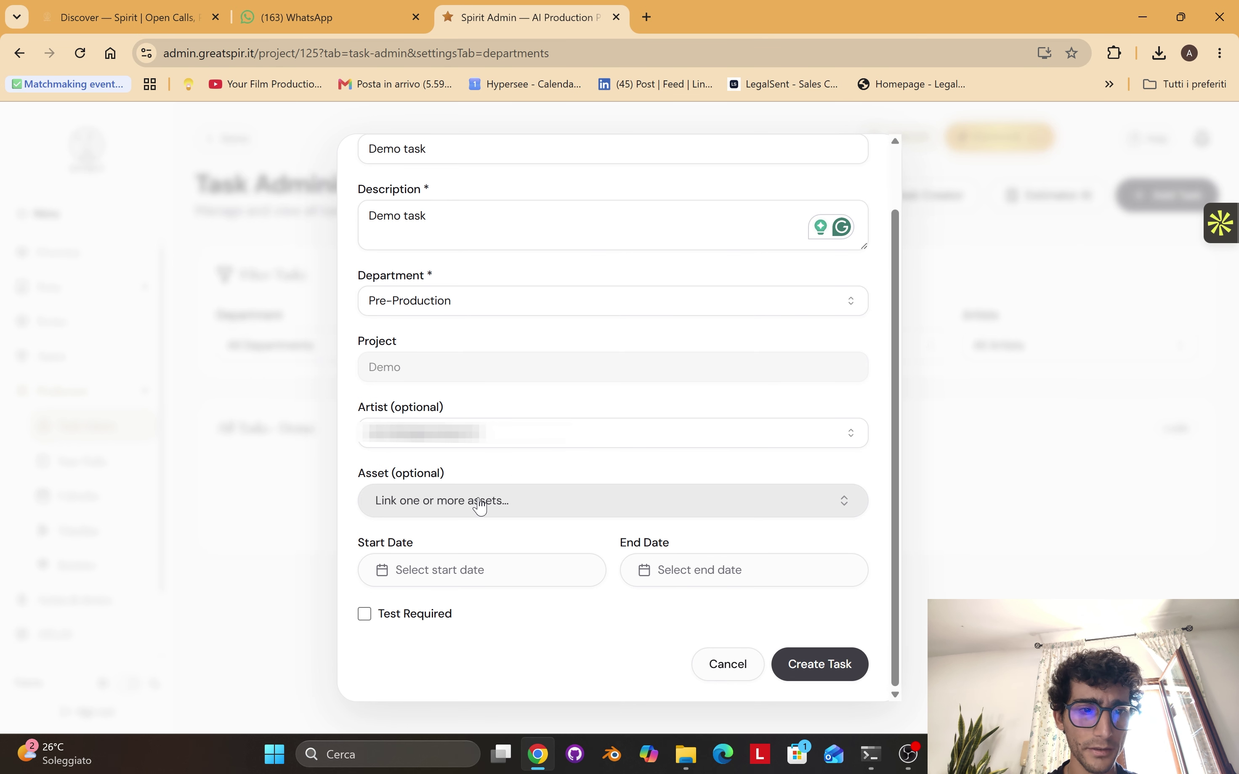
click(588, 500)
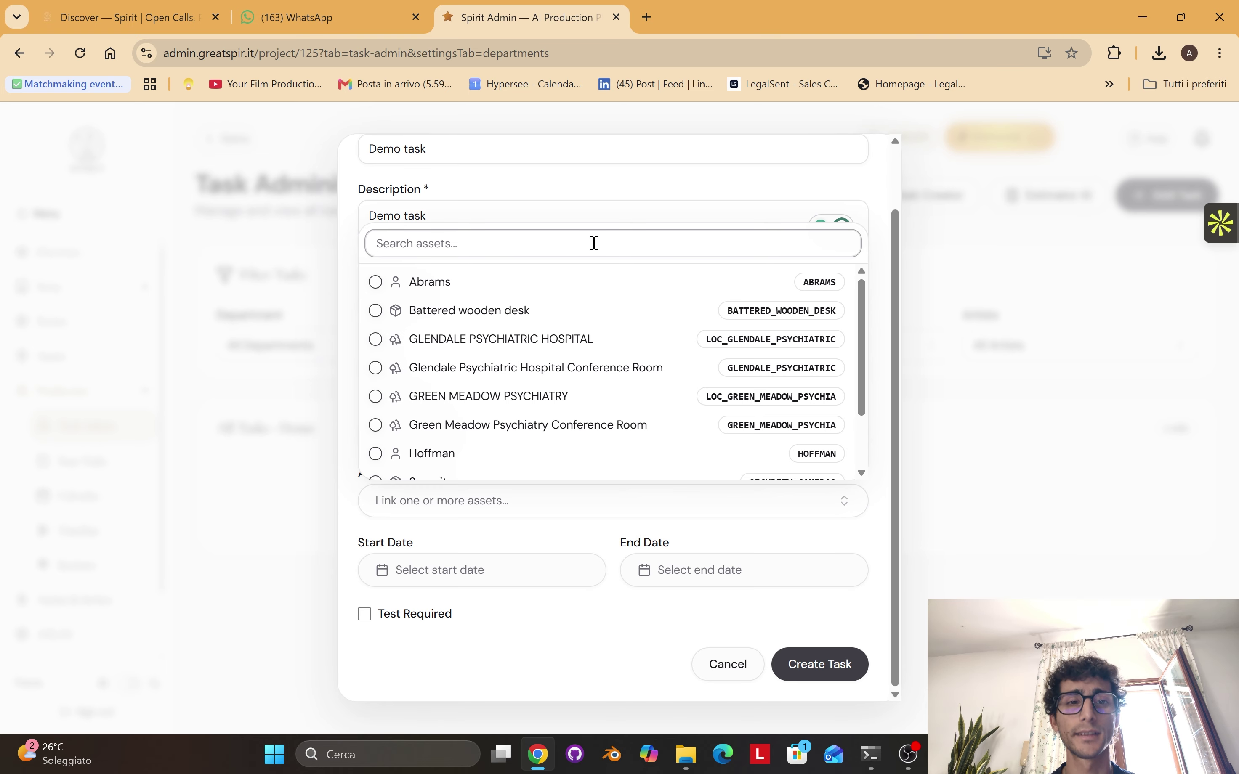
text(s)
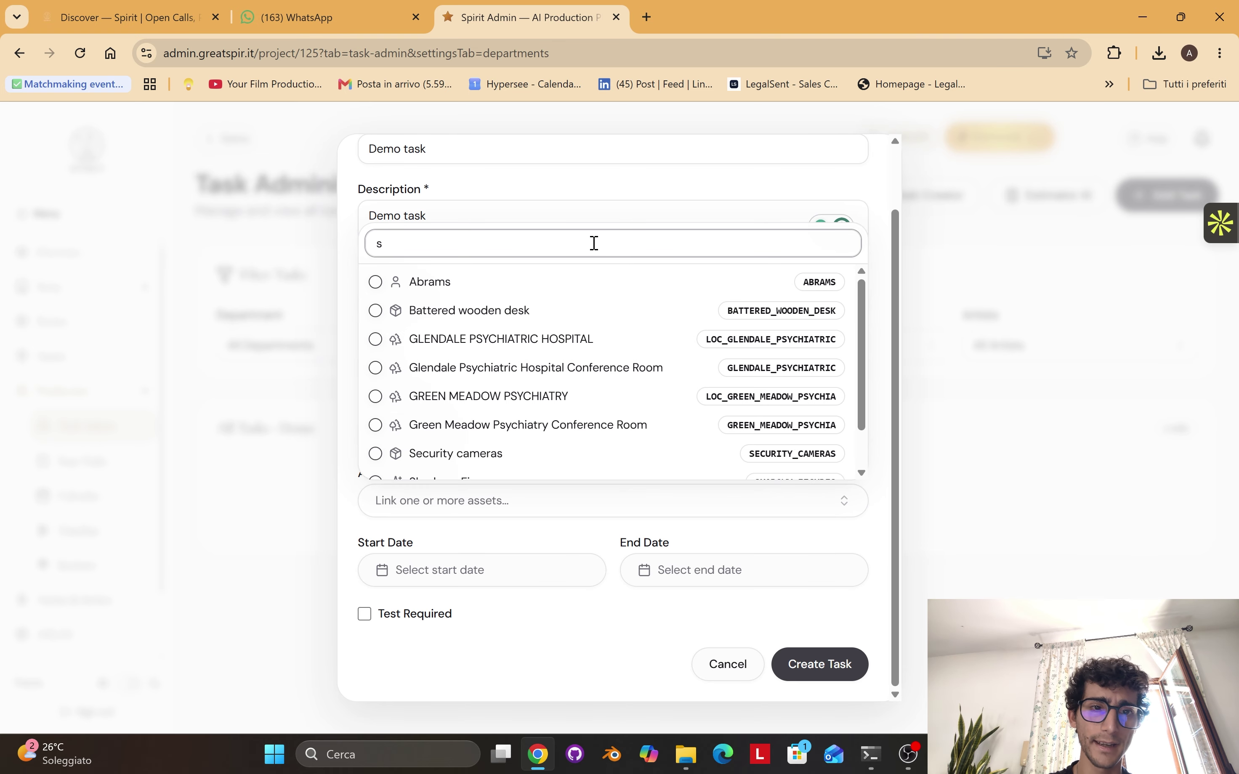
key(BackSpace)
text(Si)
key(Caps_Lock)
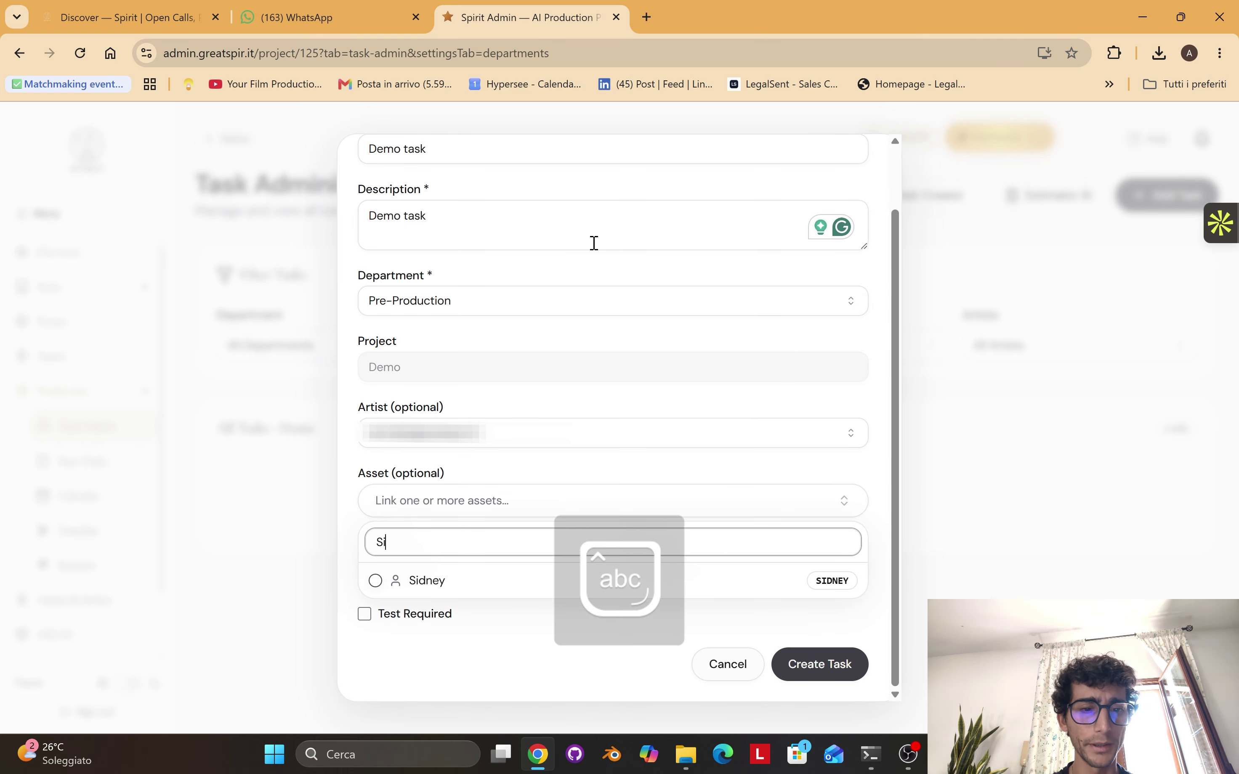
click(442, 582)
click(522, 467)
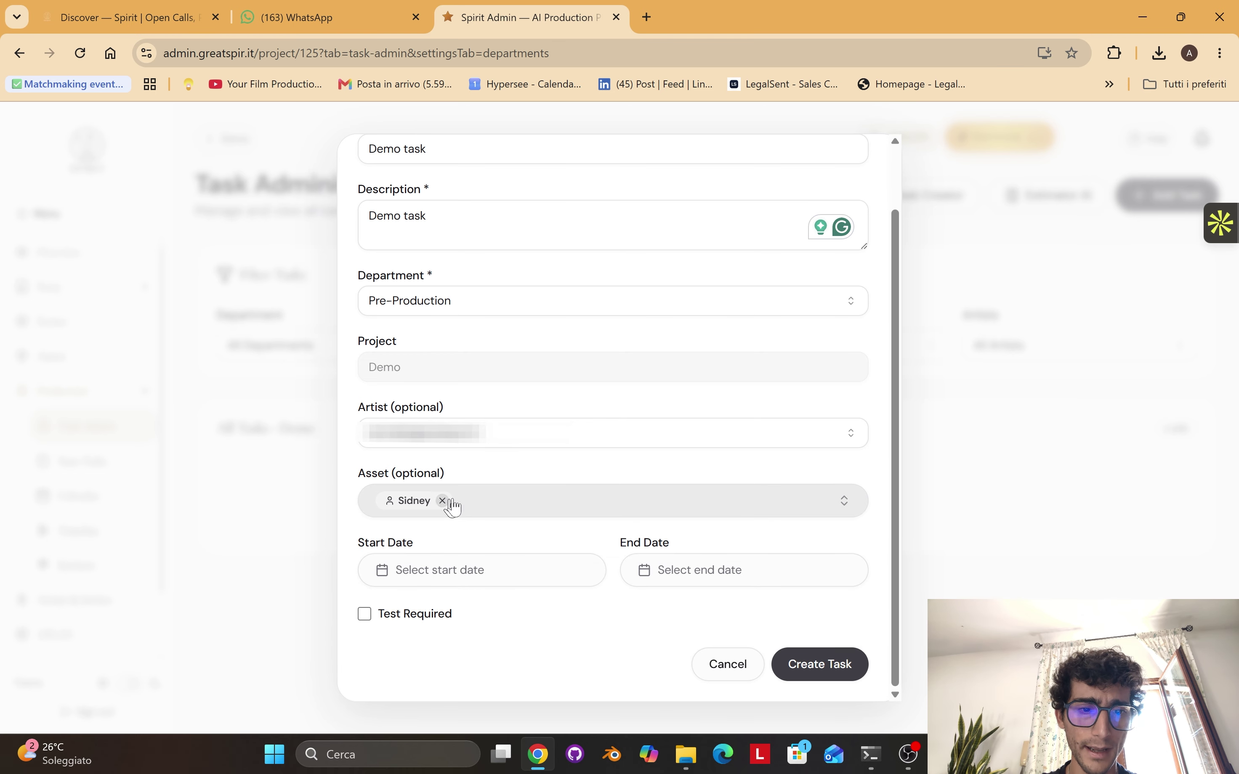
- Schedule the task from June 3rd, 2026 to June 9th, 2026 and create it
click(435, 578)
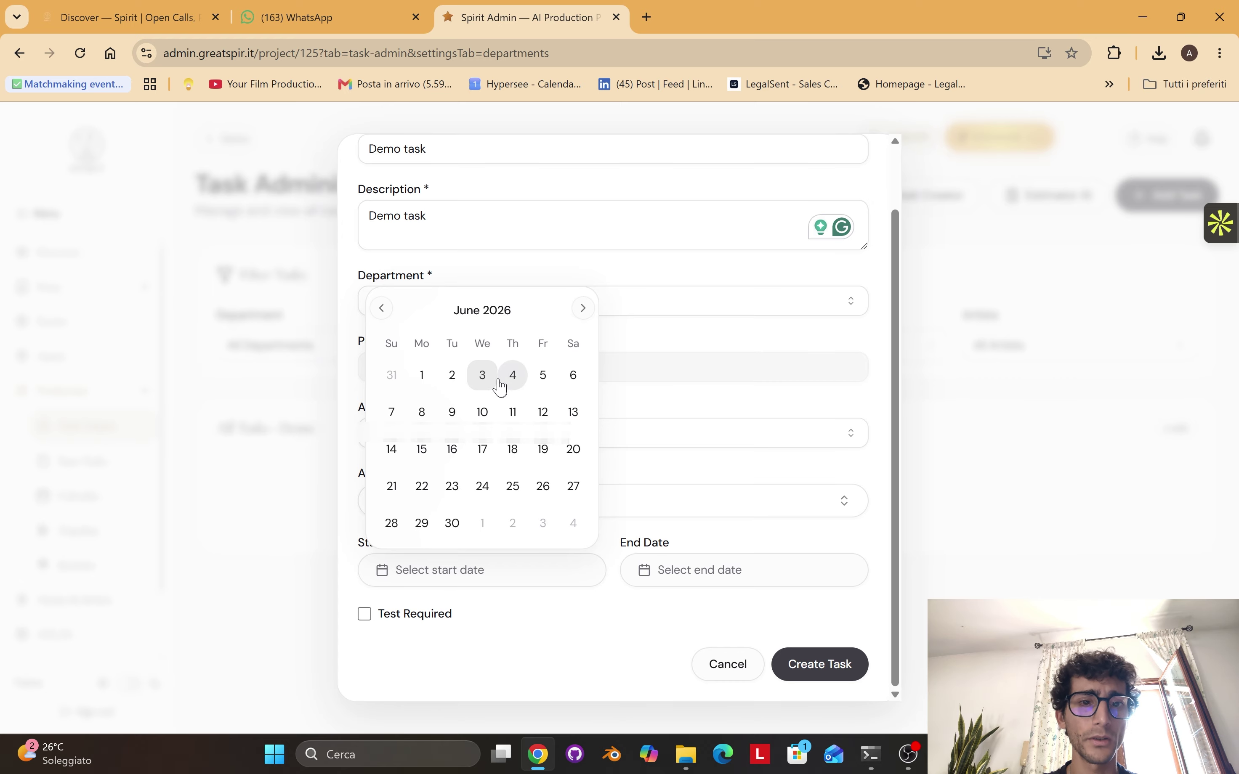
click(485, 378)
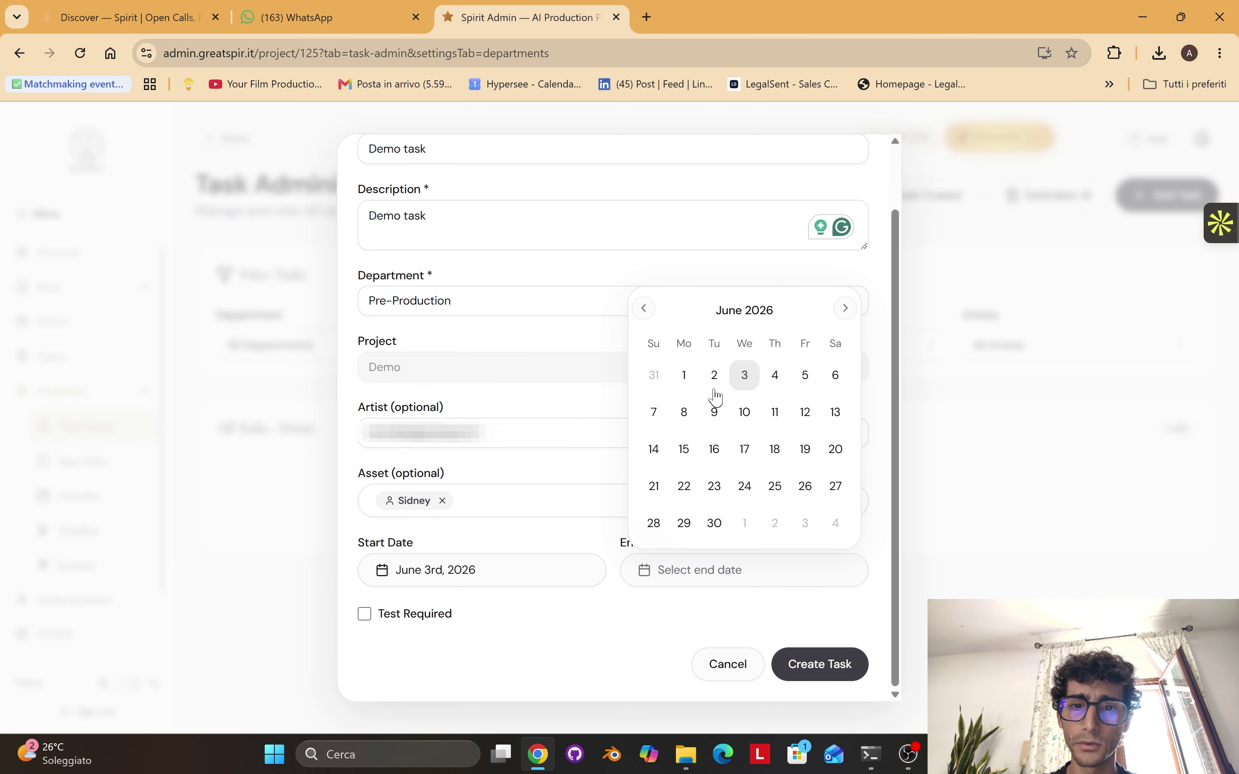
click(714, 415)
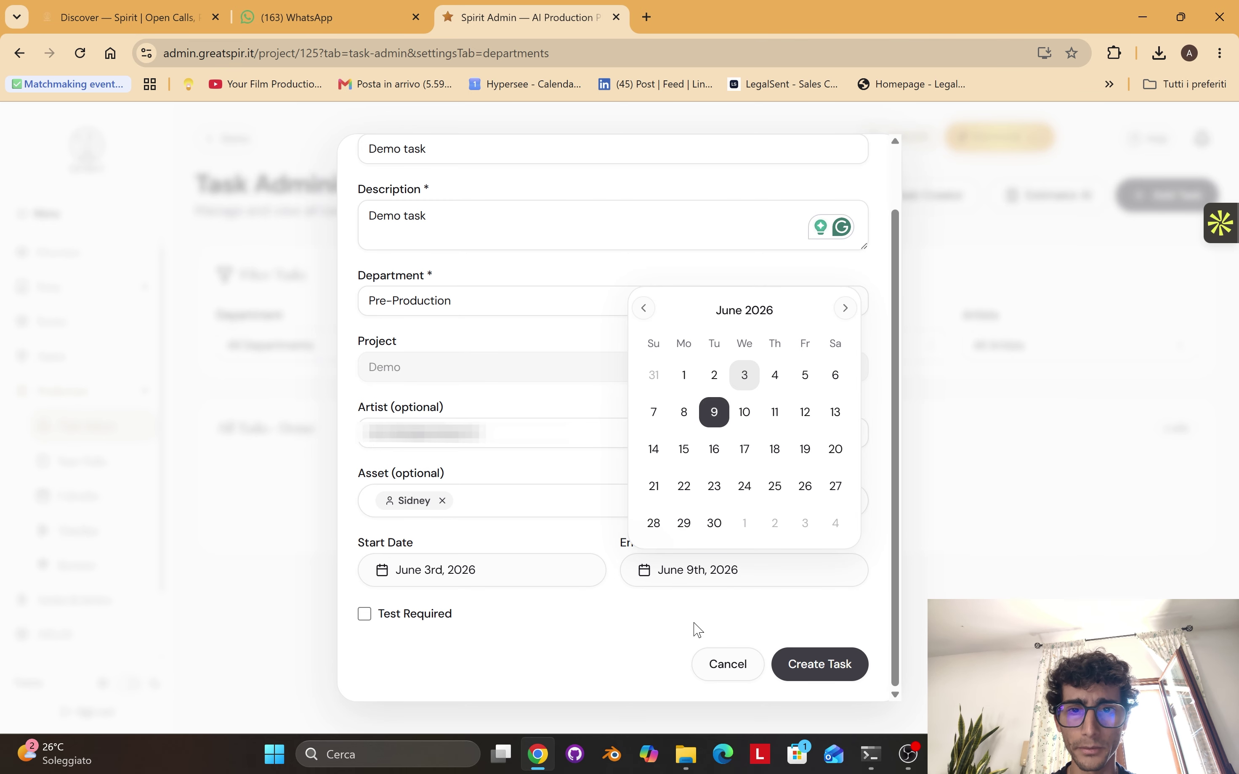
click(818, 665)
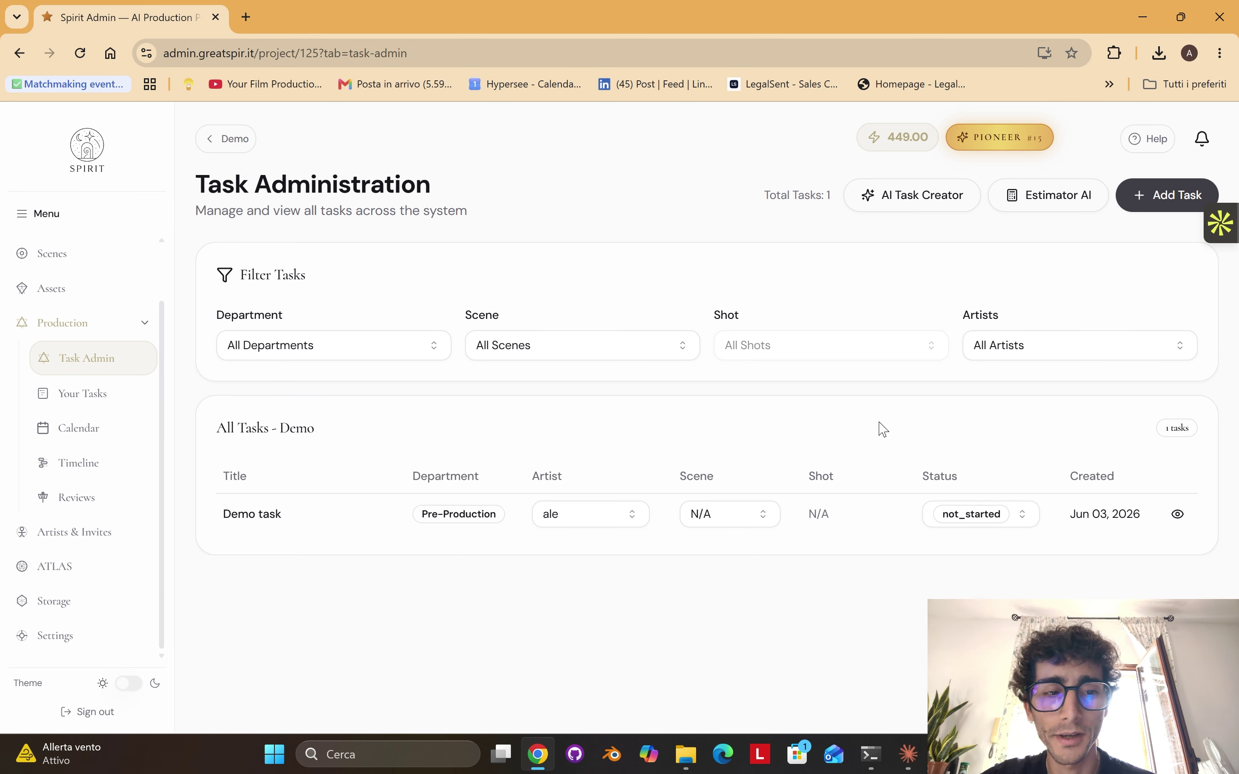
- Generate an AI task draft for the search for Sidney's sundress in the pre-production department, starting 3/06/2026 and ending 6/06/2026
click(929, 204)
click(420, 370)
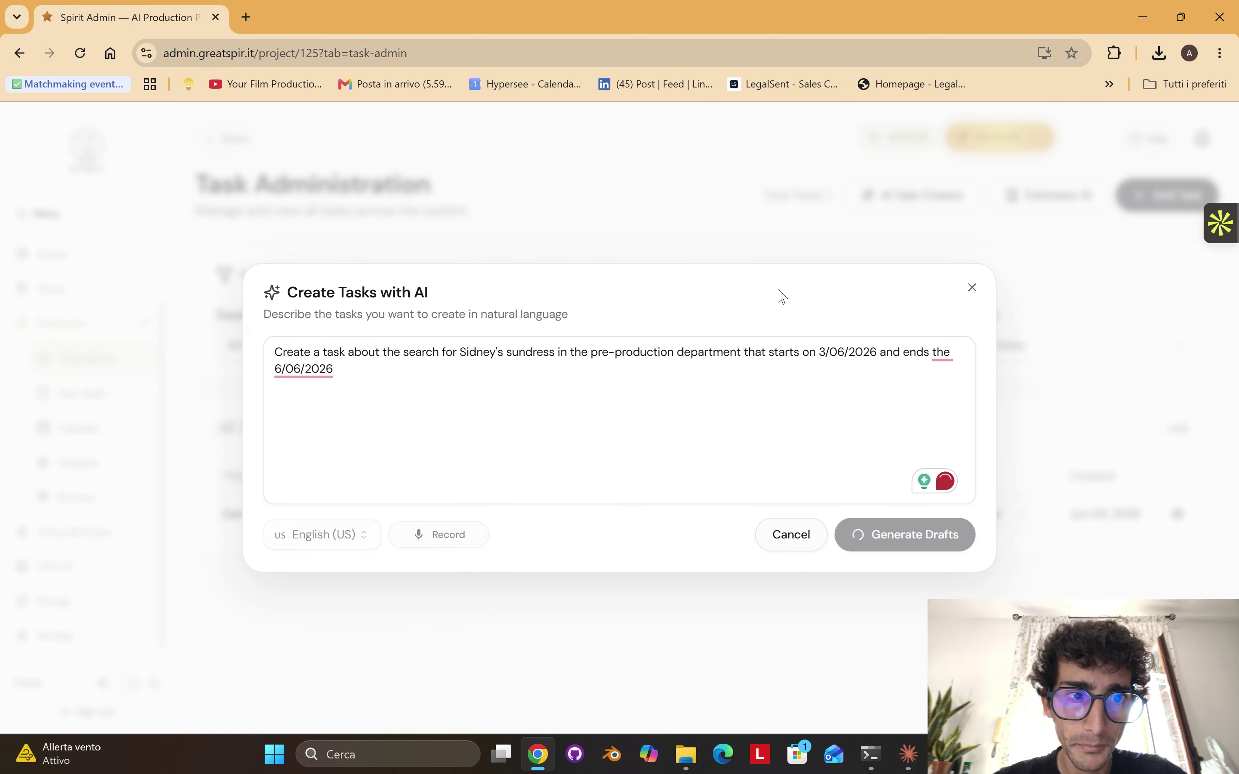
text(Create a task about the search for Sidney's sundress in the pre-production department that starts on 3/06/2026 and ends the 6/06/2026)
key(ctrl+Return)
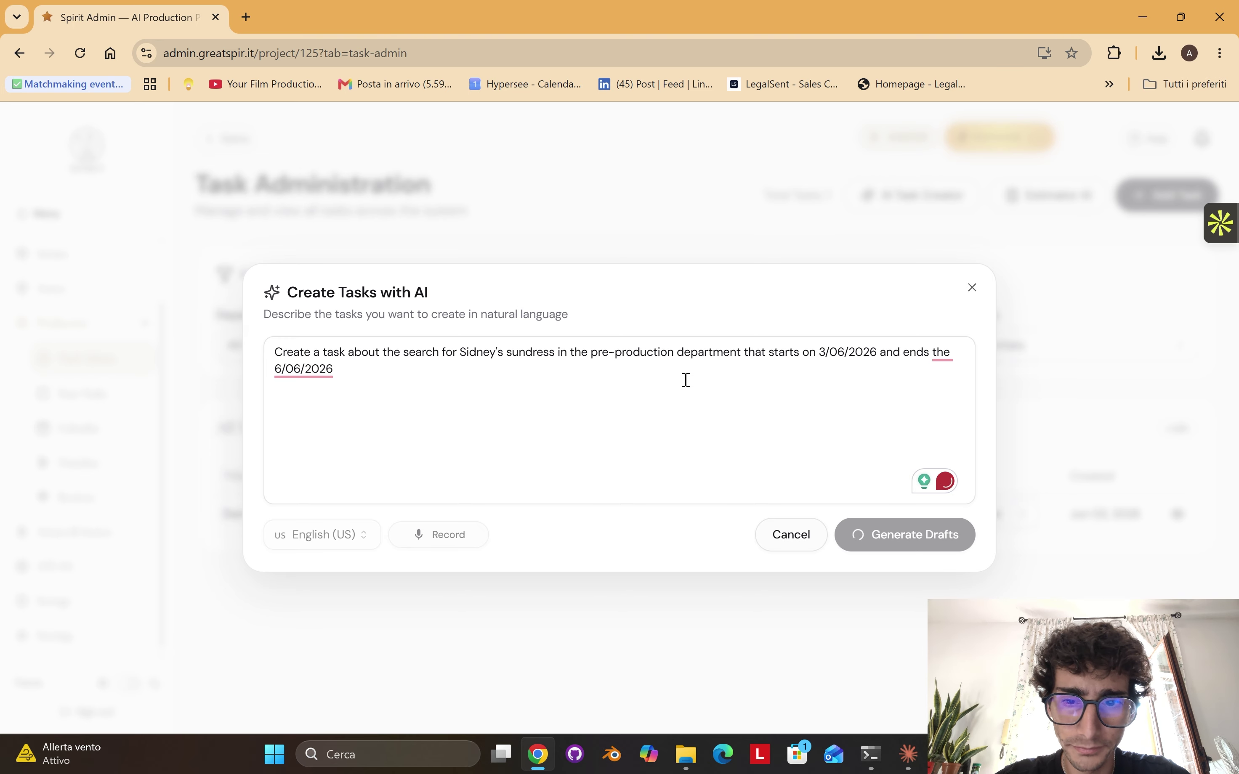
- Assign the generated Source Sidney's Sundress draft to the available artist and create the task
click(335, 512)
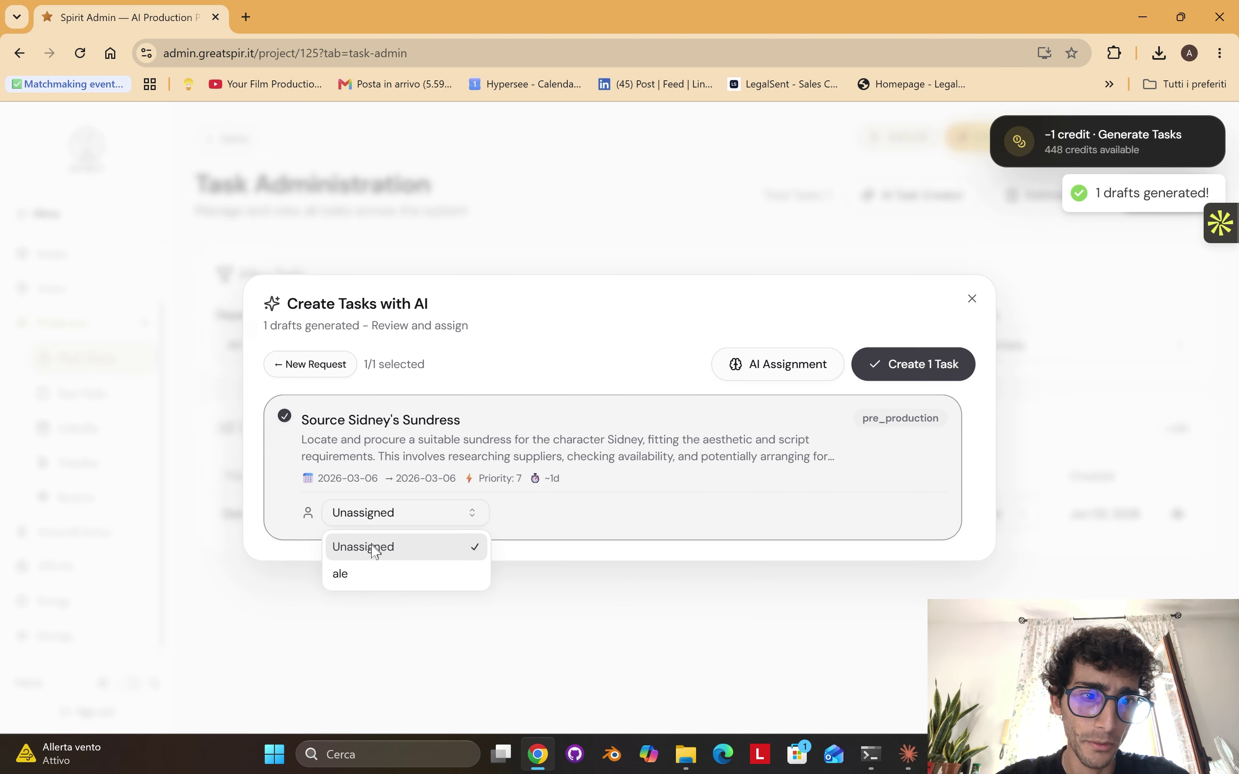
click(385, 576)
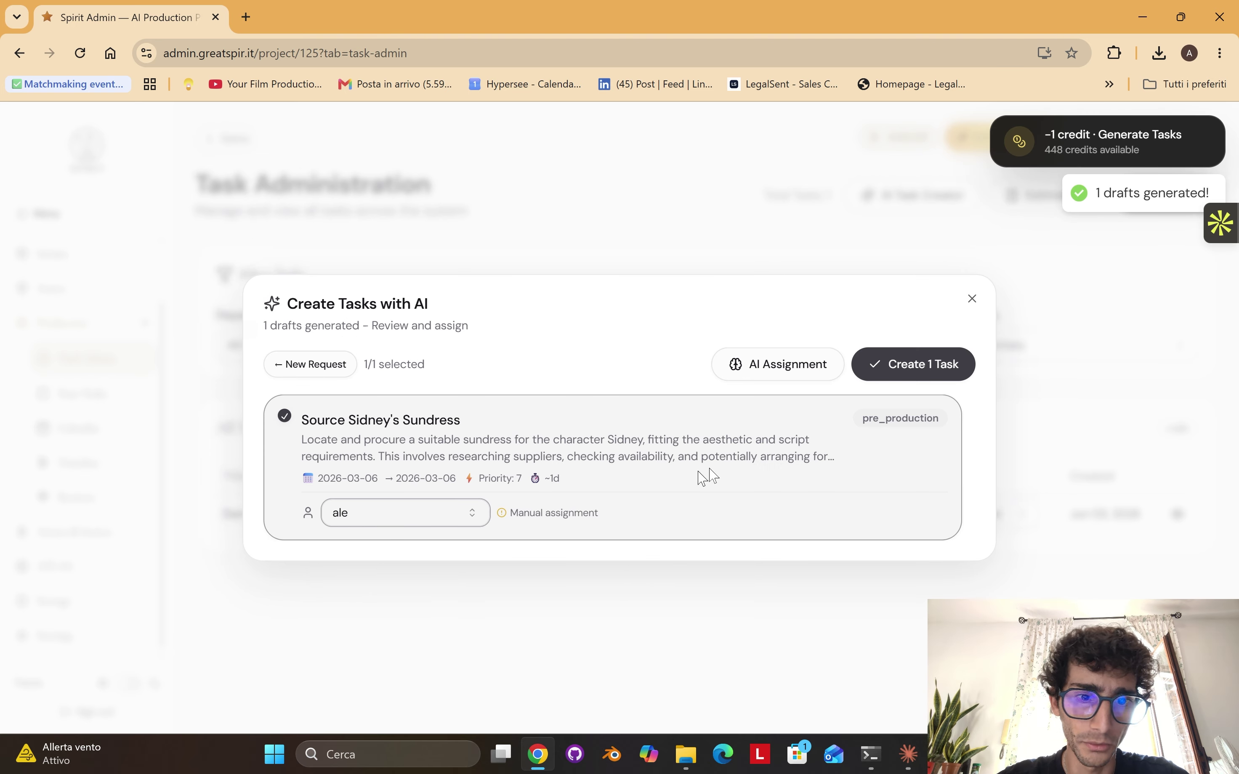
click(912, 362)
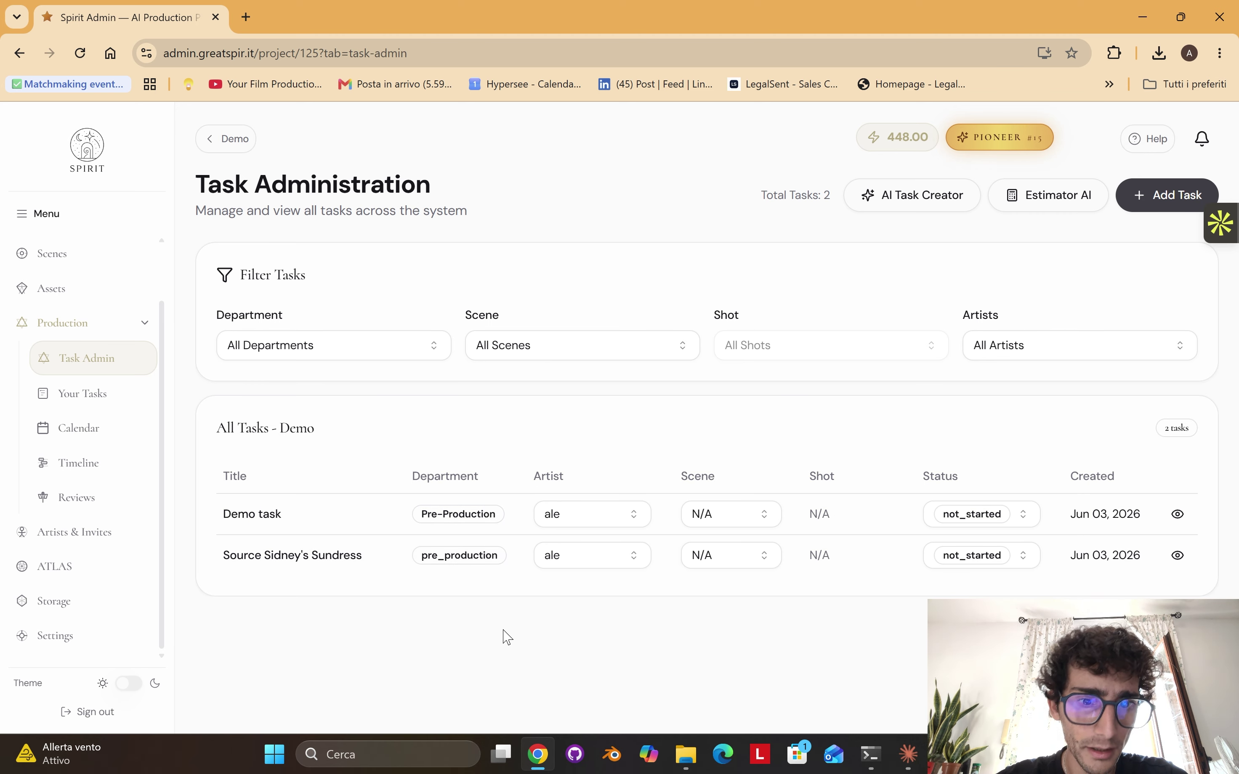
- View the personal task list, then set the Demo task's artist to Unassigned in Task Administration
click(116, 400)
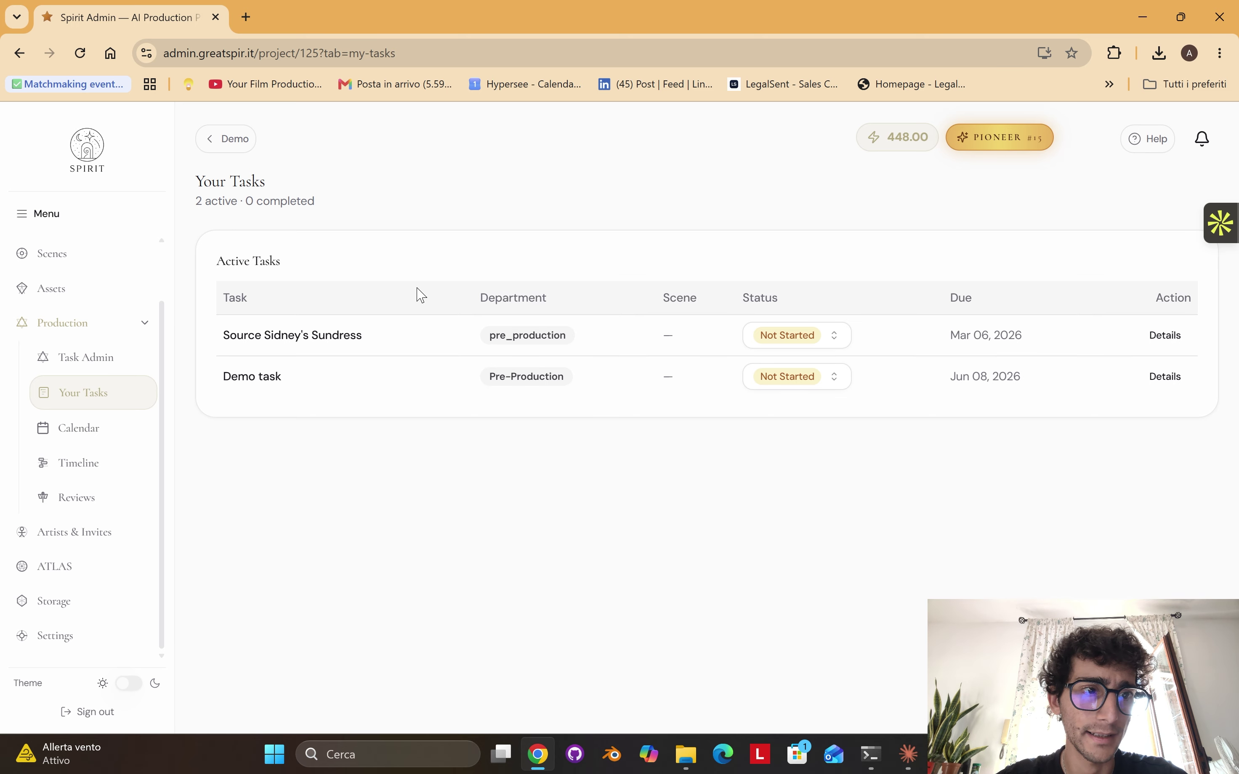
click(126, 361)
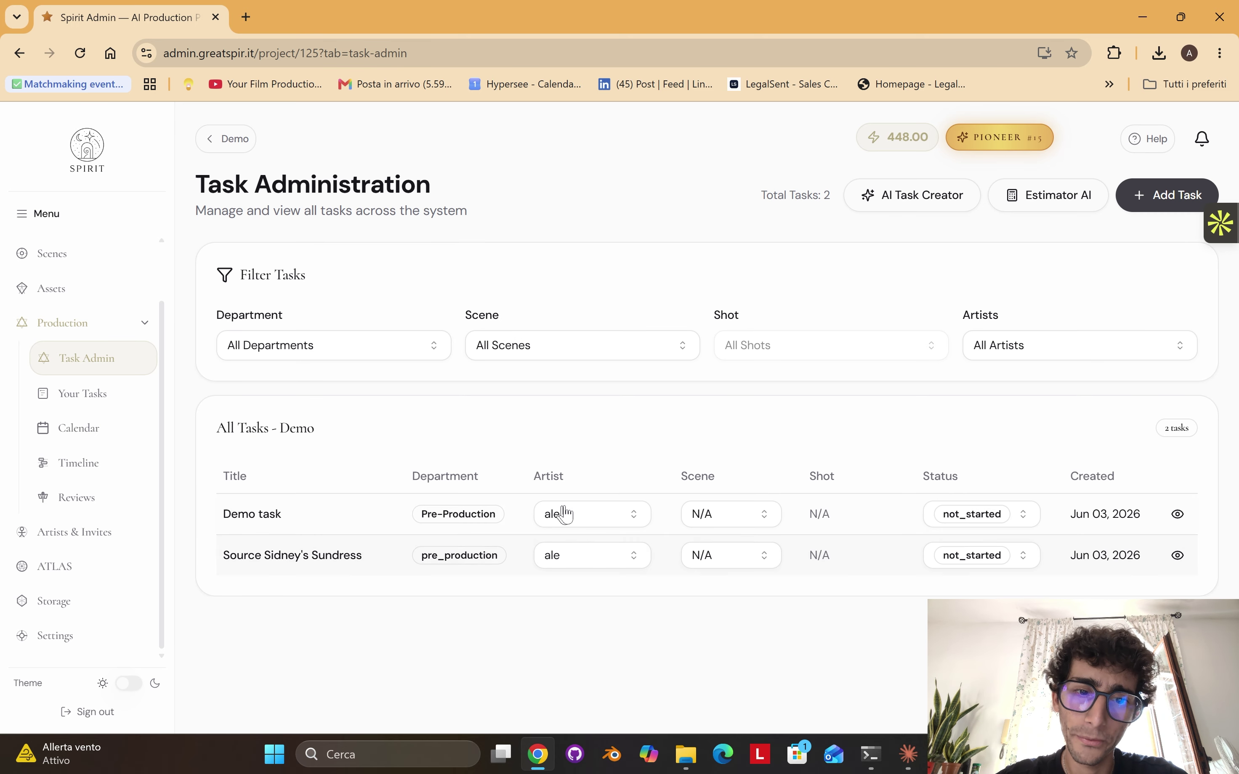
click(584, 514)
click(590, 546)
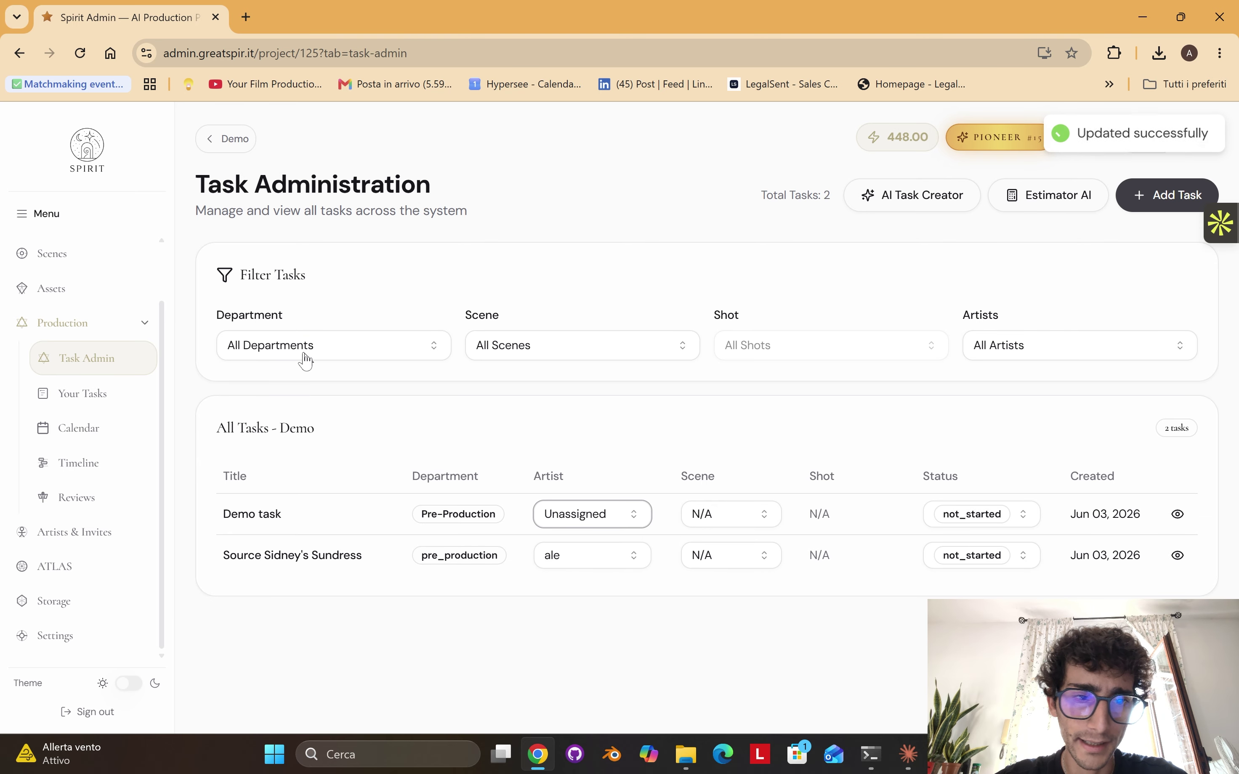
- Set the Demo task's status to In Review in the personal task list to open its review submission
click(112, 394)
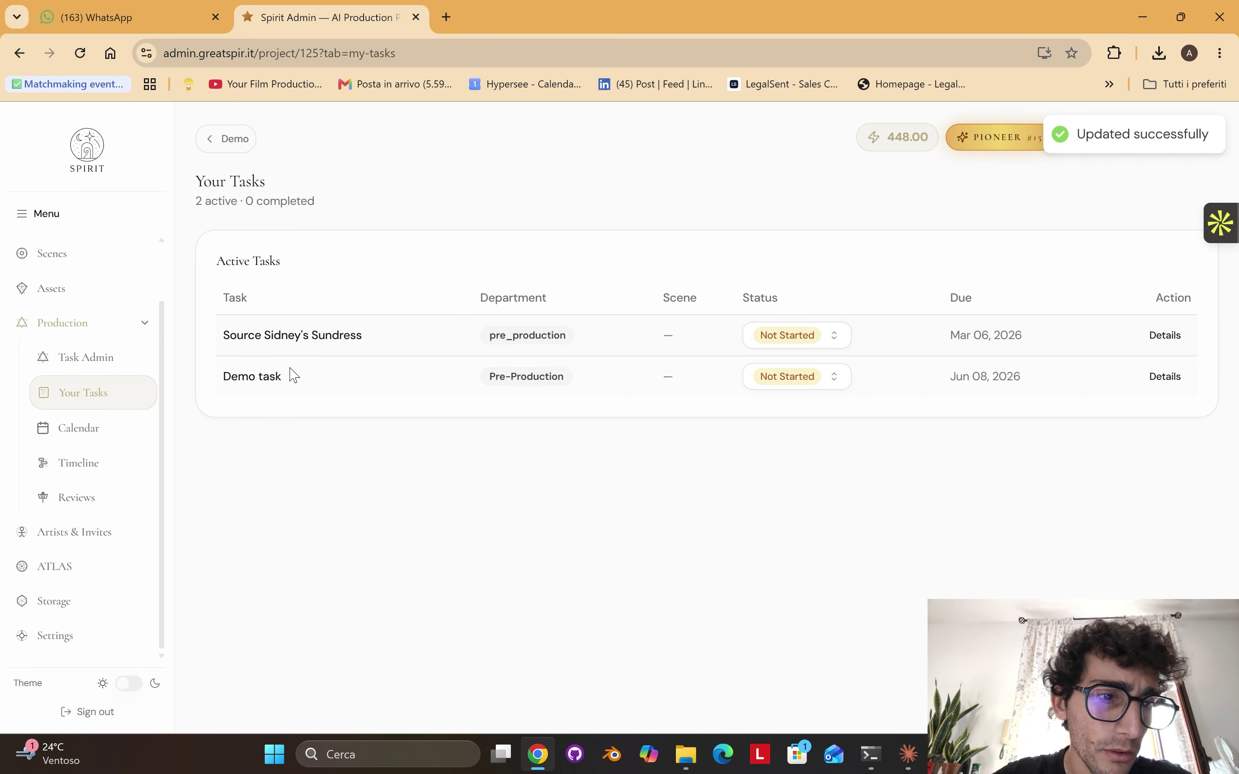
click(826, 389)
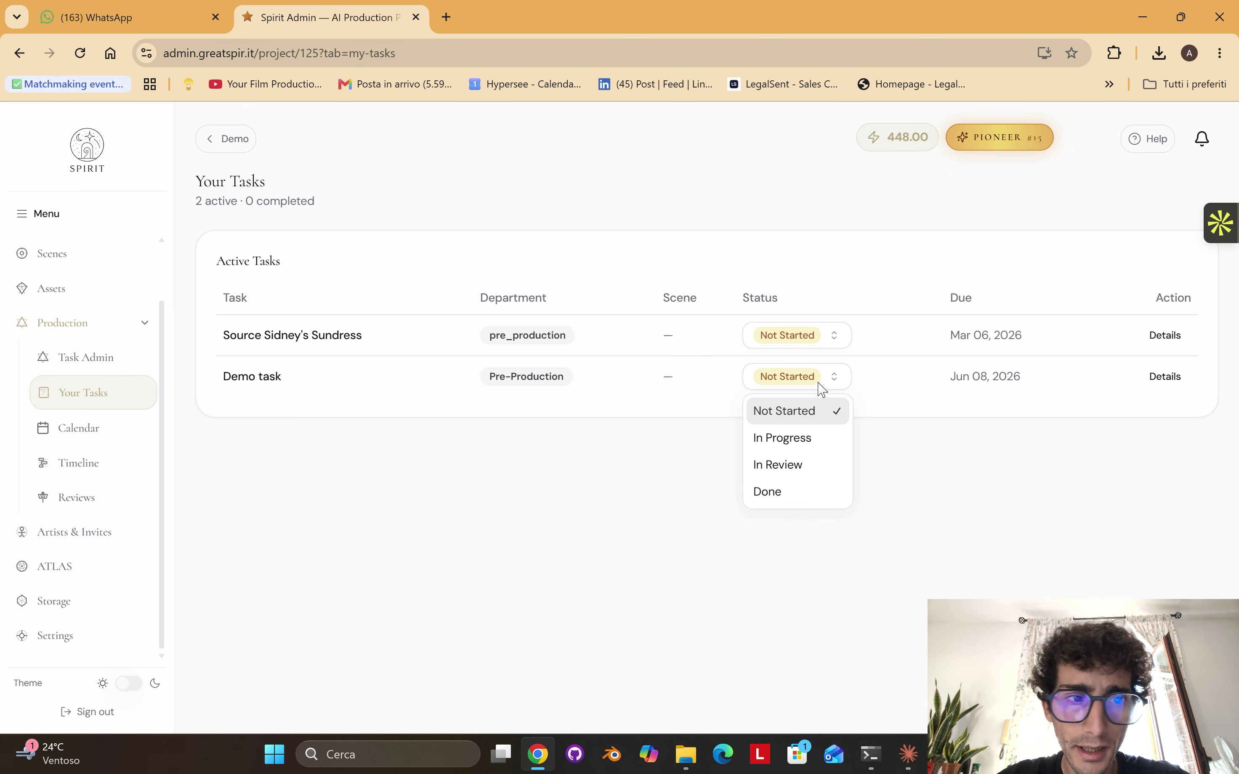
click(785, 467)
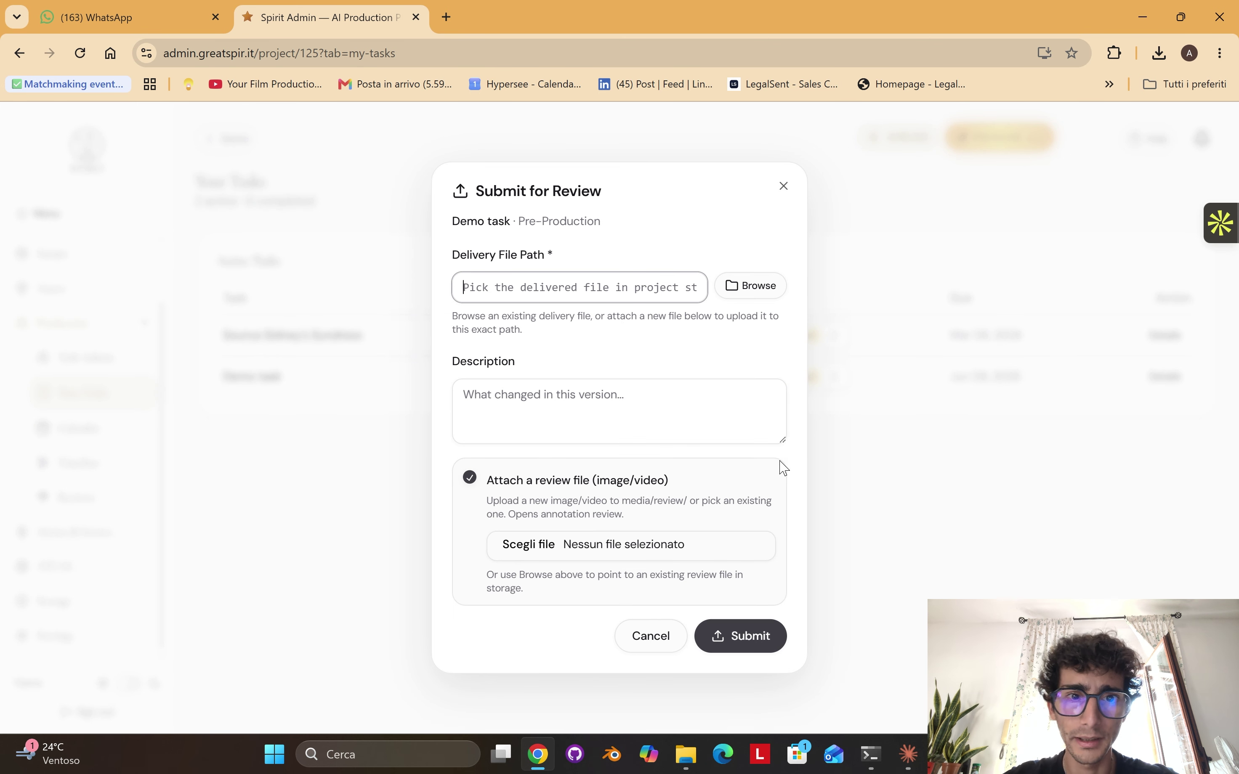
- Upload a file from the Download folder to the Demo project's storage as the task's delivery file
click(740, 296)
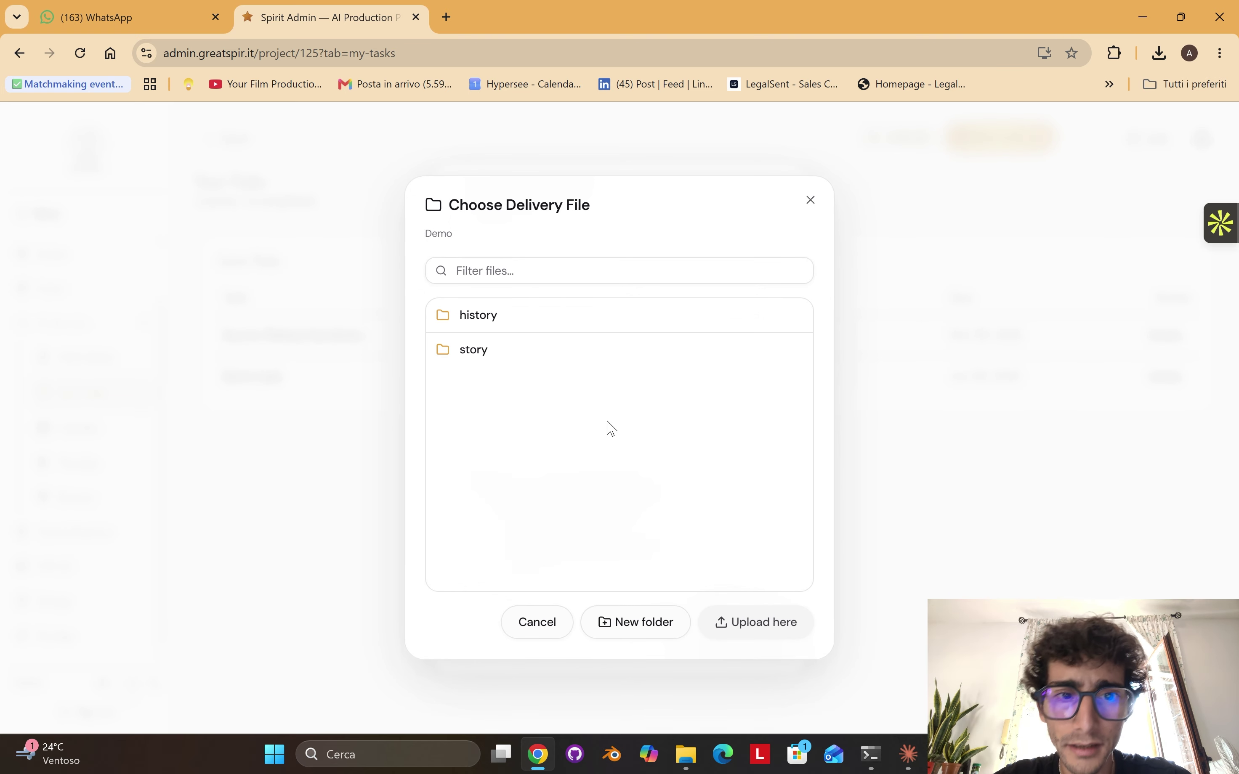
click(736, 622)
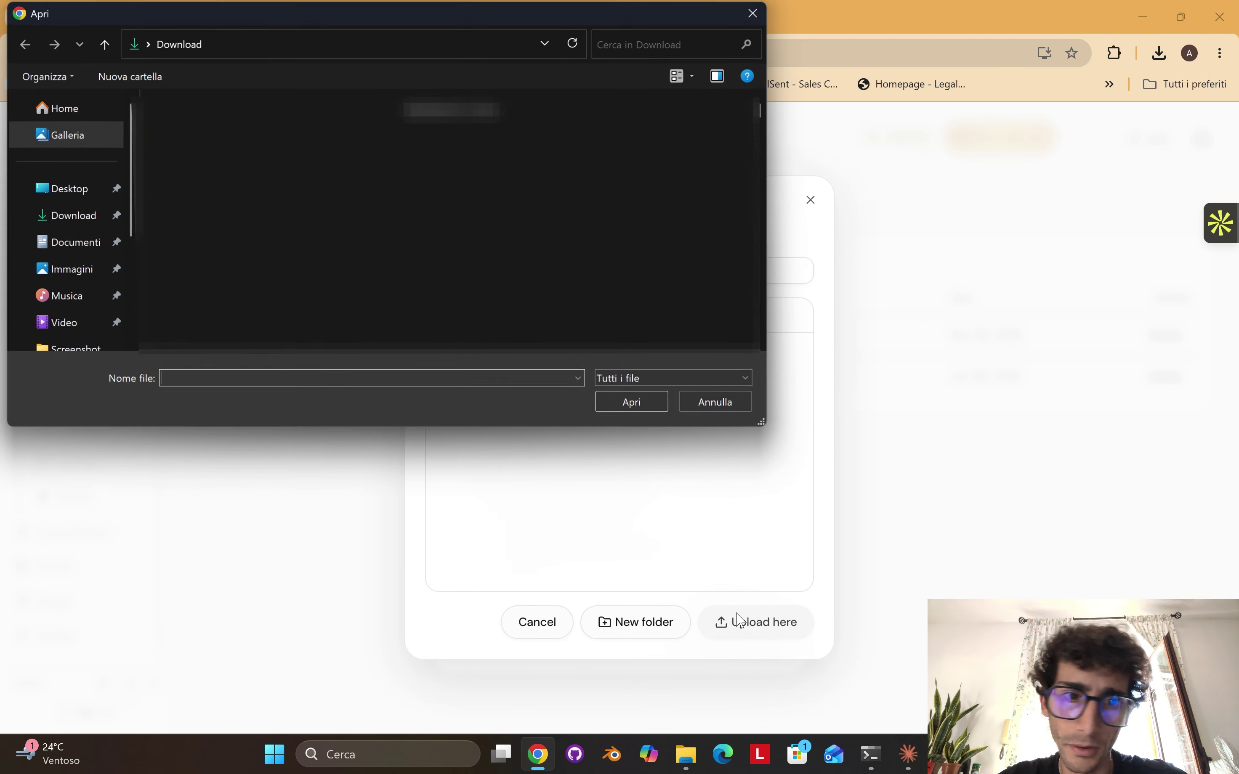
double_click(461, 182)
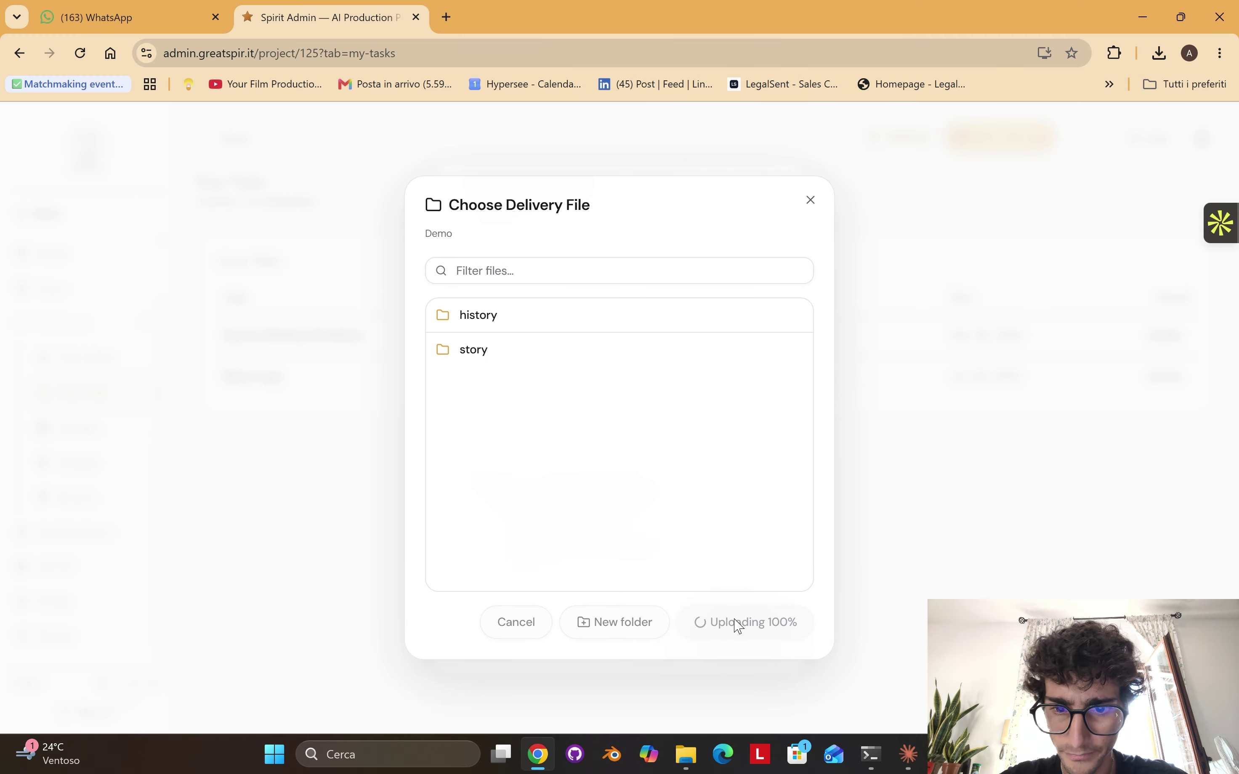
- Attach the images 7, 8 and 6 from the Download folder as review files for the Demo task
click(546, 551)
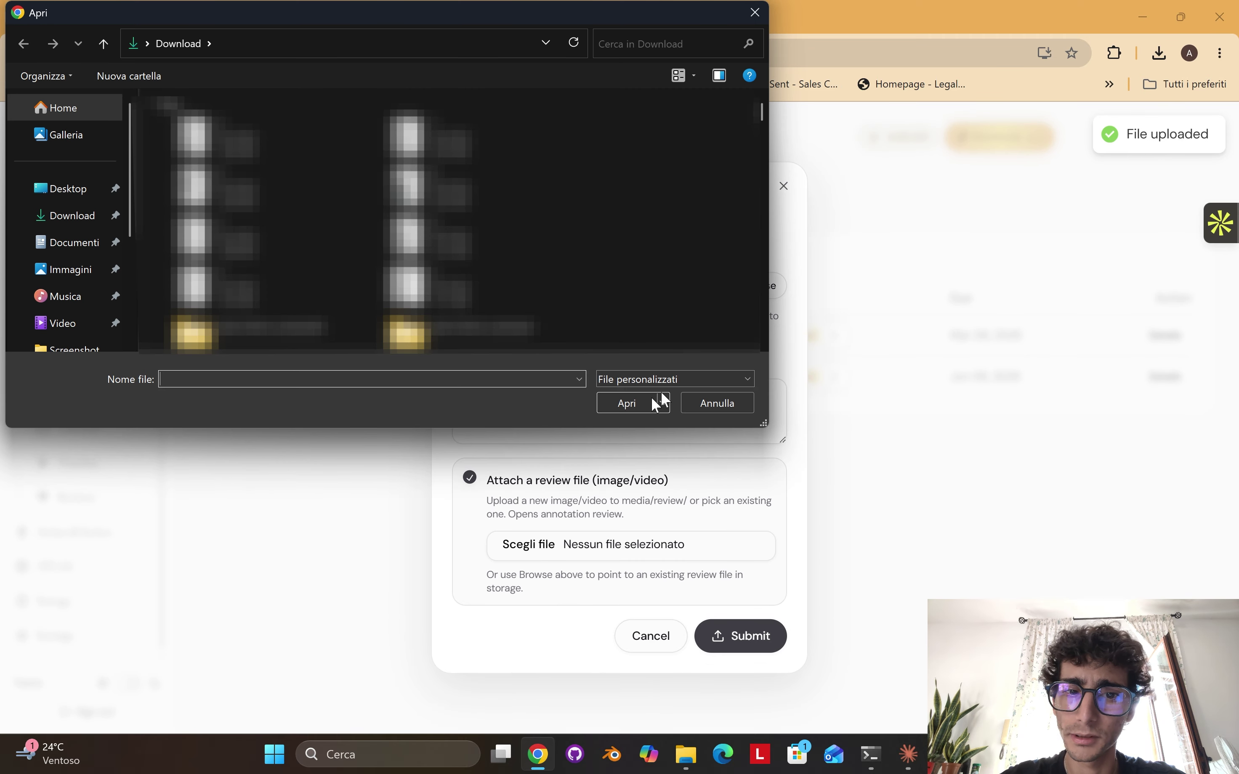
click(718, 404)
click(523, 549)
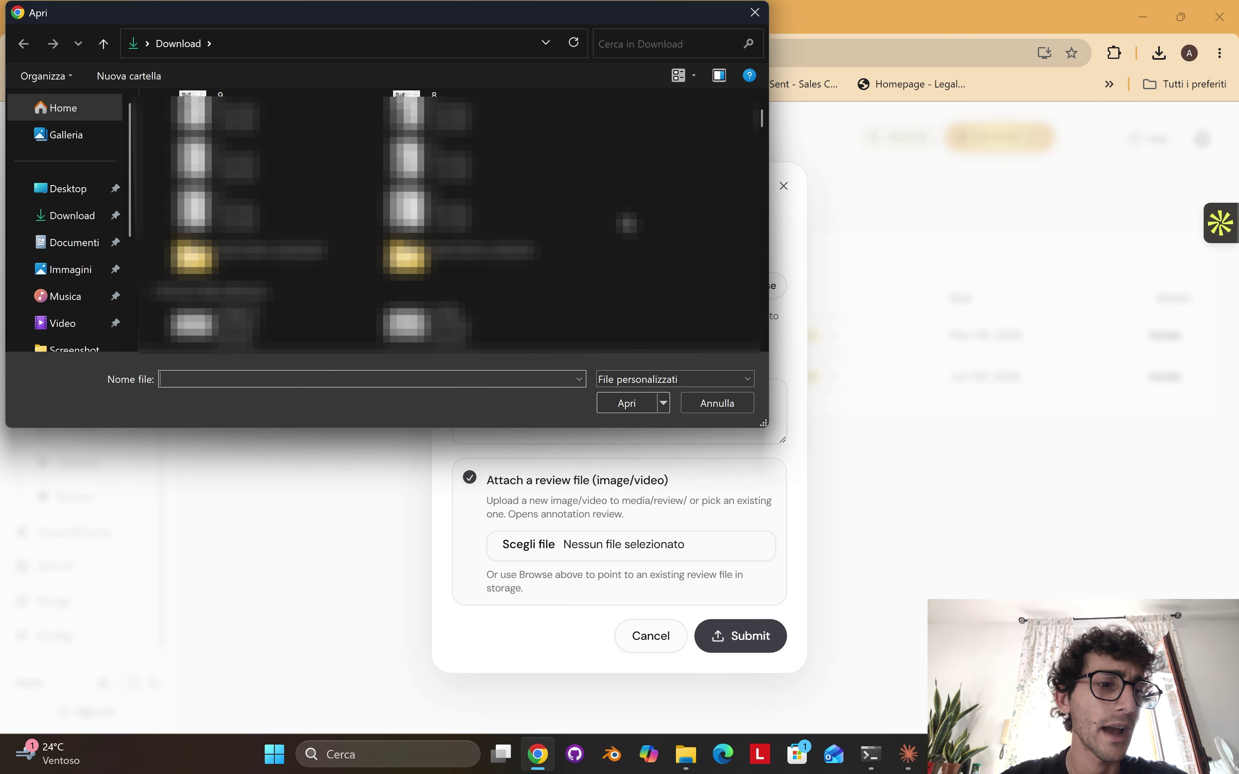
drag(628, 224, 481, 253)
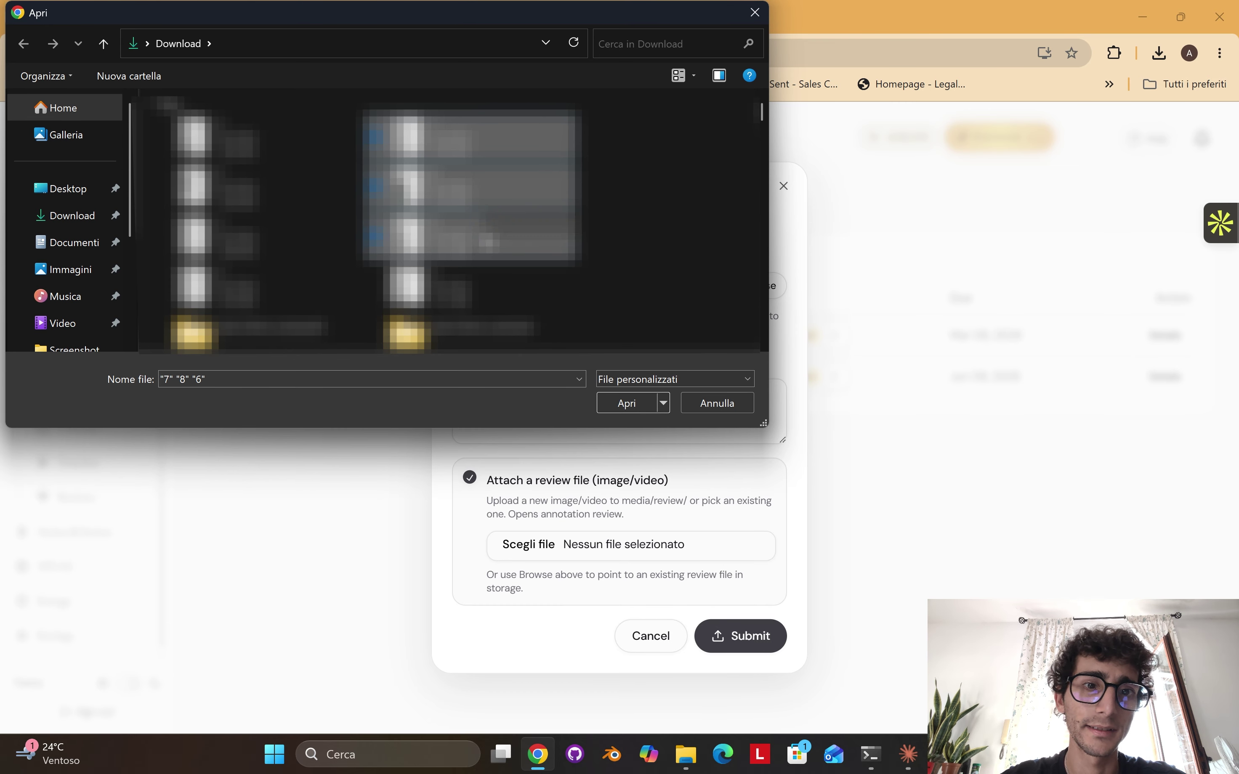
click(651, 403)
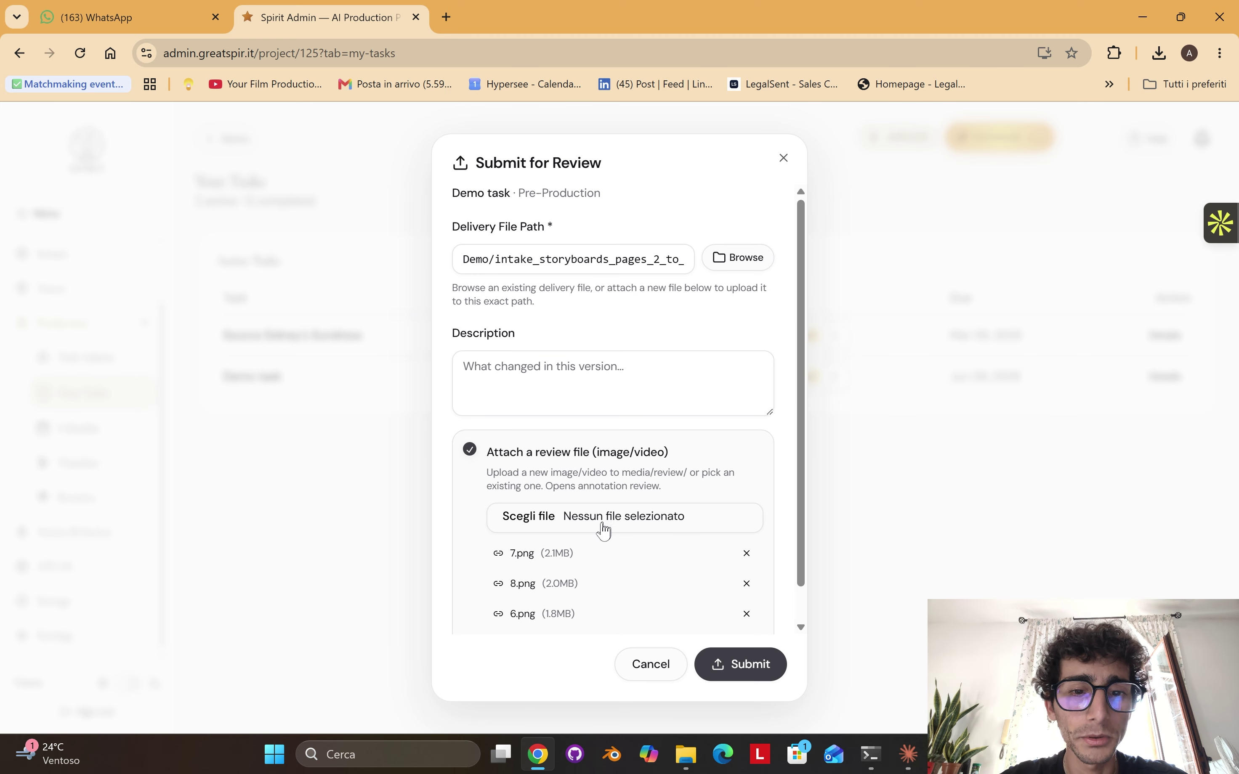
- Attach the Milad_melma_25 video from the Desktop folder as an additional review file
click(604, 531)
click(71, 189)
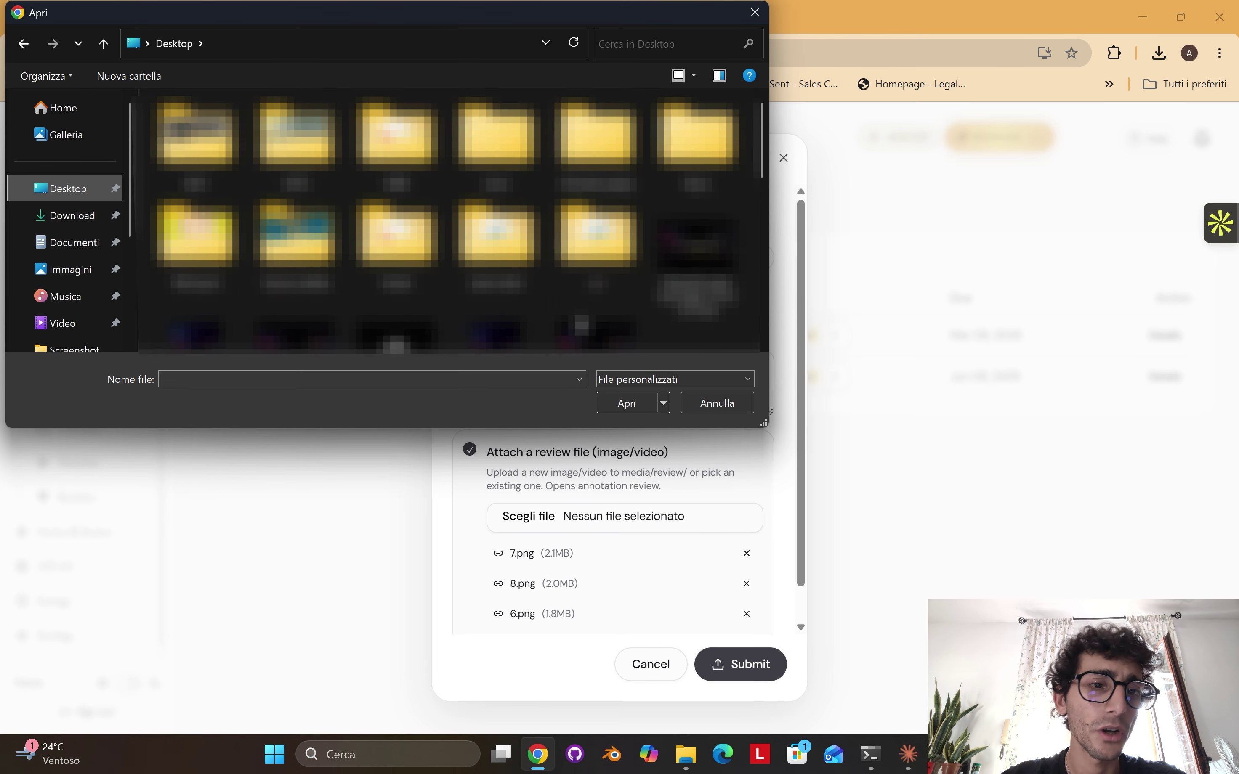
scroll(451, 220, down, 10)
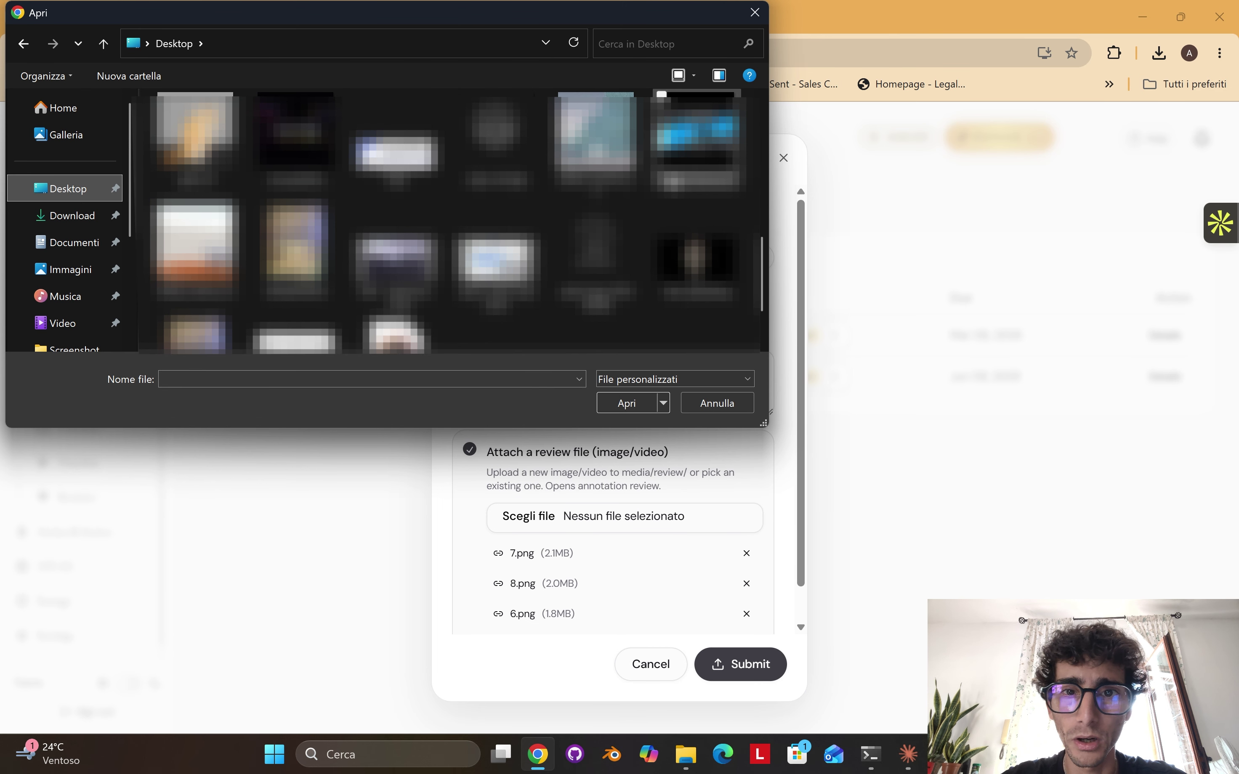
double_click(294, 246)
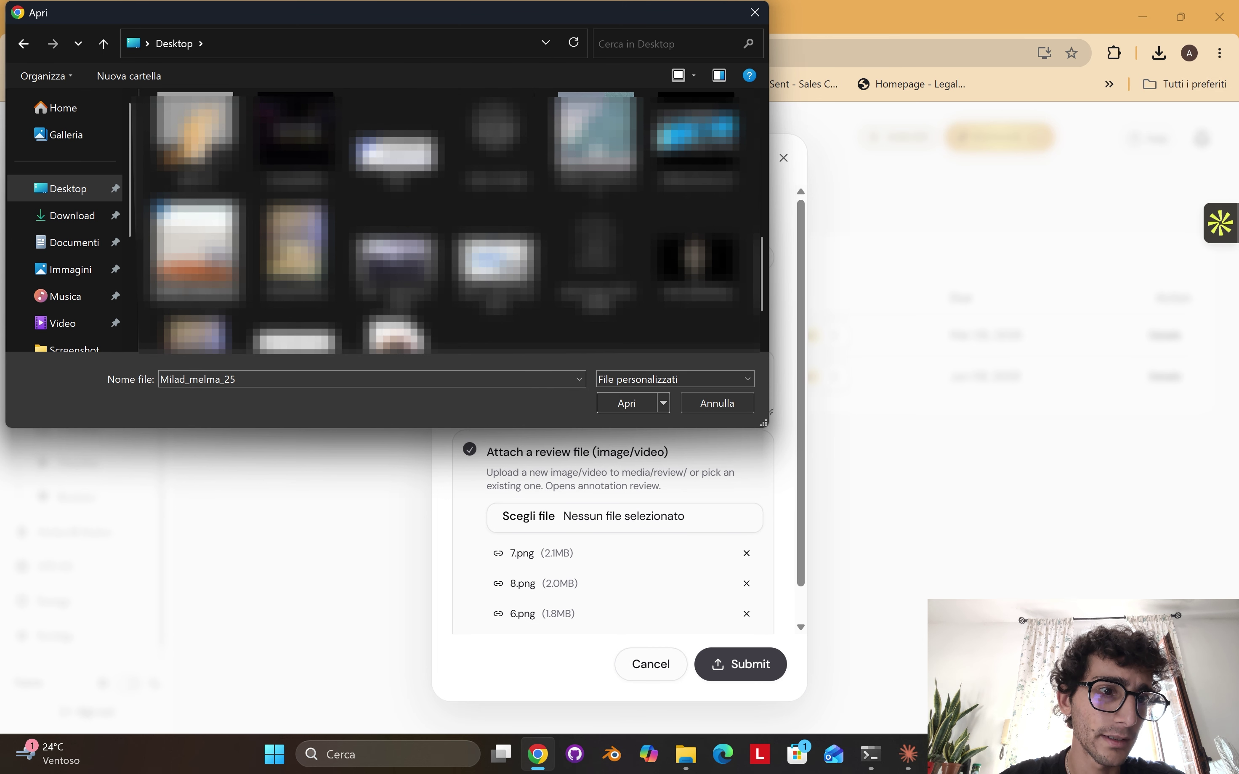
scroll(615, 533, down, 2)
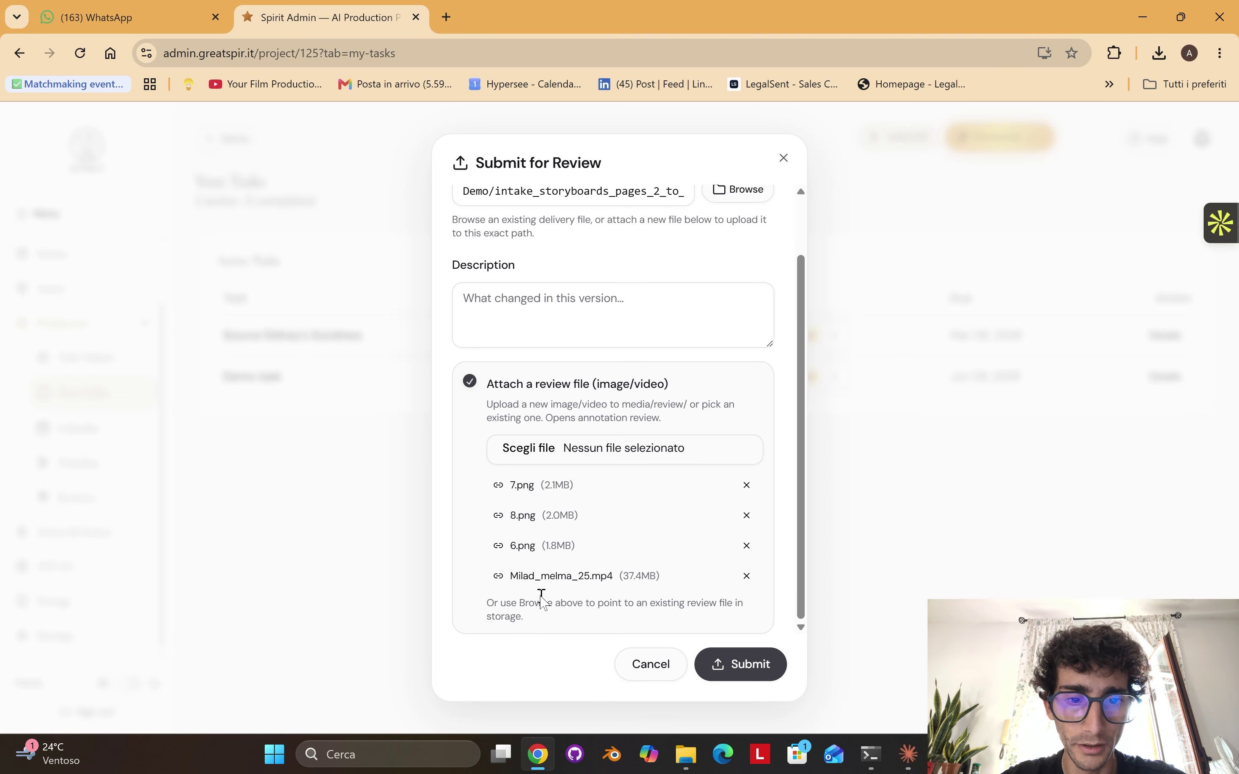
- Check the name of the attached video and submit the Demo task for review
double_click(554, 577)
double_click(530, 577)
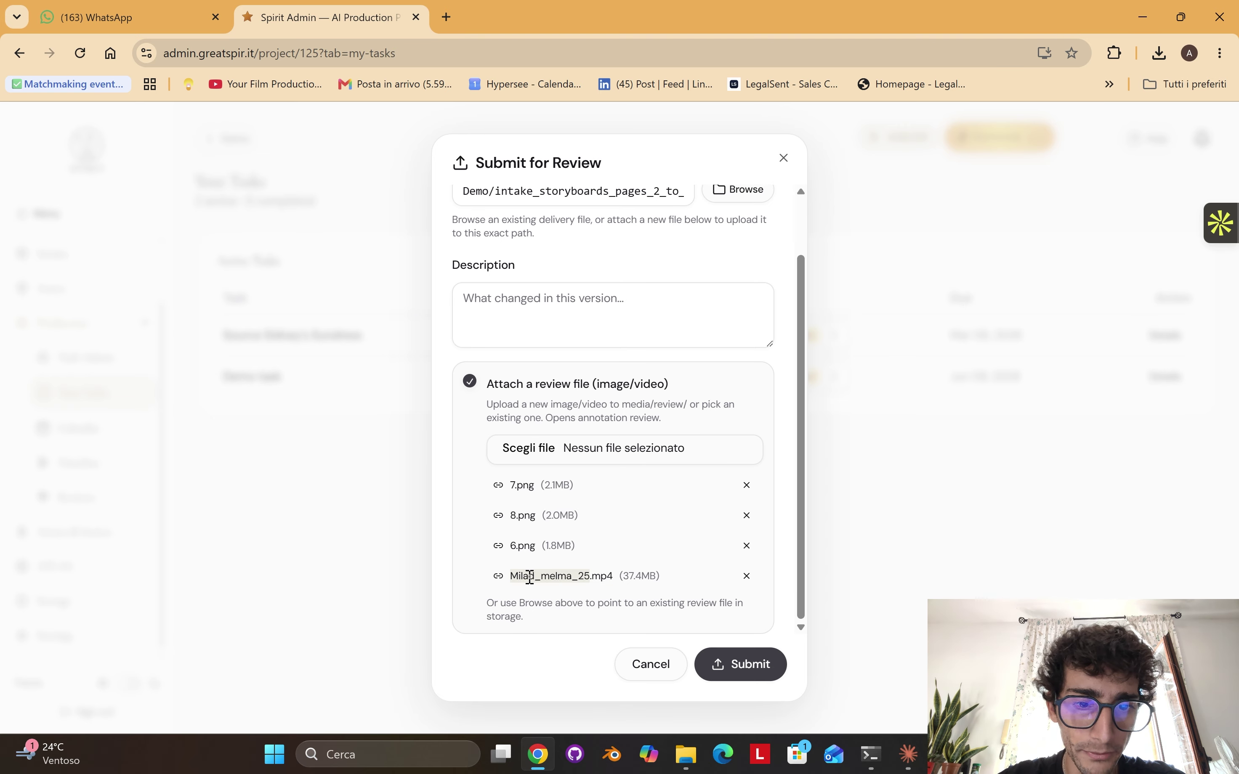
click(674, 594)
click(766, 666)
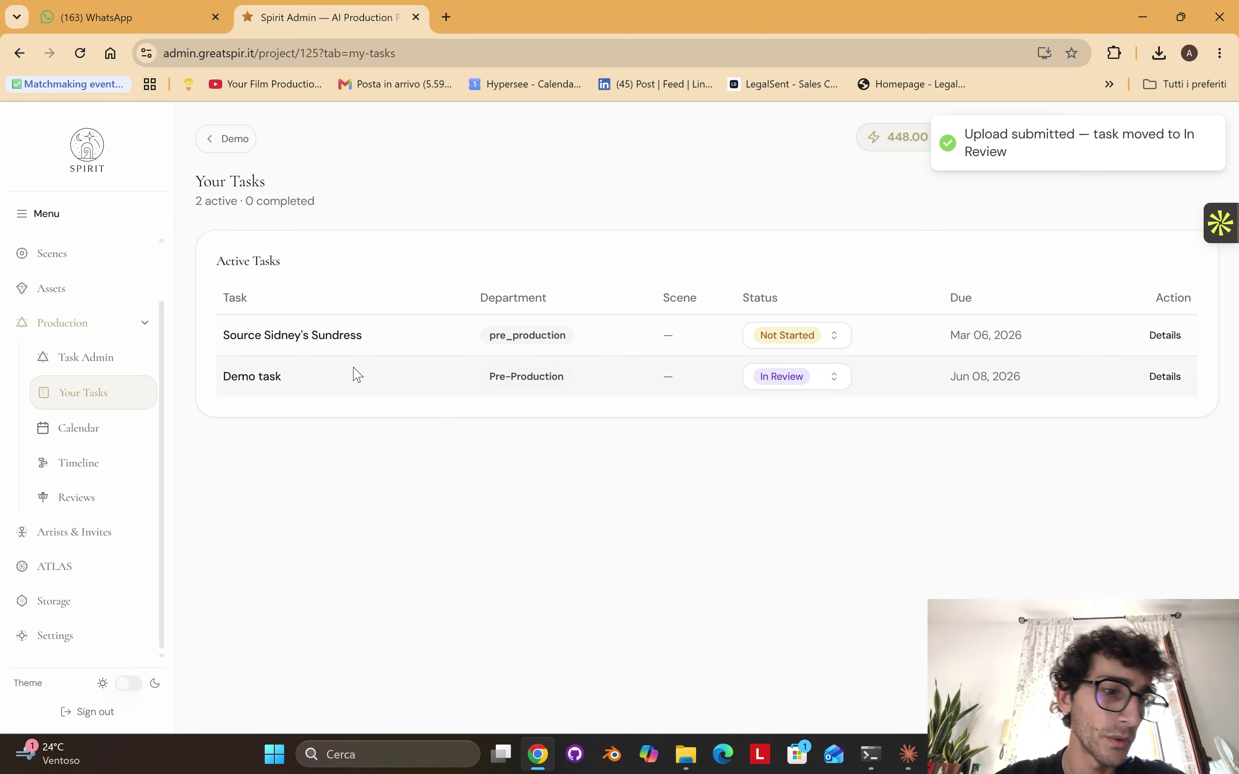
- Open the Demo task's upload details in Reviews and follow the delivery file path to its PDF in cloud storage
click(88, 510)
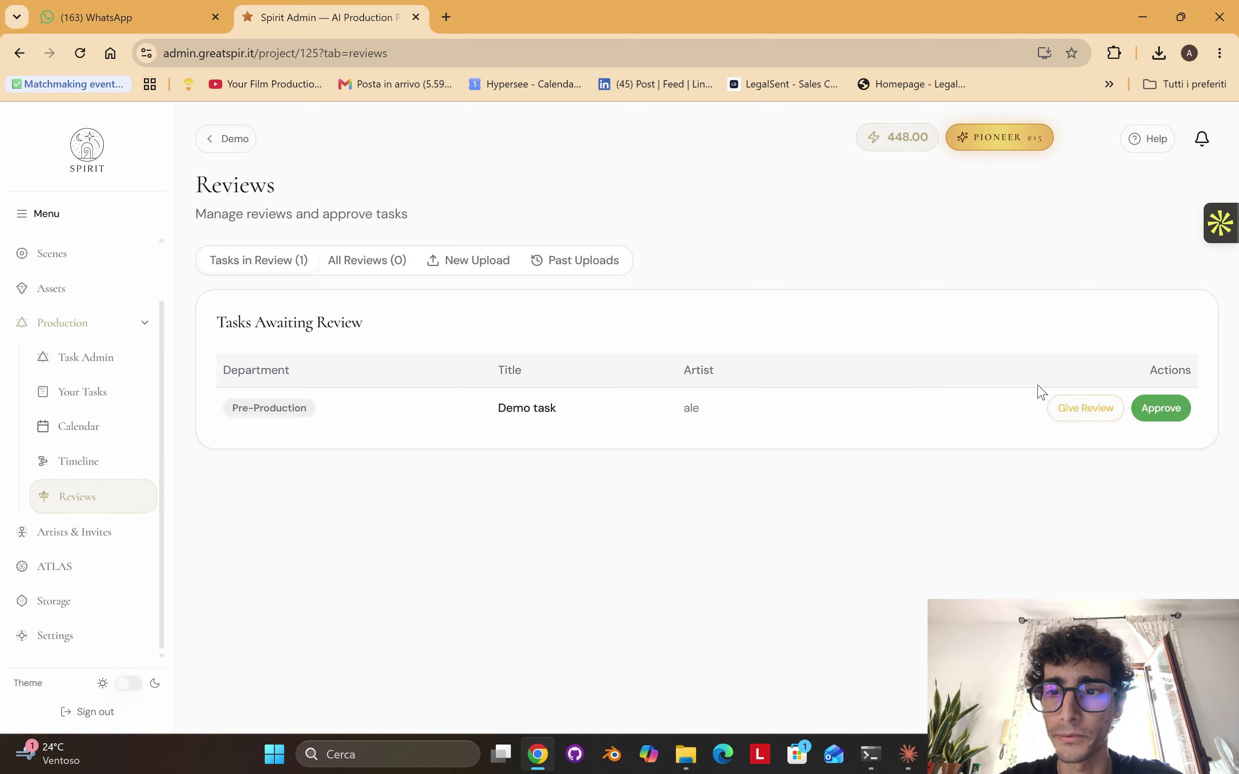
click(1086, 410)
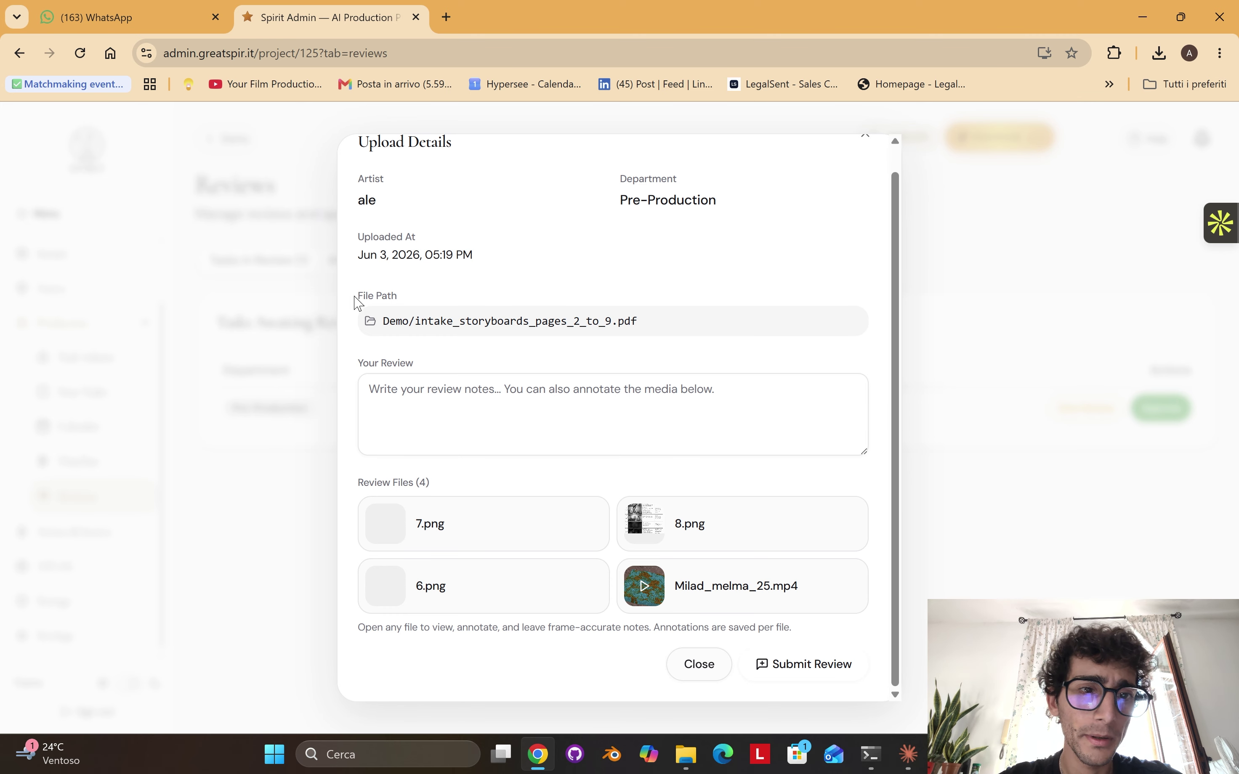
right_click(420, 332)
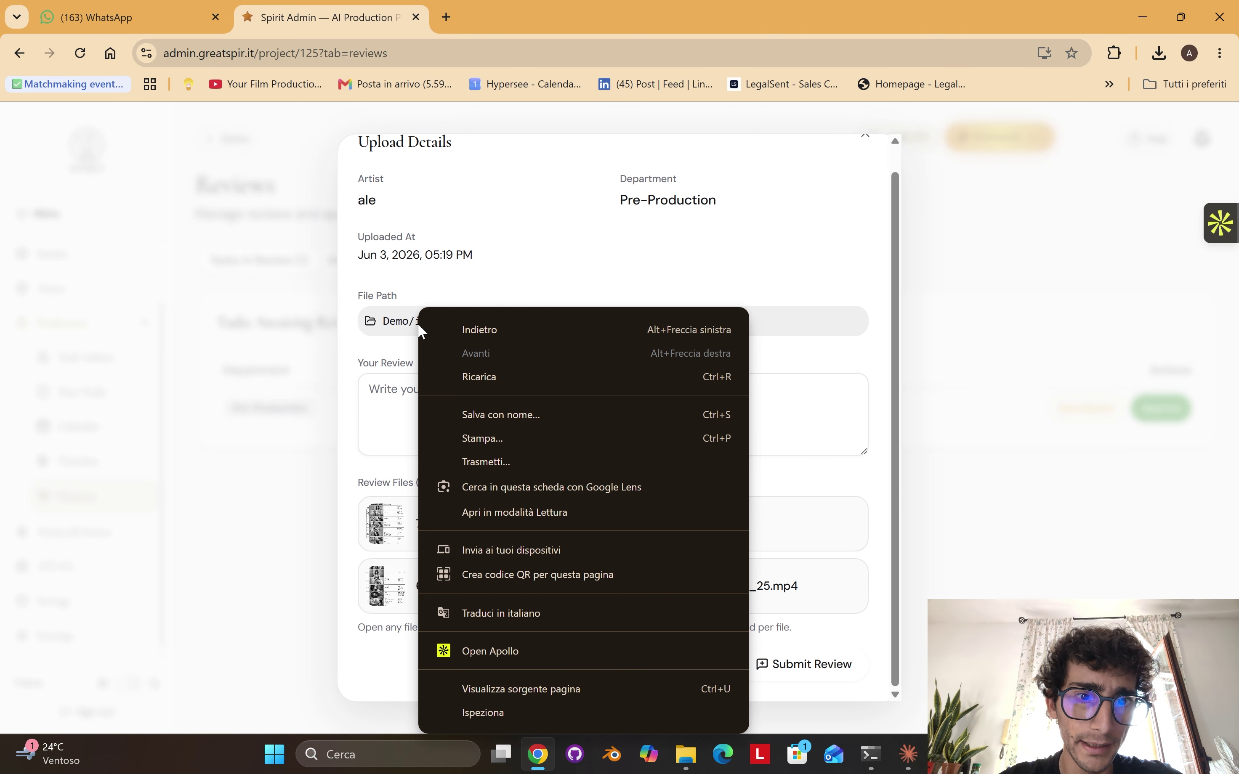
click(373, 374)
click(434, 335)
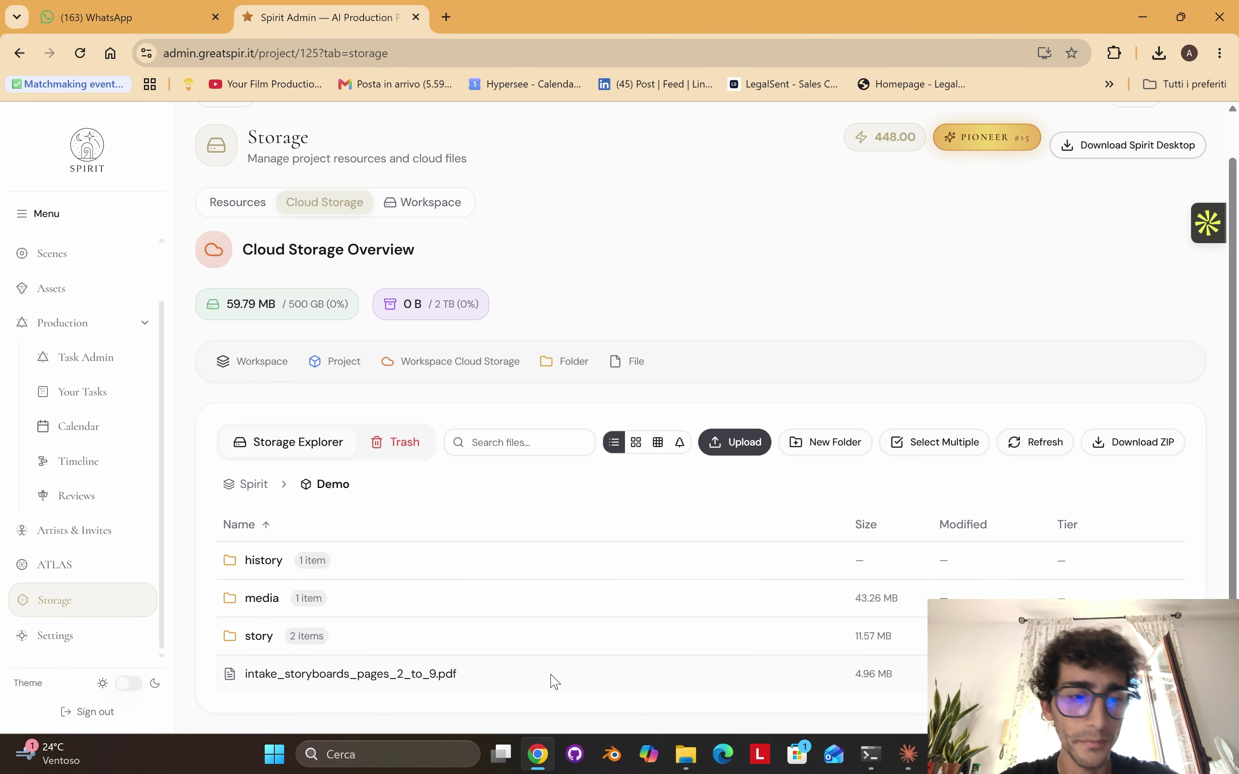
drag(463, 680, 249, 672)
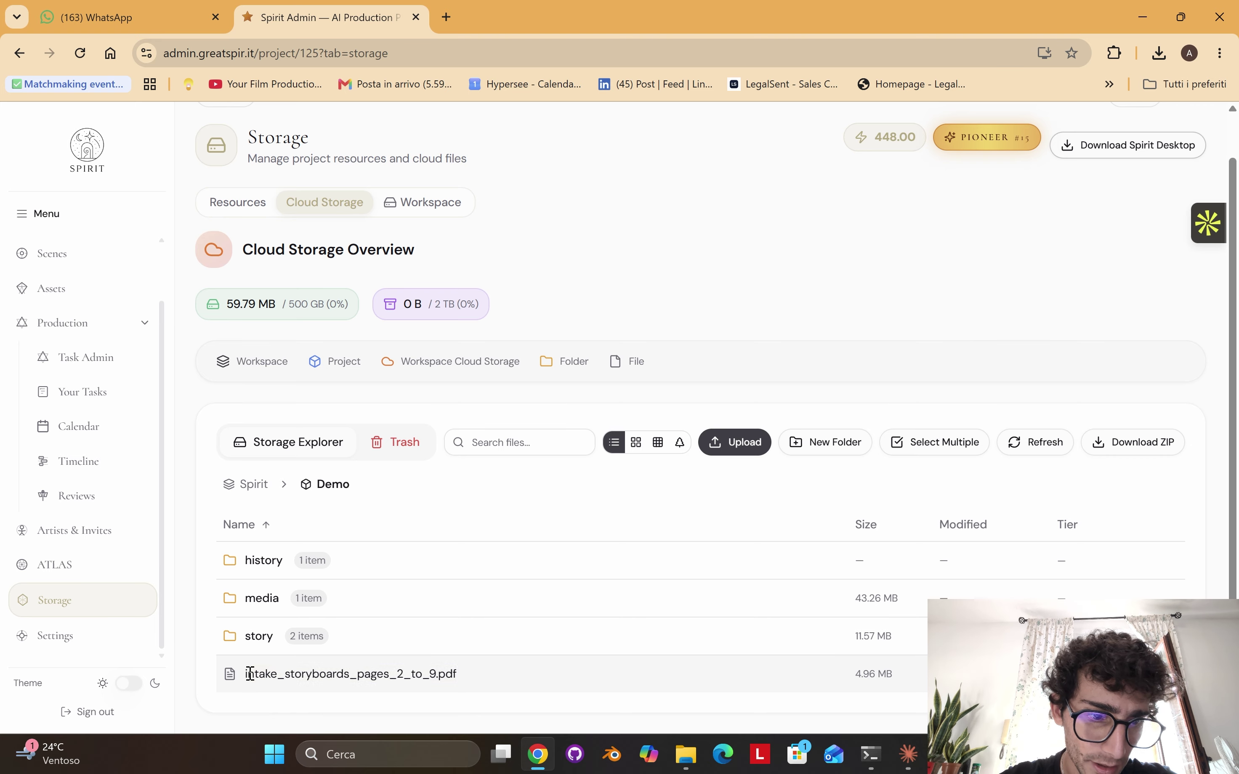
click(363, 682)
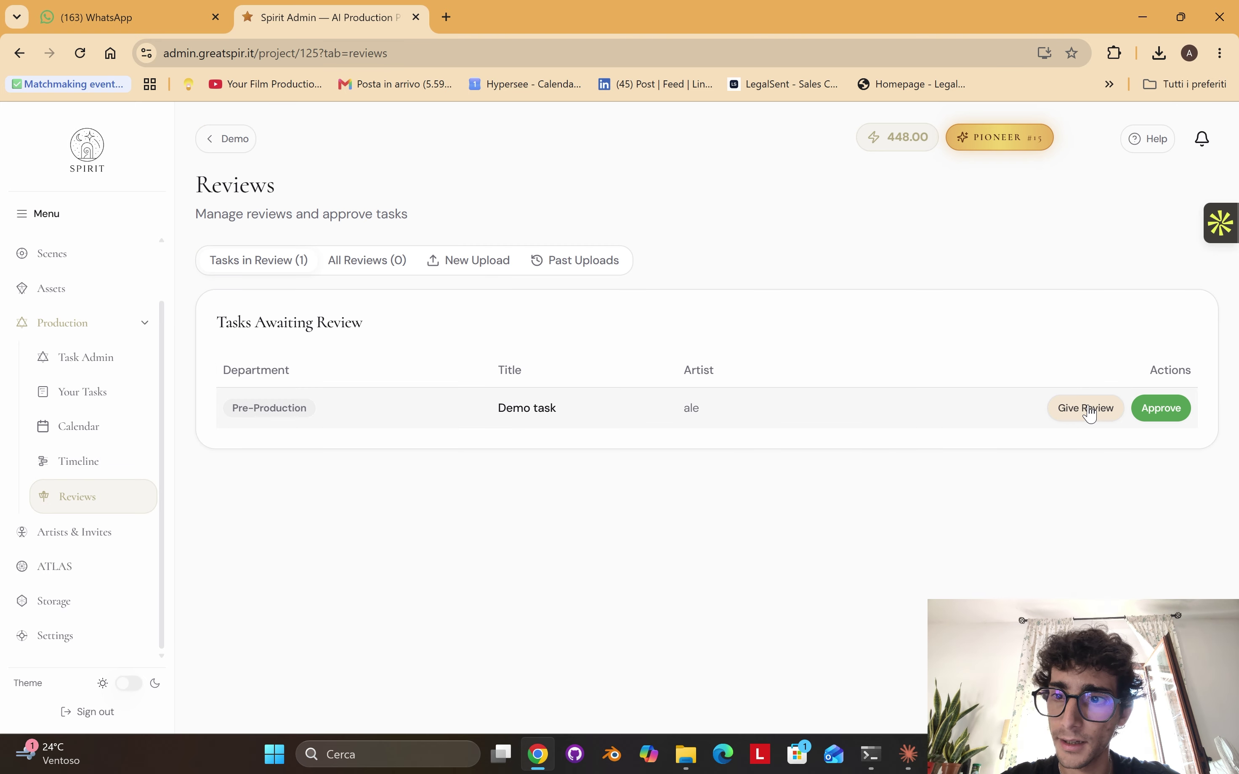
- Open 7.png from the Demo task's review and circle the first storyboard panel in red with the note "Change this!"
click(1086, 408)
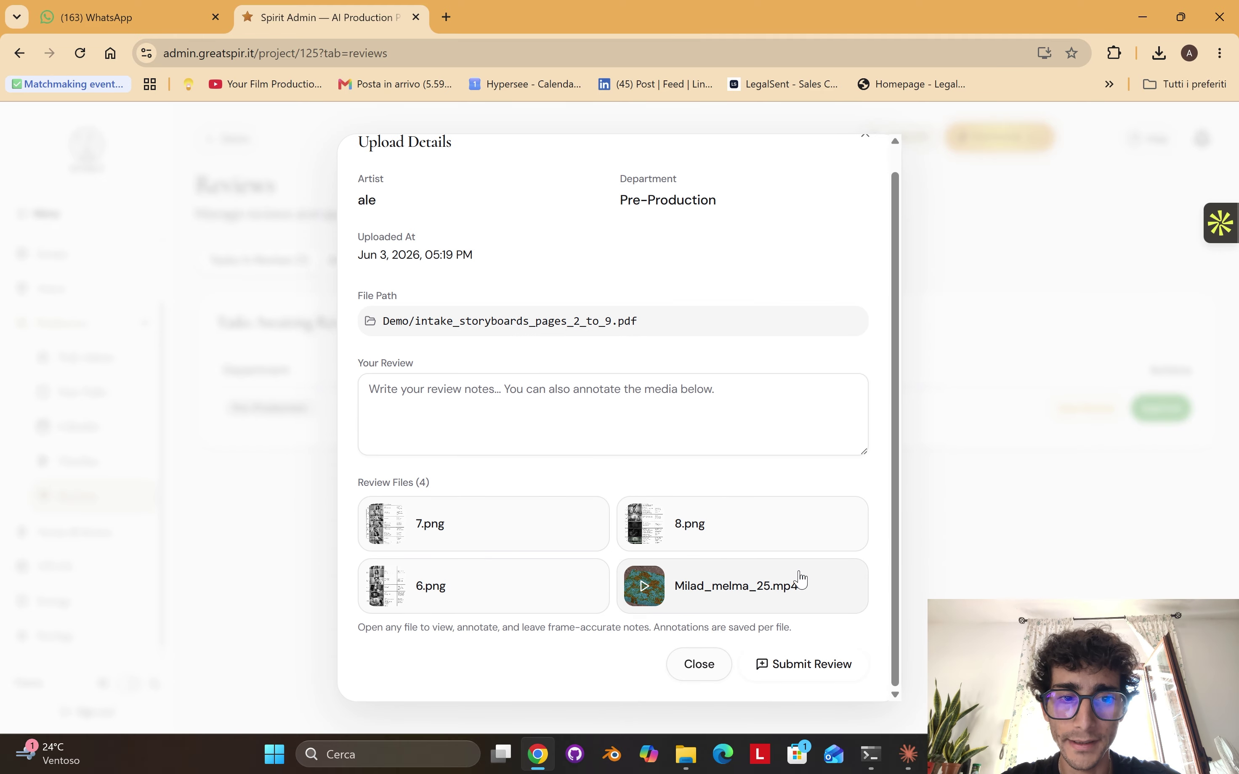
click(484, 538)
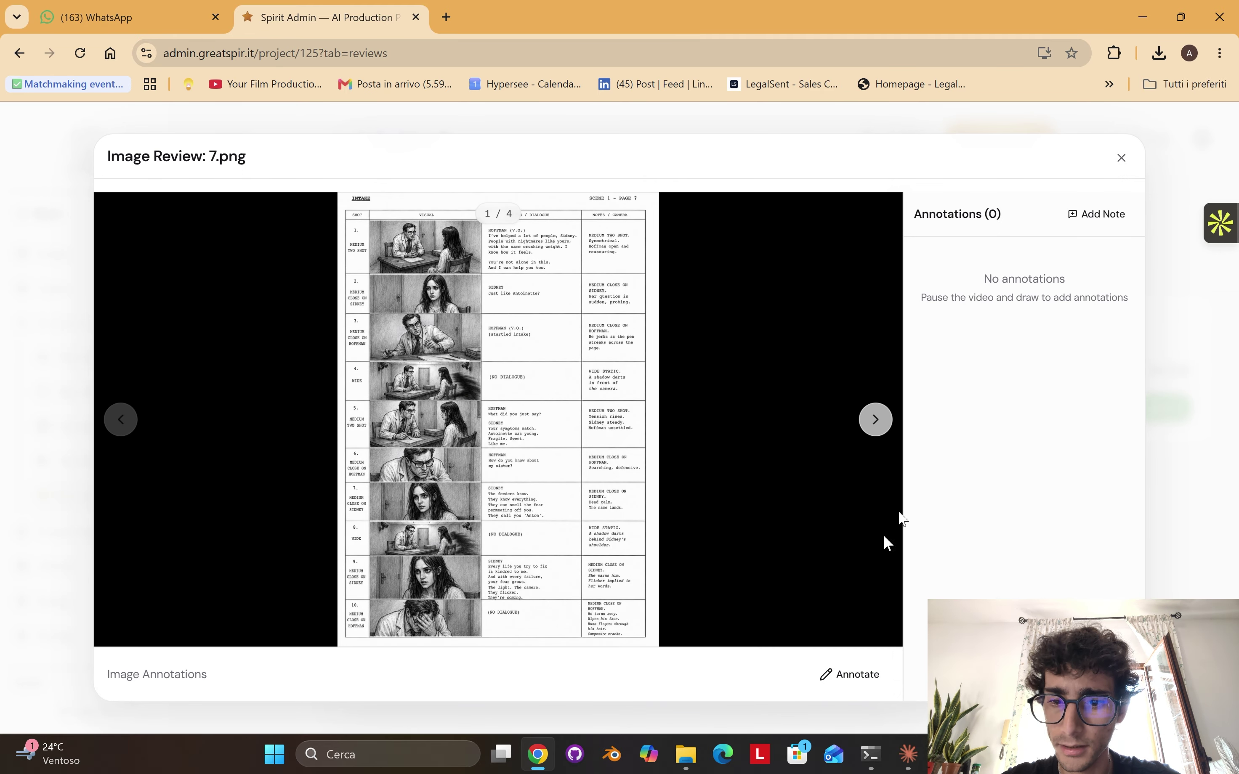
click(850, 673)
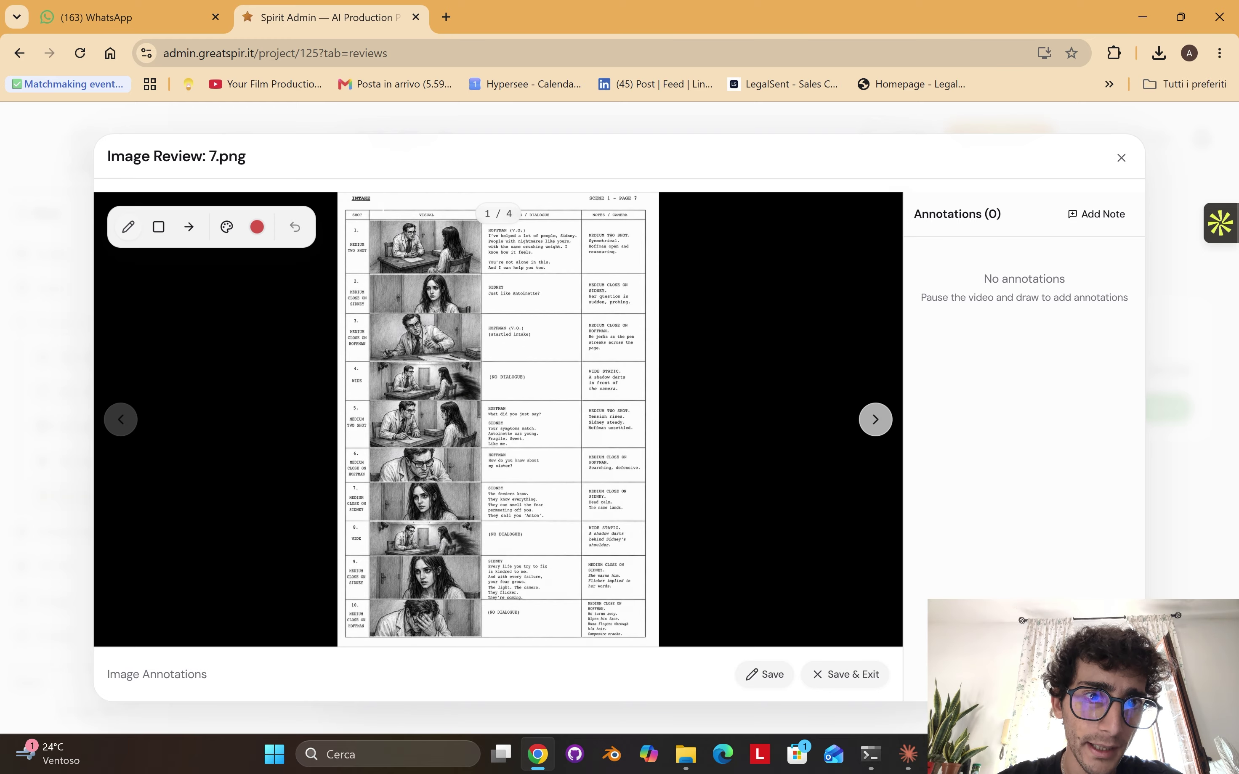
mouse_move(377, 218)
mouse_down()
mouse_move(388, 261)
mouse_move(461, 262)
mouse_up()
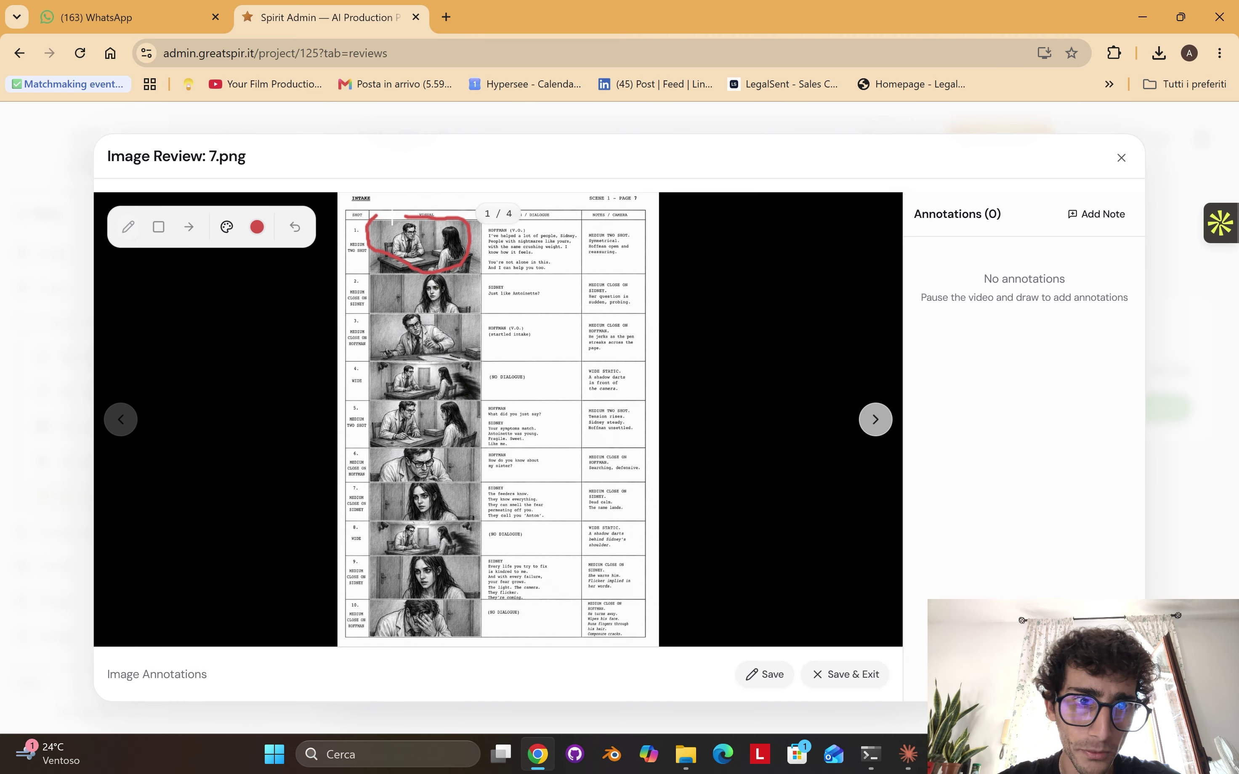
drag(392, 220, 405, 216)
text(Change t)
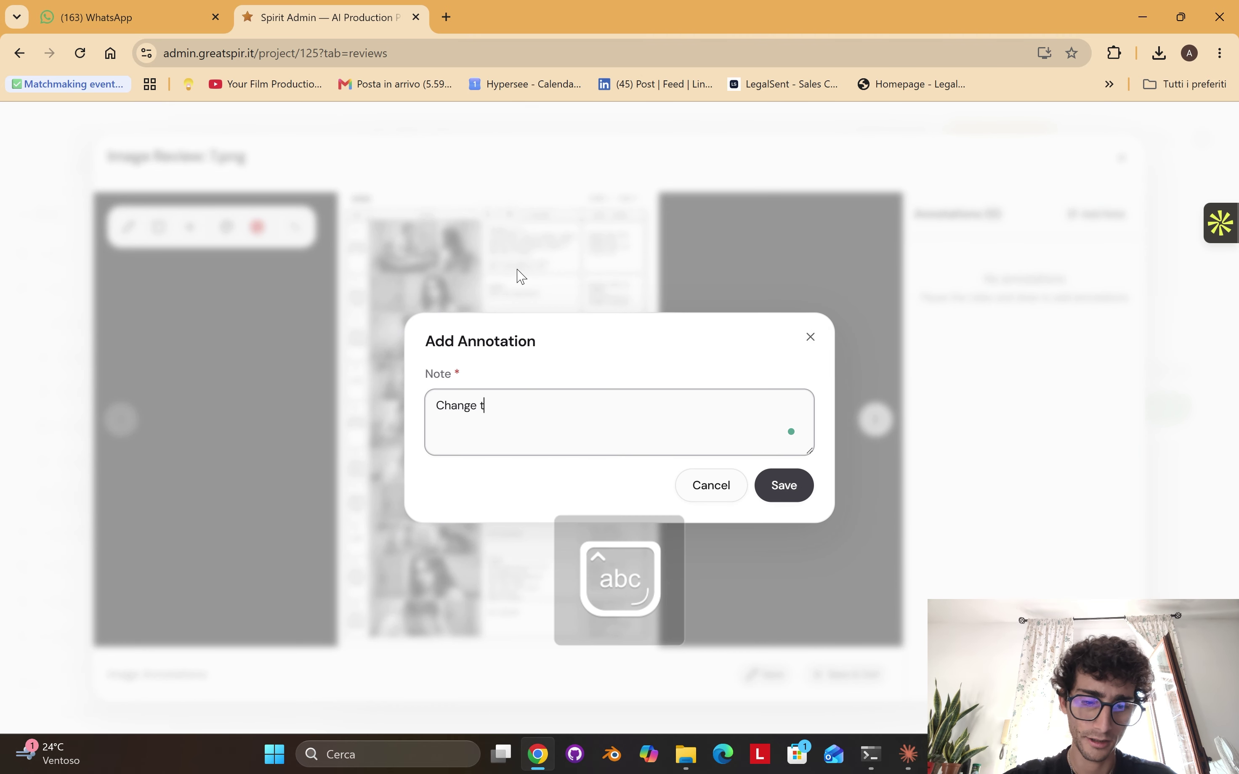
text(his!)
click(783, 485)
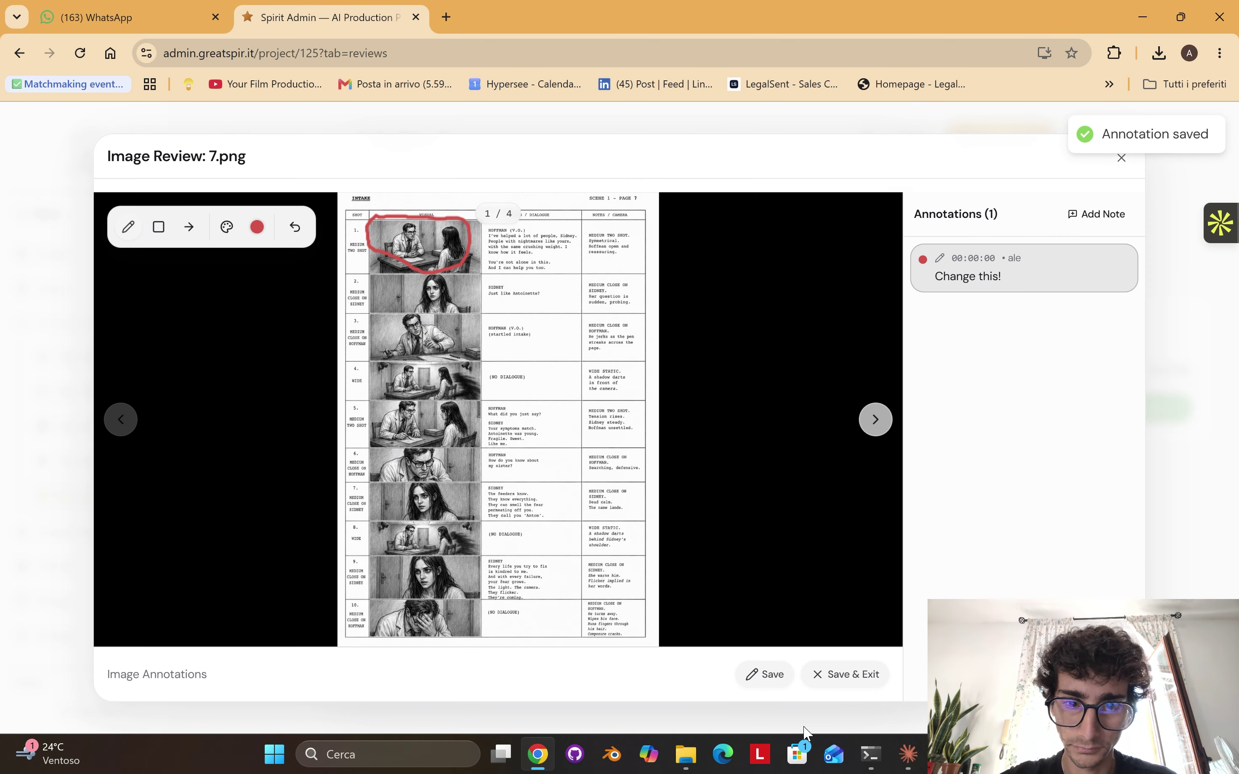
- Mark the seventh storyboard panel of 7.png with a freehand annotation and the note "More sad"
drag(404, 495, 451, 527)
key(Caps_Lock)
text(mORE)
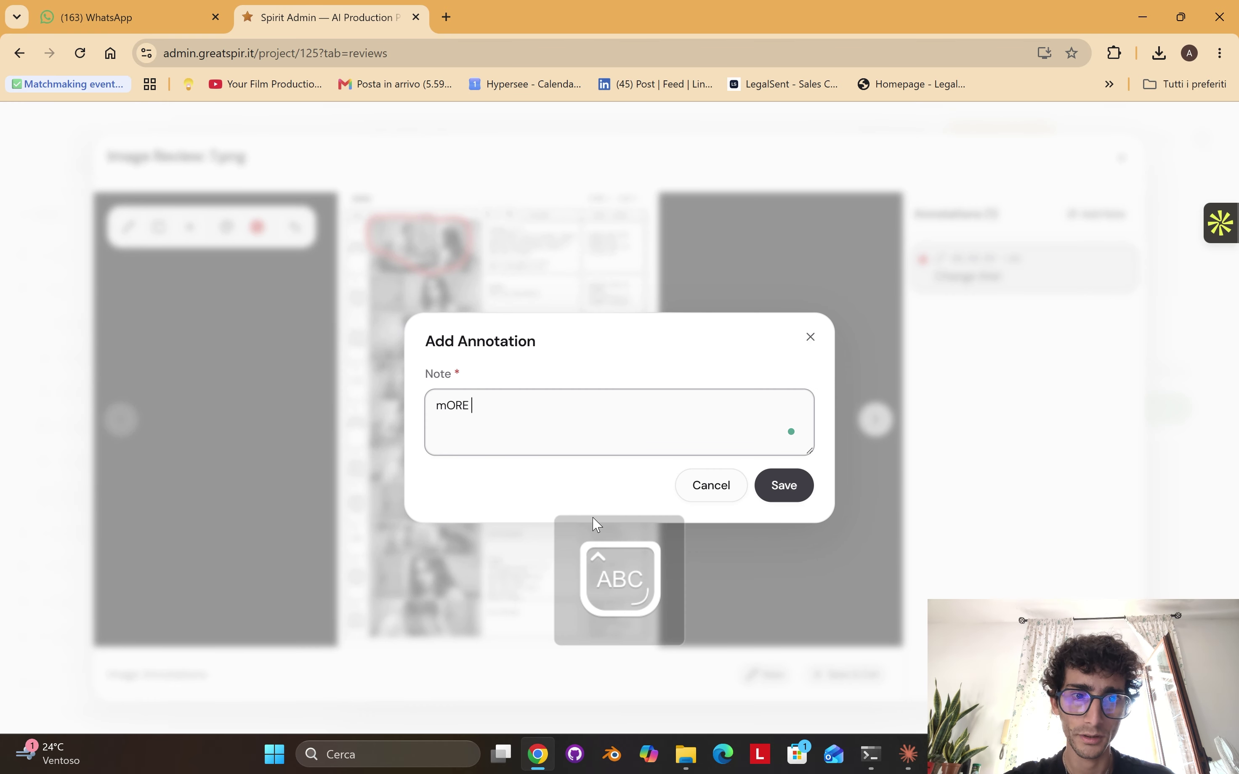
key(BackSpace)
key(BackSpace)
key(BackSpace)
key(BackSpace)
key(Caps_Lock)
text(More sad)
key(Return)
- Go on to the Milad_melma_25.mp4 review video, play it and pause it at 00:02:08
click(872, 430)
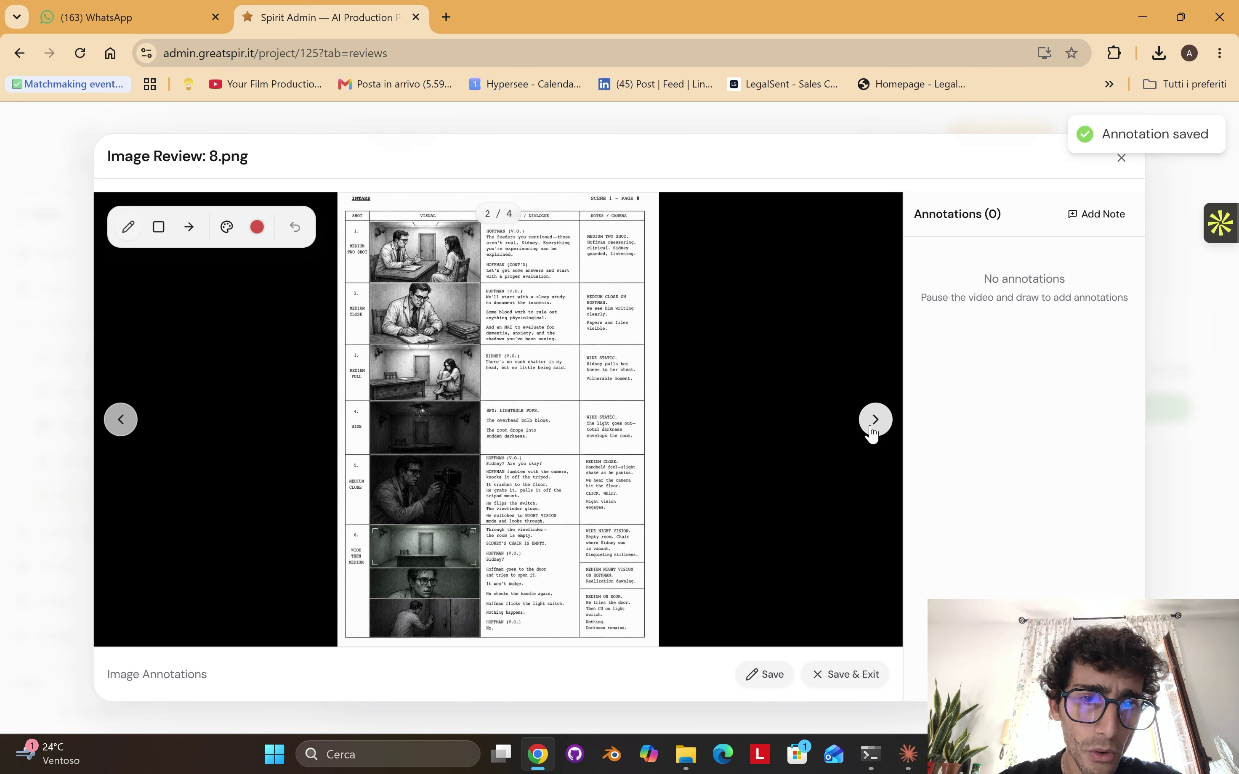
click(872, 430)
click(872, 430)
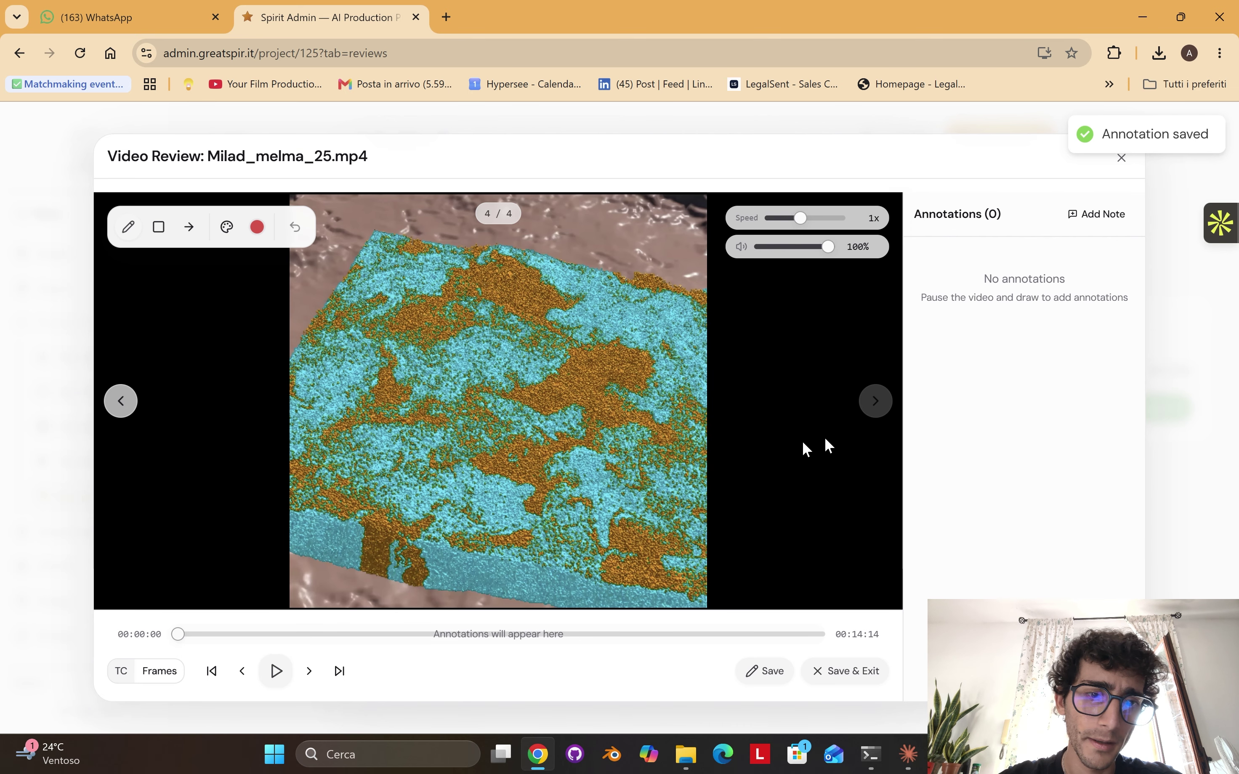
click(276, 671)
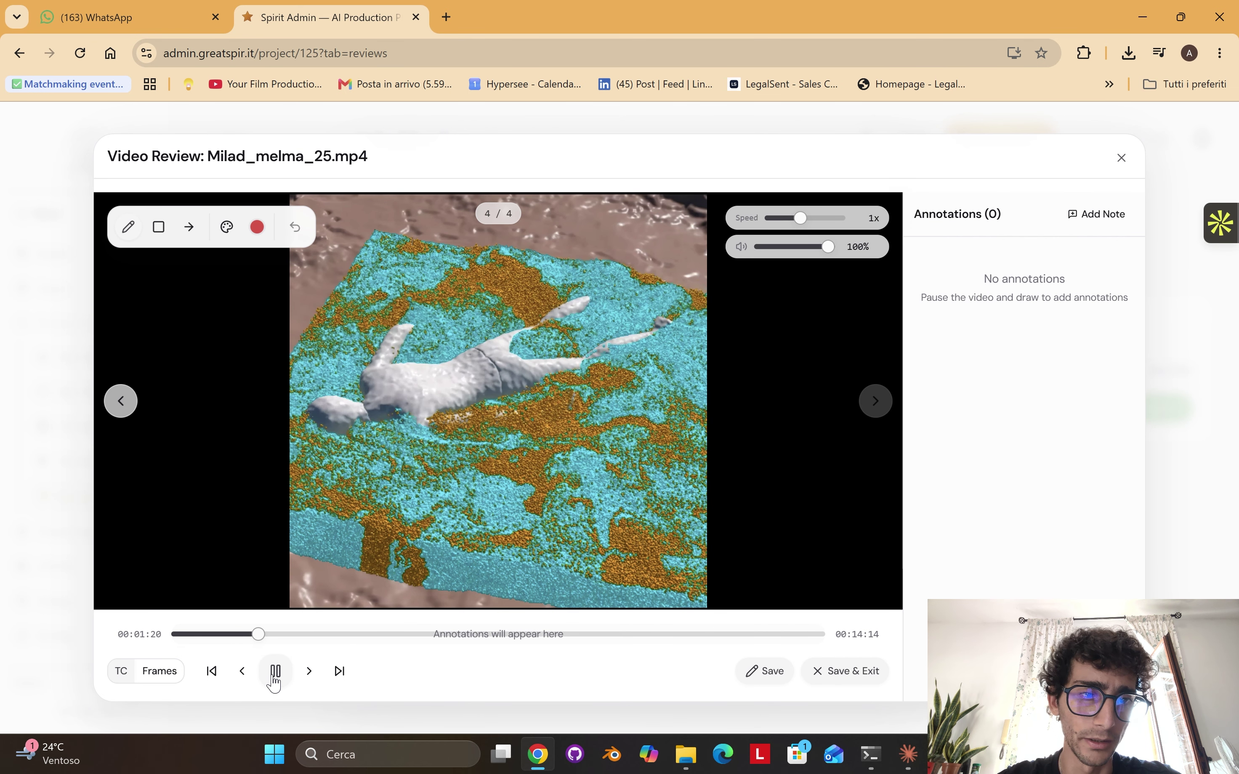
click(275, 679)
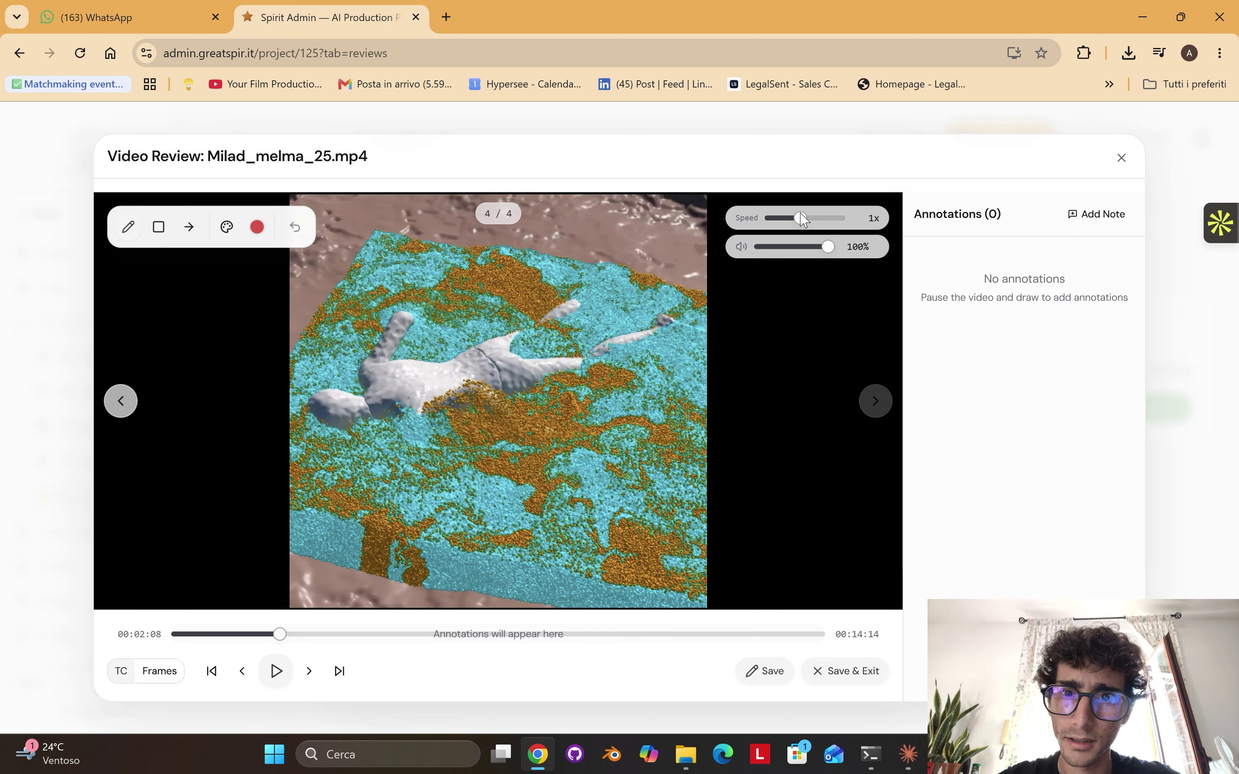
- Play the review video at 1.5x speed, switching its time display to frames and back to timecode
drag(802, 220, 820, 219)
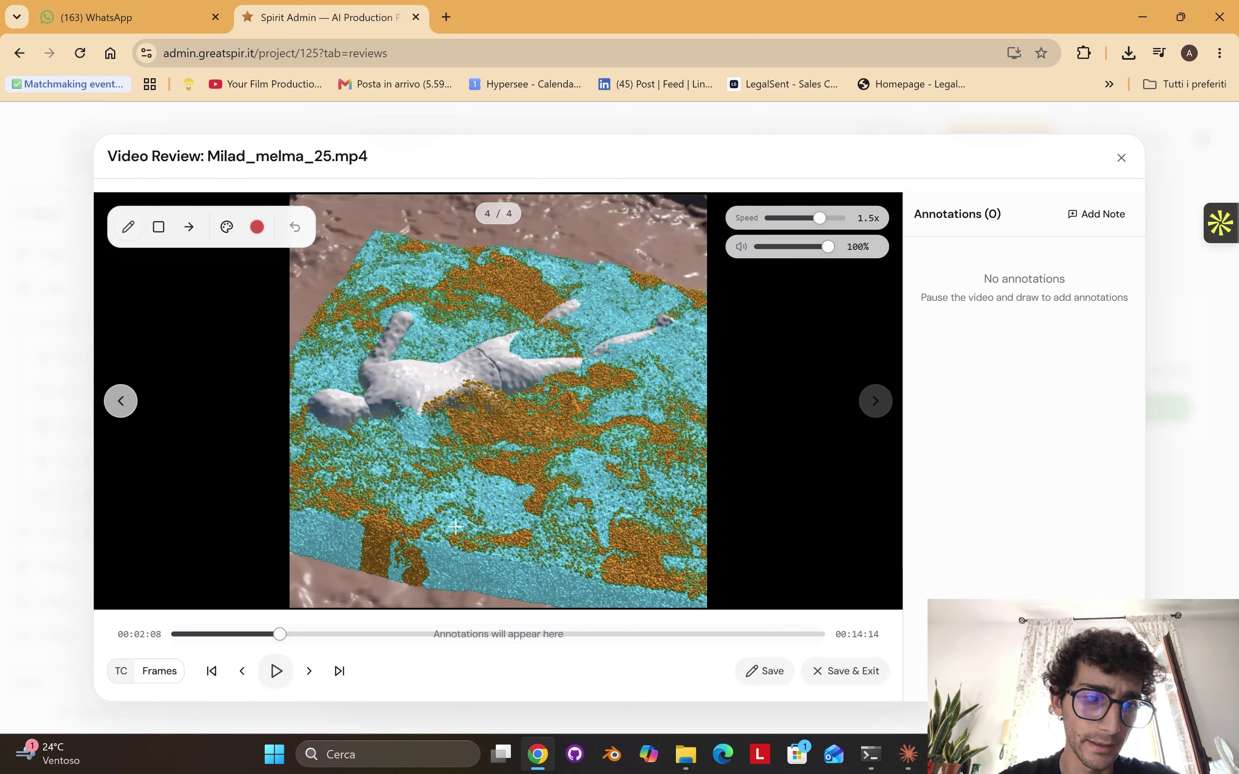
click(290, 679)
click(162, 673)
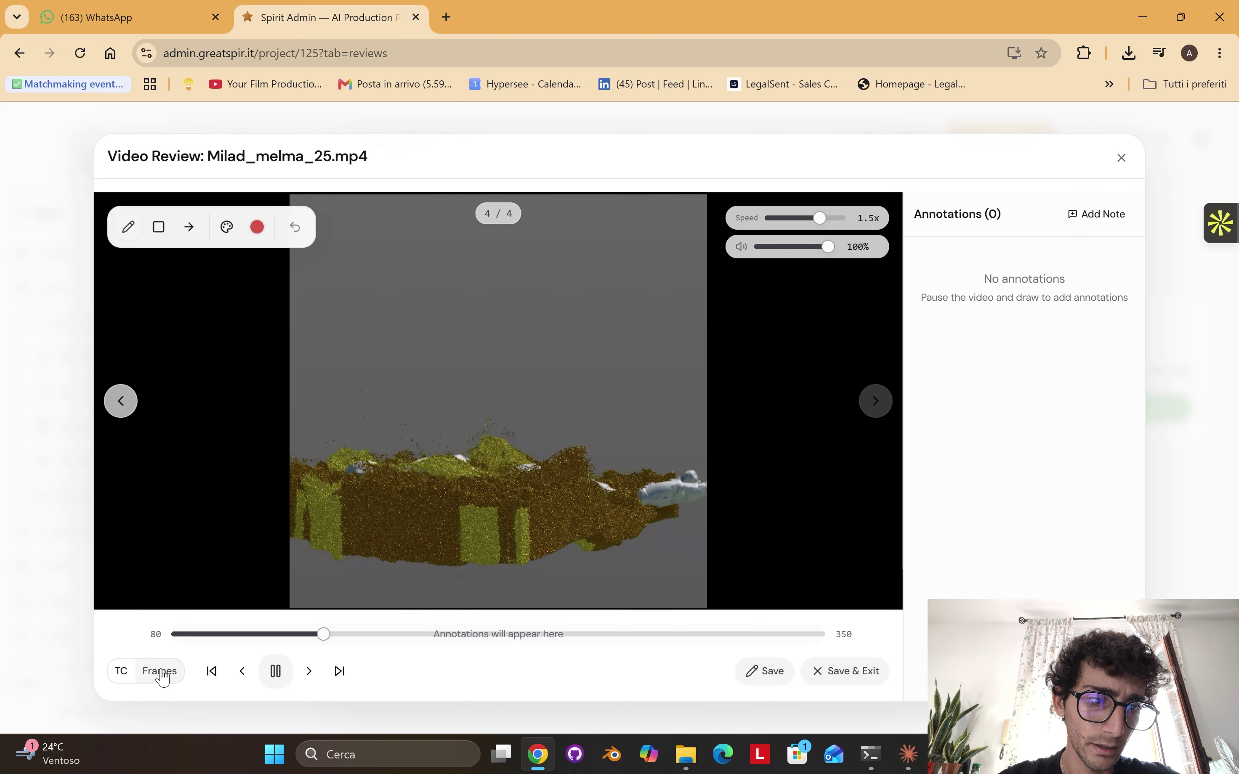
click(122, 671)
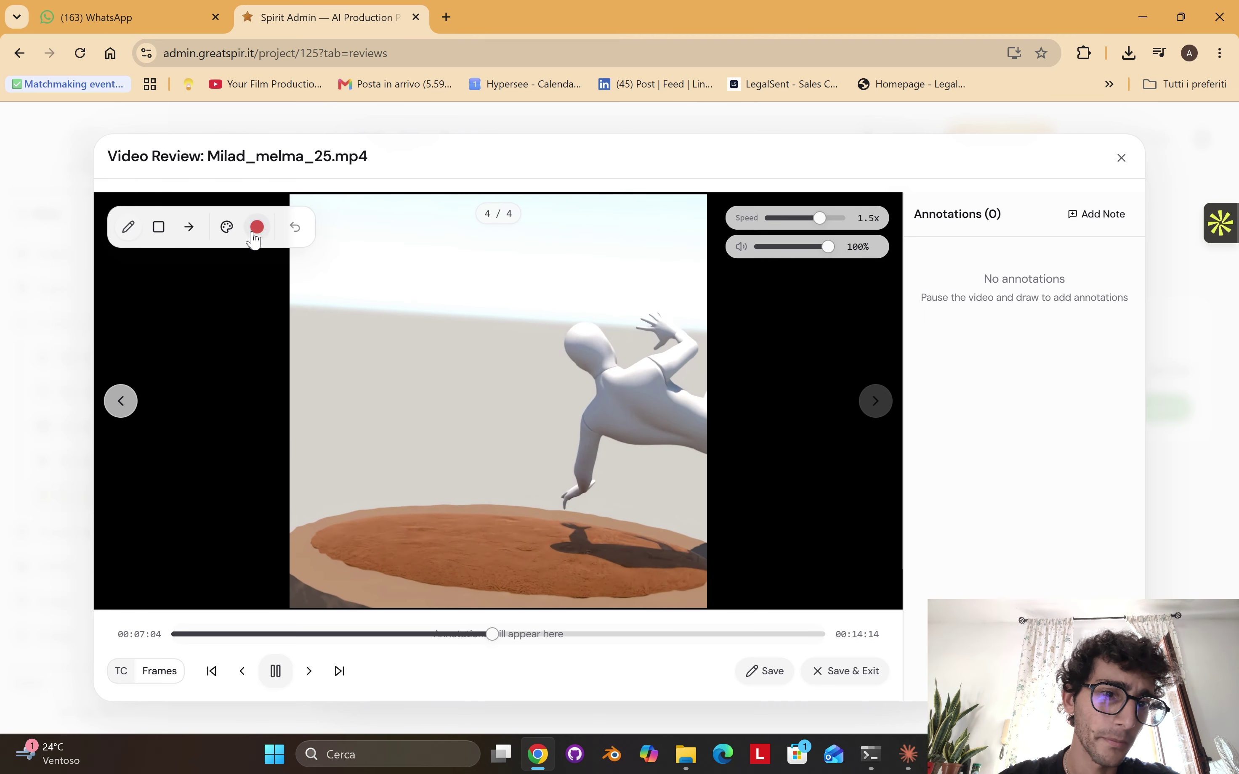
- Lower the review video's volume and restore it to 100%, and pause playback at 00:11:12
drag(828, 247, 795, 247)
click(832, 247)
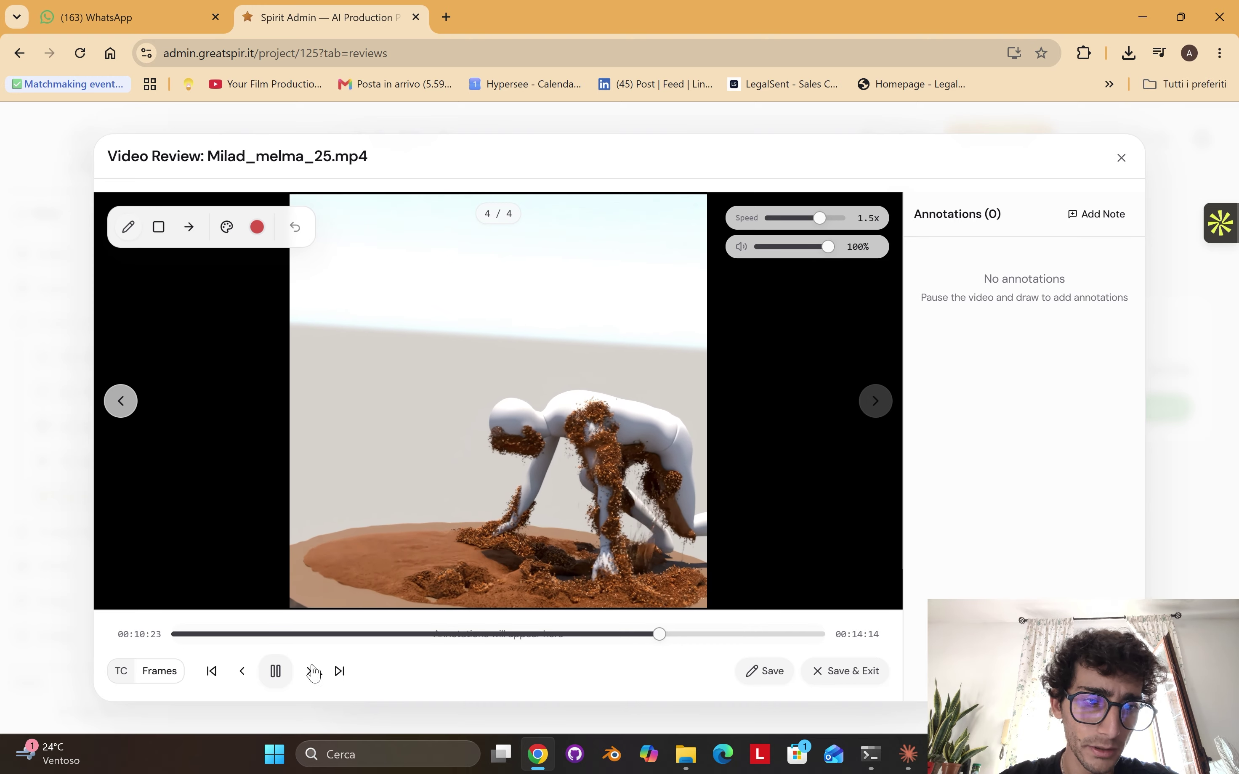
click(289, 675)
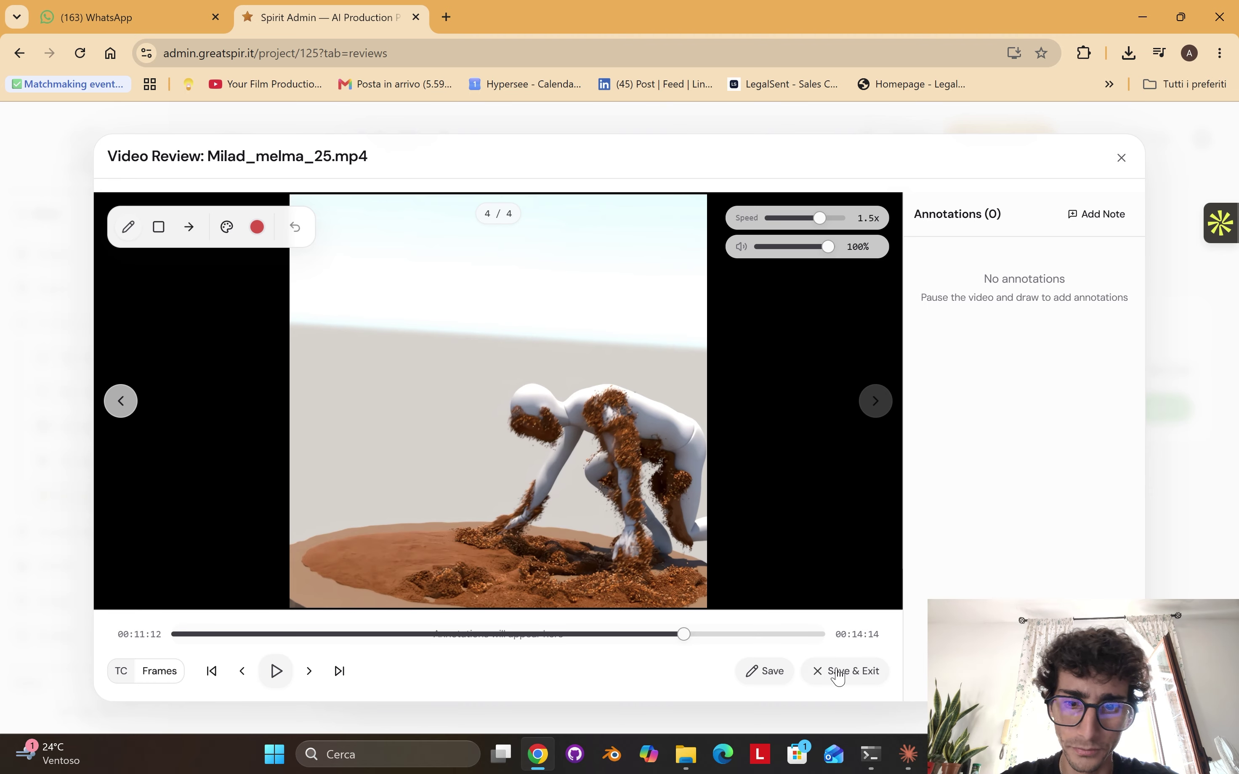
- Circle the figure's head freehand in green at 00:11:12 and enter the annotation note "More dirt in the face!!"
click(258, 228)
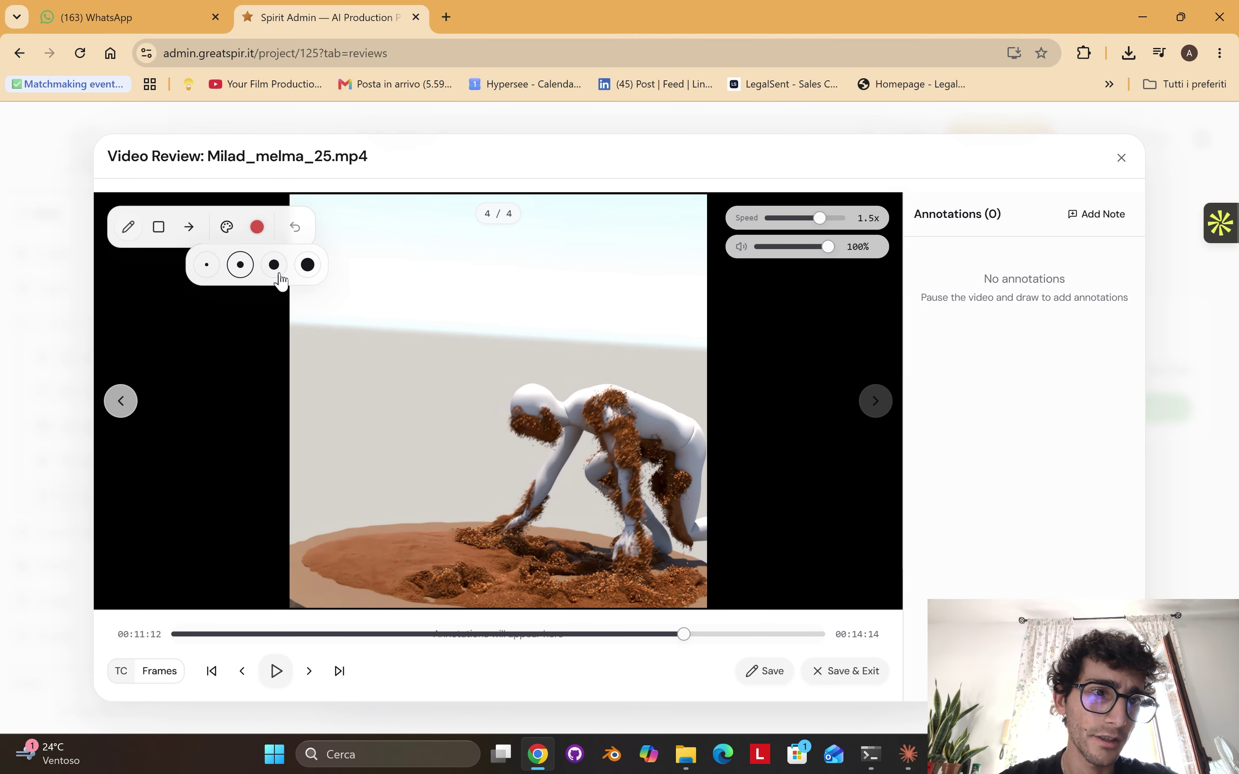
click(226, 227)
click(262, 262)
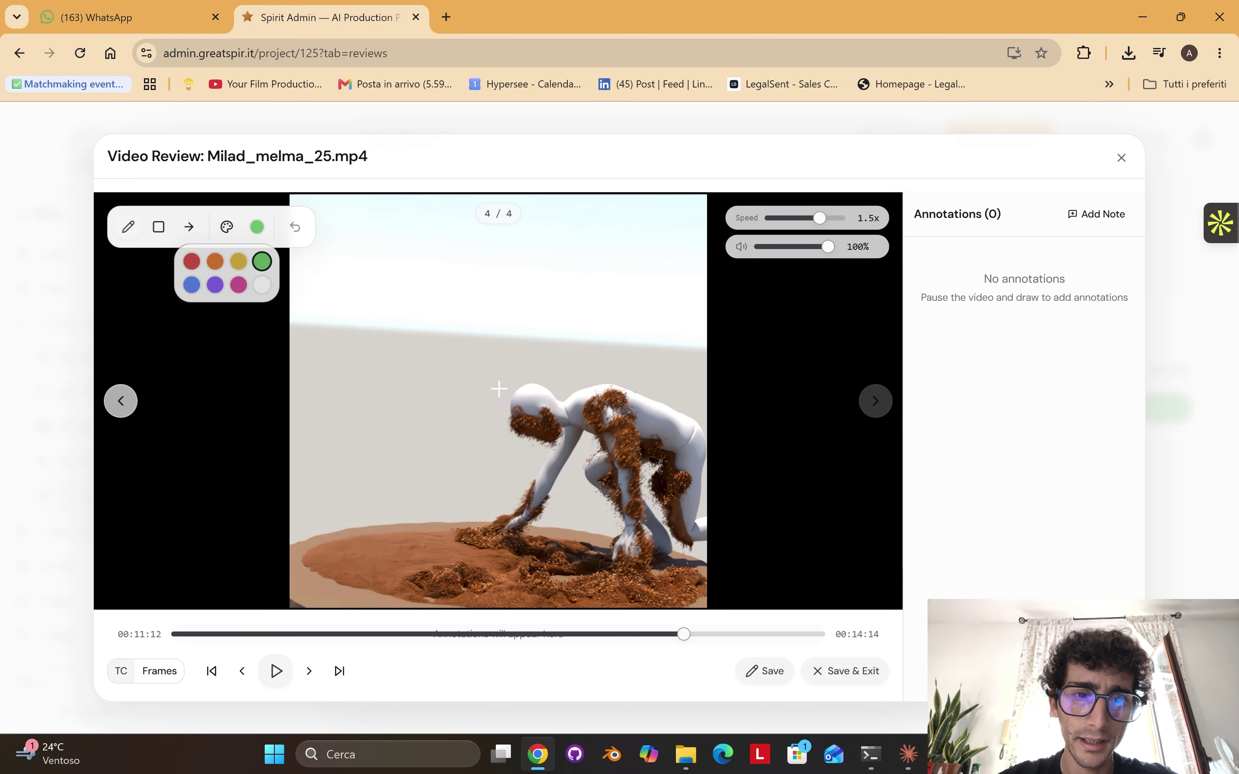
mouse_move(499, 388)
mouse_down()
mouse_move(589, 420)
mouse_move(487, 384)
mouse_move(489, 394)
mouse_up()
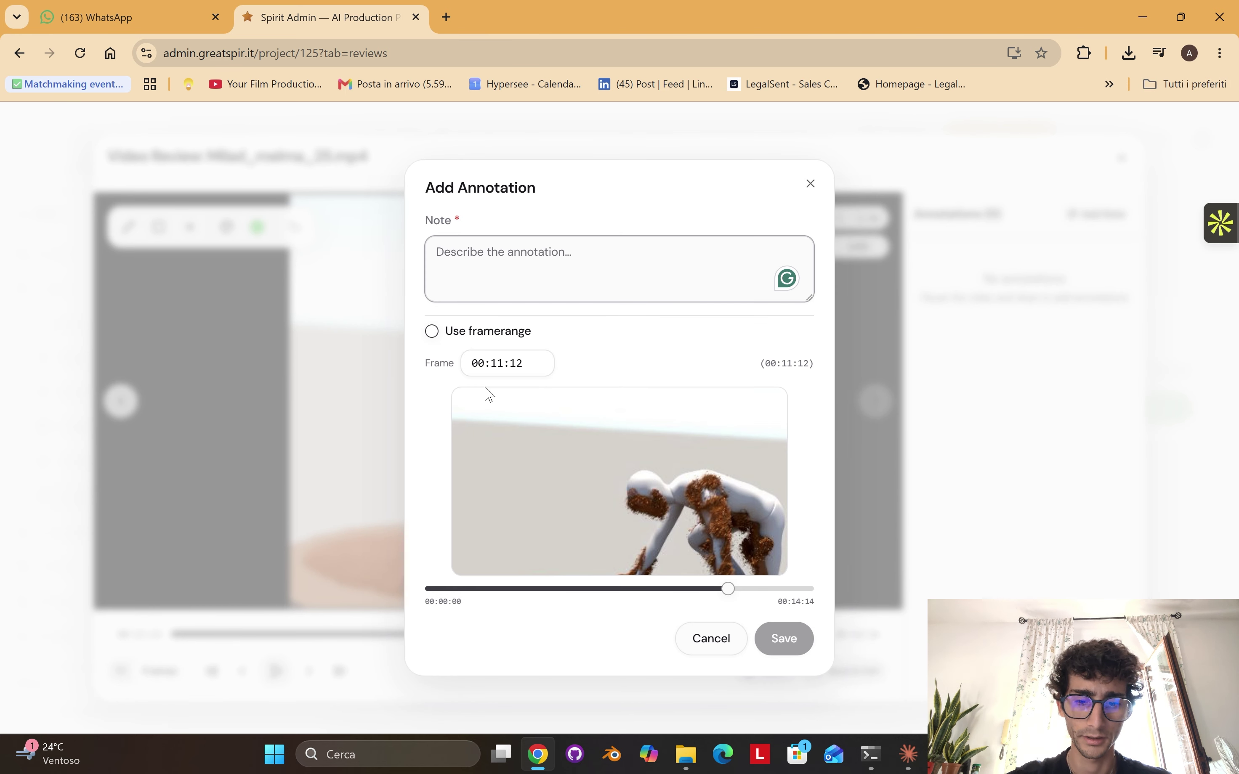
text(More dirt i)
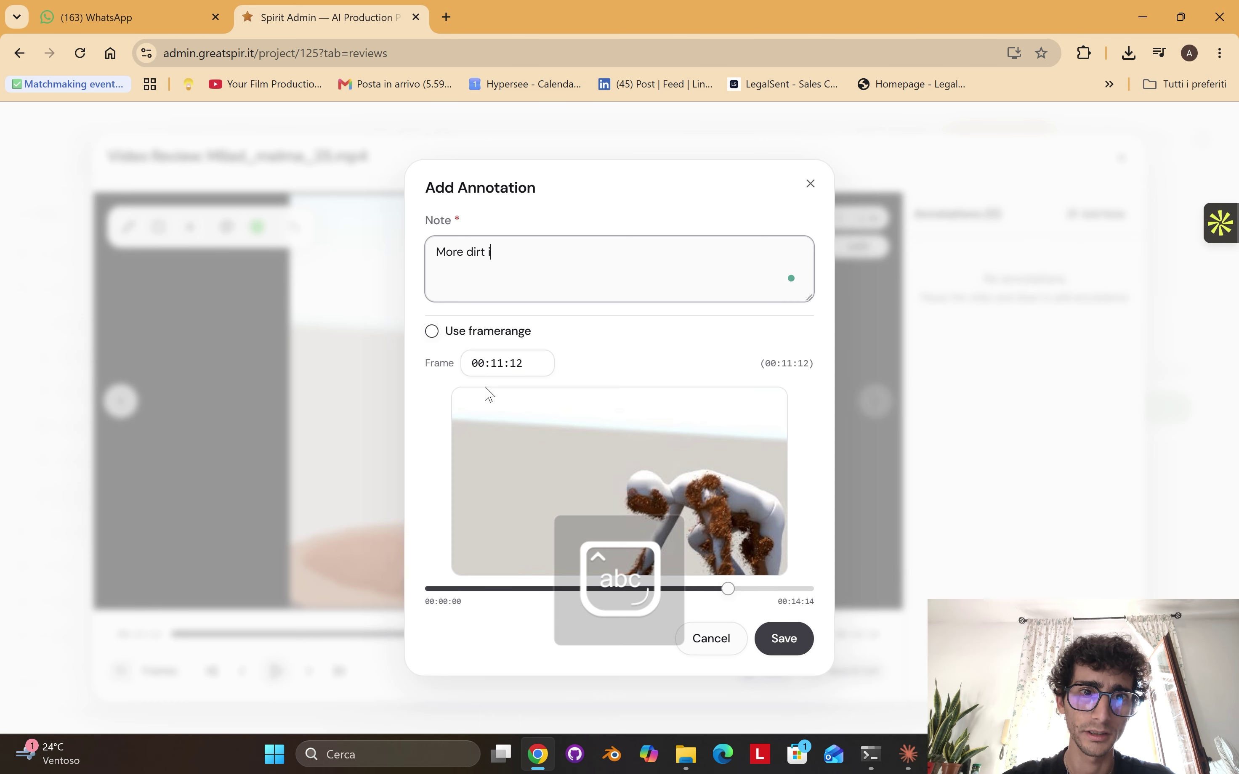
text(n the face!!)
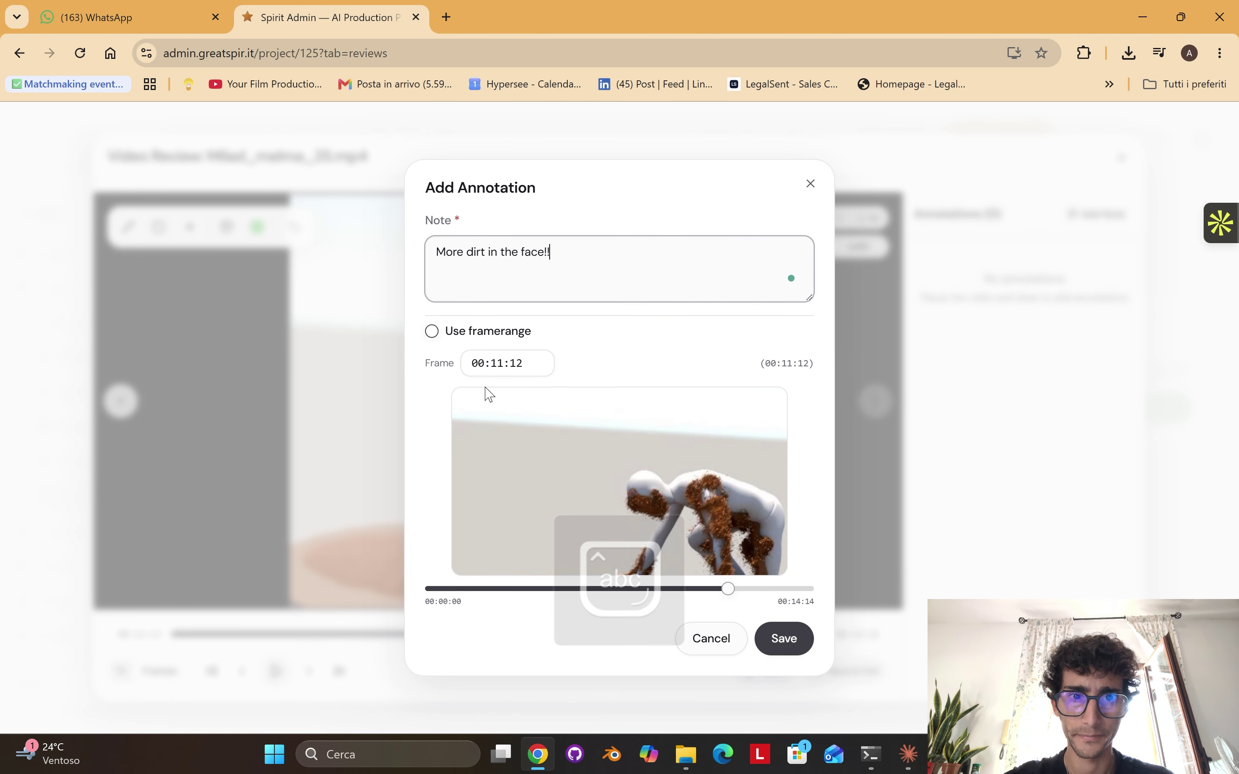
- Save the annotation with a frame range from 00:11:00 to 00:12:21 and submit the review
click(435, 334)
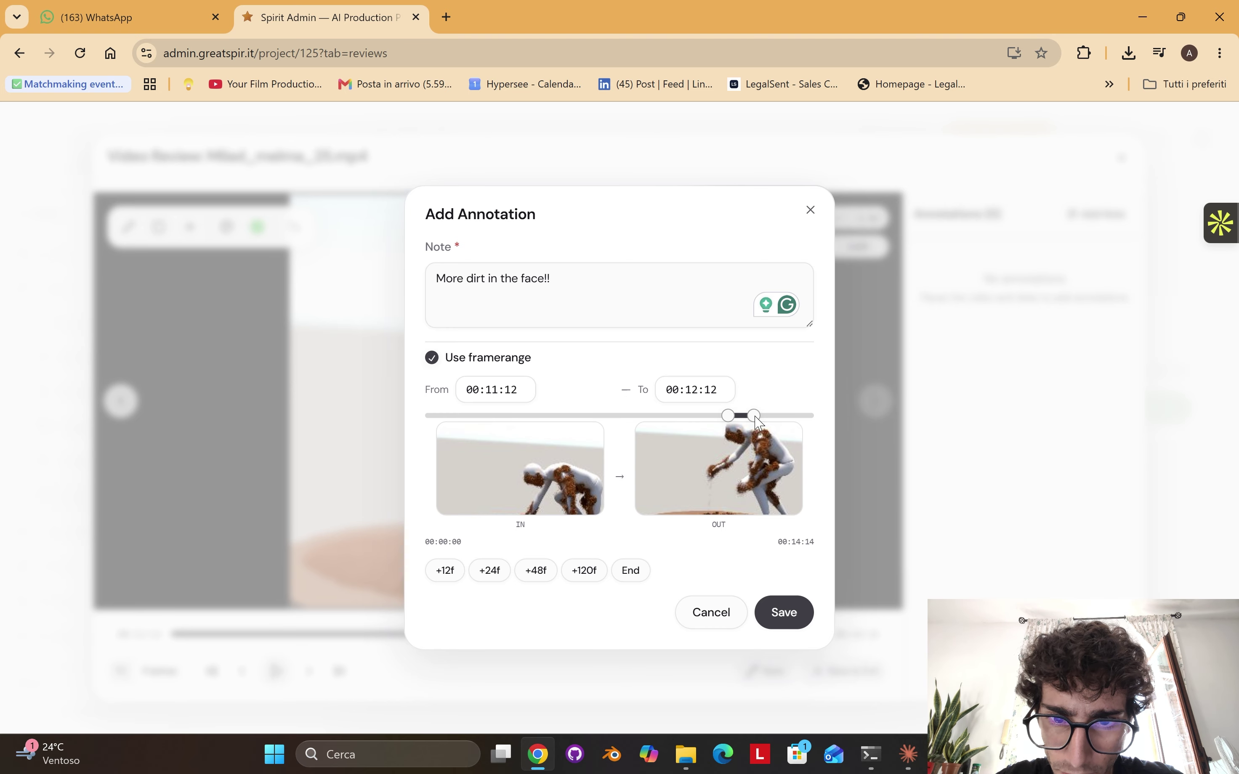
drag(759, 422, 724, 418)
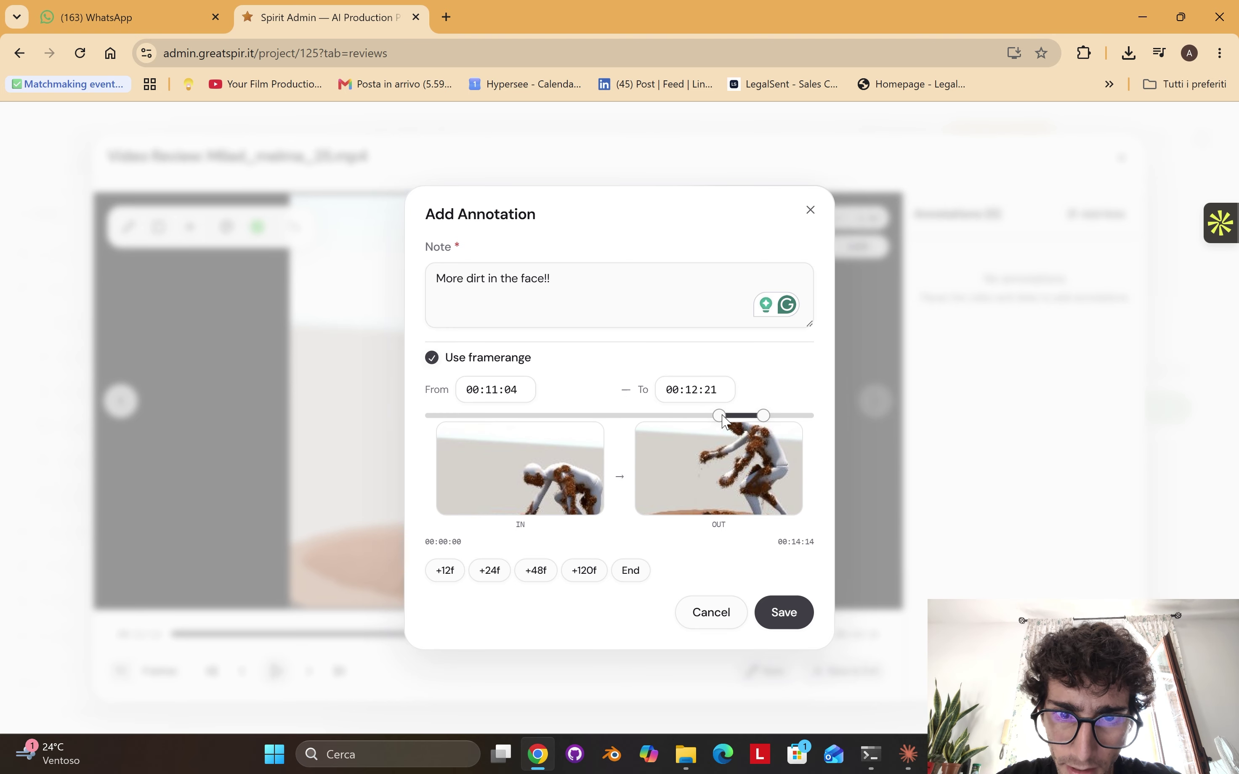
click(791, 614)
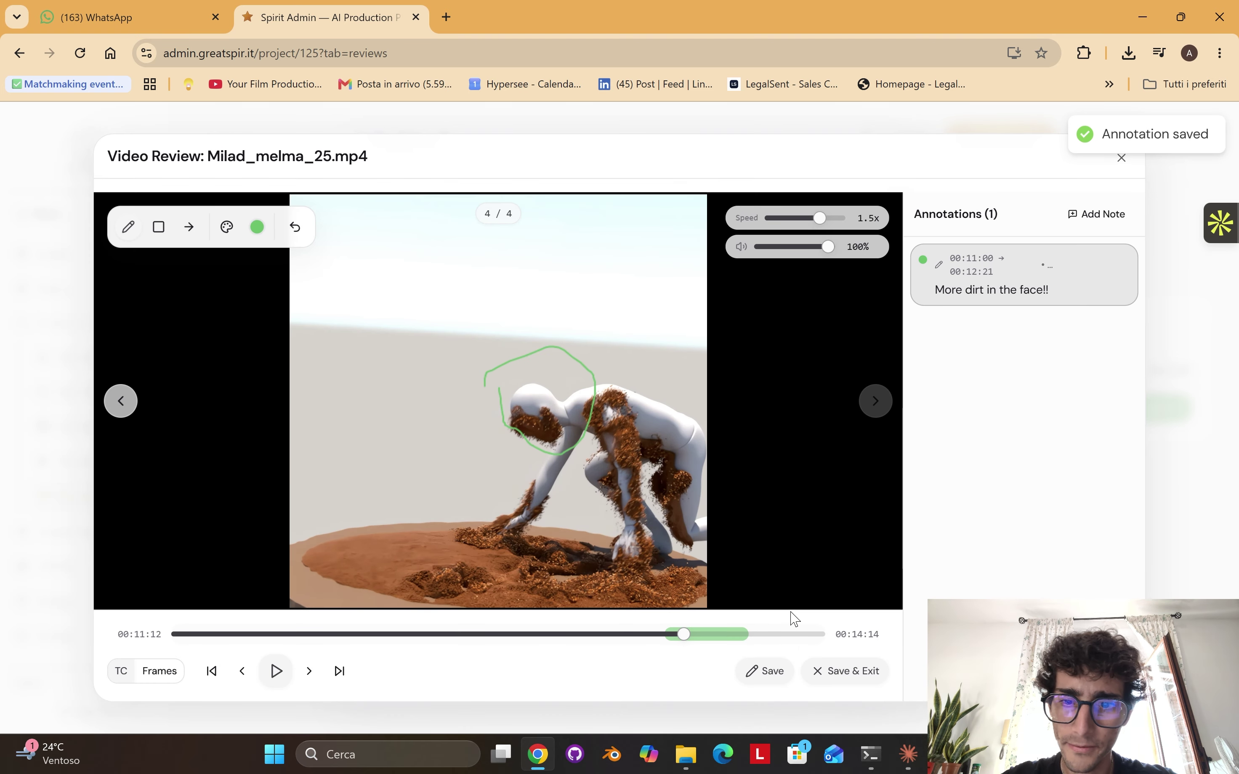
click(846, 669)
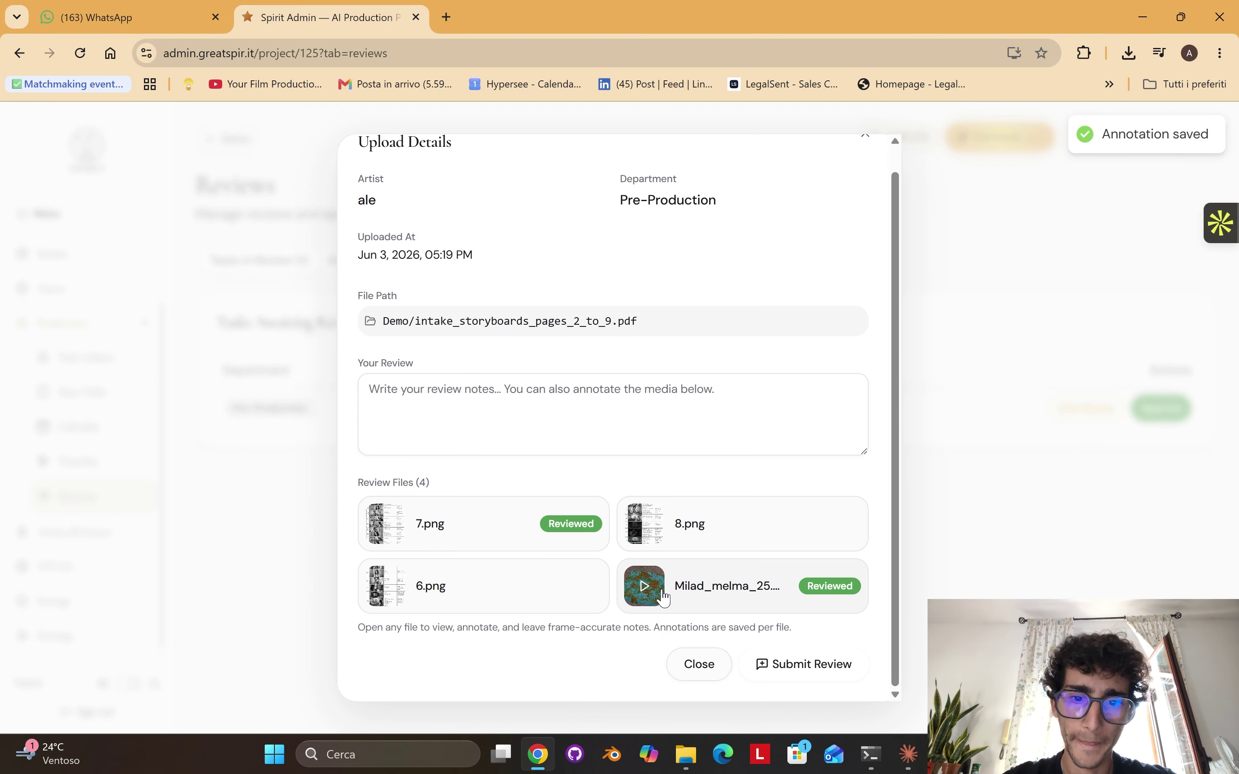
click(830, 667)
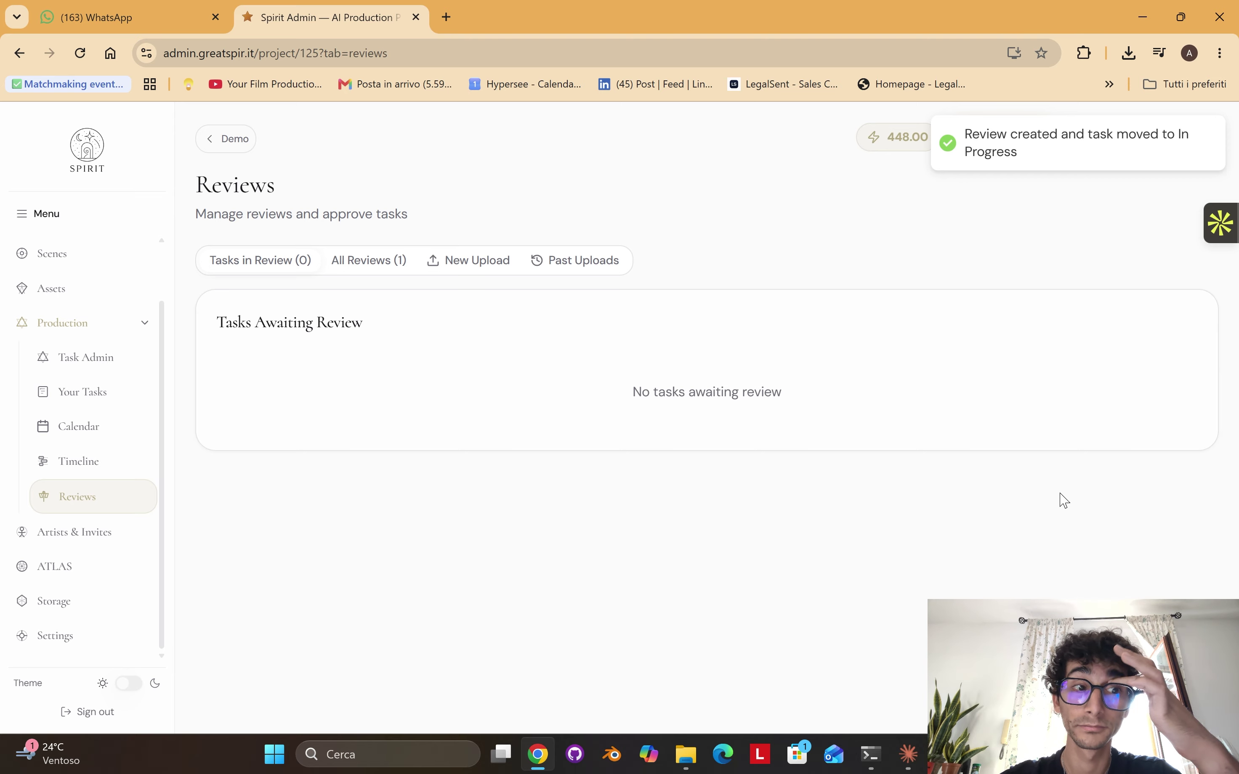
- View the Demo task's review annotations on the storyboard image and the video from the assigned tasks, scrubbing the video to 00:11:19
click(113, 399)
click(1161, 376)
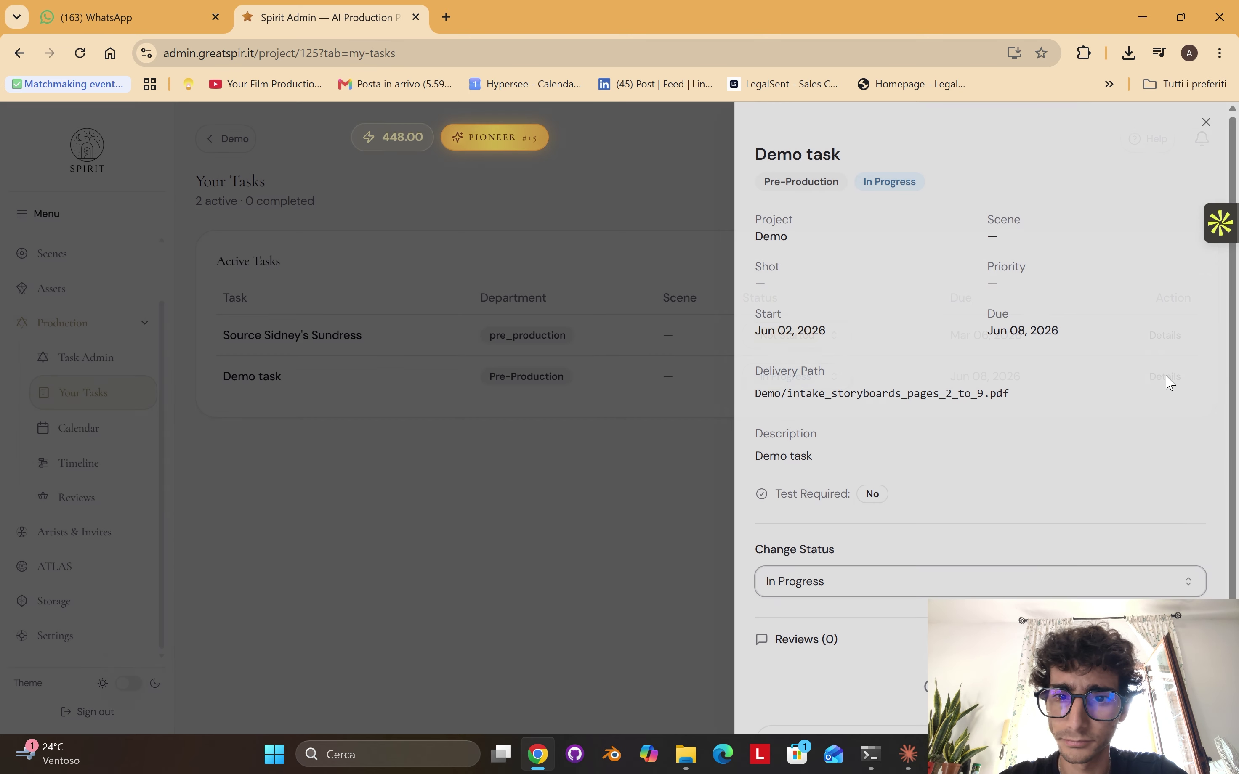
scroll(913, 477, down, 5)
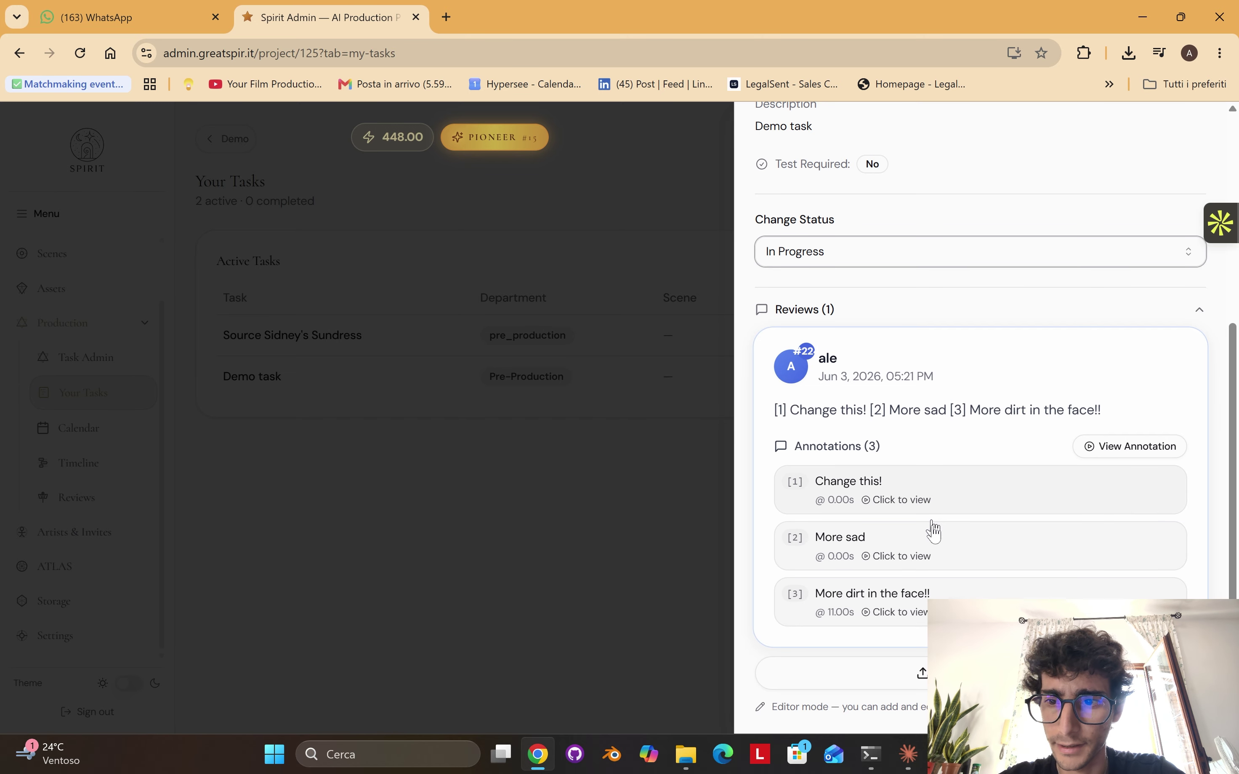
click(1162, 443)
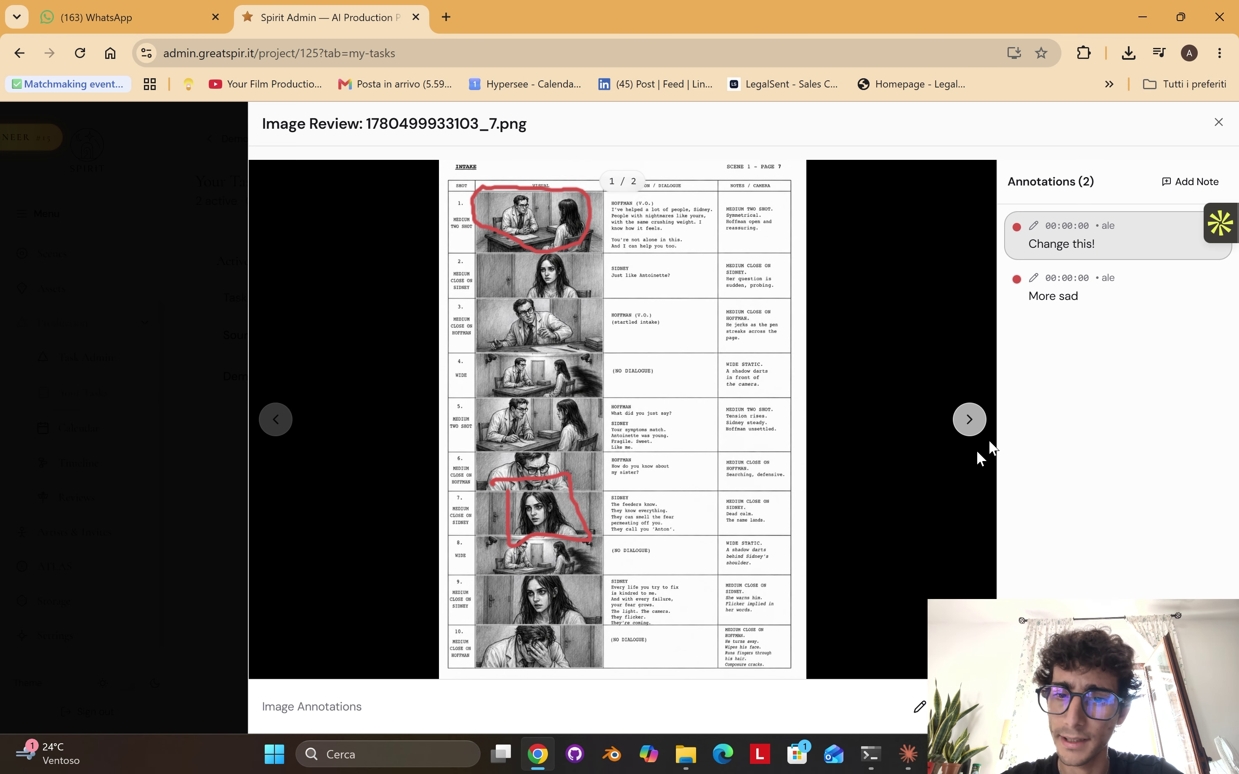
click(969, 421)
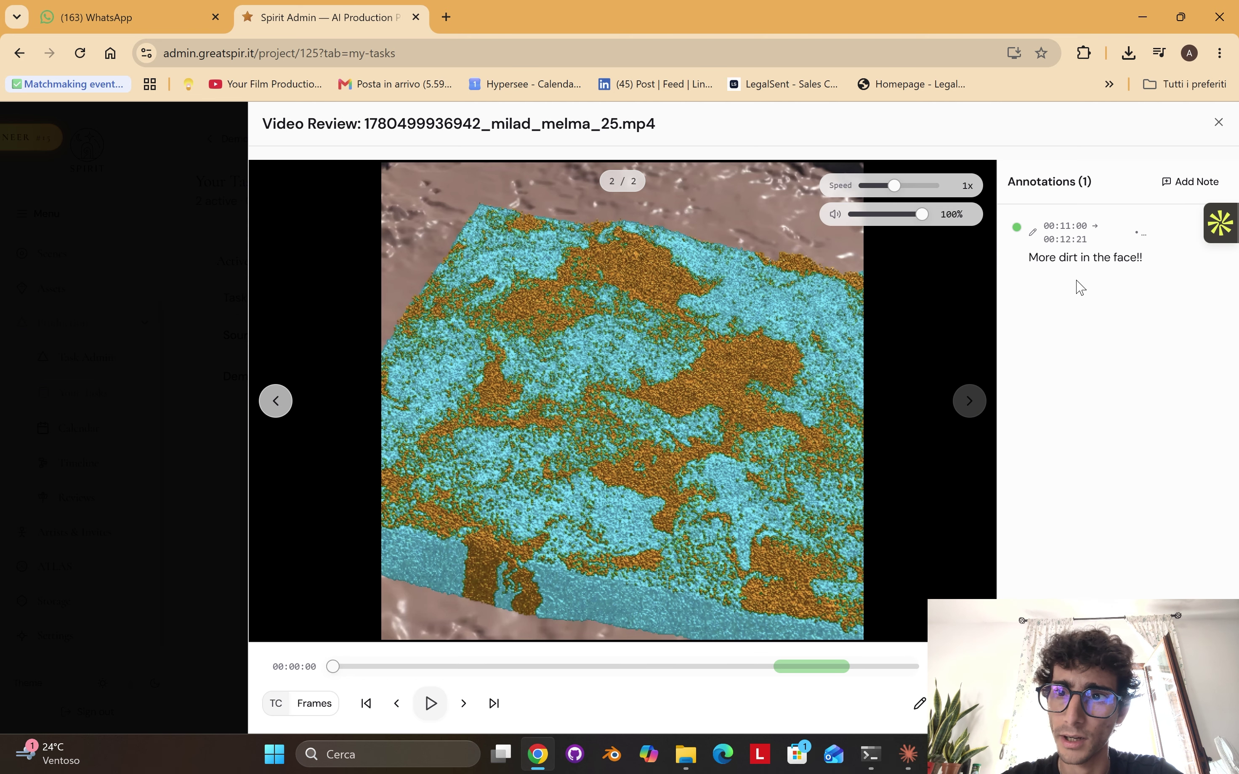
click(1117, 228)
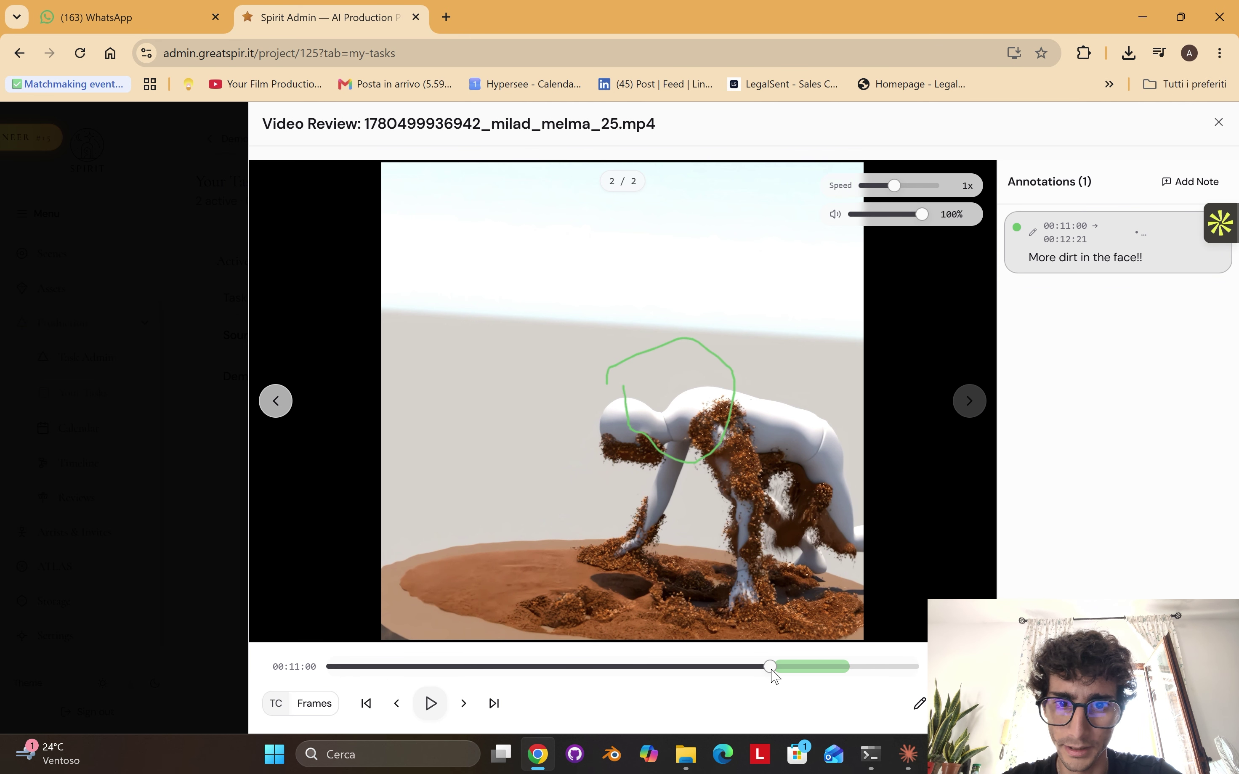
drag(771, 666, 803, 667)
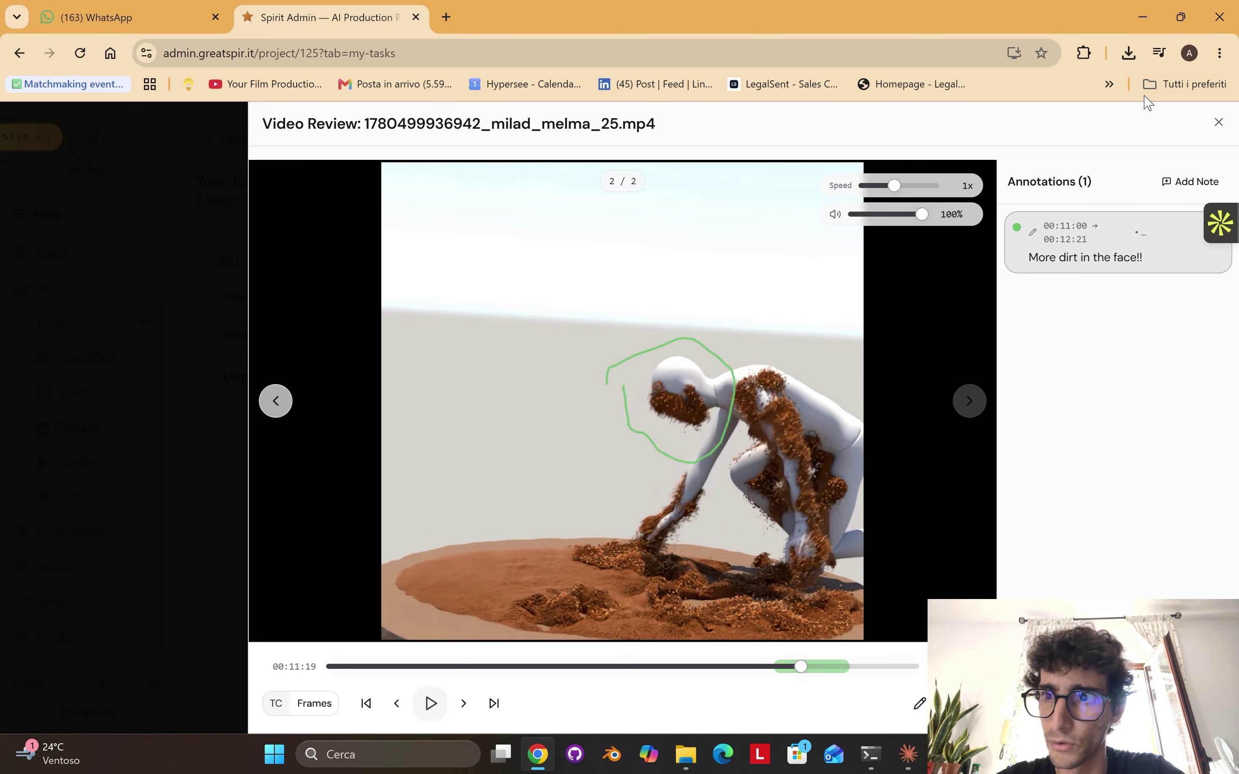
- Mark the annotations "More dirt in the face!!", "Change this!" and "More sad" as done and close the review
mouse_move(1114, 213)
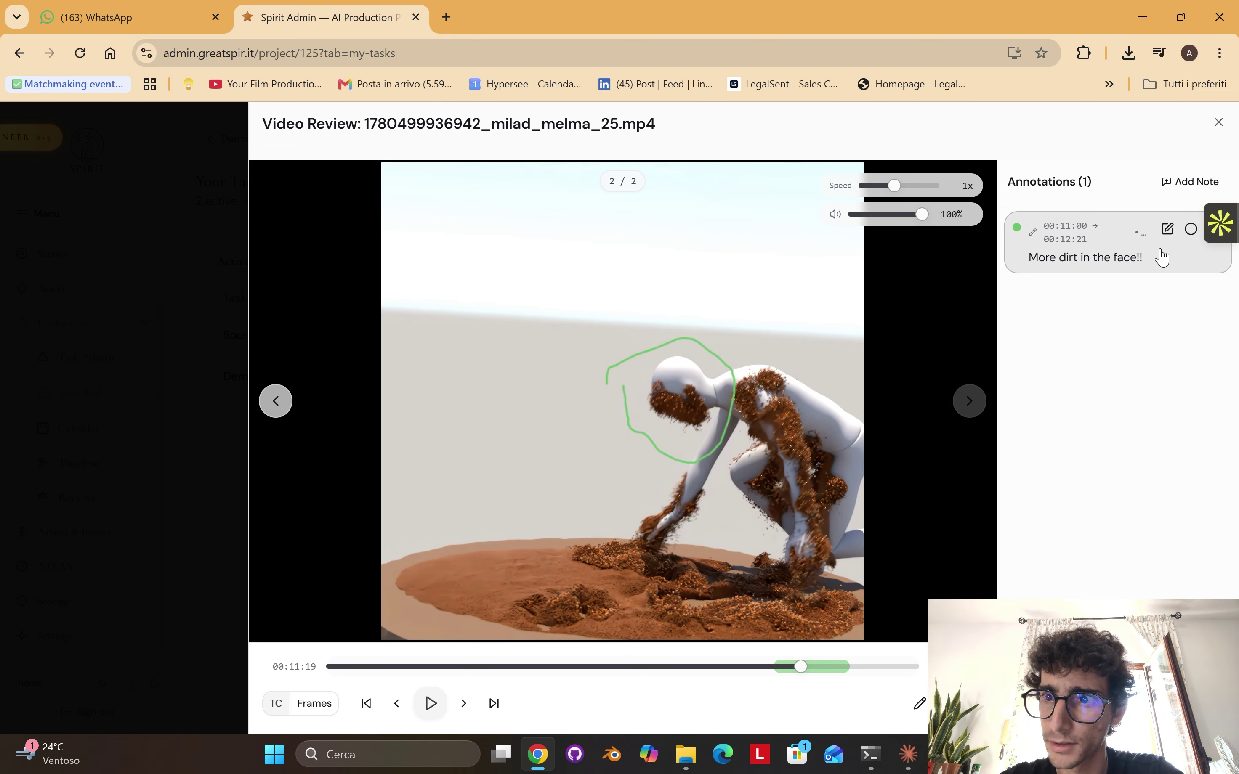
click(1191, 230)
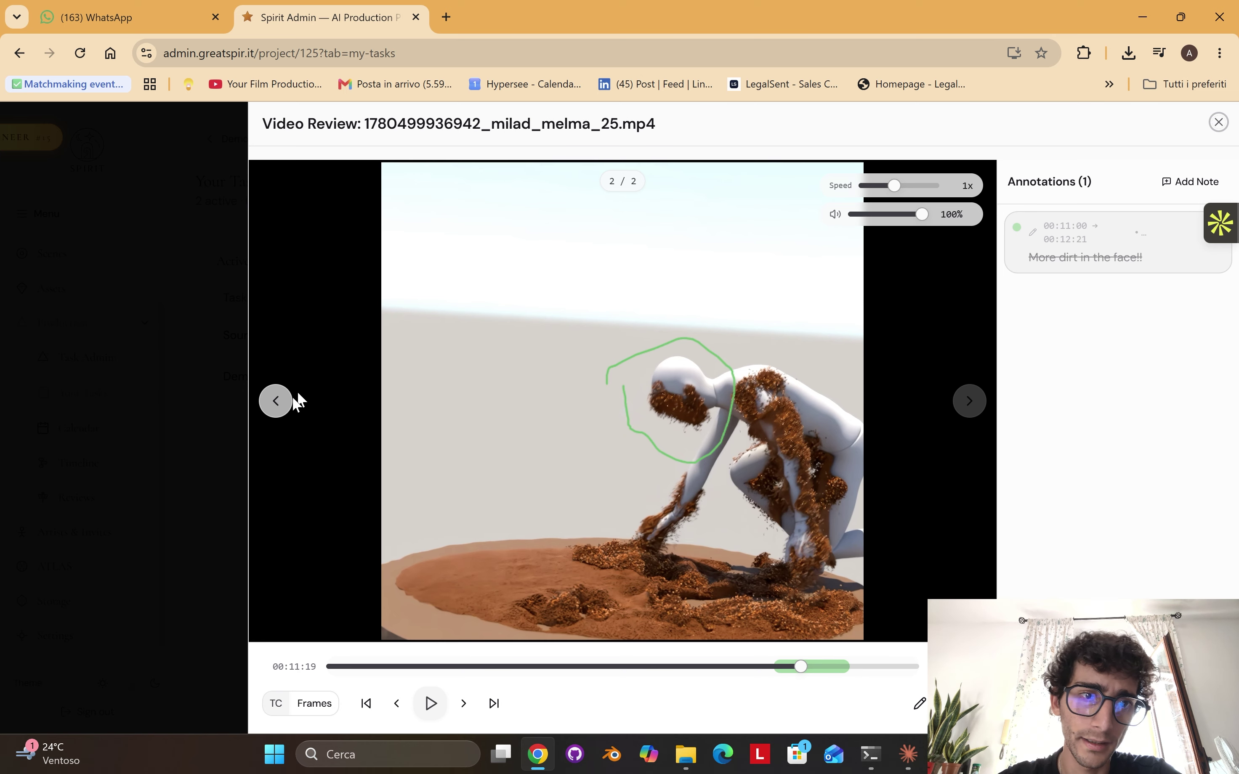
click(277, 401)
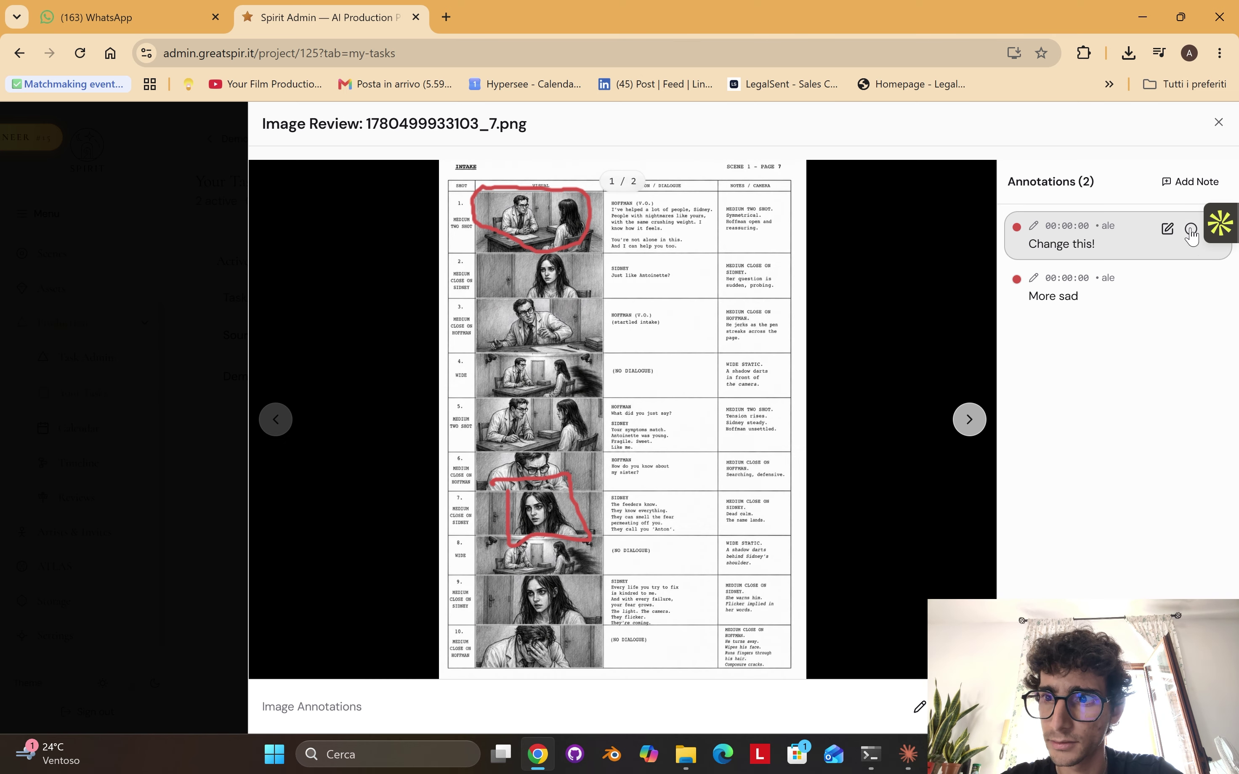
click(1191, 230)
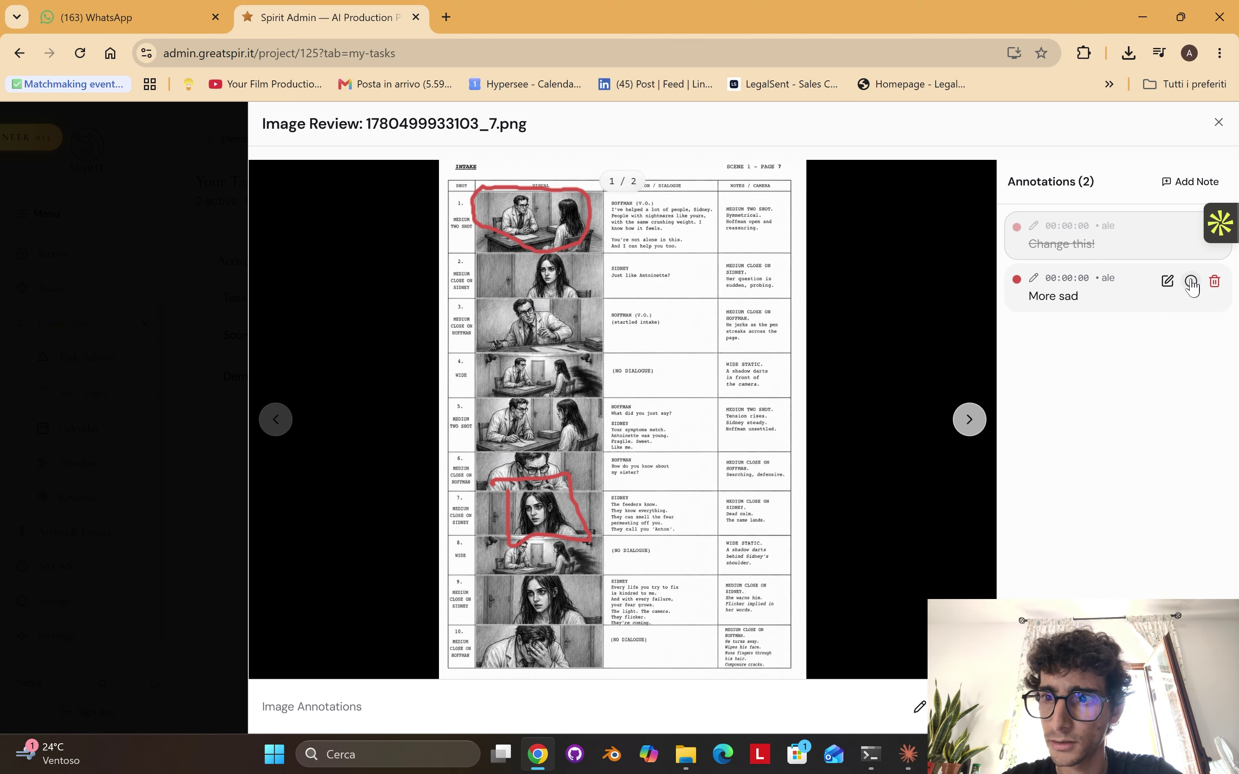
click(1191, 282)
click(1218, 123)
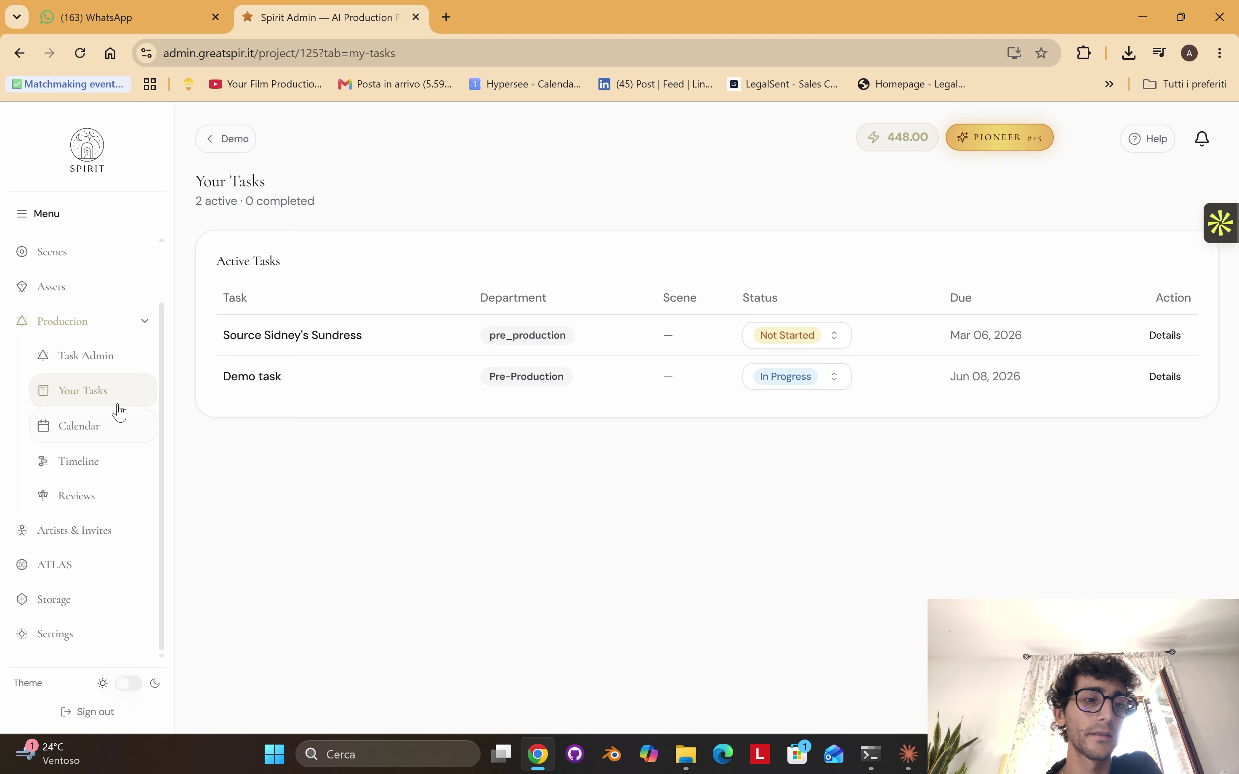
- Reschedule Demo task to June 2–9 and Source Sidney's Sundress to June 7–20, 2026 on the project timeline
click(113, 468)
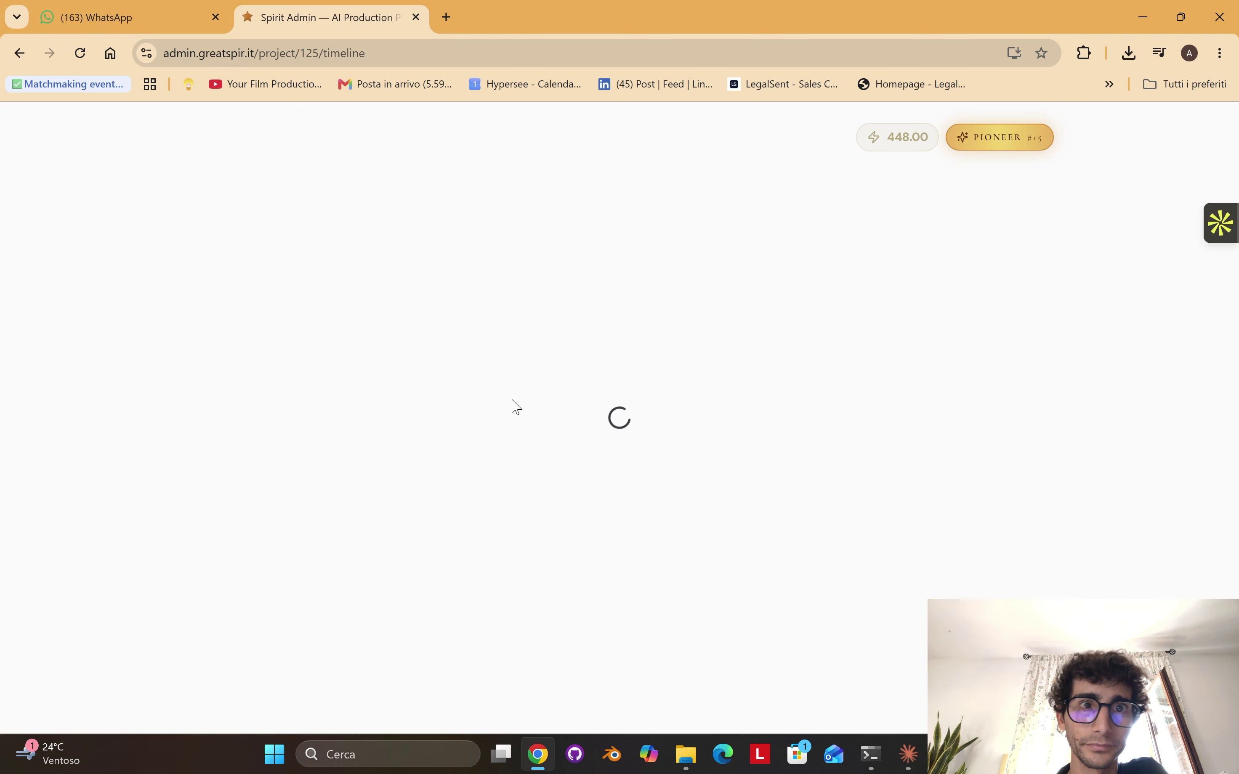
mouse_move(552, 284)
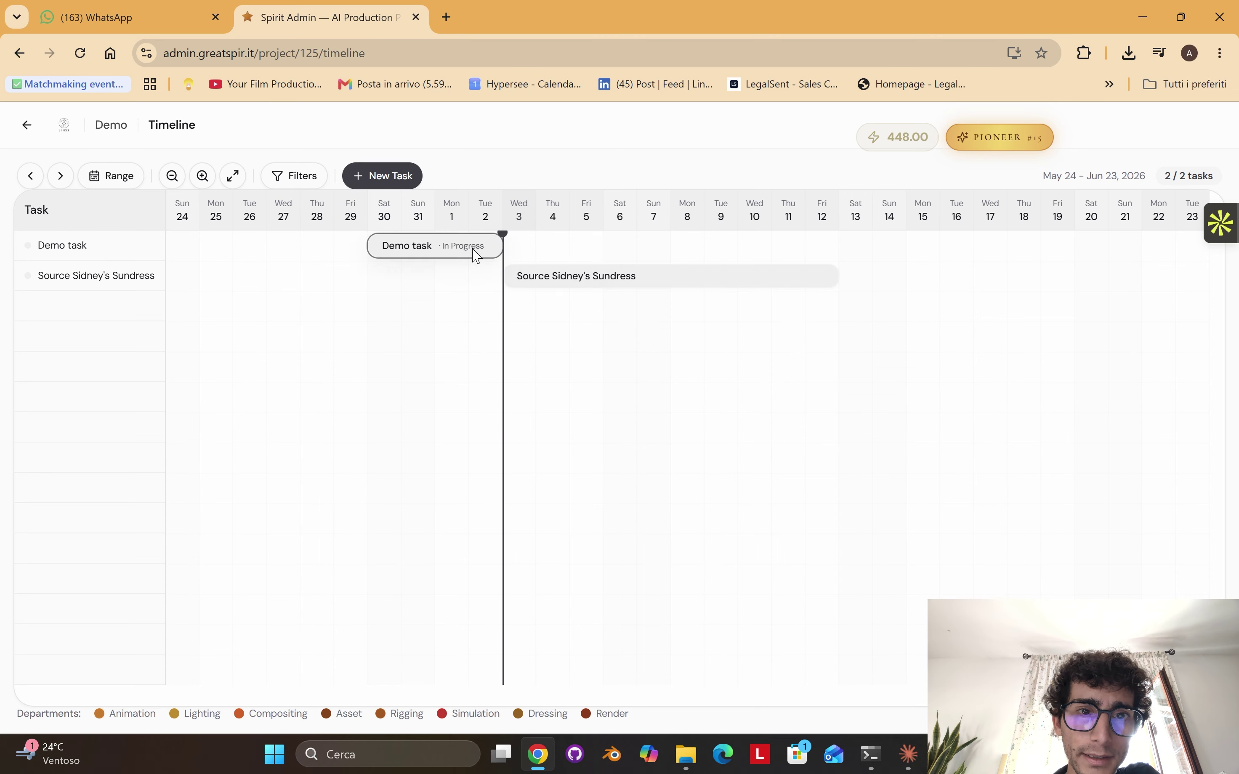
drag(476, 245, 579, 243)
drag(686, 237, 721, 233)
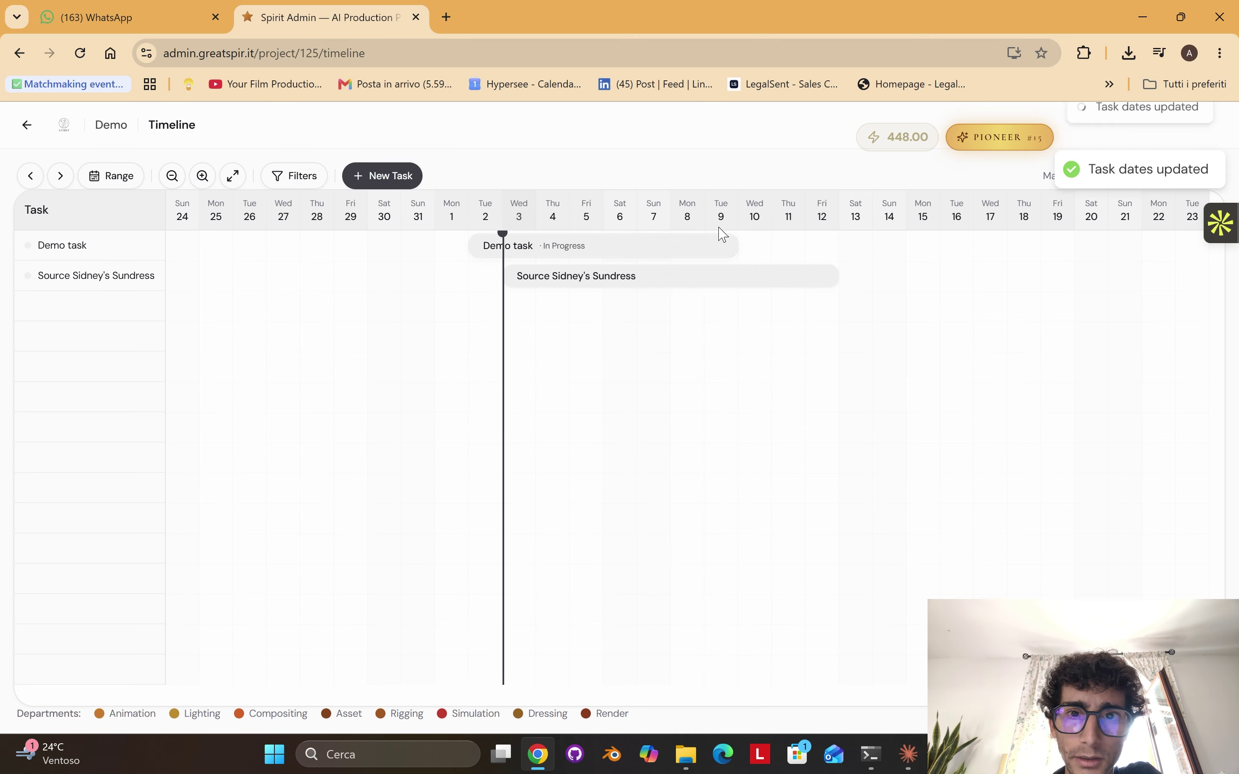
drag(505, 276, 742, 276)
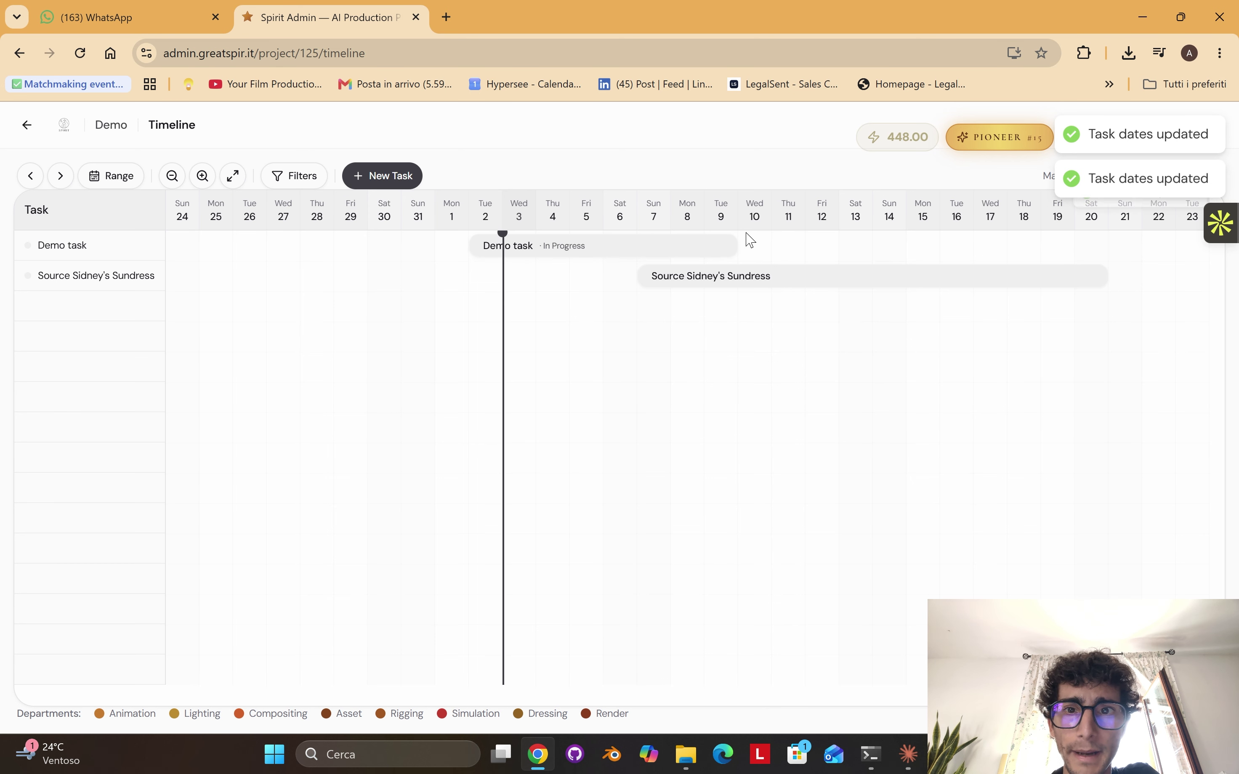
- Examine the details, dependencies and reviews of the Source Sidney's Sundress task
click(771, 275)
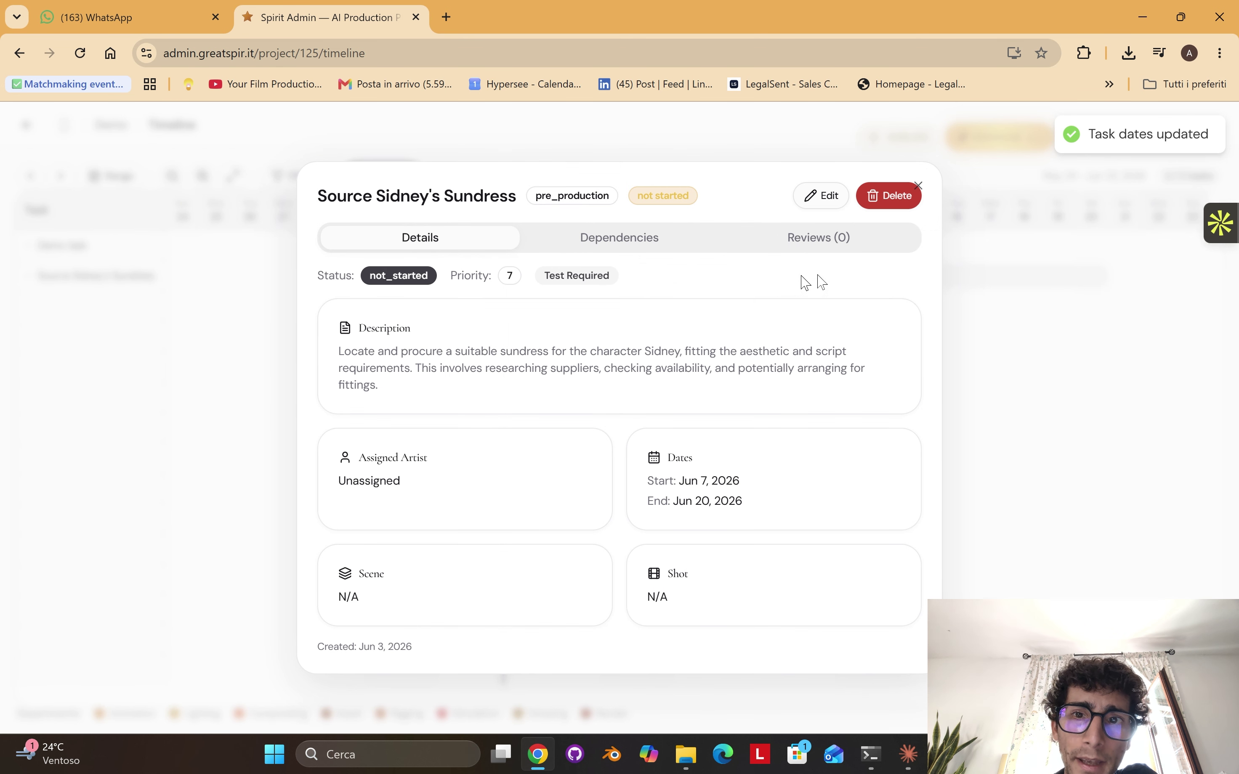
click(639, 252)
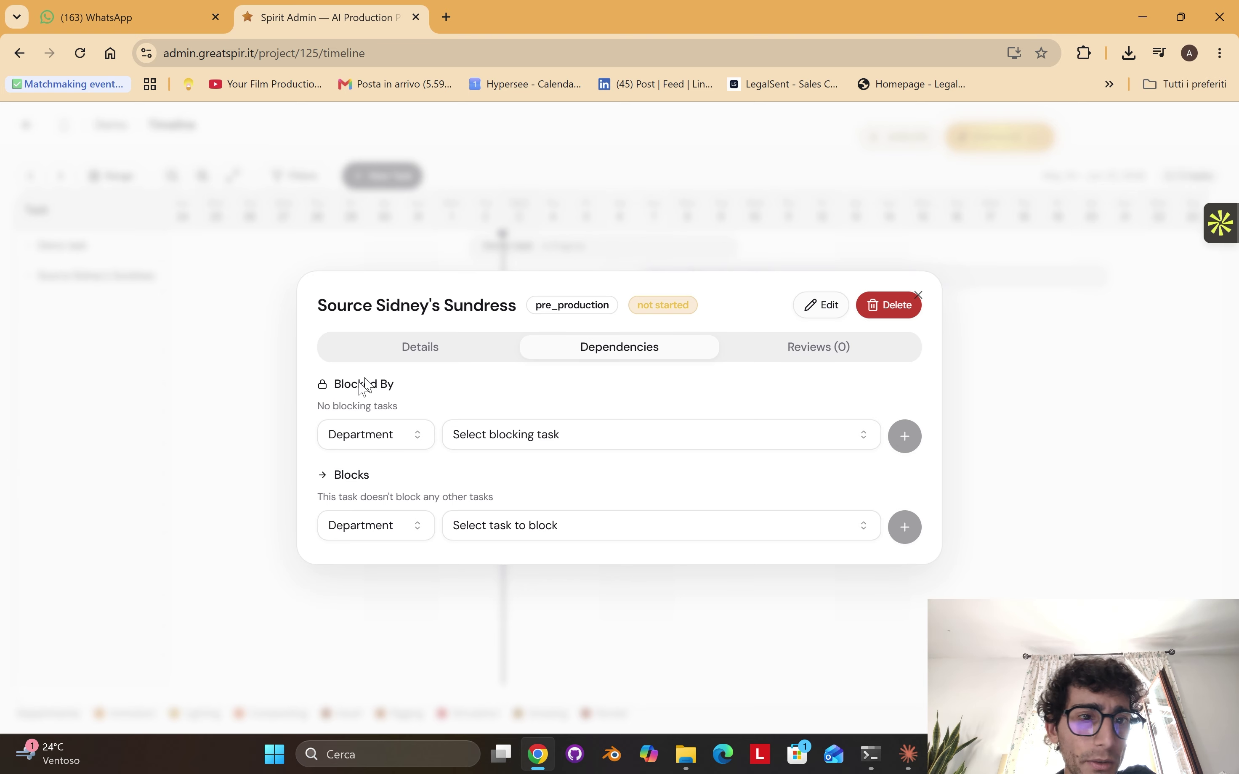
double_click(341, 391)
double_click(363, 477)
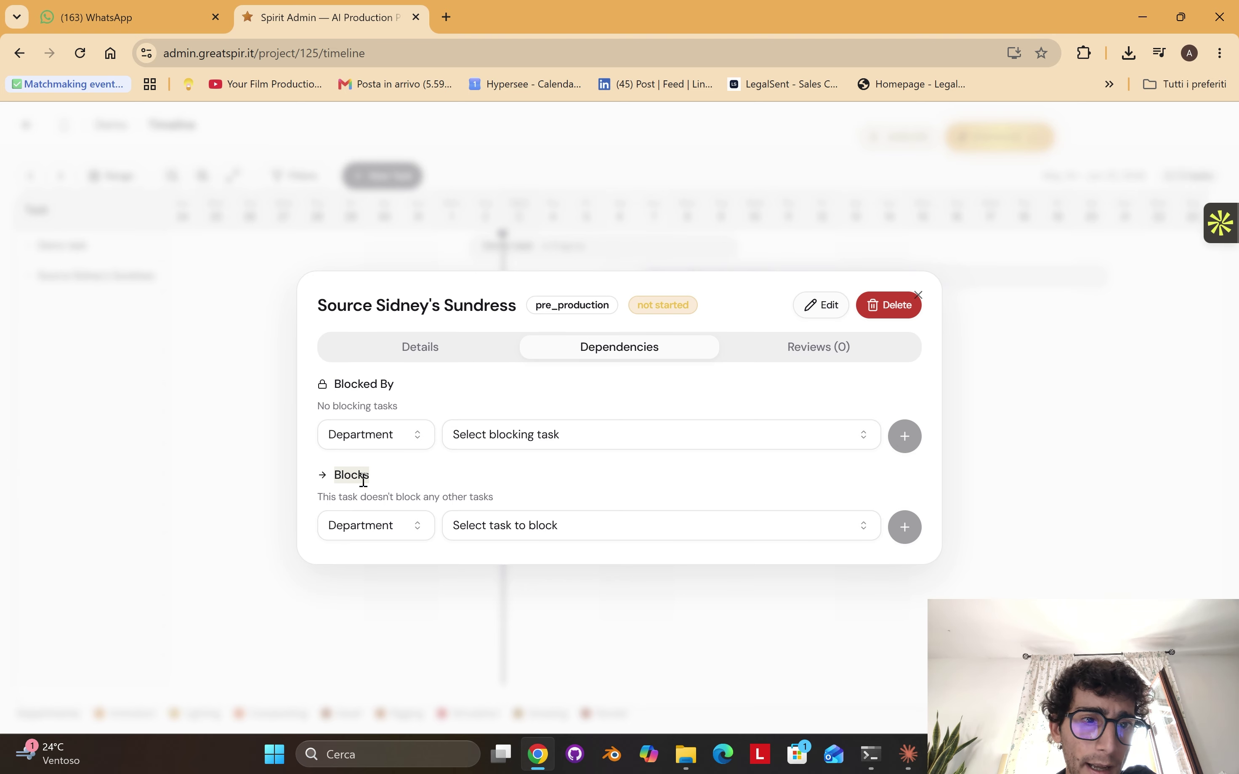
click(403, 407)
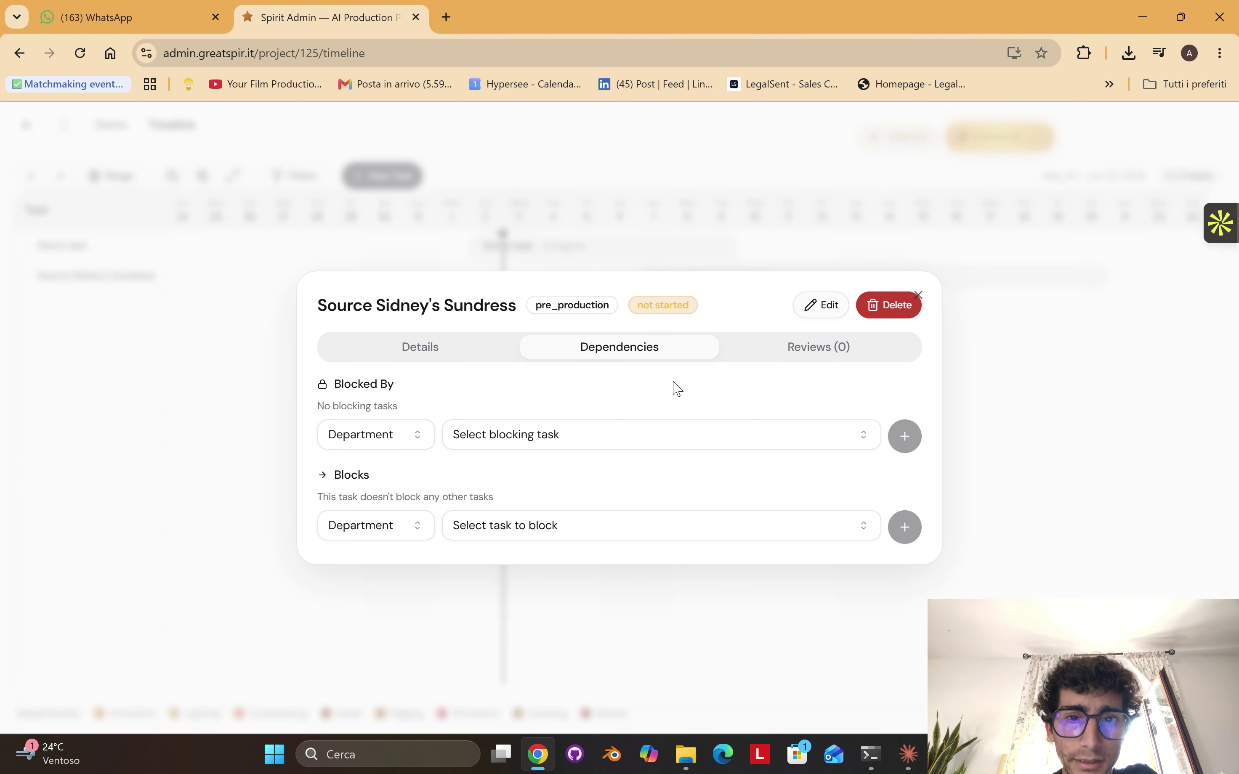
click(824, 357)
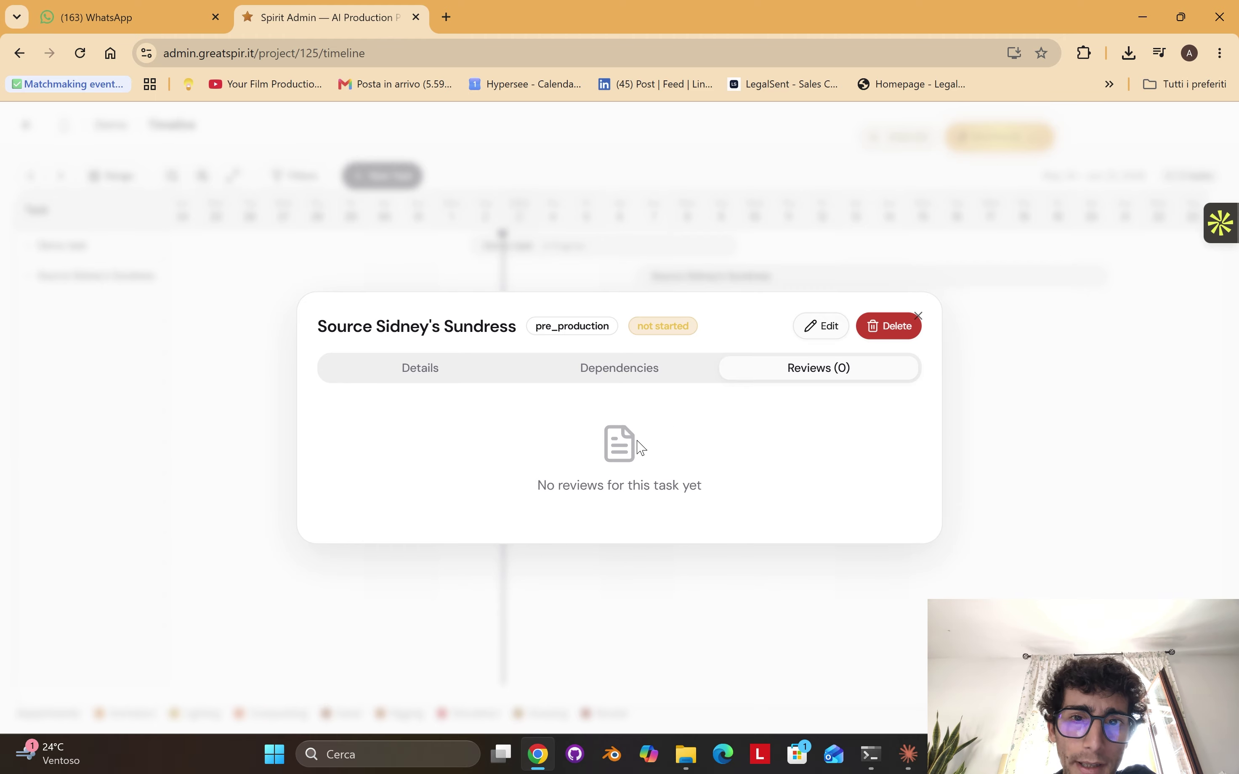
click(700, 201)
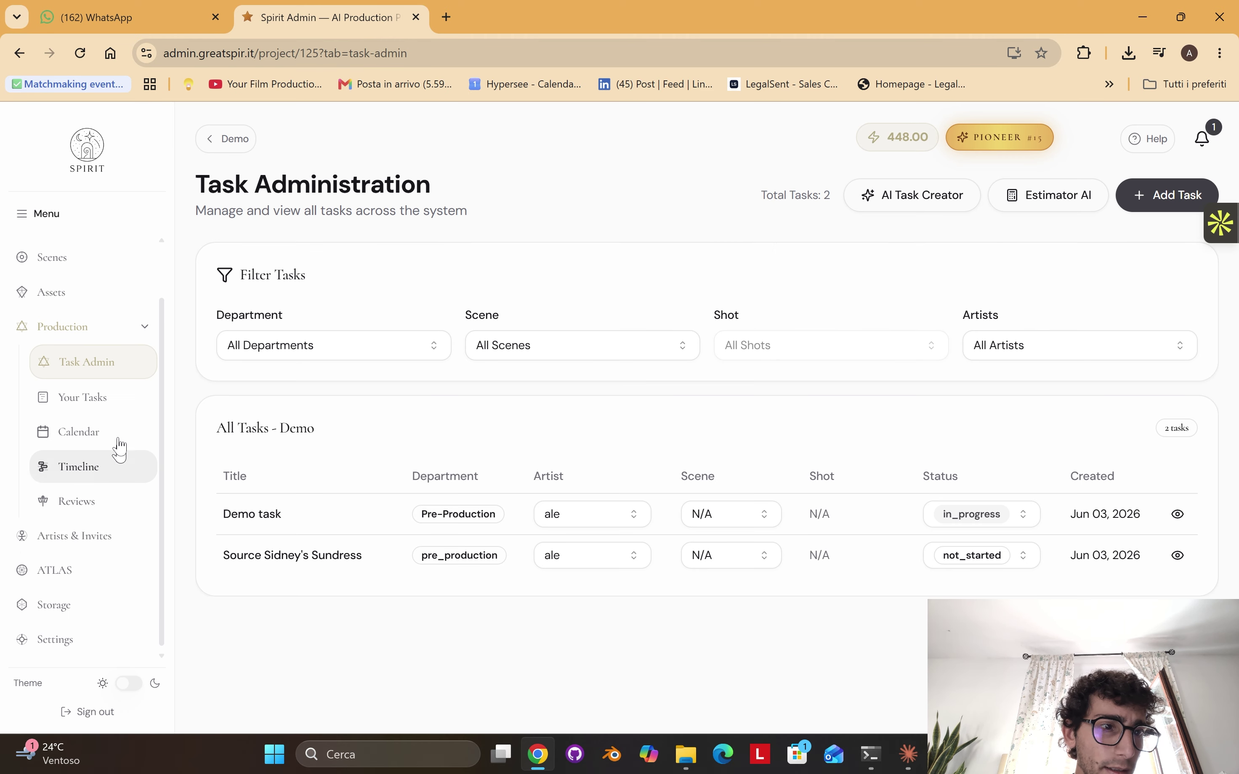
- Open the Production Calendar and examine the new event form for June 11, 2026, closing it without saving
click(116, 435)
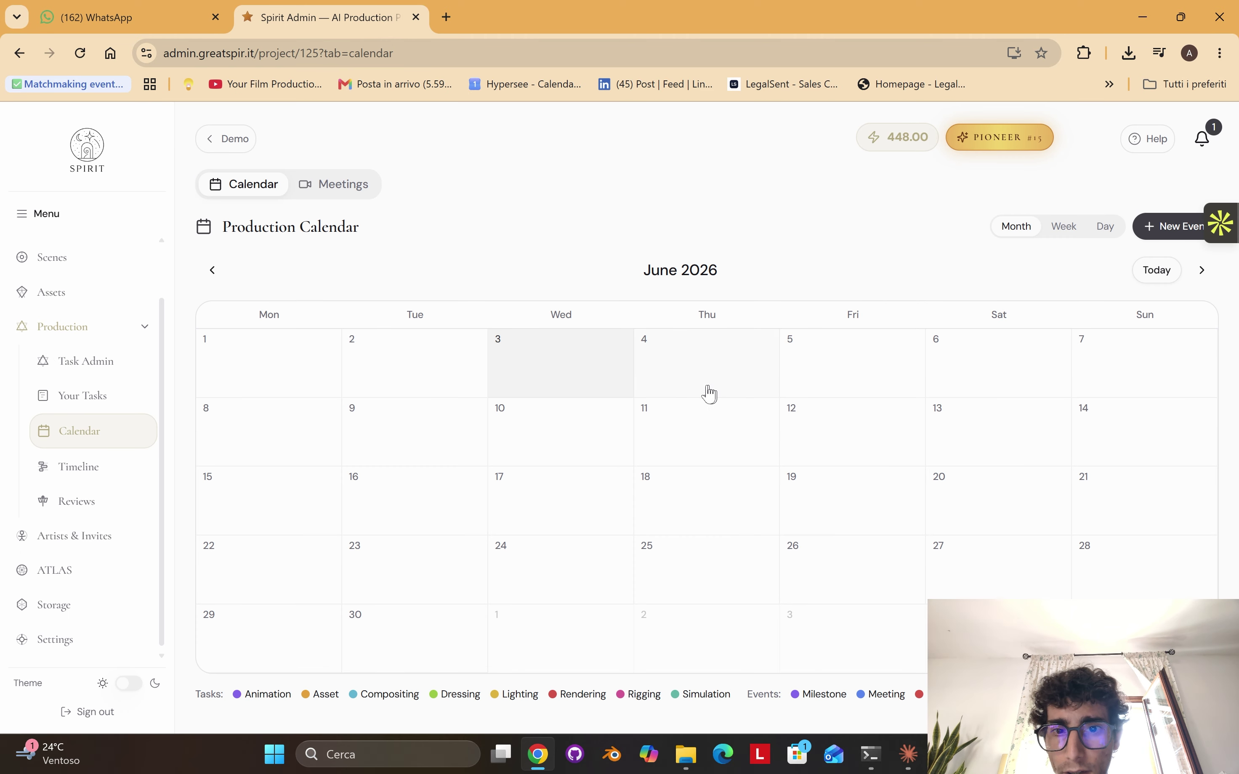
click(718, 435)
scroll(662, 534, down, 1)
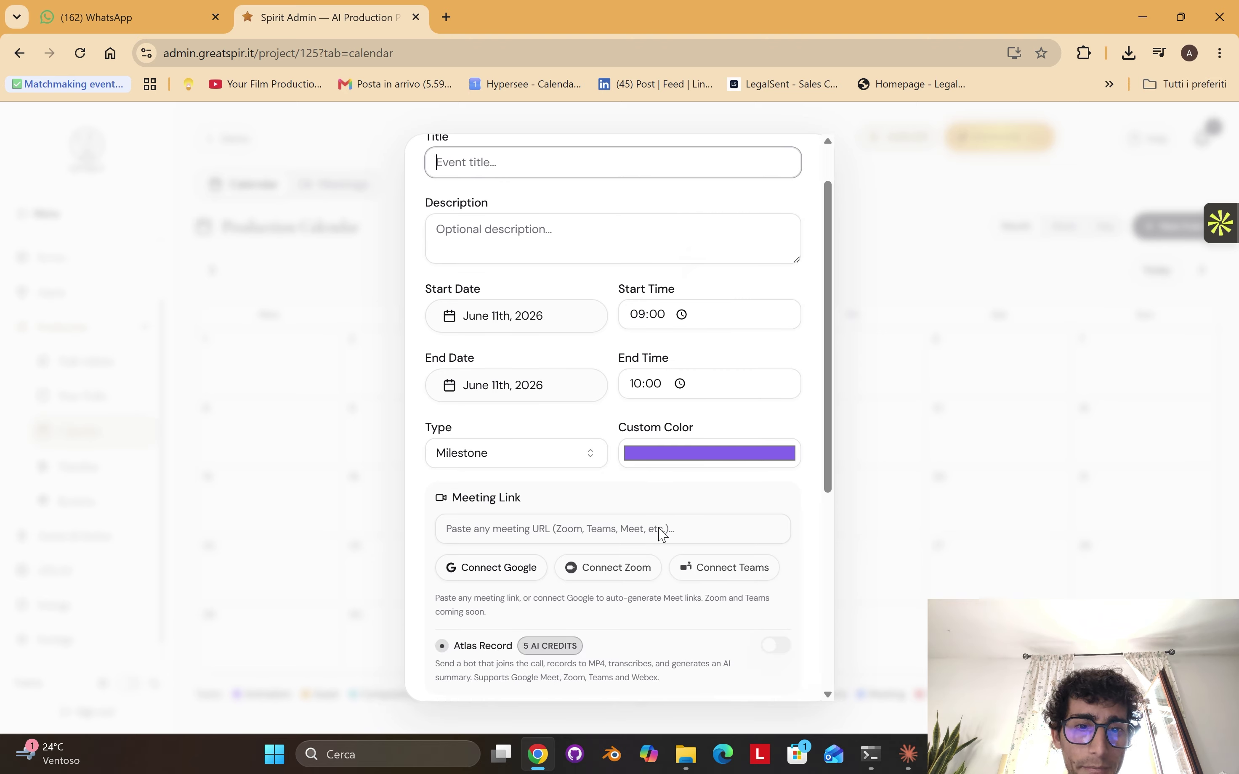
click(956, 451)
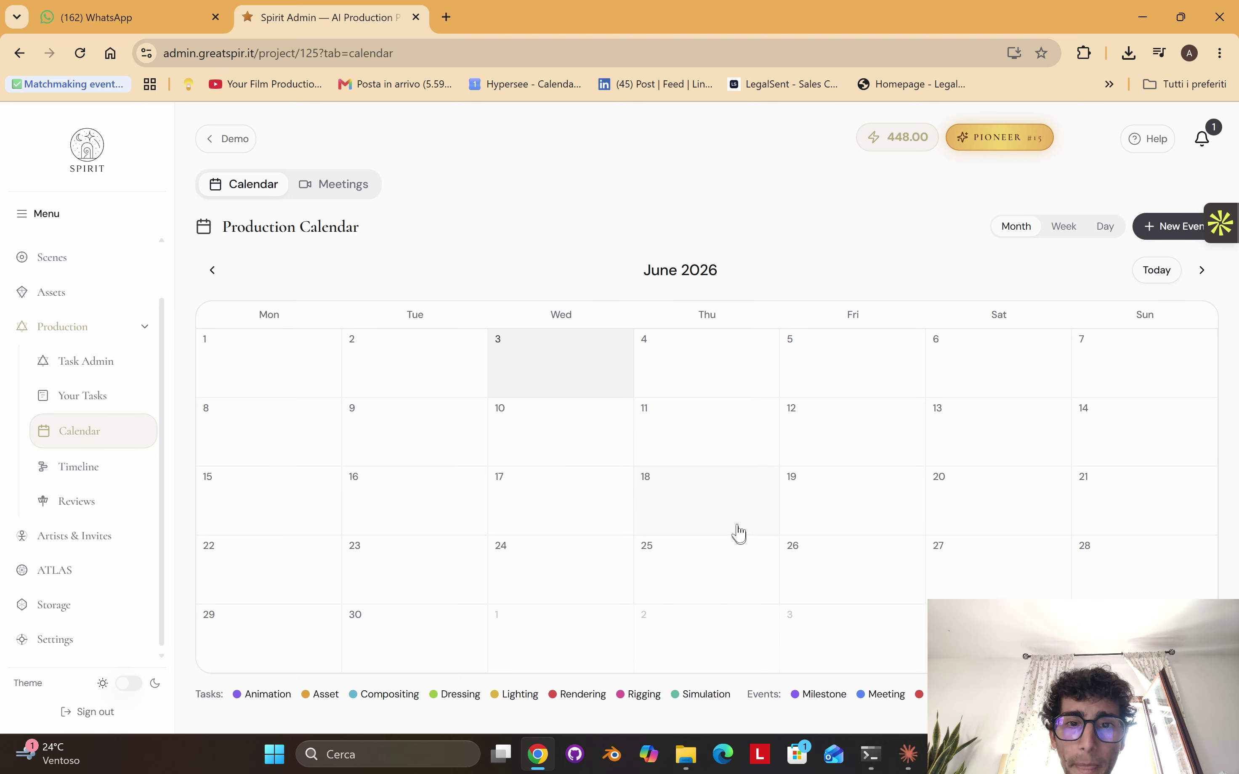
click(692, 443)
scroll(630, 517, down, 3)
scroll(630, 519, down, 3)
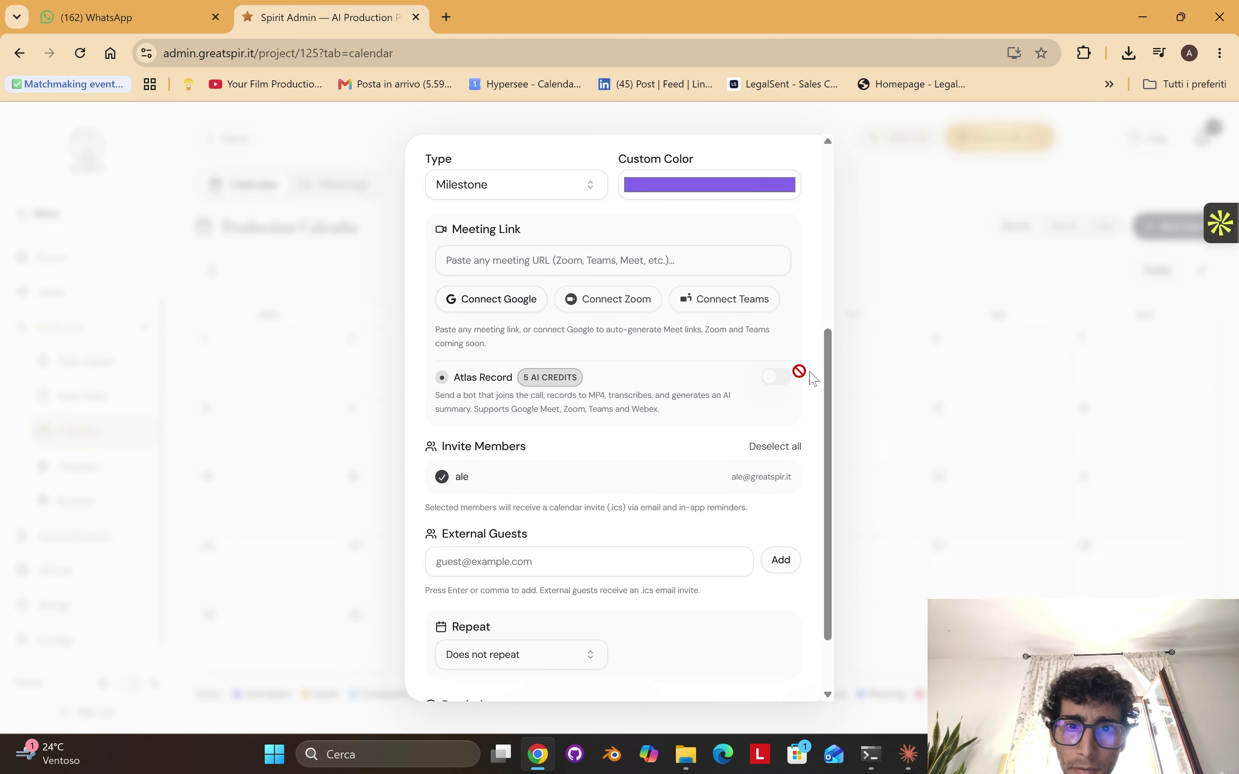
scroll(711, 399, up, 5)
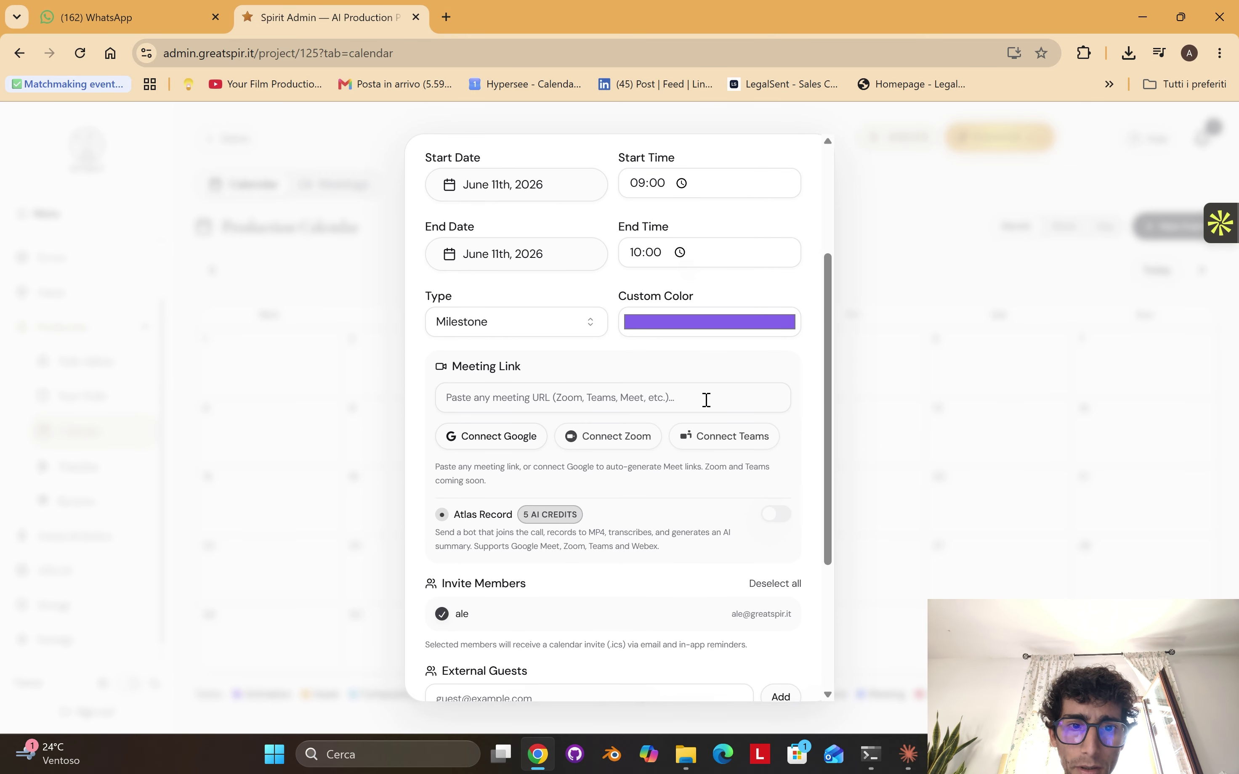
key(Escape)
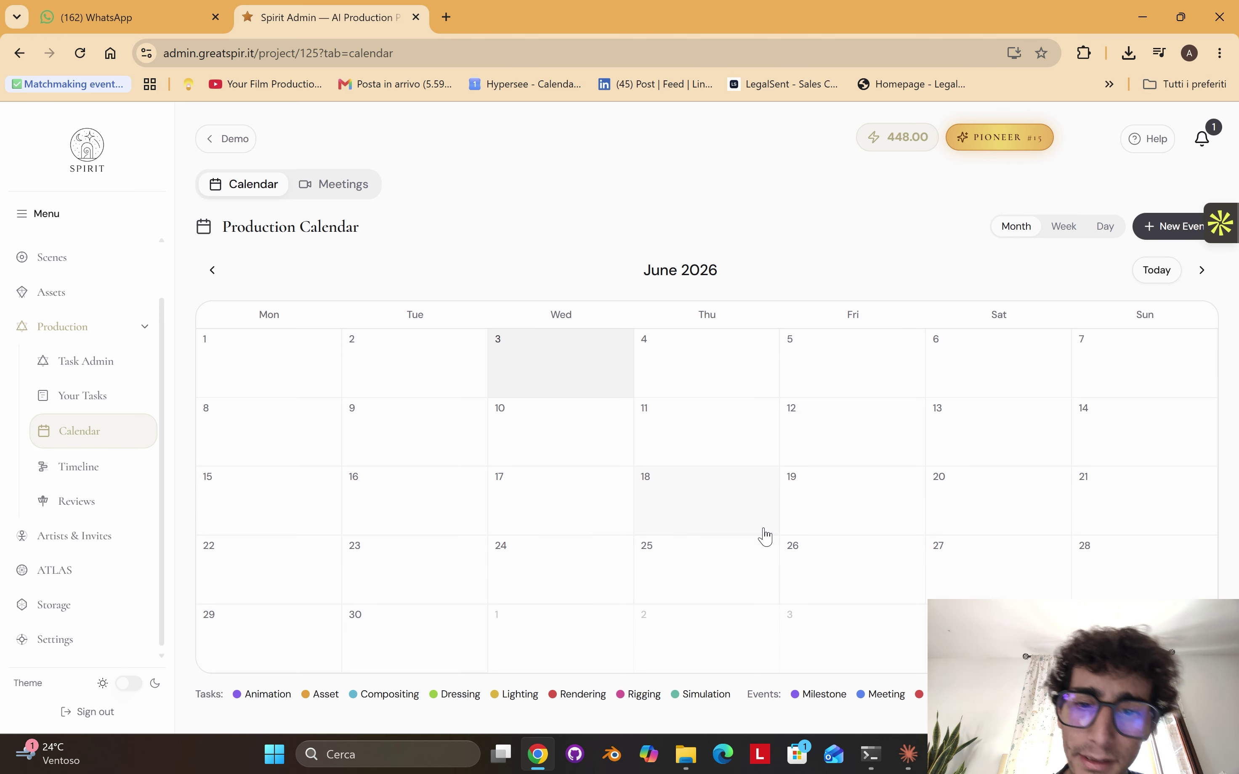
- Start a June 18, 2026 calendar event, connect Google, generate a Google Meet link, and title the event "Monday meeting"
click(705, 486)
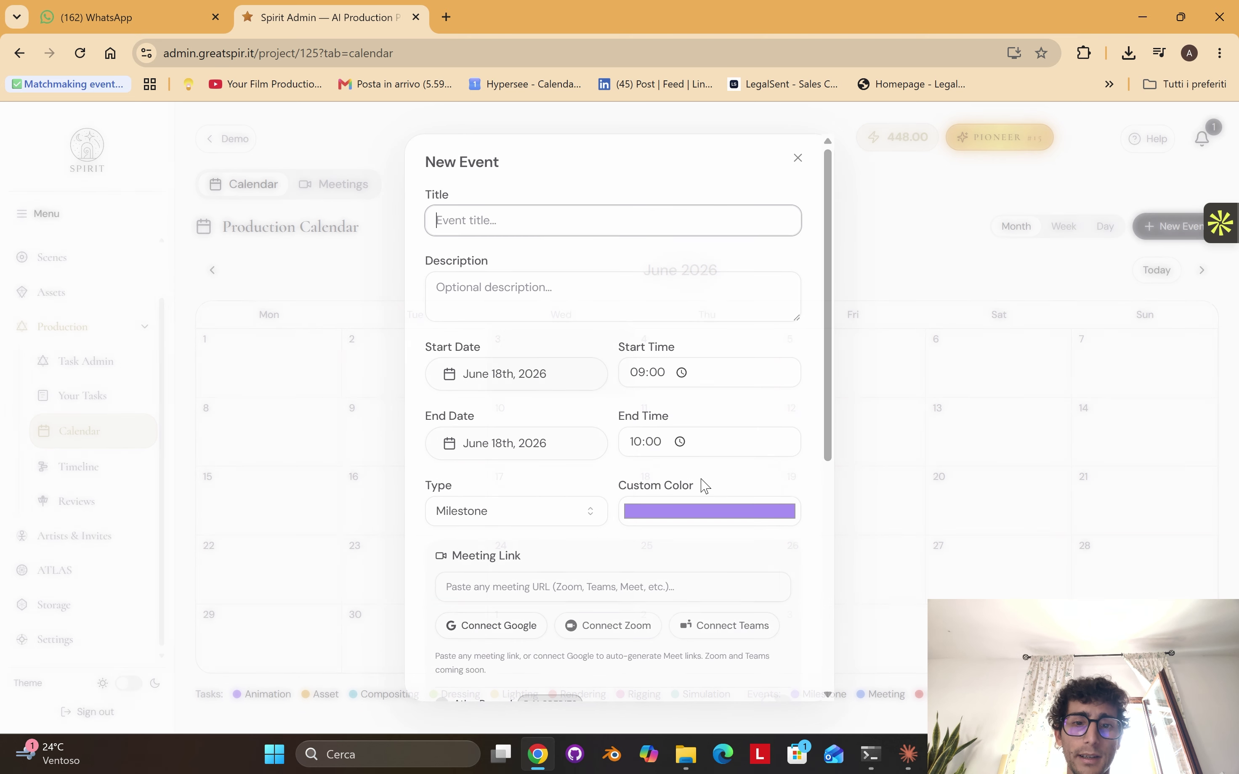
scroll(548, 507, down, 1)
click(485, 580)
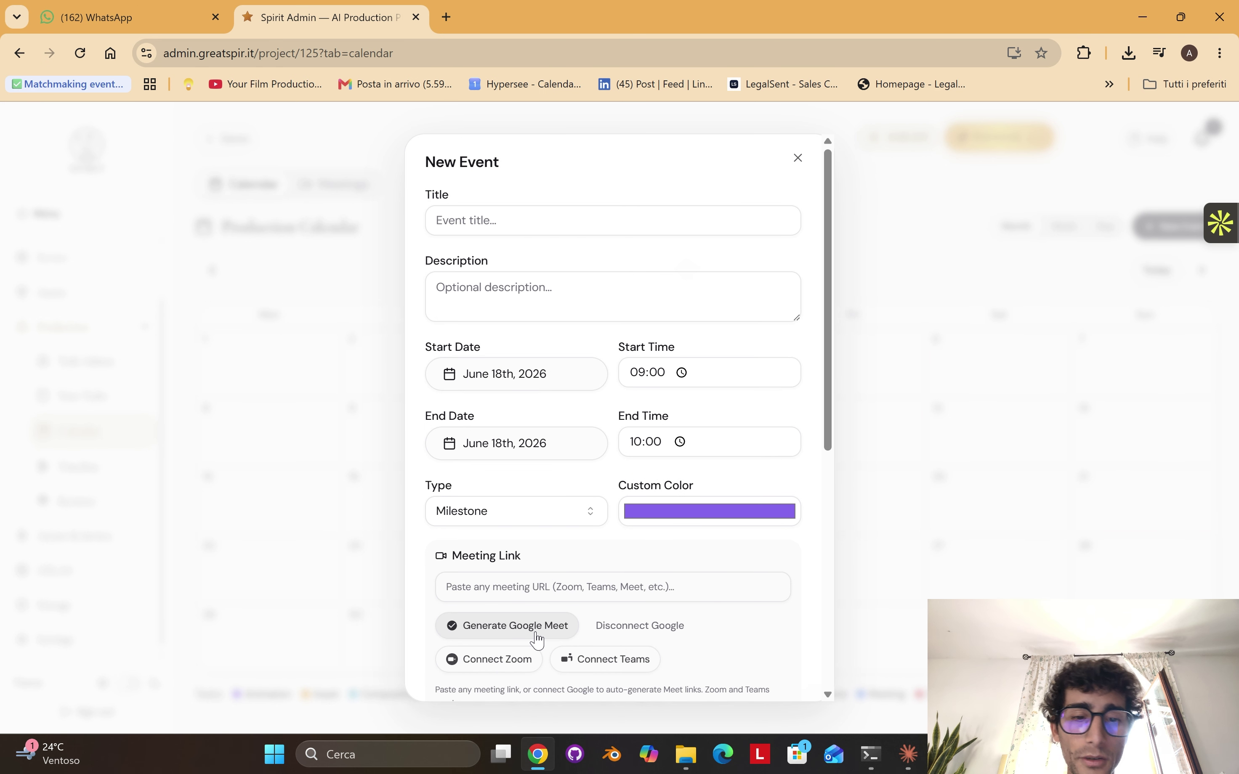
click(536, 636)
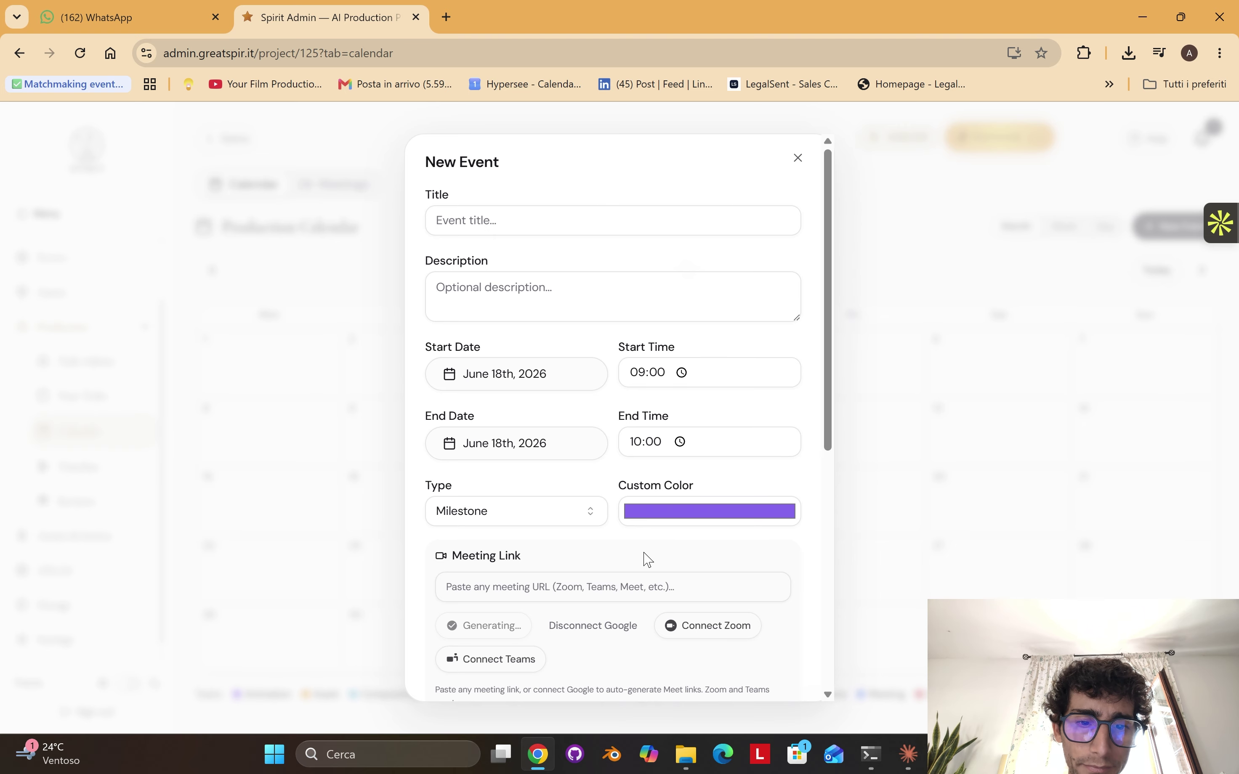
click(509, 229)
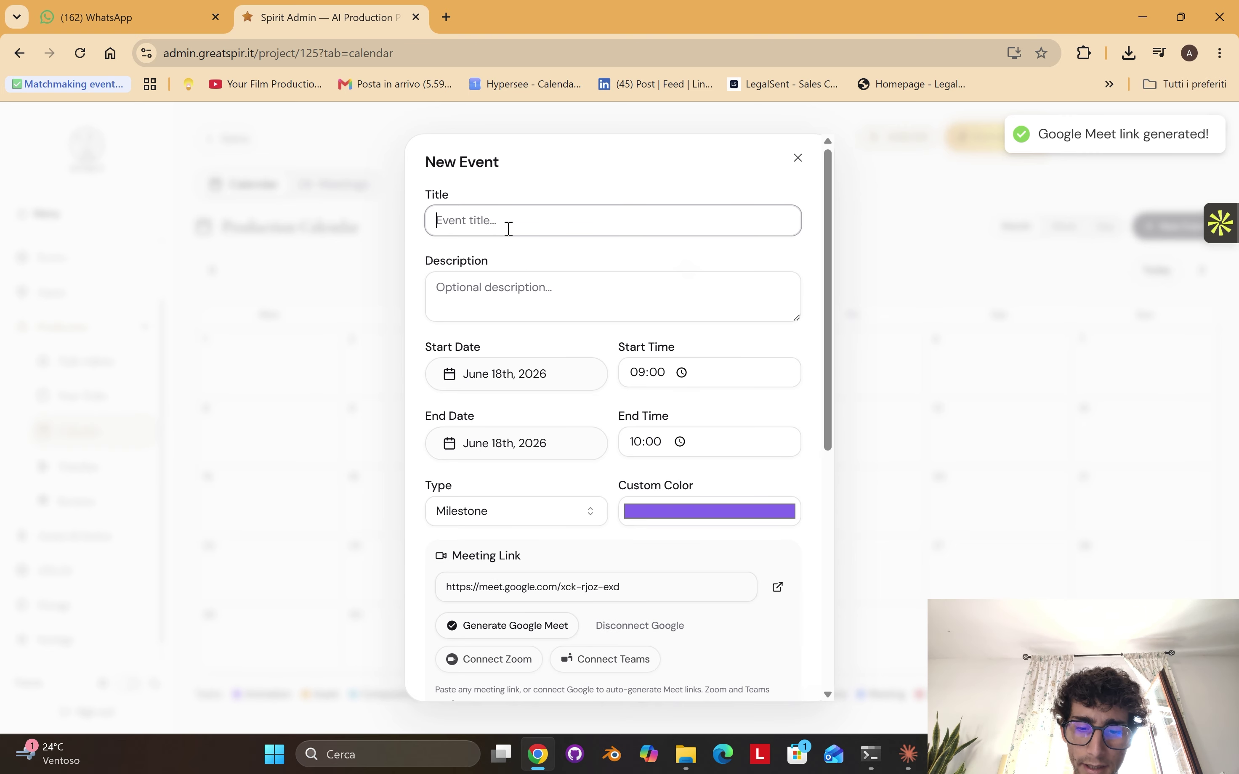
text(Monday meeting)
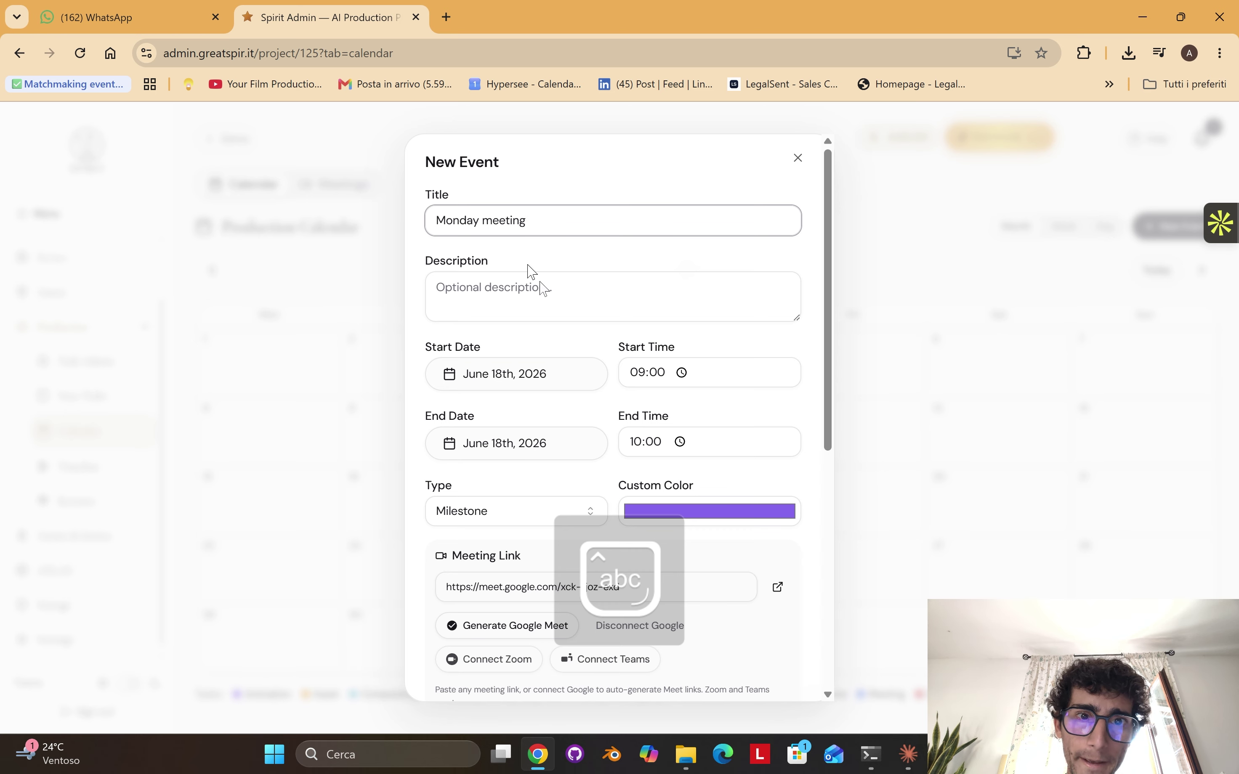
- Set the Monday meeting event's start and end dates to June 7, 2026 and its type to Meeting
click(545, 387)
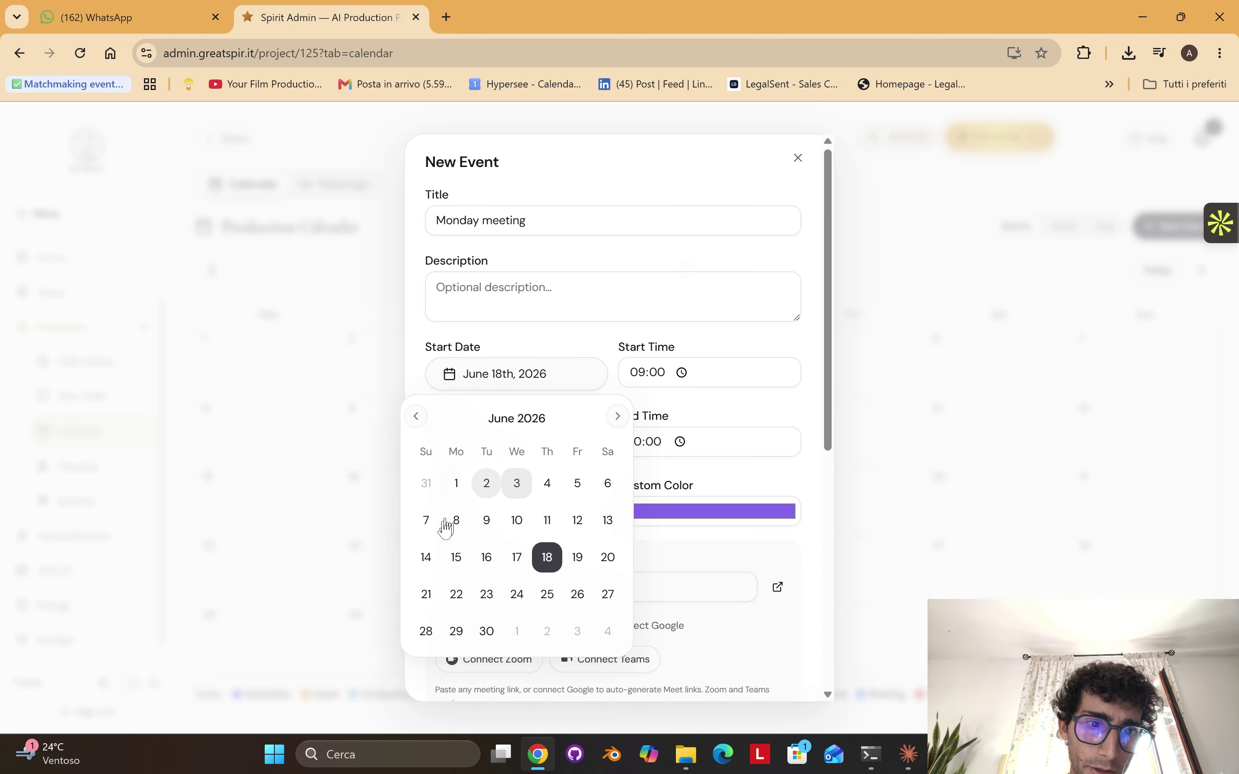
click(426, 520)
click(707, 349)
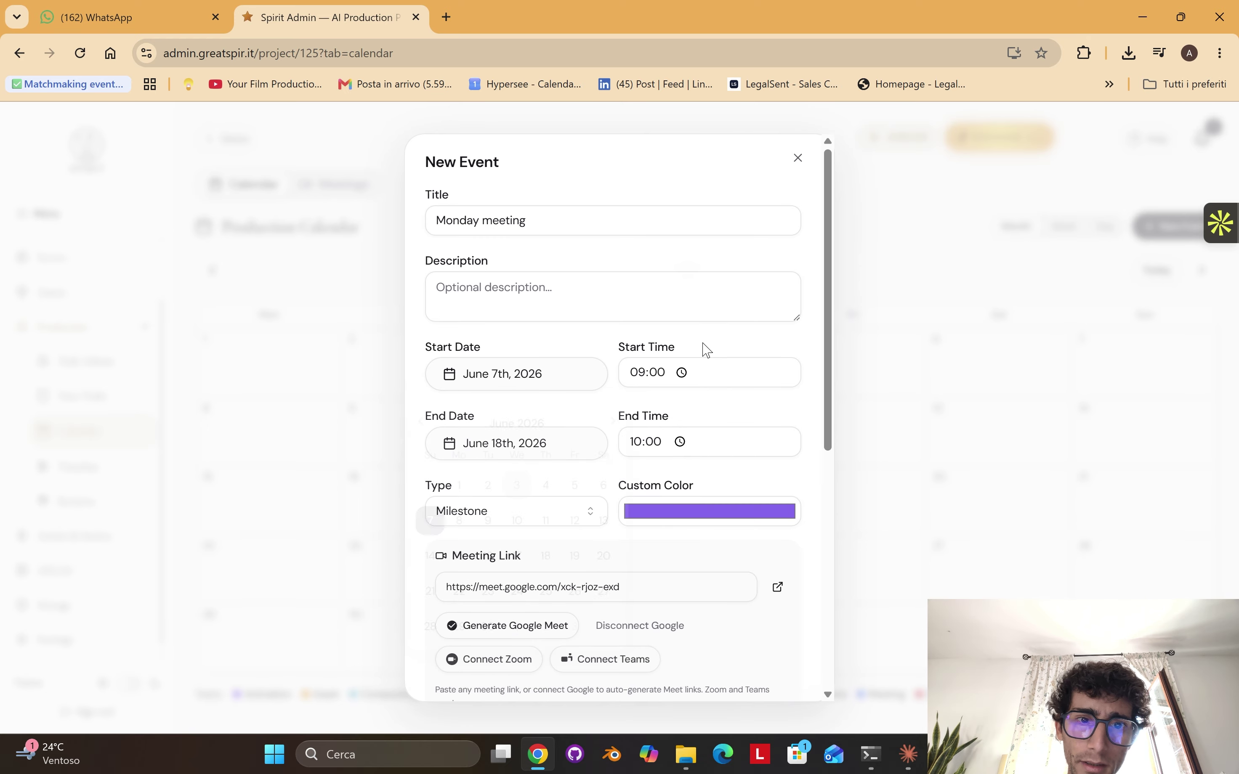
click(553, 445)
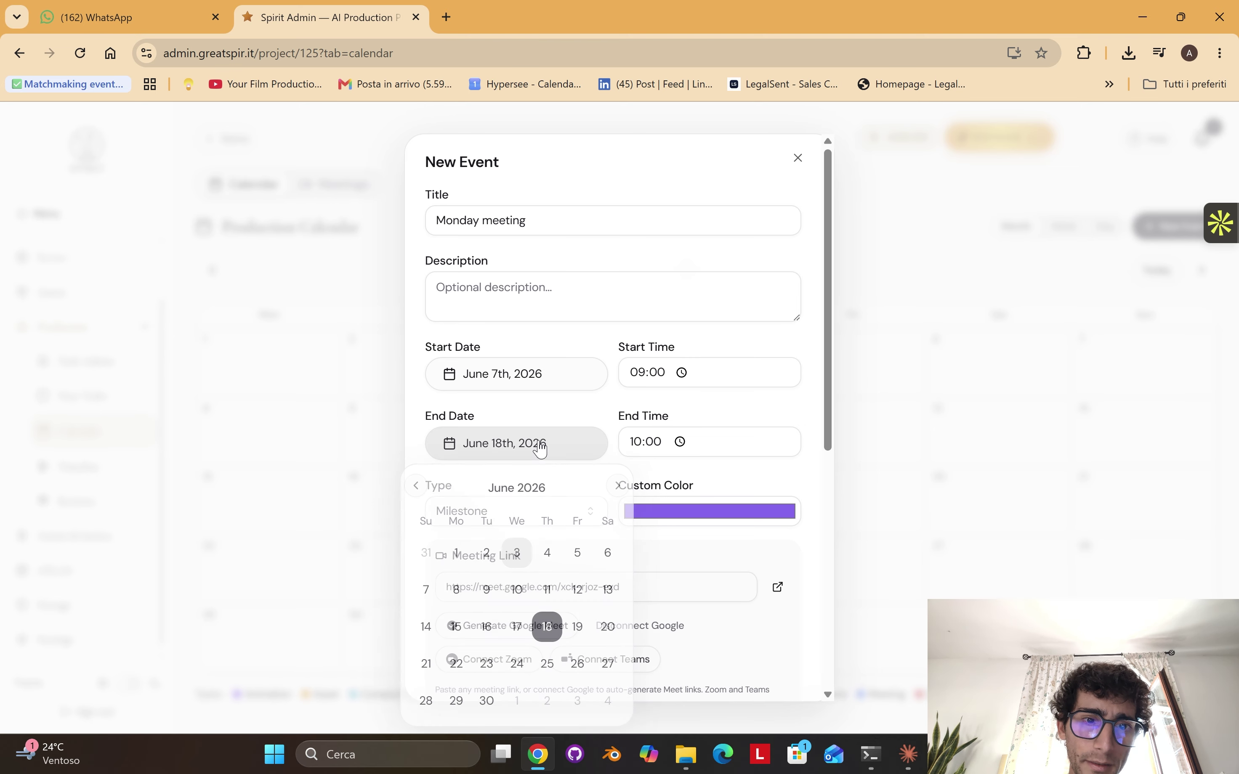
click(428, 590)
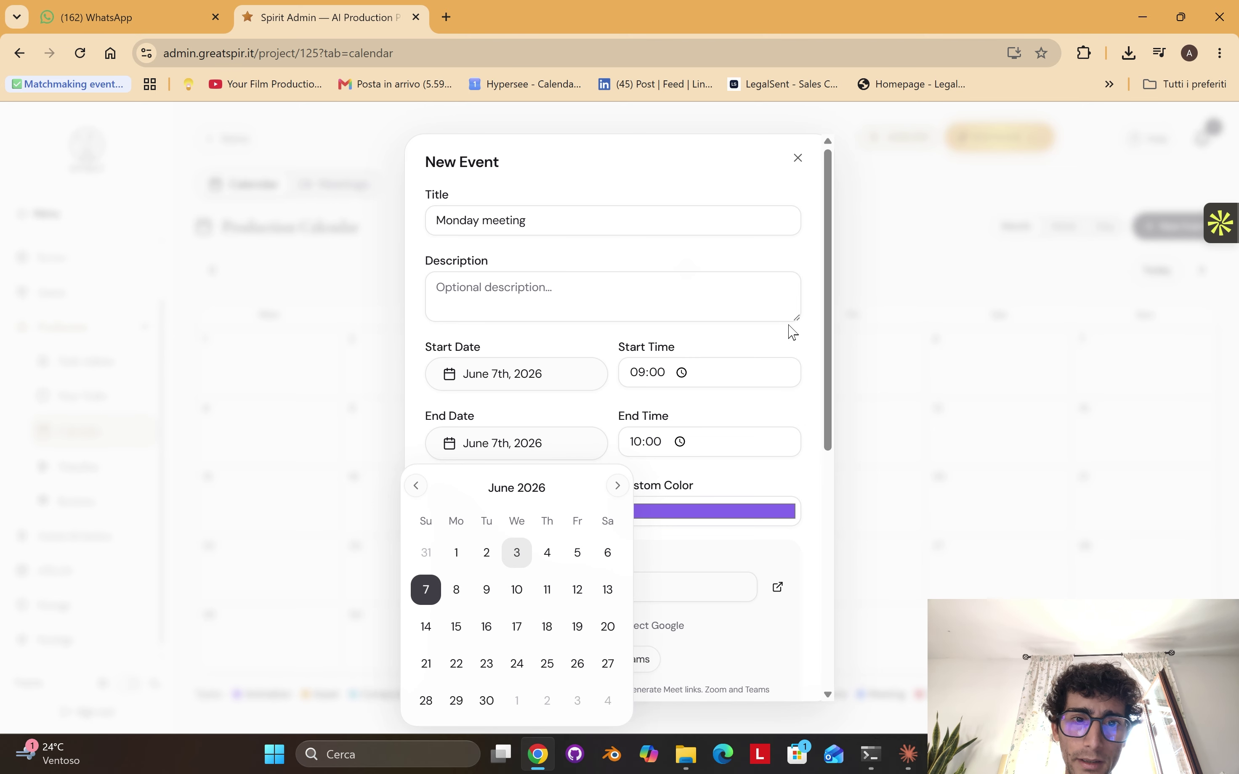
scroll(634, 481, down, 2)
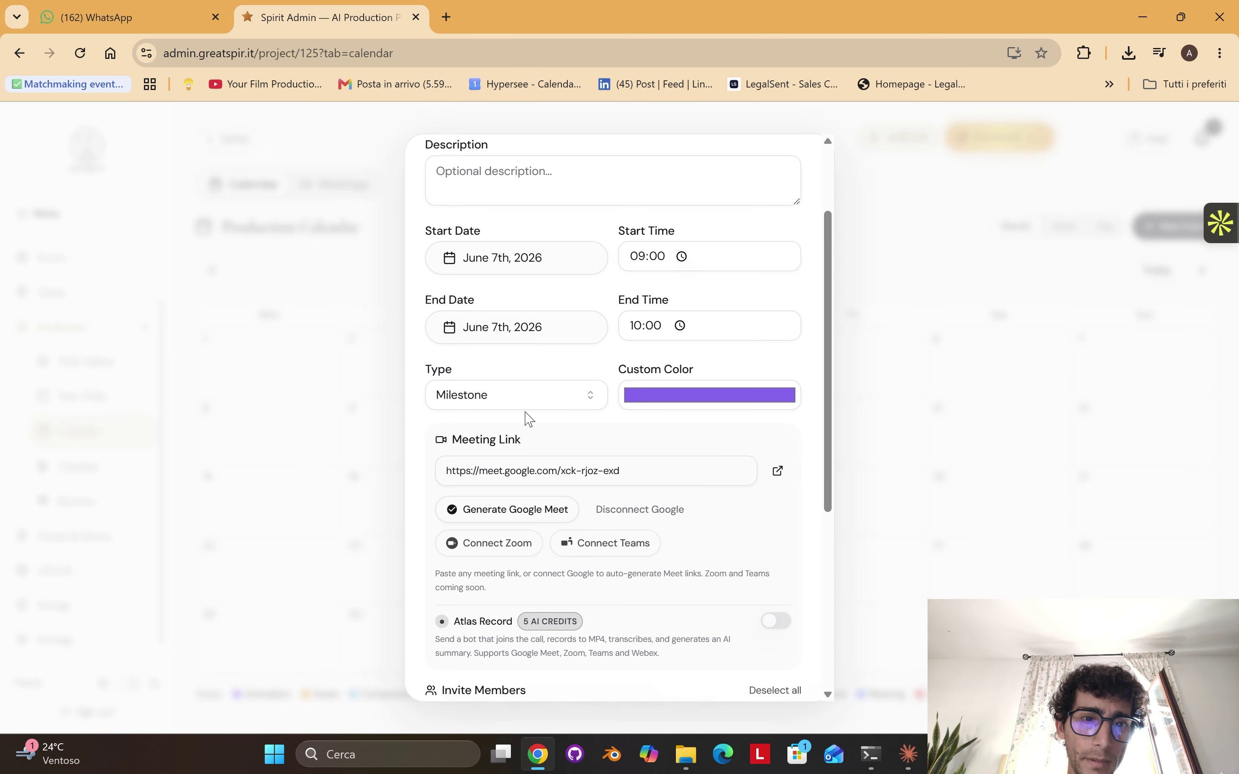
click(523, 399)
click(506, 458)
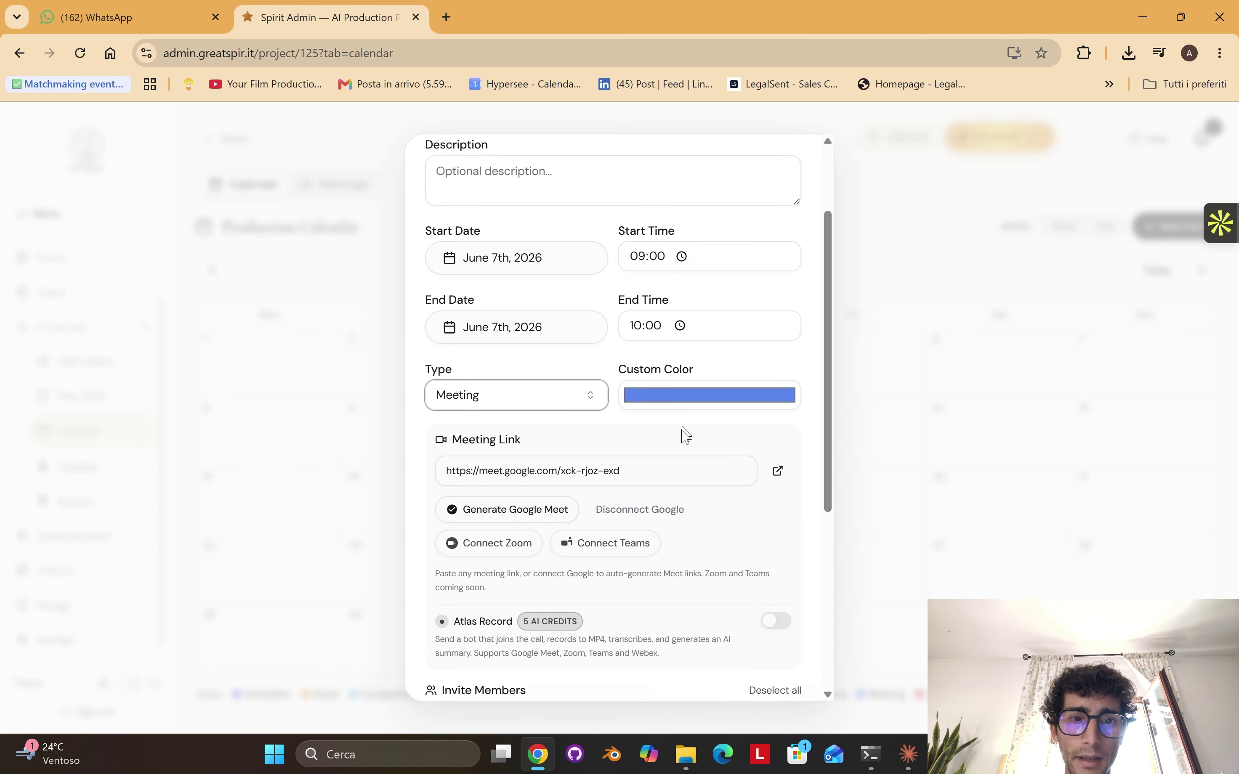
- Enable Atlas Record for the Monday meeting and create the event
scroll(681, 436, down, 4)
click(775, 410)
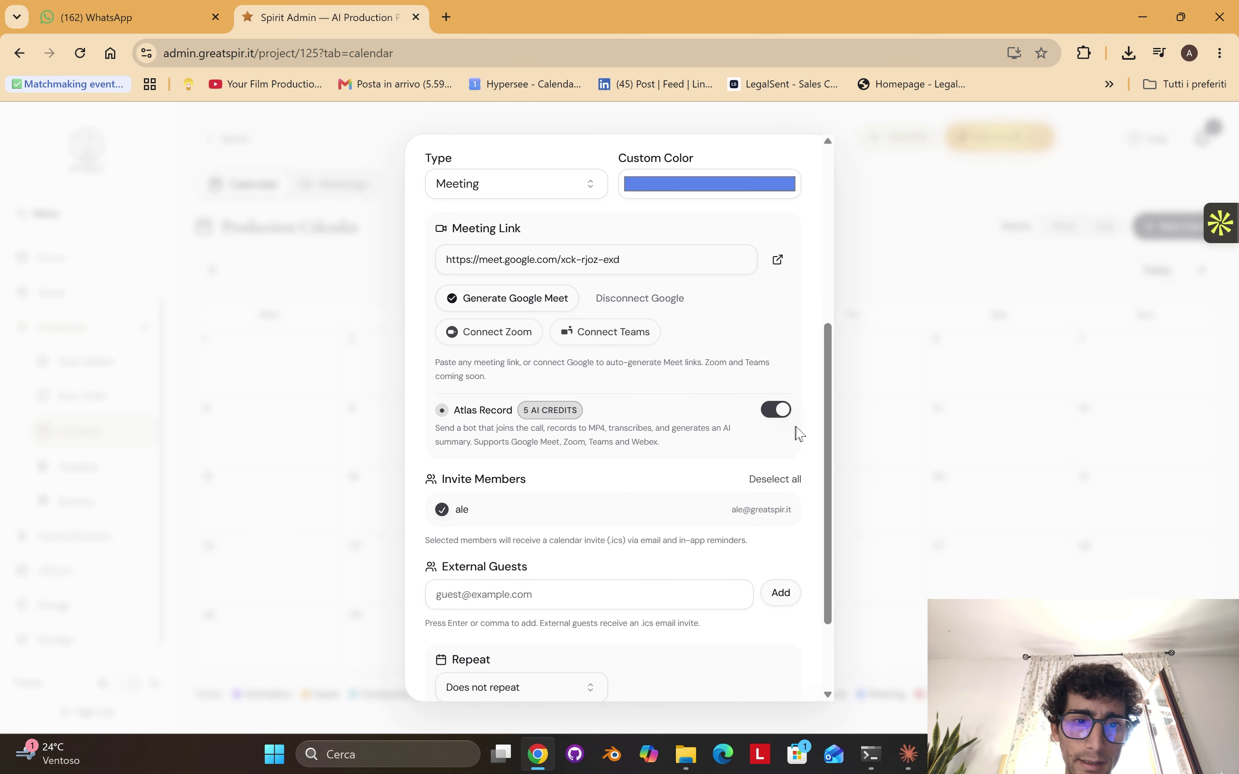
scroll(760, 569, up, 1)
scroll(763, 622, down, 3)
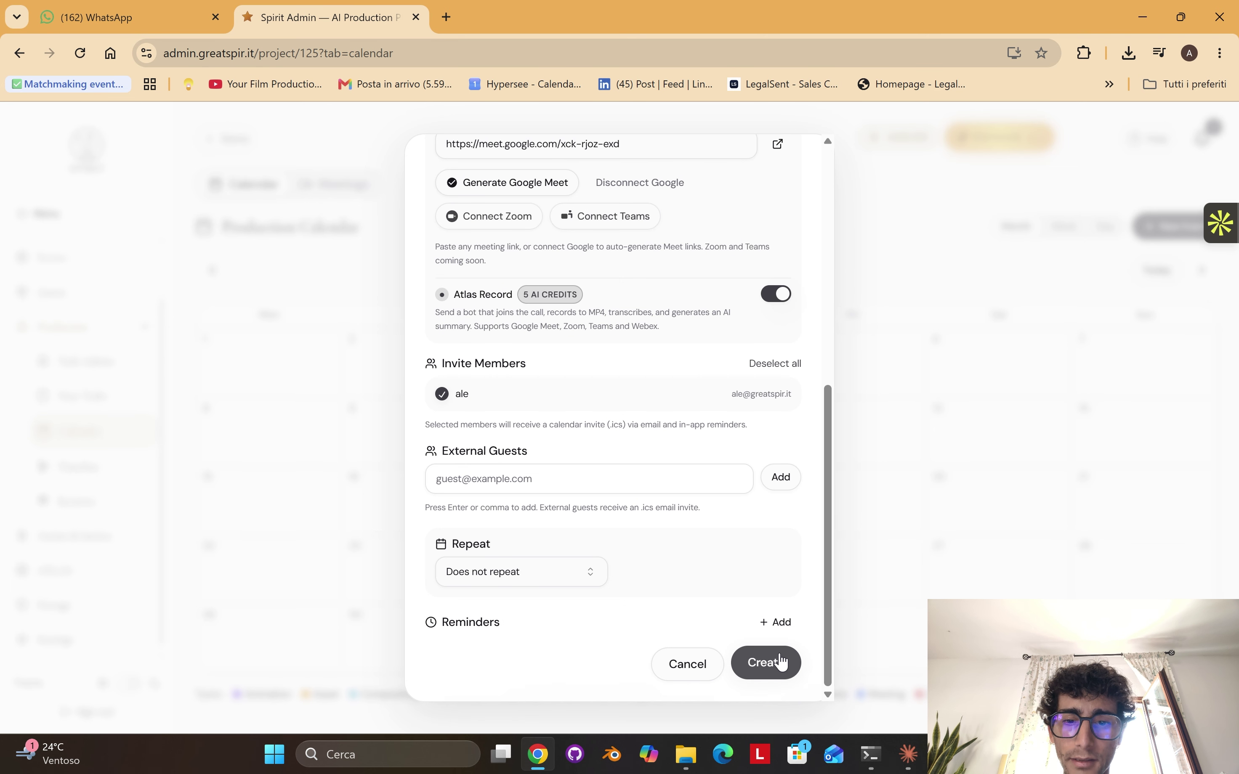
click(796, 679)
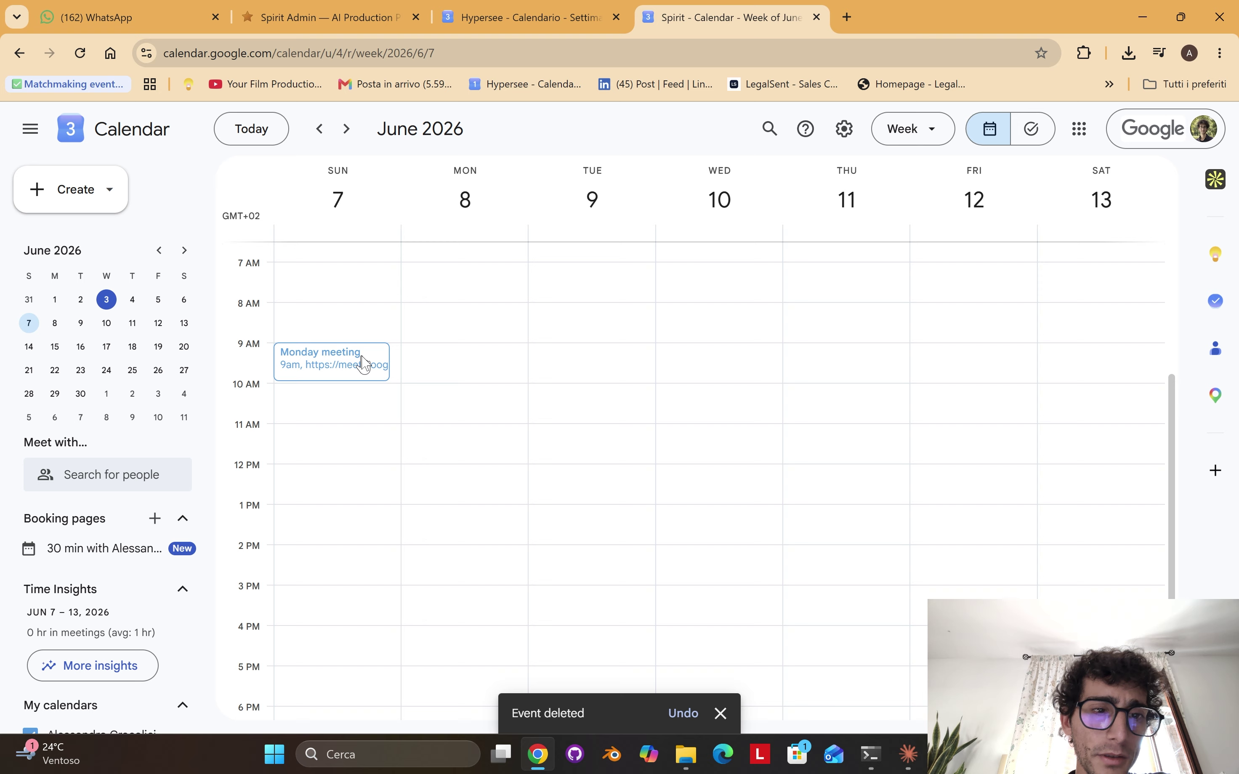
- Open the Monday meeting event on June 7 in Google Calendar
click(364, 364)
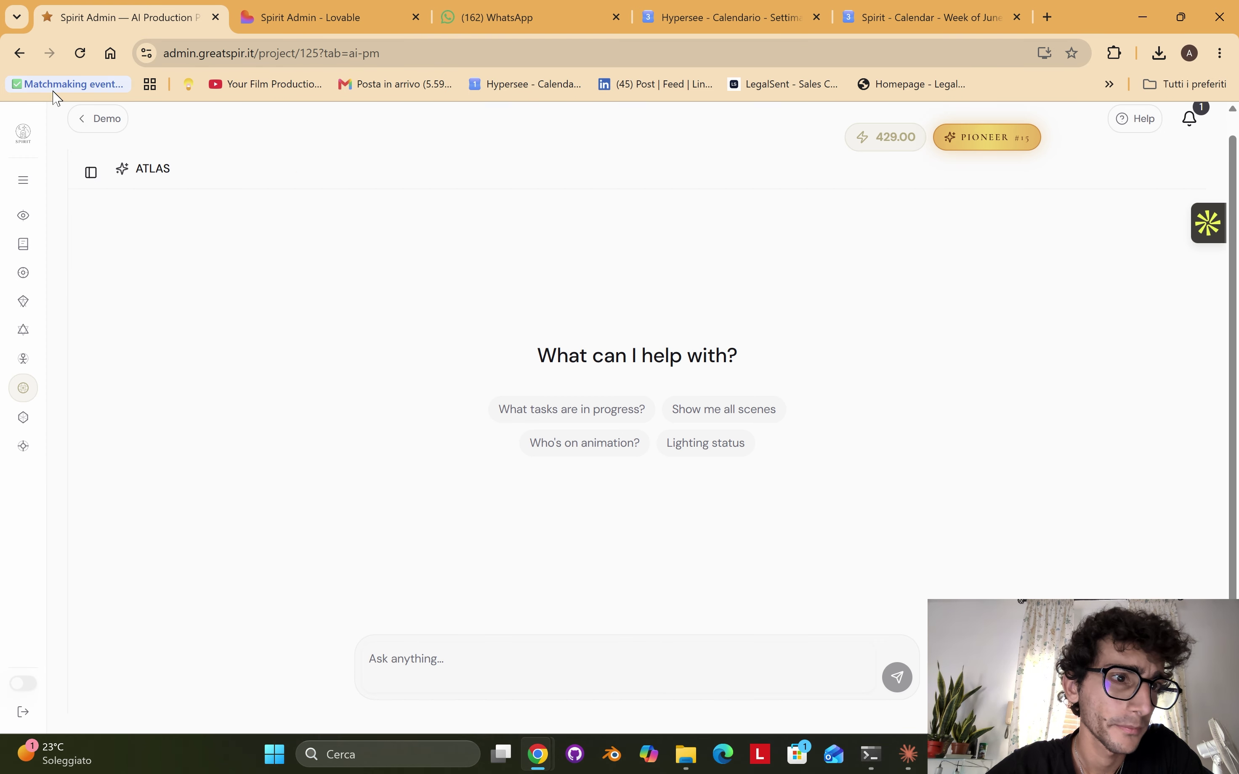
- Ask the ATLAS assistant in Spirit the suggested question "What tasks are in progress?"
click(39, 221)
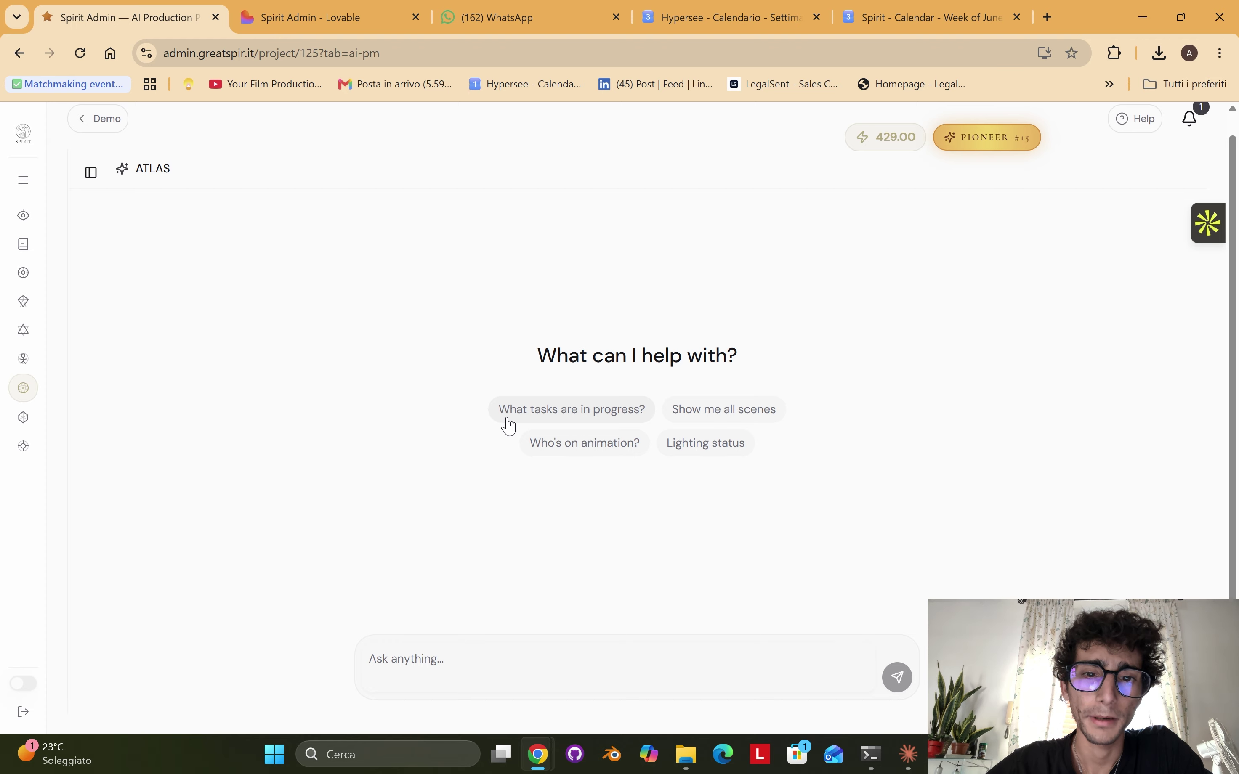
click(534, 420)
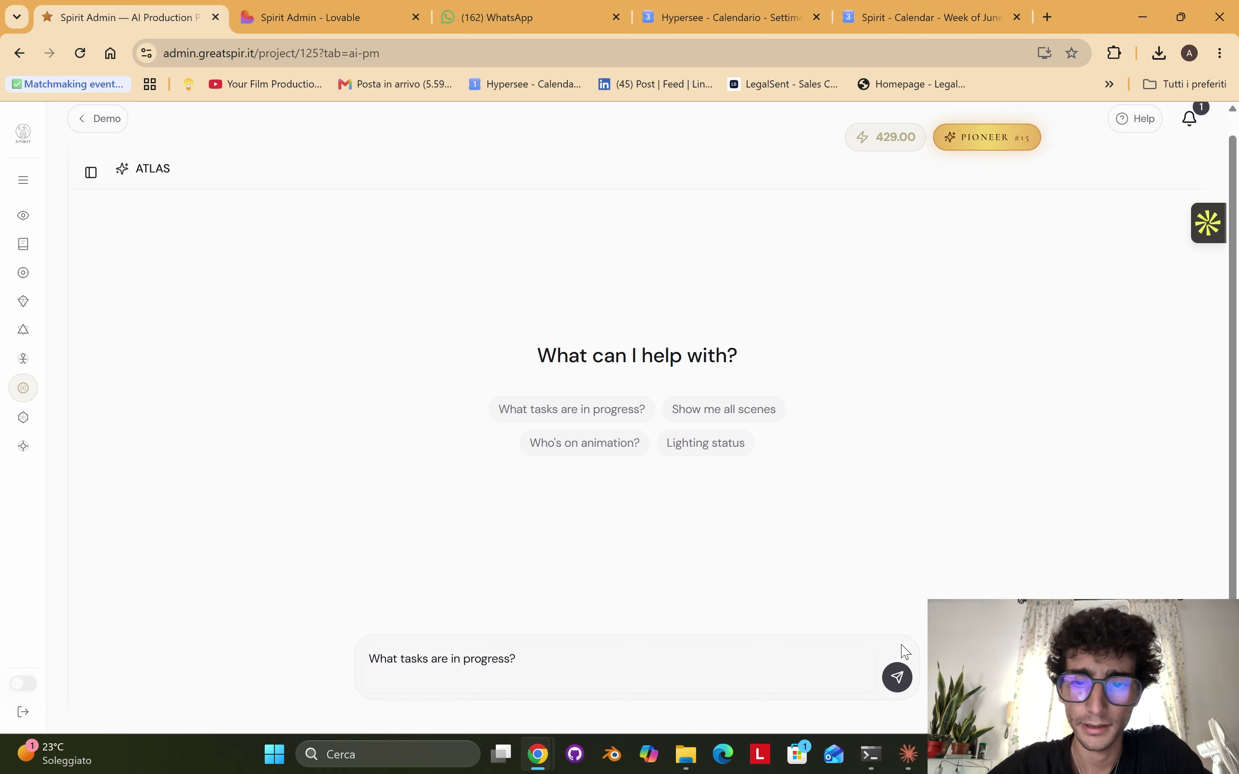
click(897, 677)
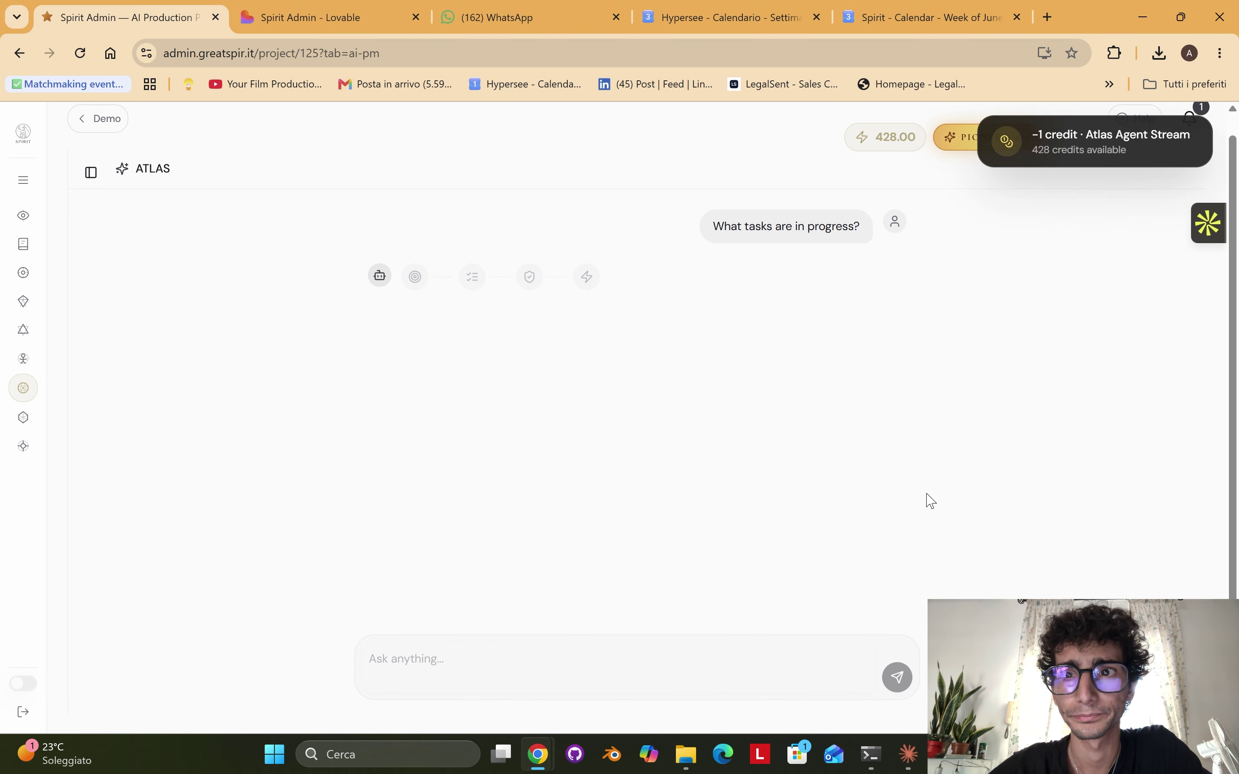
- Copy the task name "Demo task" from the ATLAS answer and send the follow-up "Demo task tell me more"
double_click(429, 302)
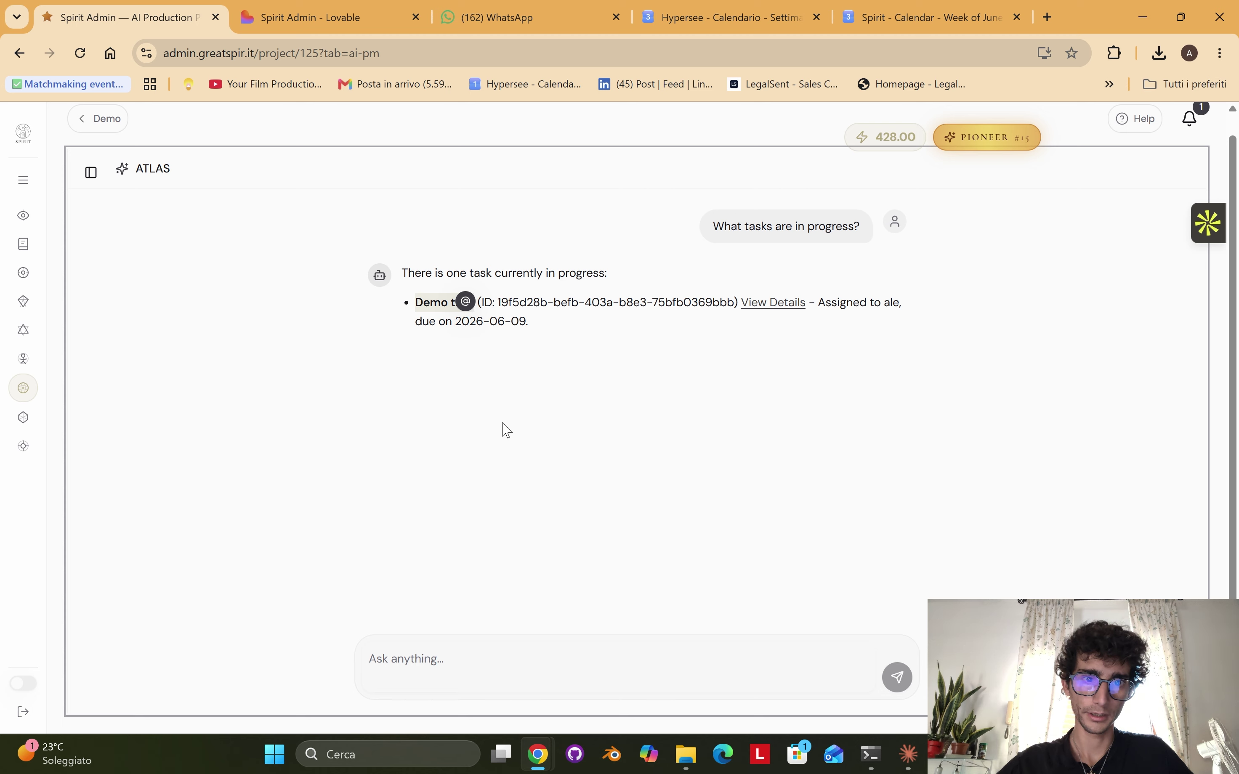
click(659, 434)
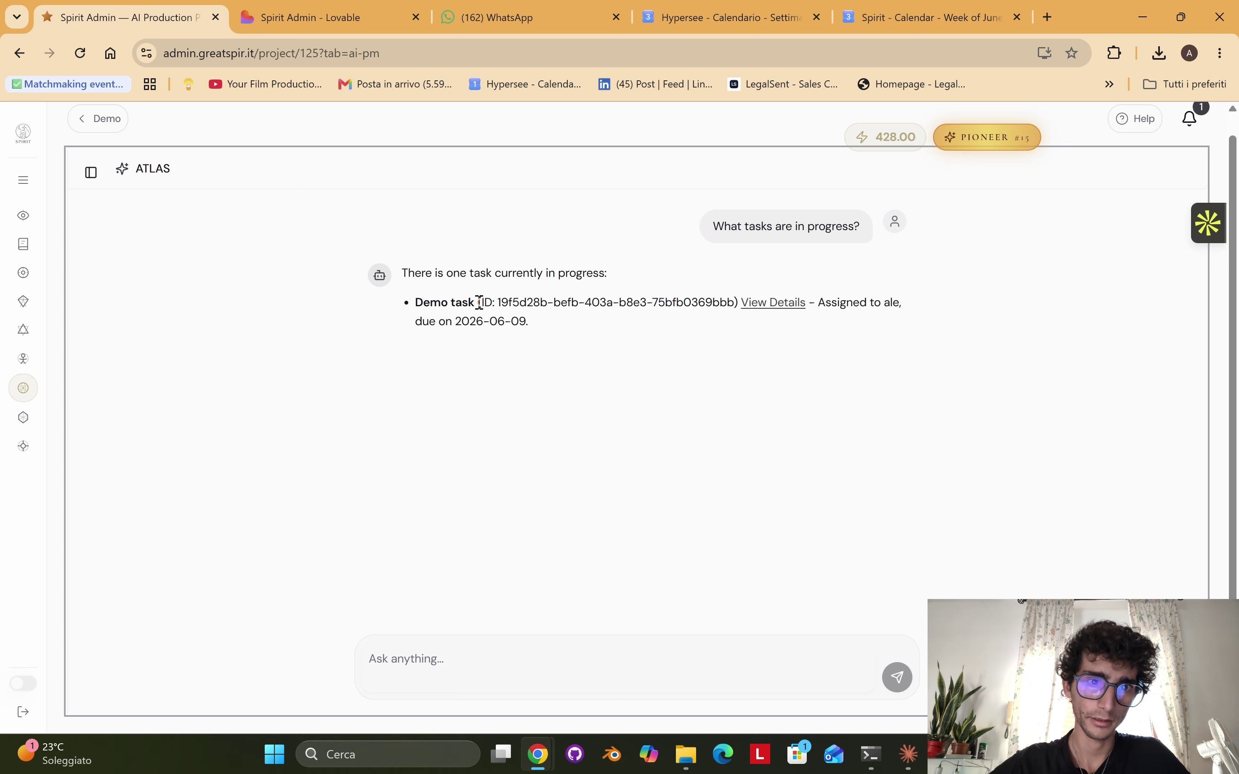
drag(480, 302, 416, 304)
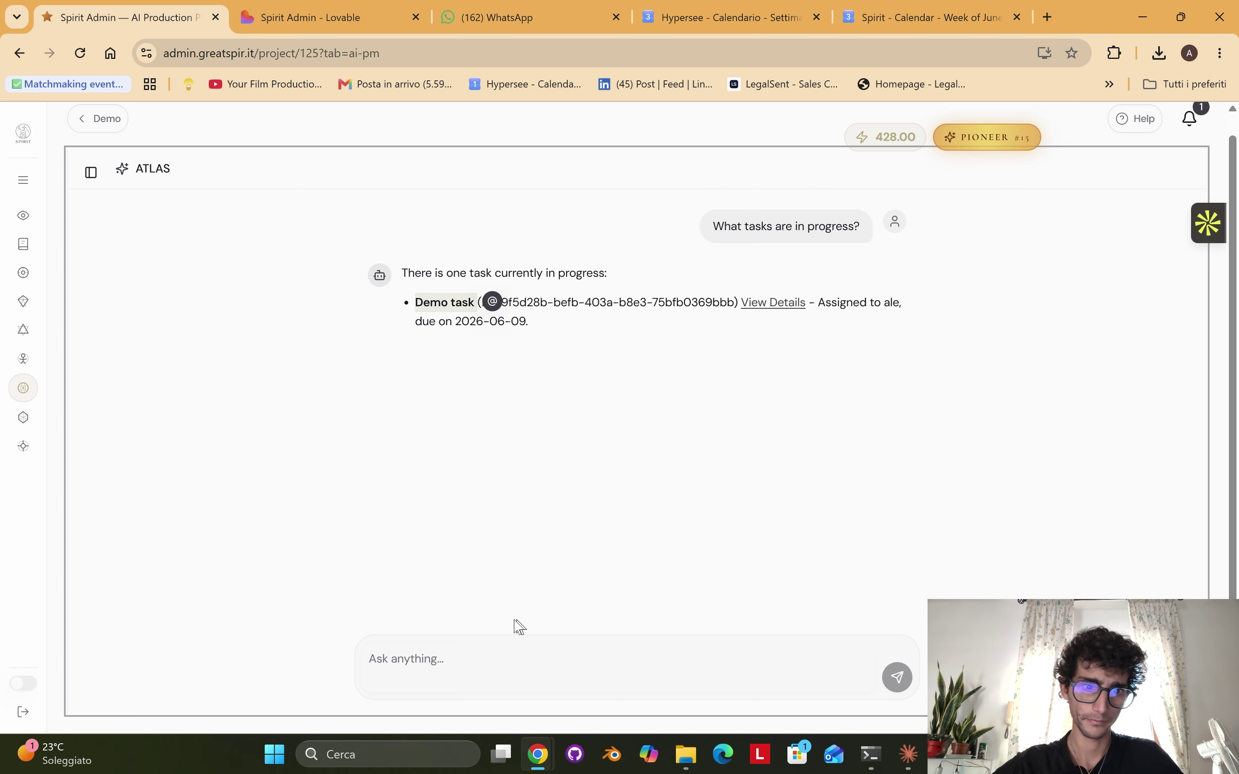
key(ctrl+c)
click(464, 649)
key(ctrl+v)
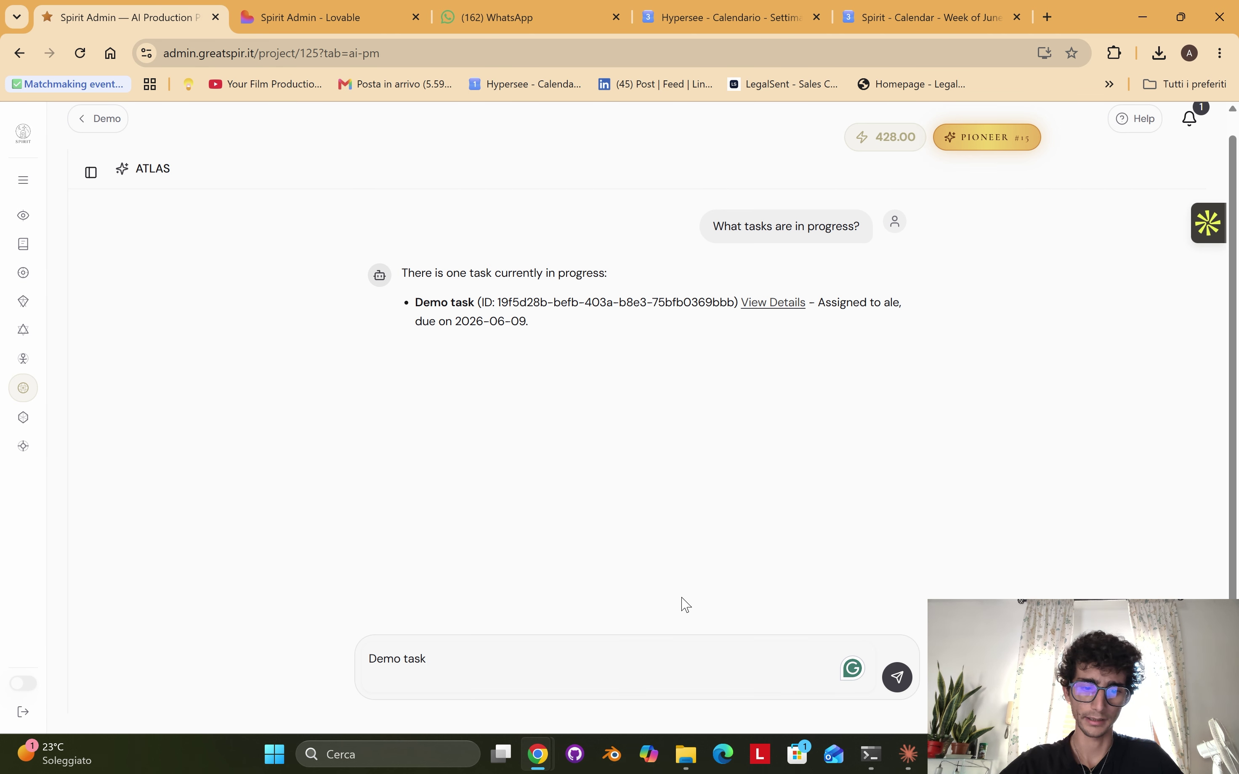
text(tell me more)
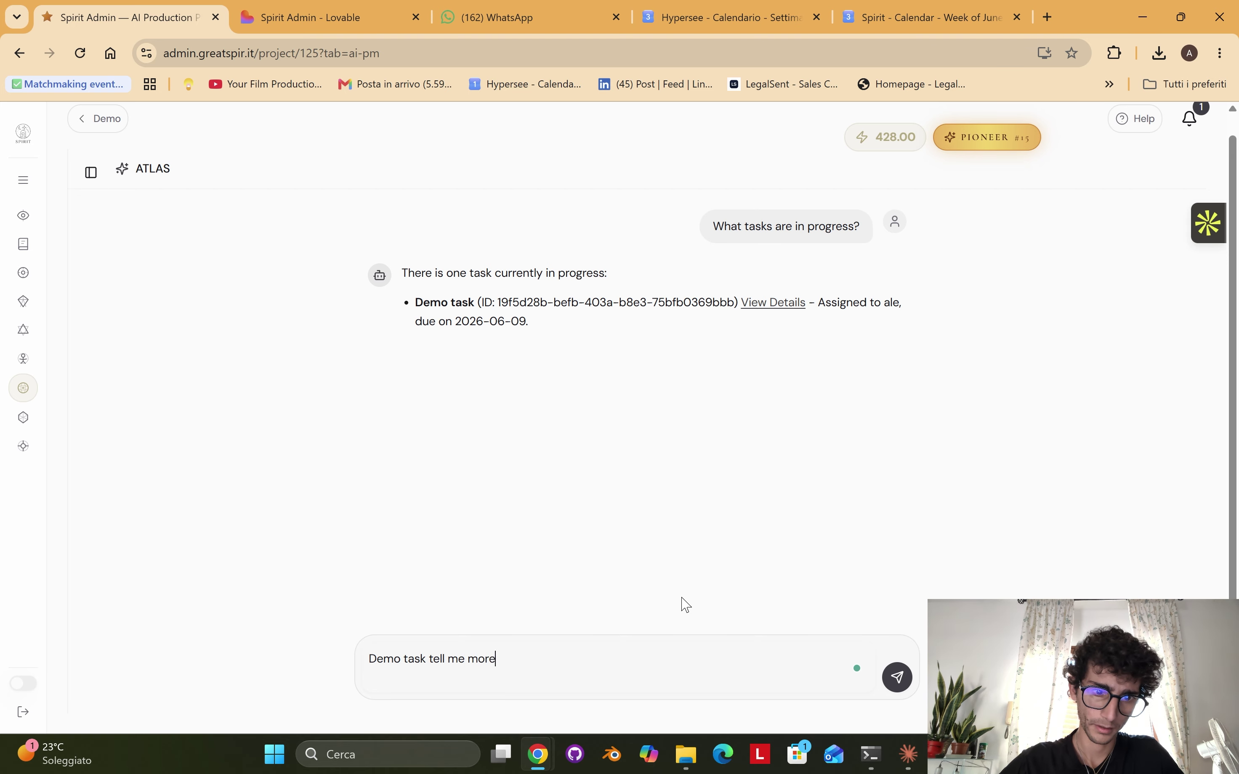
key(Return)
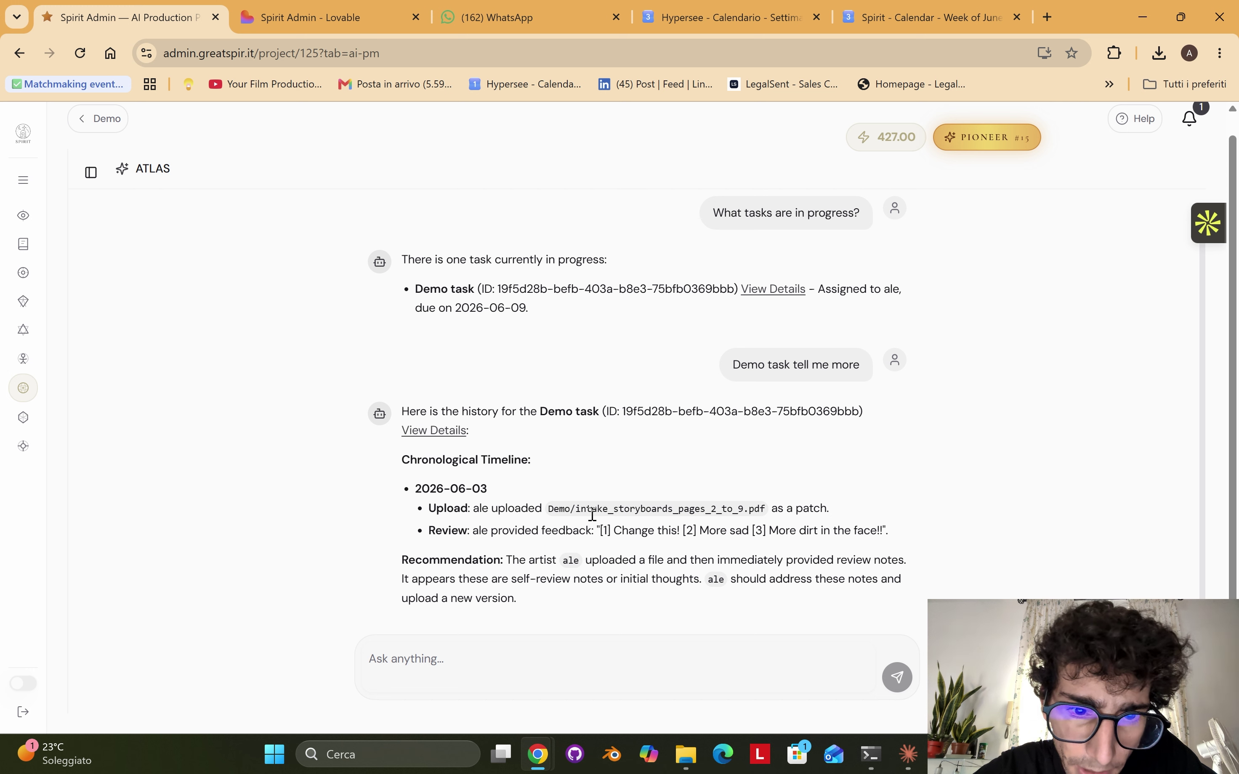
- Read the upload and review feedback entries in the ATLAS history of the Demo task
drag(477, 534, 670, 531)
click(629, 532)
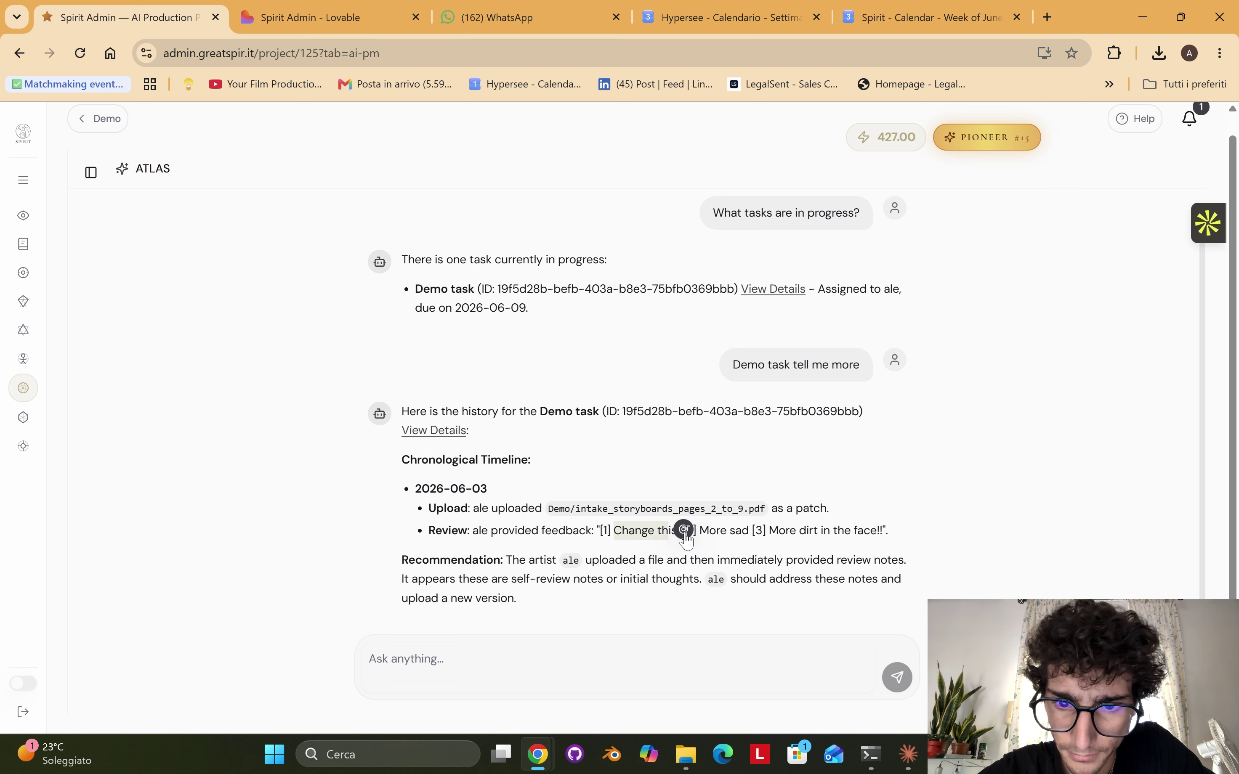
click(684, 531)
scroll(752, 532, up, 1)
scroll(737, 534, down, 1)
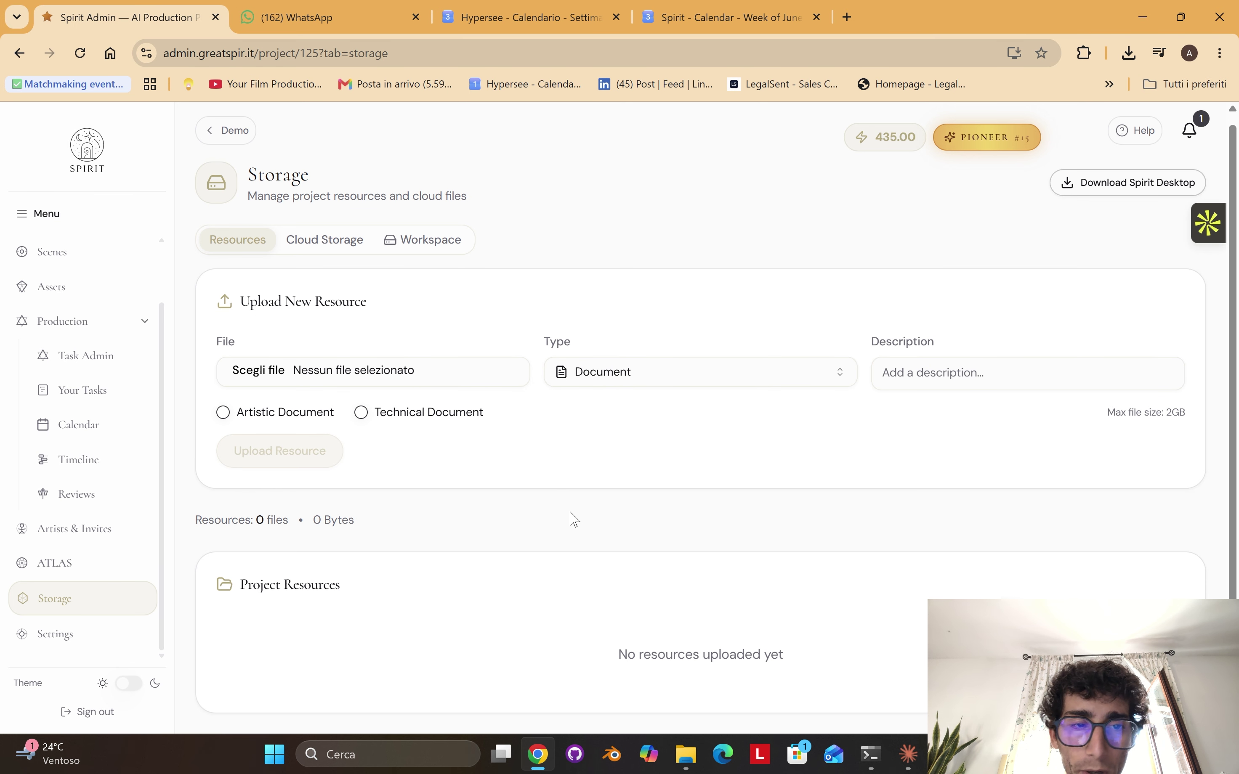
- View the Demo project's cloud storage overview and files, and return to the workspace's project list
click(345, 244)
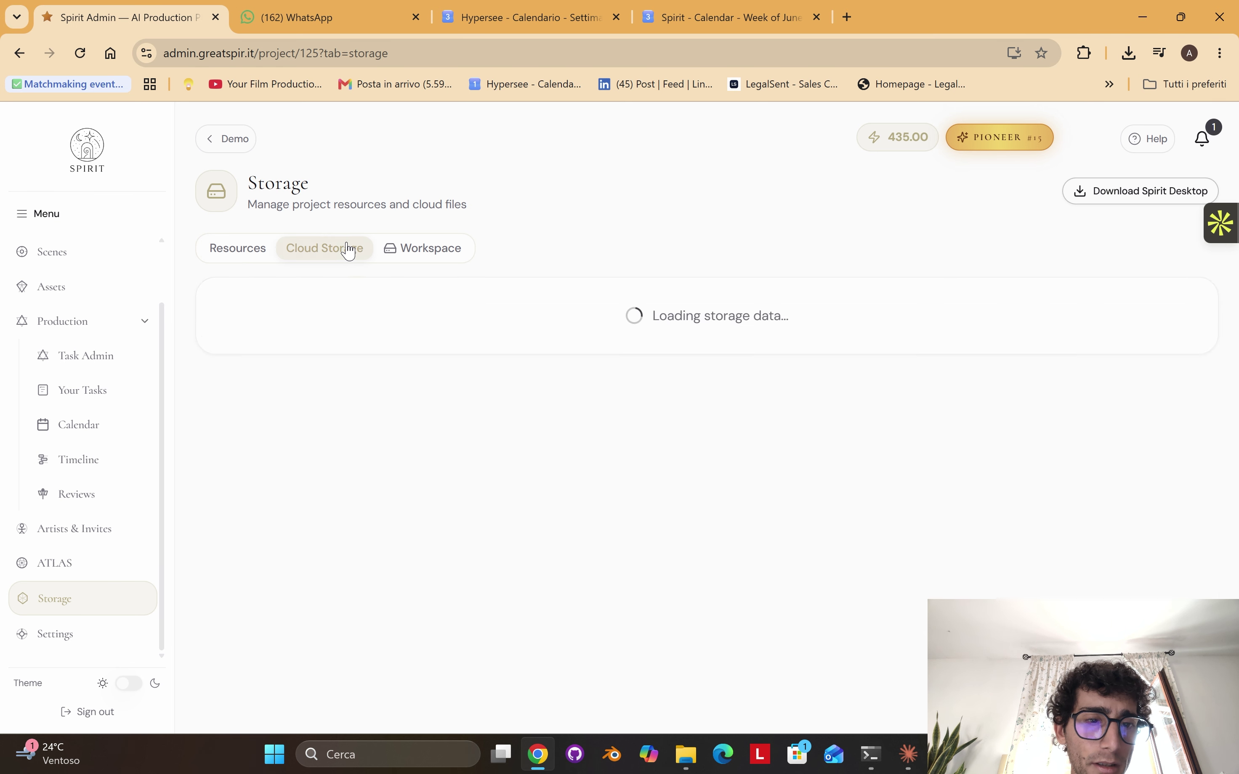
scroll(578, 581, down, 1)
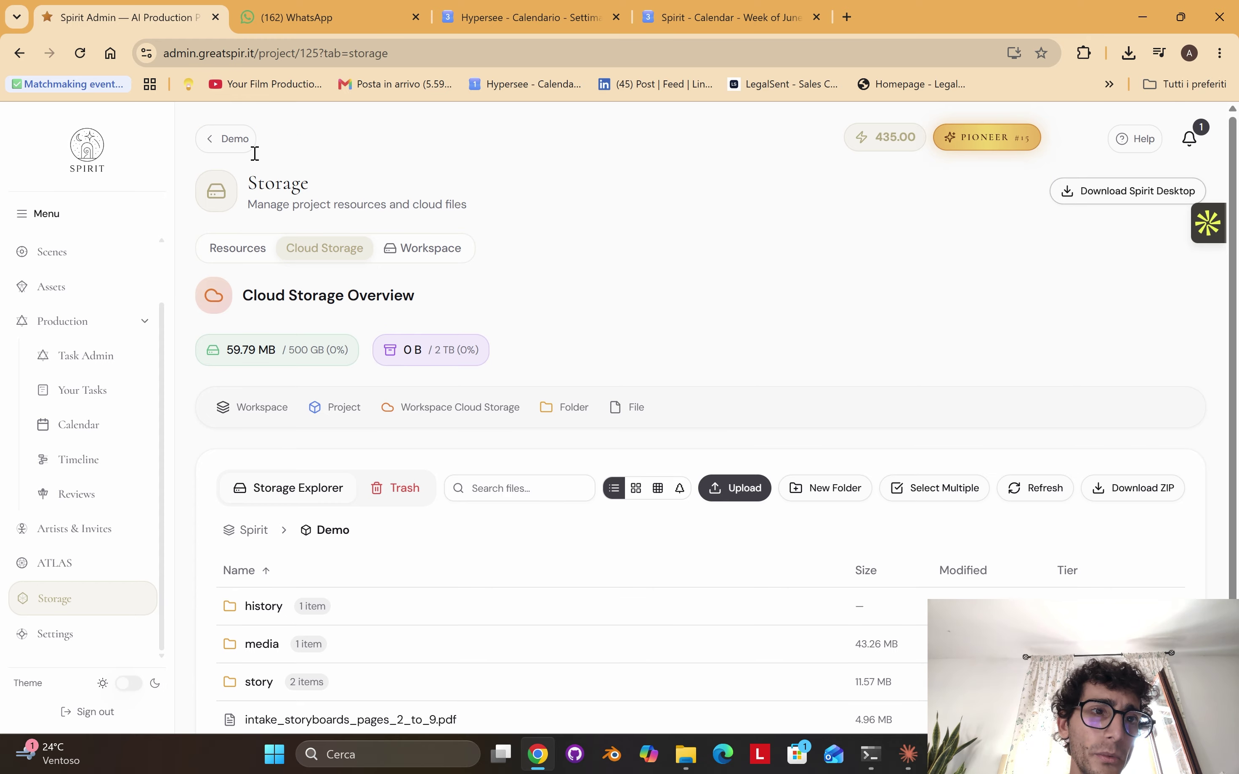
scroll(253, 153, up, 1)
click(235, 139)
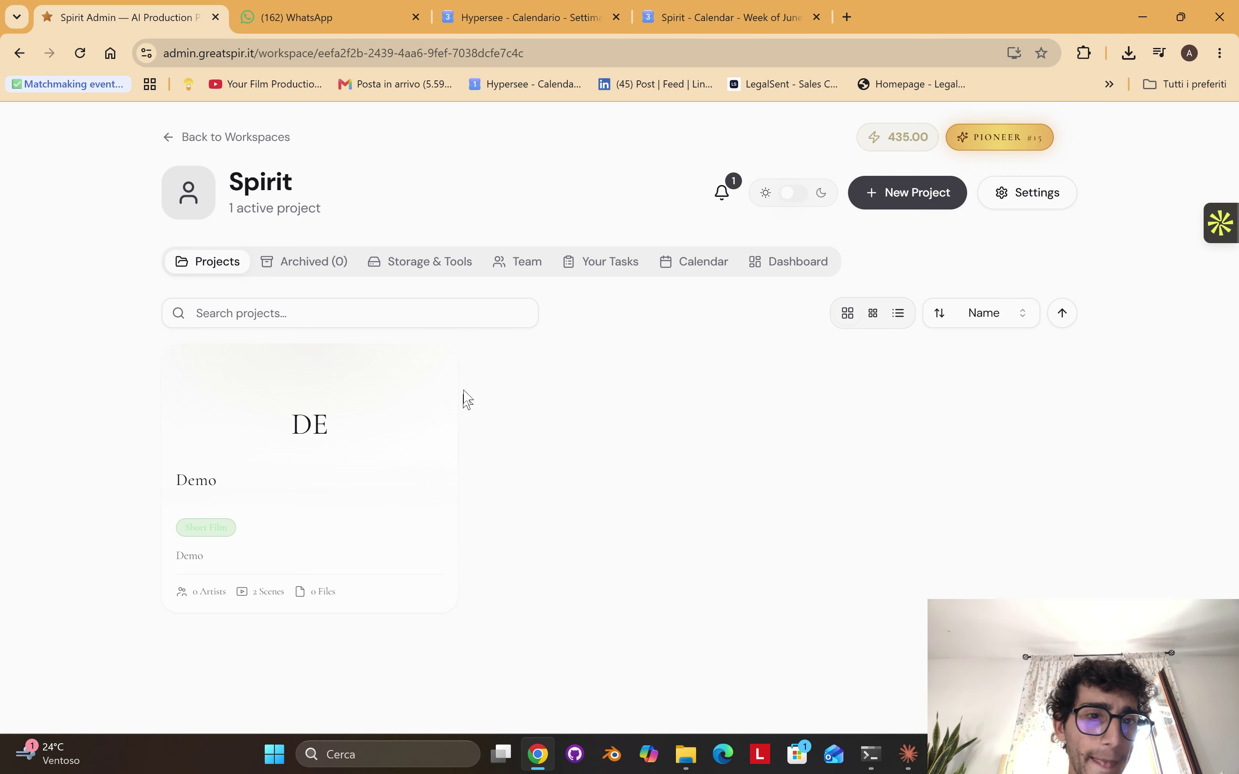
- Upload gatti_25.mp4, Fountain_Zoo_Pool_v02.mp4 and Fountain_Zoo_Pool_v03.mov from the Desktop folder into the workspace's cloud storage folder, Workspace Storage
click(443, 273)
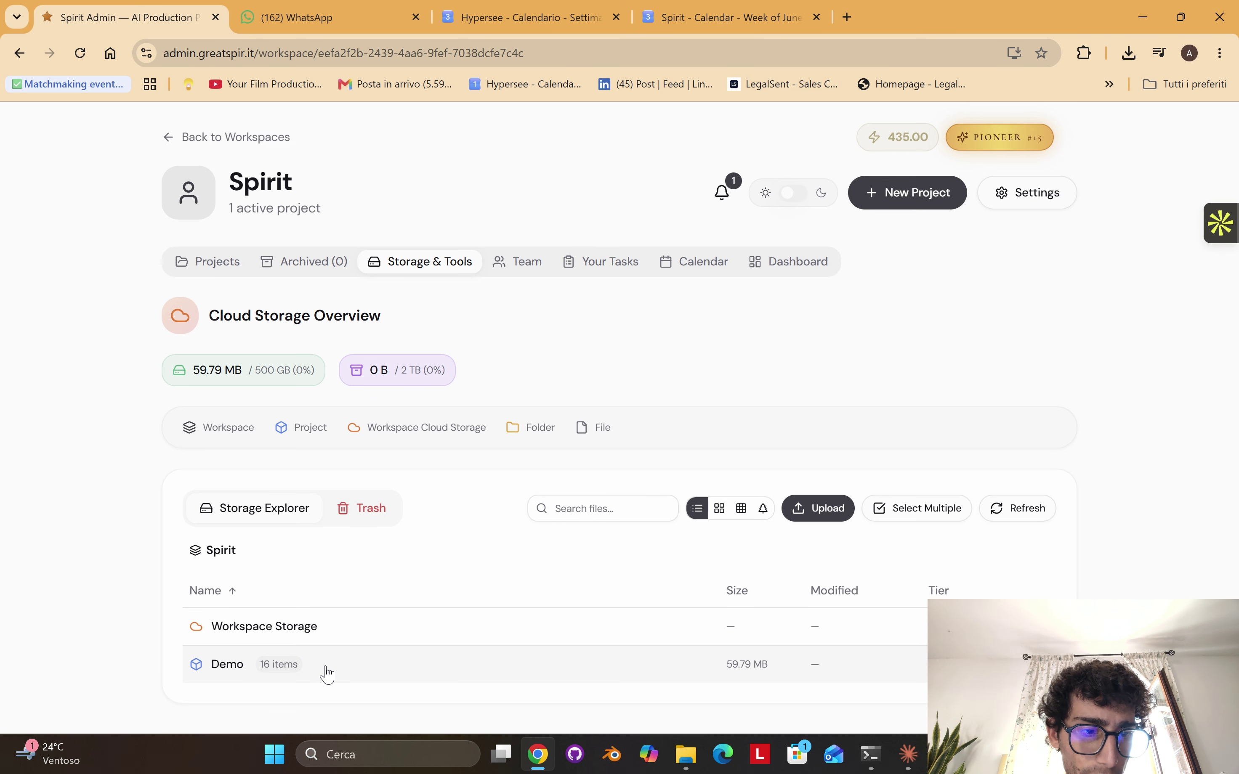
click(347, 640)
scroll(589, 536, down, 1)
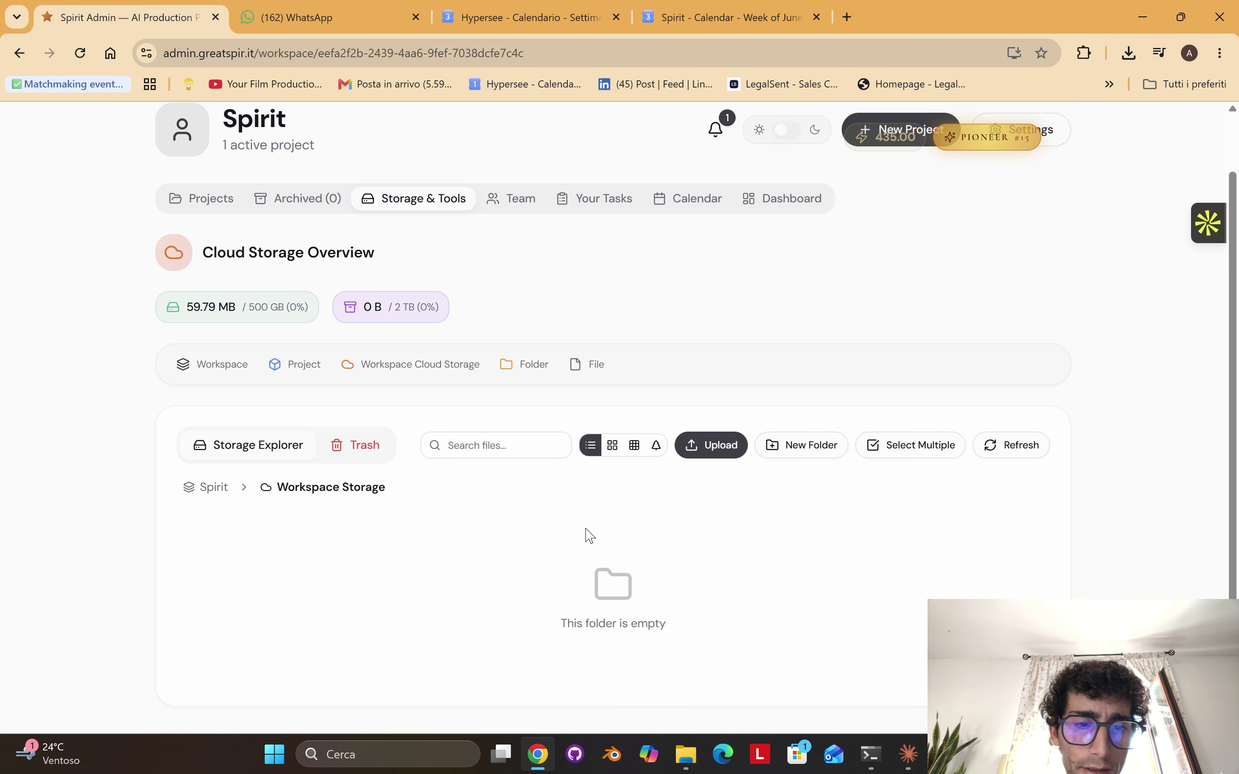
click(686, 755)
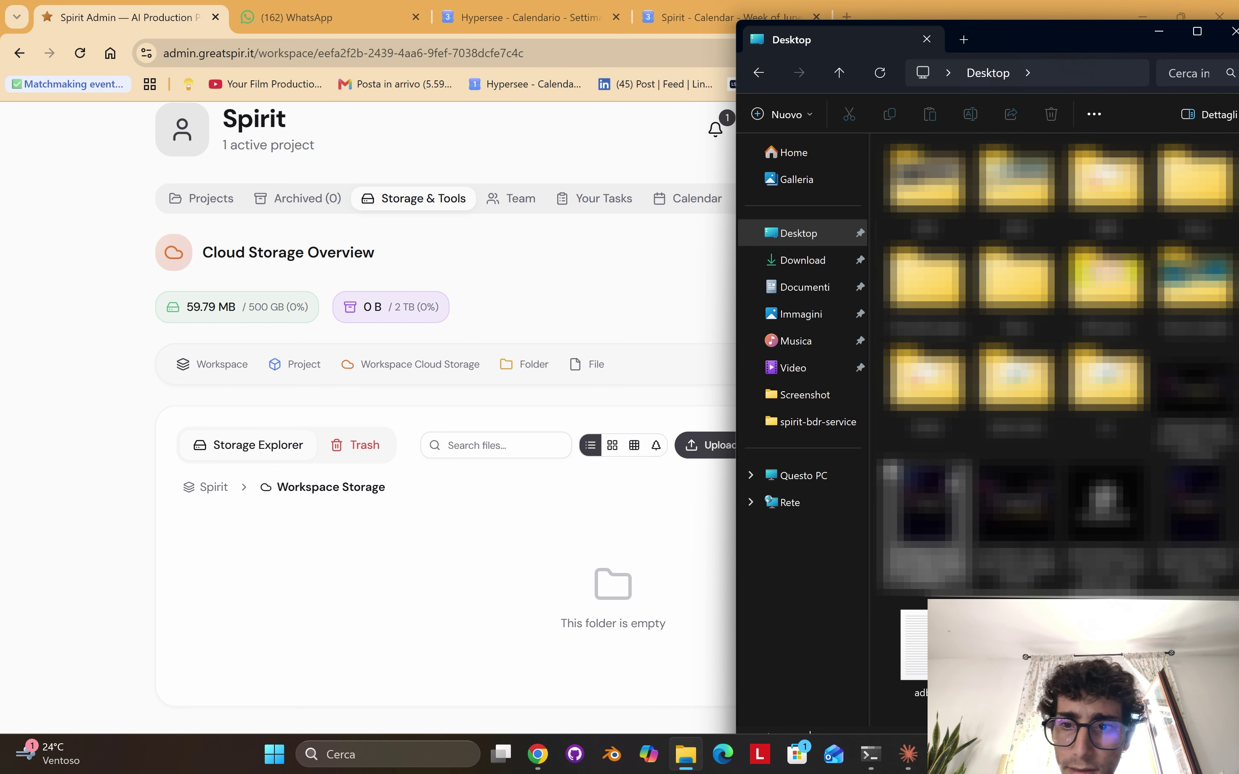
scroll(1059, 359, down, 5)
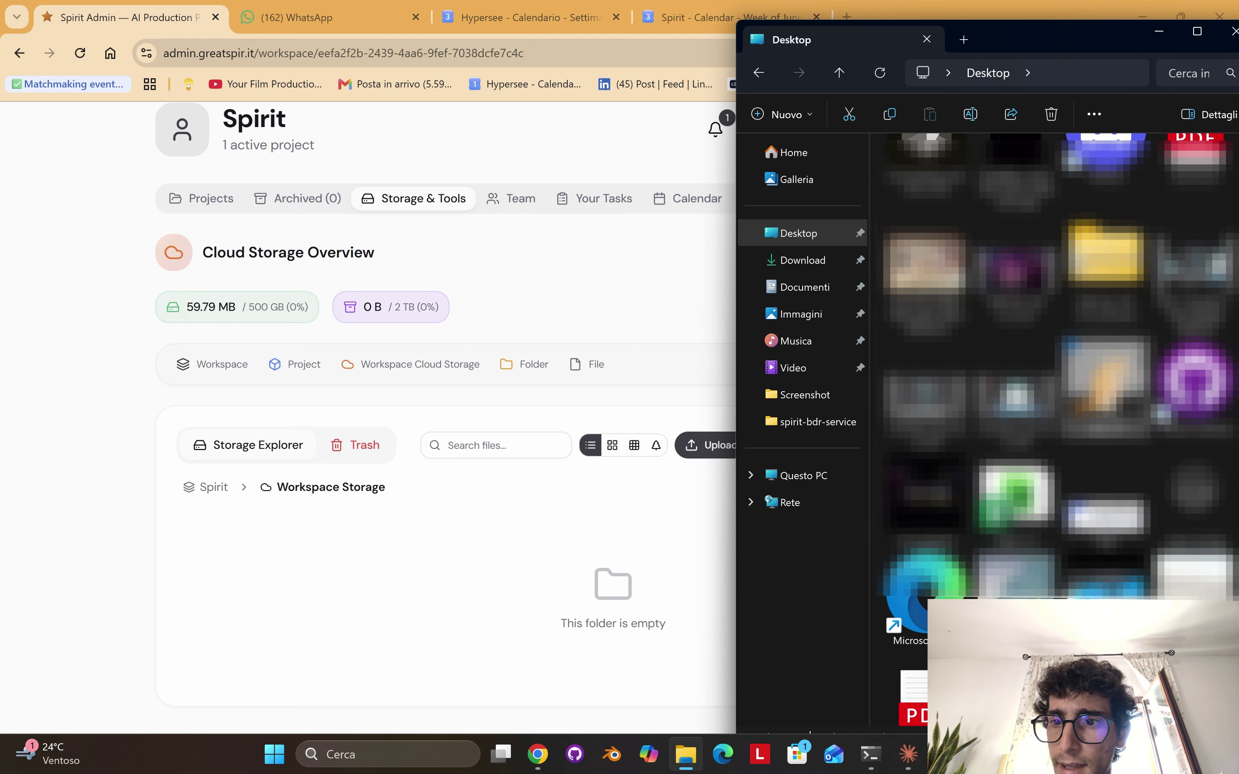
drag(1149, 446, 599, 566)
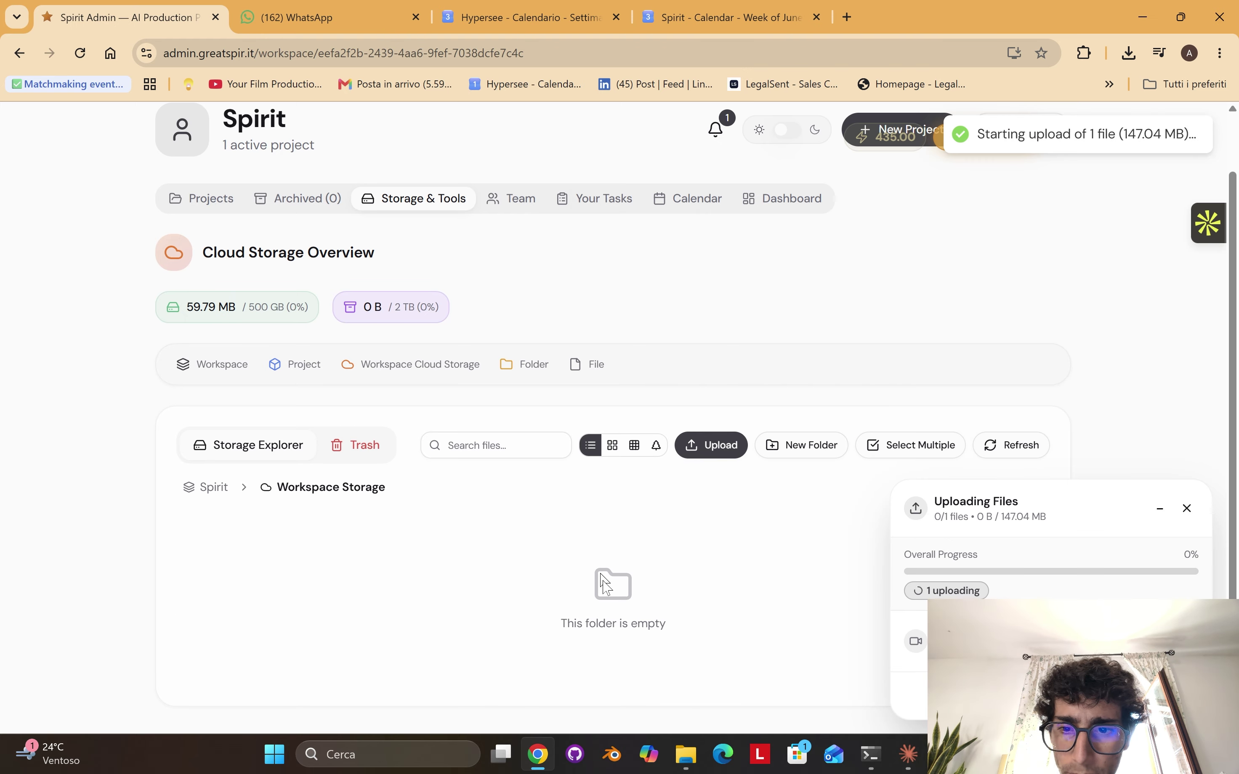
click(688, 752)
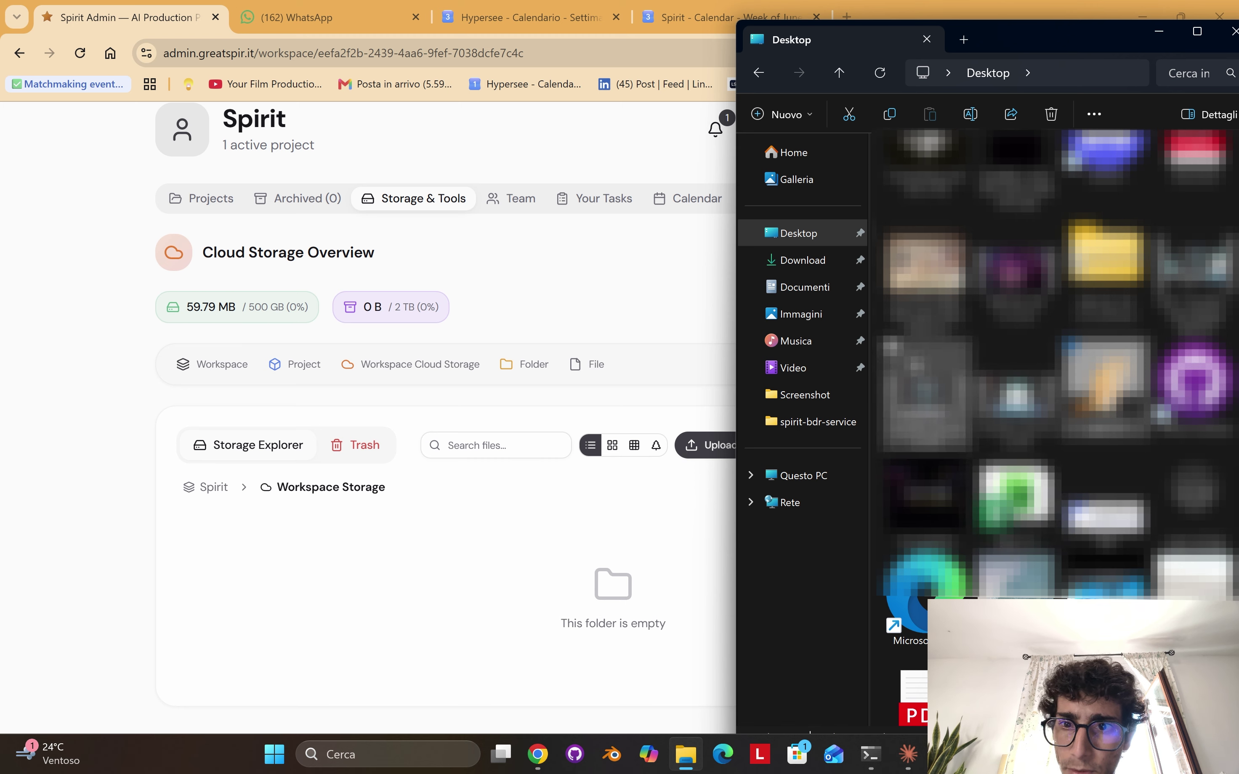
drag(1013, 394, 528, 572)
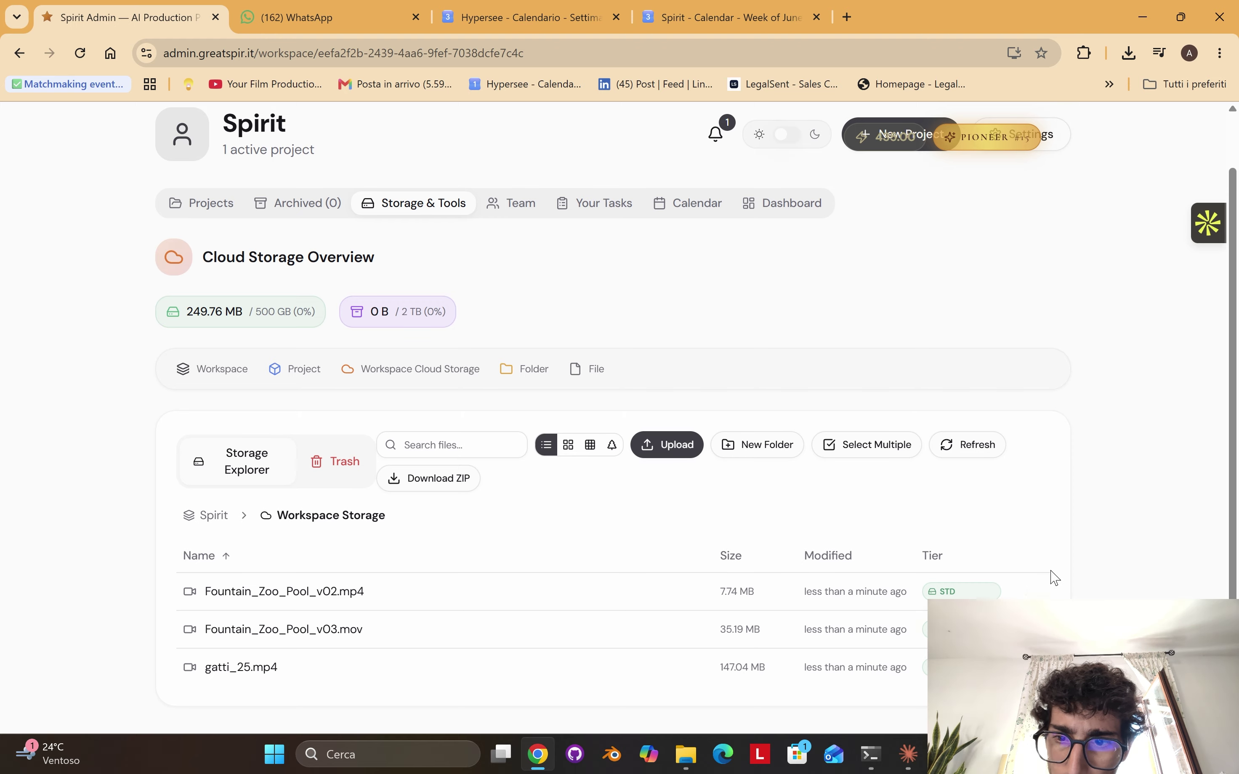
- Start creating a public link for Fountain_Zoo_Pool_v02.mp4 and review the expiration options, keeping 7 days
click(1026, 591)
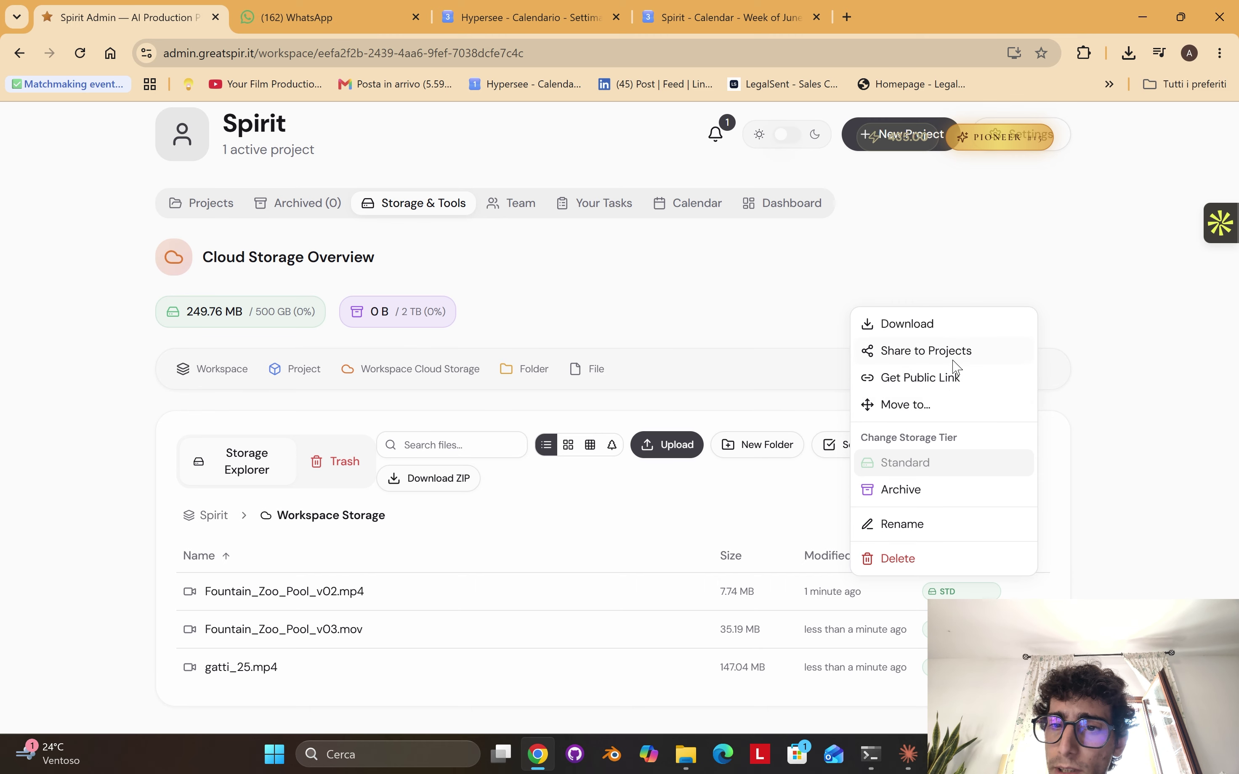
click(946, 380)
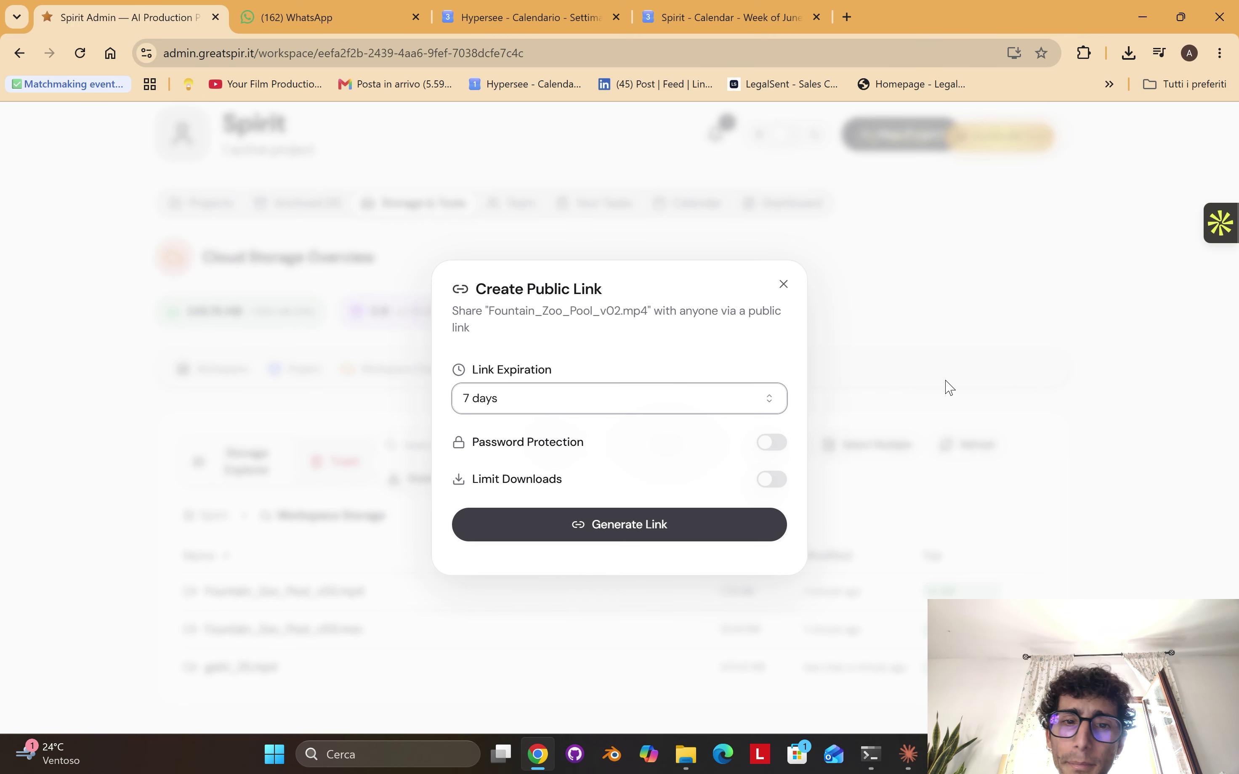
click(772, 442)
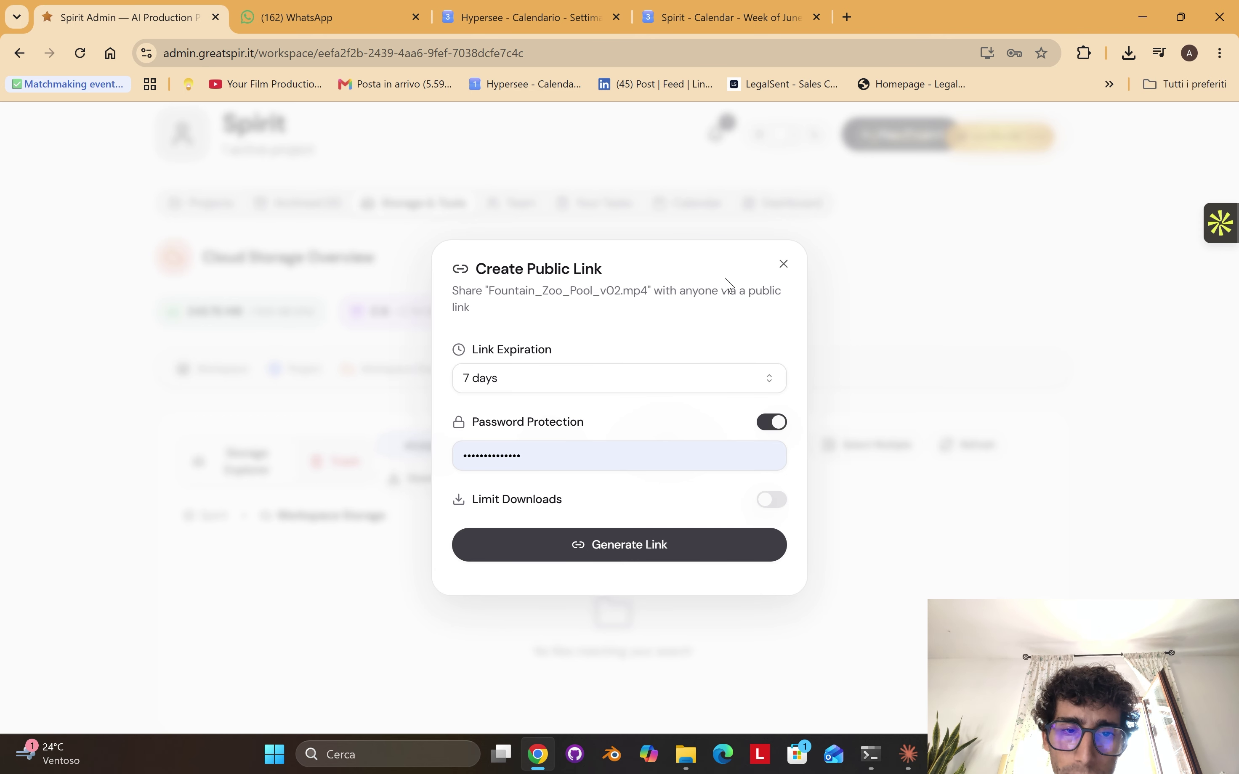
click(772, 423)
click(589, 406)
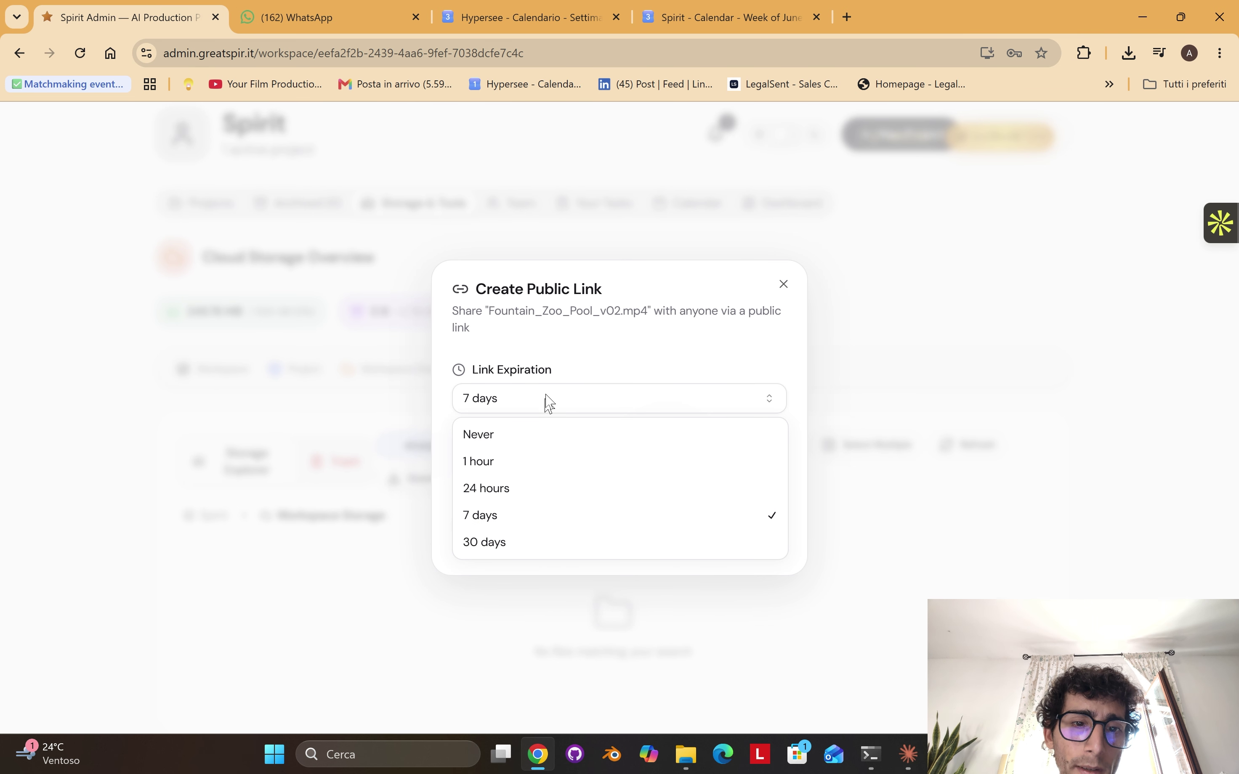
click(577, 366)
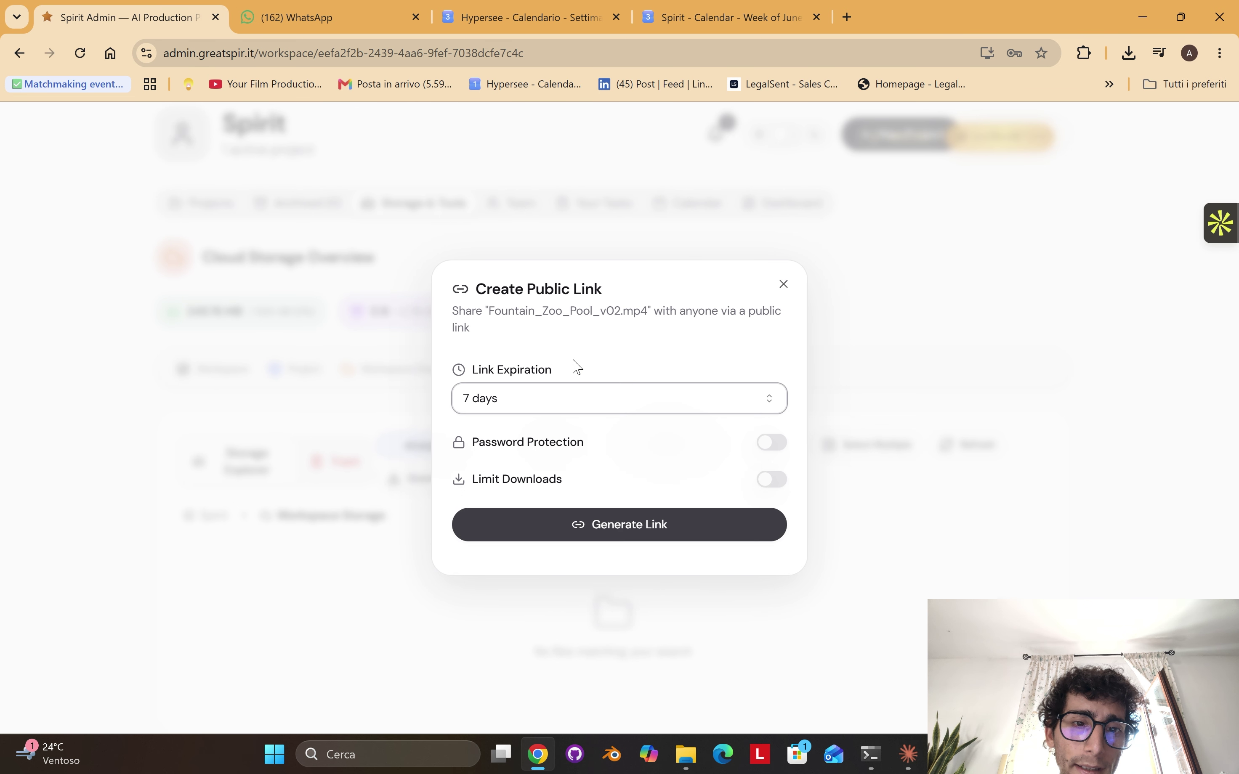
click(522, 407)
click(615, 364)
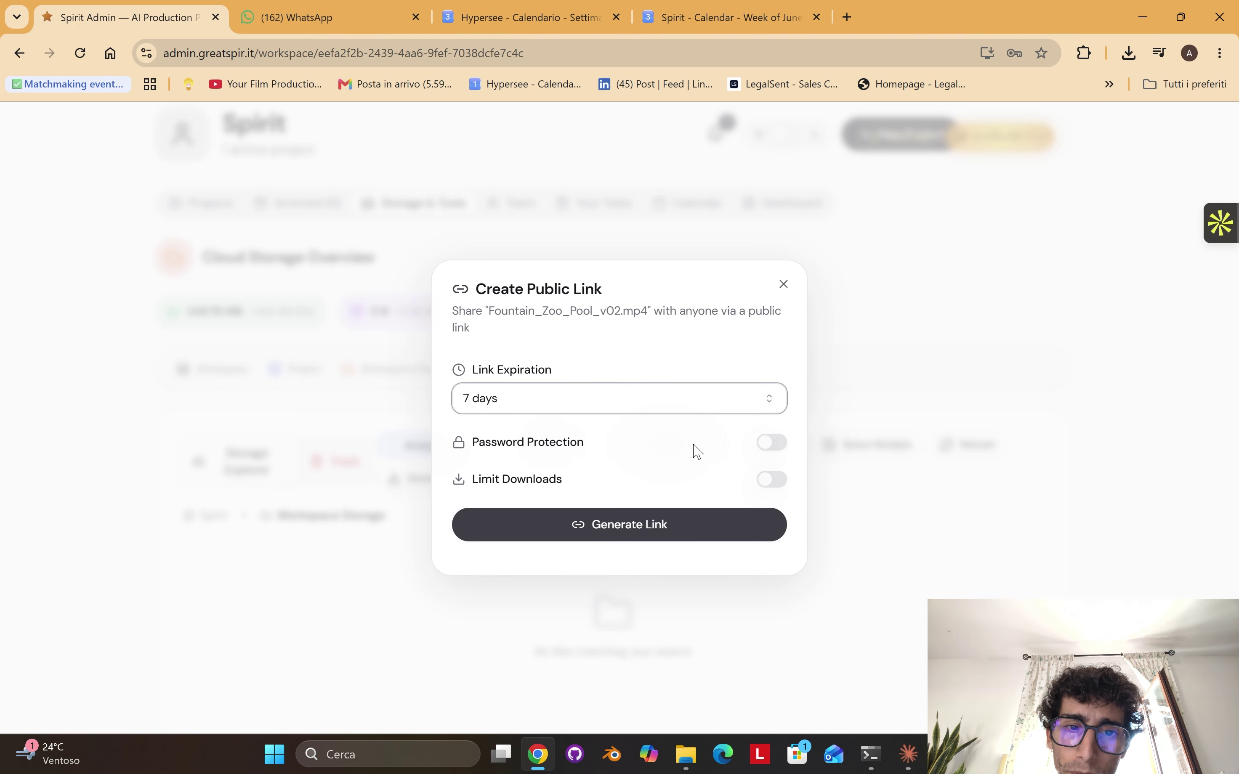
- Generate the public link with password protection, entering the link password, and a limit of 5 downloads
click(767, 442)
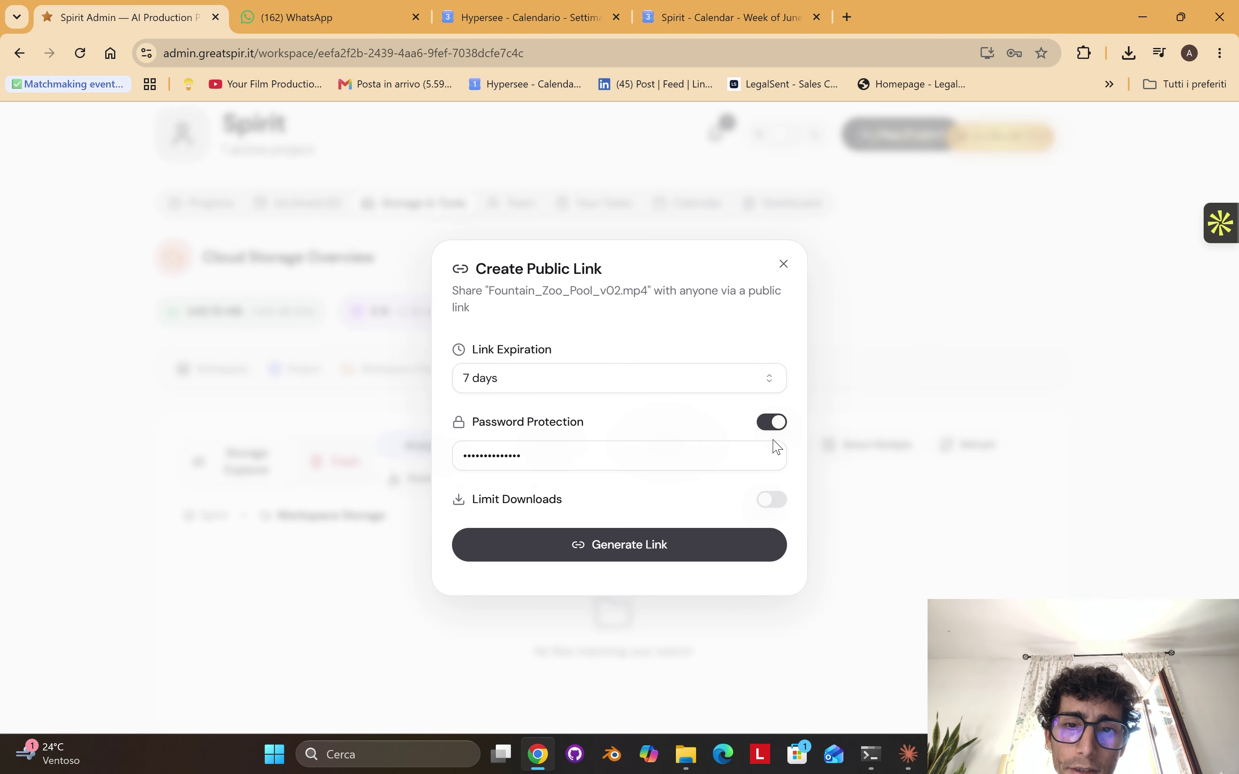
click(771, 502)
click(626, 519)
key(BackSpace)
key(BackSpace)
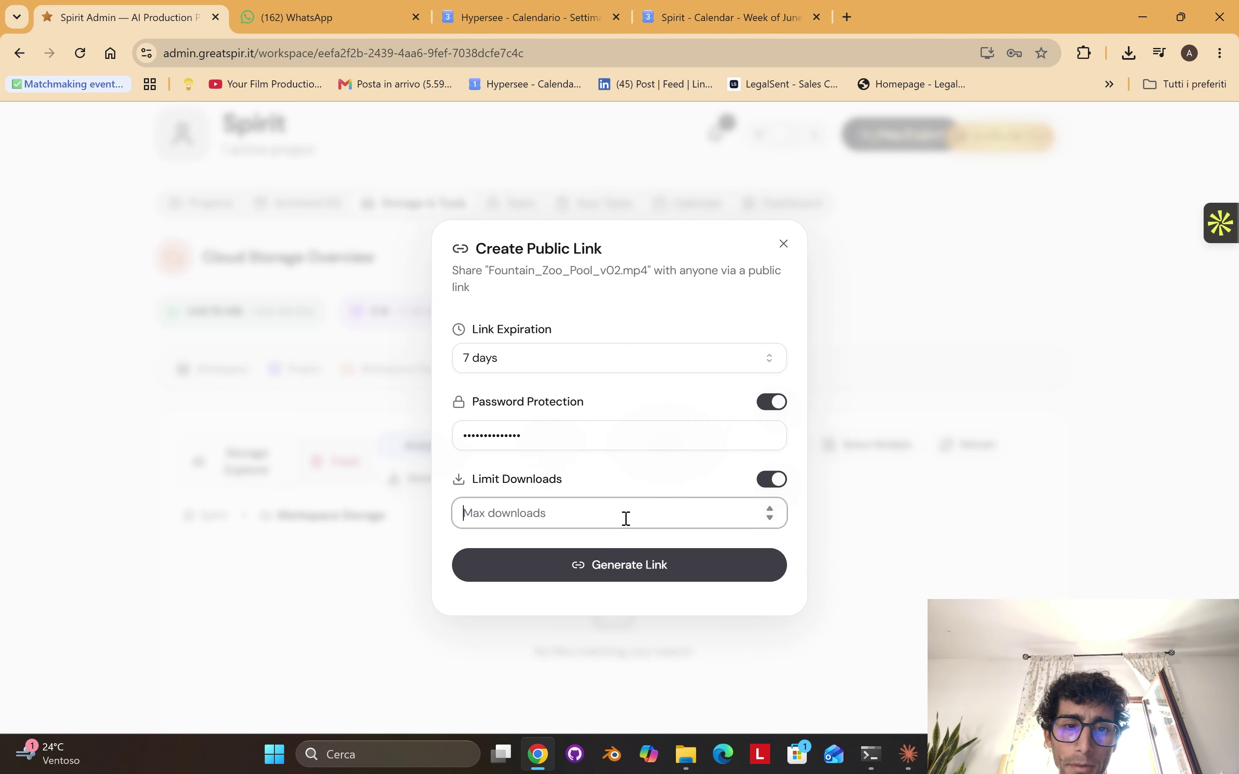
text(5)
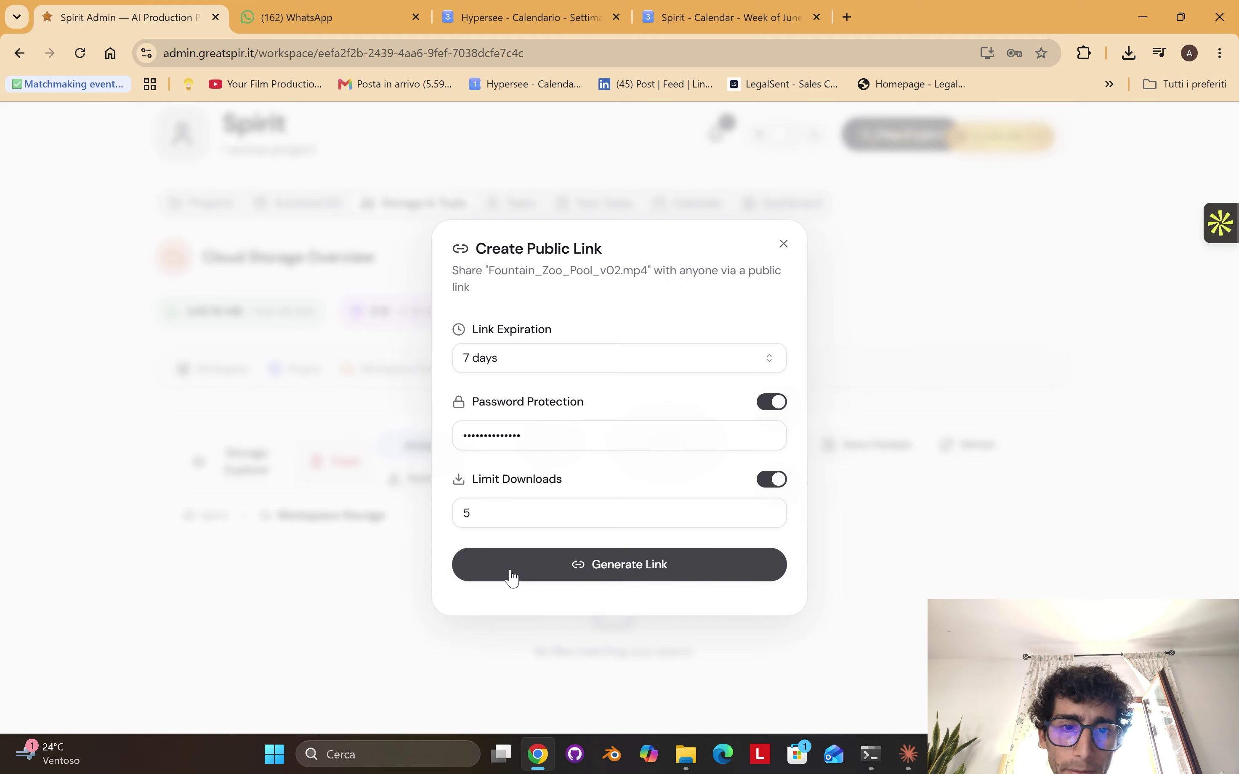
double_click(638, 439)
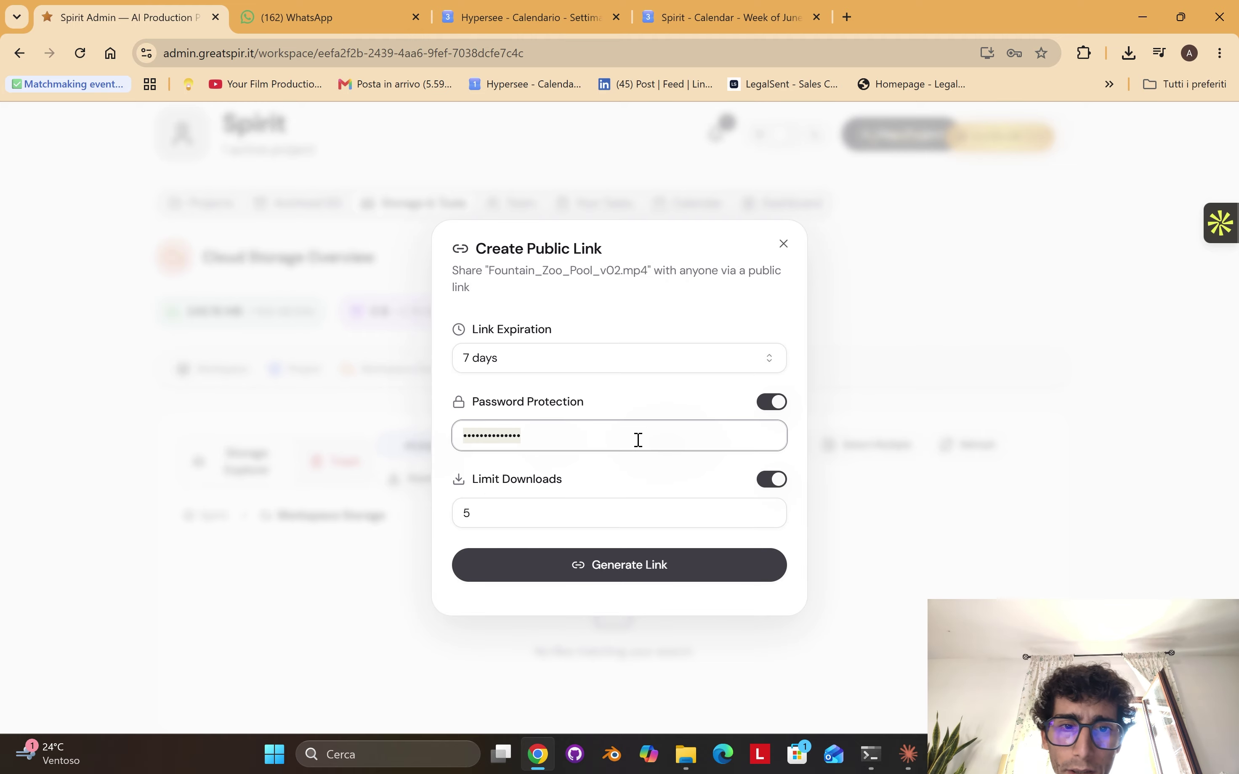
key(ctrl+v)
click(616, 572)
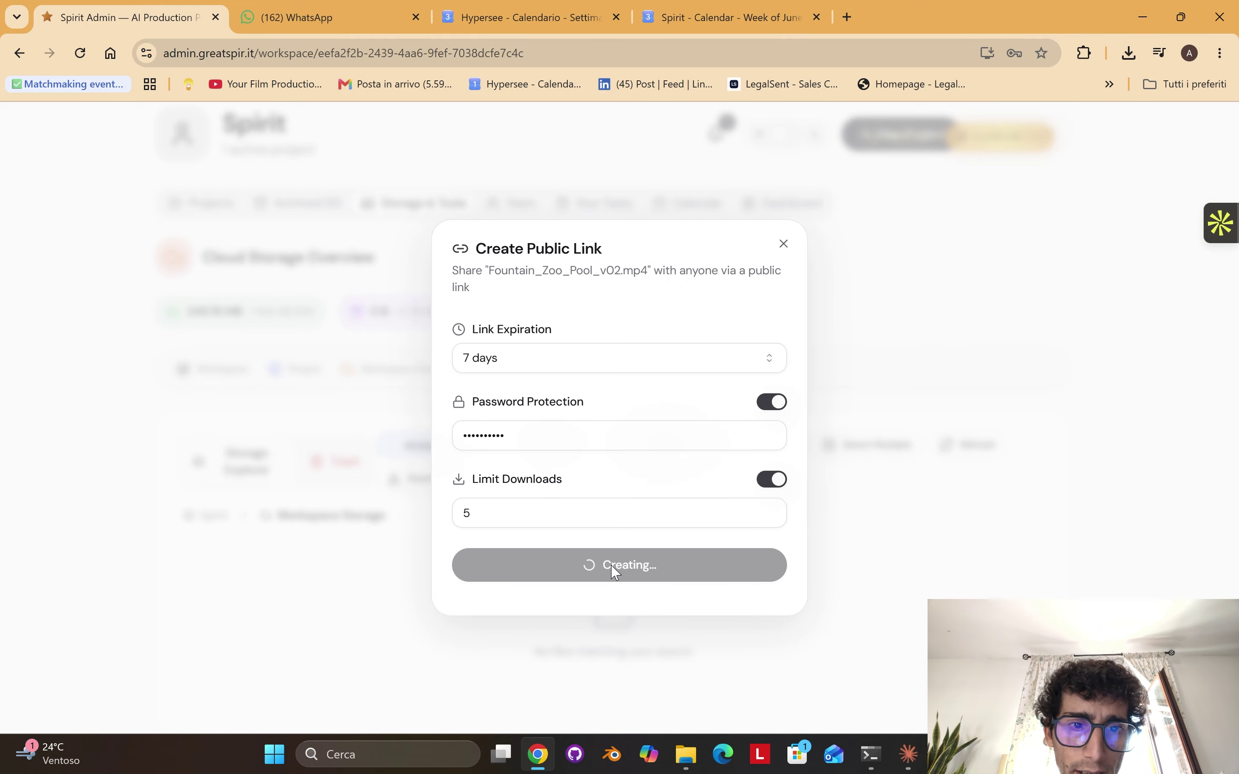
- Open the generated share link in a new browser tab and unlock the protected file with the link password
click(847, 17)
key(ctrl+v)
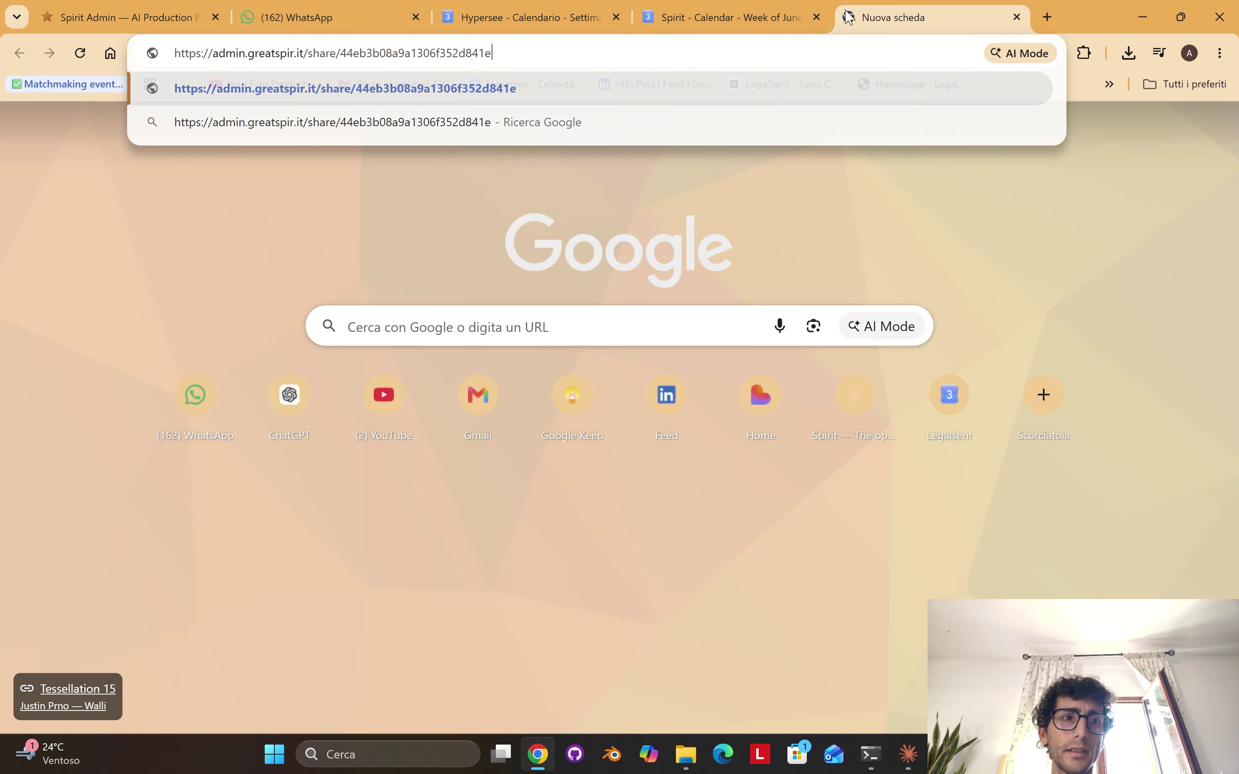
key(Return)
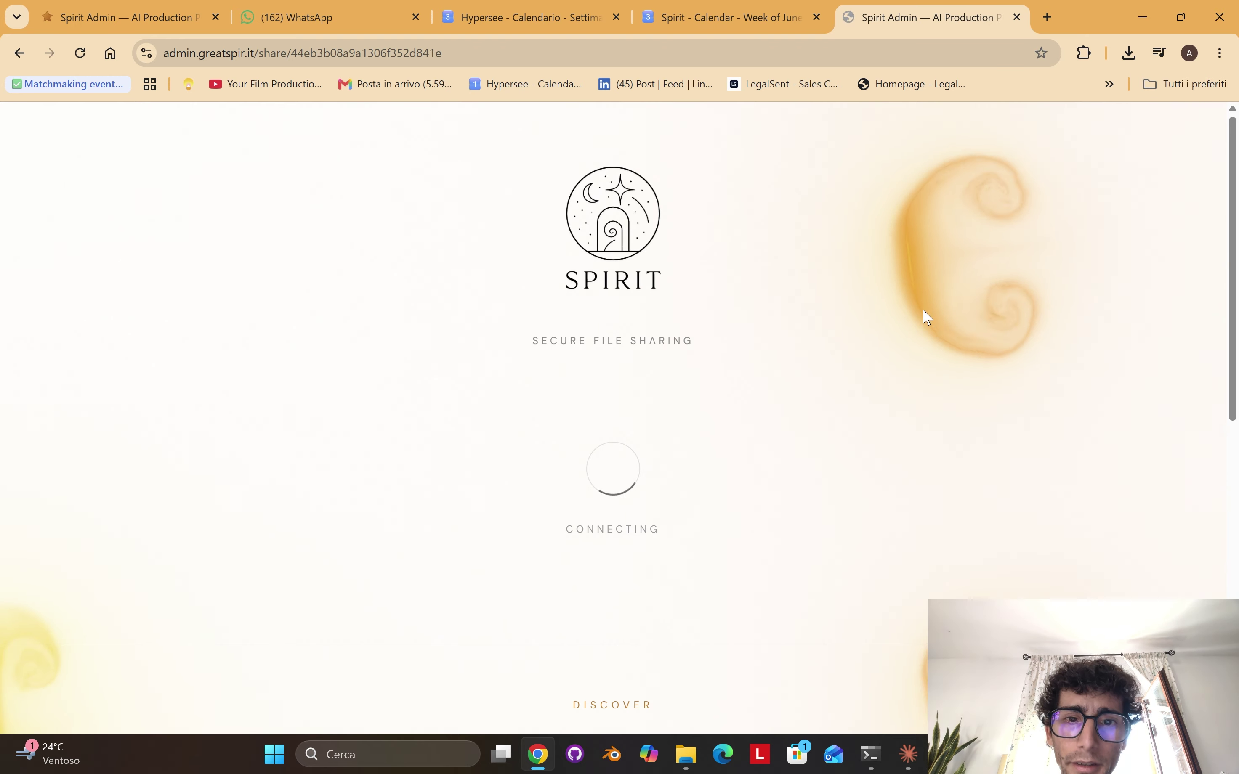
scroll(962, 458, down, 3)
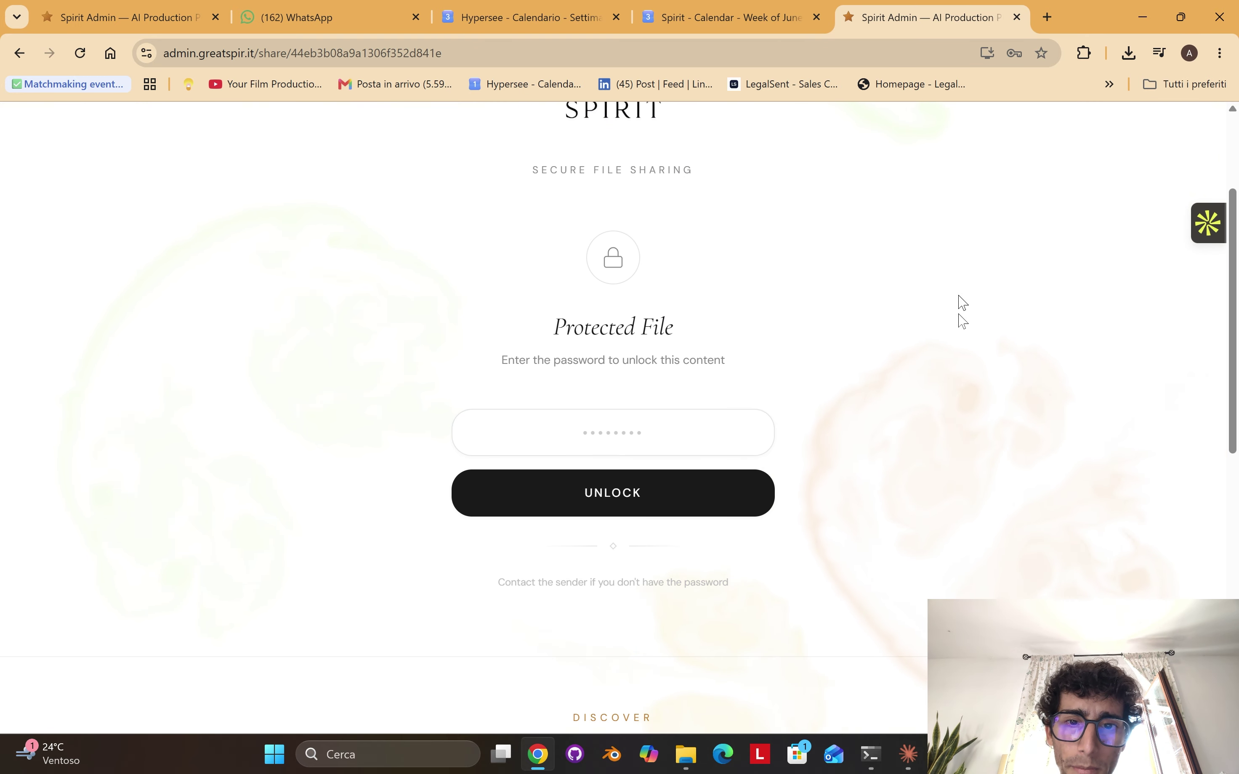
click(652, 410)
text(•••)
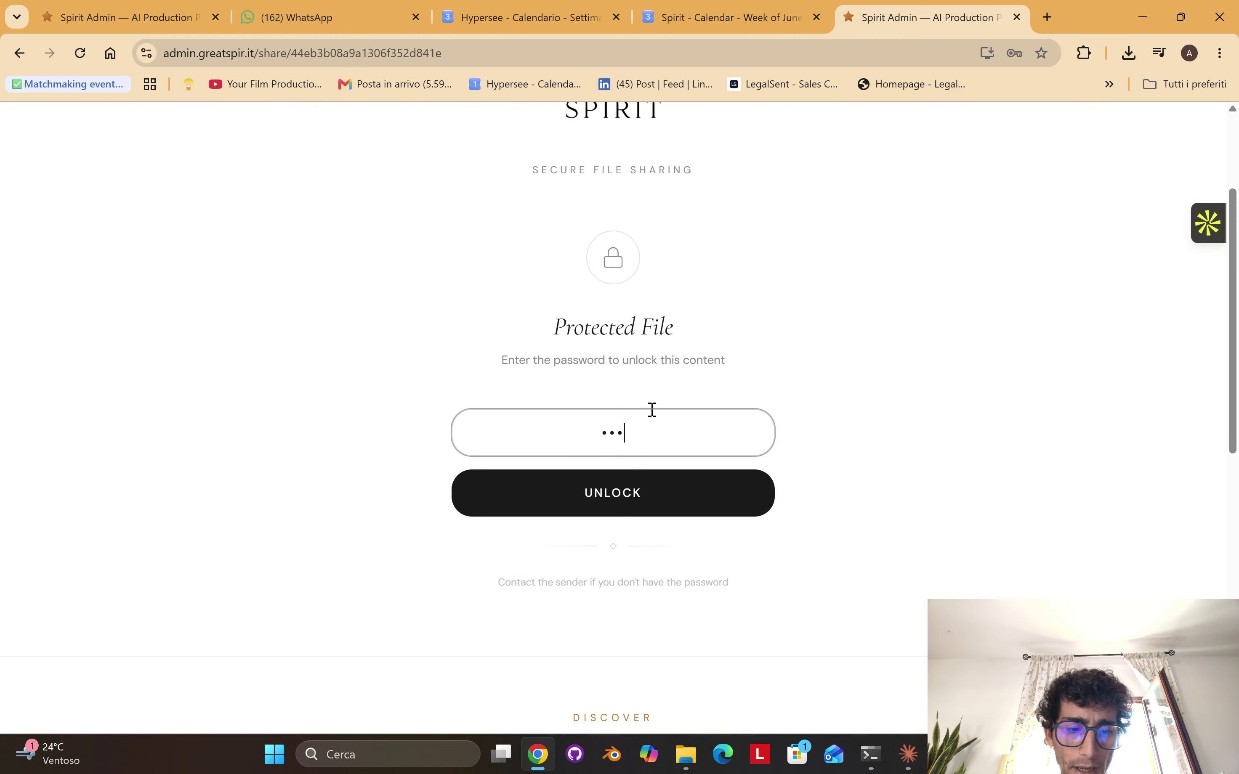
text(••••••)
key(Return)
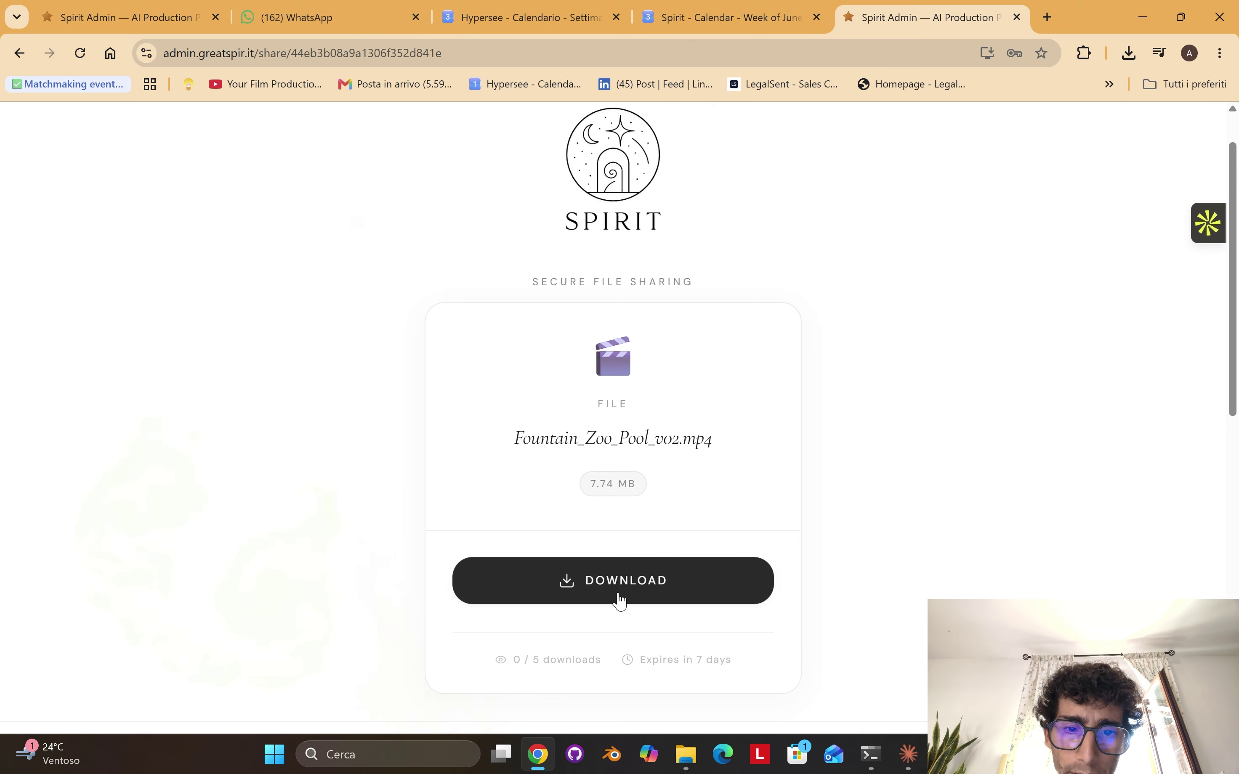
- Download Fountain_Zoo_Pool_v02.mp4 from the share page, play the downloaded video, and close the media player
click(619, 595)
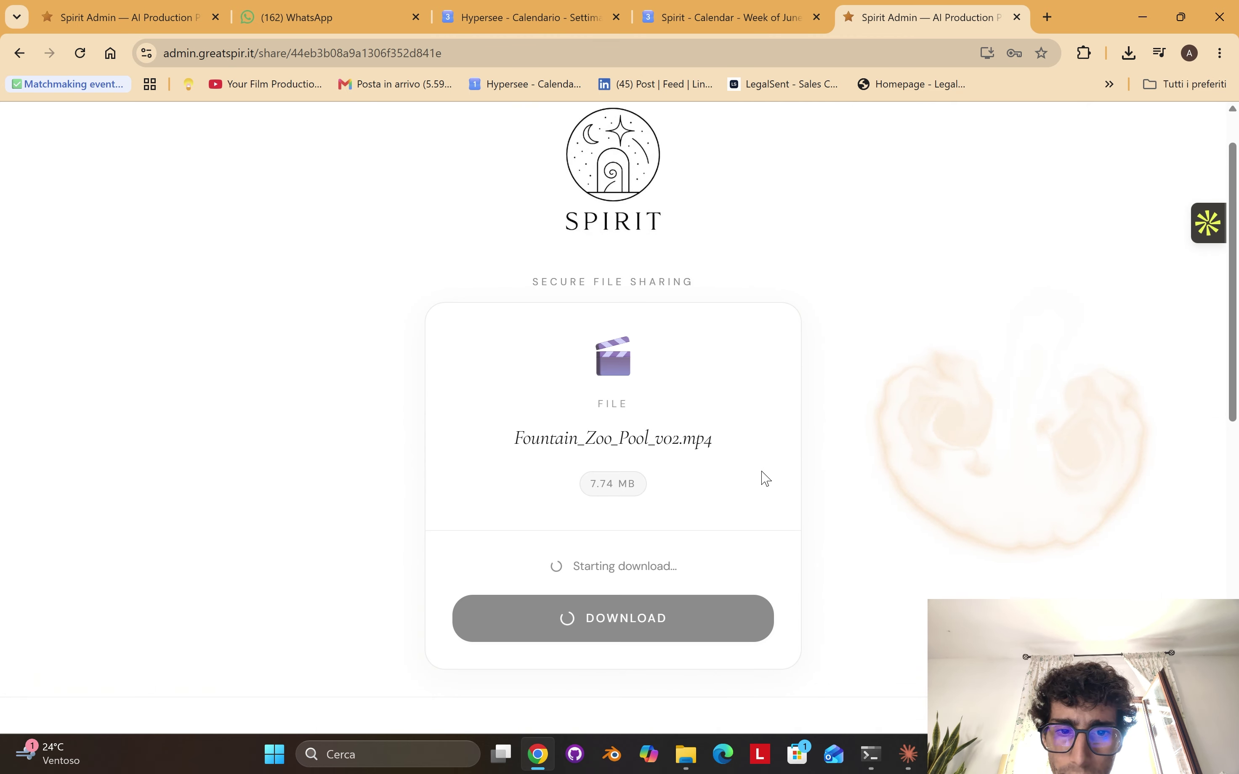
click(1128, 54)
click(1012, 137)
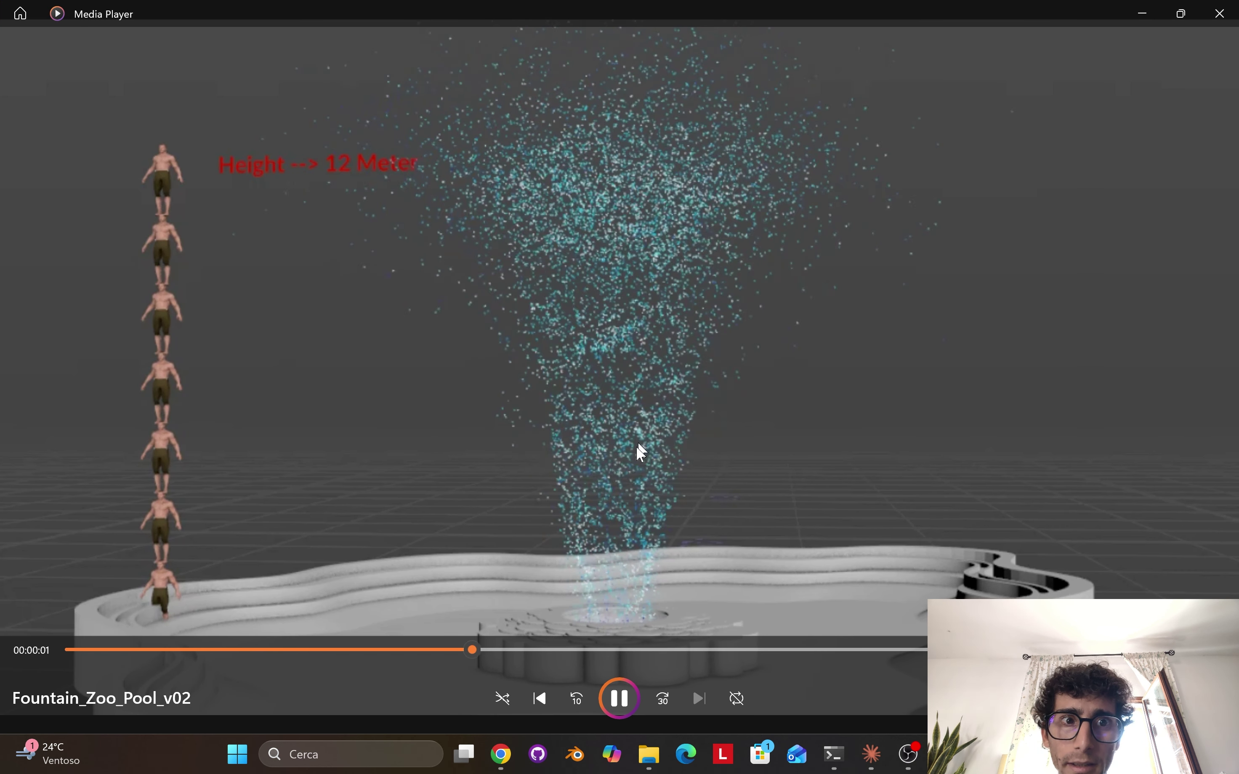
click(1221, 10)
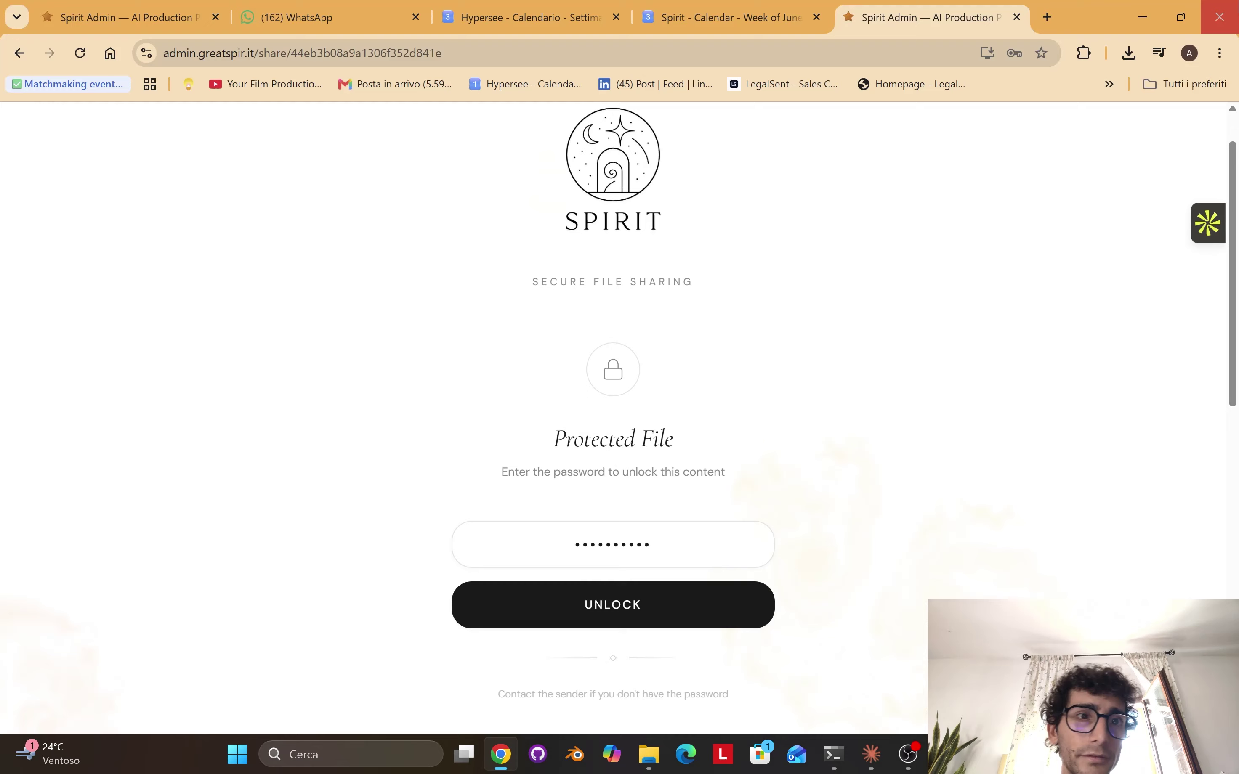
- Return to the workspace storage and view the files in the Demo project's media/review folder
click(159, 8)
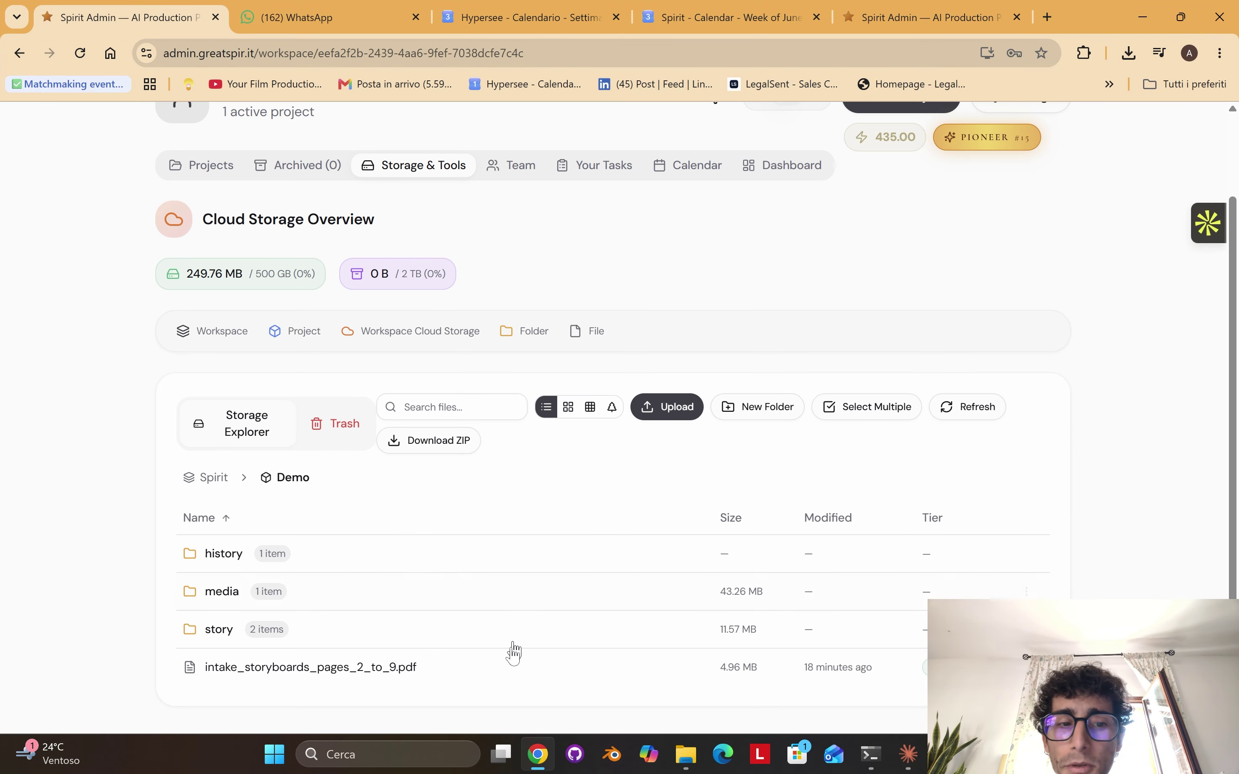
click(332, 599)
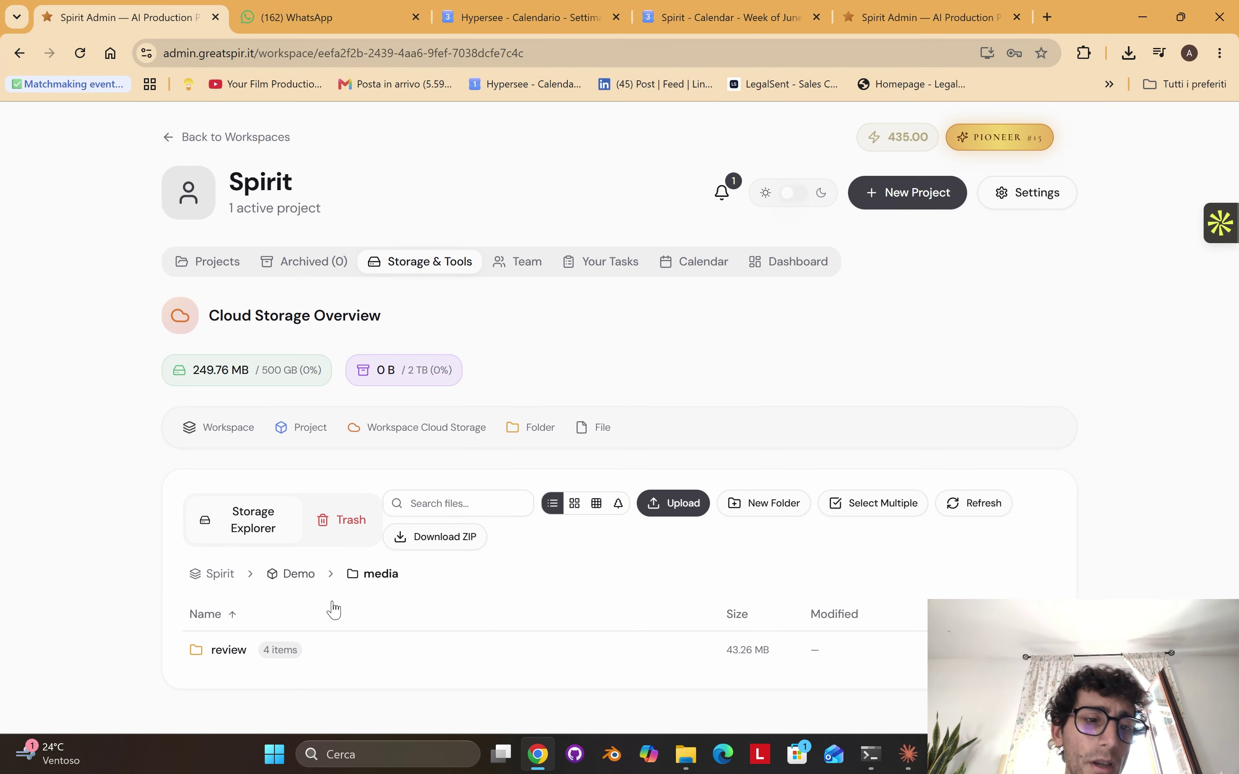
click(389, 653)
scroll(550, 644, down, 2)
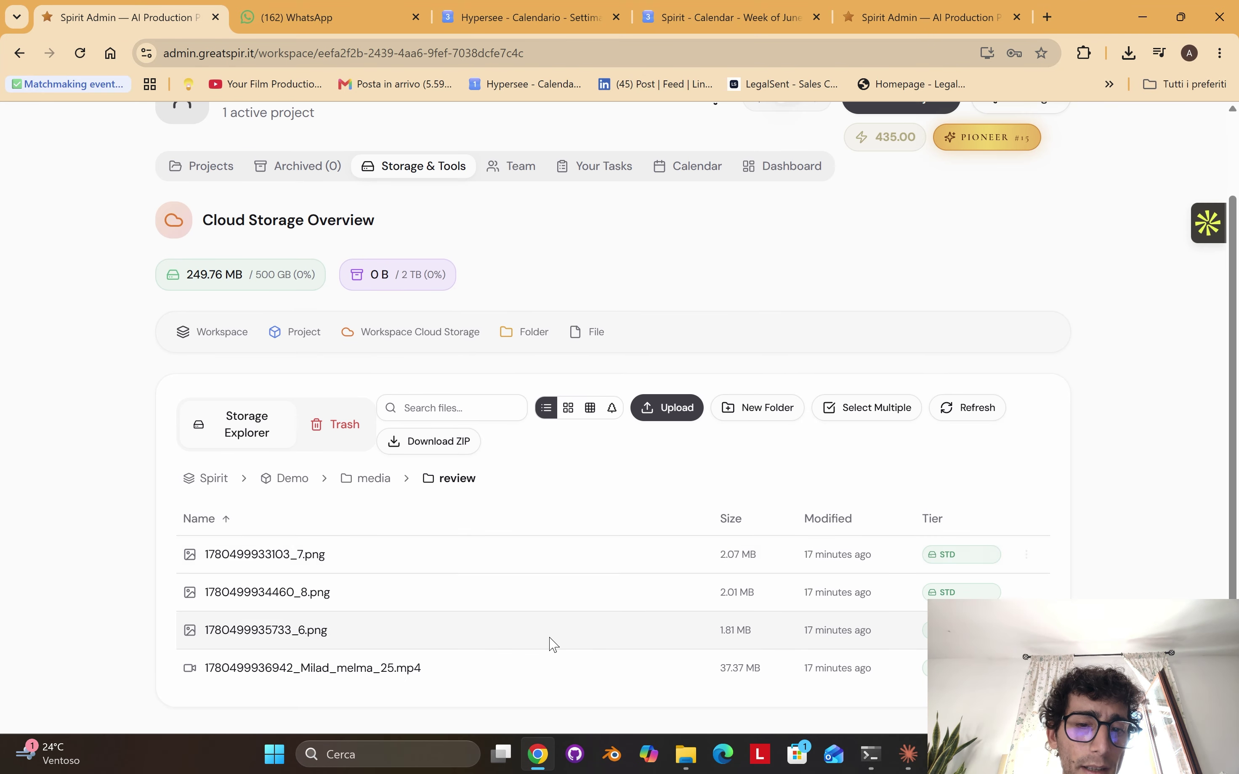
- Browse the Demo project's story/assets/character/board images in the large thumbnail view, and return to the story folder
click(590, 408)
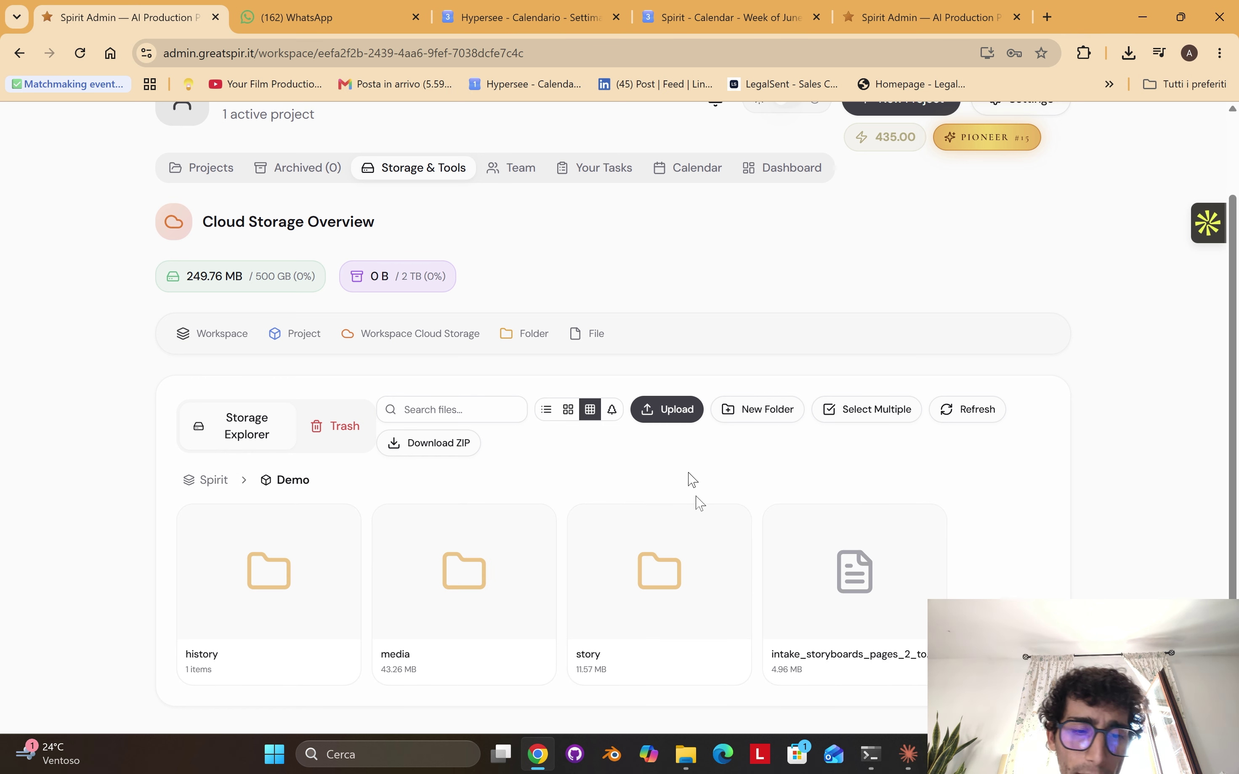
click(677, 630)
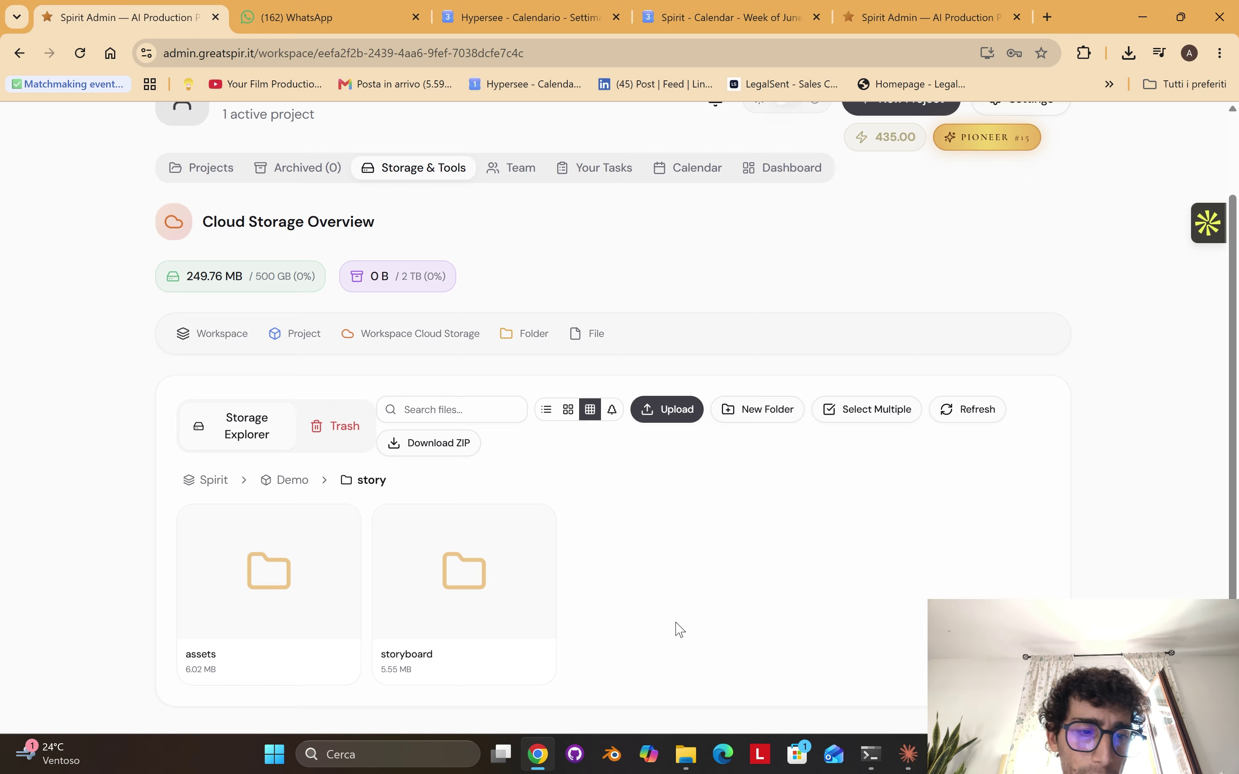
click(264, 634)
click(310, 623)
click(311, 623)
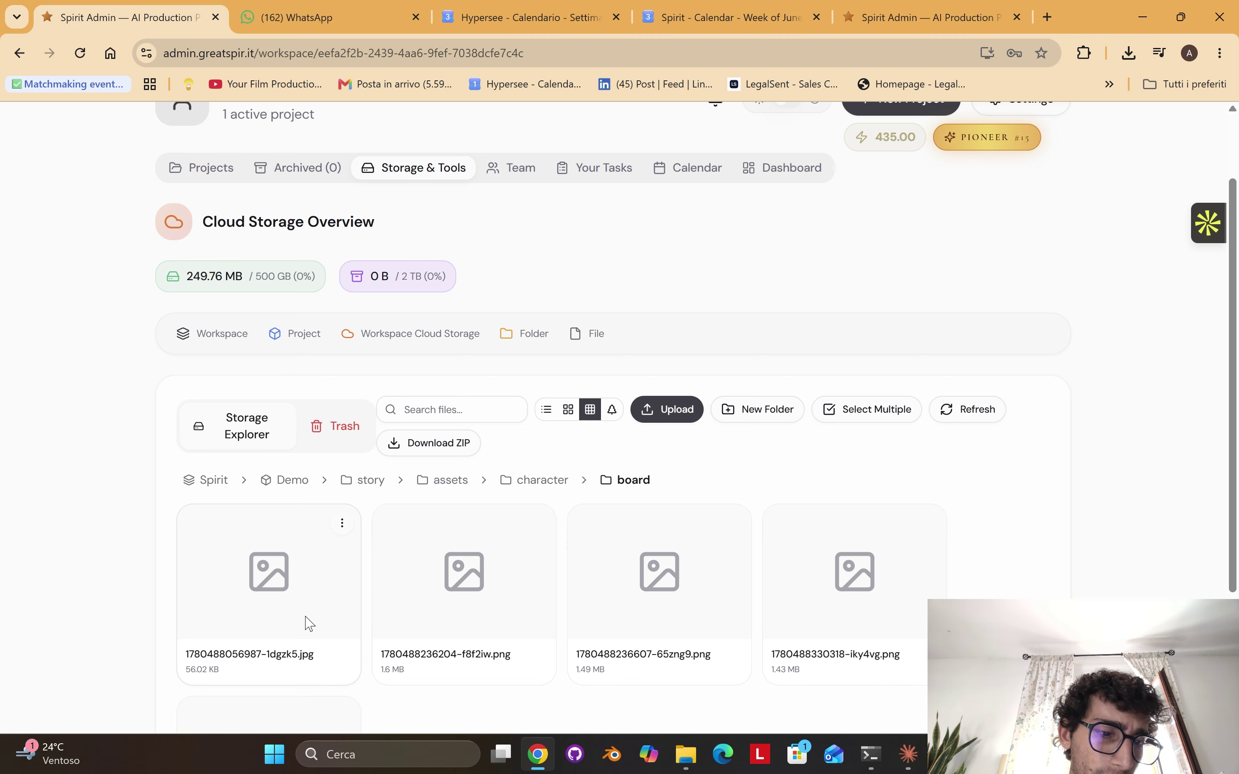
scroll(612, 590, down, 3)
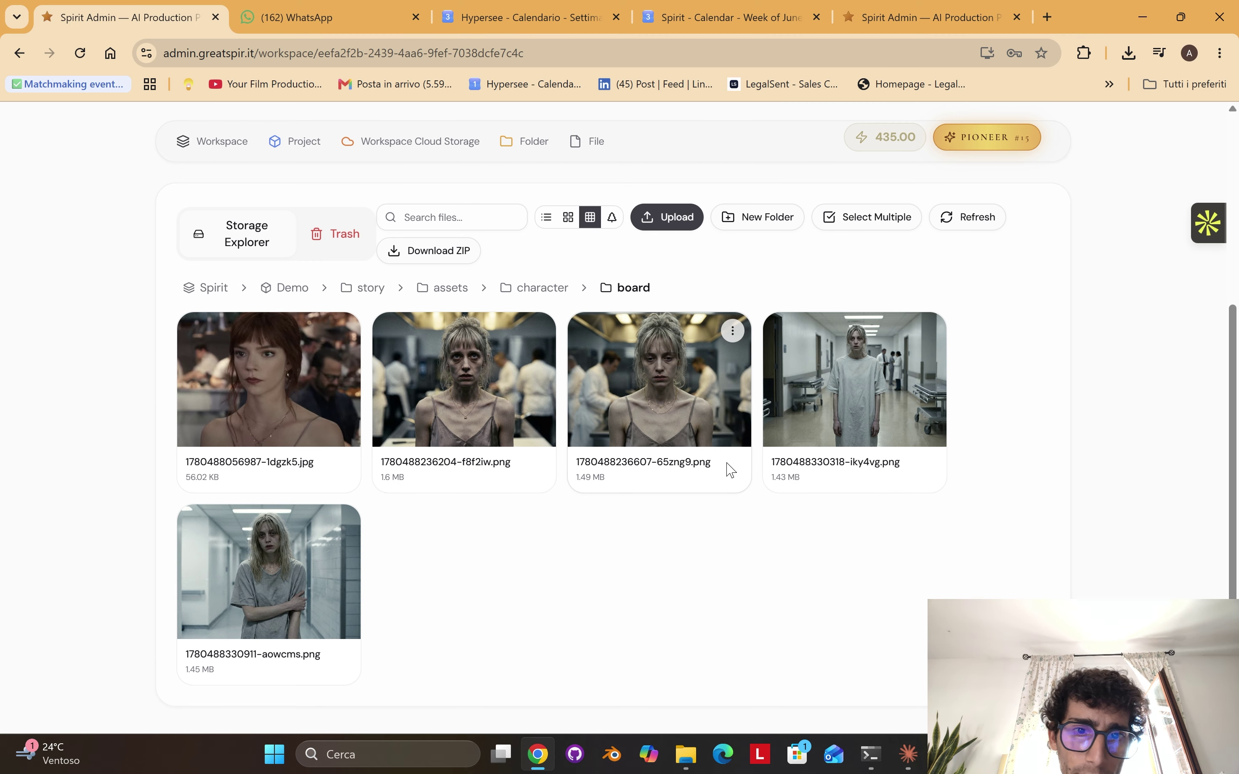
scroll(581, 548, up, 4)
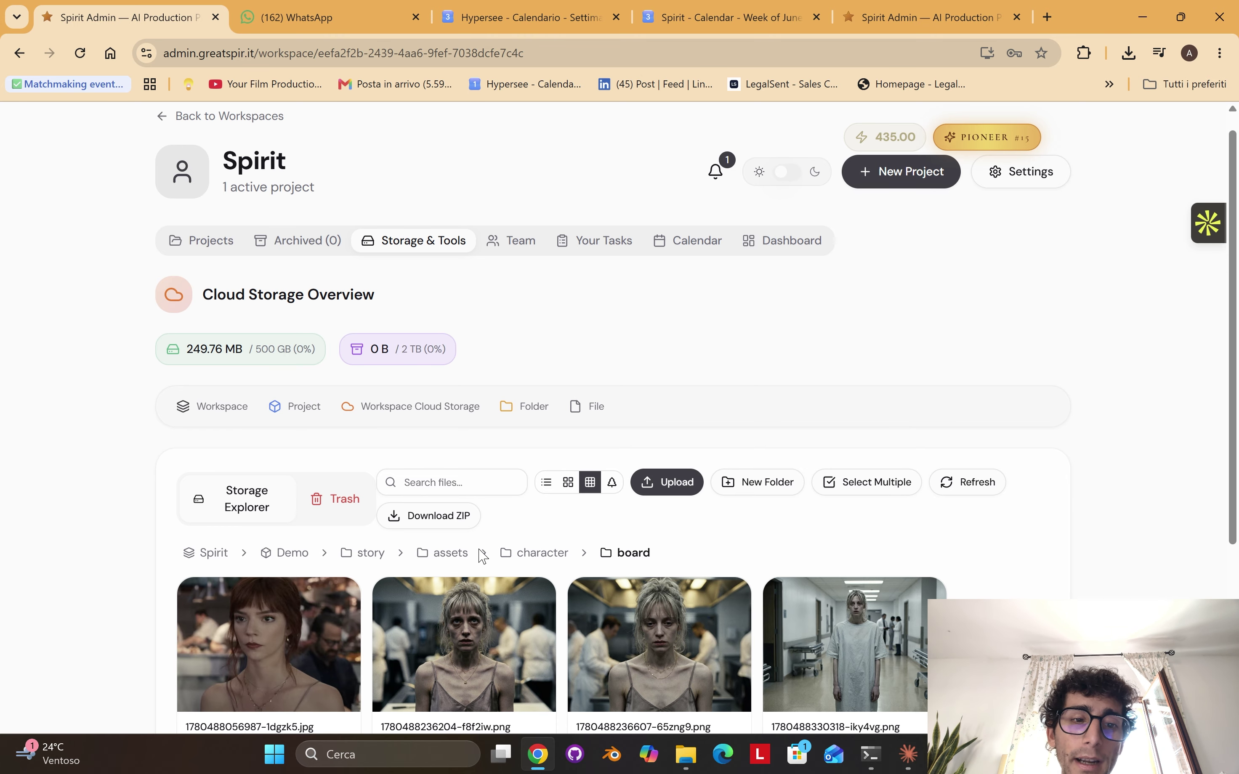
click(366, 557)
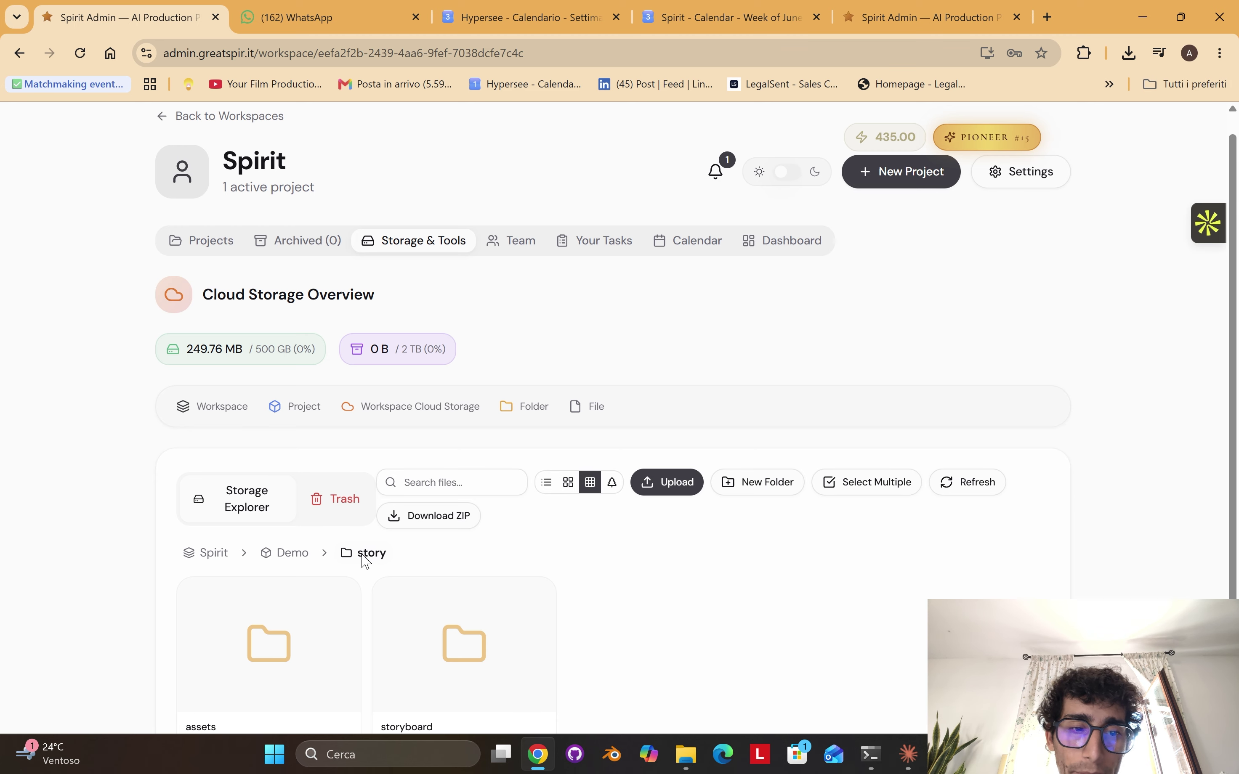
- Return to the Demo project's storage root, switch to the workspace's Team section, and open a new team member invitation
scroll(604, 559, down, 1)
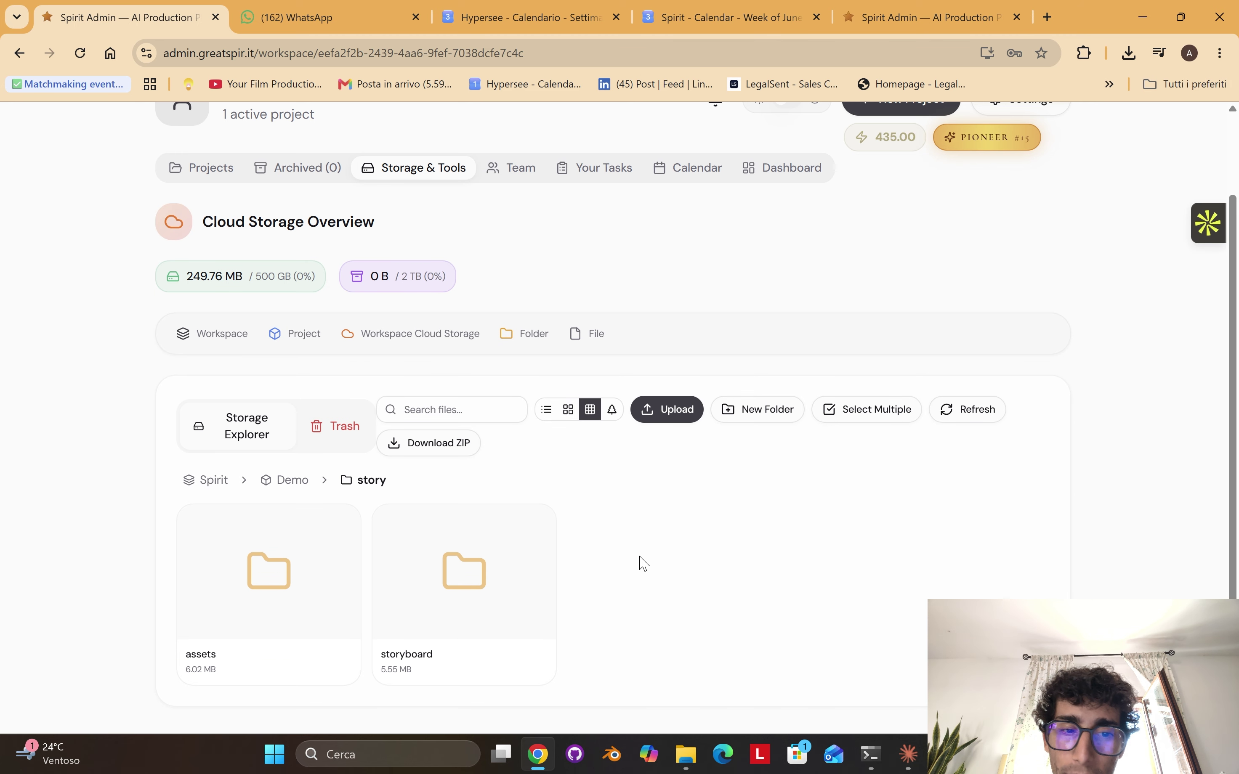
click(292, 480)
click(512, 168)
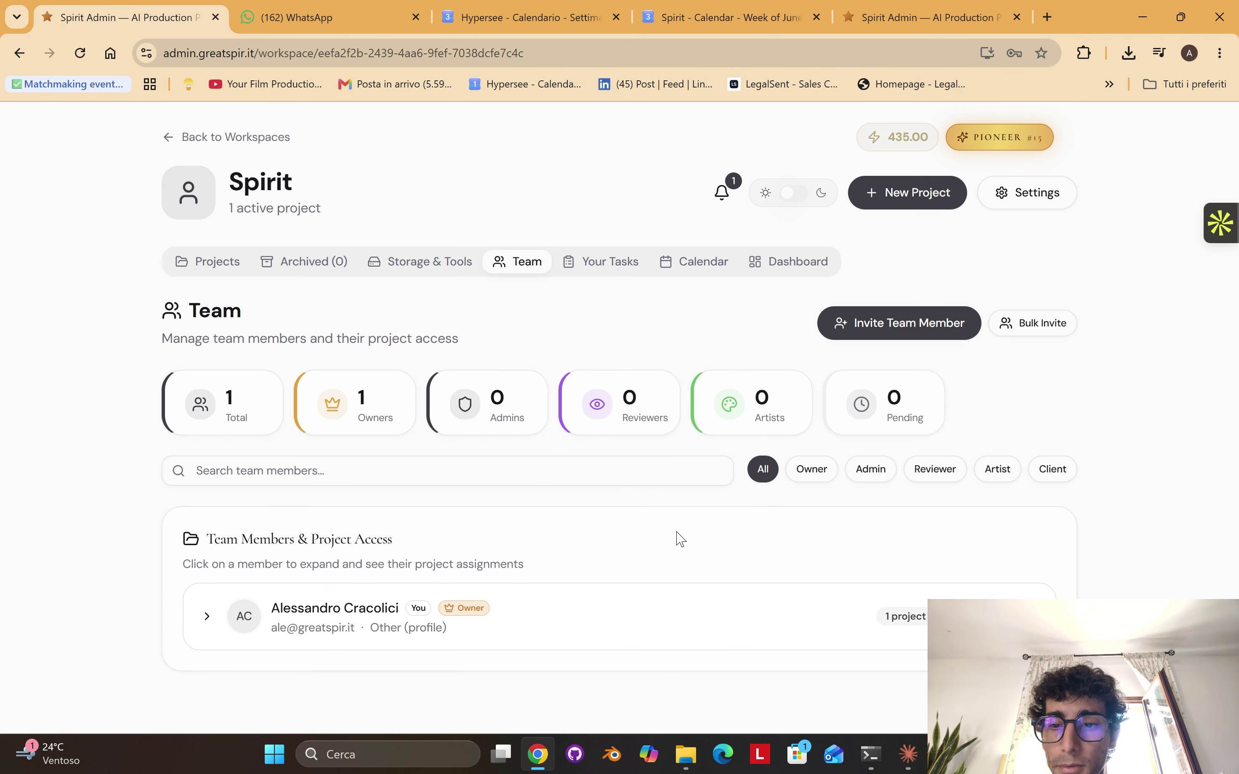
click(972, 326)
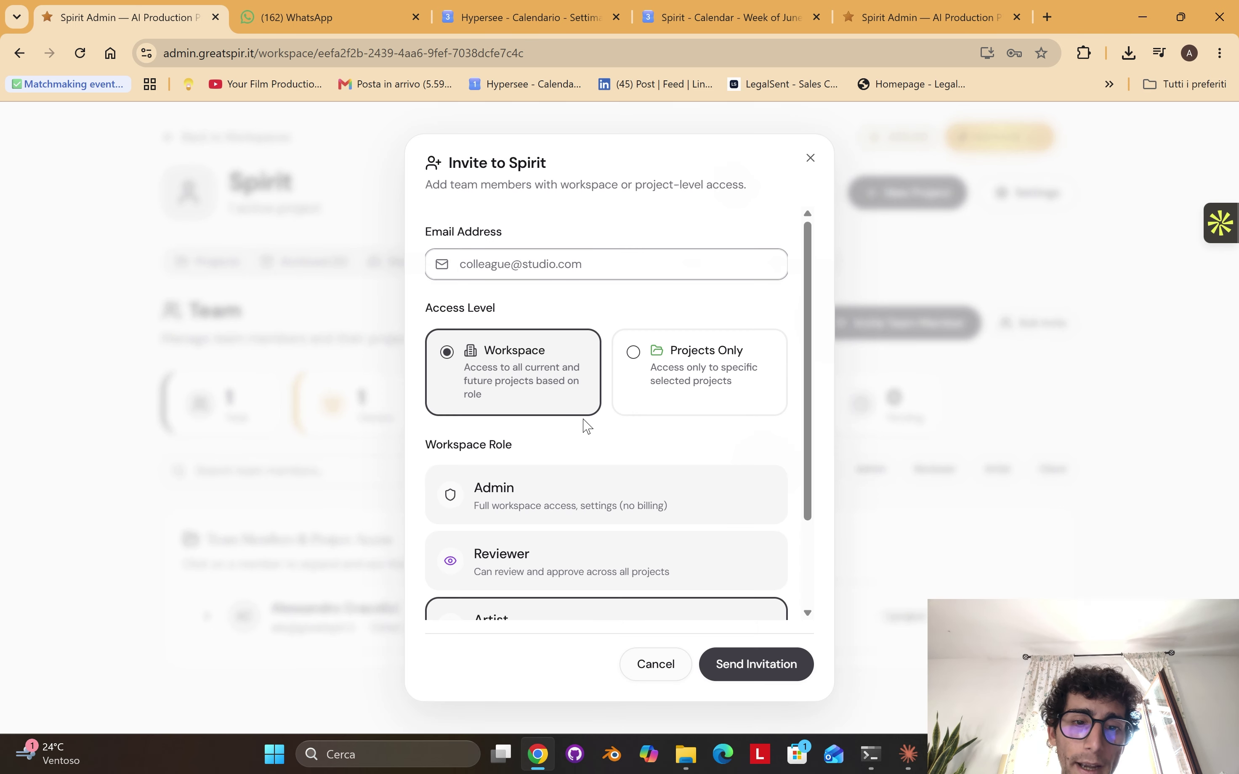
- Try the Admin, Reviewer, Artist and Client workspace roles in turn in the invitation form
scroll(603, 459, down, 2)
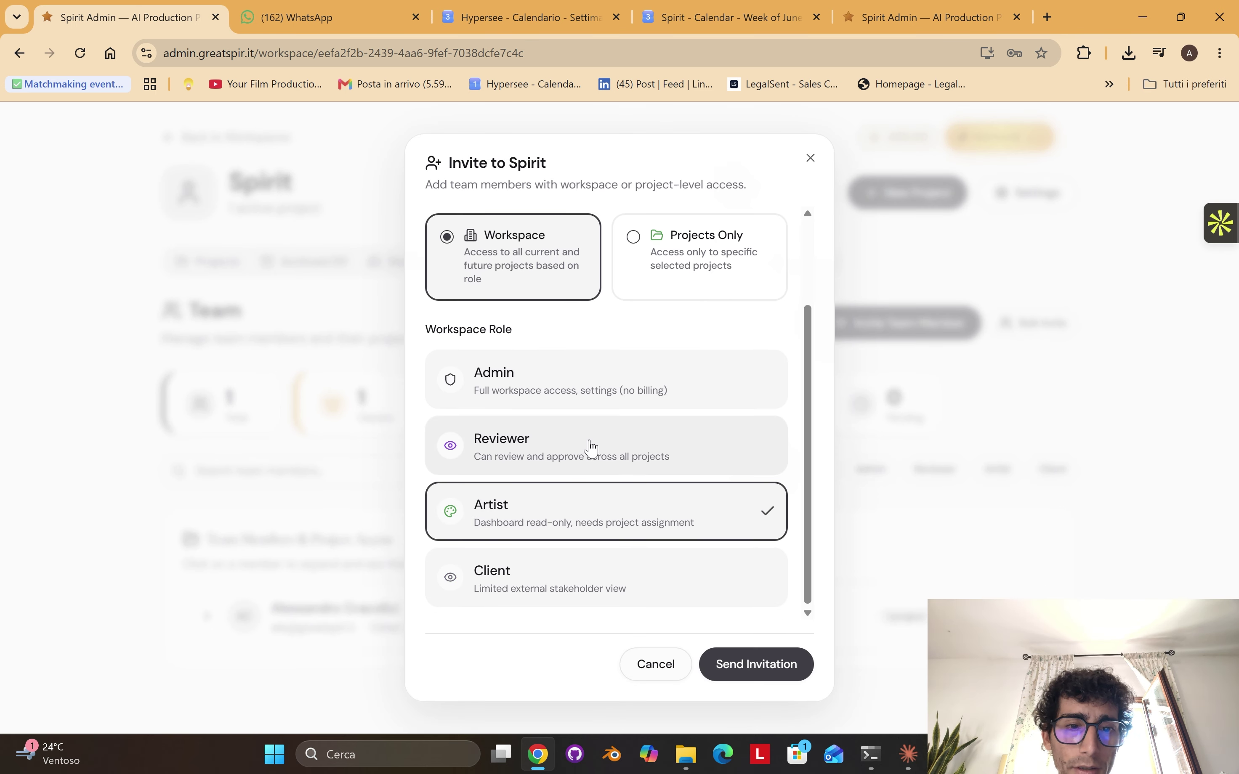
click(600, 408)
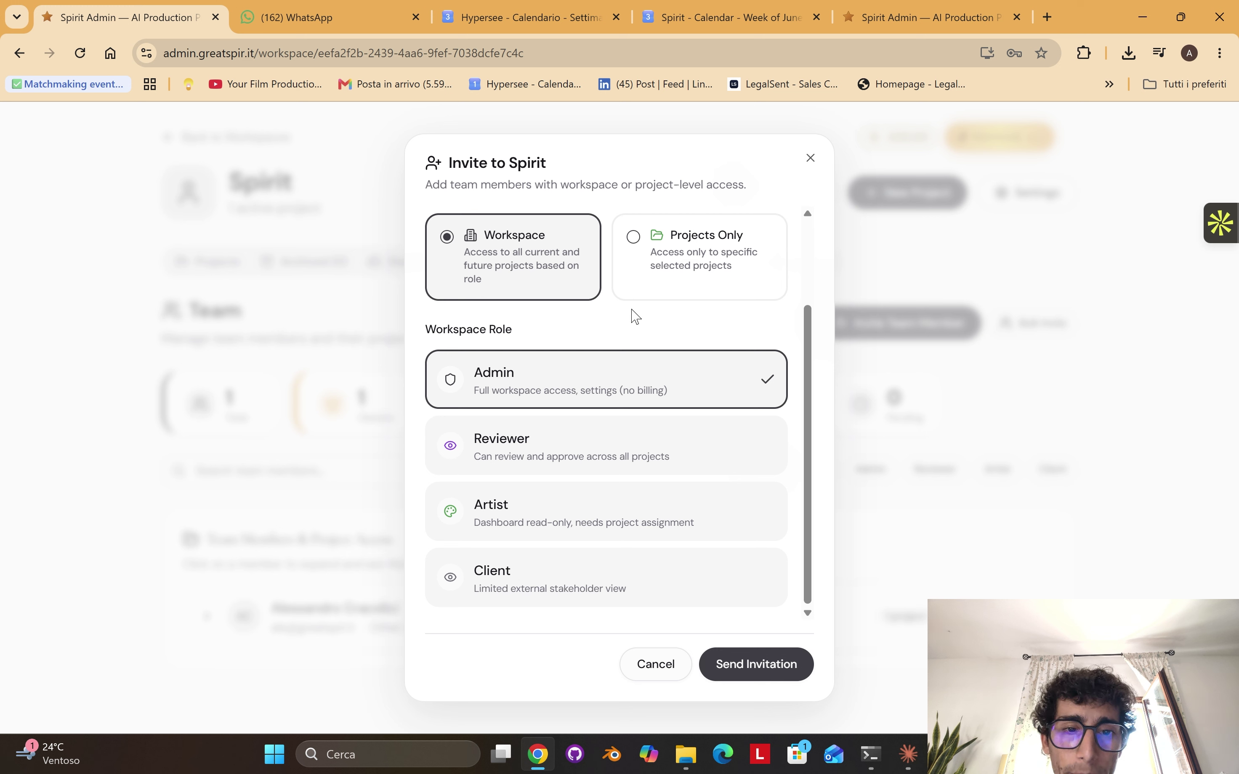
scroll(635, 316, up, 1)
click(605, 468)
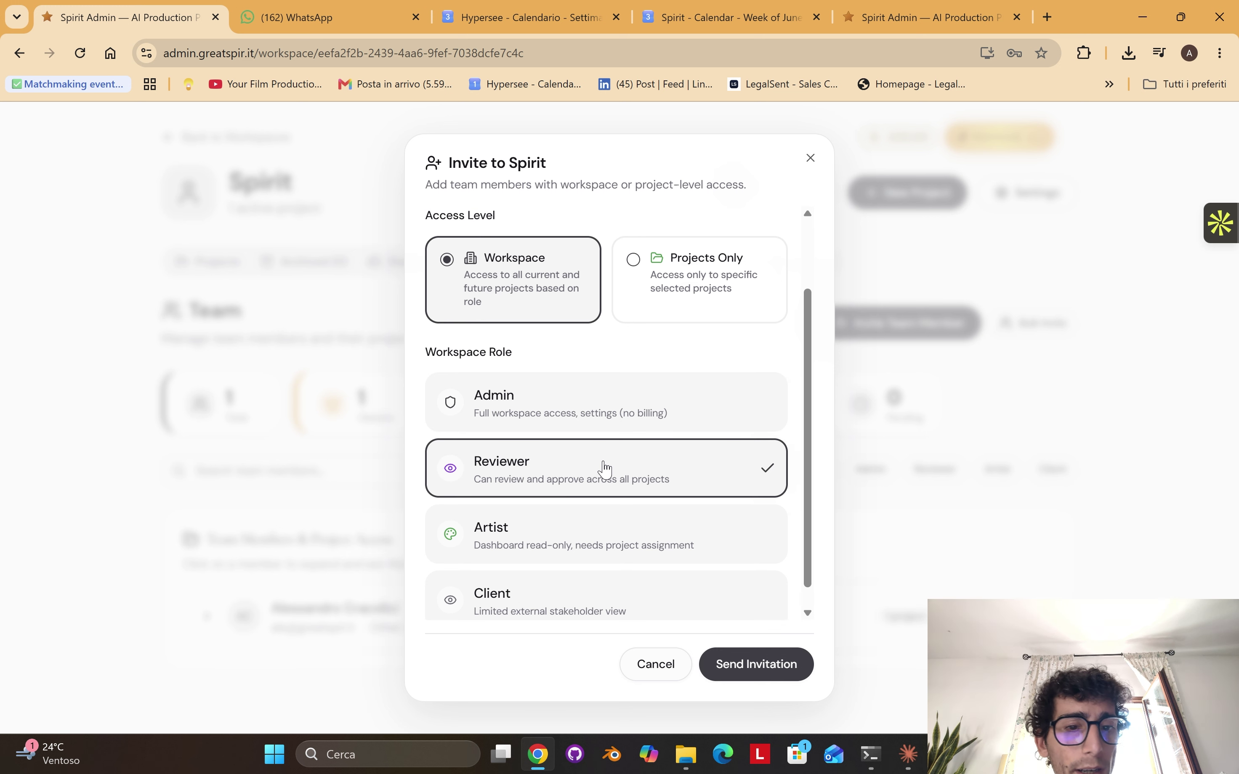
click(622, 539)
scroll(578, 507, down, 1)
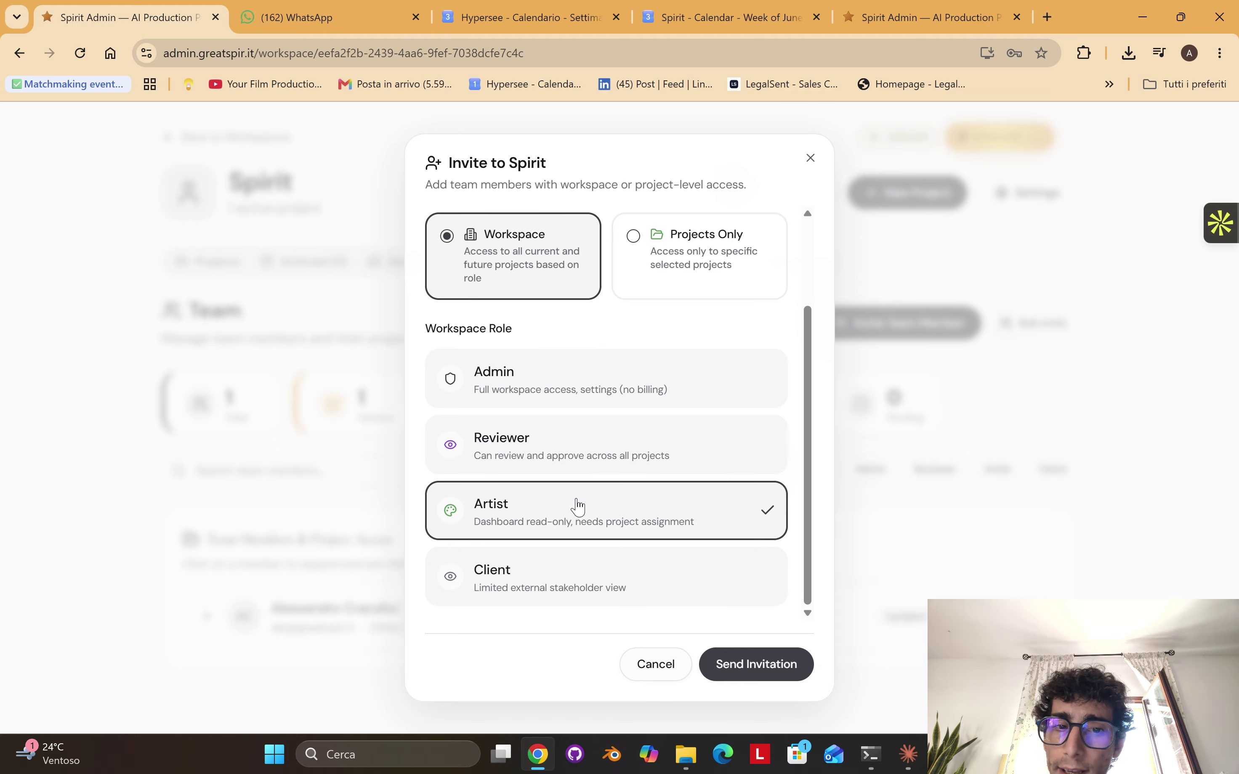
click(565, 594)
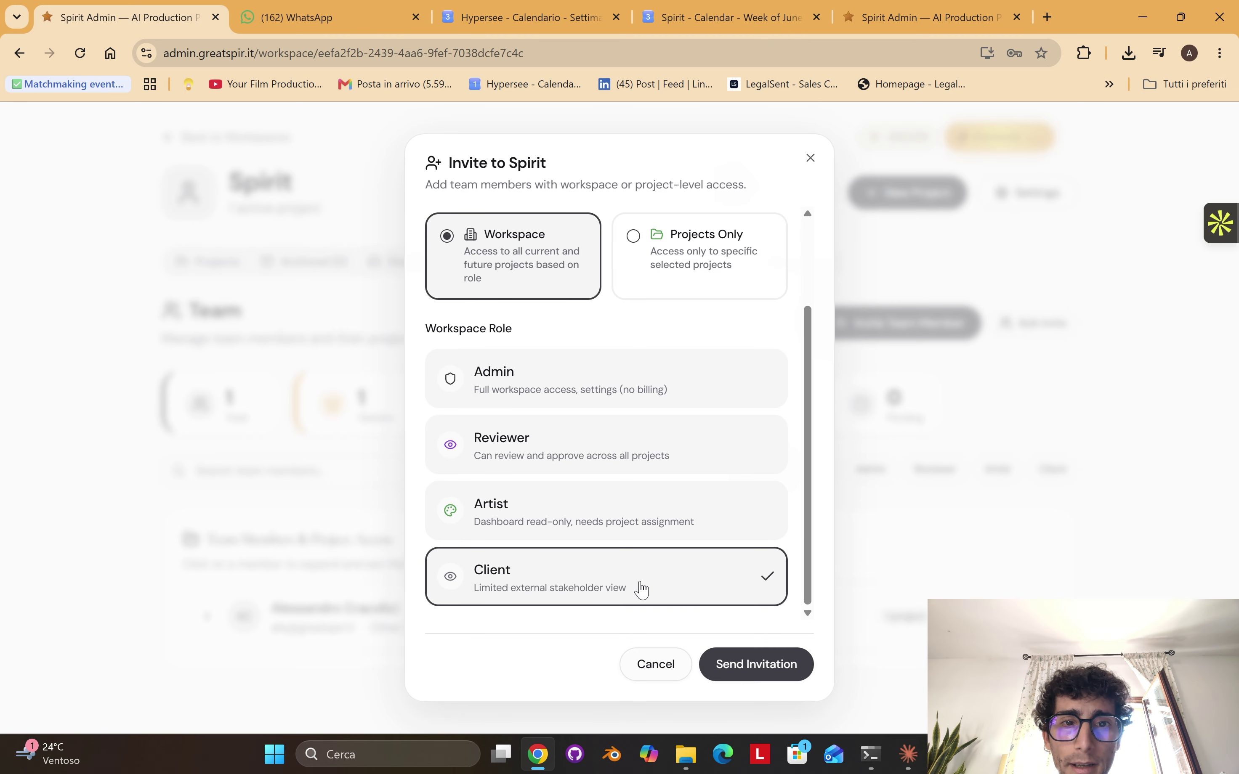
- Try Projects Only access in the invitation, select the Demo project, and view its role options
scroll(642, 589, up, 3)
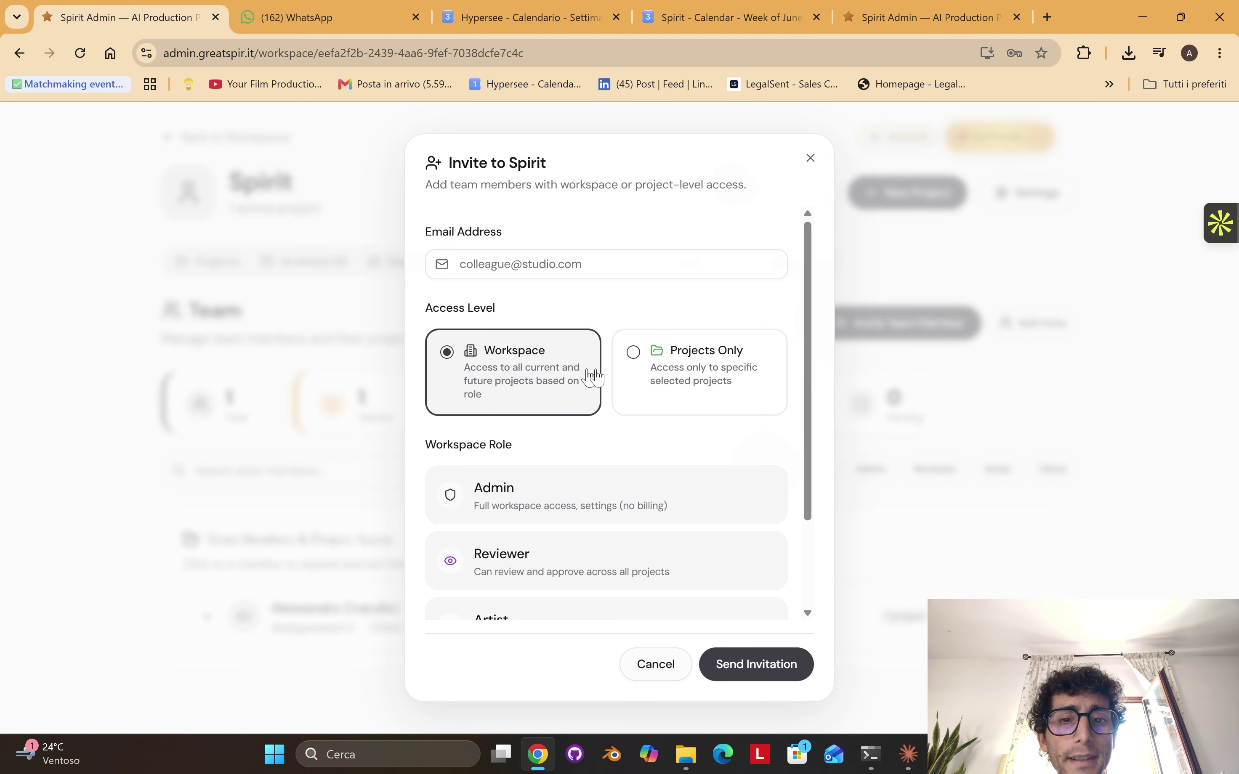
click(686, 364)
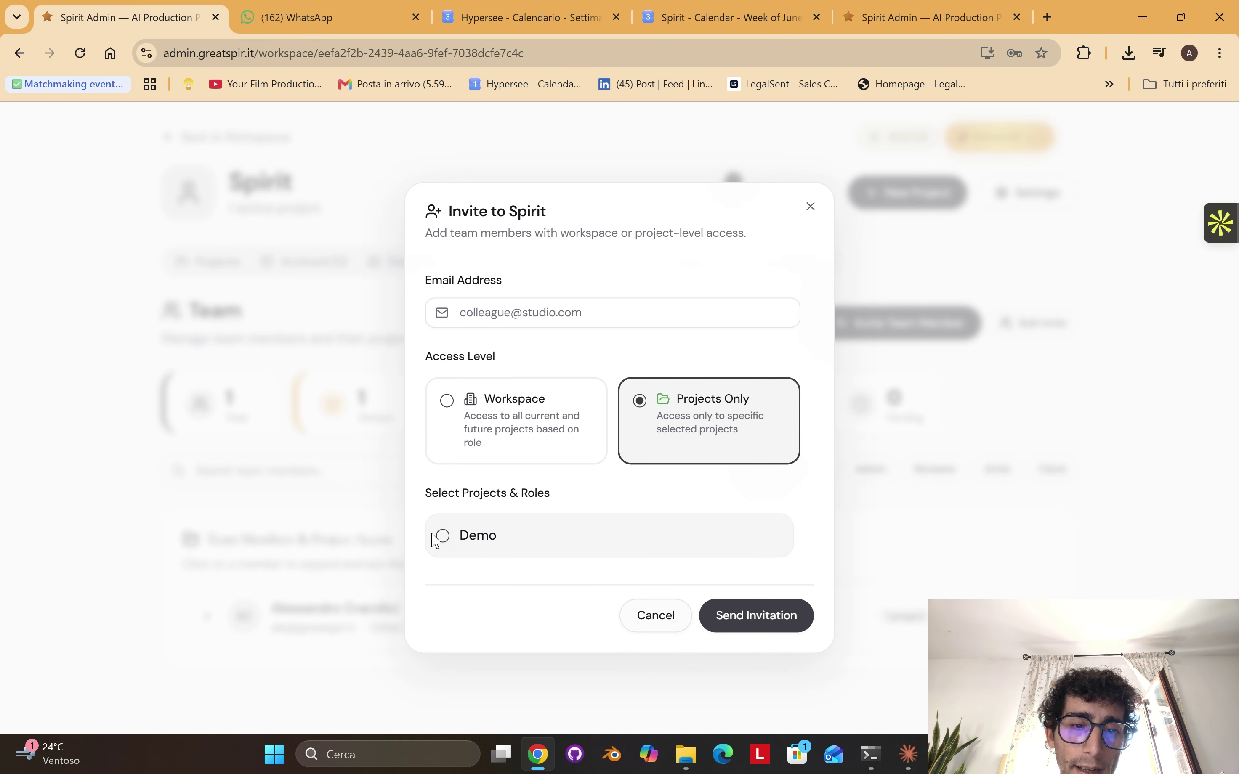
click(454, 545)
click(719, 540)
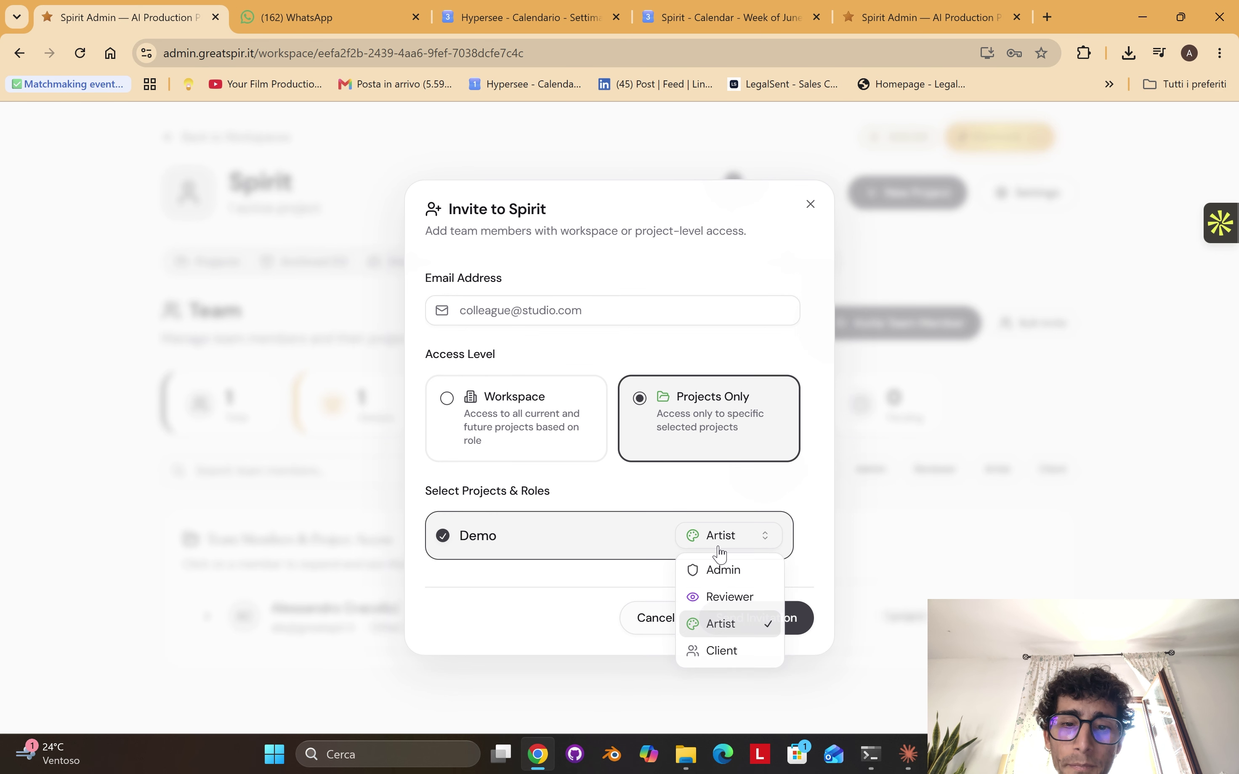
click(629, 459)
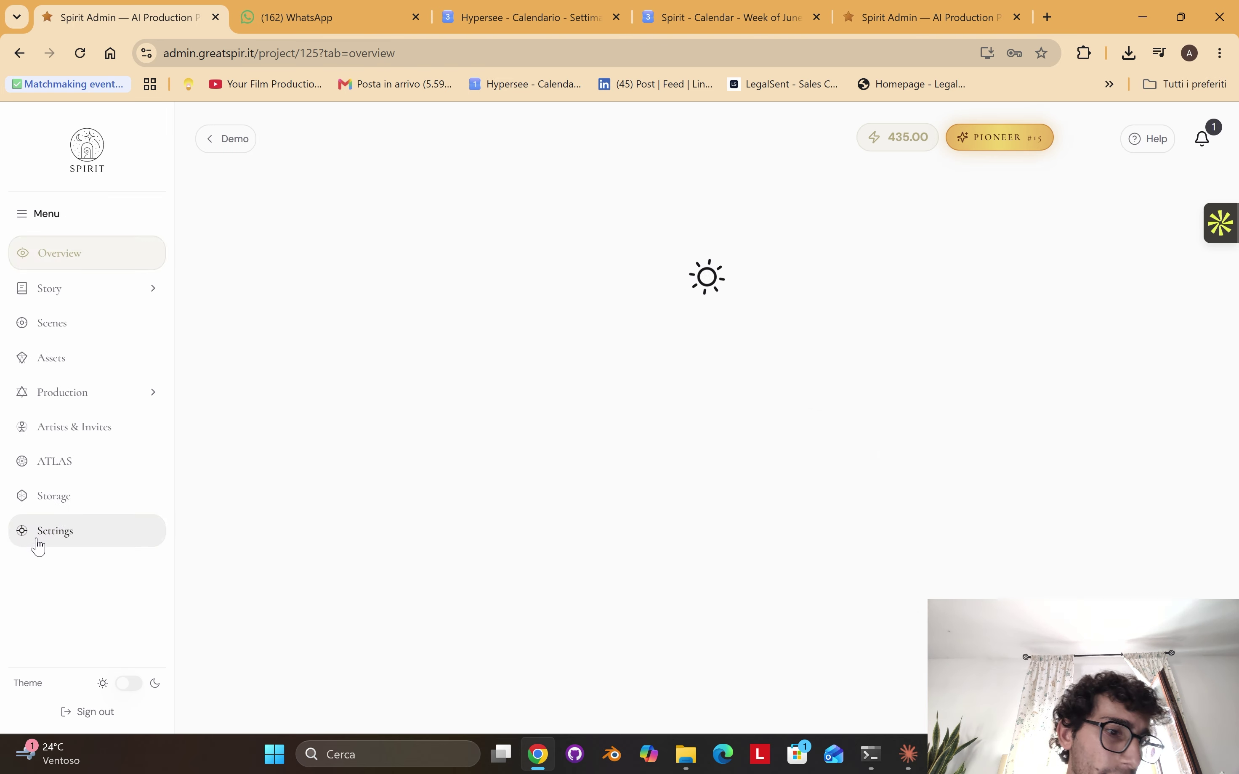
- Open the Demo project's settings and add the project types 3D Animation and Live Action
click(38, 541)
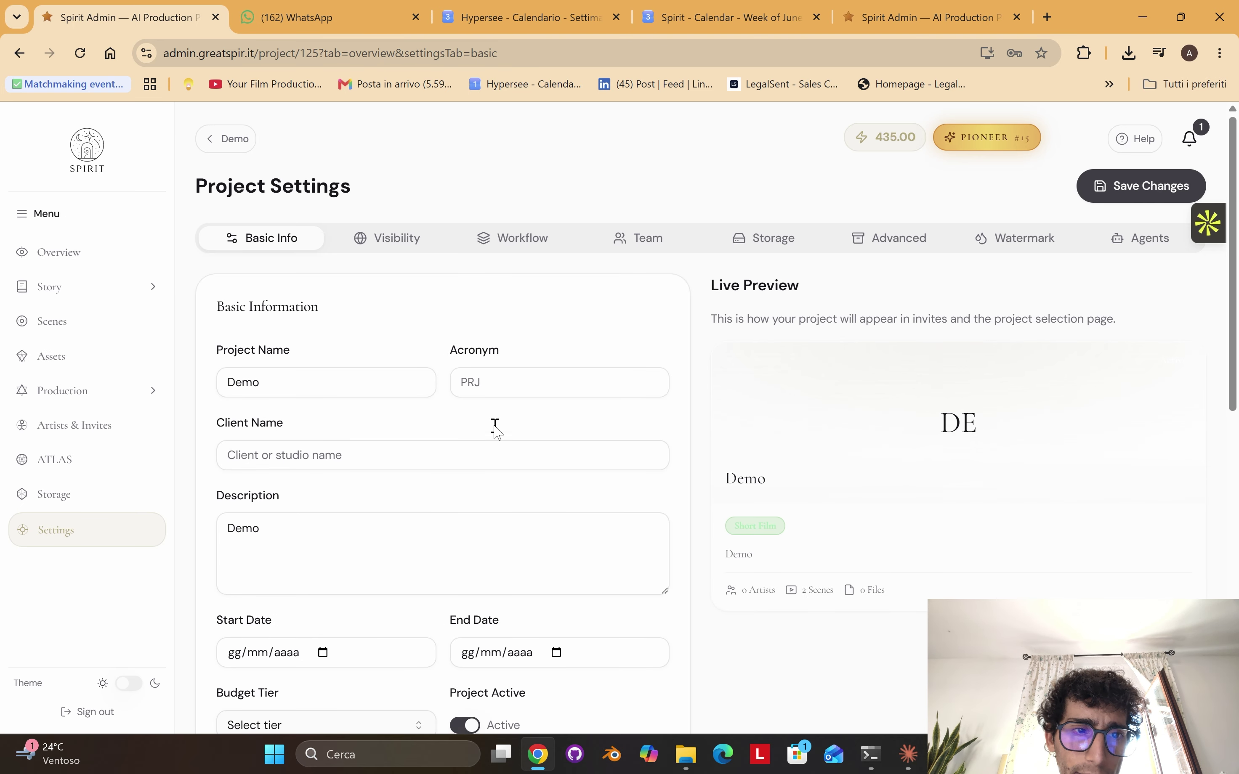
scroll(535, 460, down, 3)
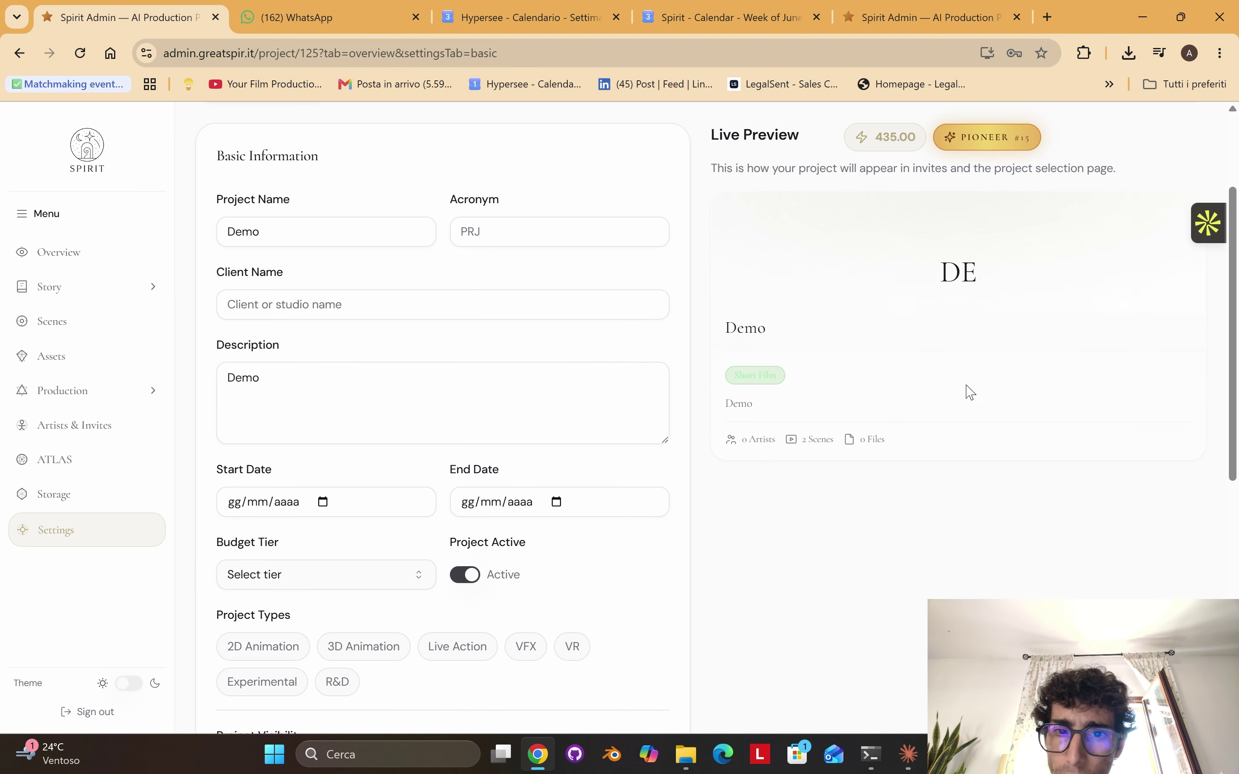
scroll(544, 456, up, 2)
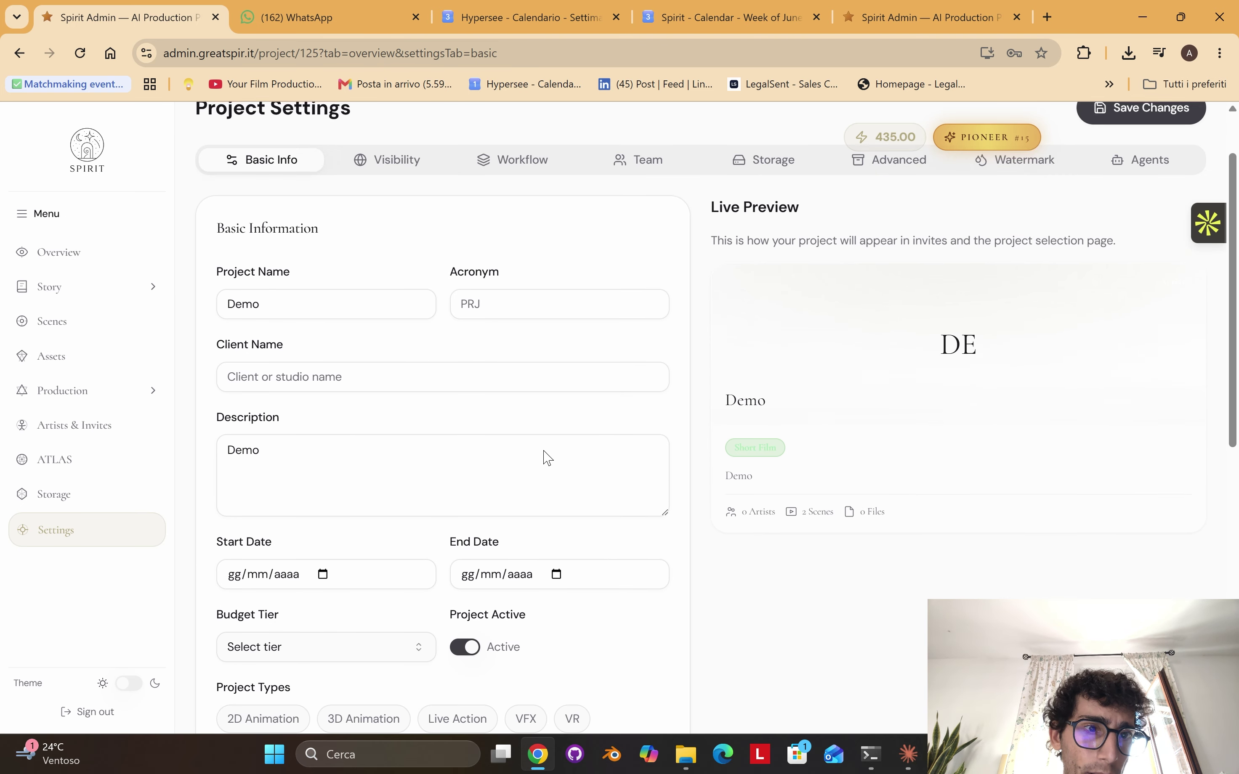
click(449, 474)
right_click(449, 474)
click(599, 661)
scroll(600, 661, down, 5)
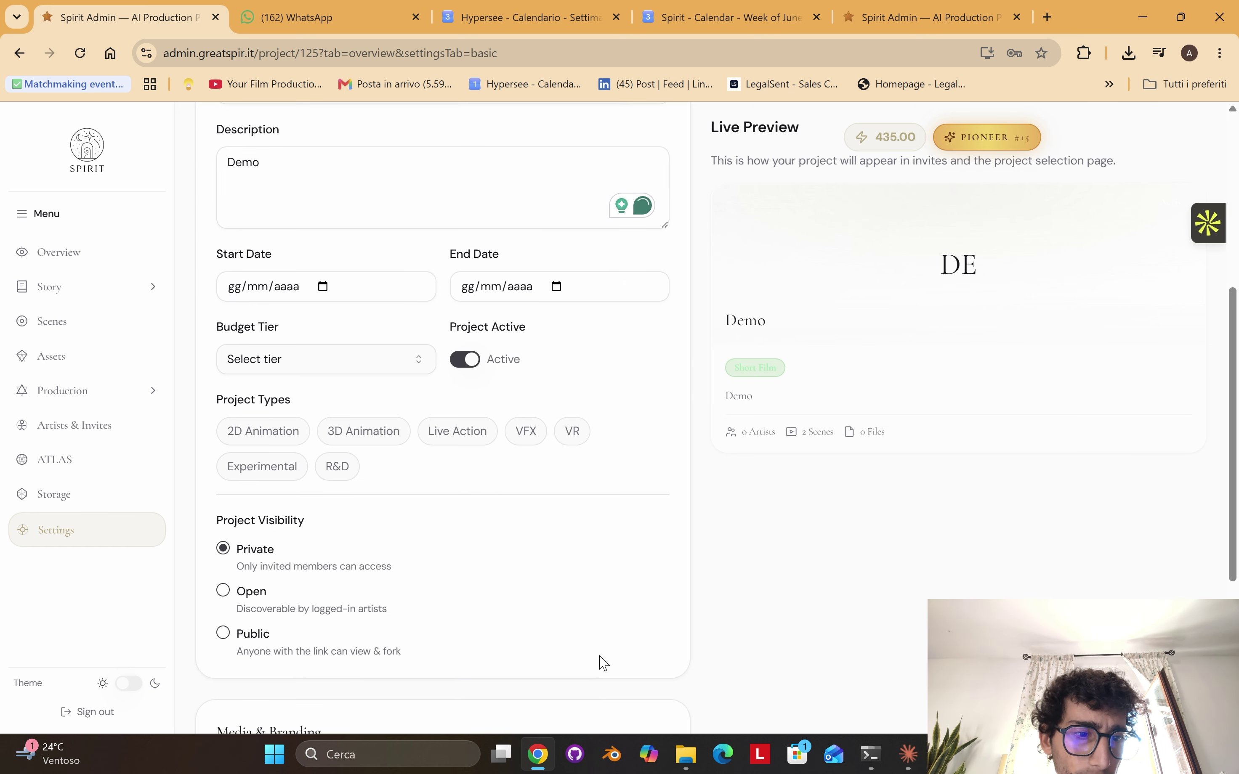
click(361, 420)
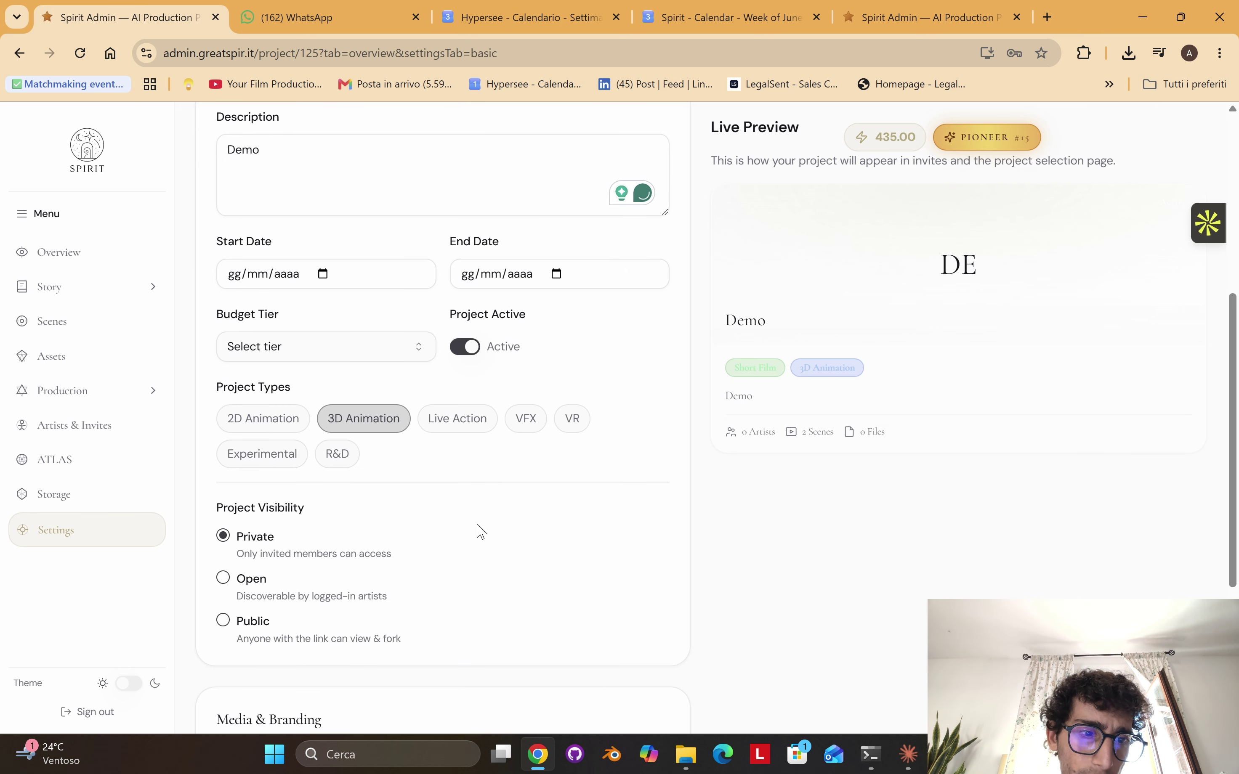
scroll(476, 531, down, 4)
click(456, 167)
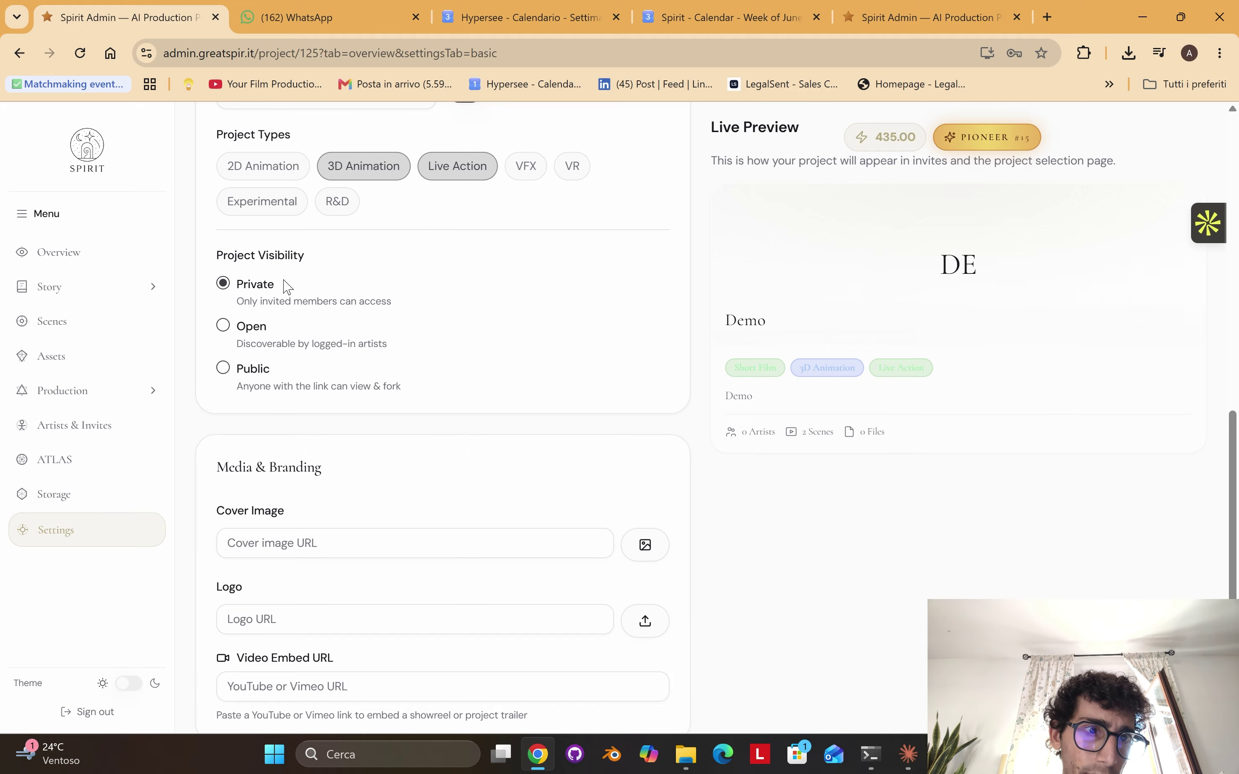
- Upload Spirit logo images from the computer as the Demo project's cover image and logo
scroll(499, 388, down, 1)
click(390, 517)
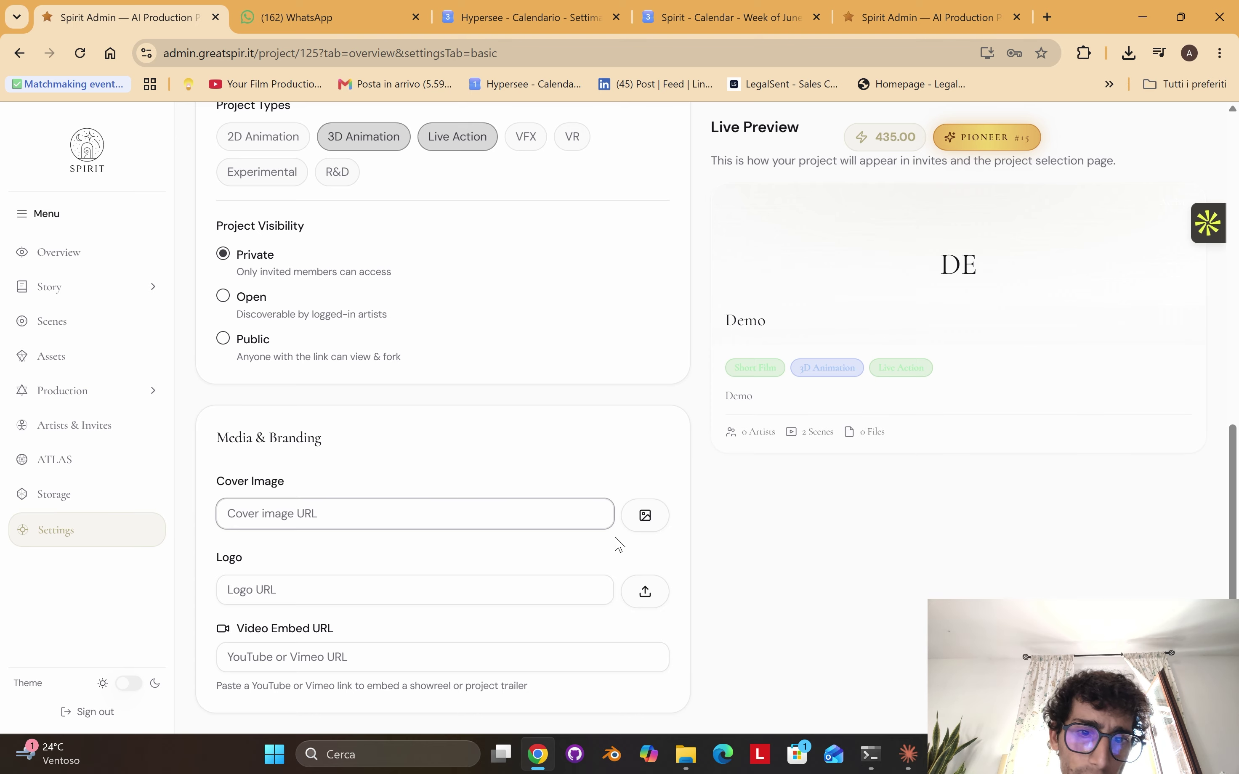
click(645, 515)
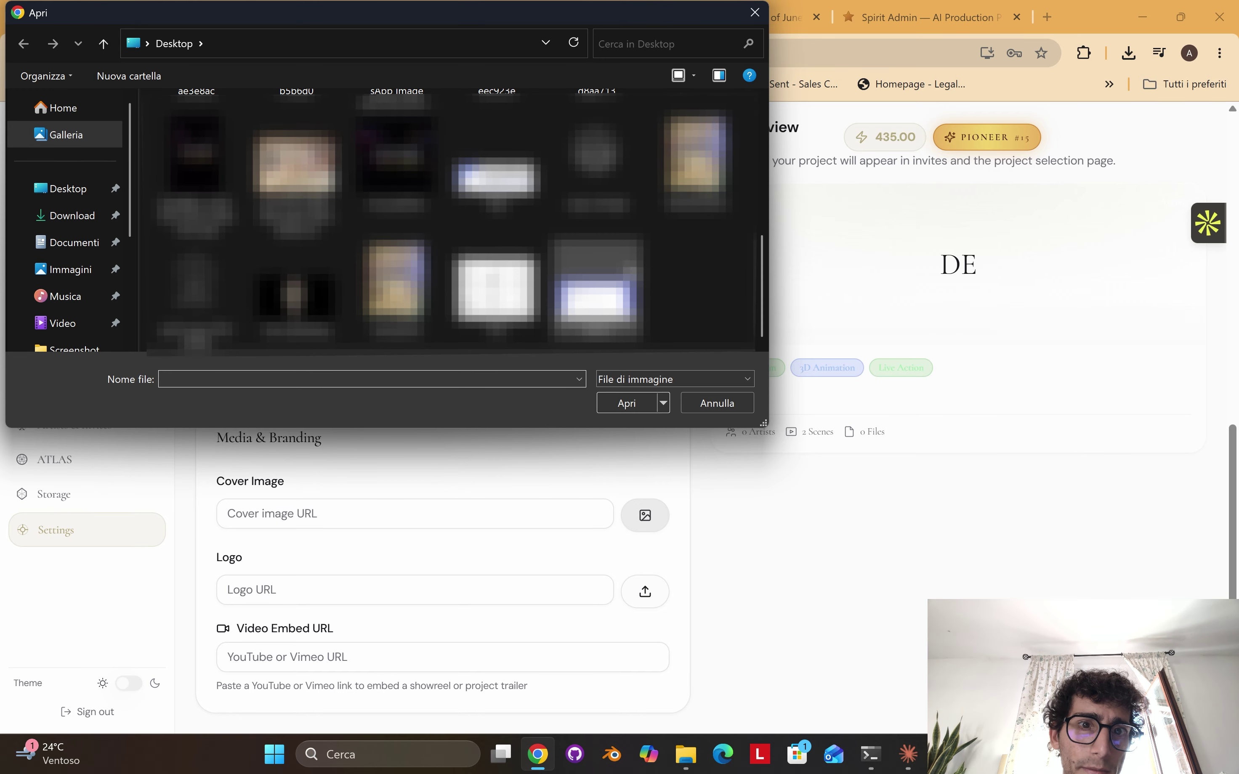
double_click(604, 256)
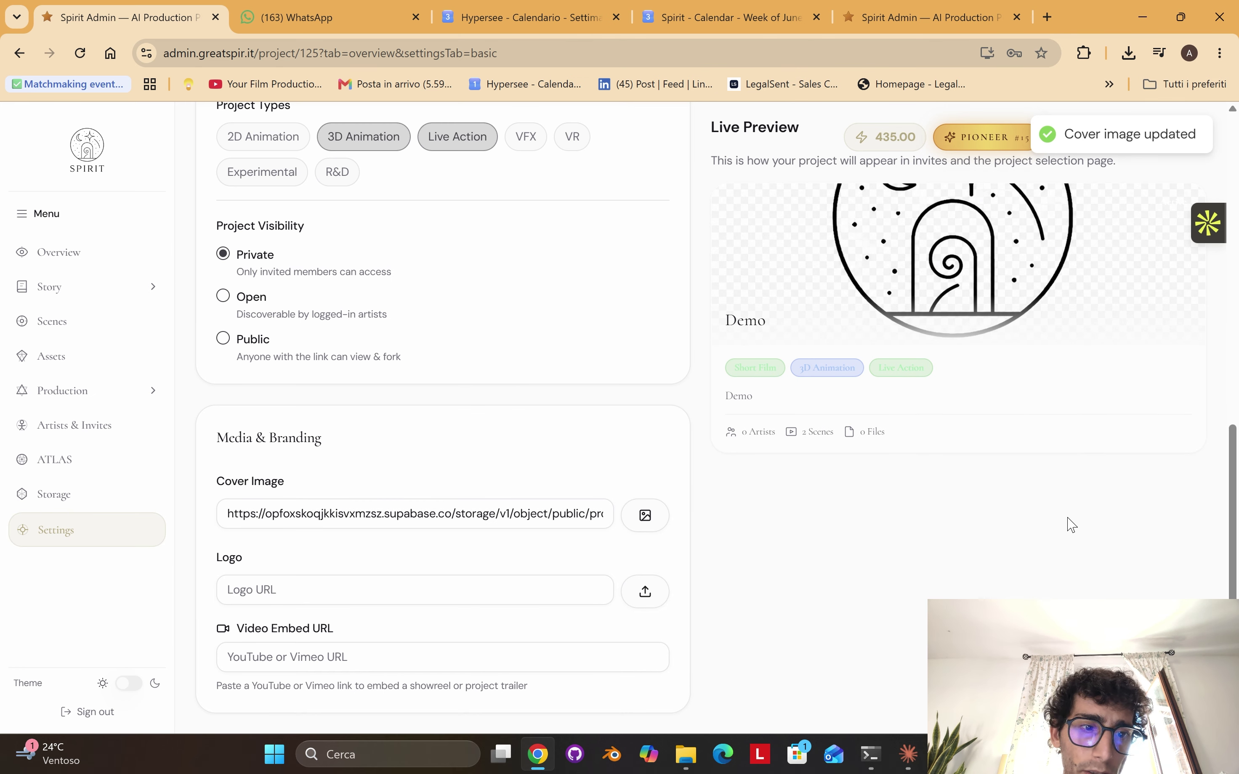
click(646, 592)
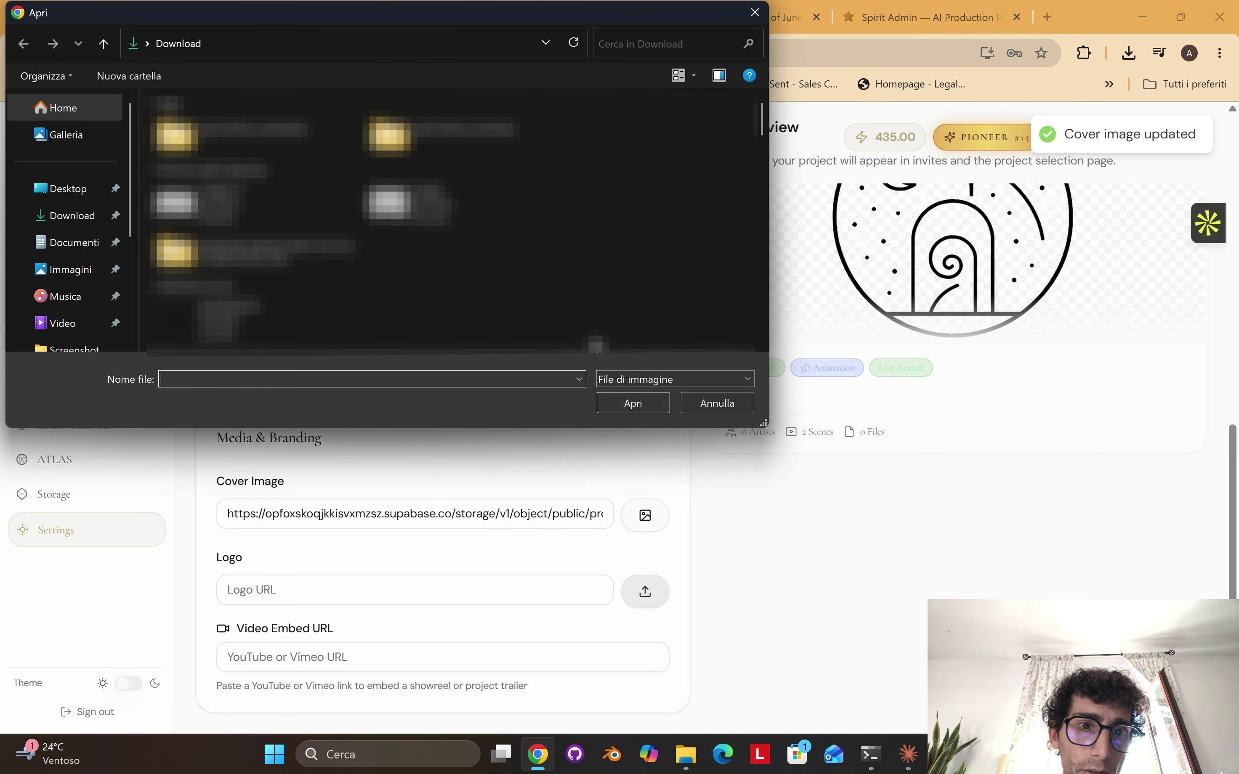
double_click(568, 192)
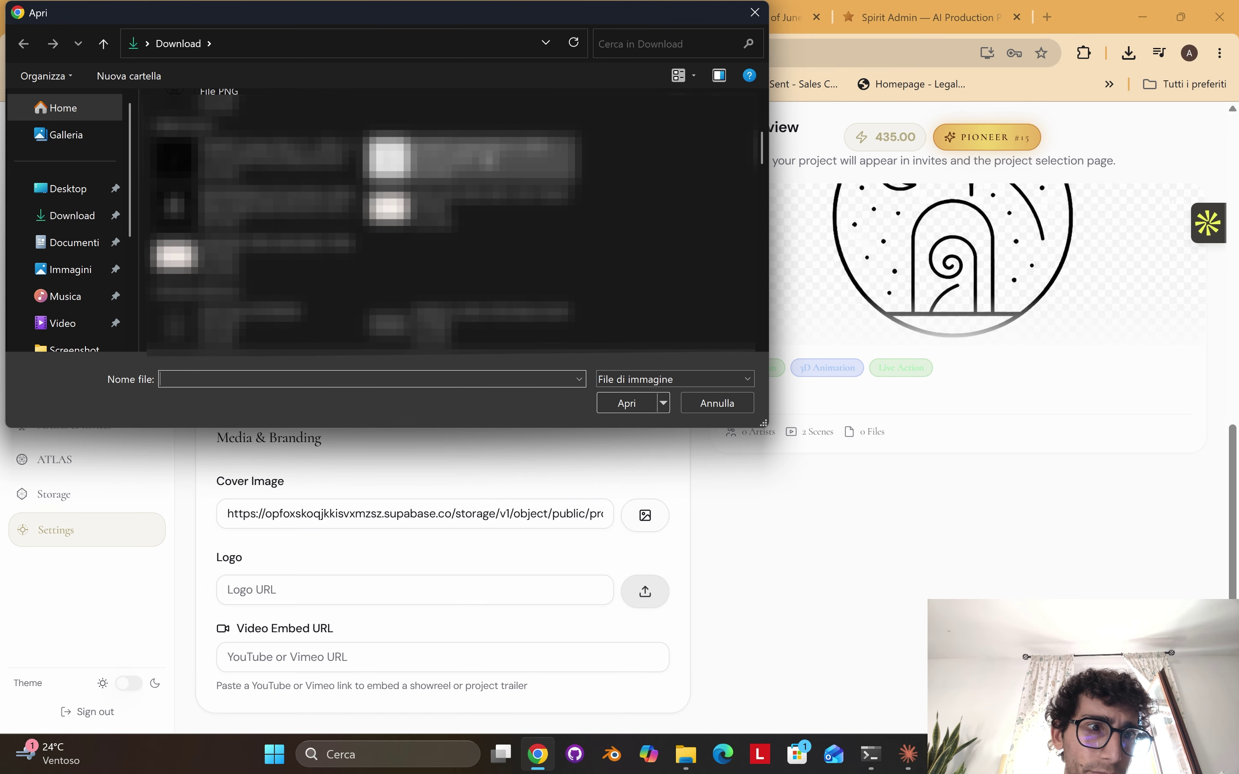
- Embed the YouTube video "Your Film Production Workflow Is Fragmented" in the Demo project and save the project settings
click(377, 663)
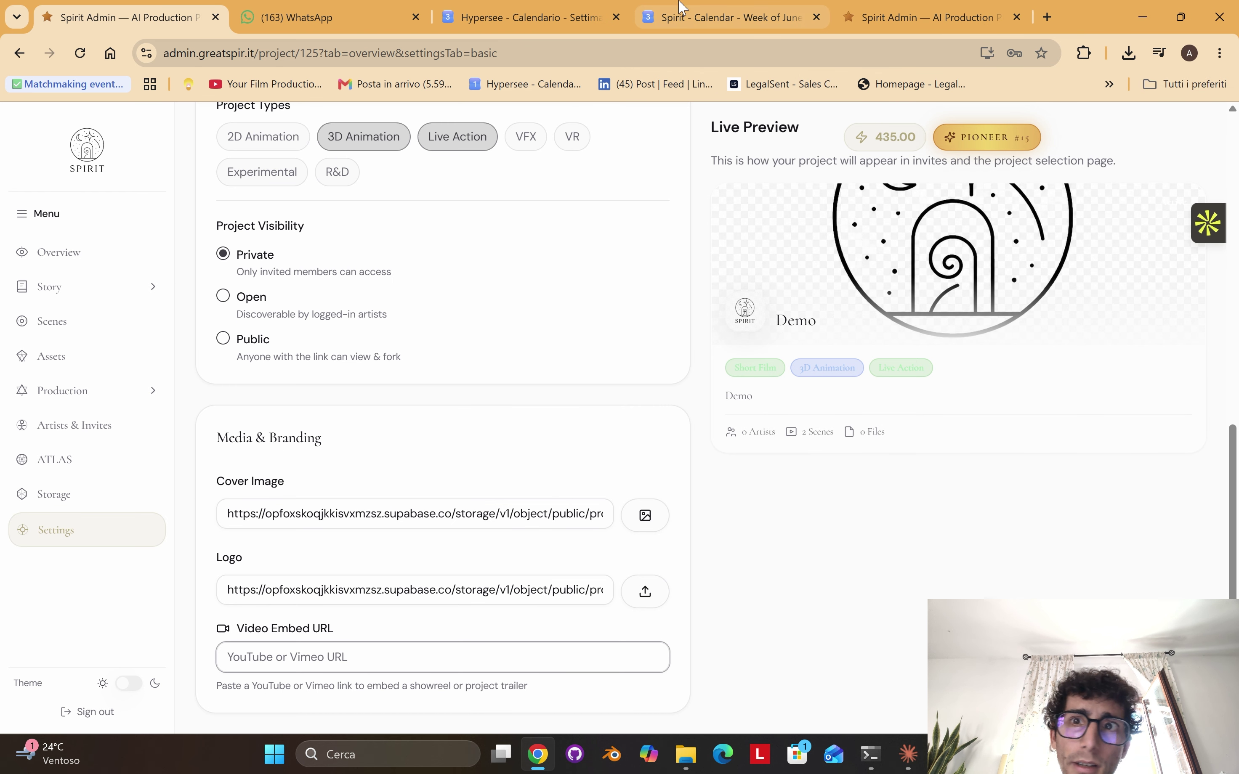
click(1048, 15)
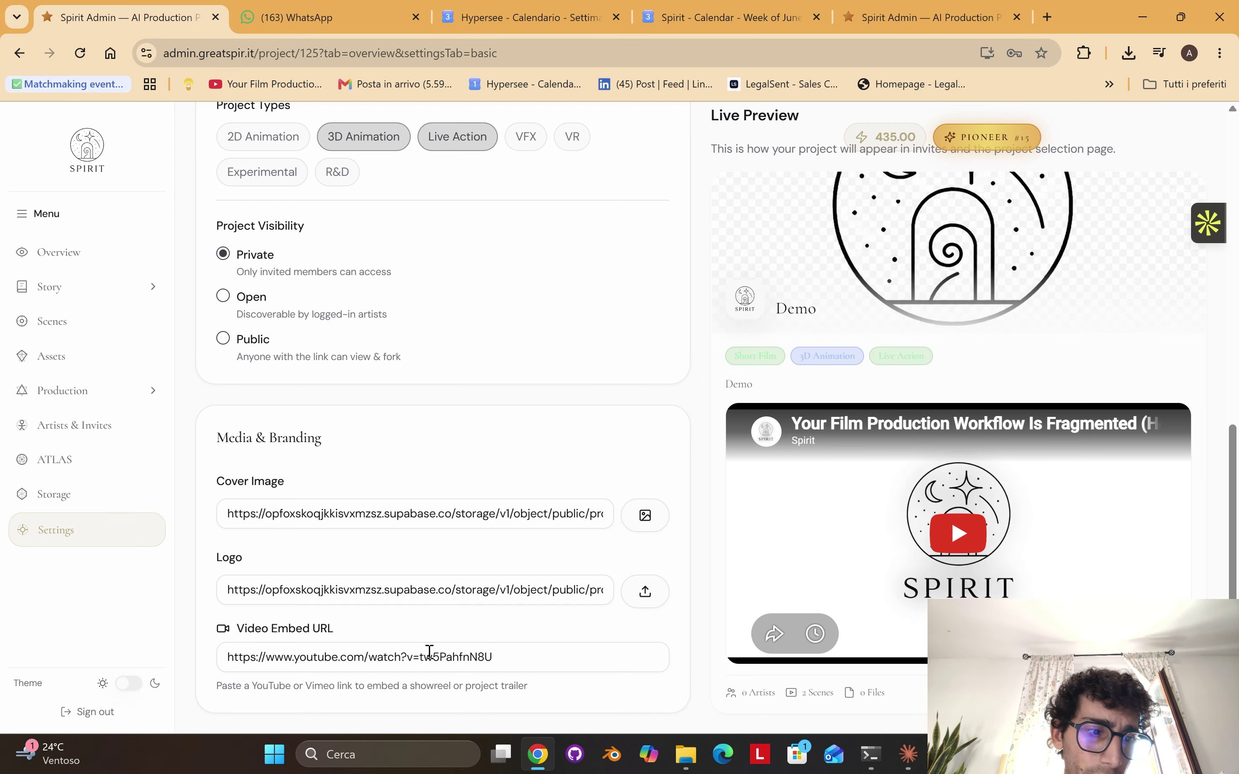
scroll(428, 650, up, 15)
click(1106, 183)
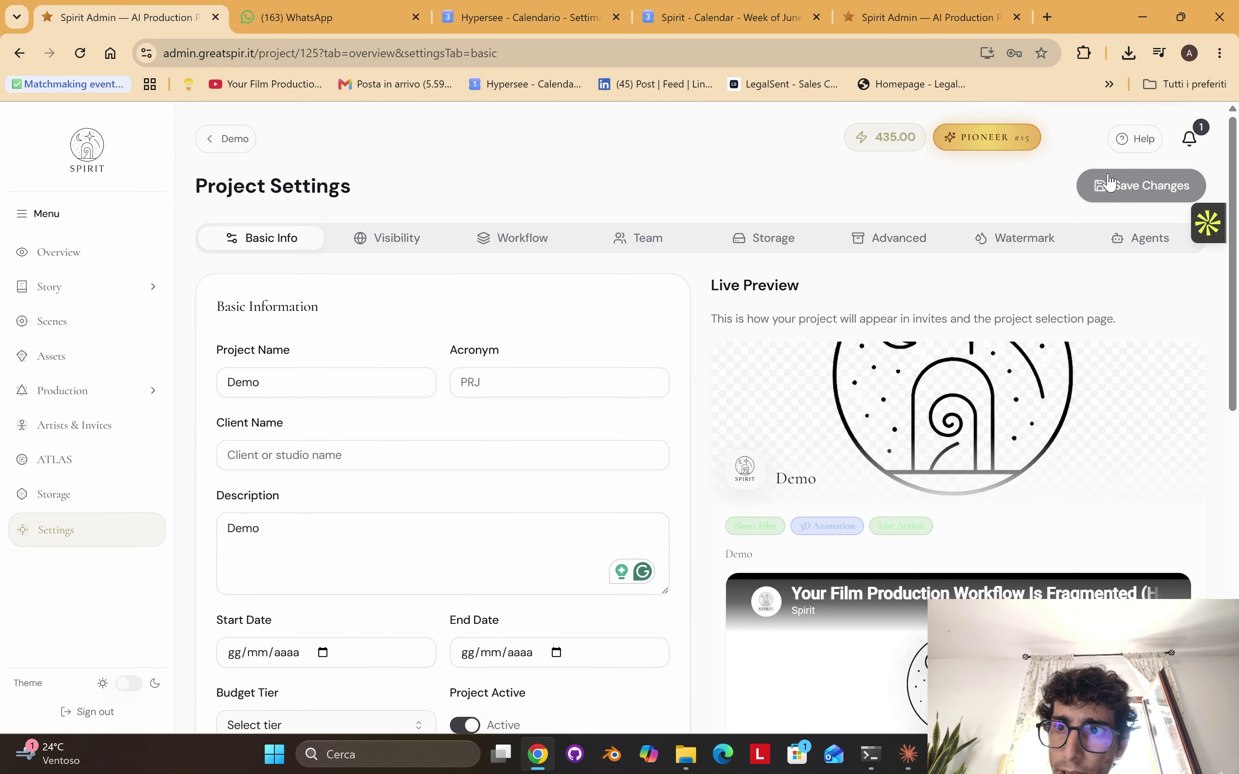
- Return to the workspace's project list and examine the Demo project's card with its new branding
click(232, 143)
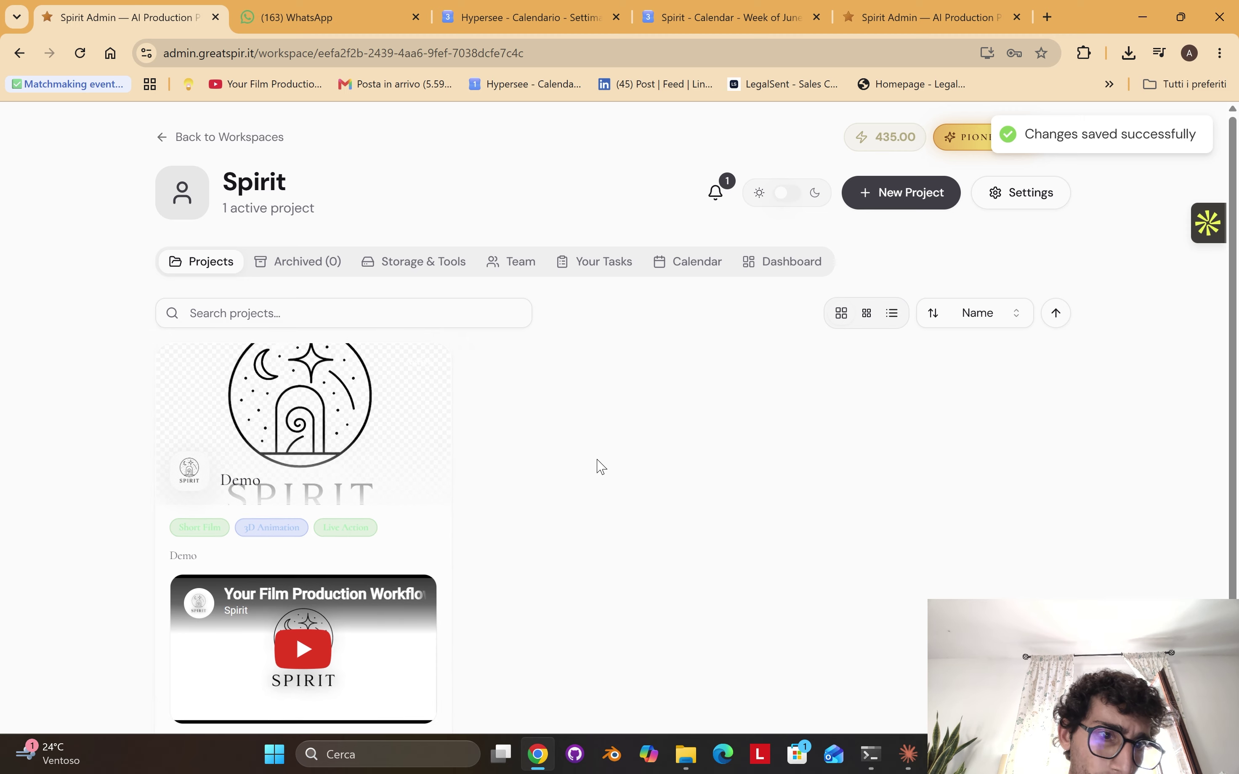
scroll(594, 465, down, 2)
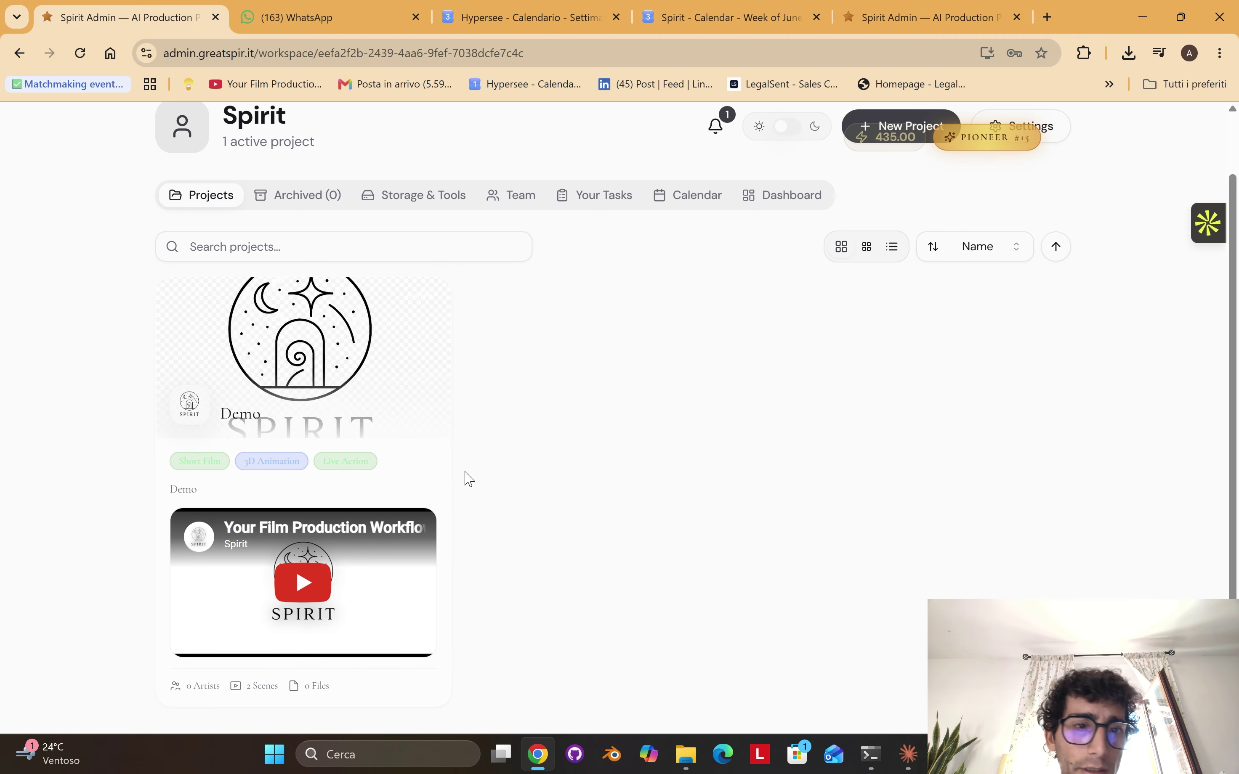
scroll(635, 586, up, 2)
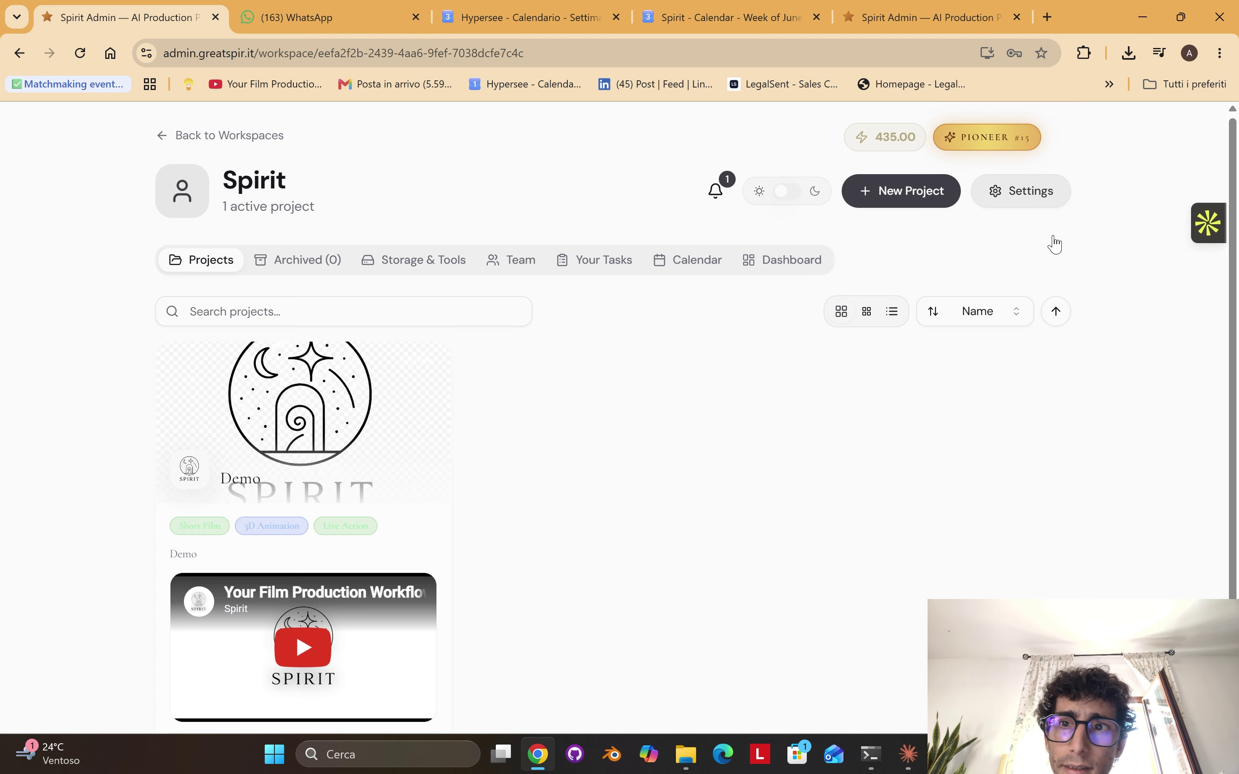
- Upload the Spirit logo as the workspace logo in the workspace settings and review the general branding and workspace details
click(1026, 197)
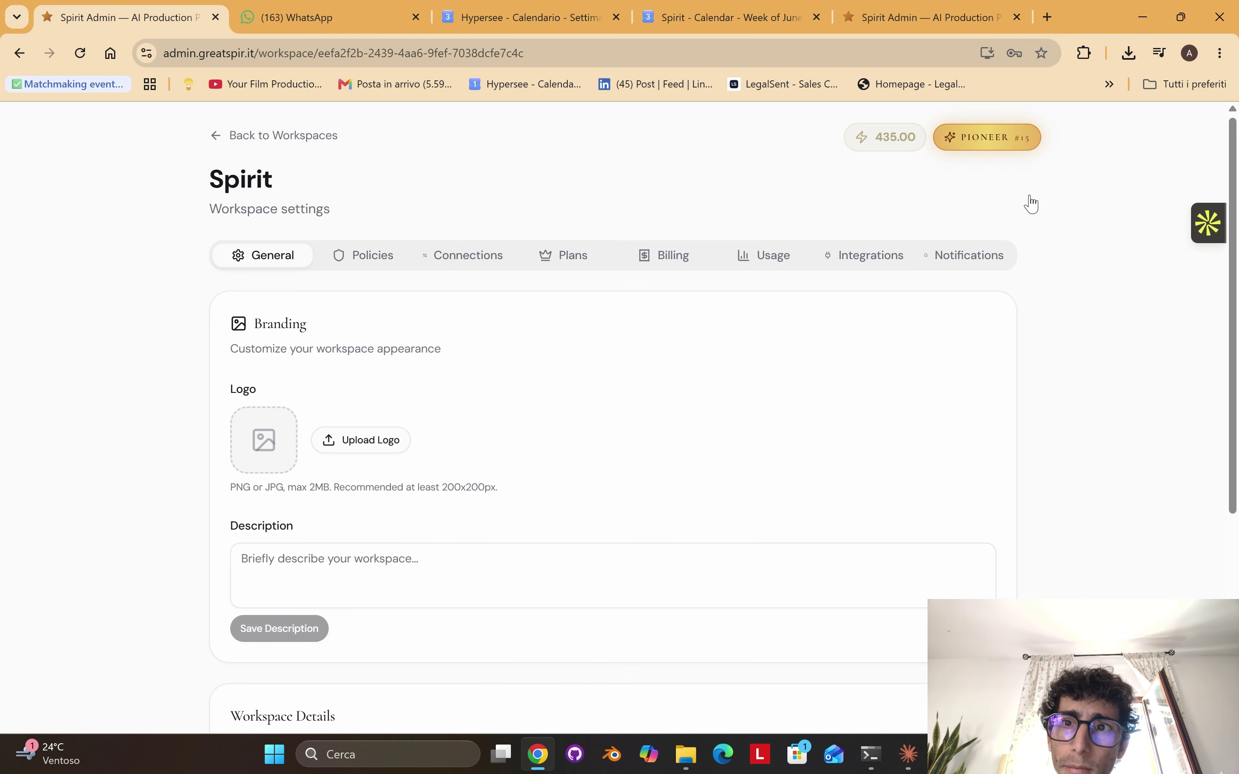
click(355, 441)
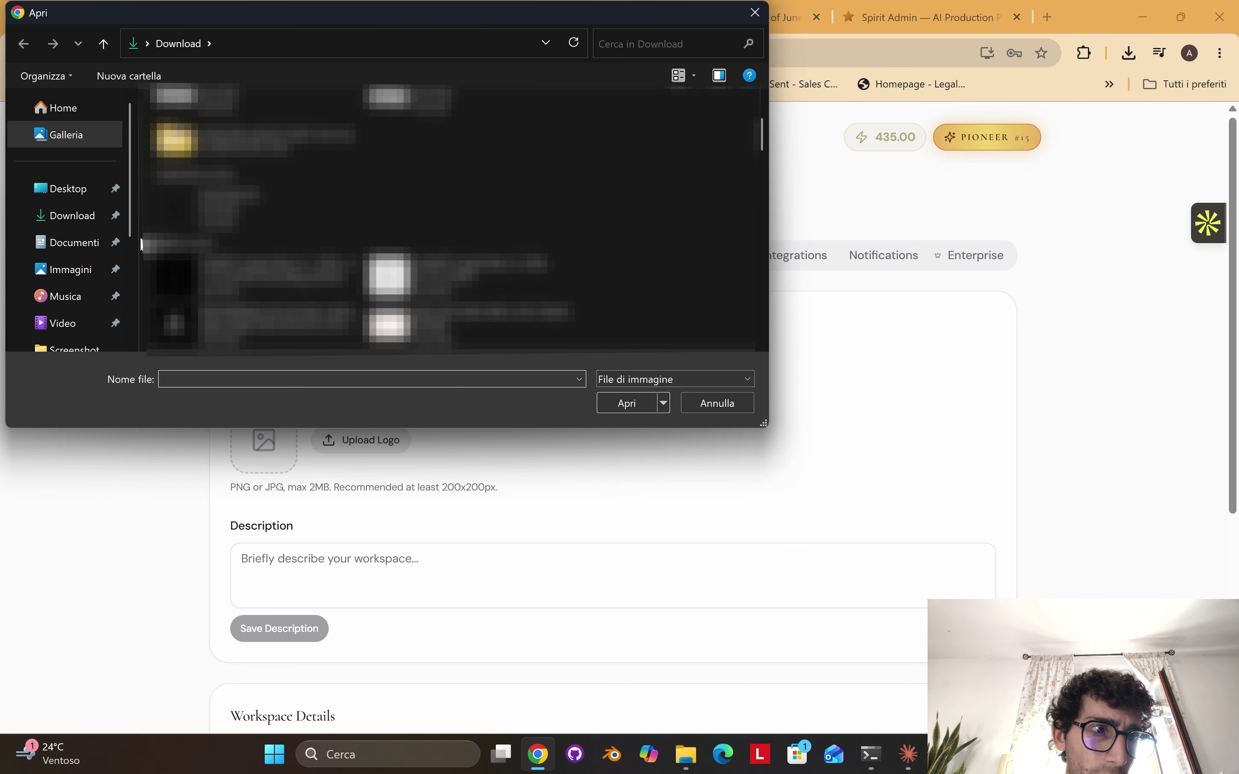
click(92, 212)
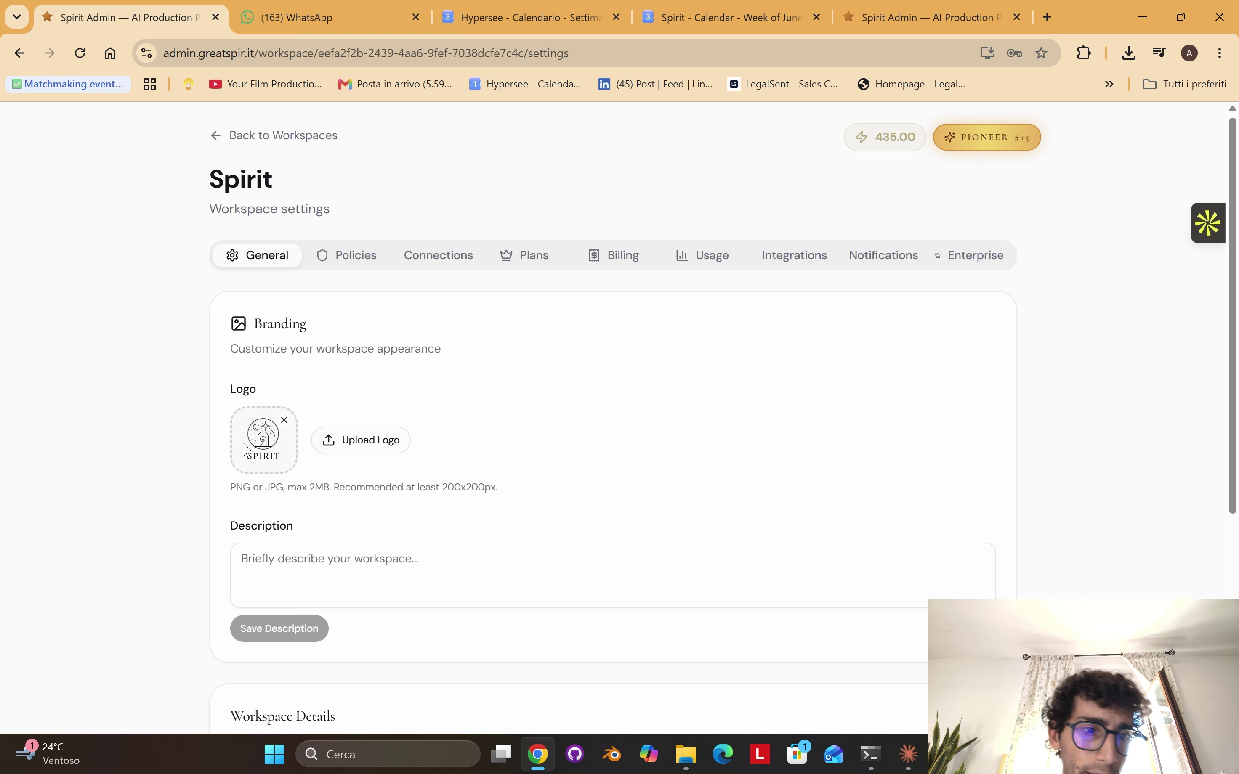
scroll(474, 448, down, 2)
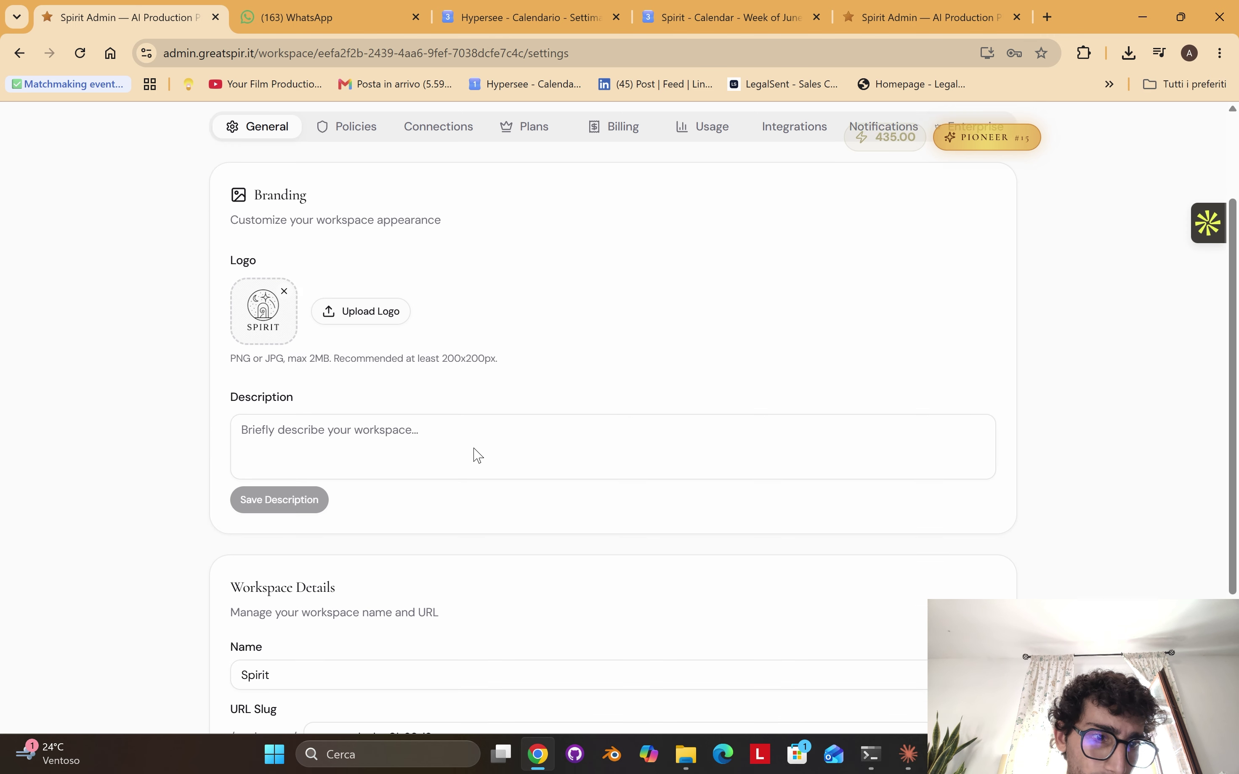
scroll(478, 456, down, 1)
scroll(376, 424, down, 3)
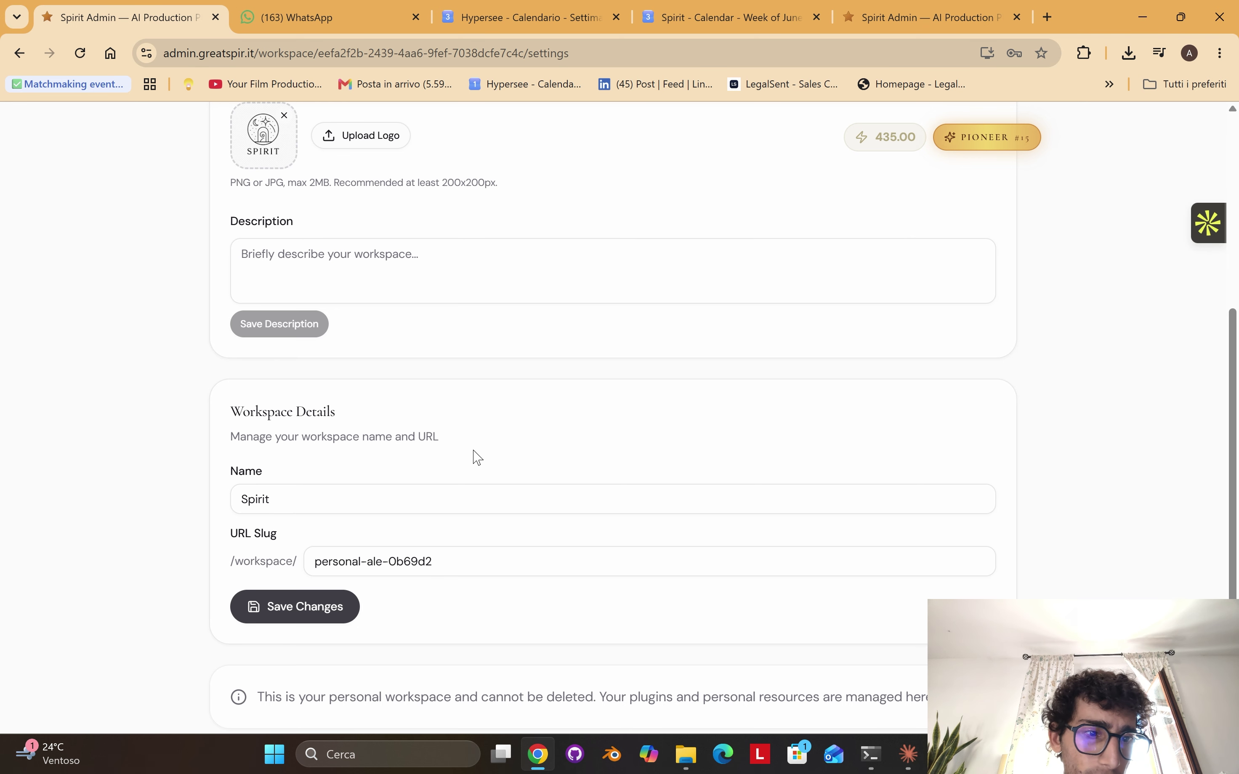
scroll(760, 553, up, 6)
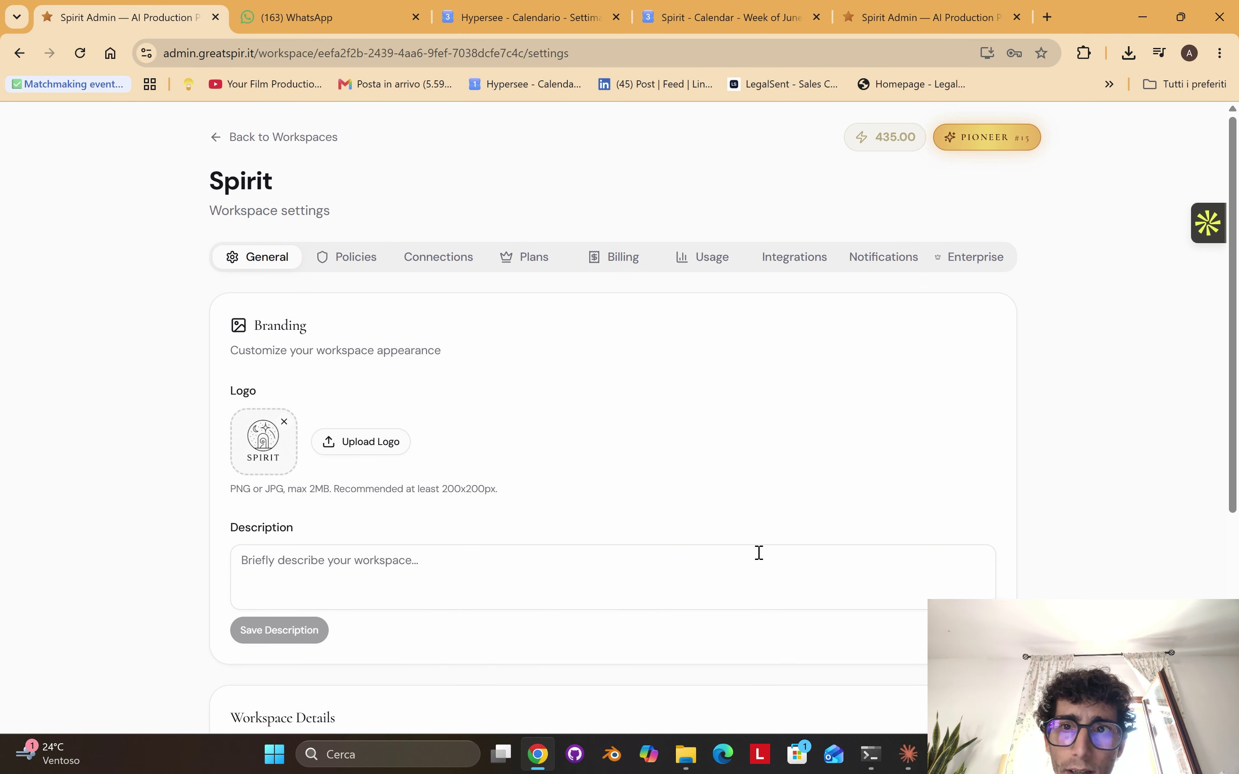